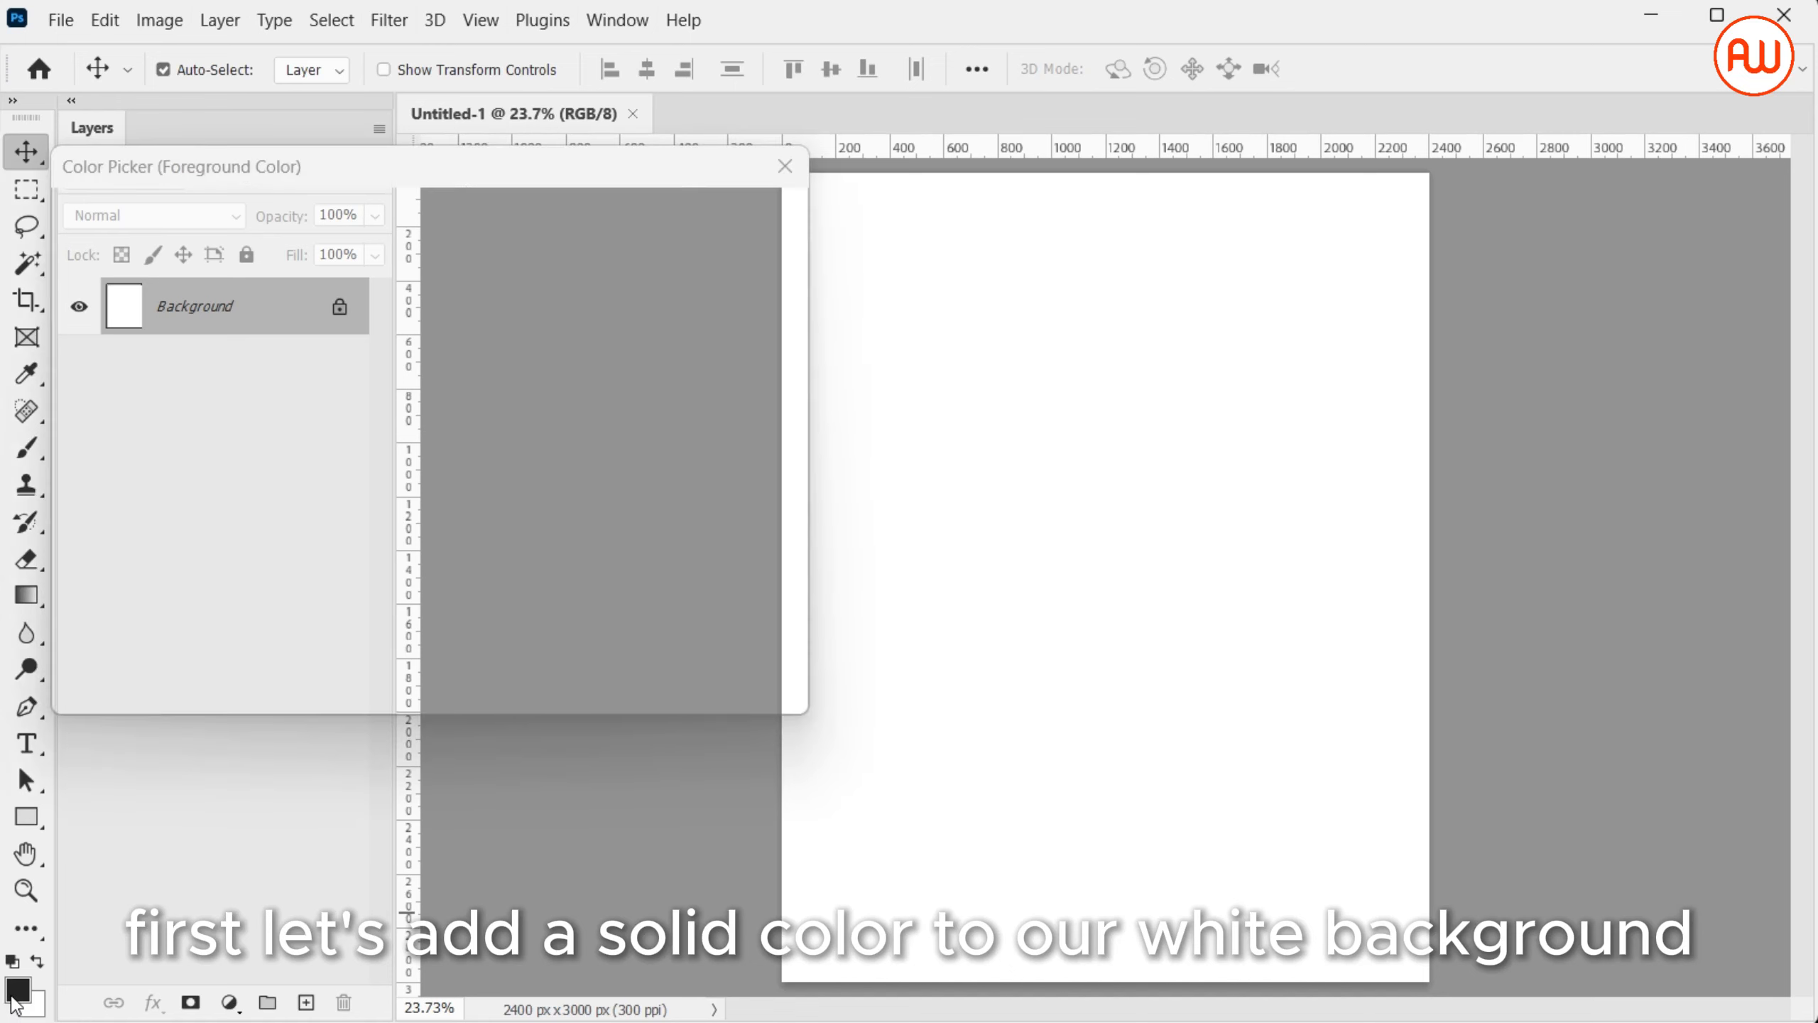
Set the foreground colour to light blue #a3cad8 and fill the white Background layer with it
drag(453, 481, 458, 397)
drag(149, 369, 156, 288)
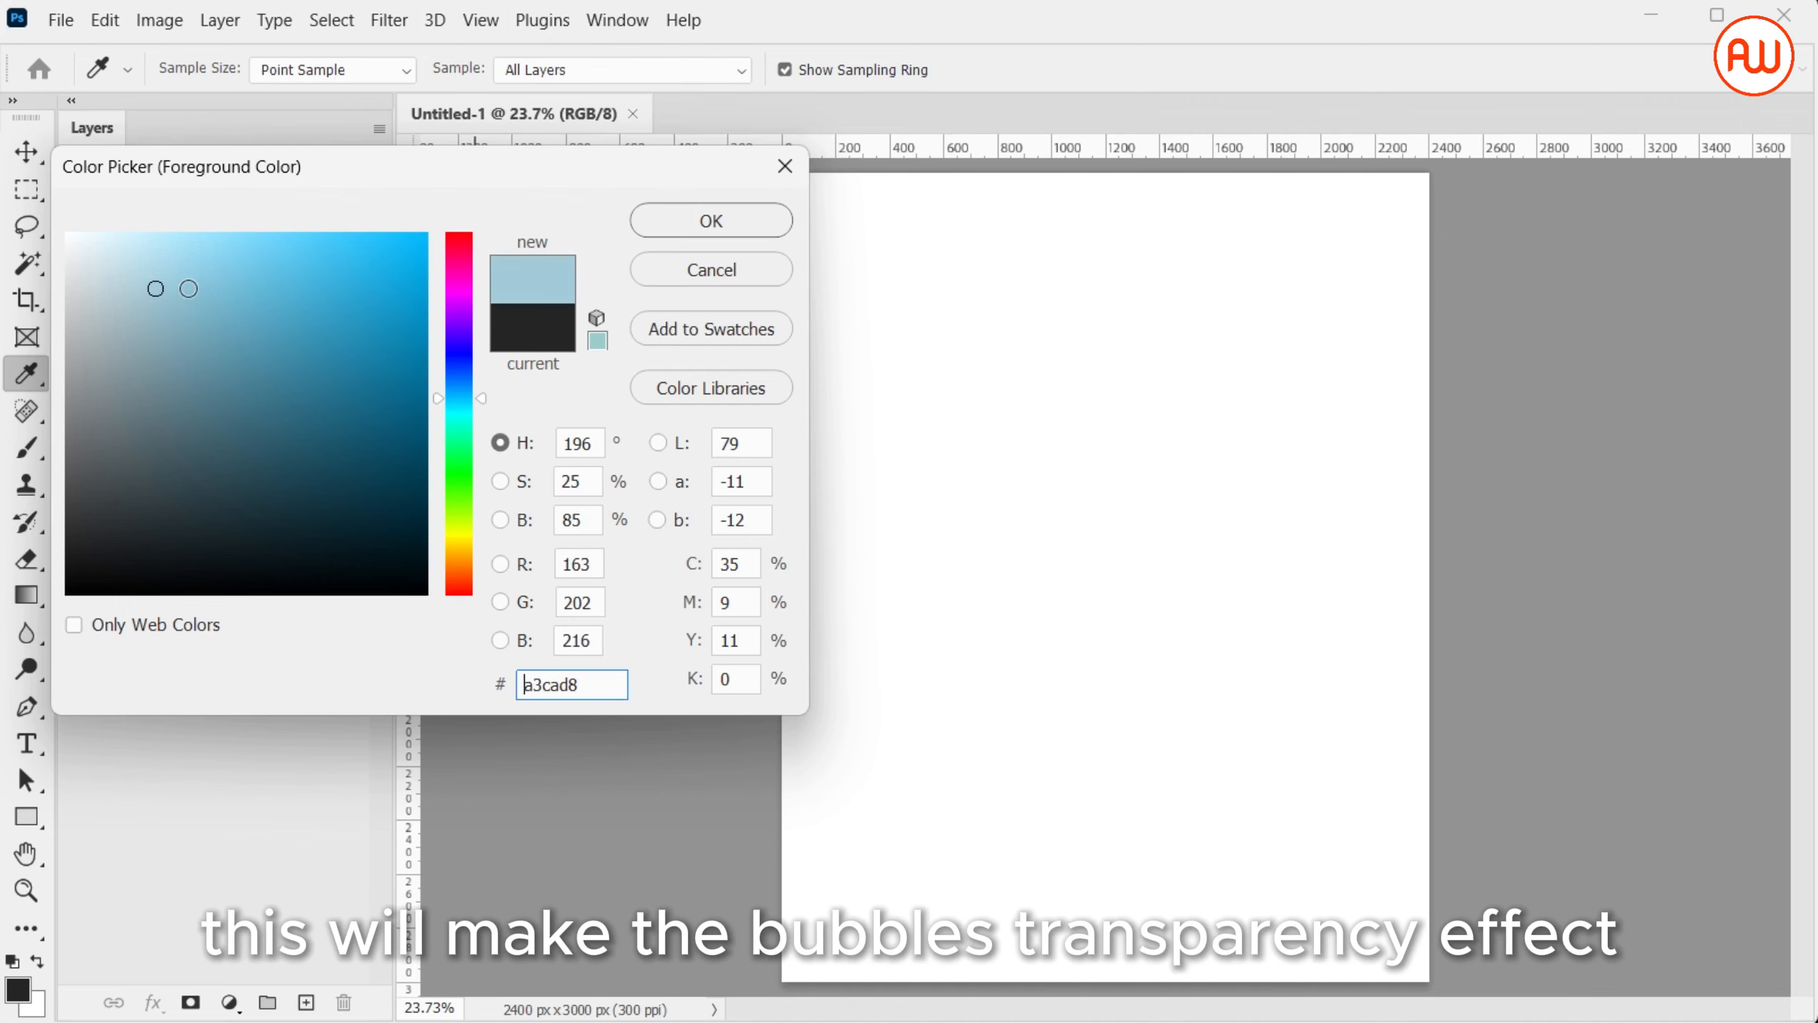
click(721, 233)
key(v)
key(alt+BackSpace)
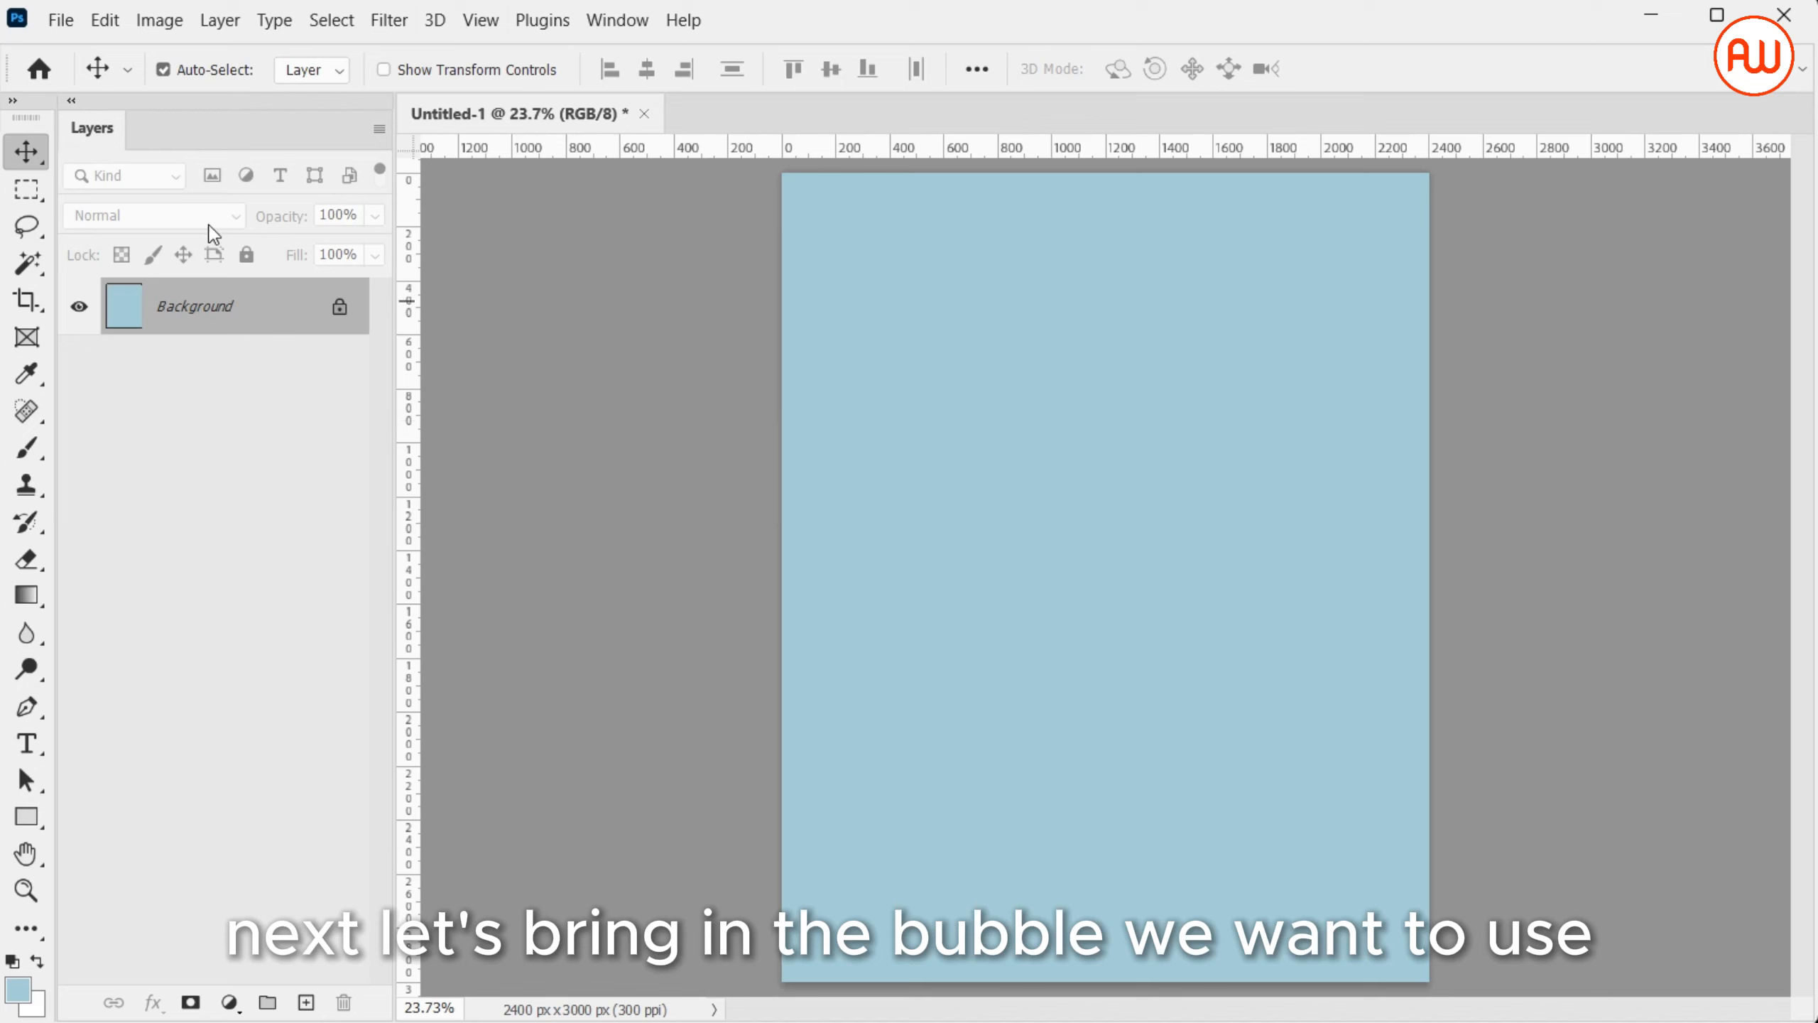
Place the pink bubble image as an embedded object on the canvas at its default size
click(61, 28)
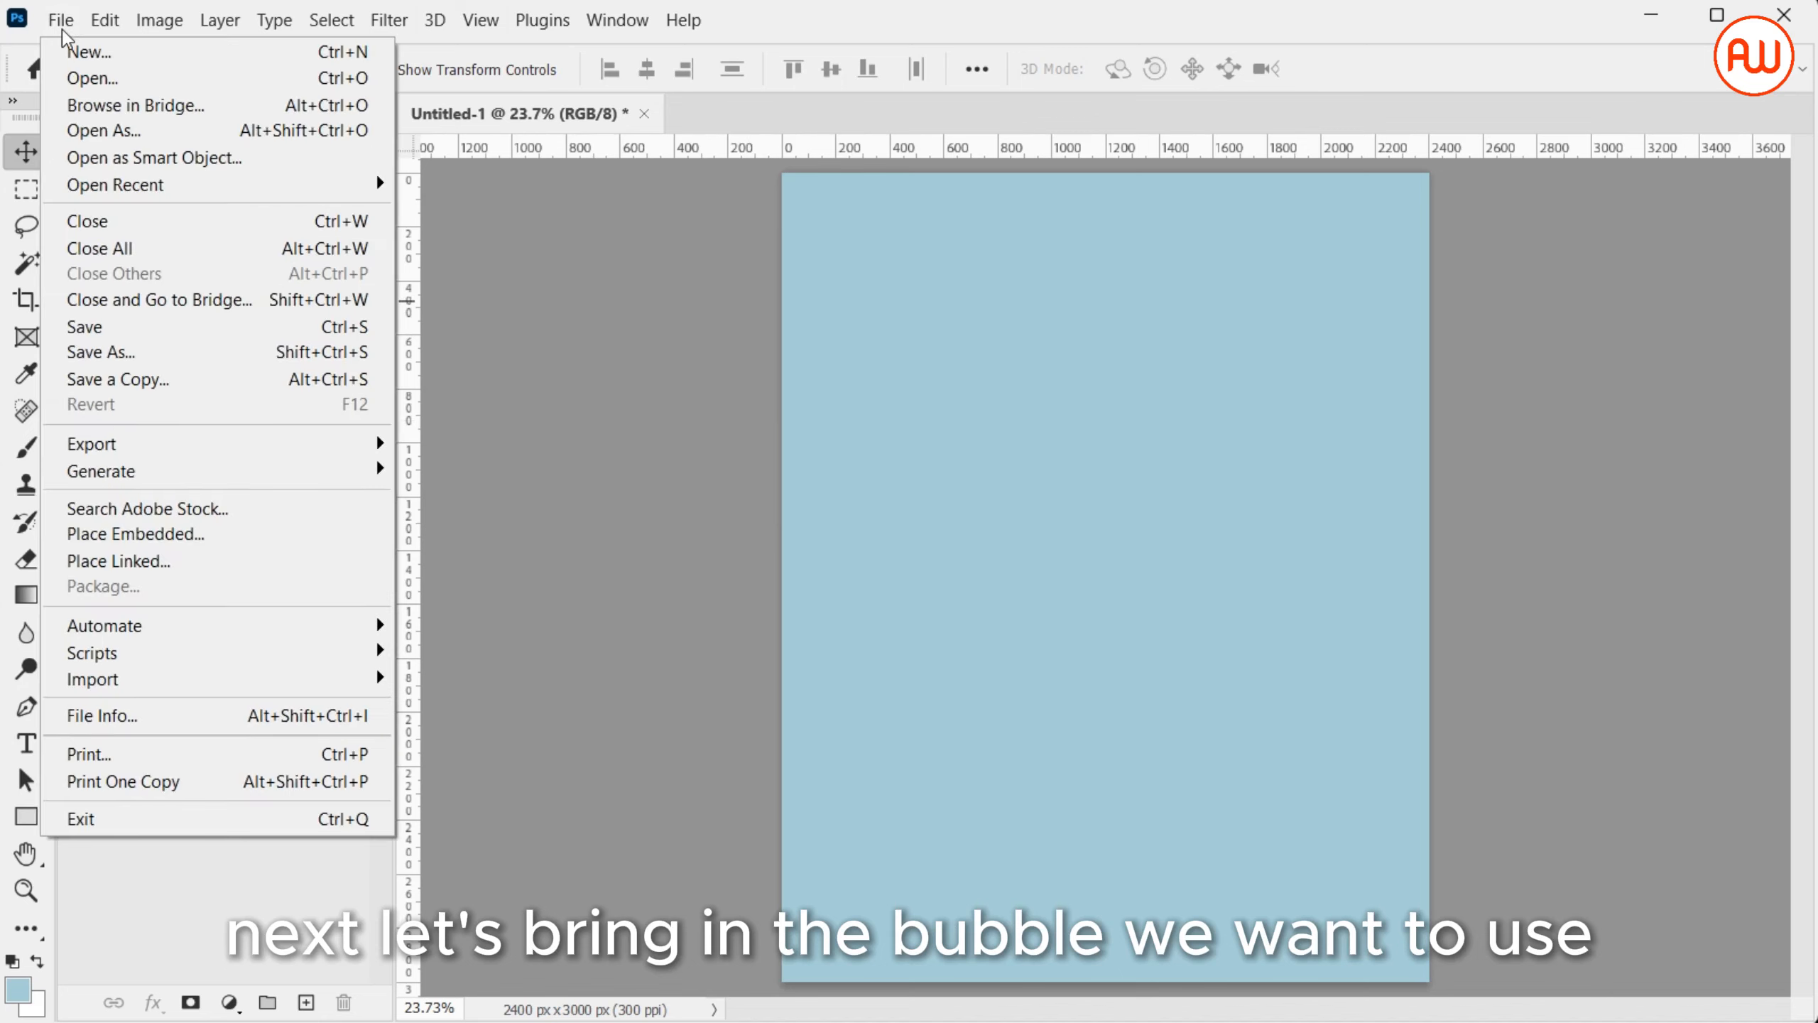
click(295, 534)
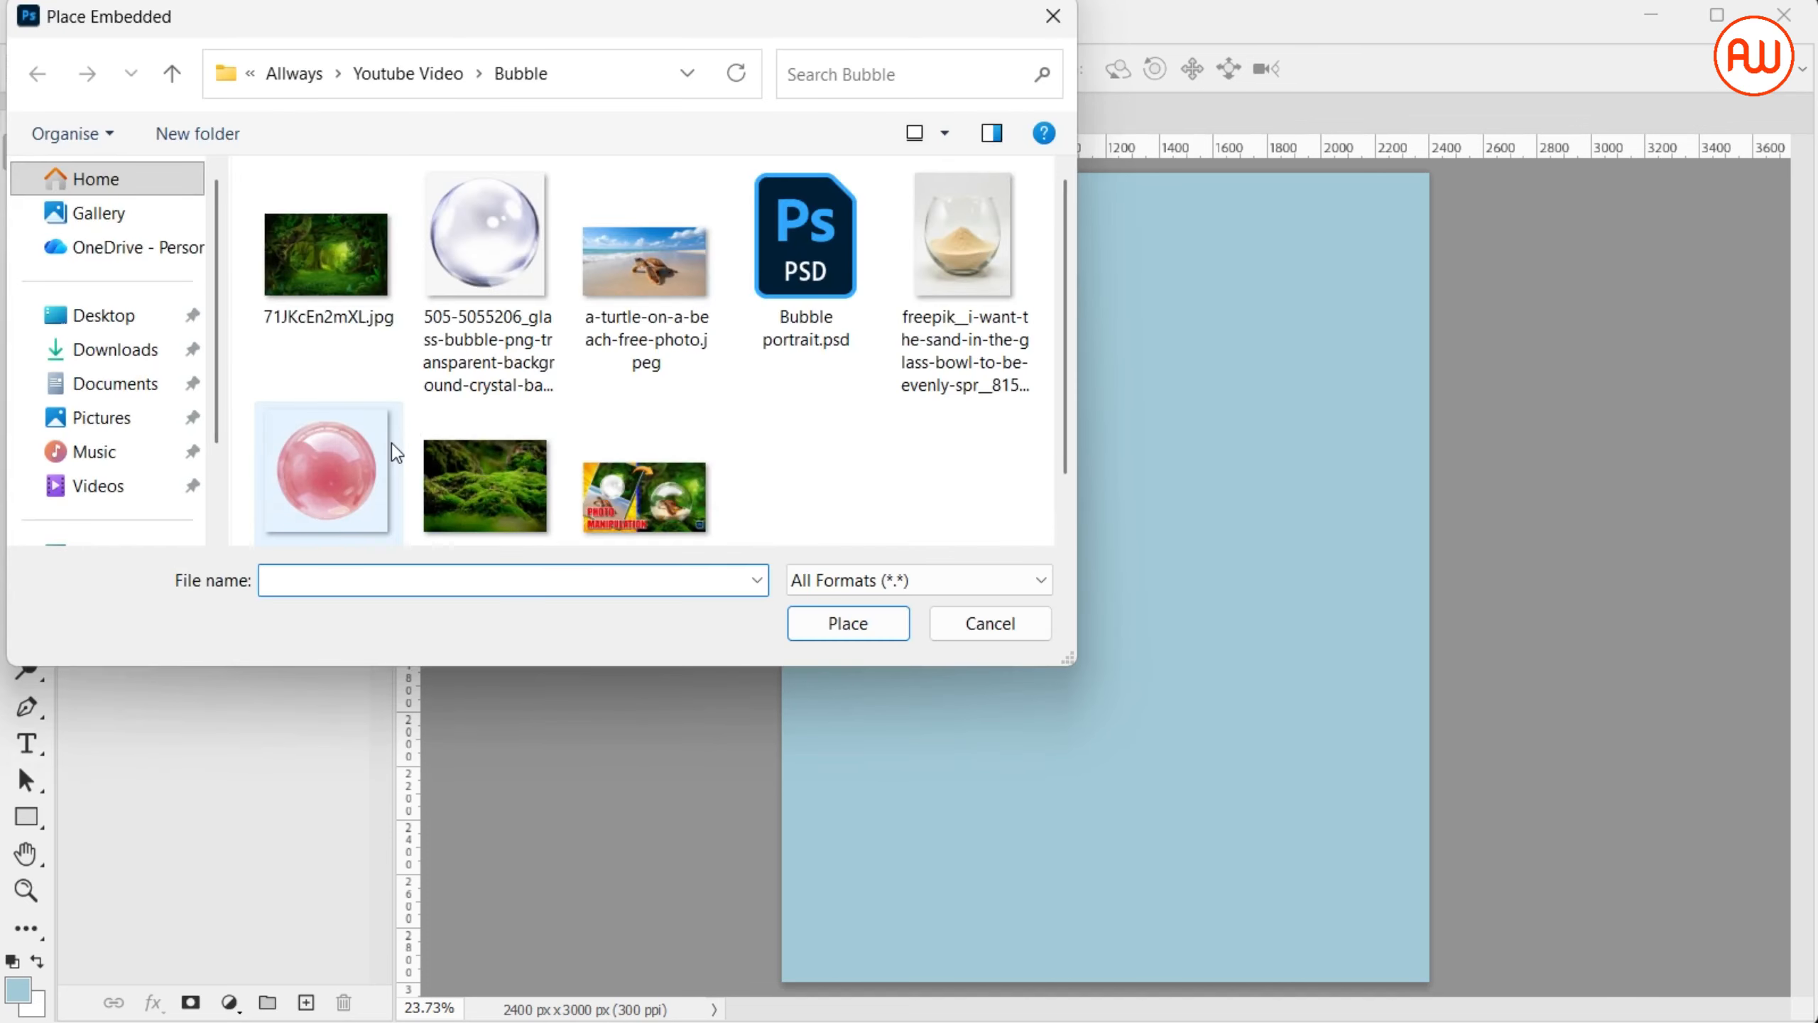
double_click(352, 466)
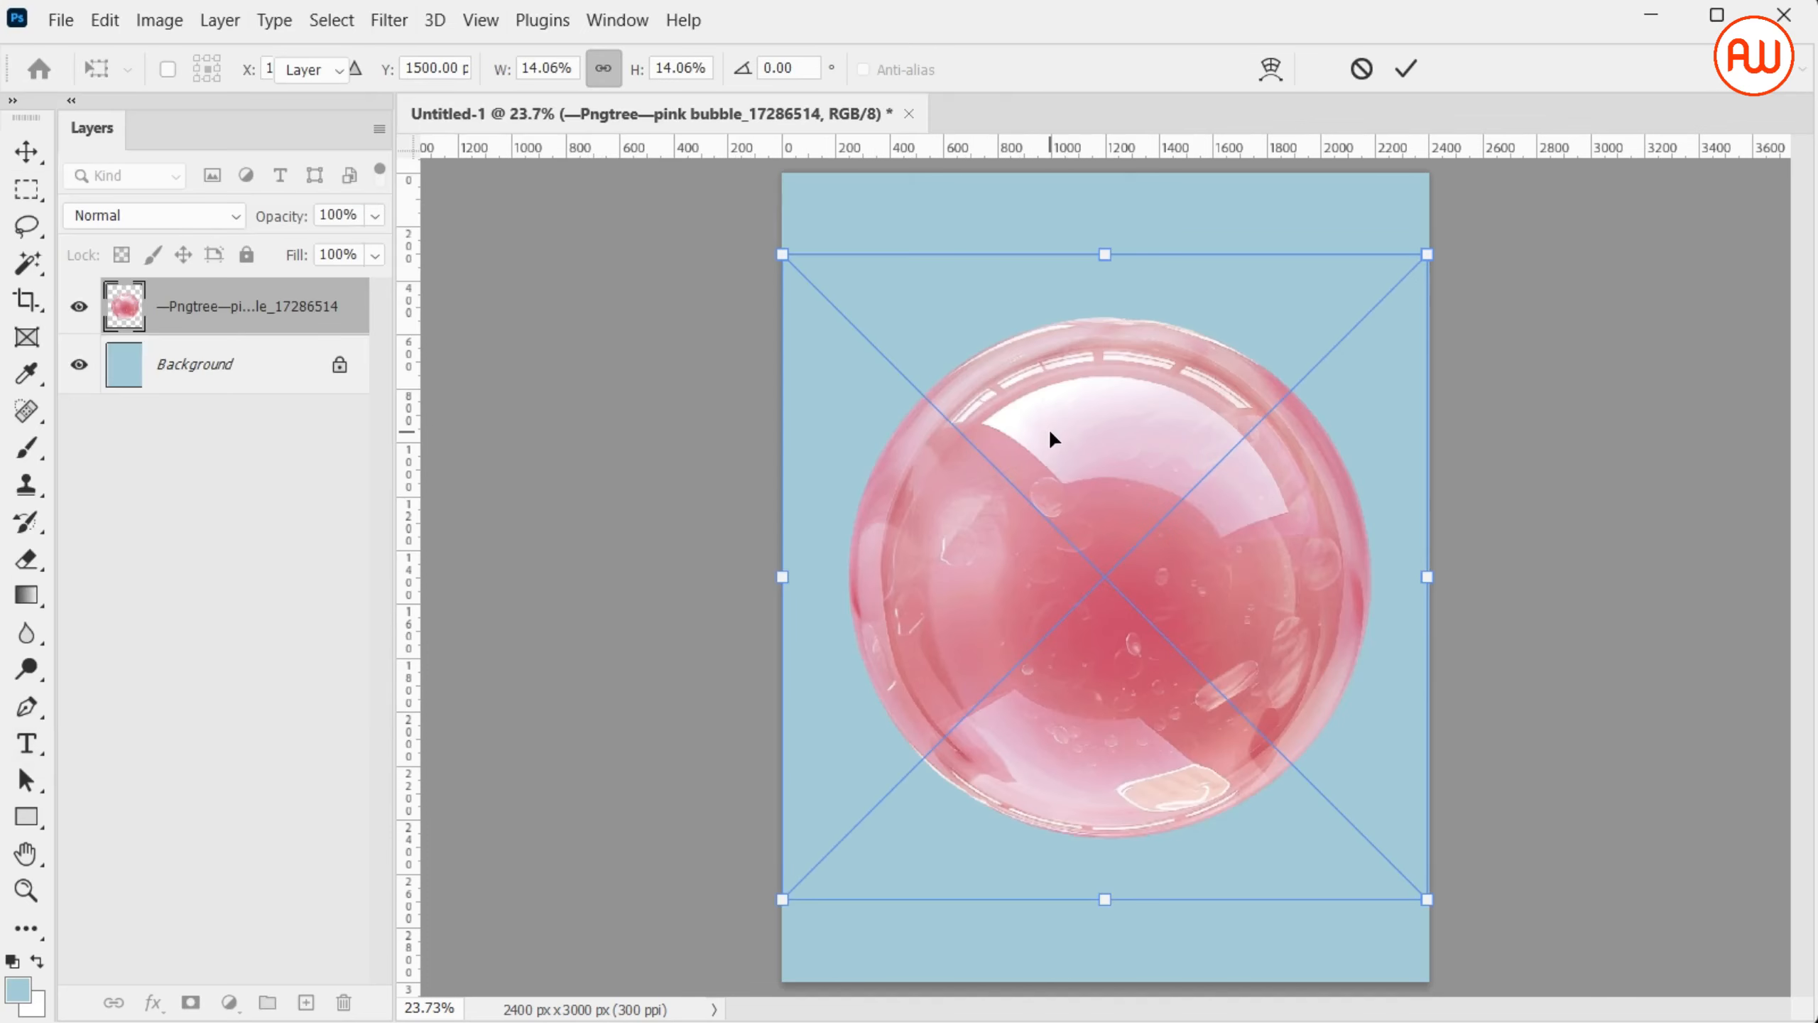
key(Return)
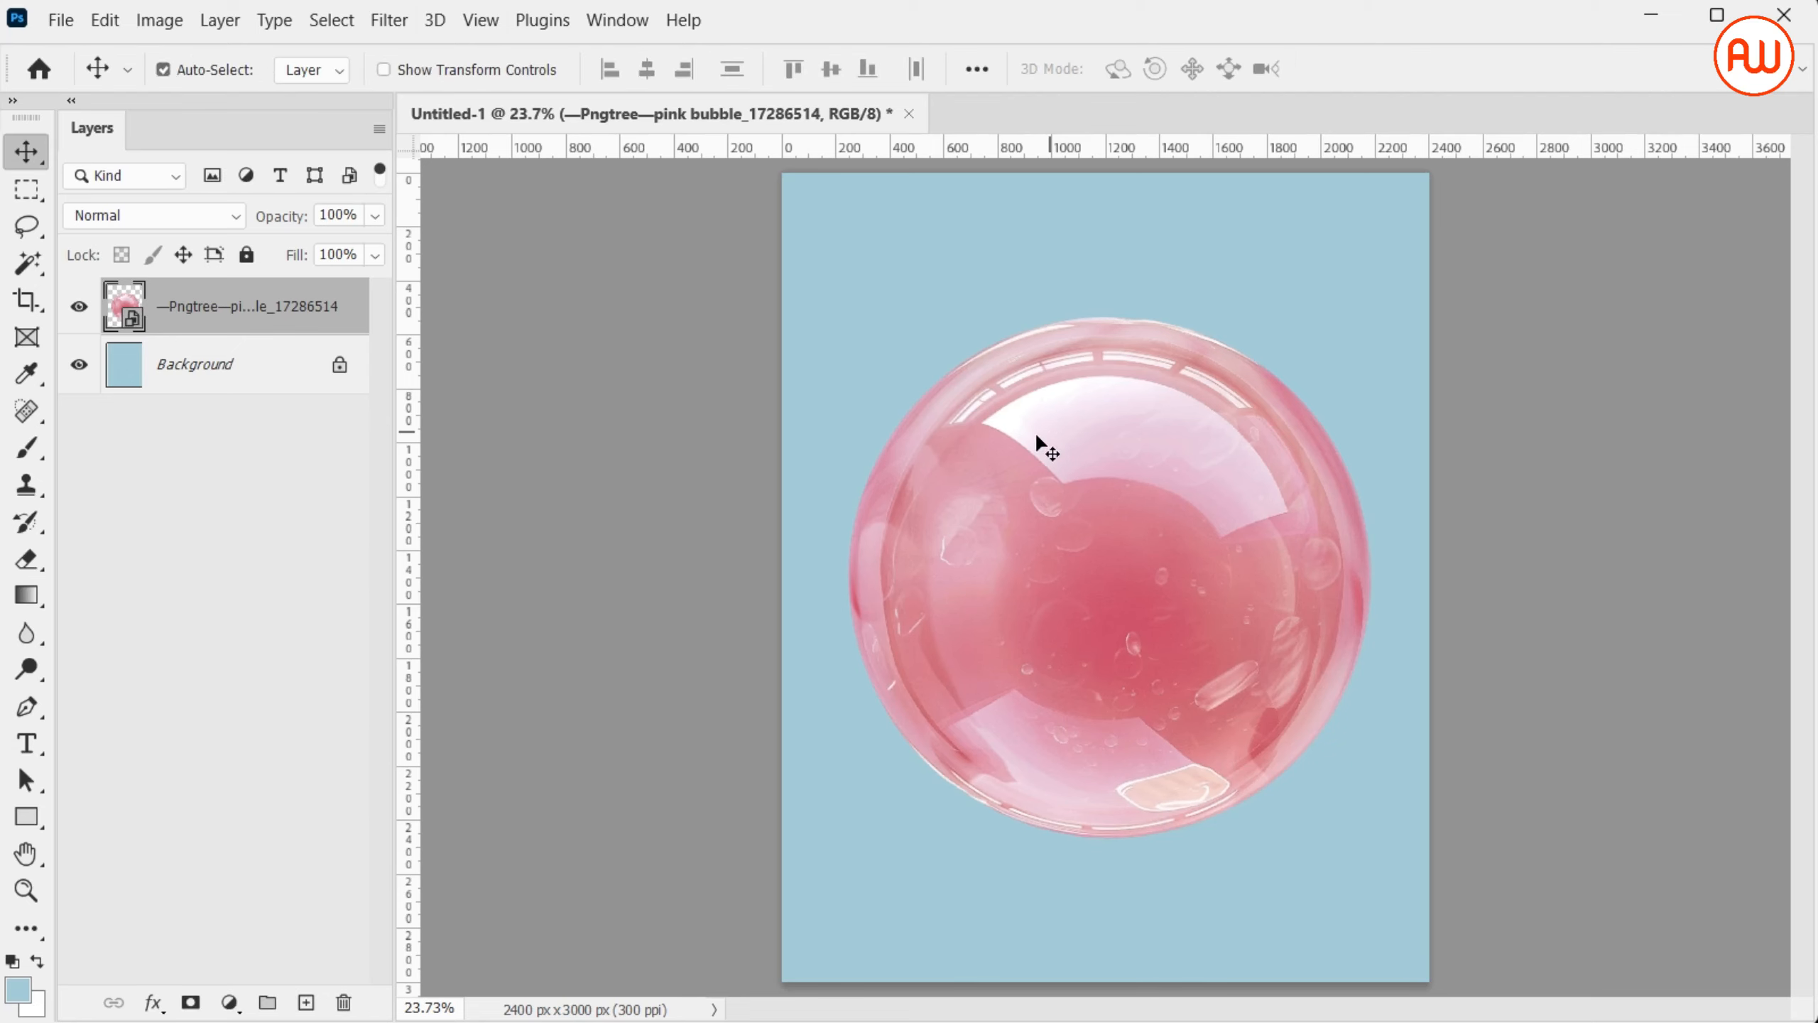
Rasterize the pink bubble layer and apply Hue/Saturation with Saturation -100 and Lightness -30
right_click(360, 295)
click(512, 582)
key(ctrl+u)
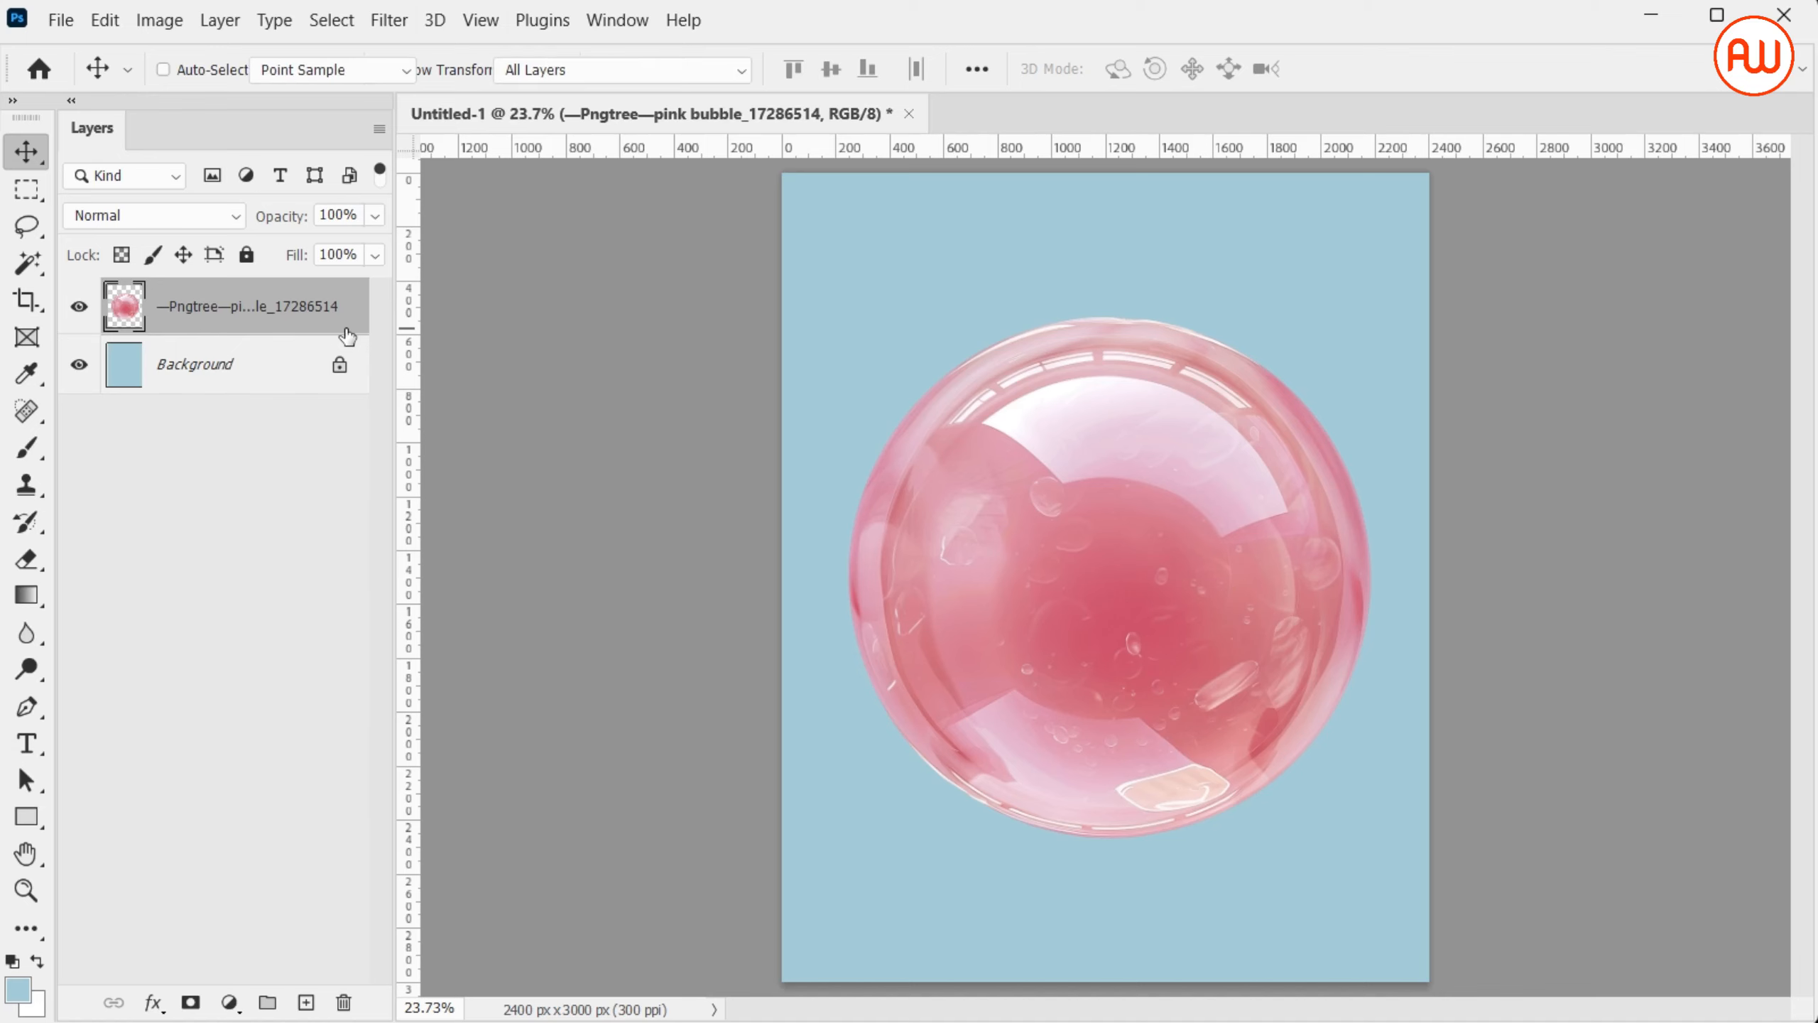
drag(1597, 72, 306, 331)
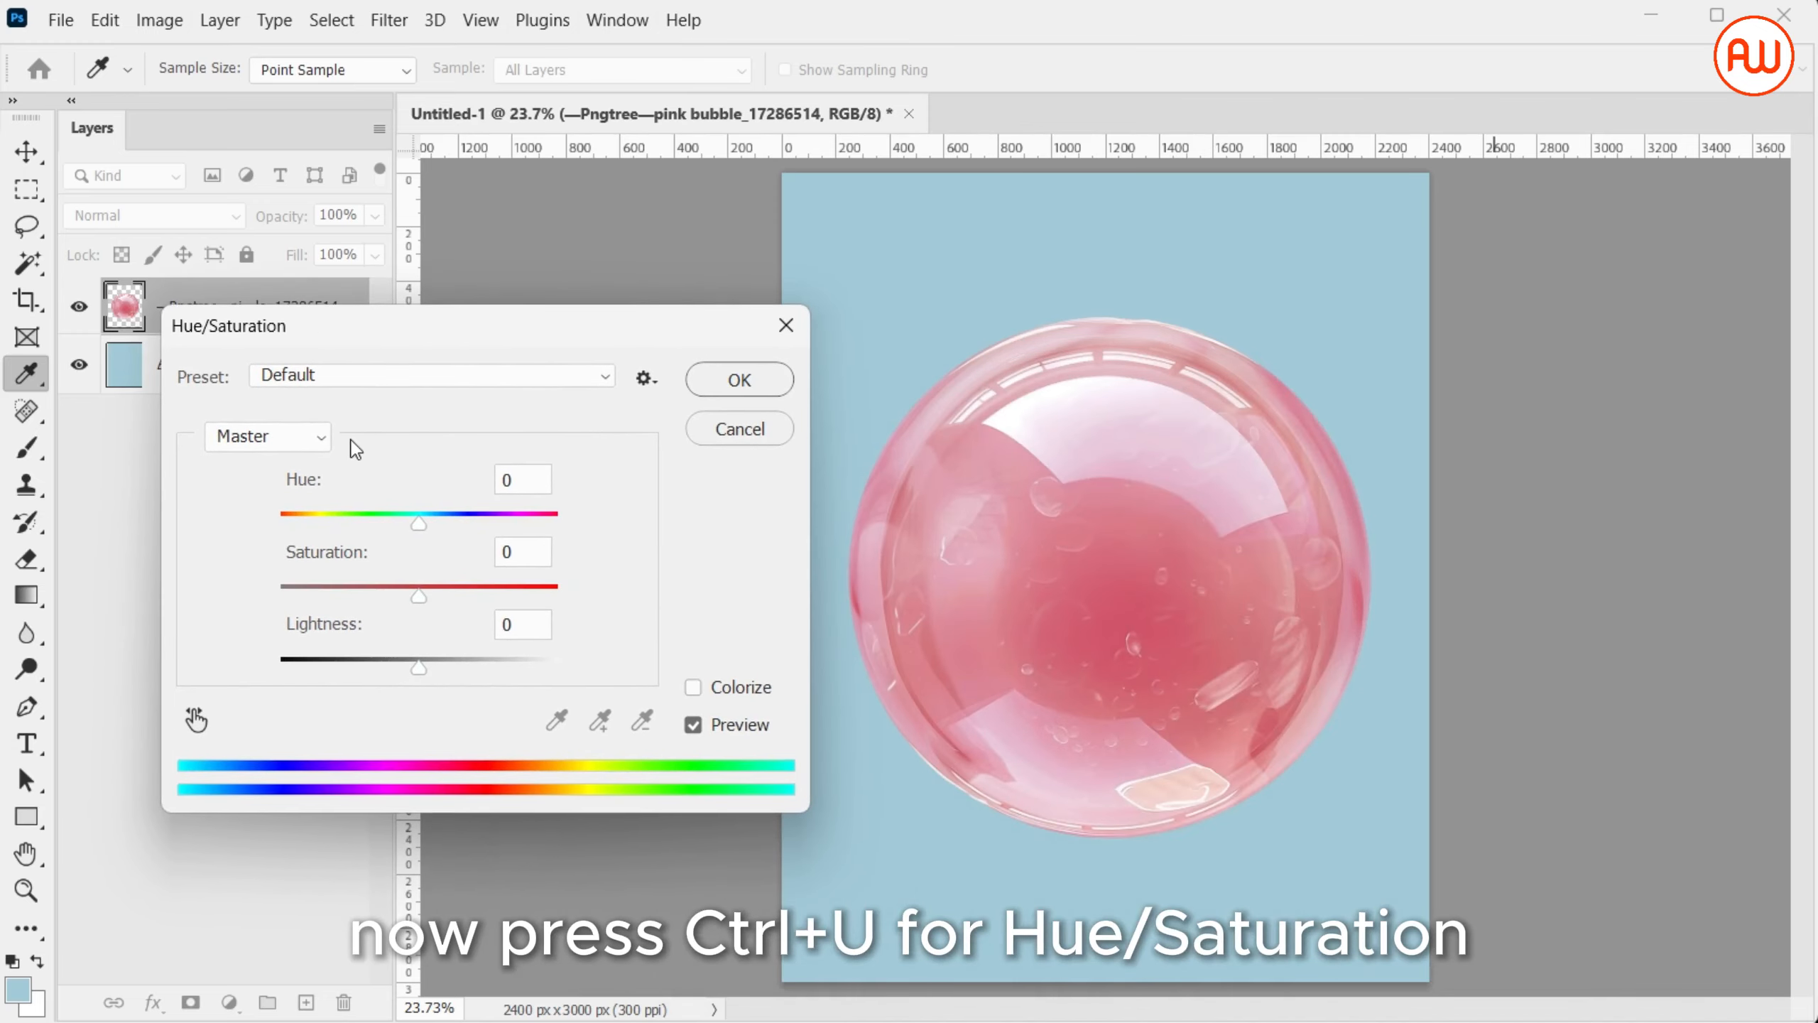
drag(422, 597, 208, 617)
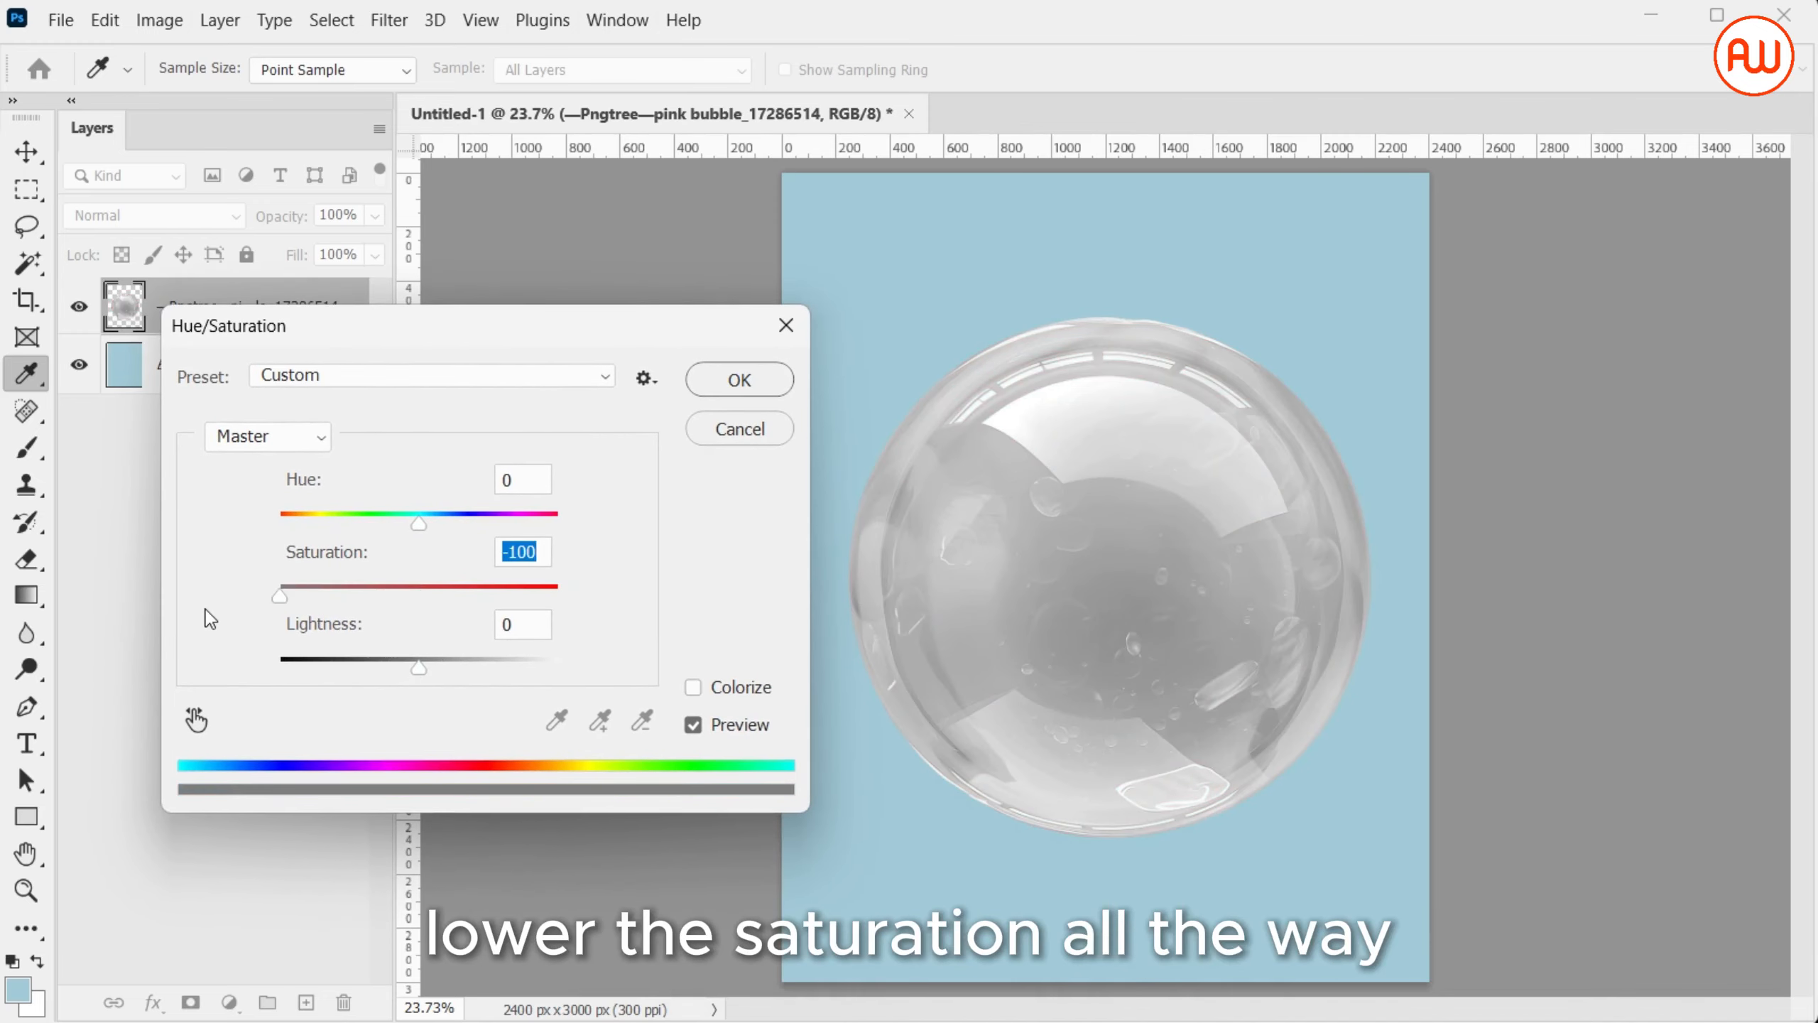
drag(424, 666, 379, 682)
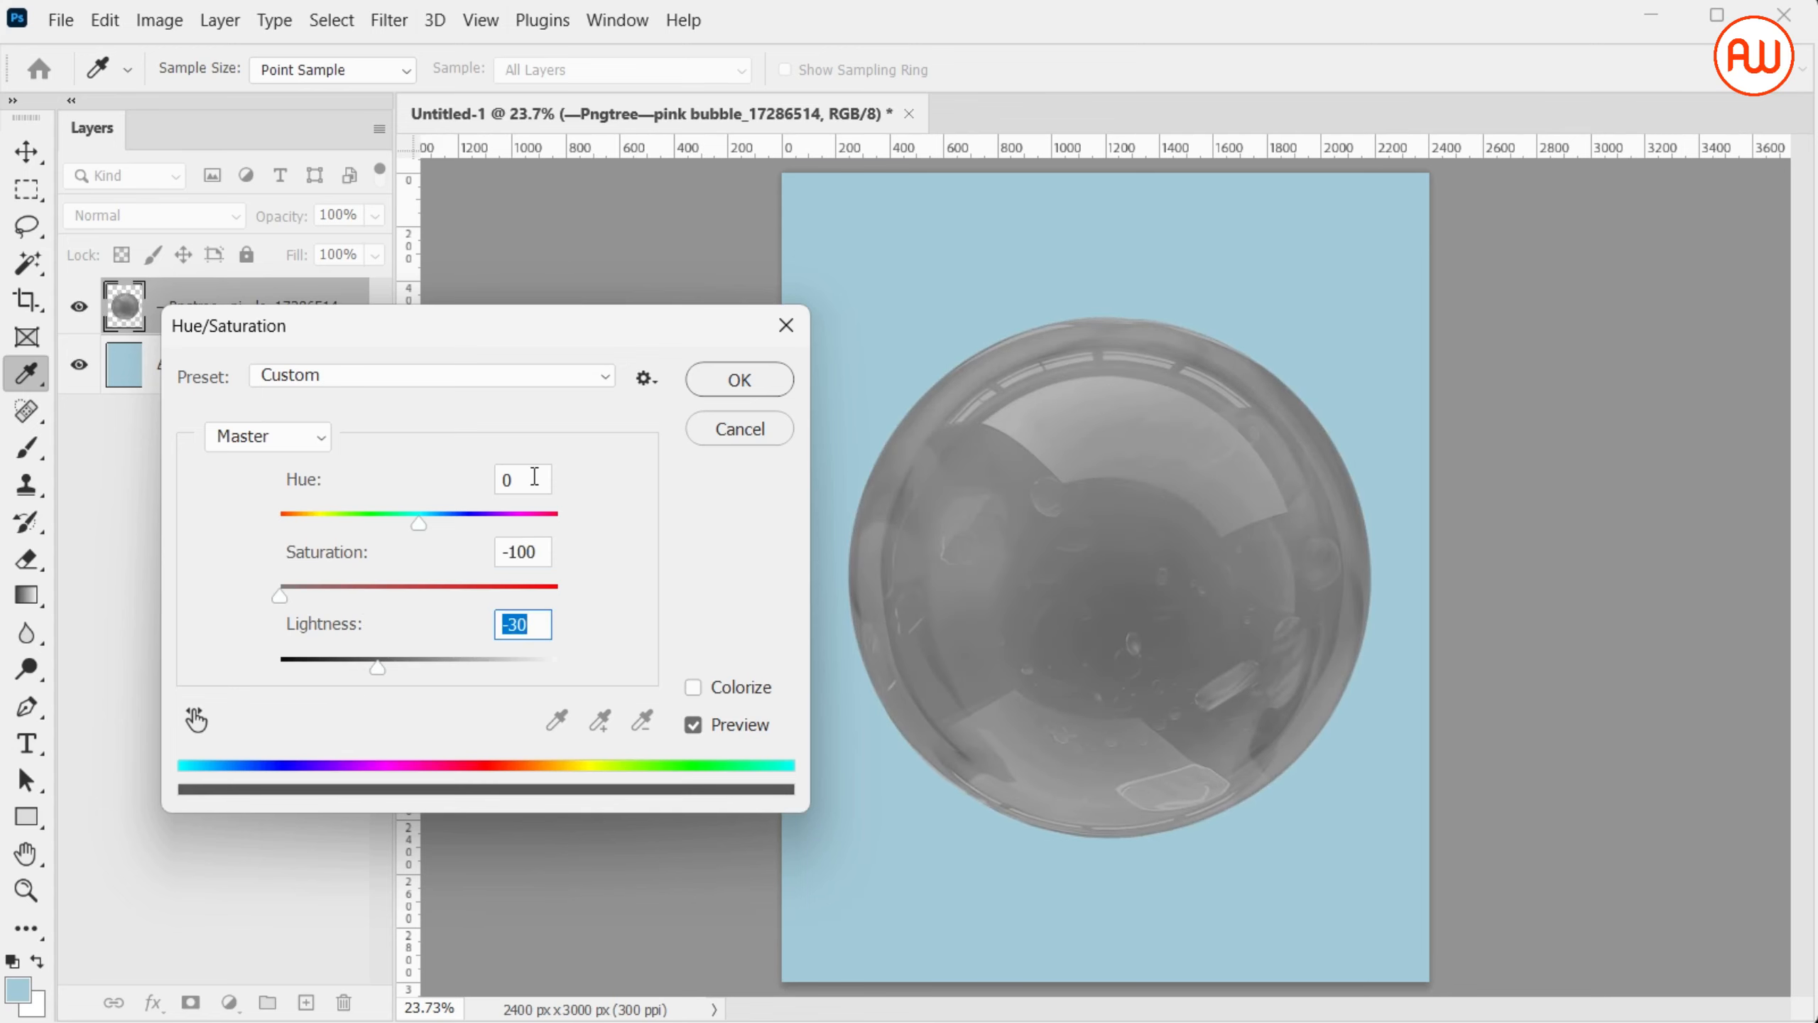
click(762, 387)
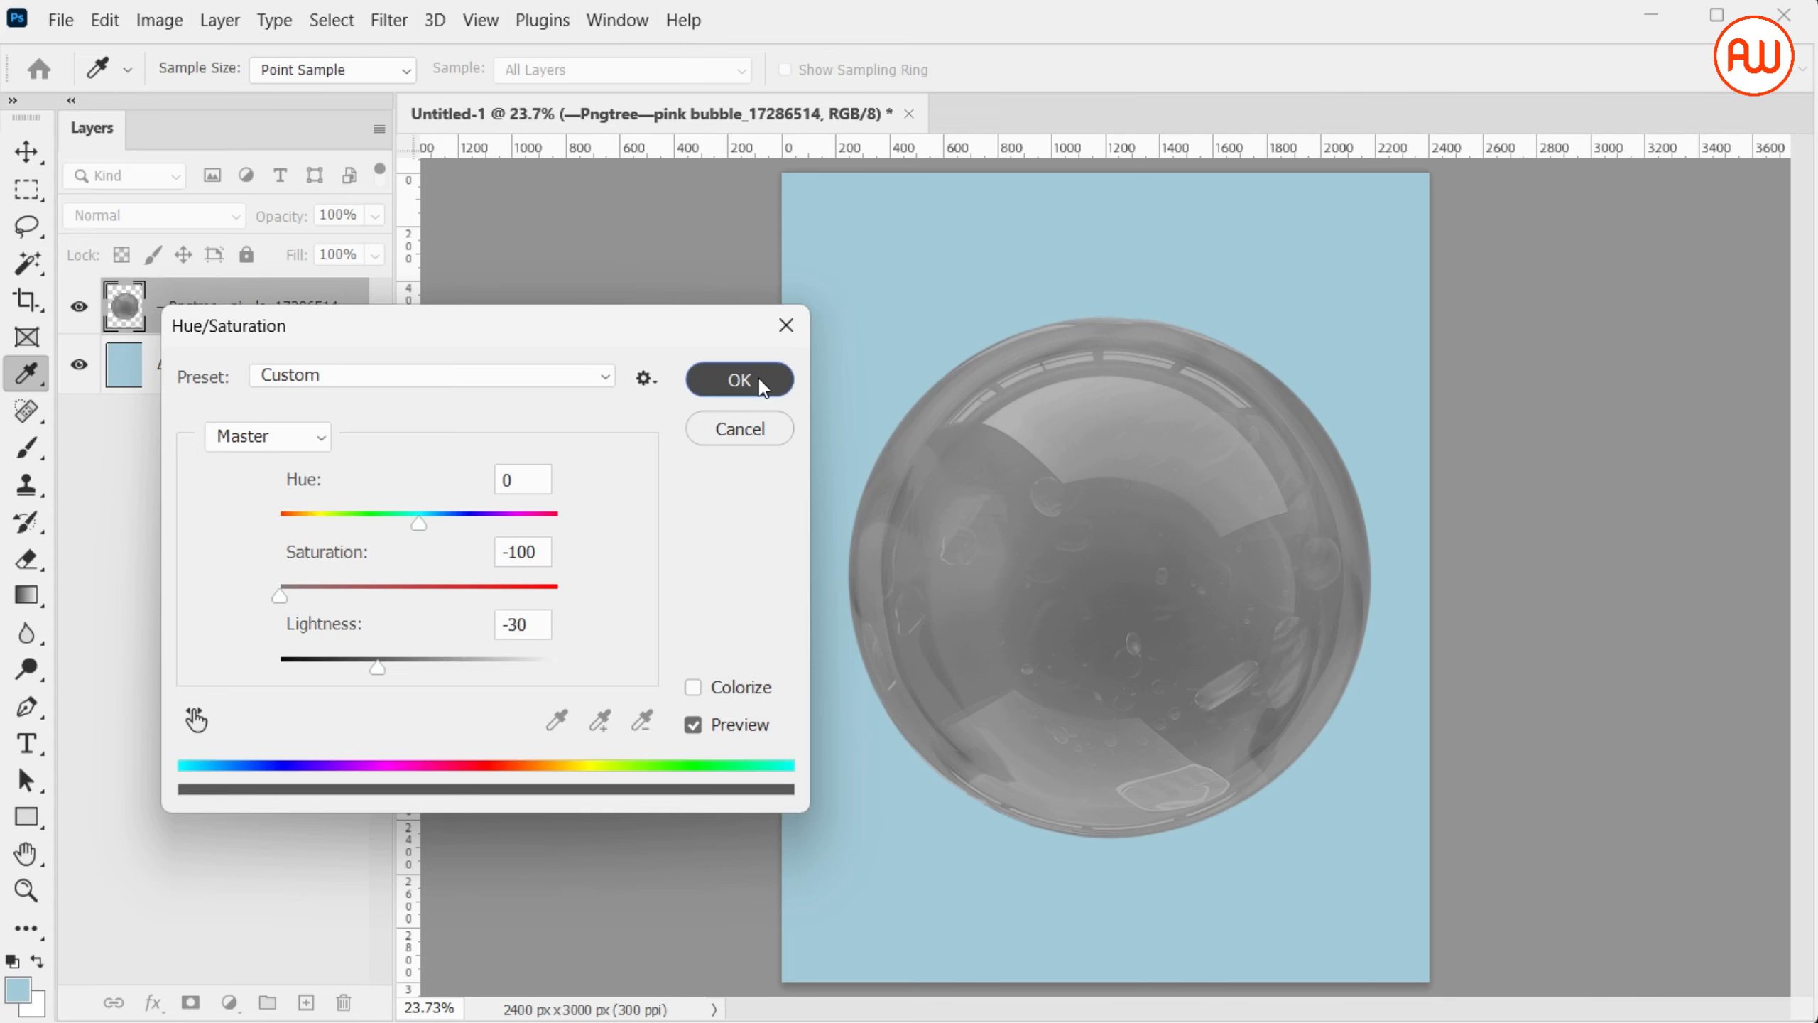
Change the grey bubble layer's blending mode to Screen
key(v)
click(213, 215)
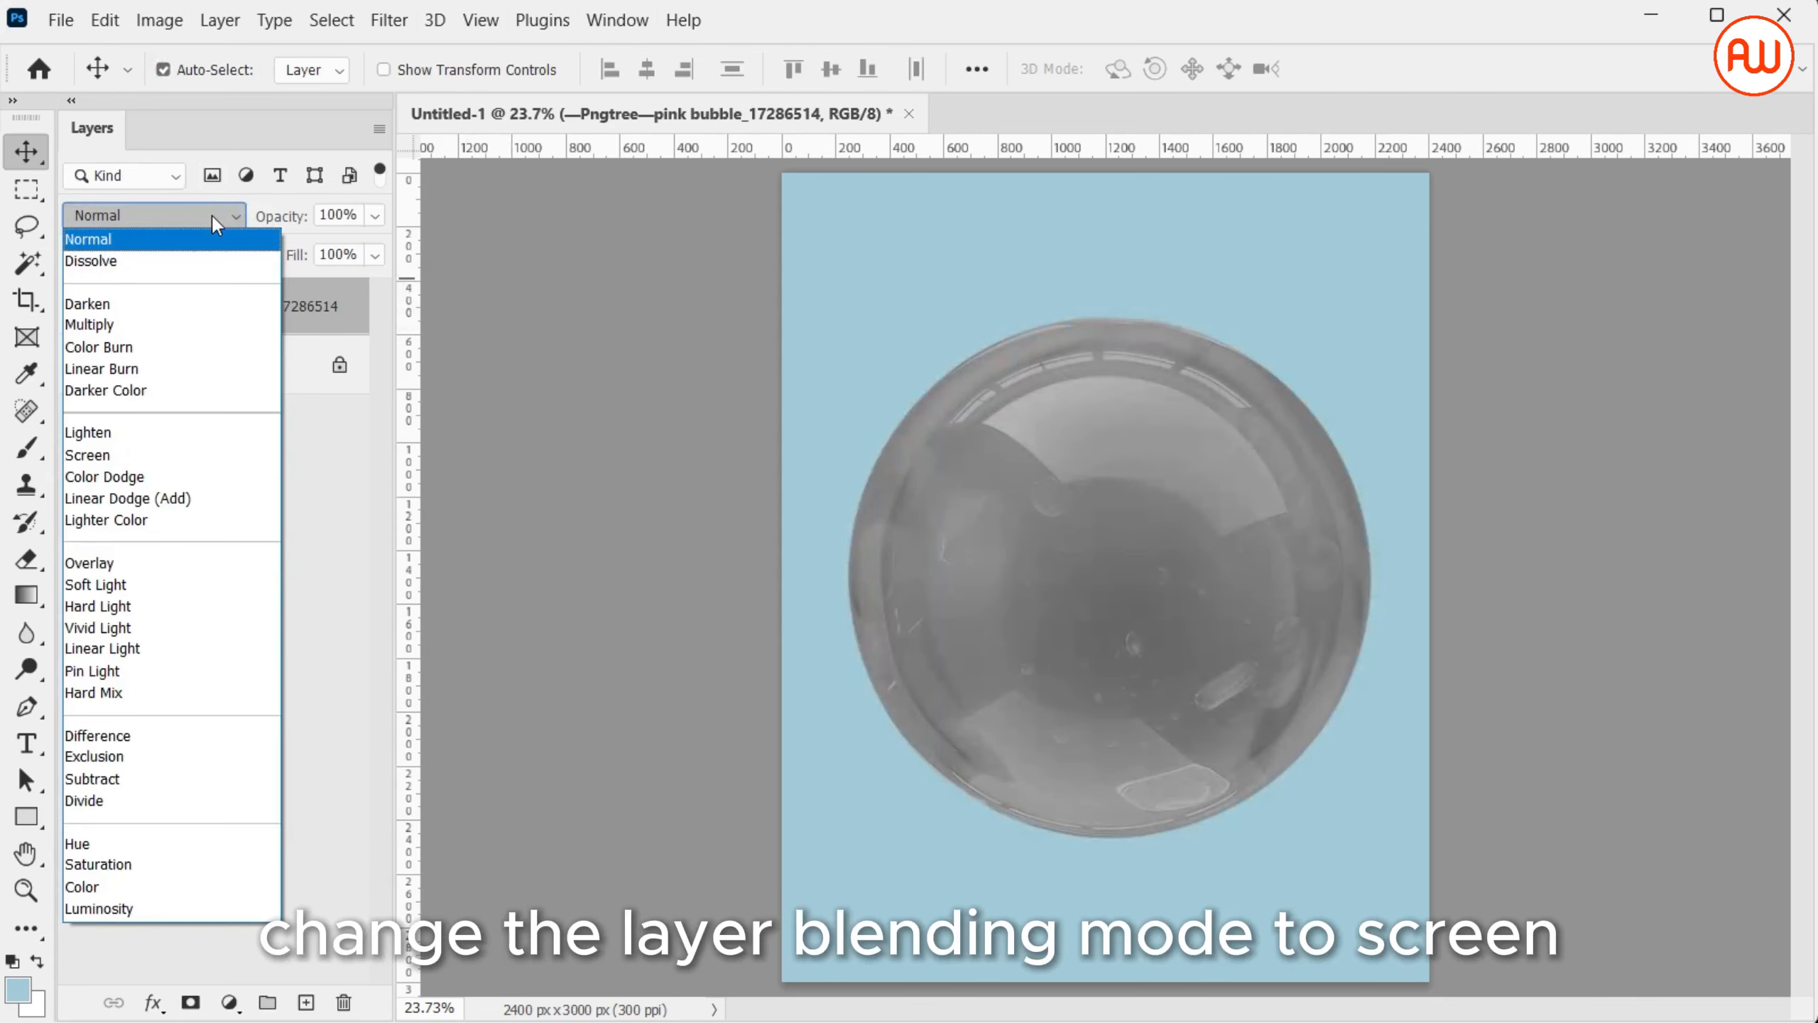
click(221, 452)
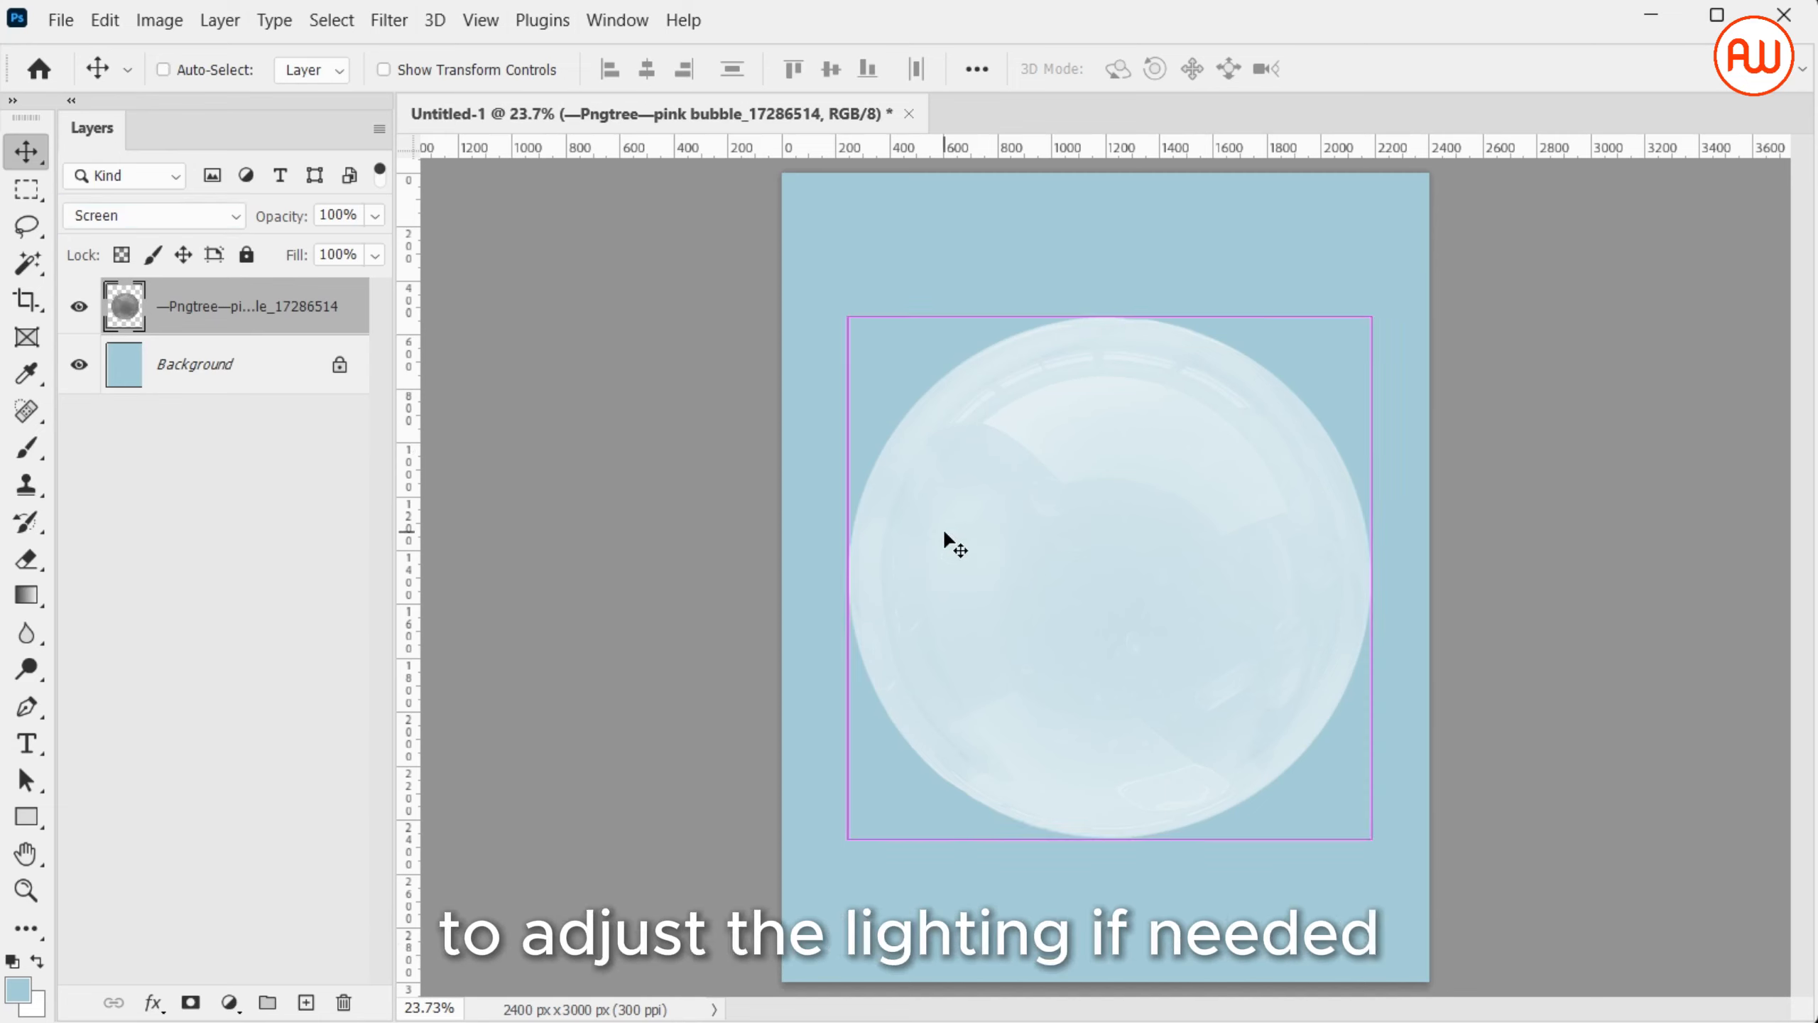
Apply Levels to the bubble layer with input values of 119, 2.42 and 185
key(ctrl+l)
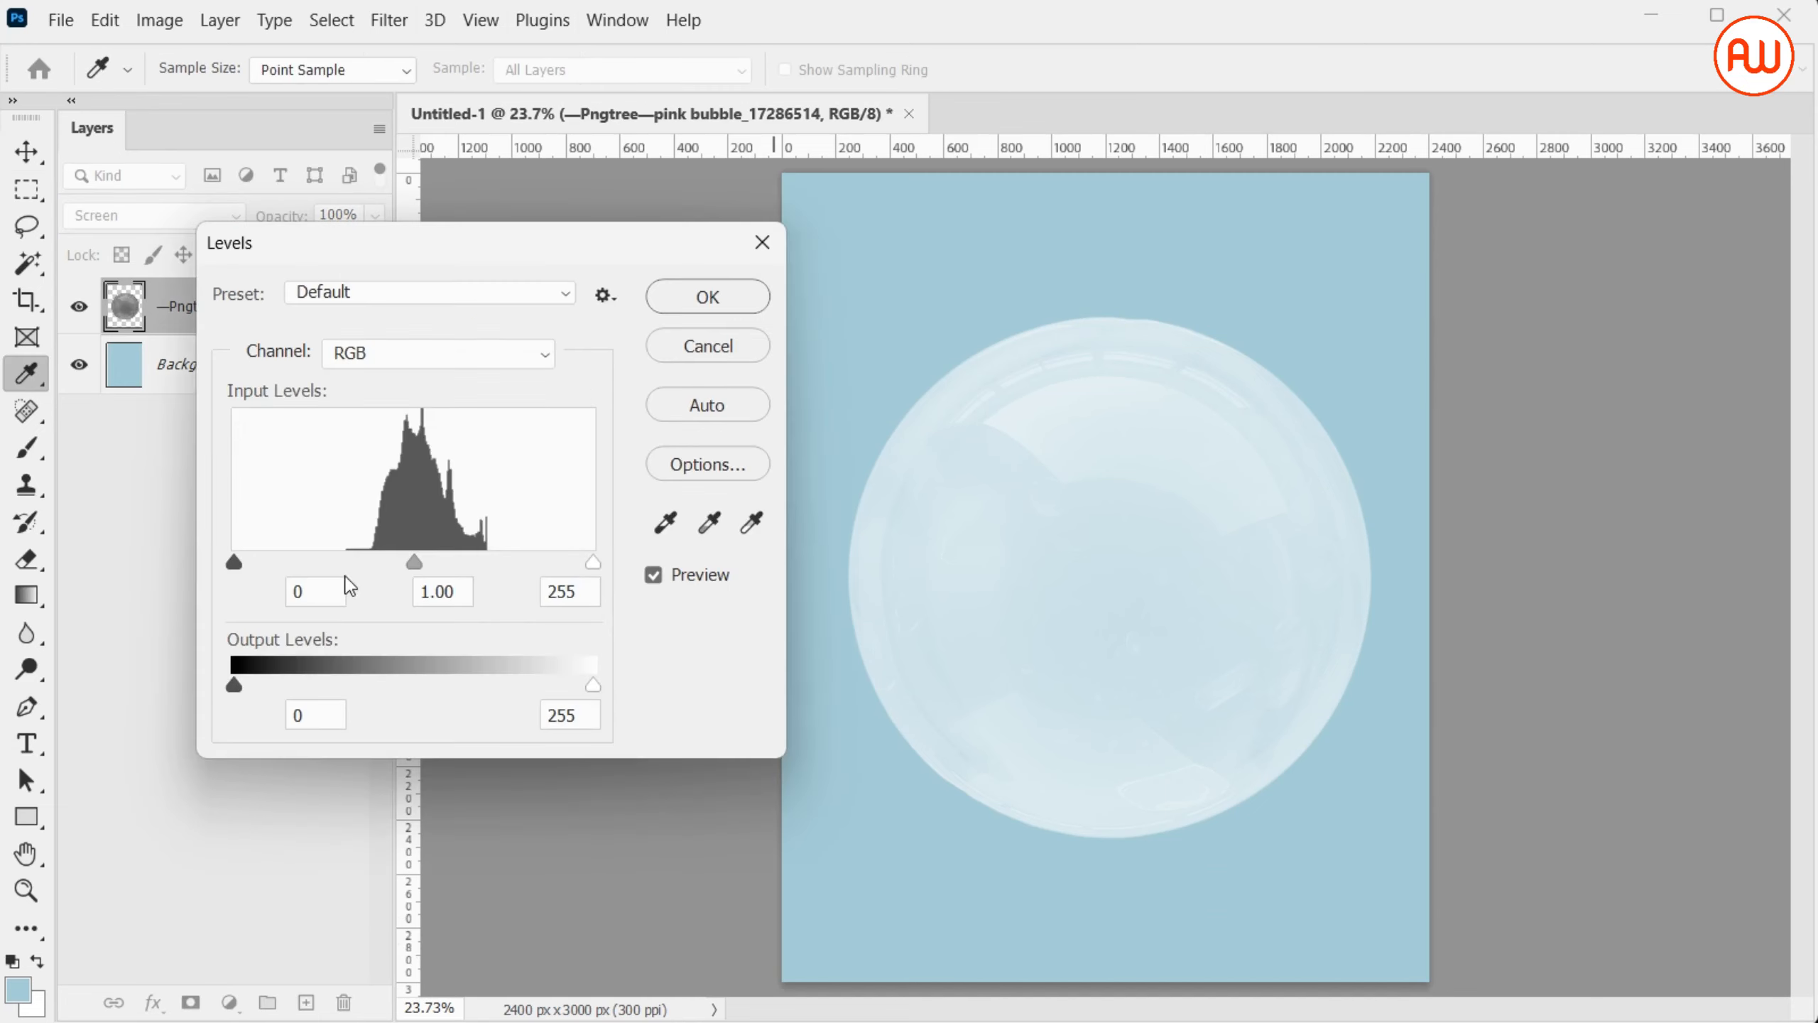
drag(237, 569, 400, 566)
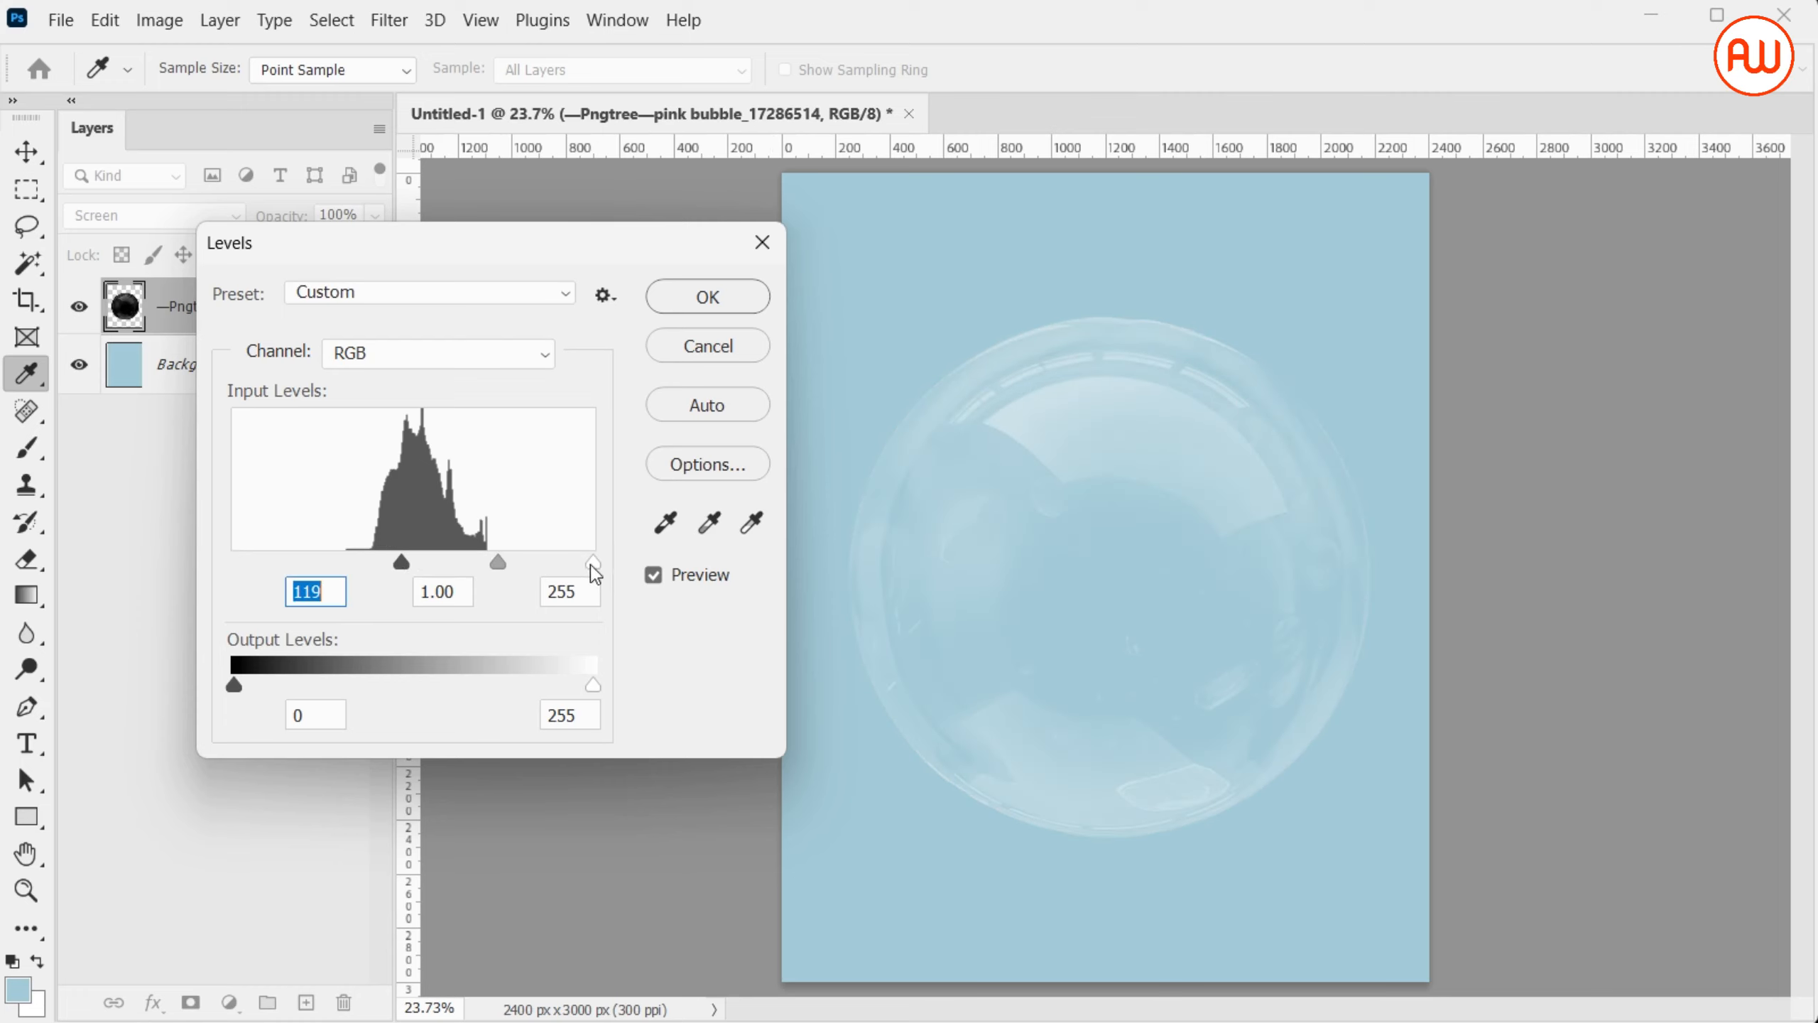
drag(594, 568, 421, 563)
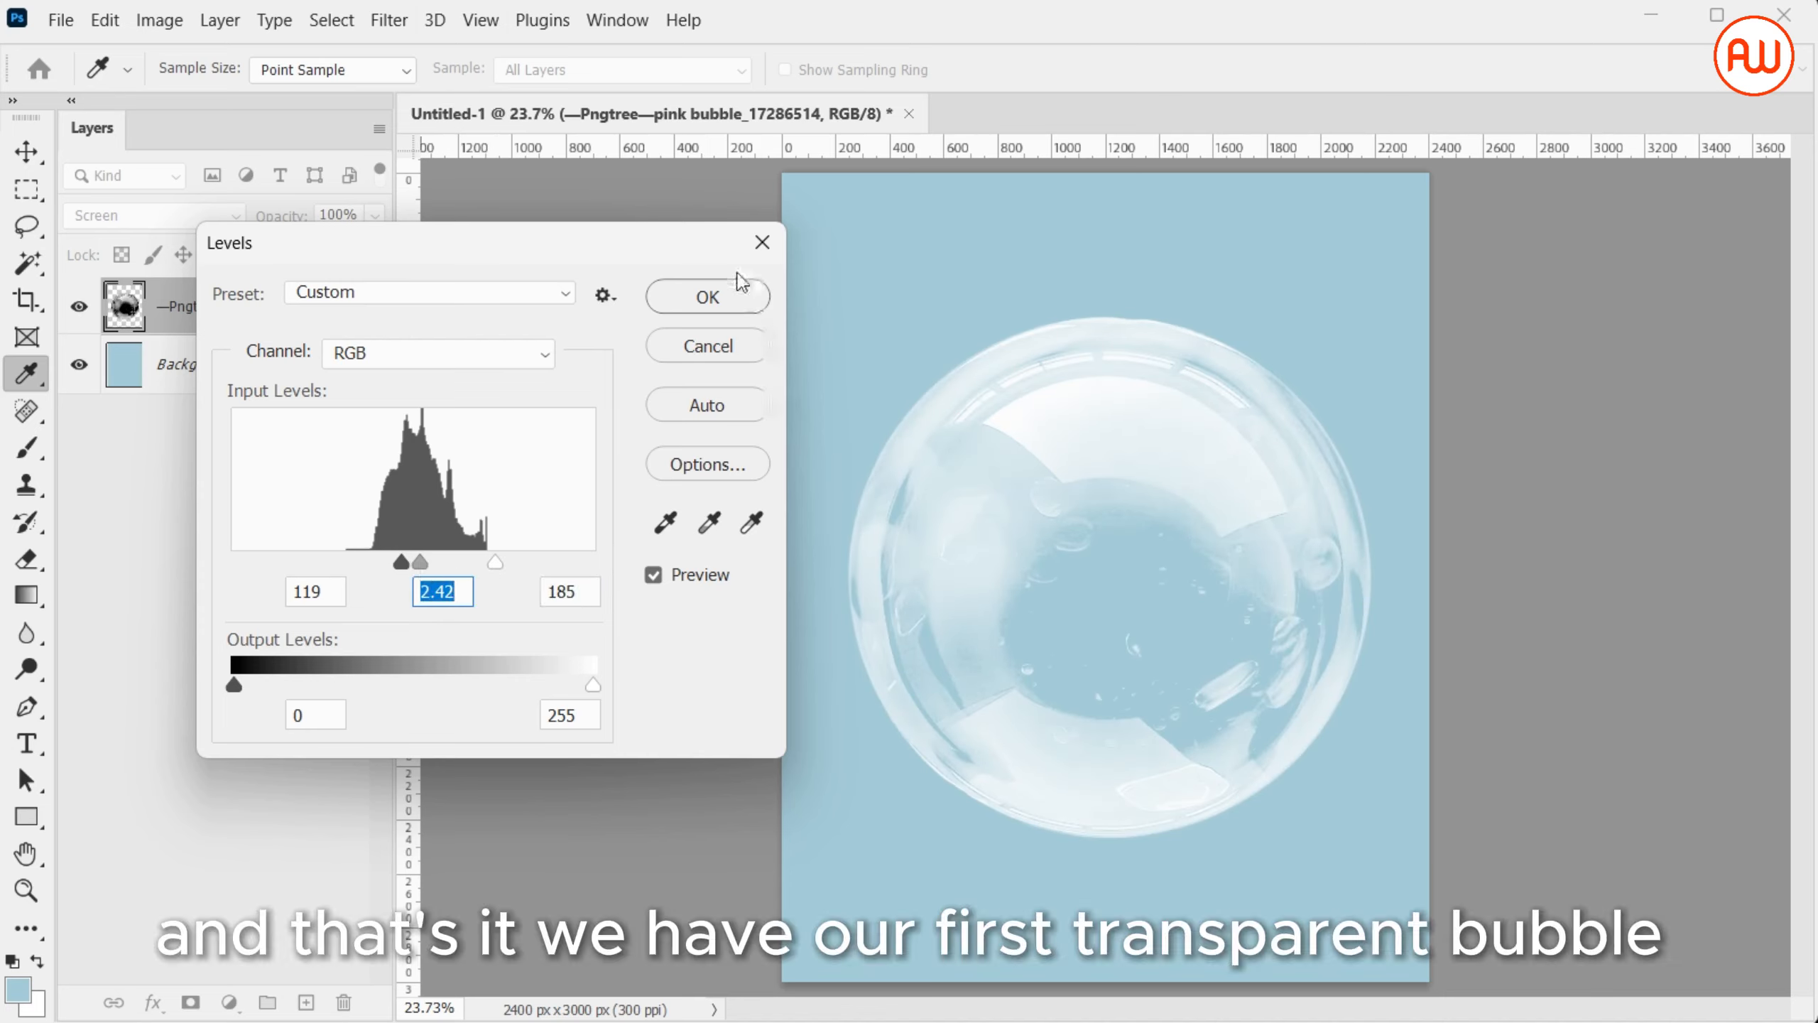
click(744, 302)
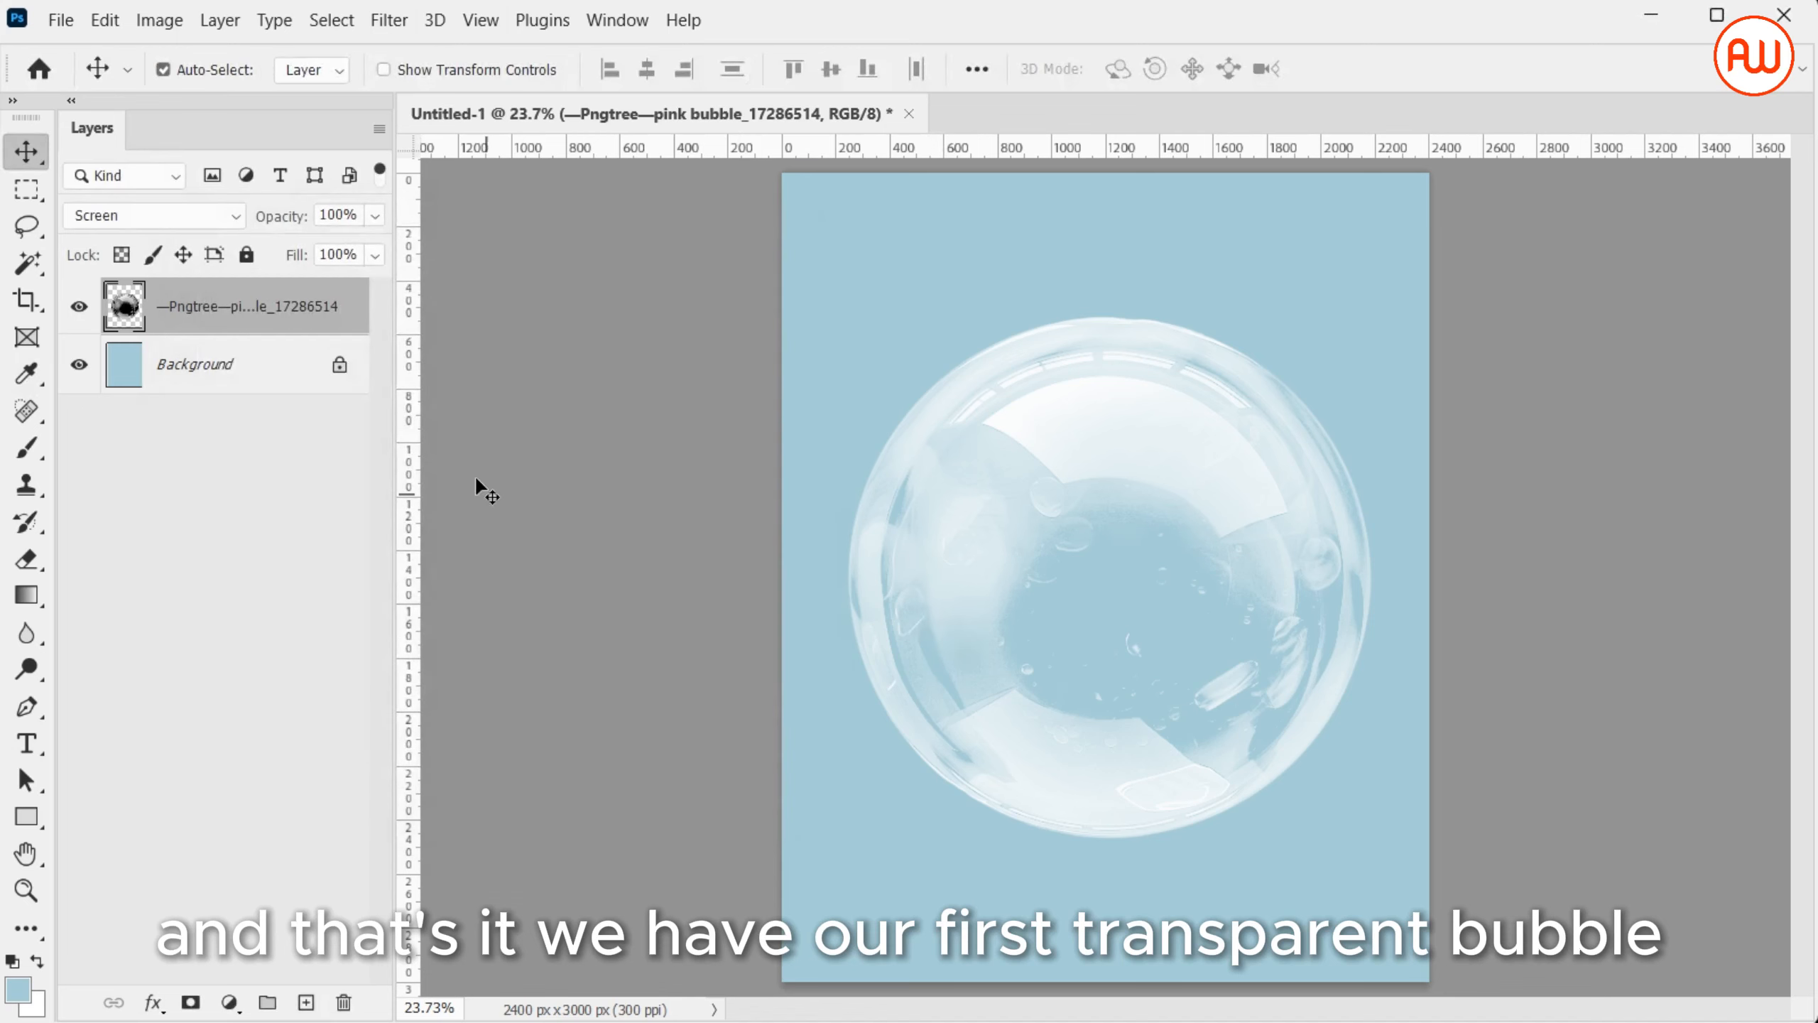
click(61, 20)
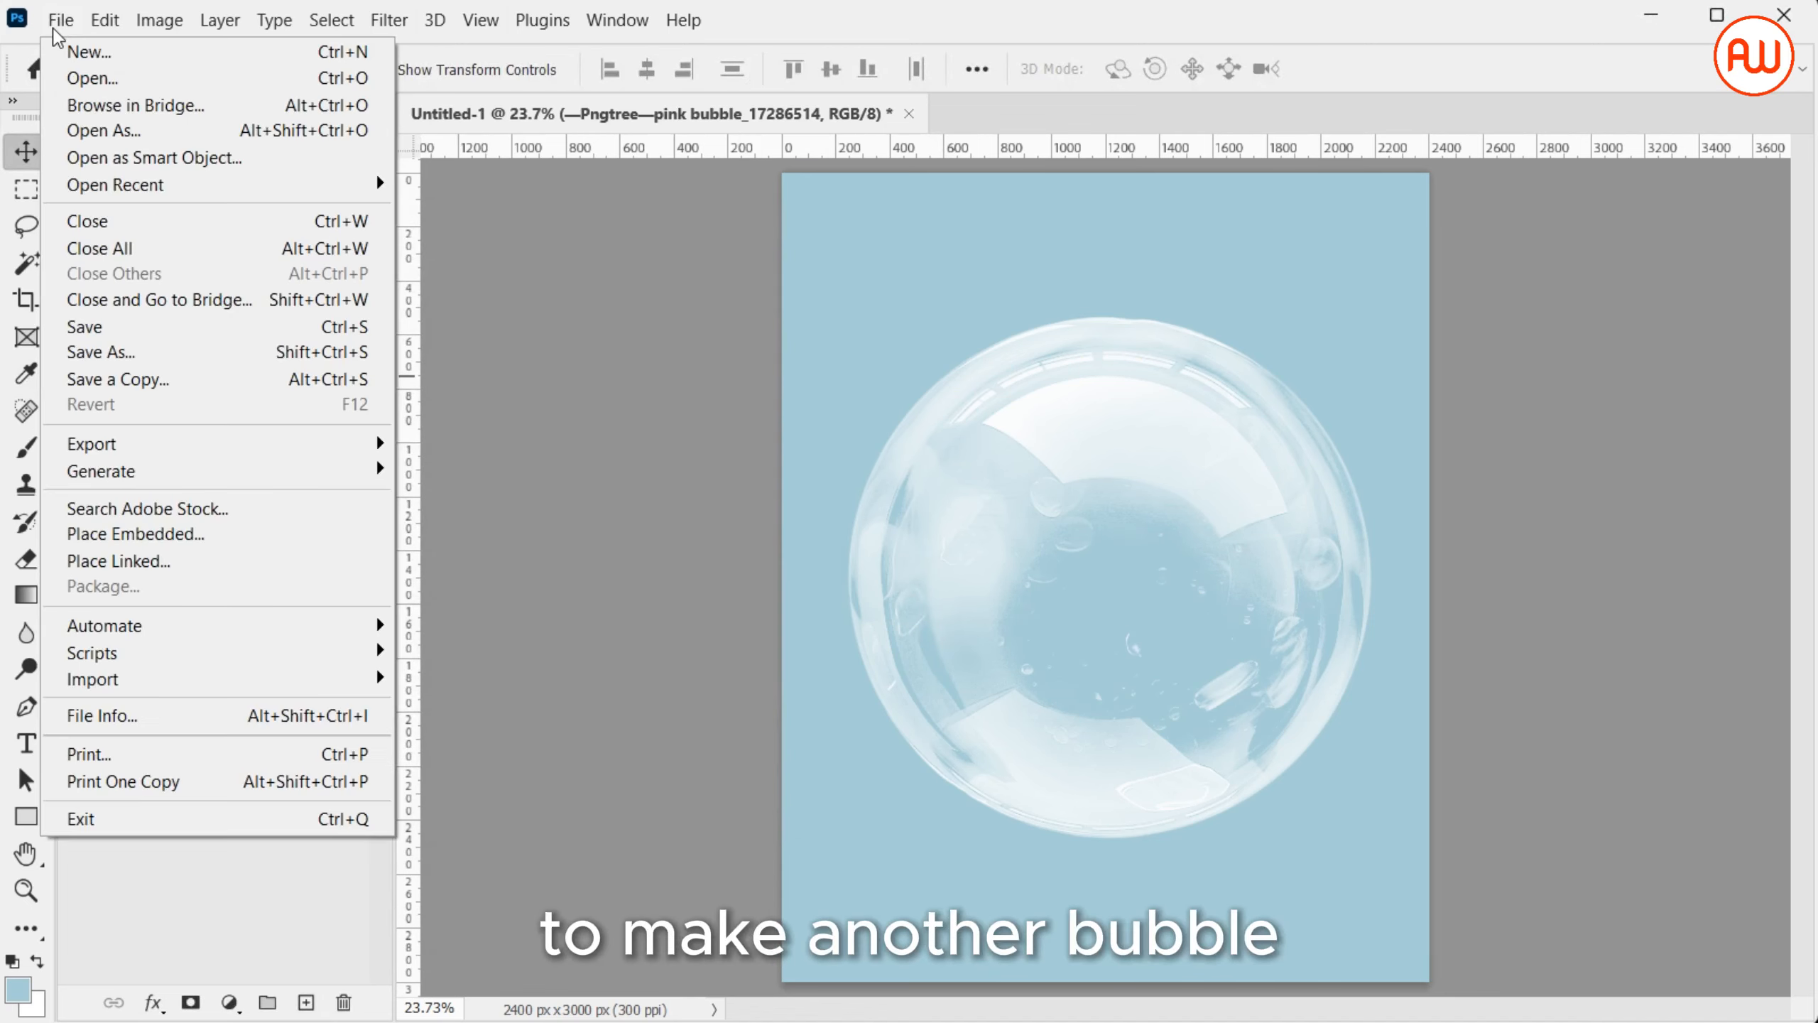
click(262, 534)
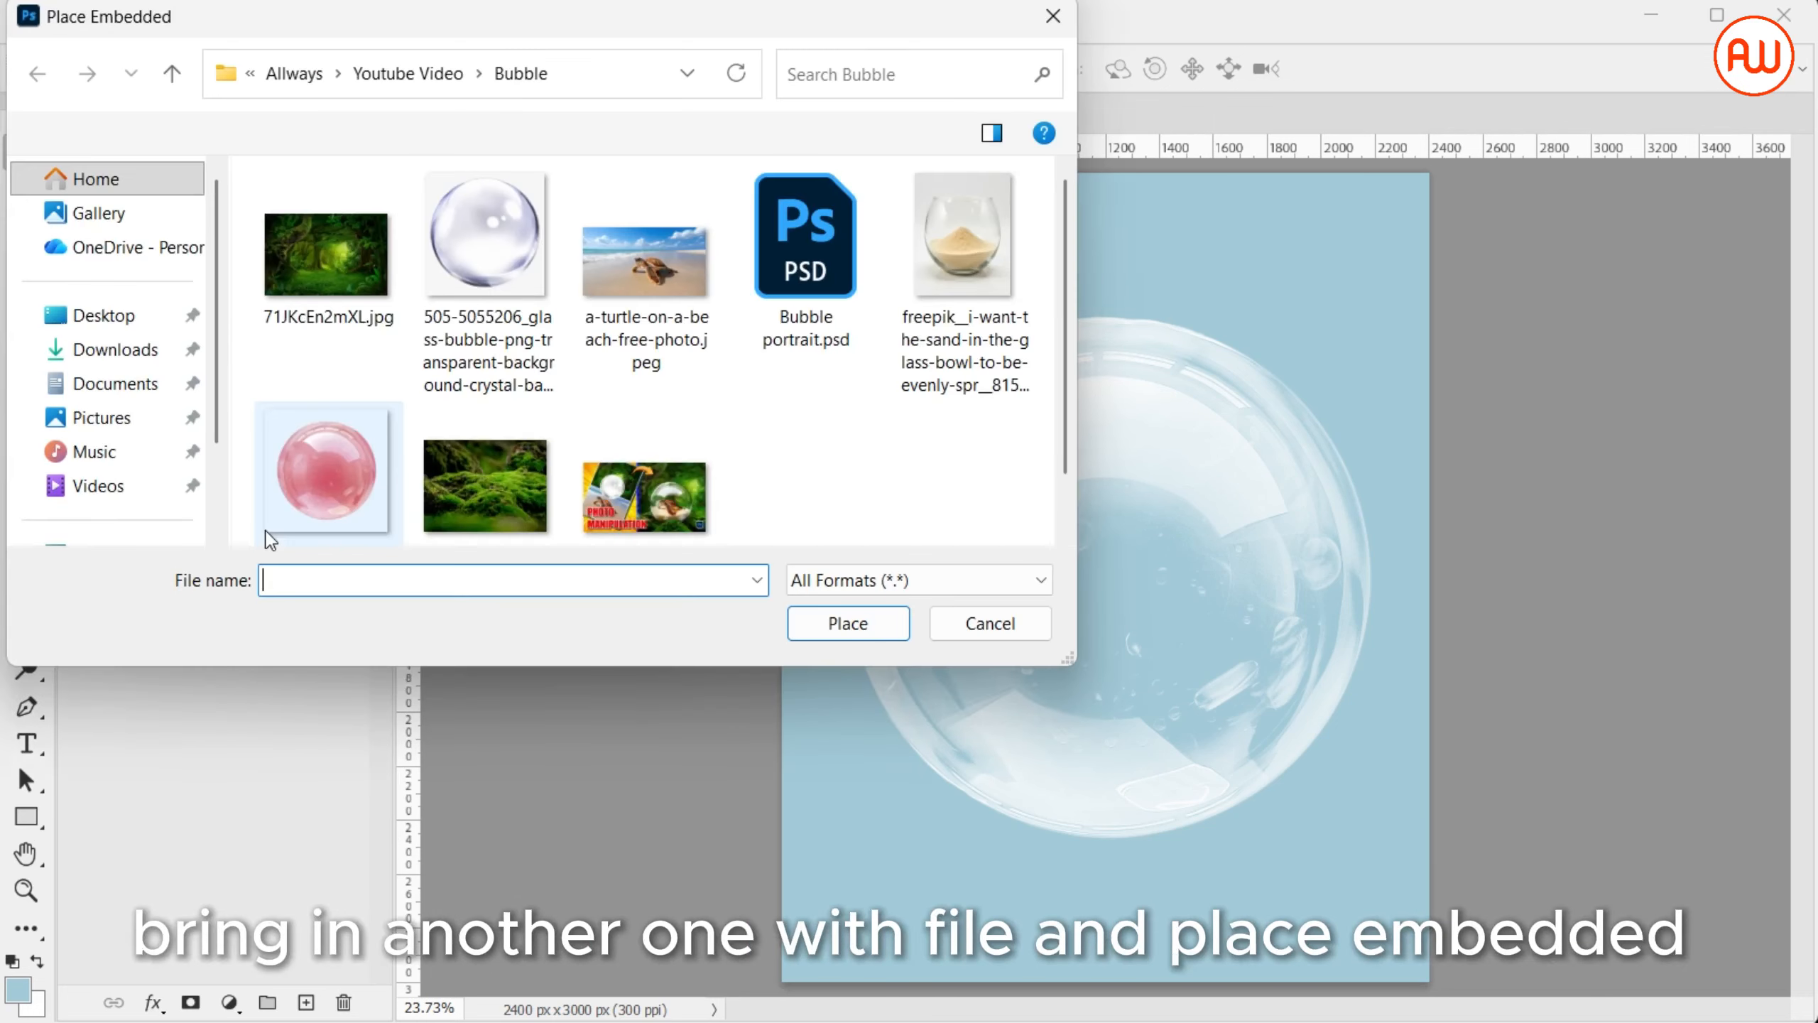
double_click(489, 200)
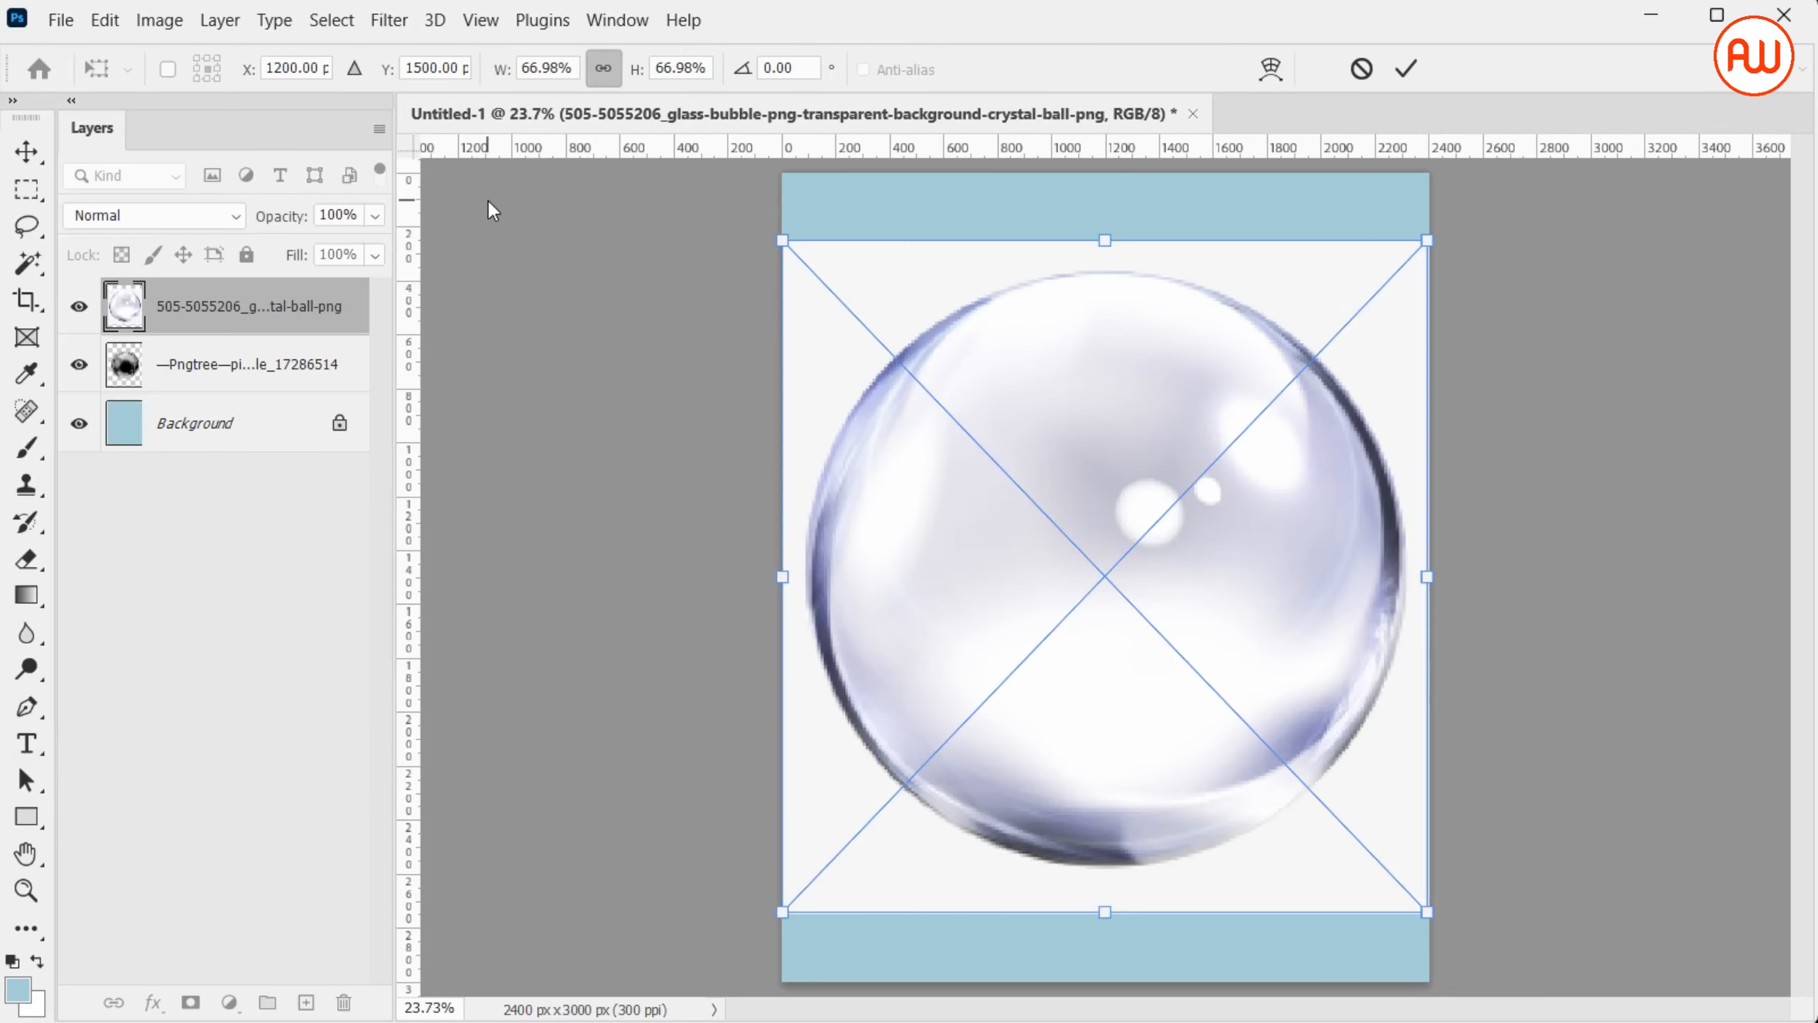
key(Return)
Select the white area around the glass bubble with the Magic Wand, rasterize its layer, and delete that area
key(m)
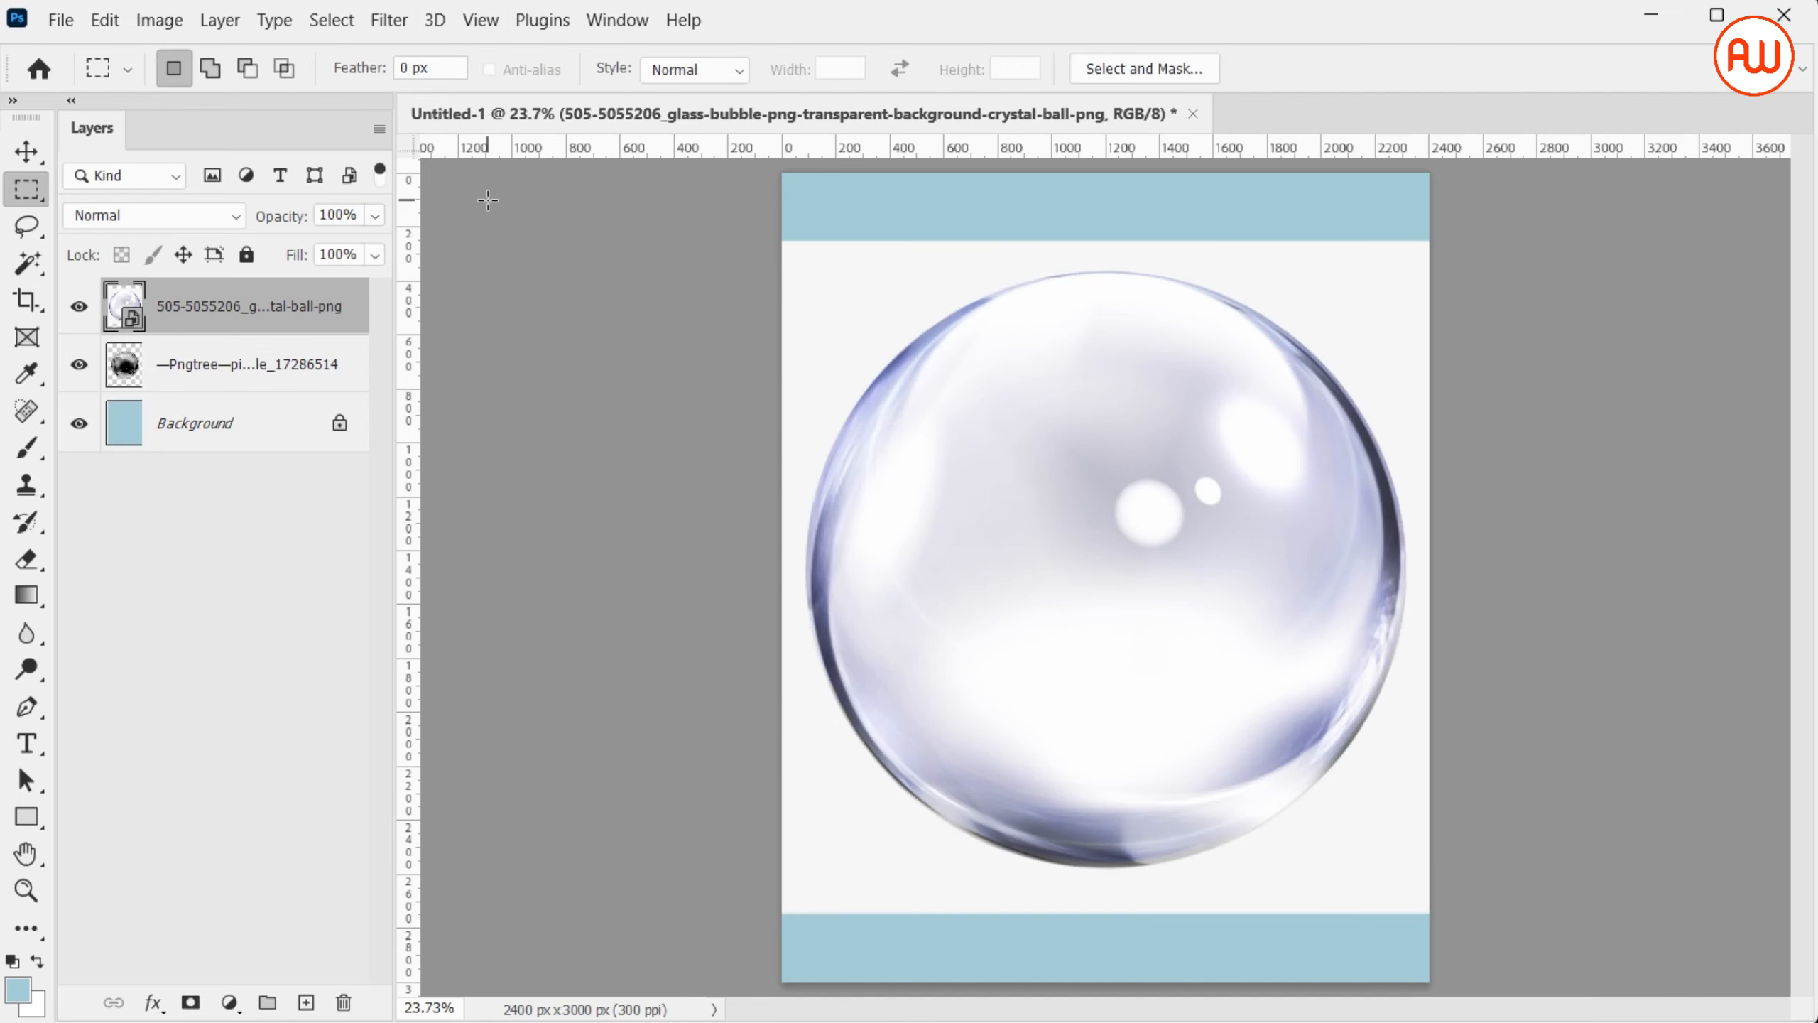
key(shift+m)
key(w)
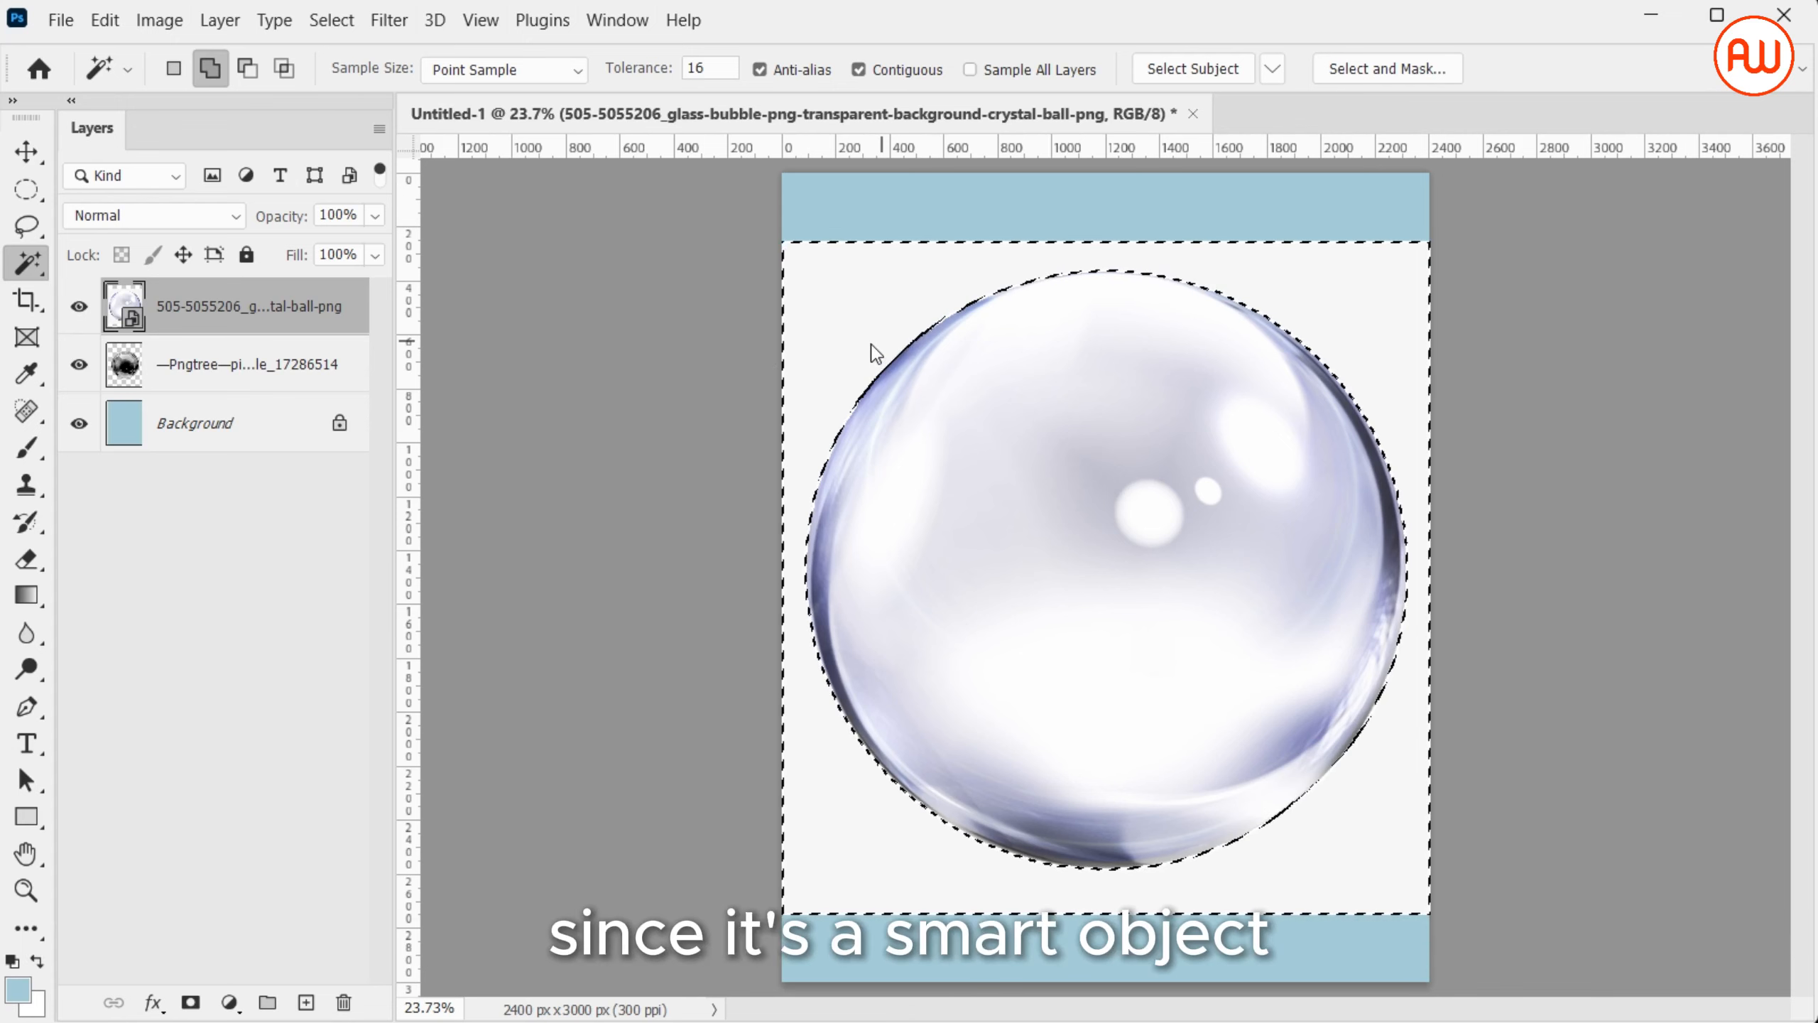
right_click(362, 316)
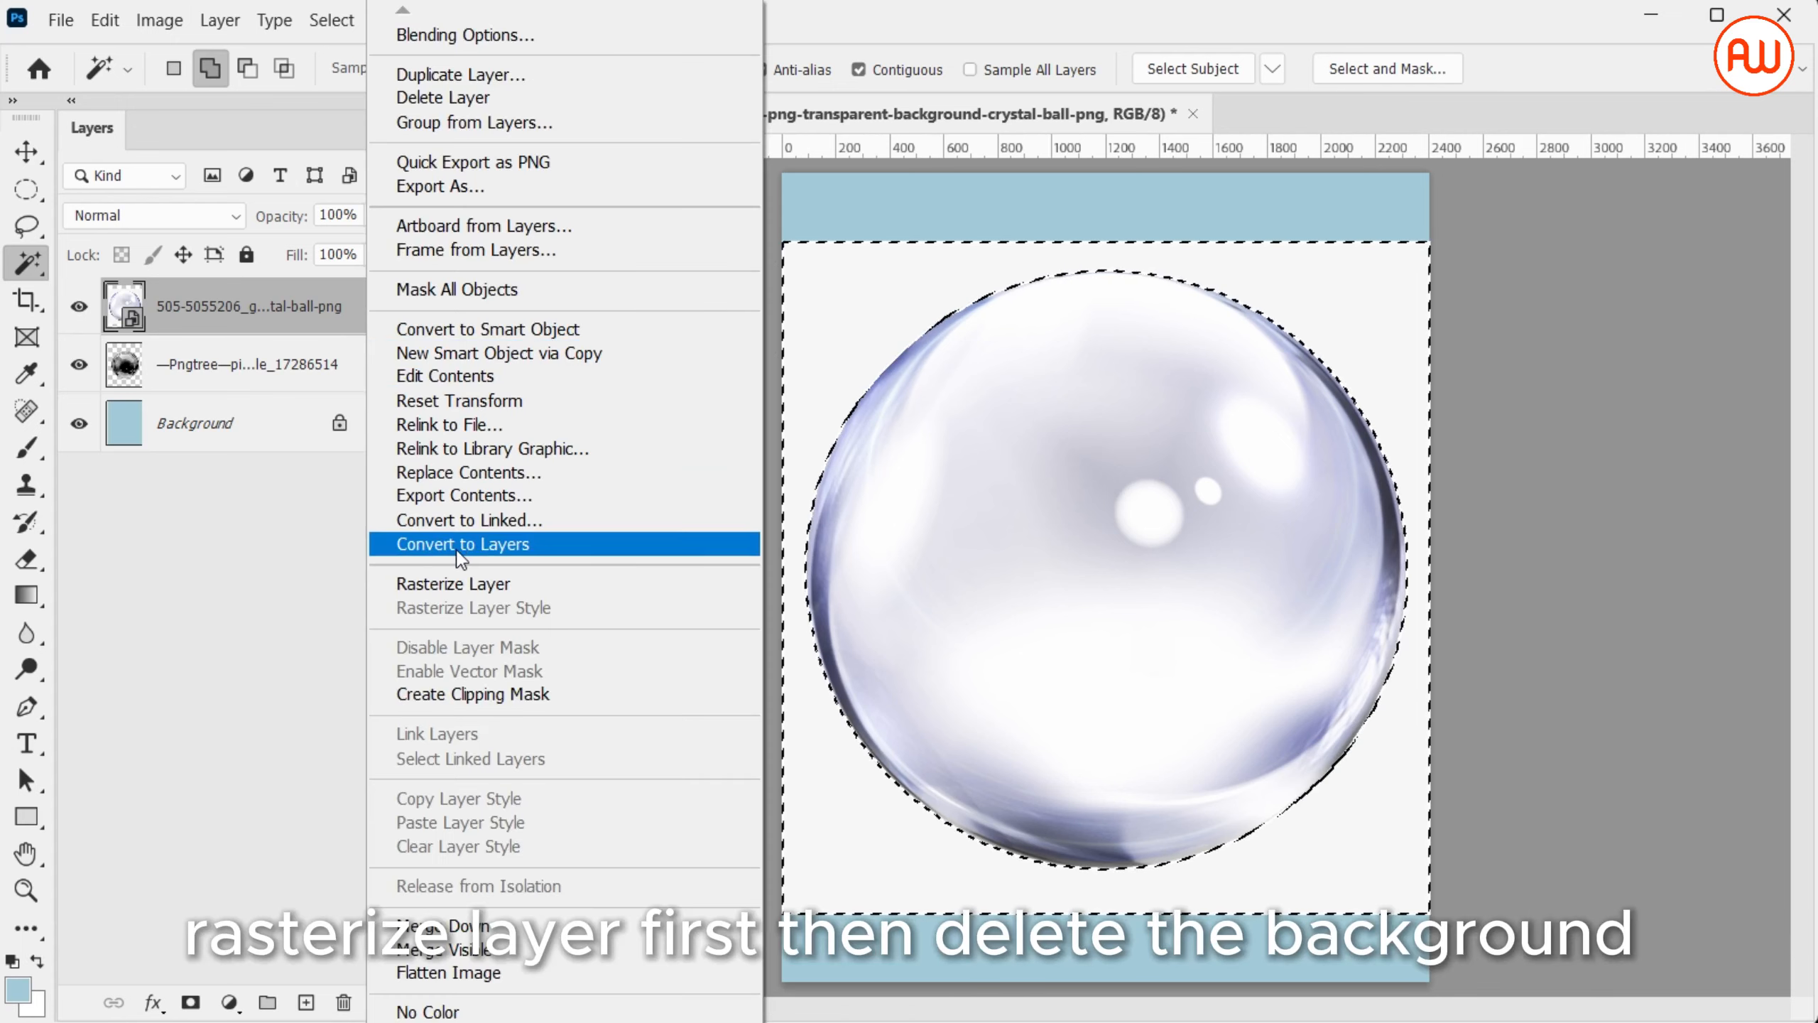
click(474, 583)
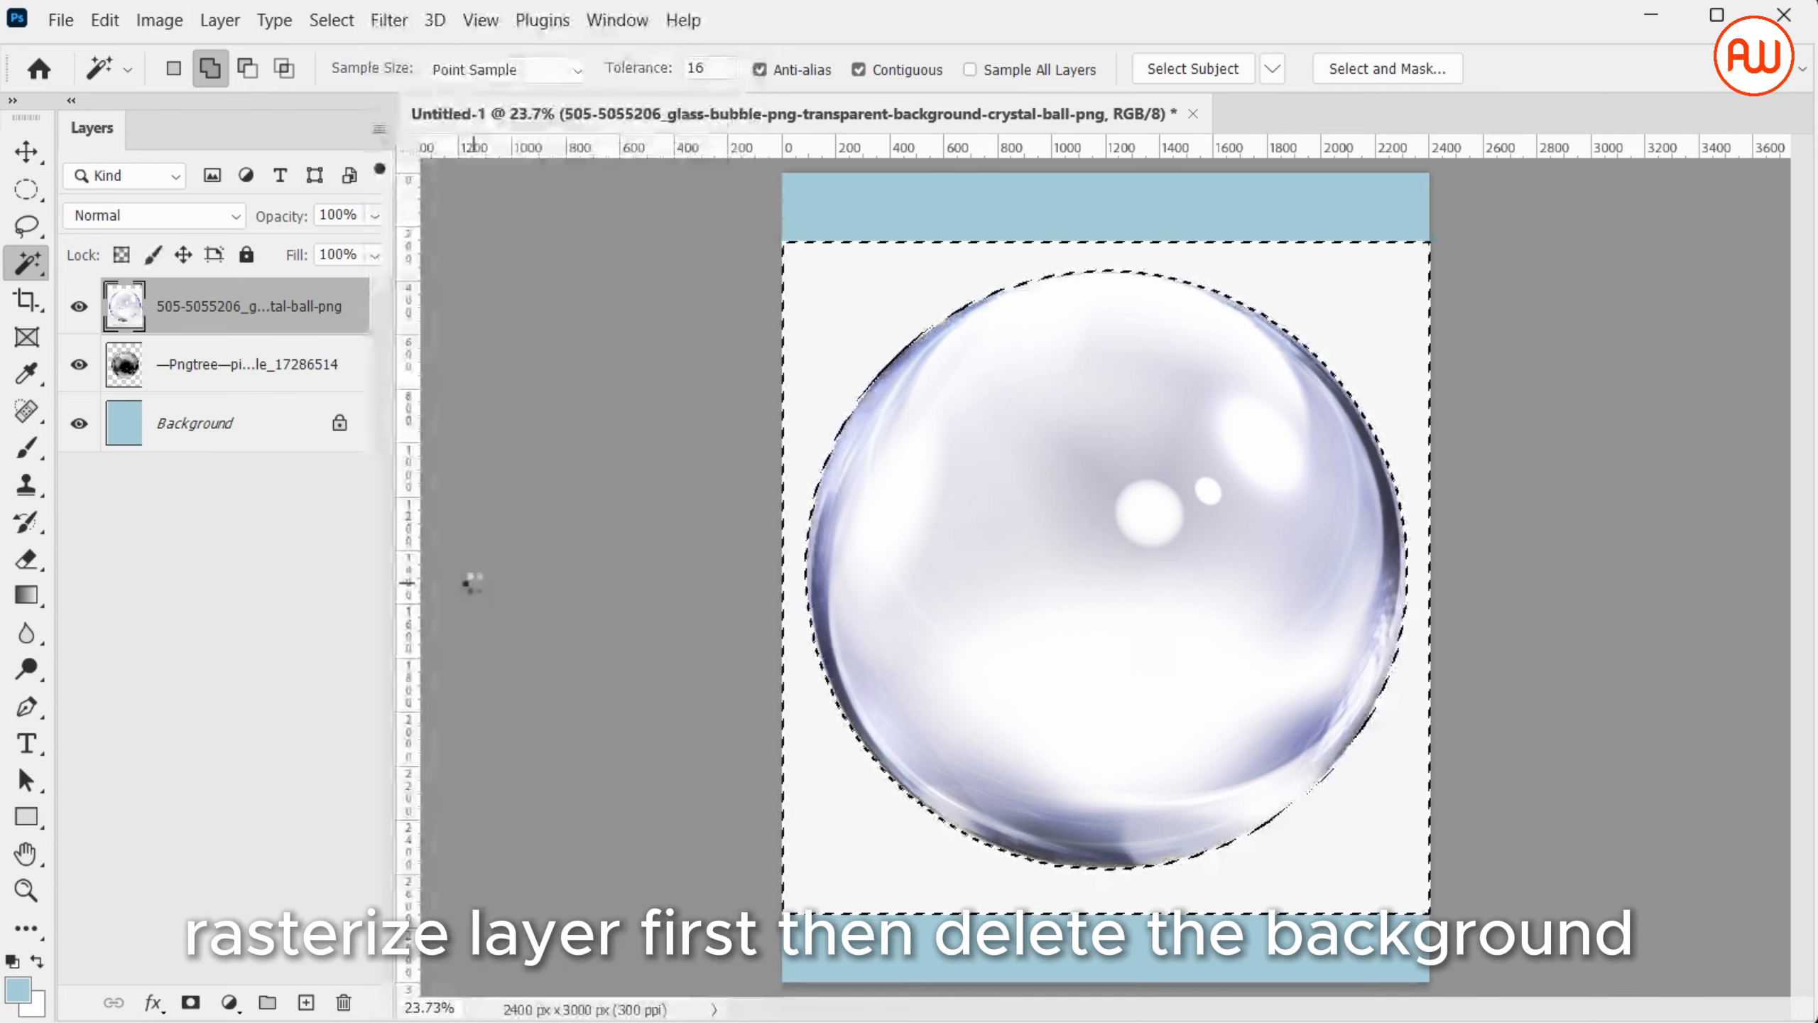
key(Delete)
key(ctrl+d)
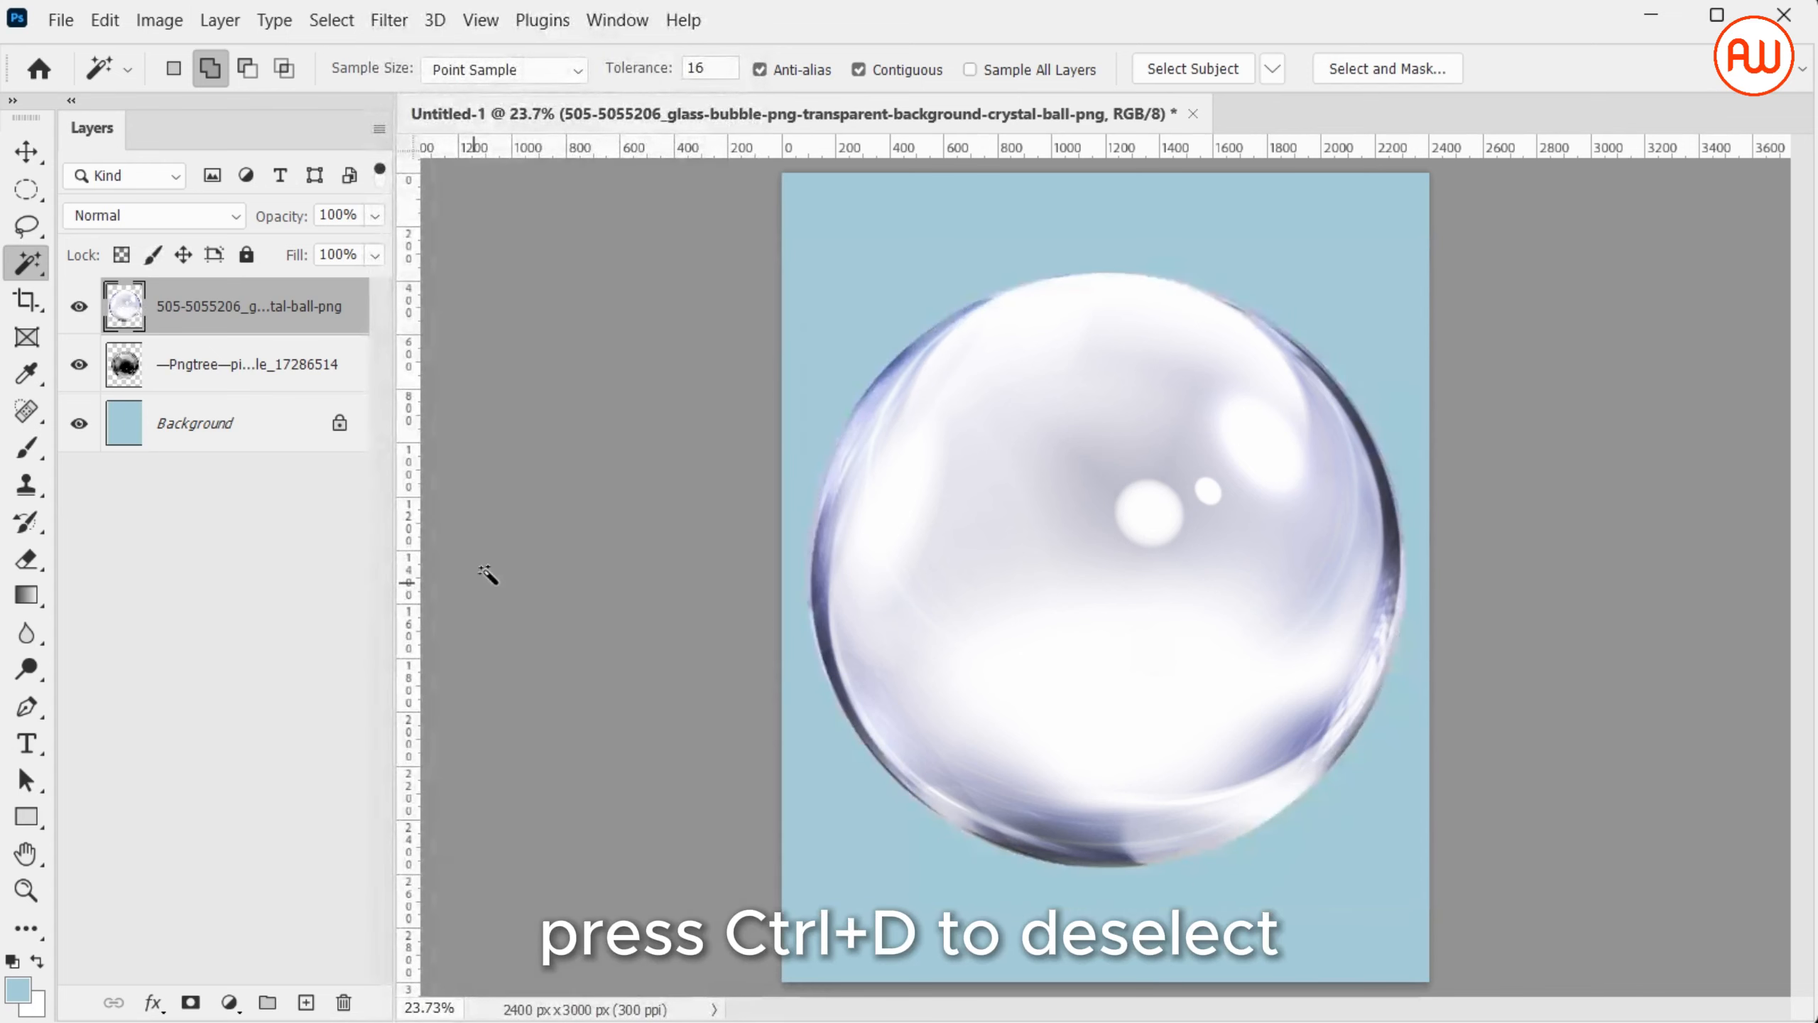
Lower the glass bubble layer's opacity to 39% and scale it to about 87.5% to match the bubble beneath
click(374, 216)
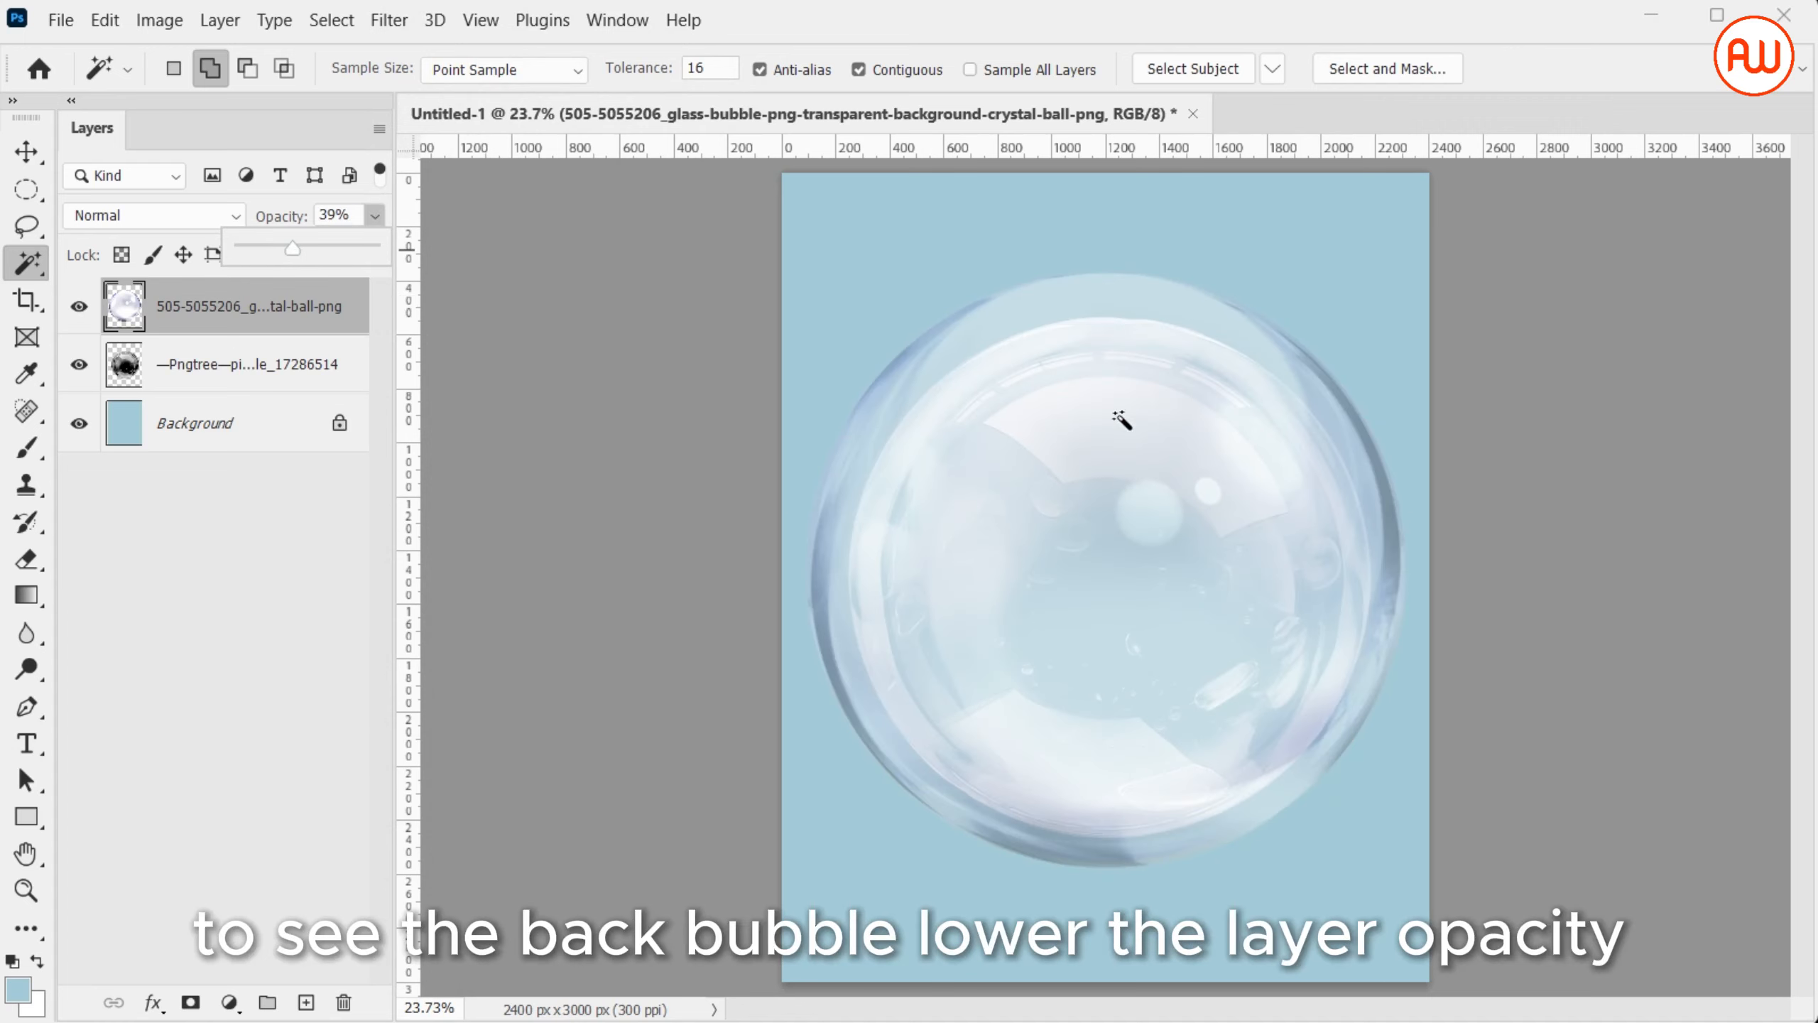
click(1122, 421)
key(ctrl+t)
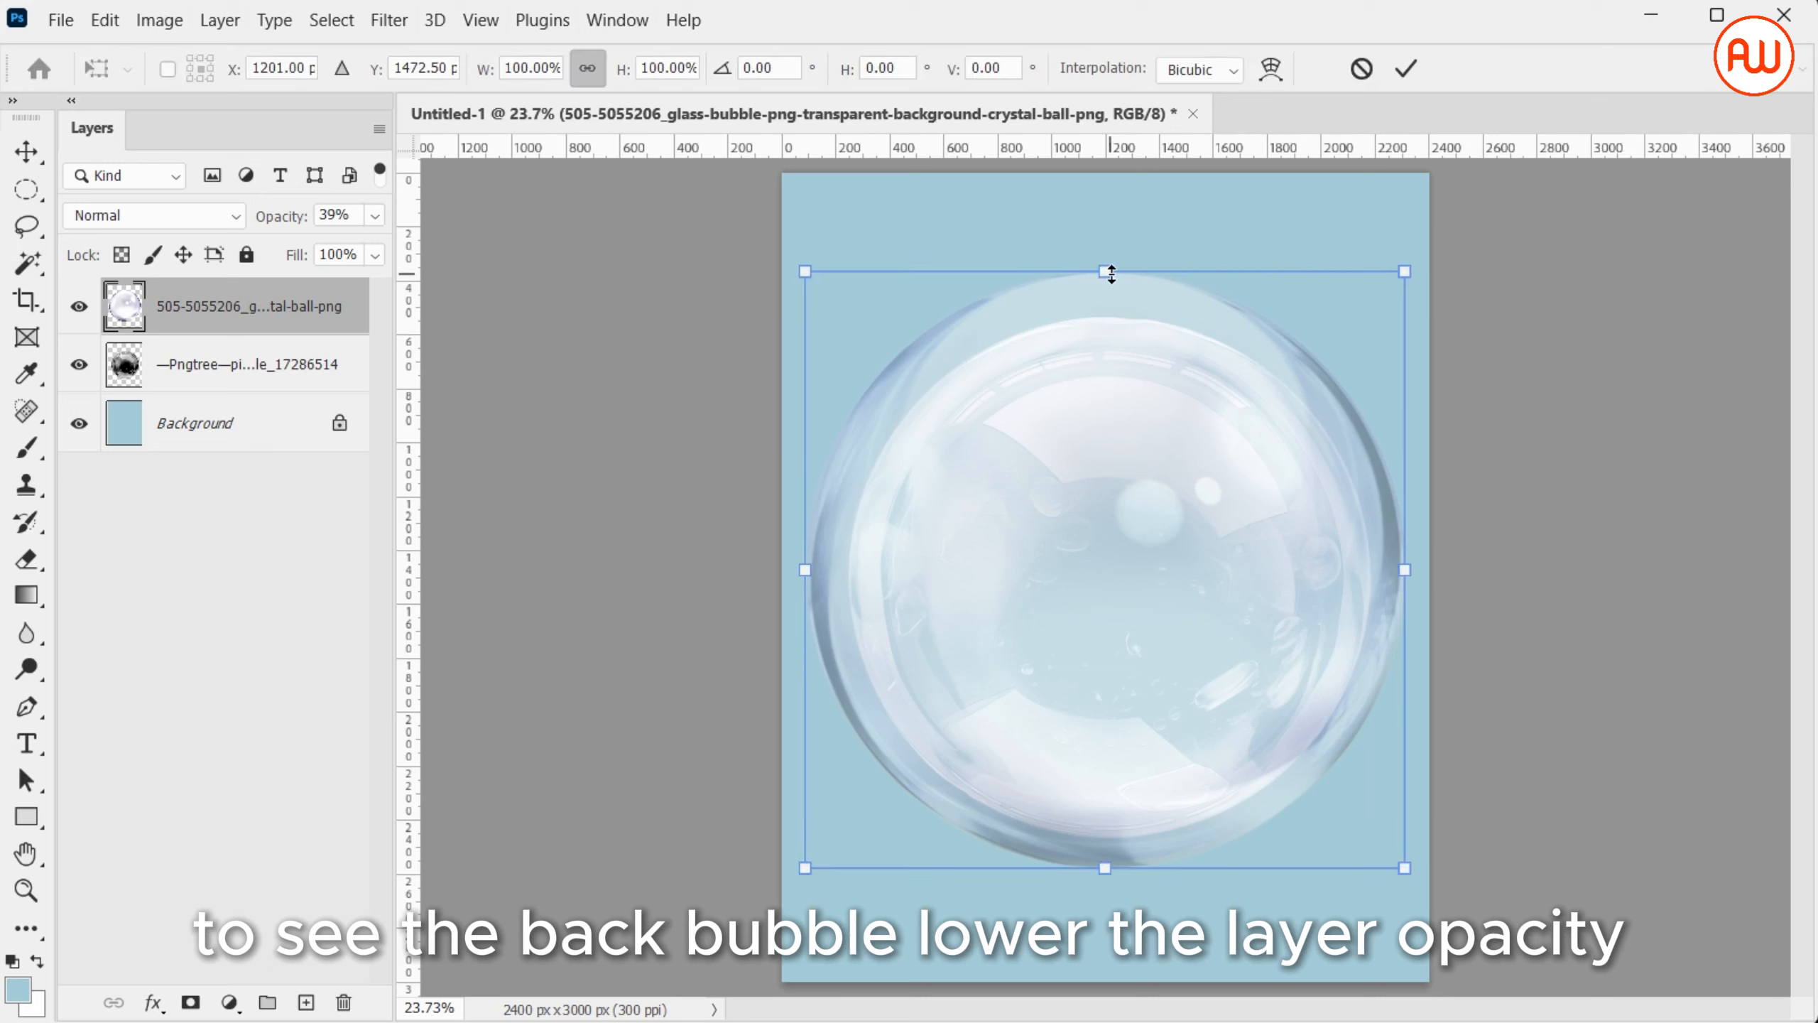
drag(1109, 276, 1108, 317)
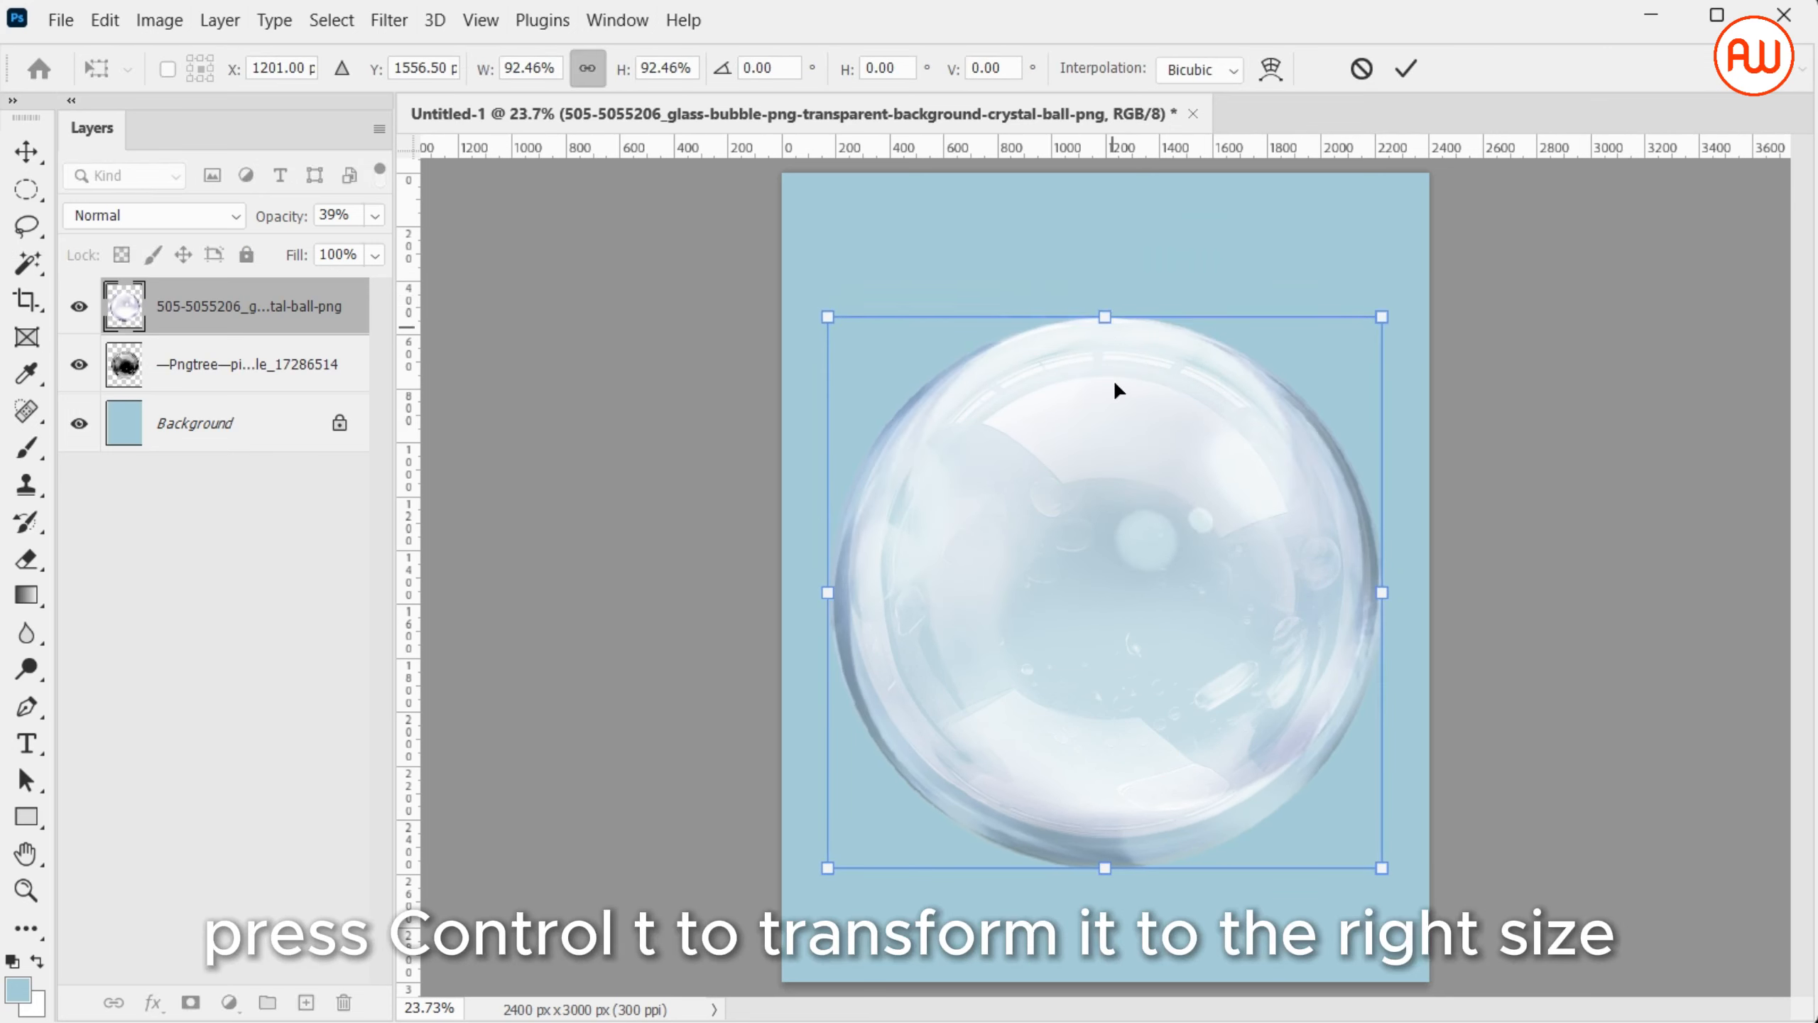
drag(1102, 867, 1095, 843)
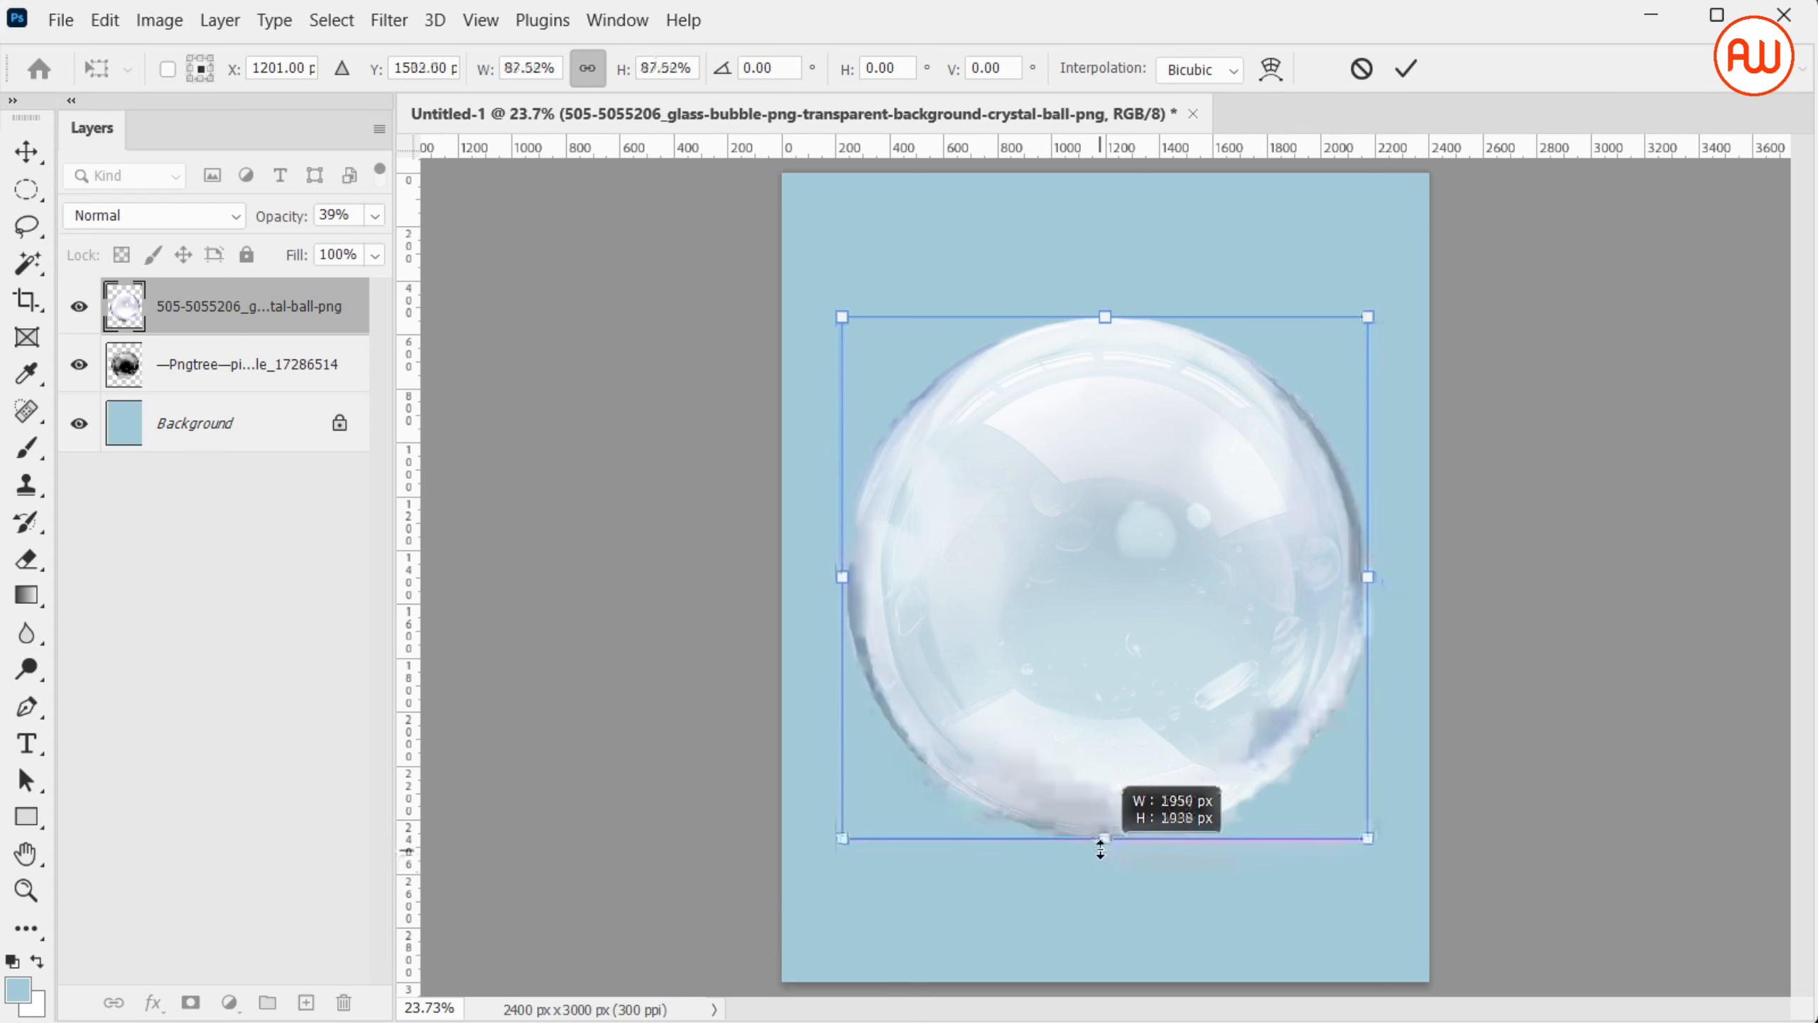
key(w)
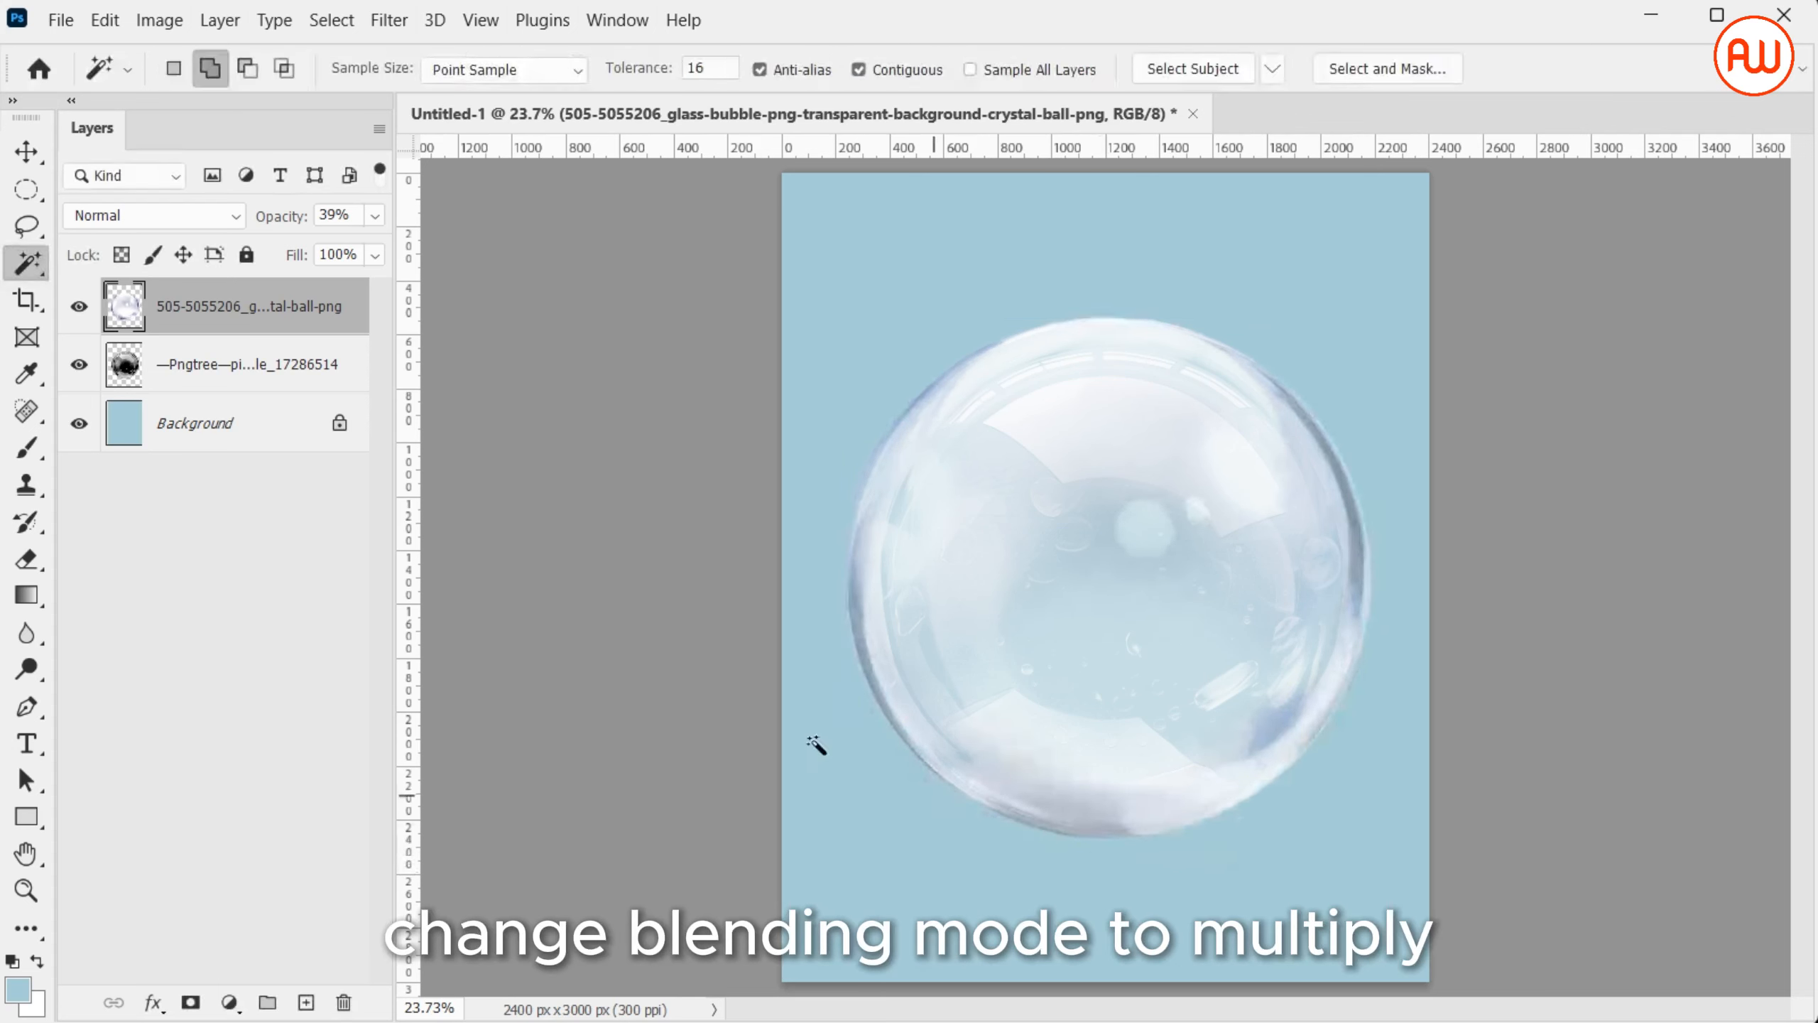
Set the glass bubble layer's blending mode to Multiply and its opacity to 100%
click(205, 222)
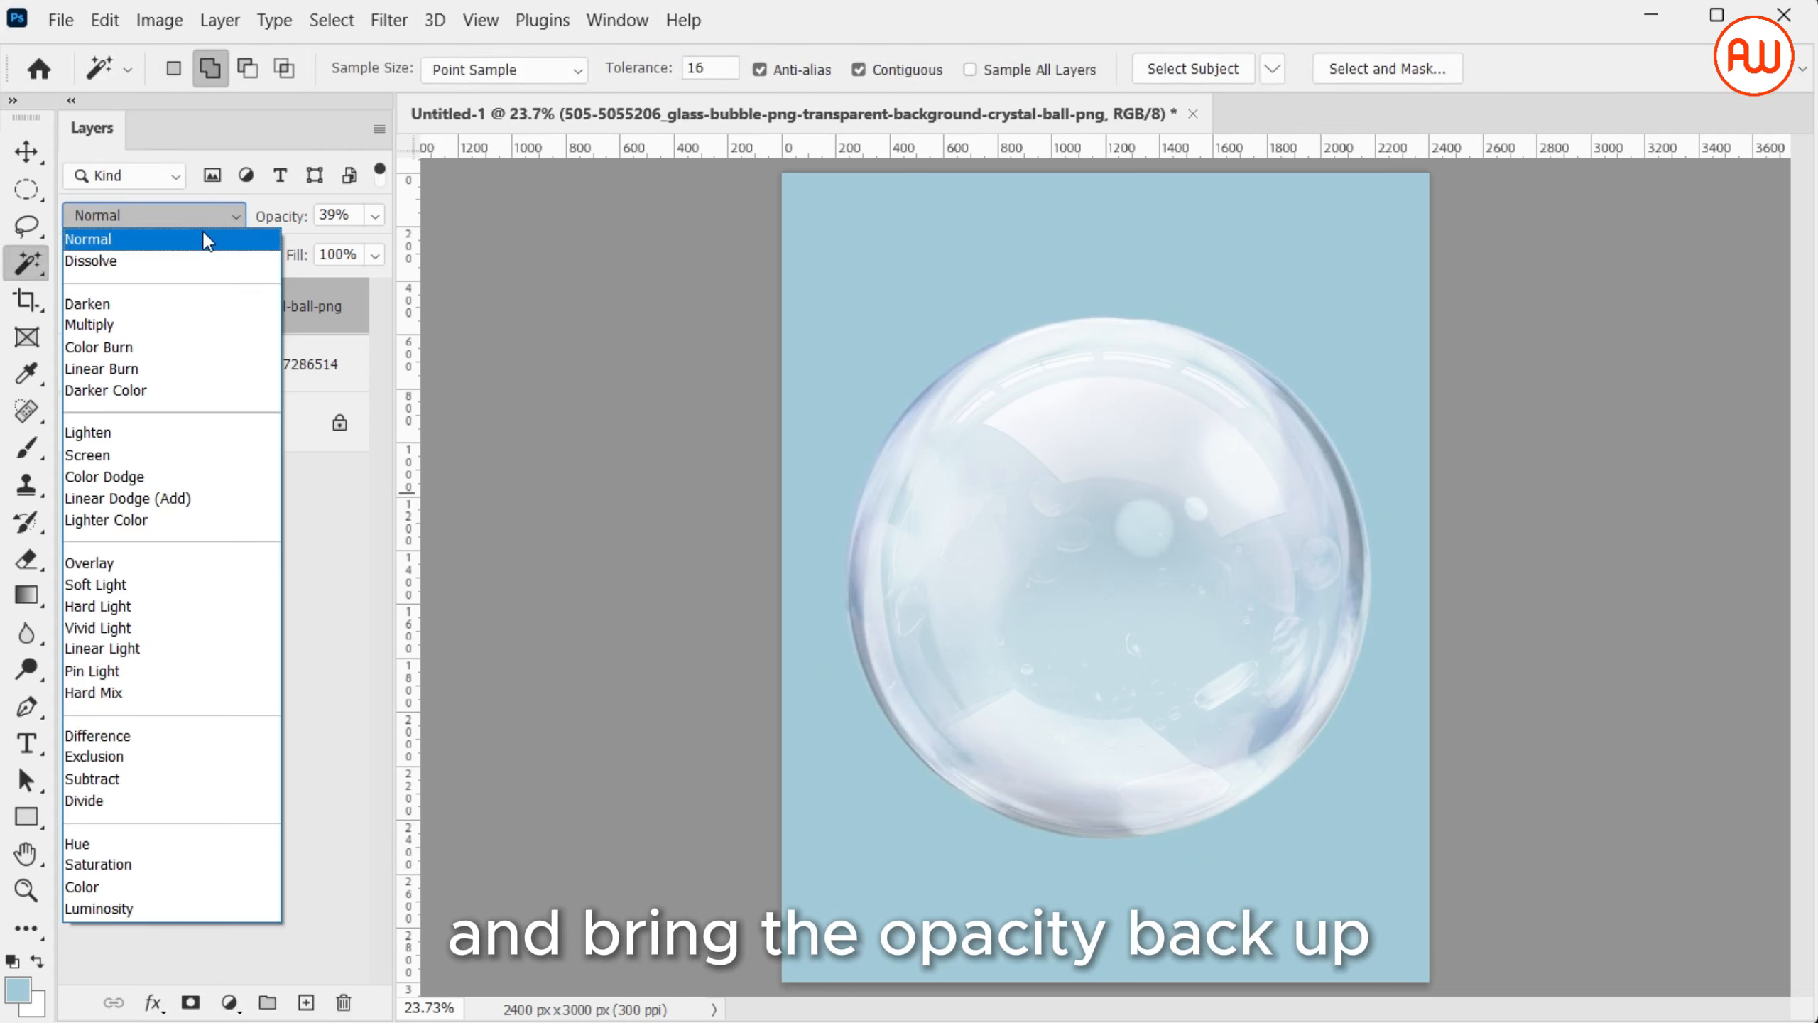
click(200, 329)
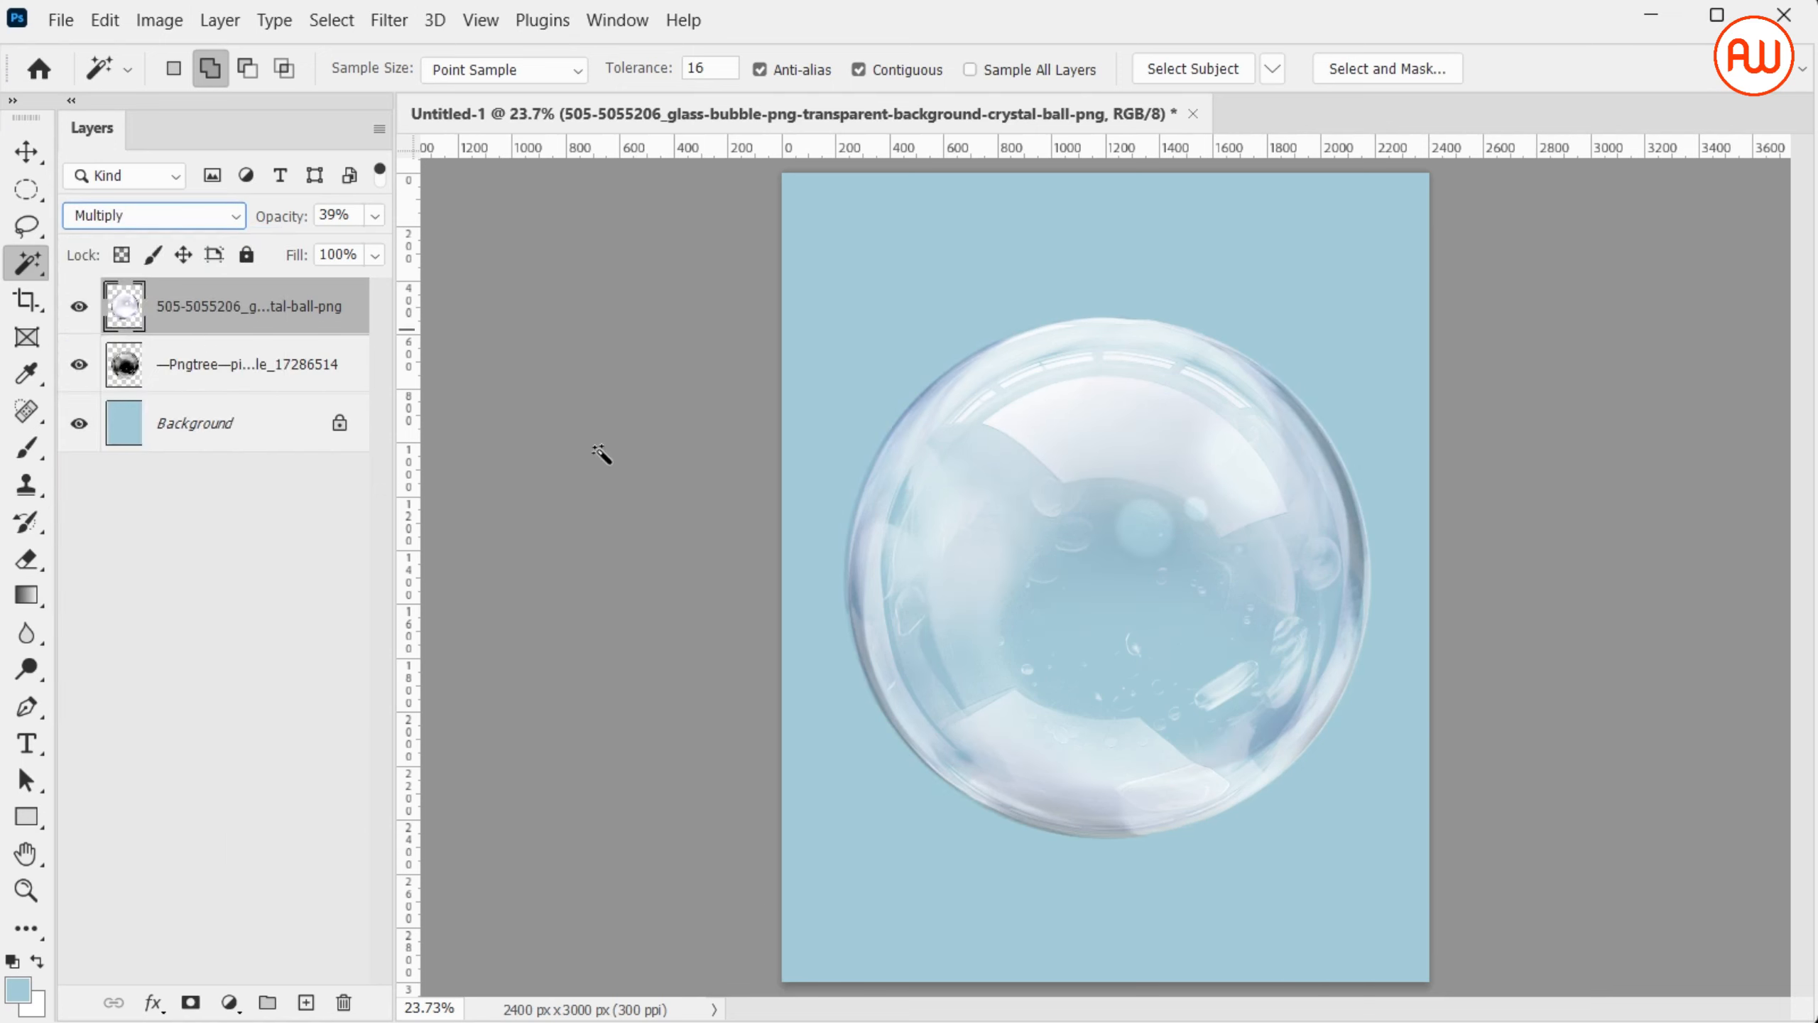
click(375, 217)
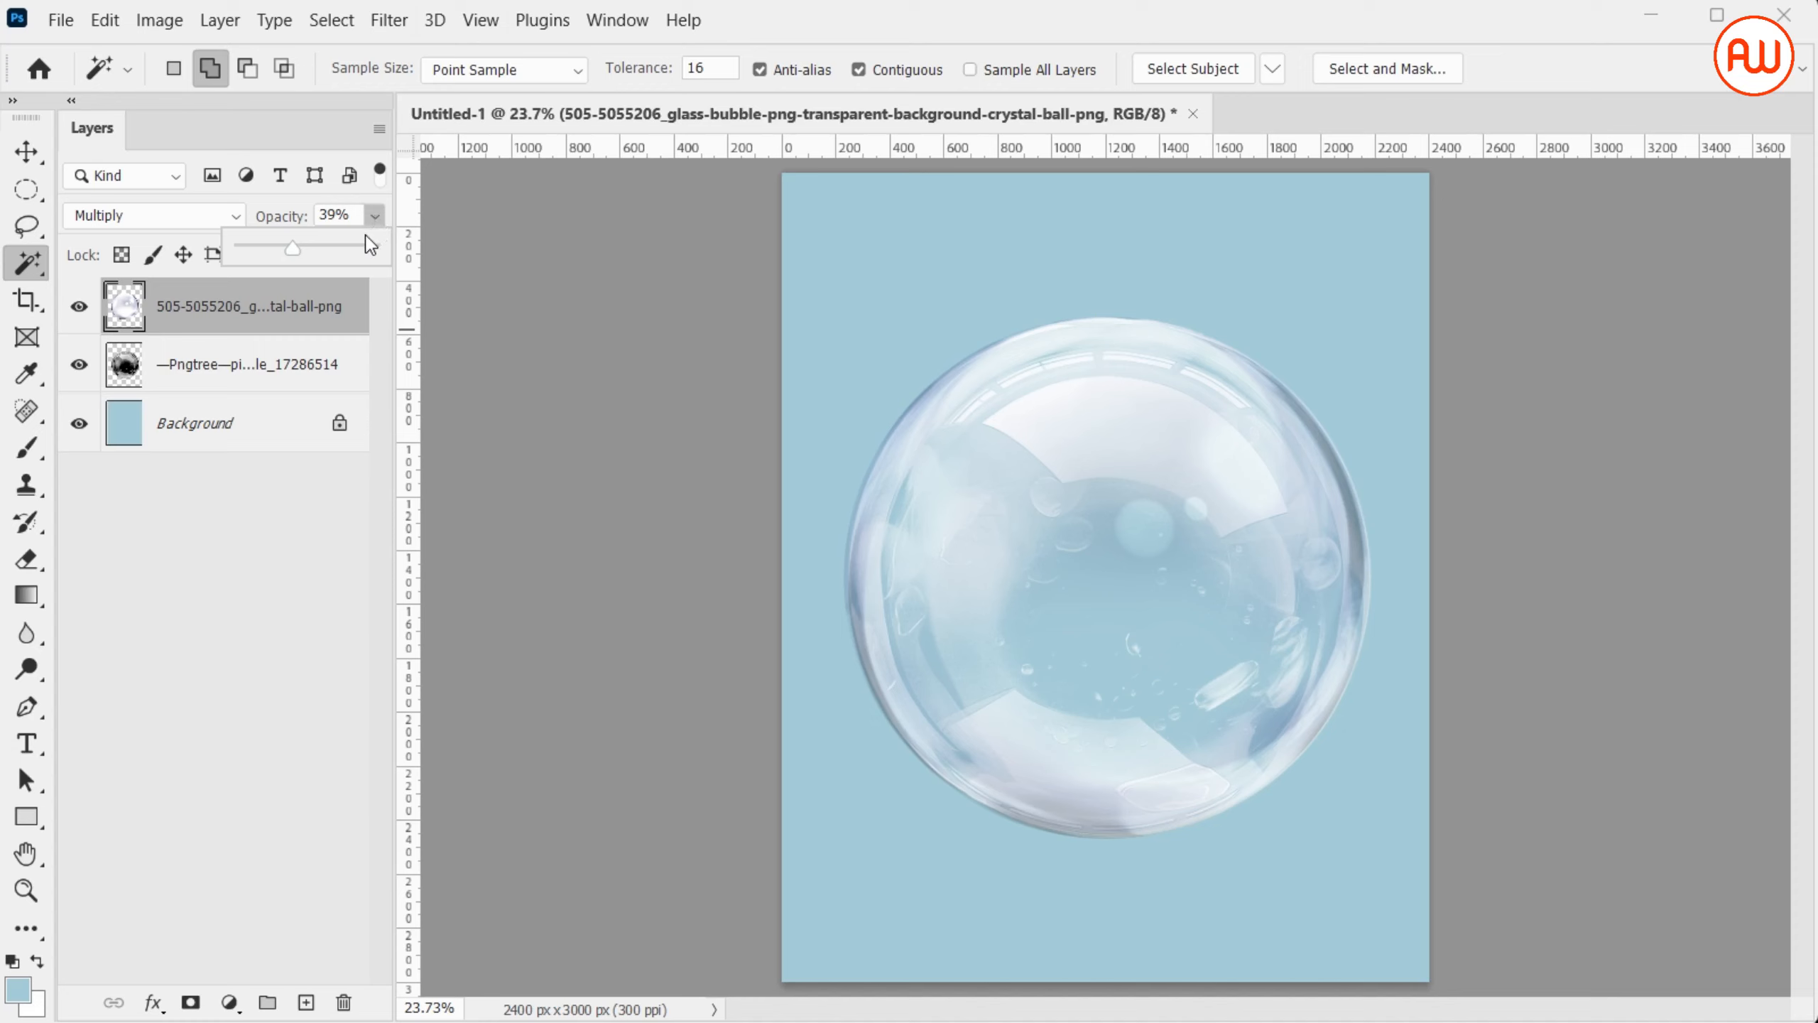
drag(364, 251, 376, 251)
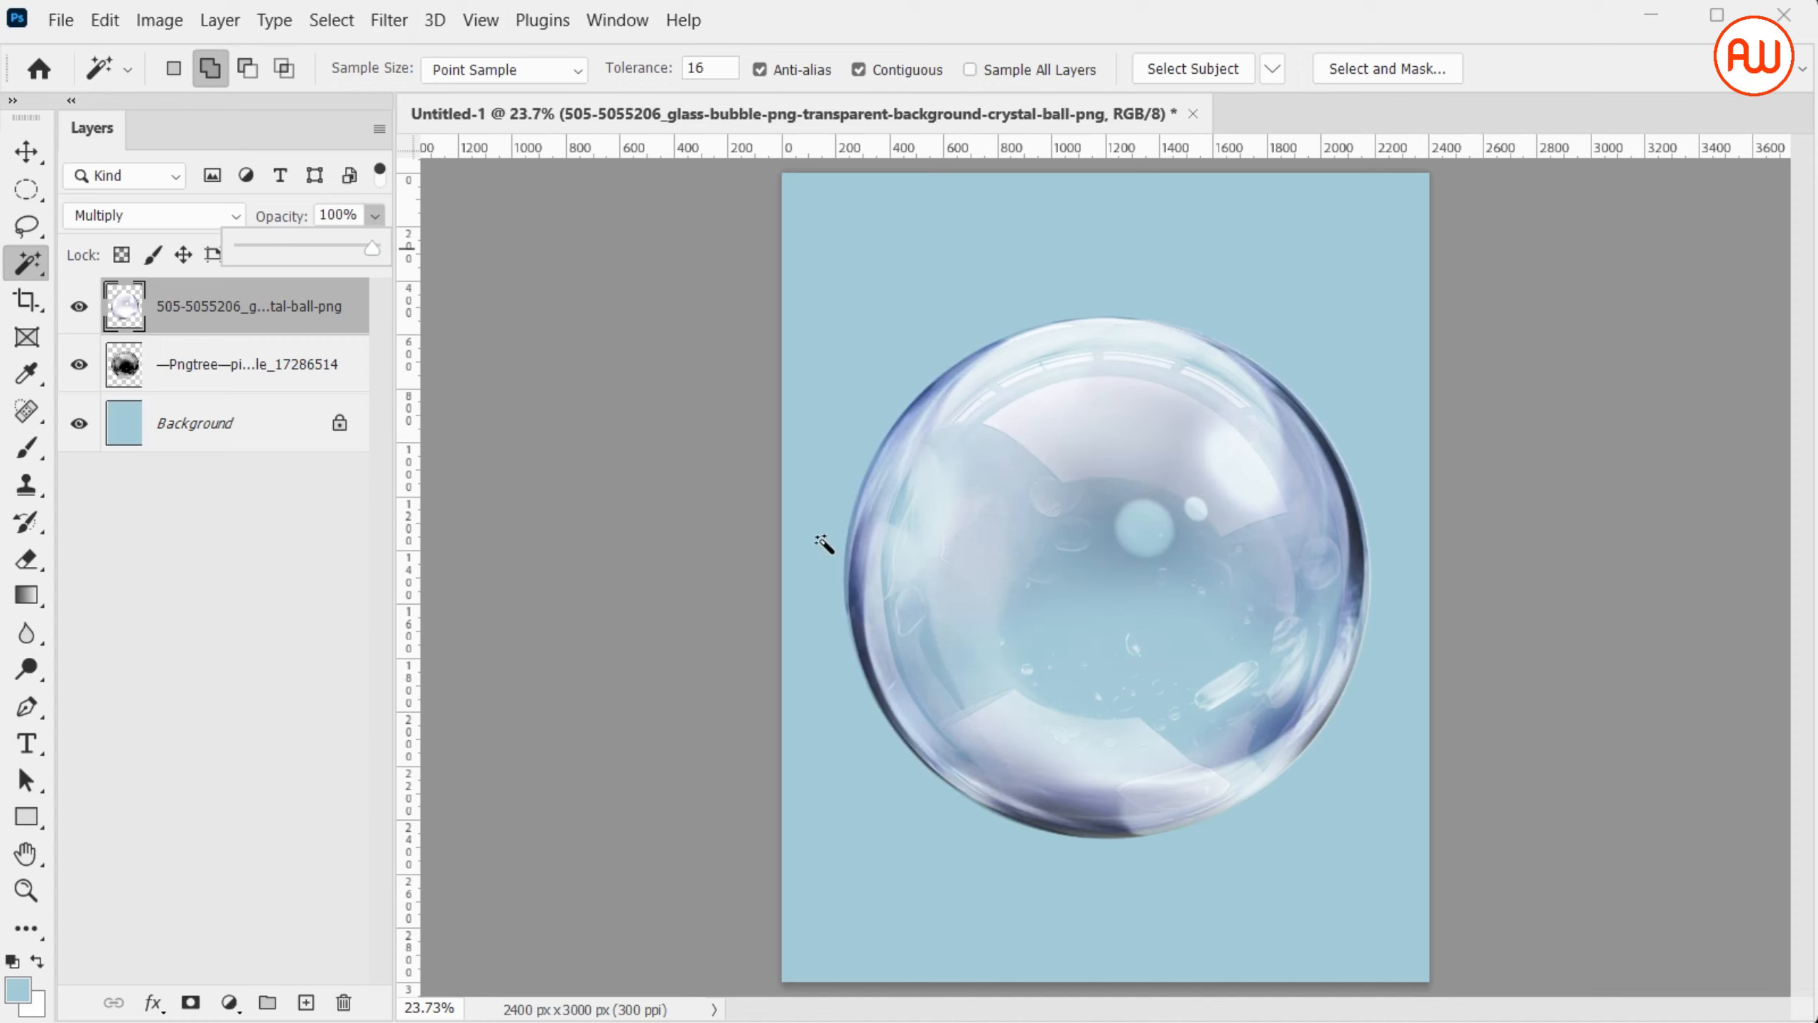
click(588, 538)
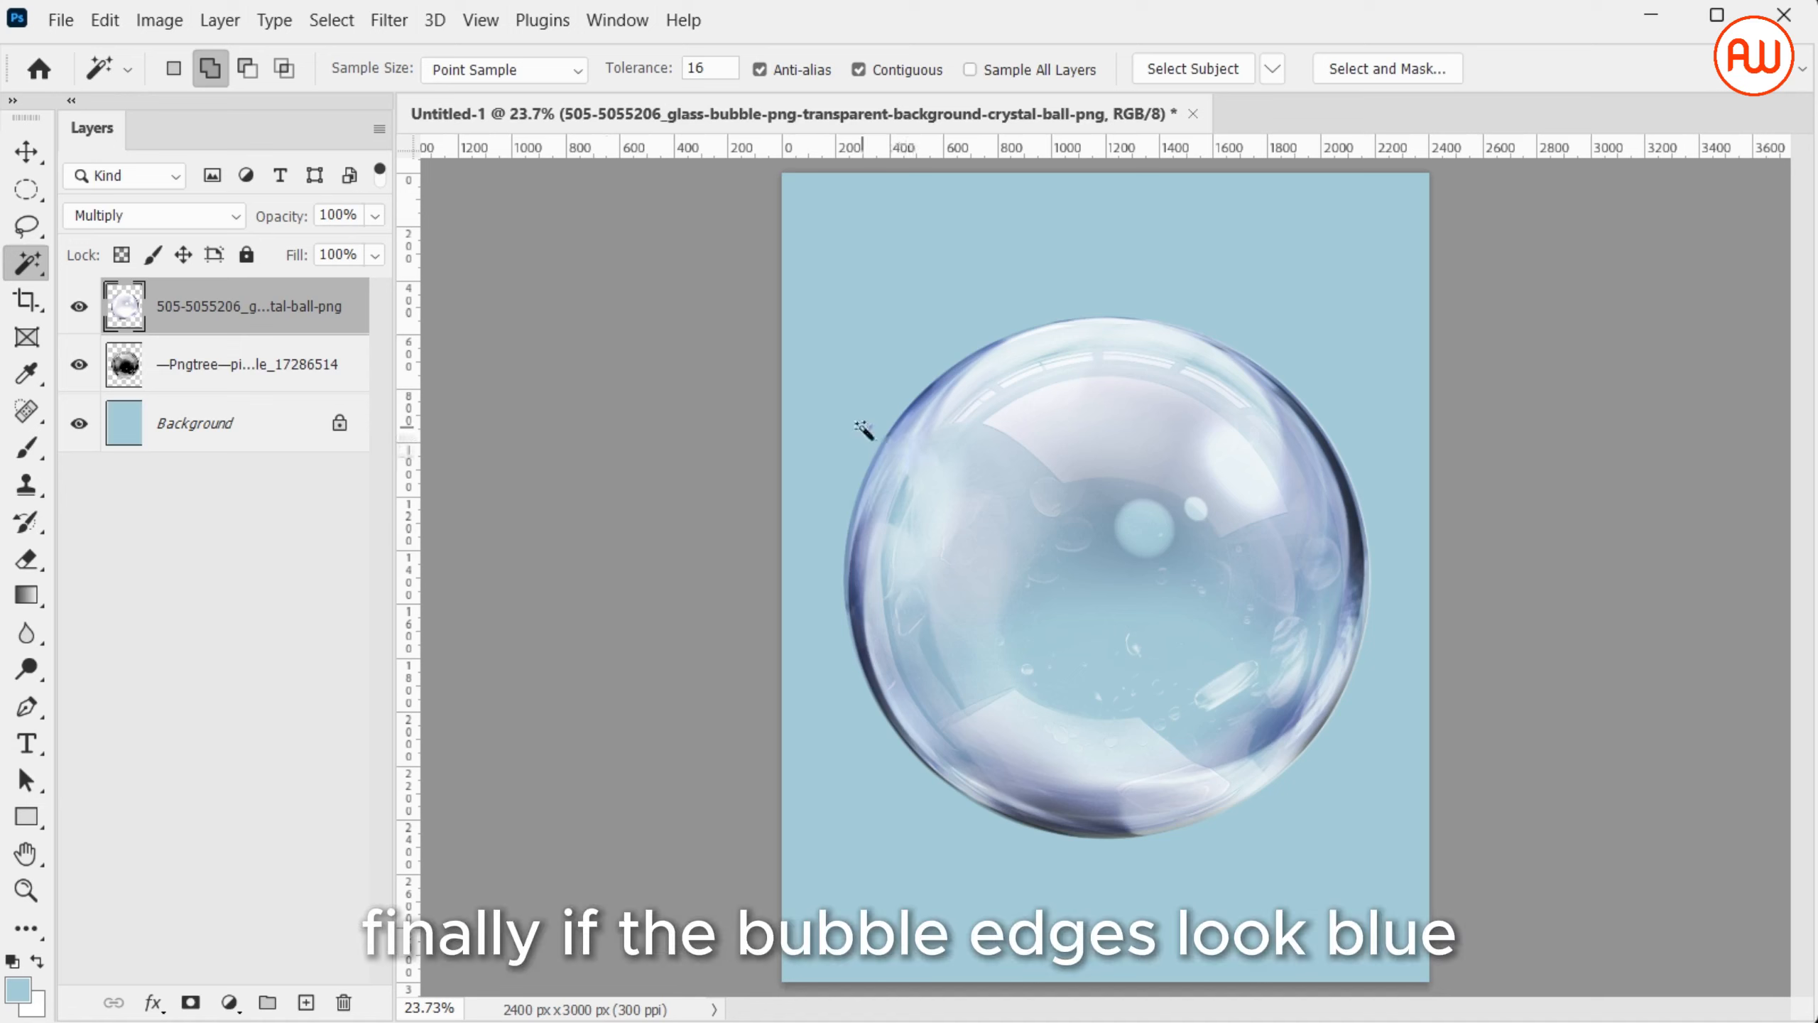
Remove the blue tint from the glass bubble layer by lowering its Hue/Saturation saturation to -100
key(ctrl+u)
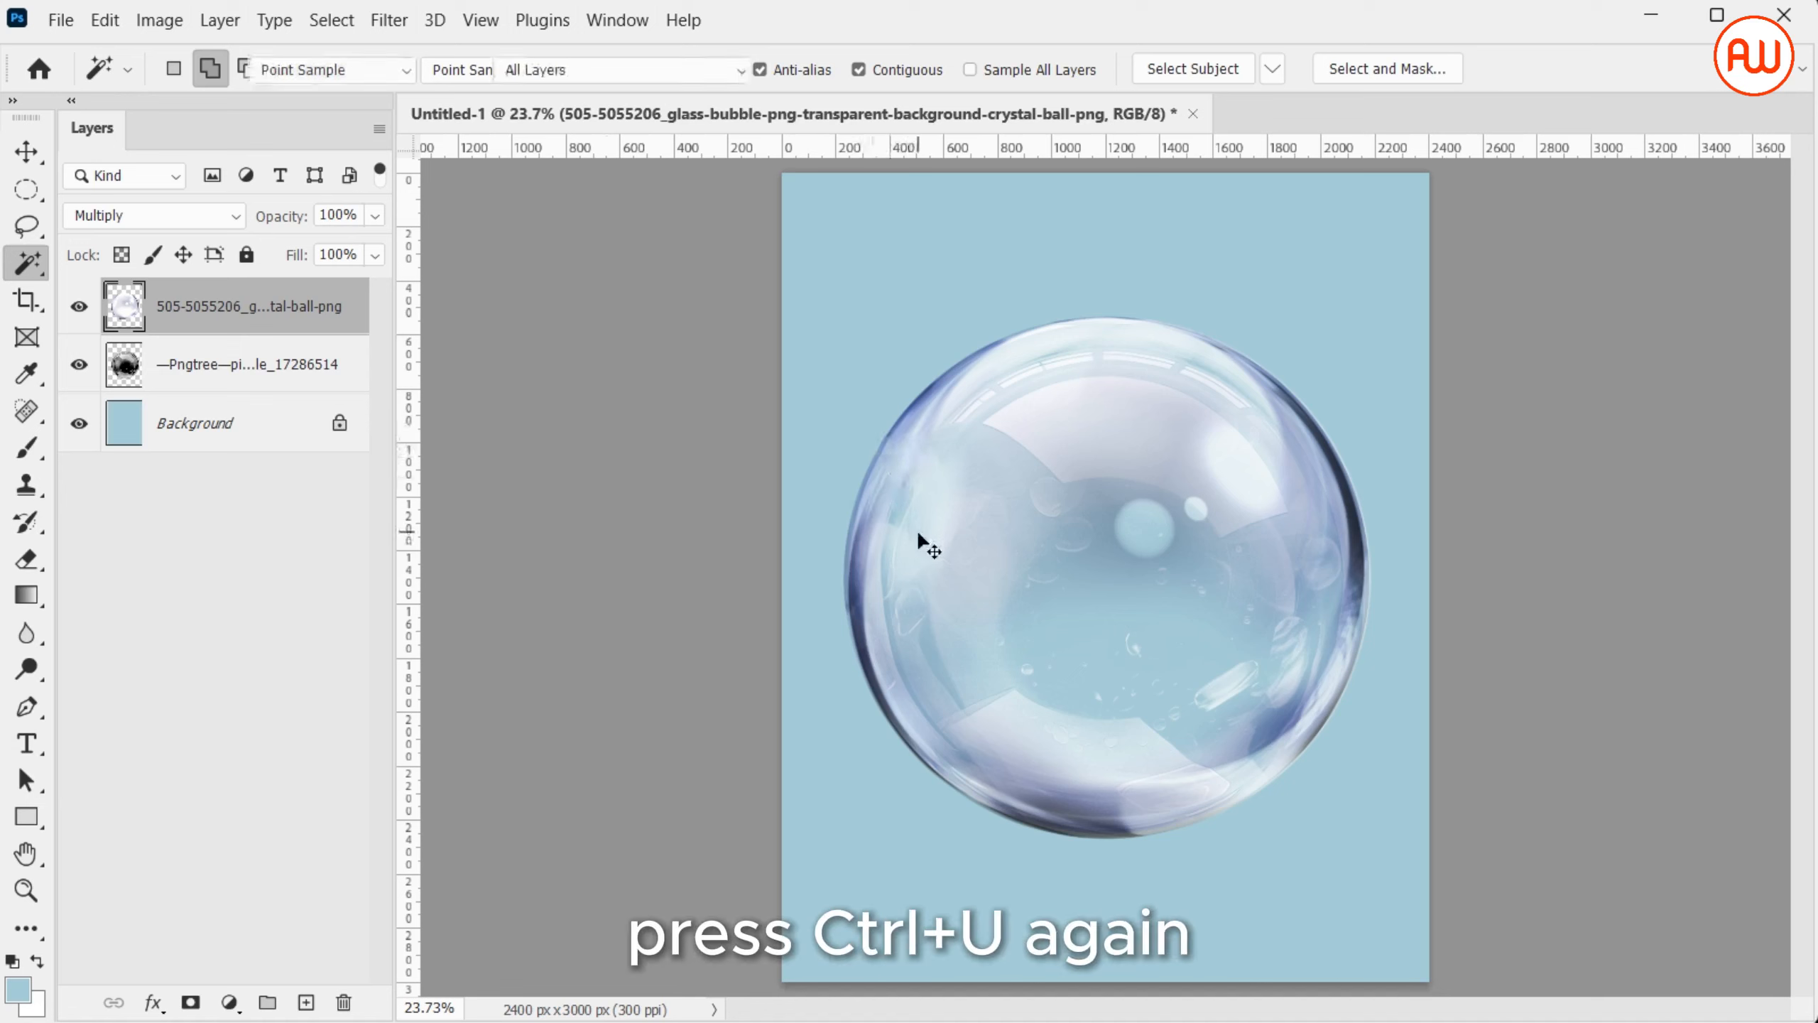
key(ctrl+u)
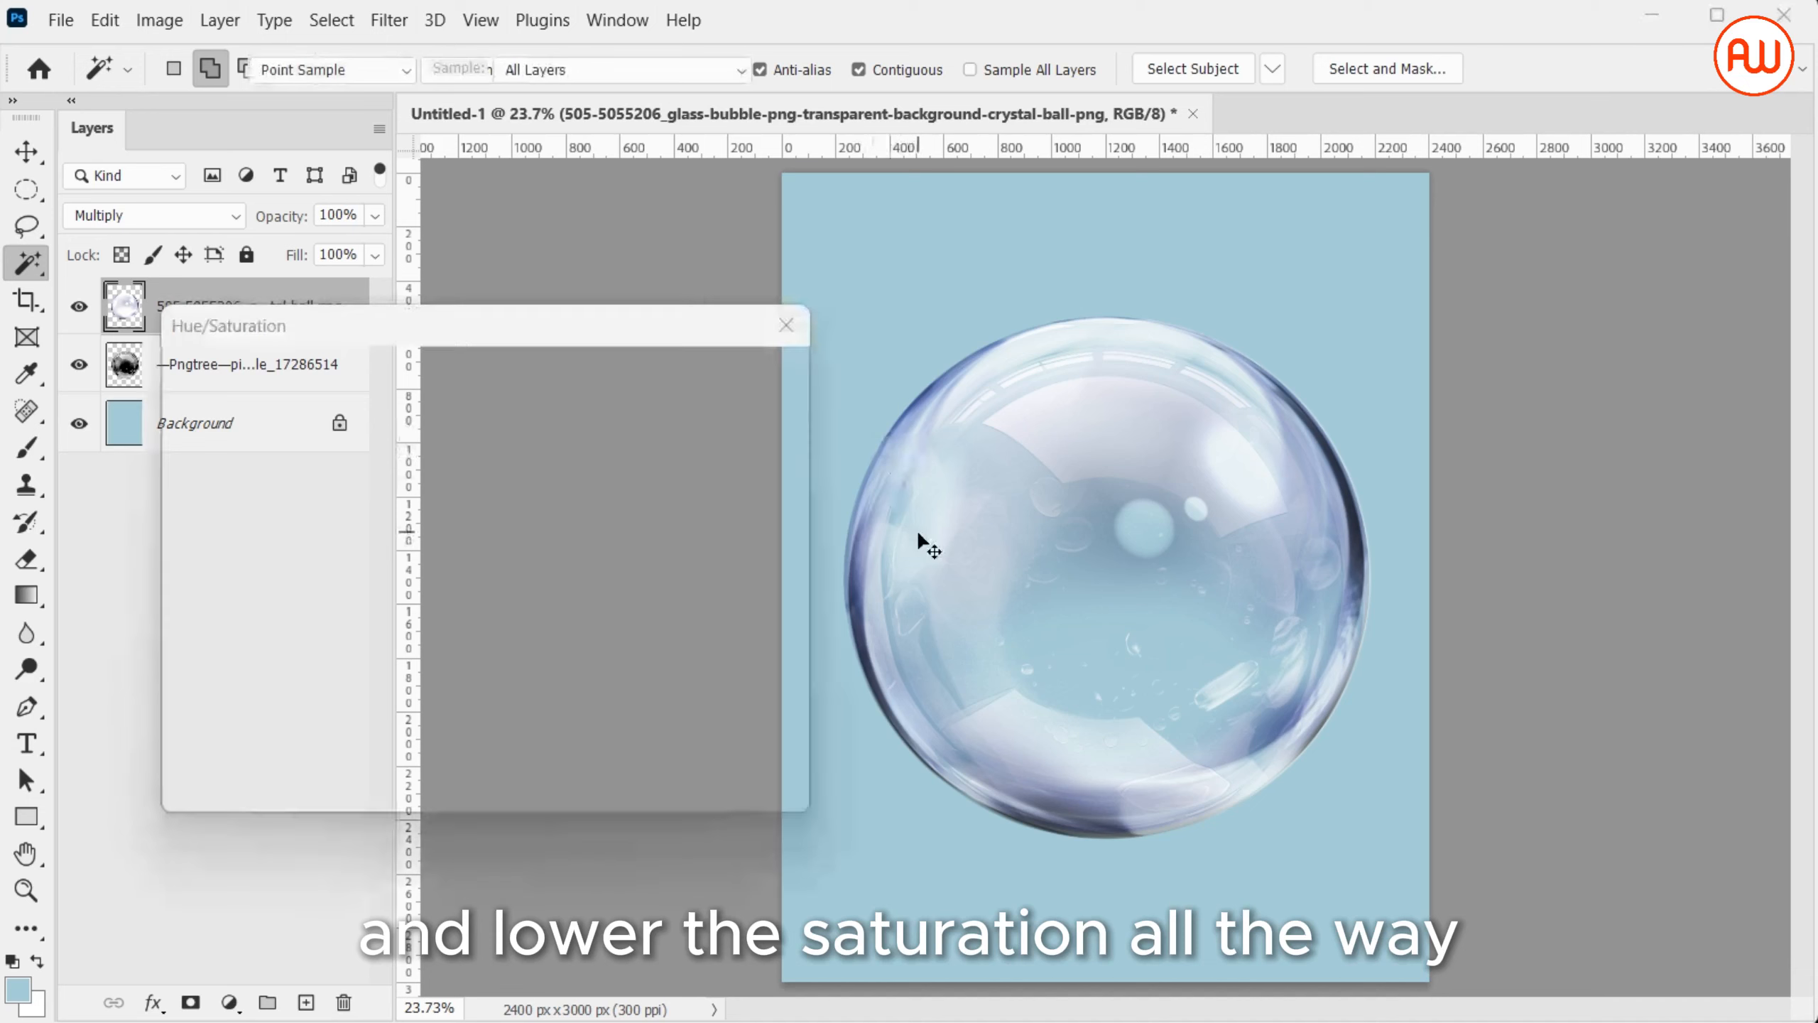
drag(415, 598, 222, 591)
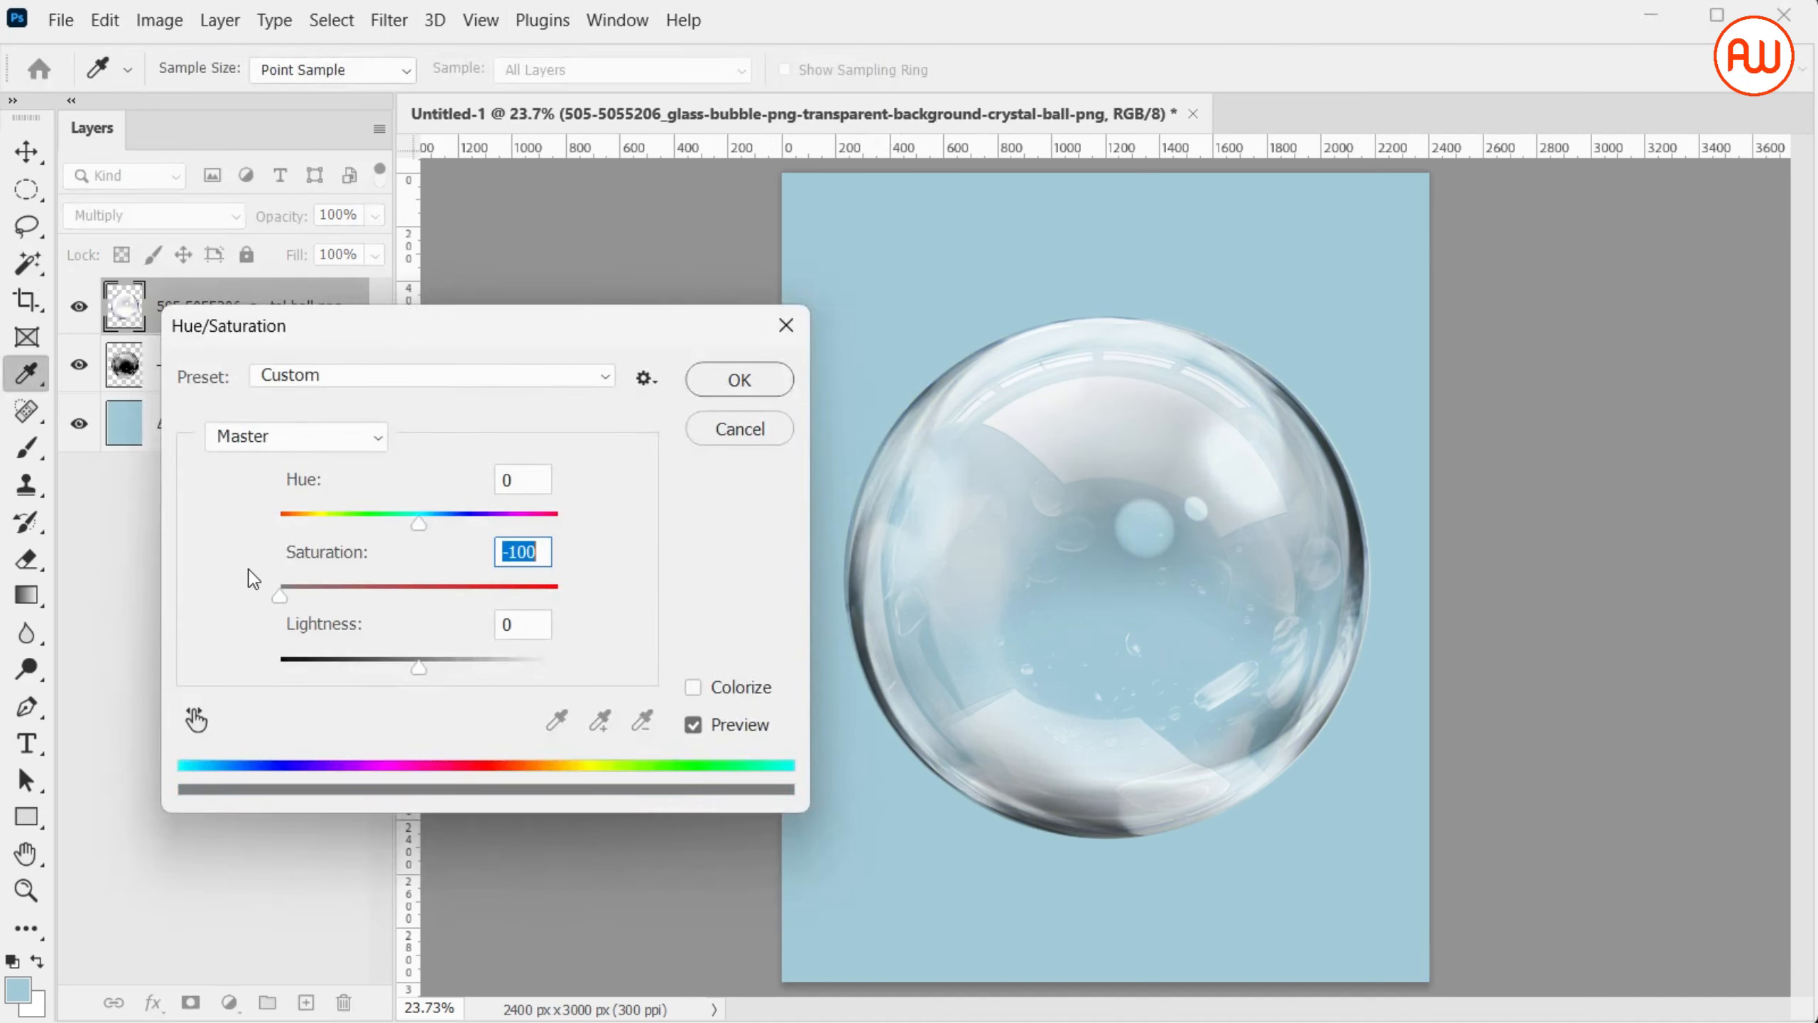
click(770, 378)
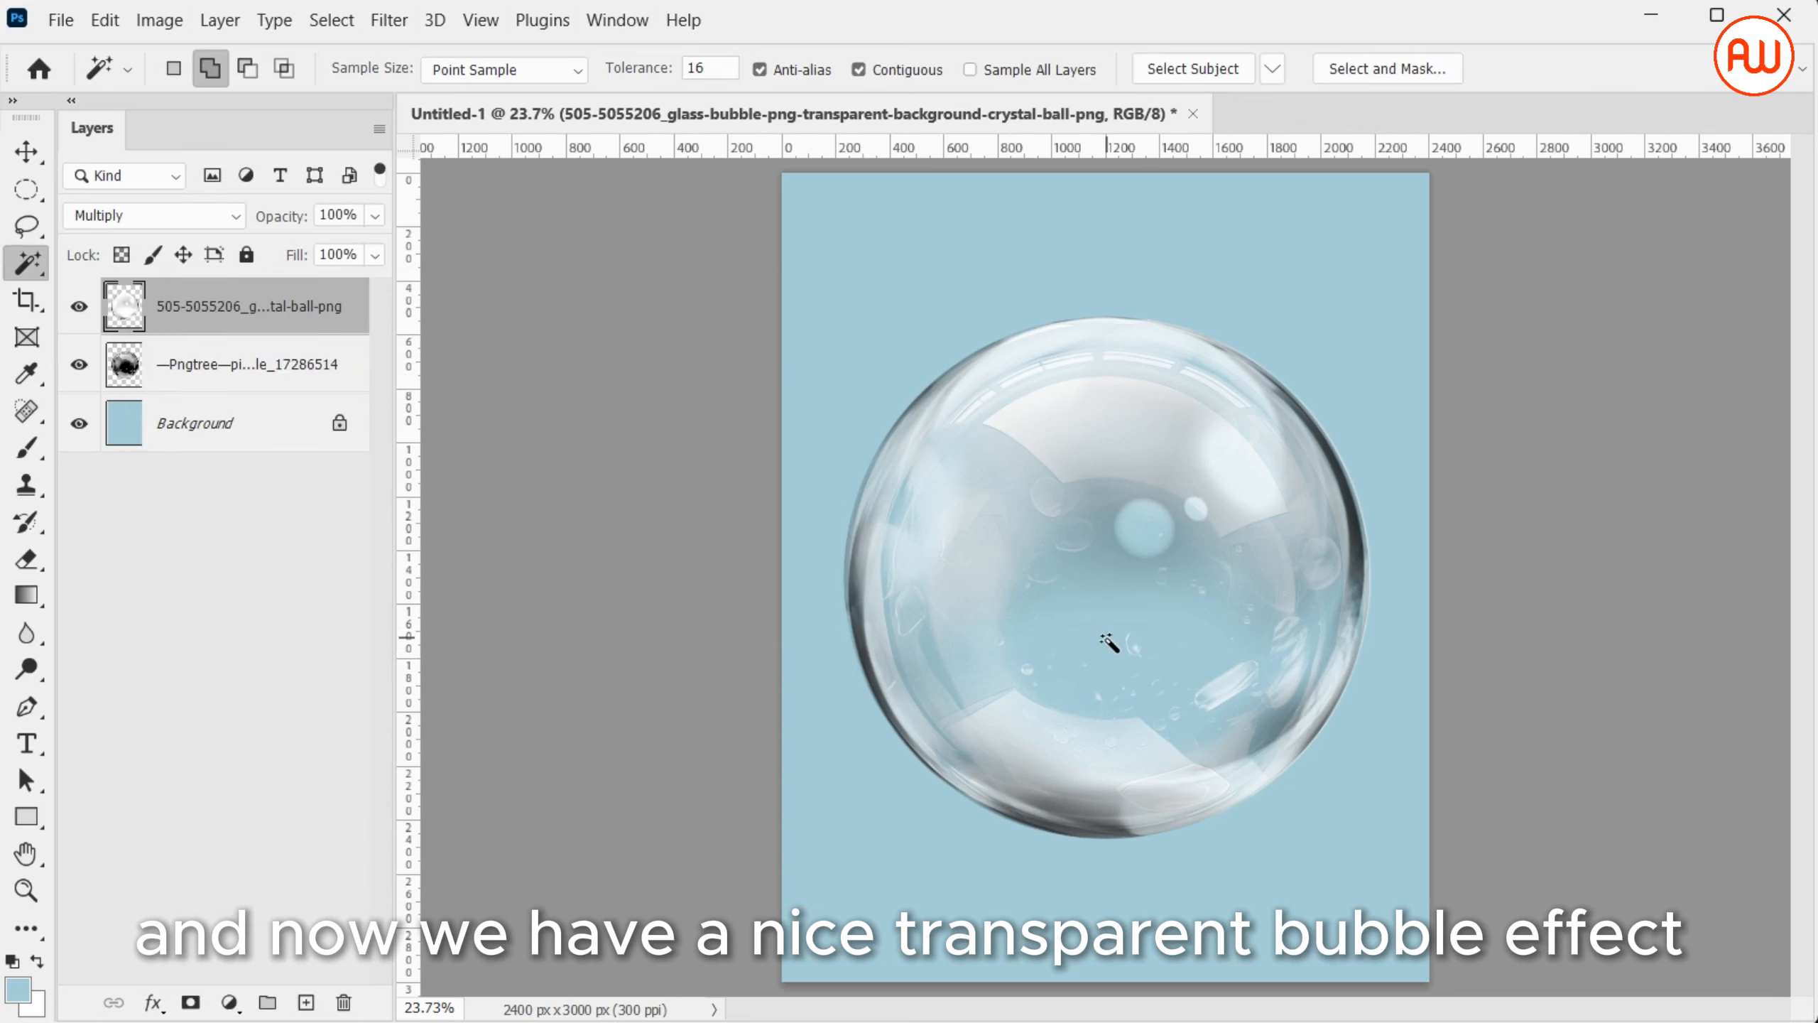
Place the freepik image of sand in a glass bowl as an embedded object above the bubble layers
click(64, 21)
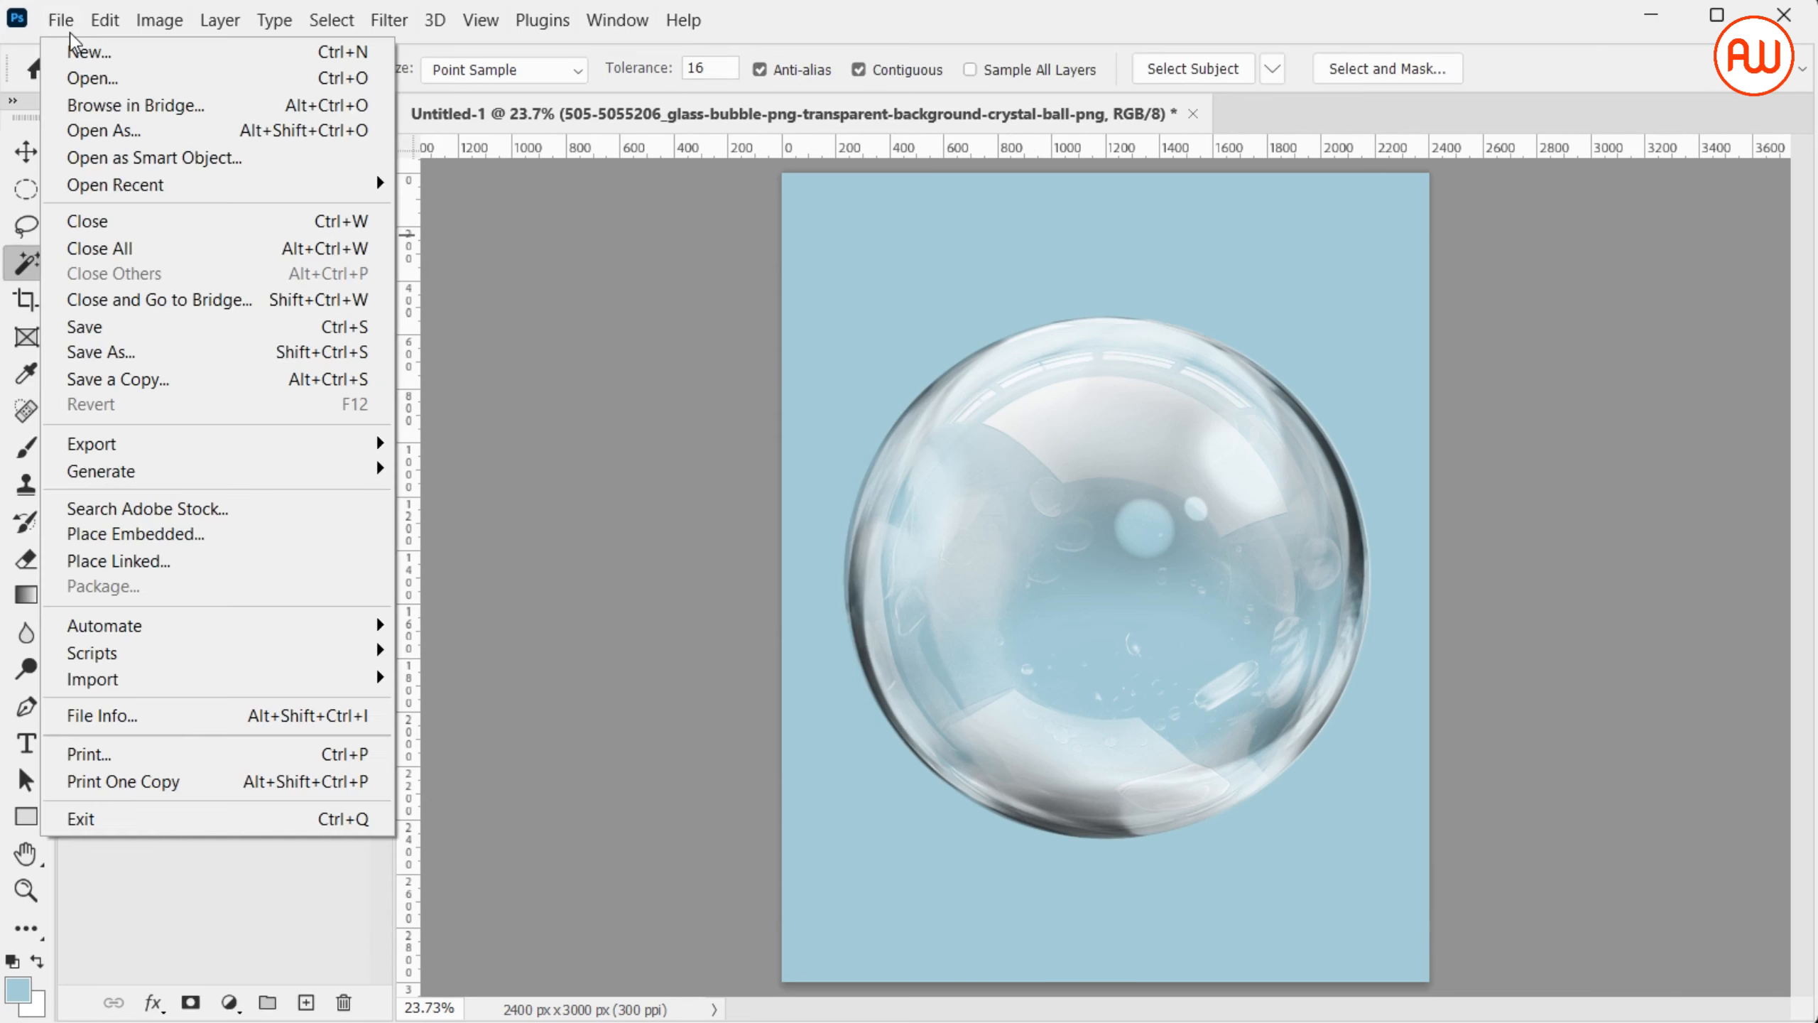
click(289, 533)
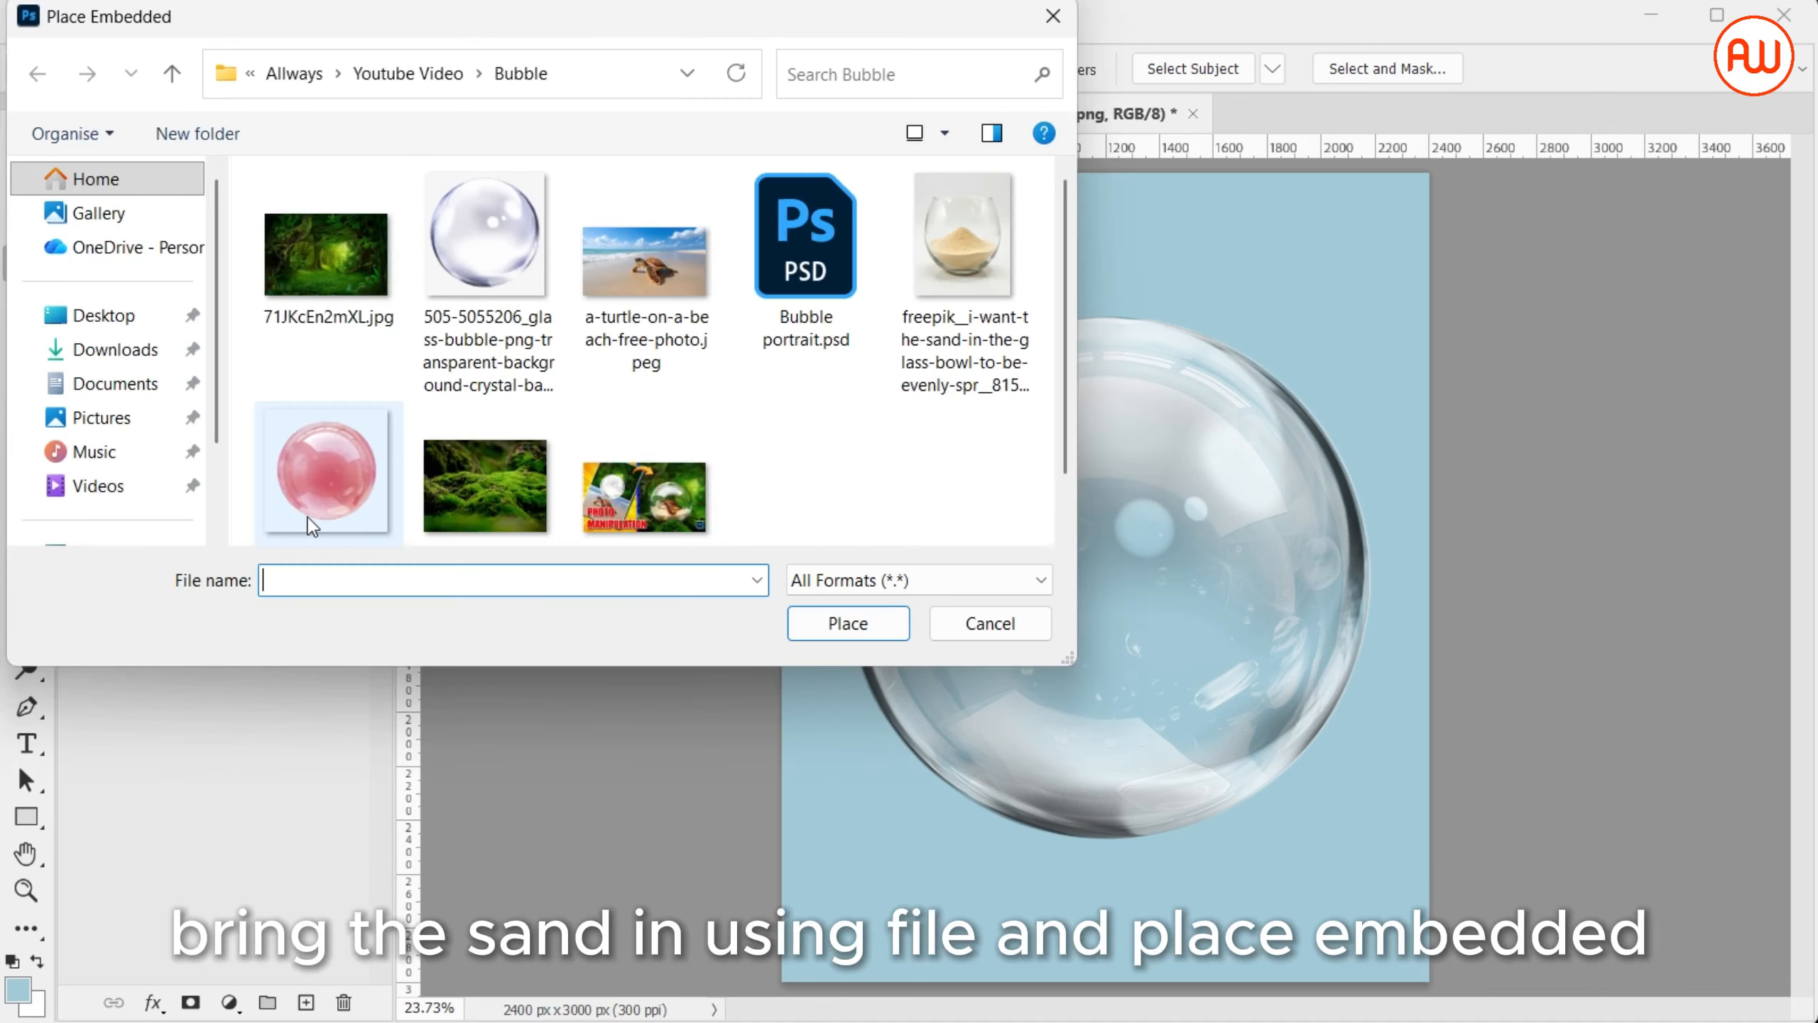
click(939, 281)
double_click(939, 281)
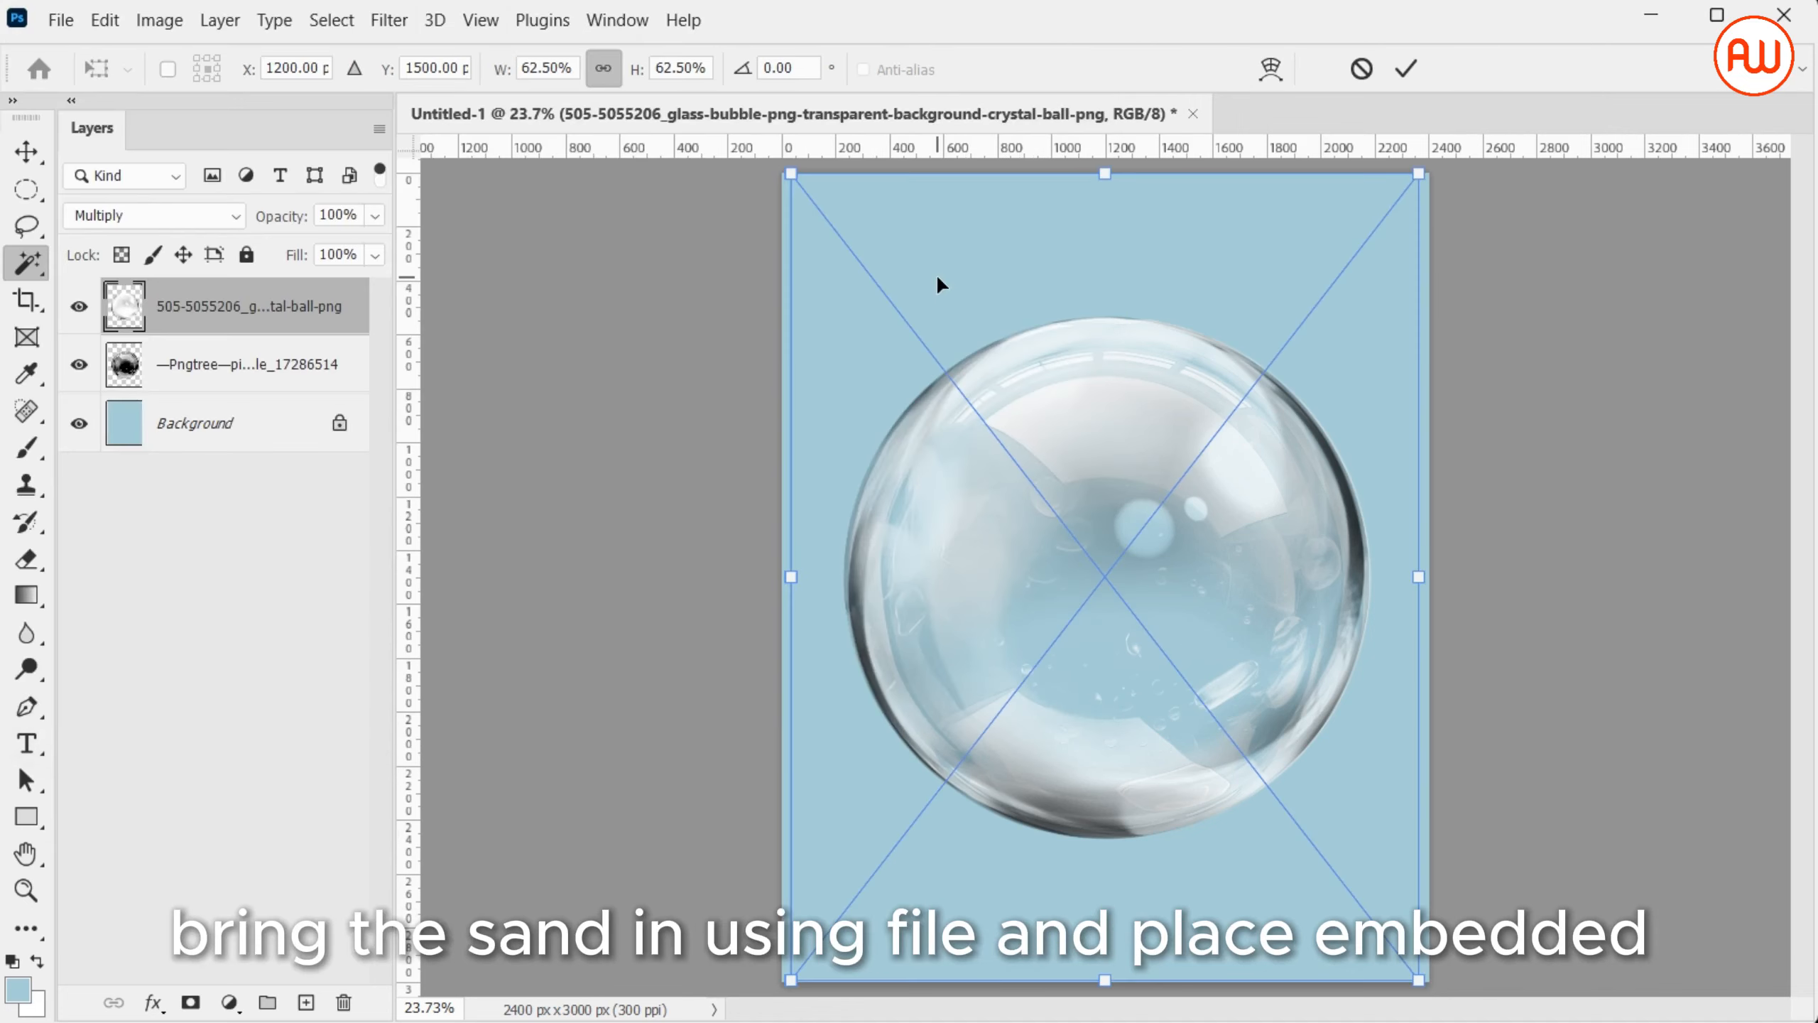
key(Return)
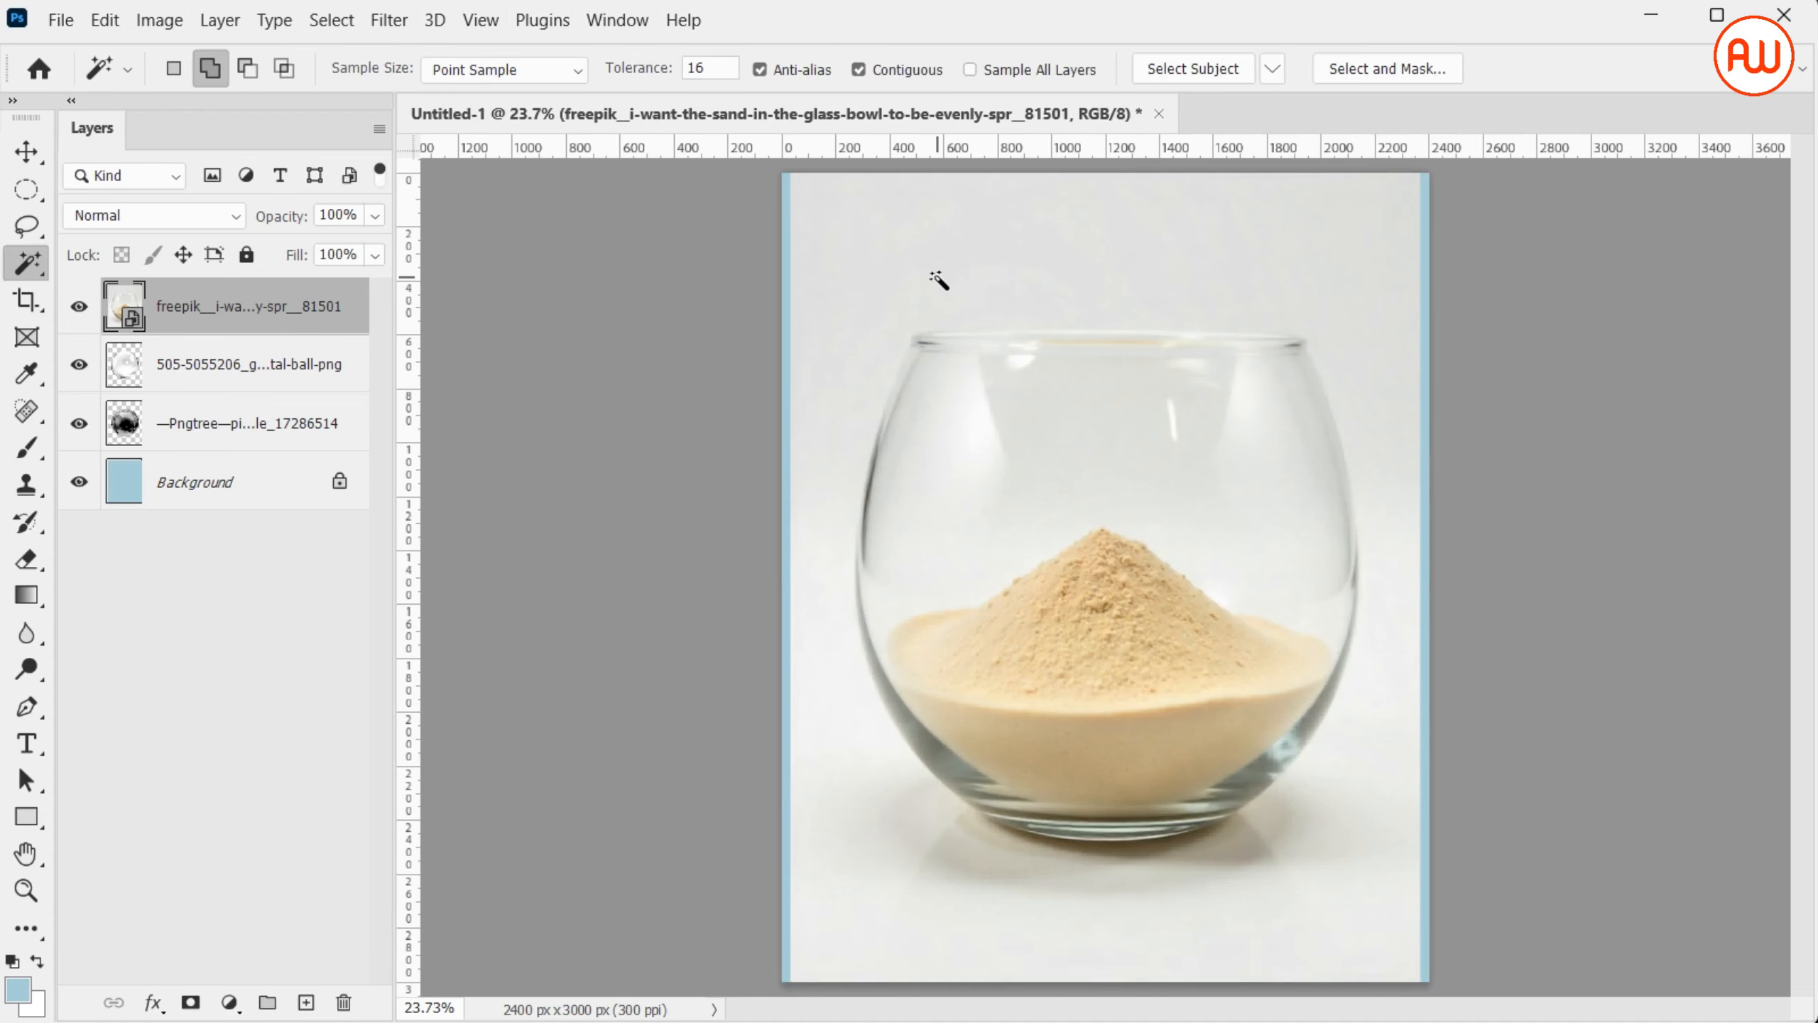
Outline the sand in the bowl with a closed Pen path, cutting off the mound's peak, and convert it to a selection
key(p)
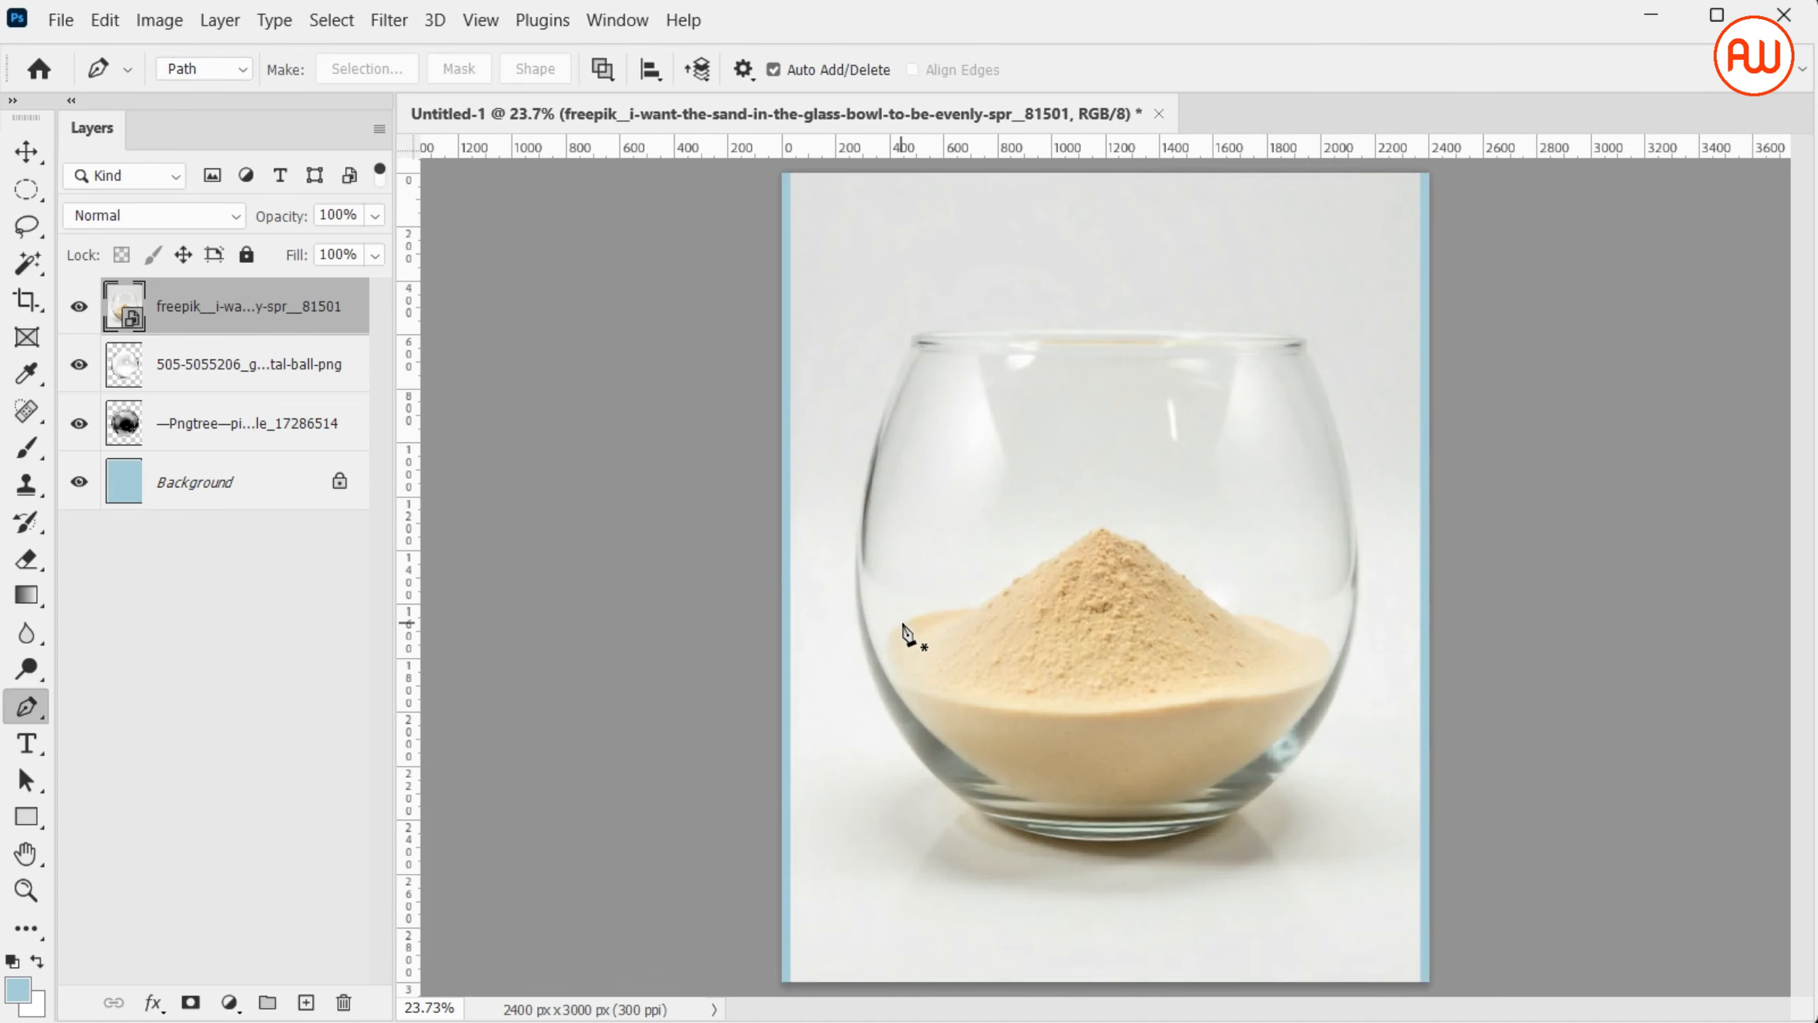
click(982, 610)
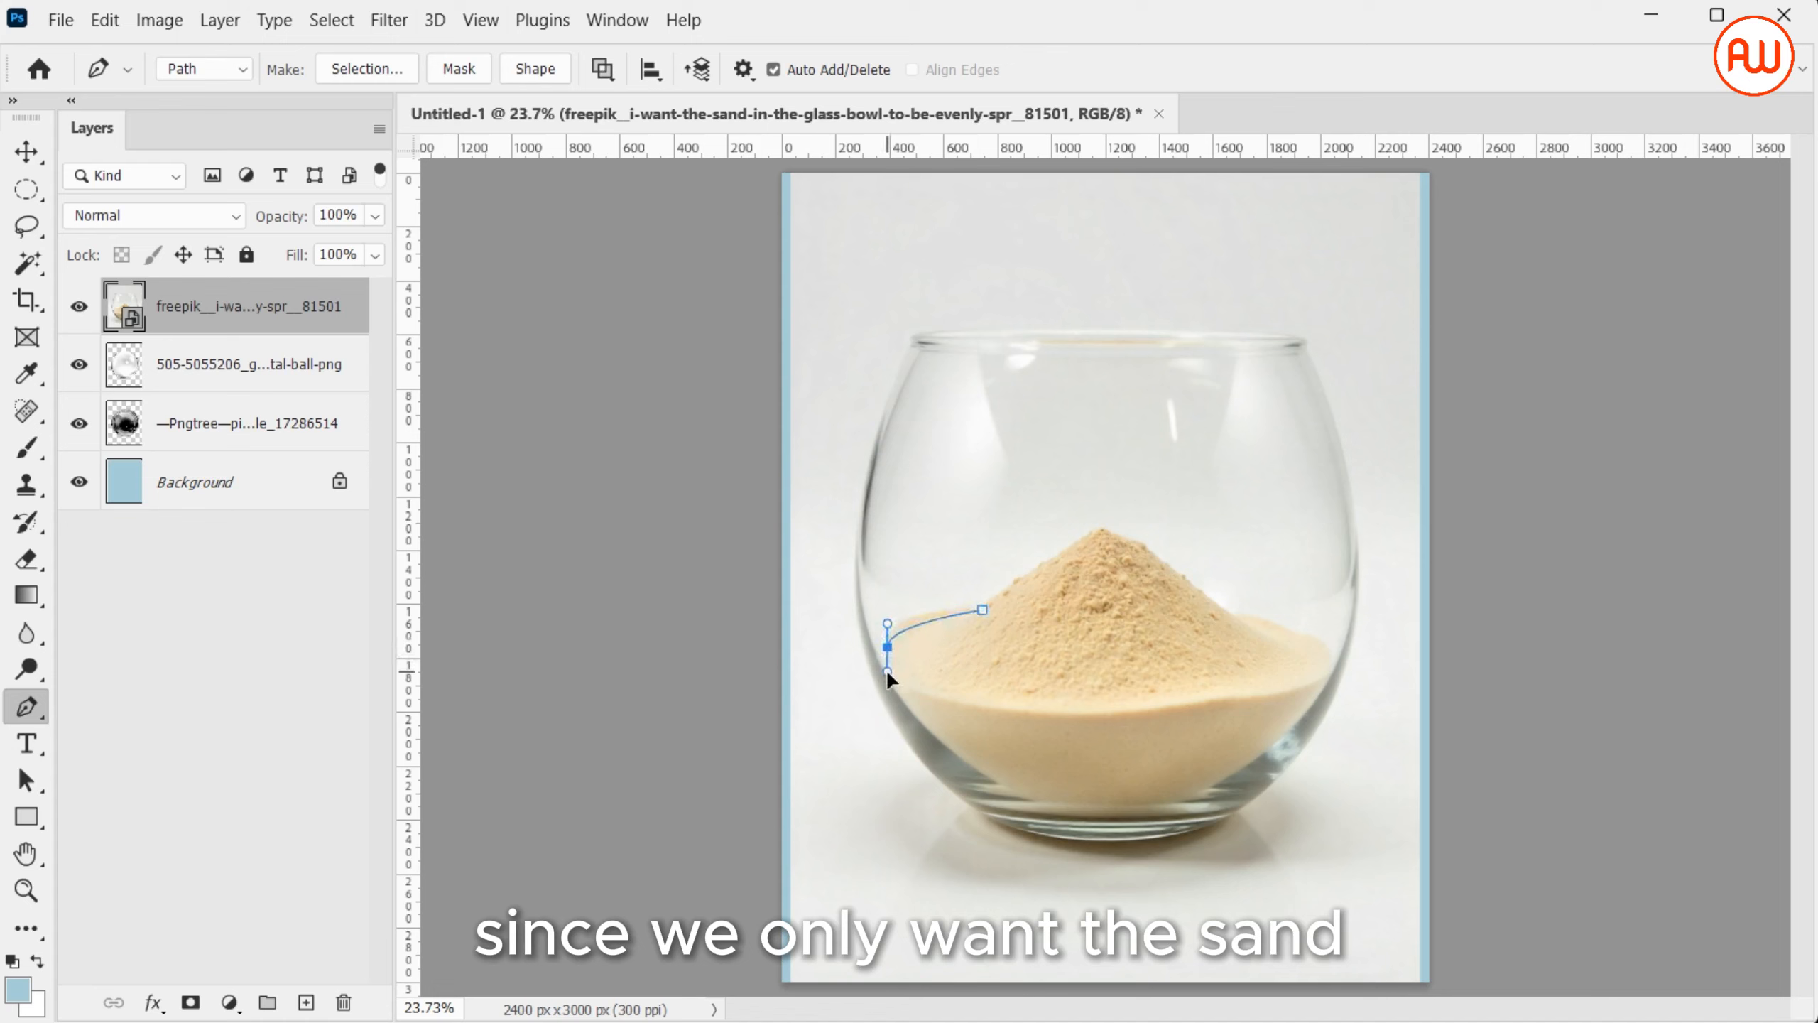
drag(919, 719, 947, 749)
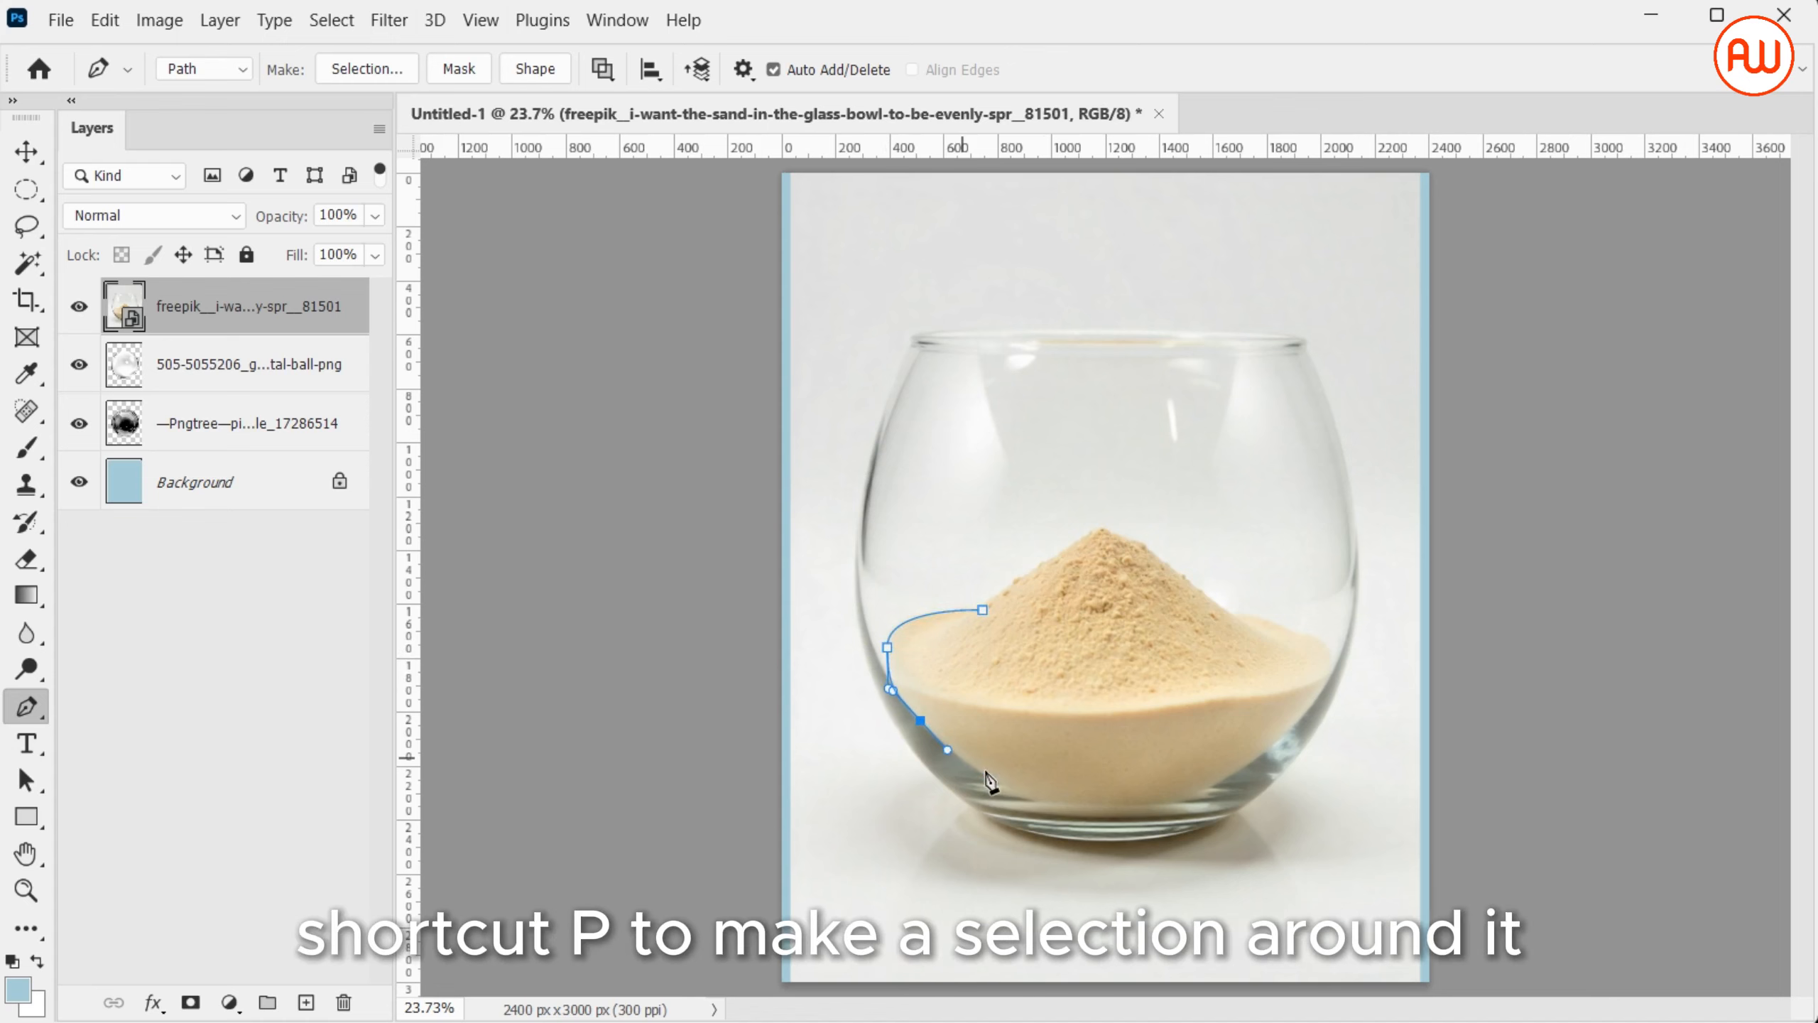
drag(1069, 799, 1124, 793)
drag(1294, 720, 1360, 650)
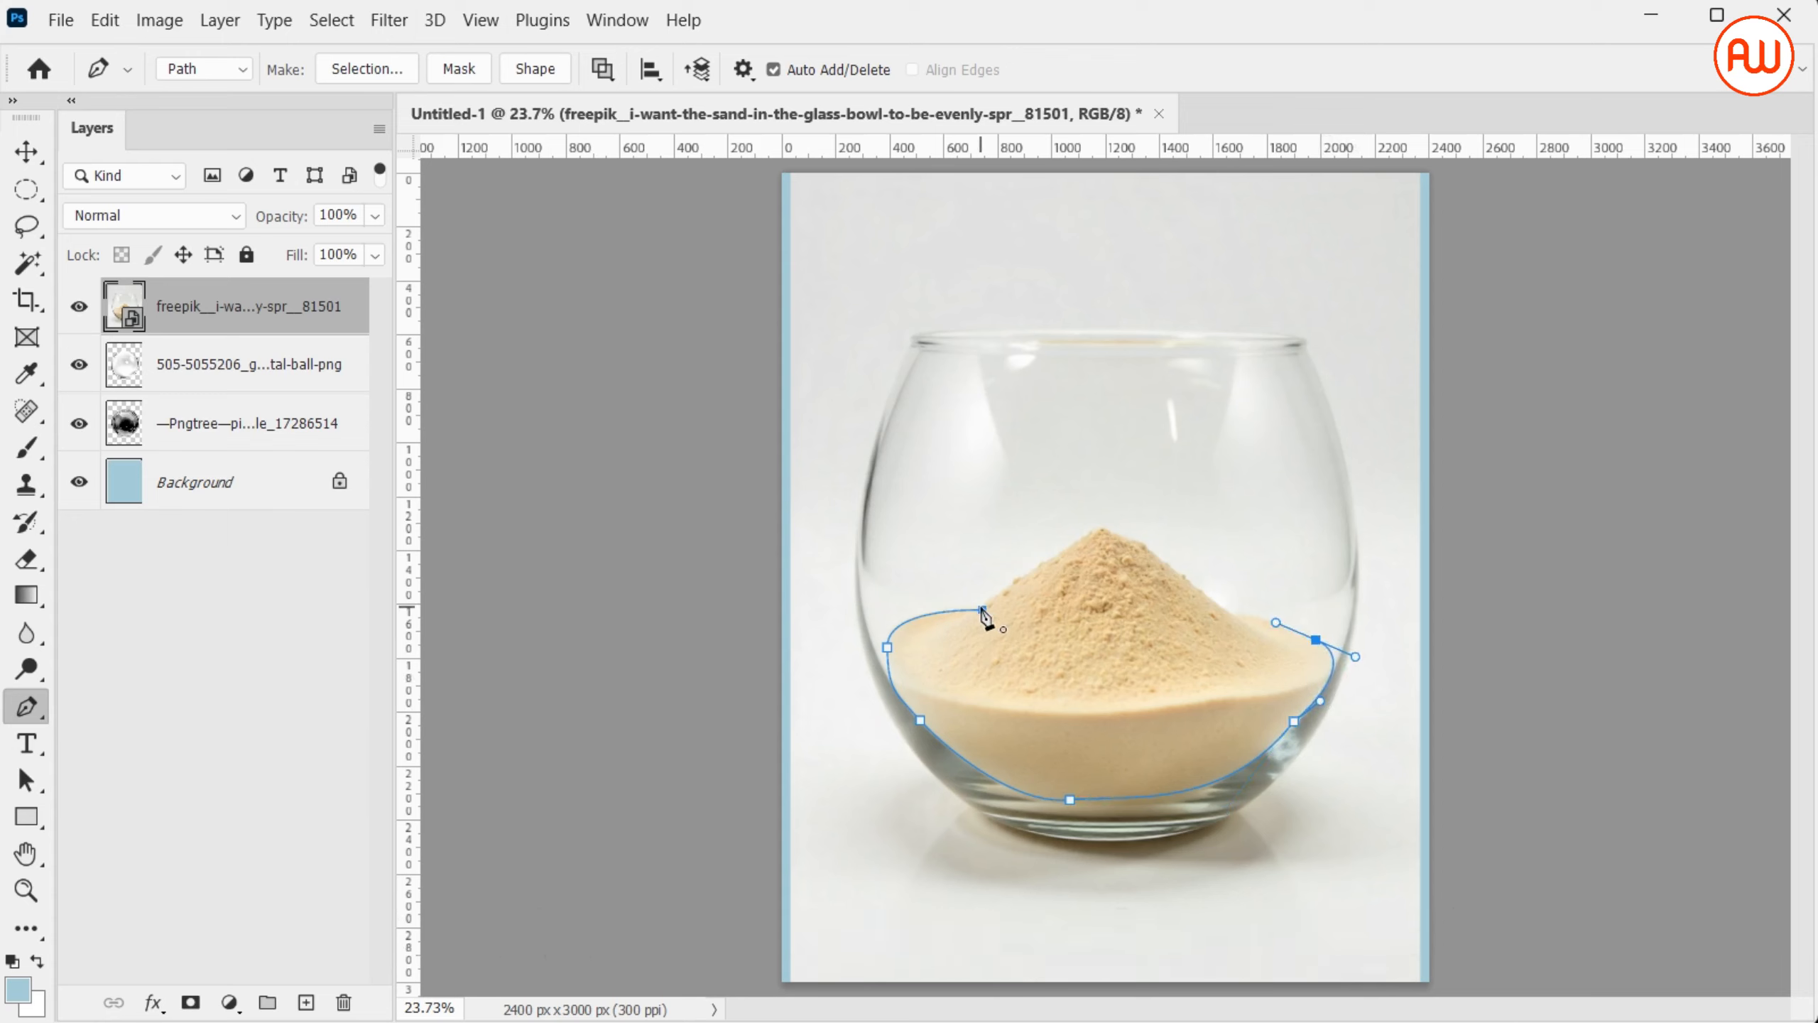
drag(983, 609, 838, 631)
key(ctrl+Return)
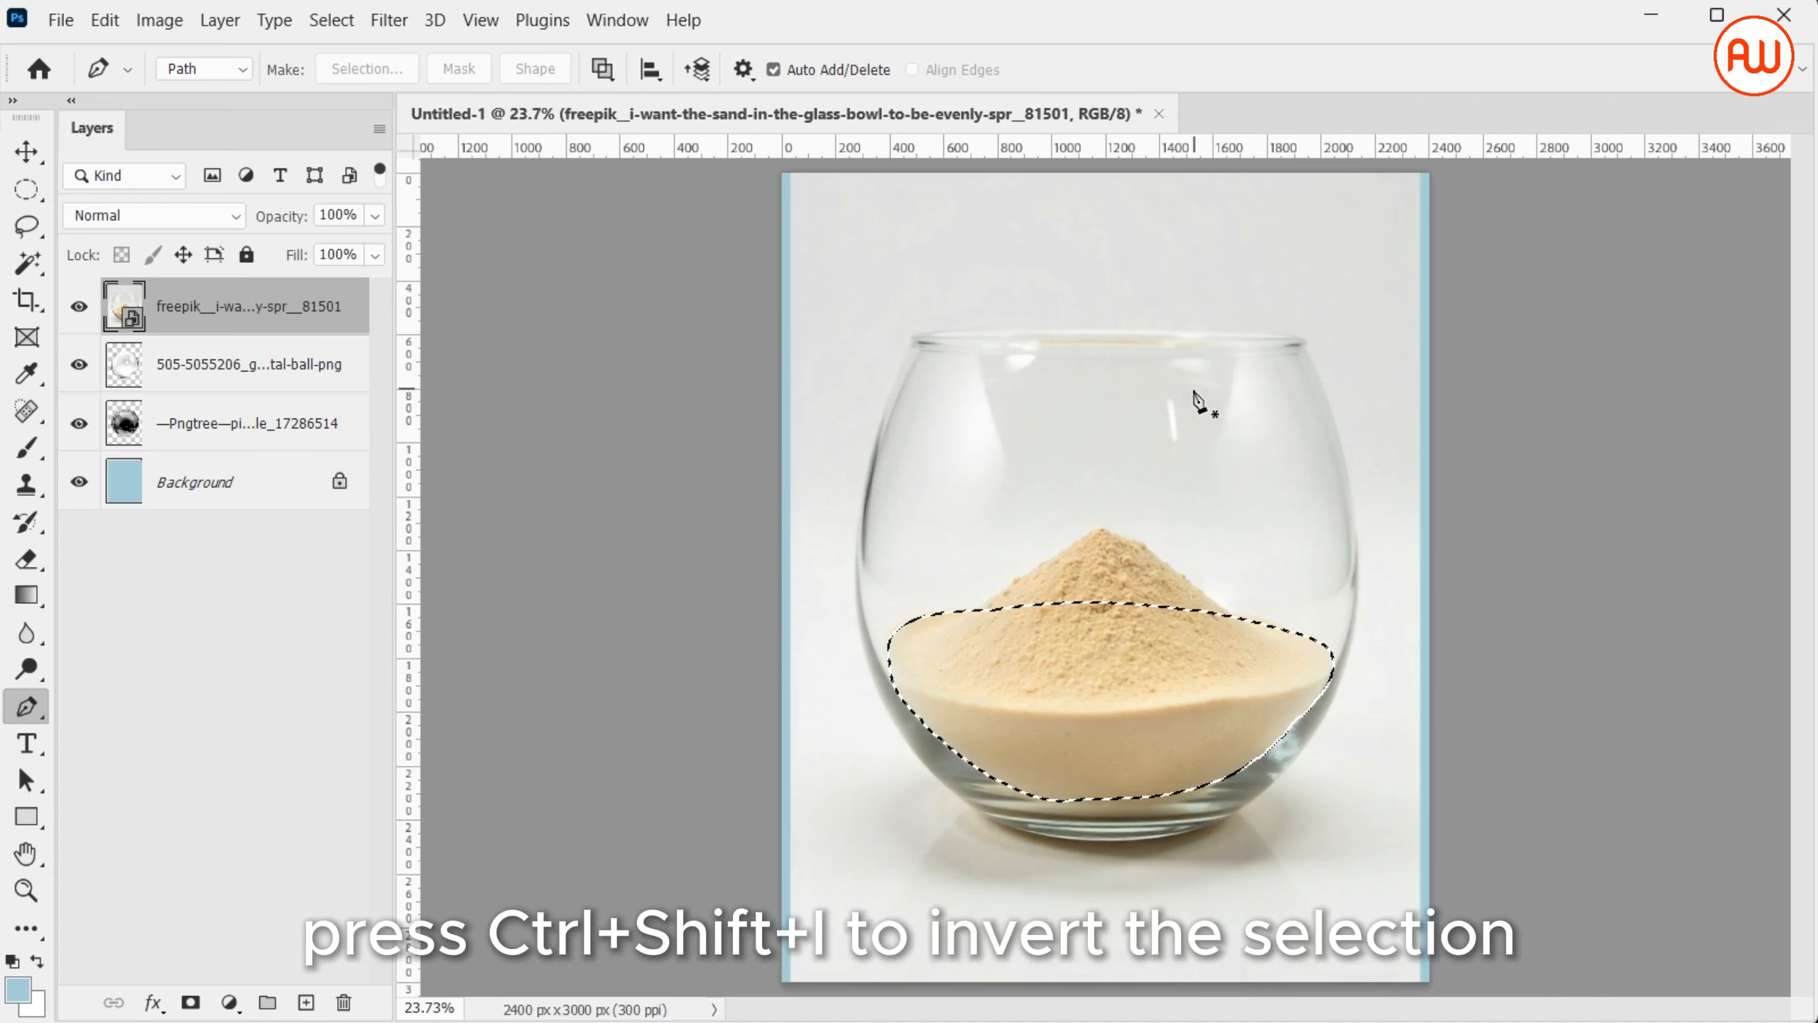
Rasterize the sand layer, delete everything outside the selected sand, and clear the selection
right_click(331, 320)
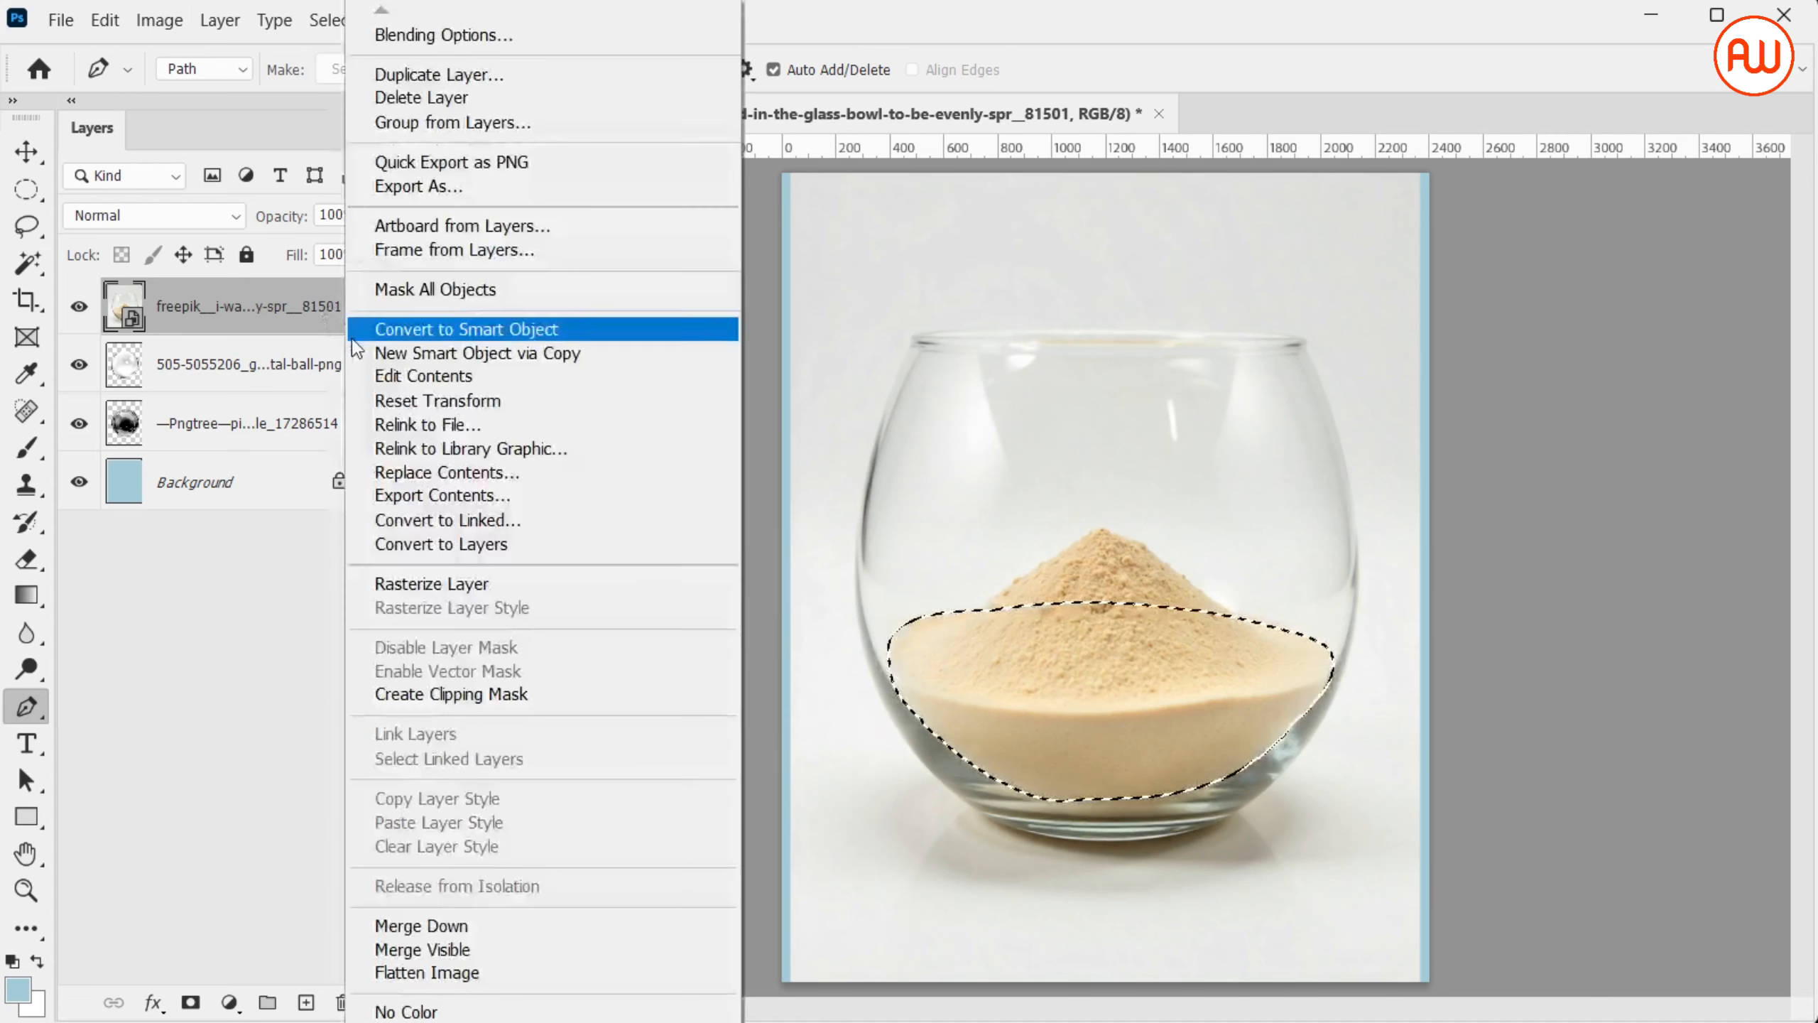
click(462, 583)
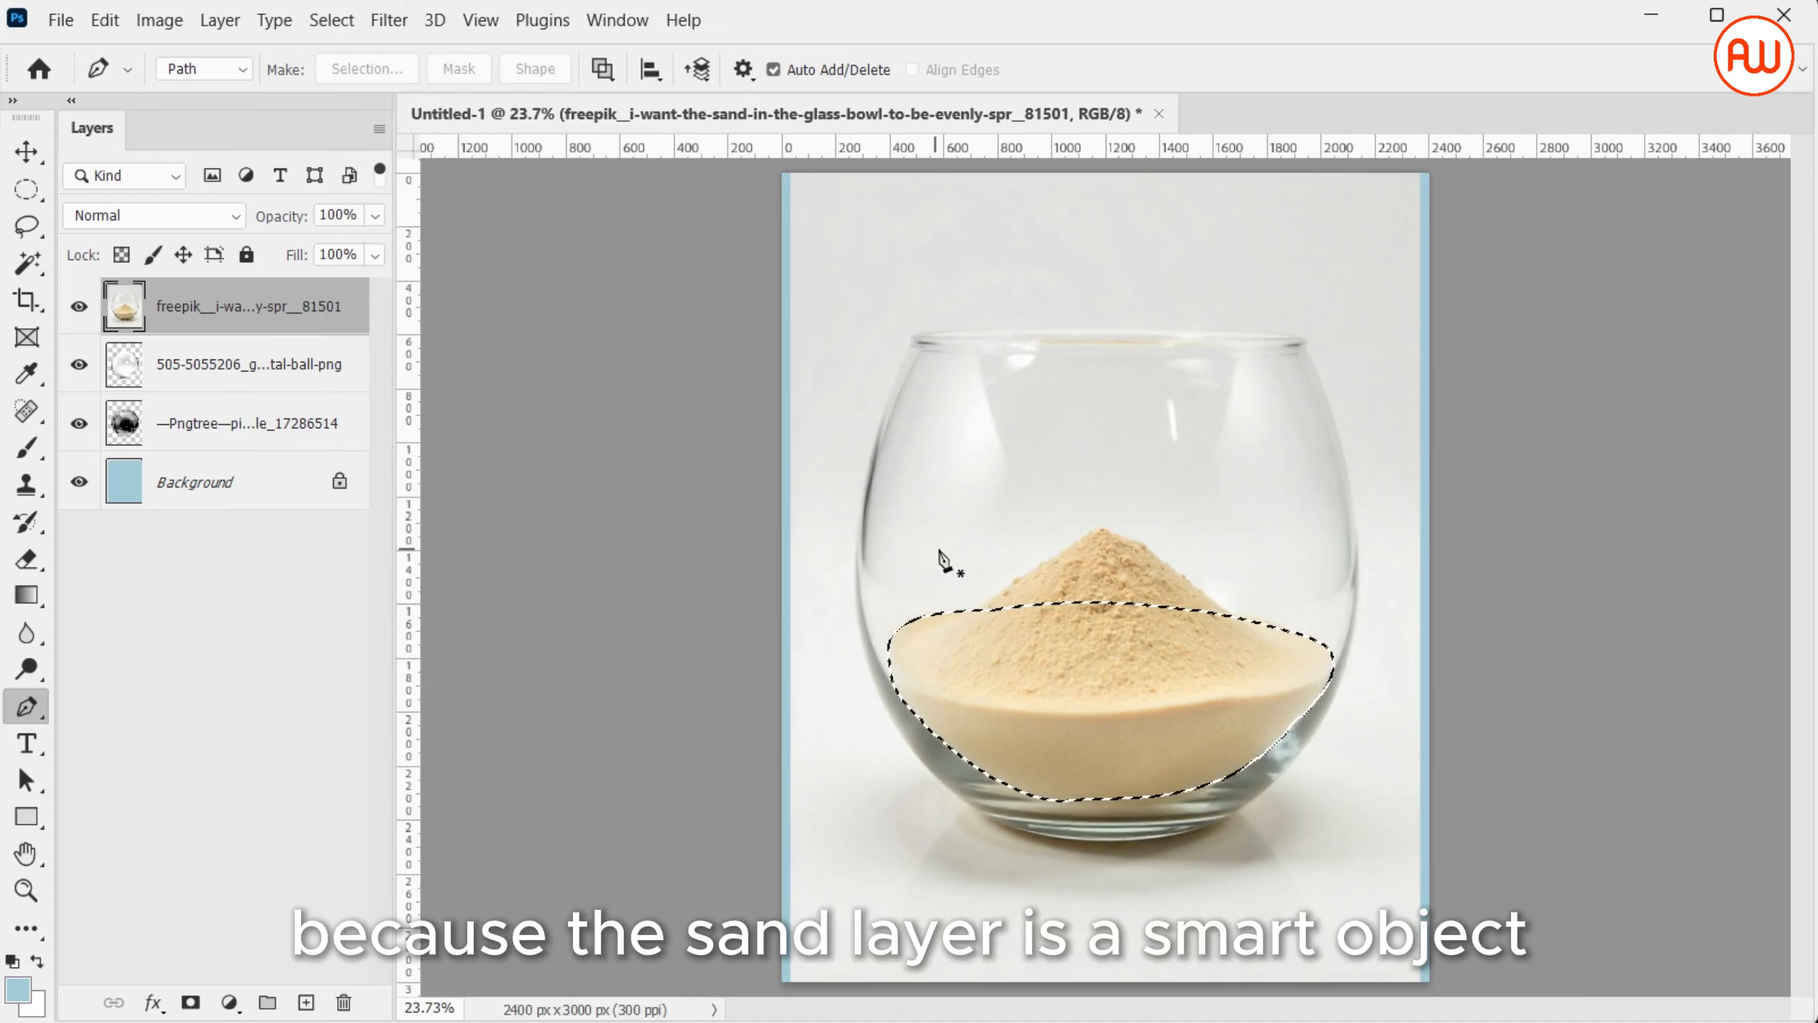
key(ctrl+shift+i)
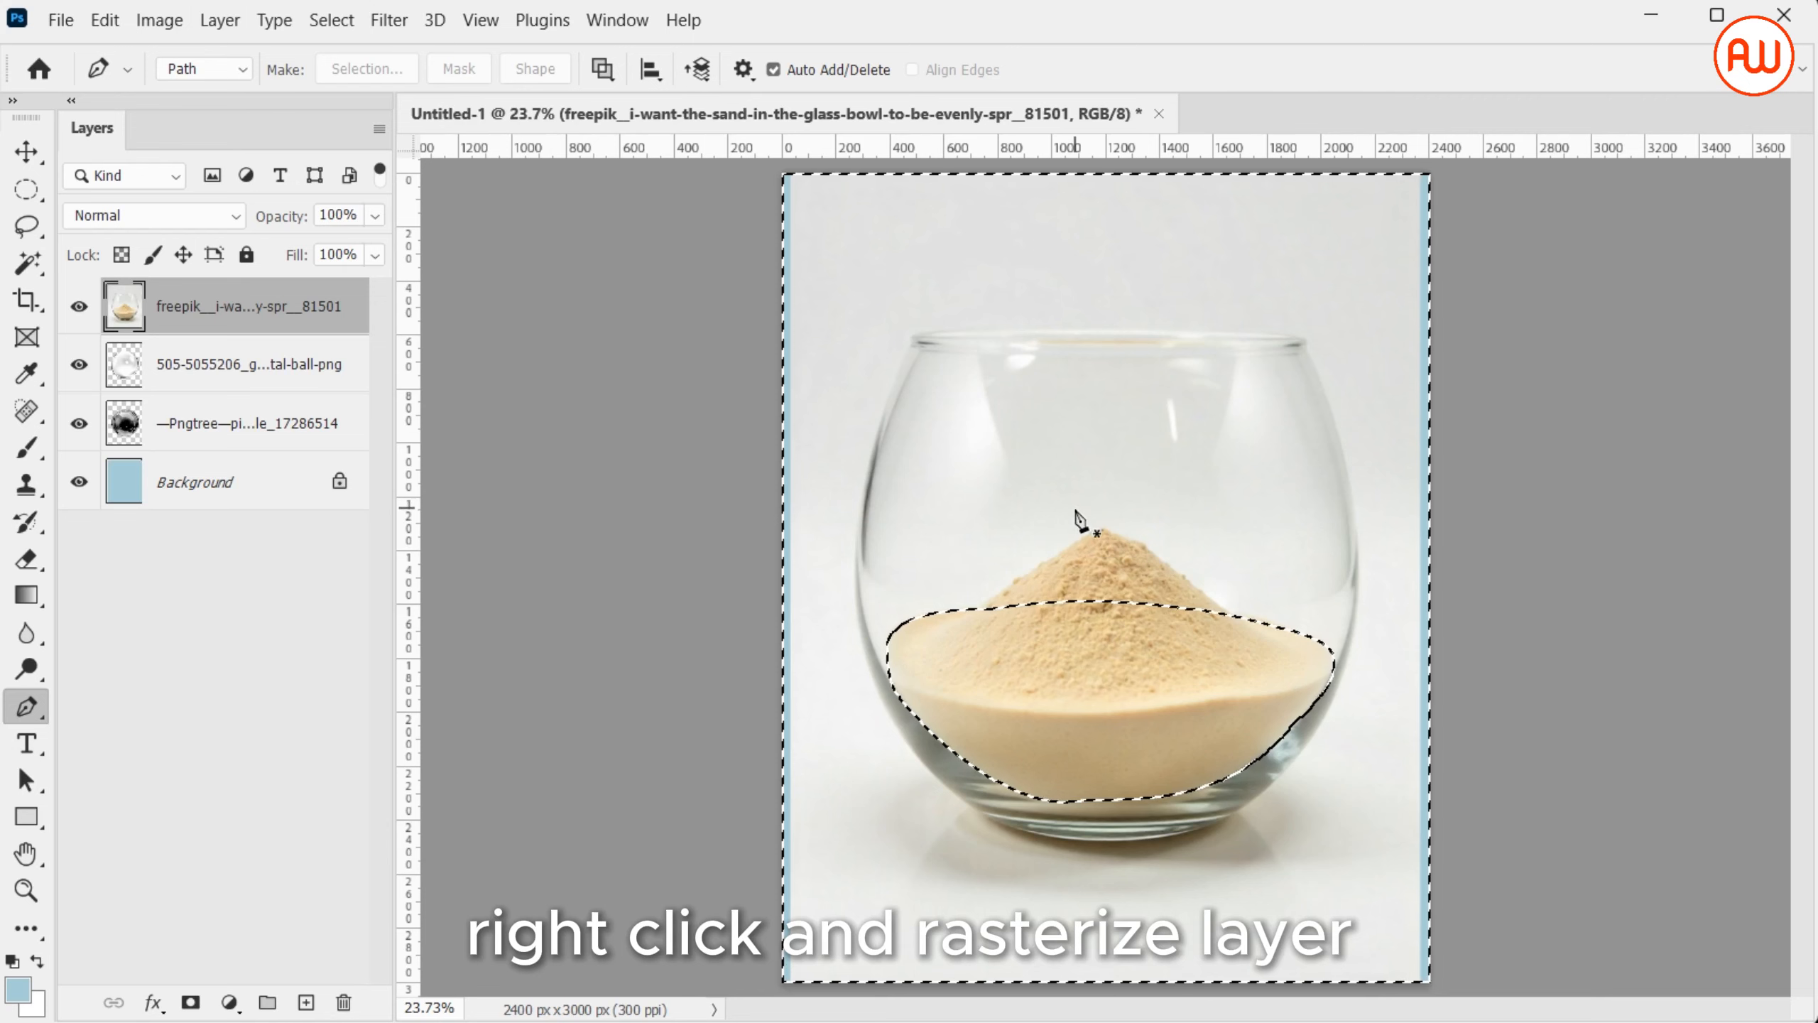
key(Delete)
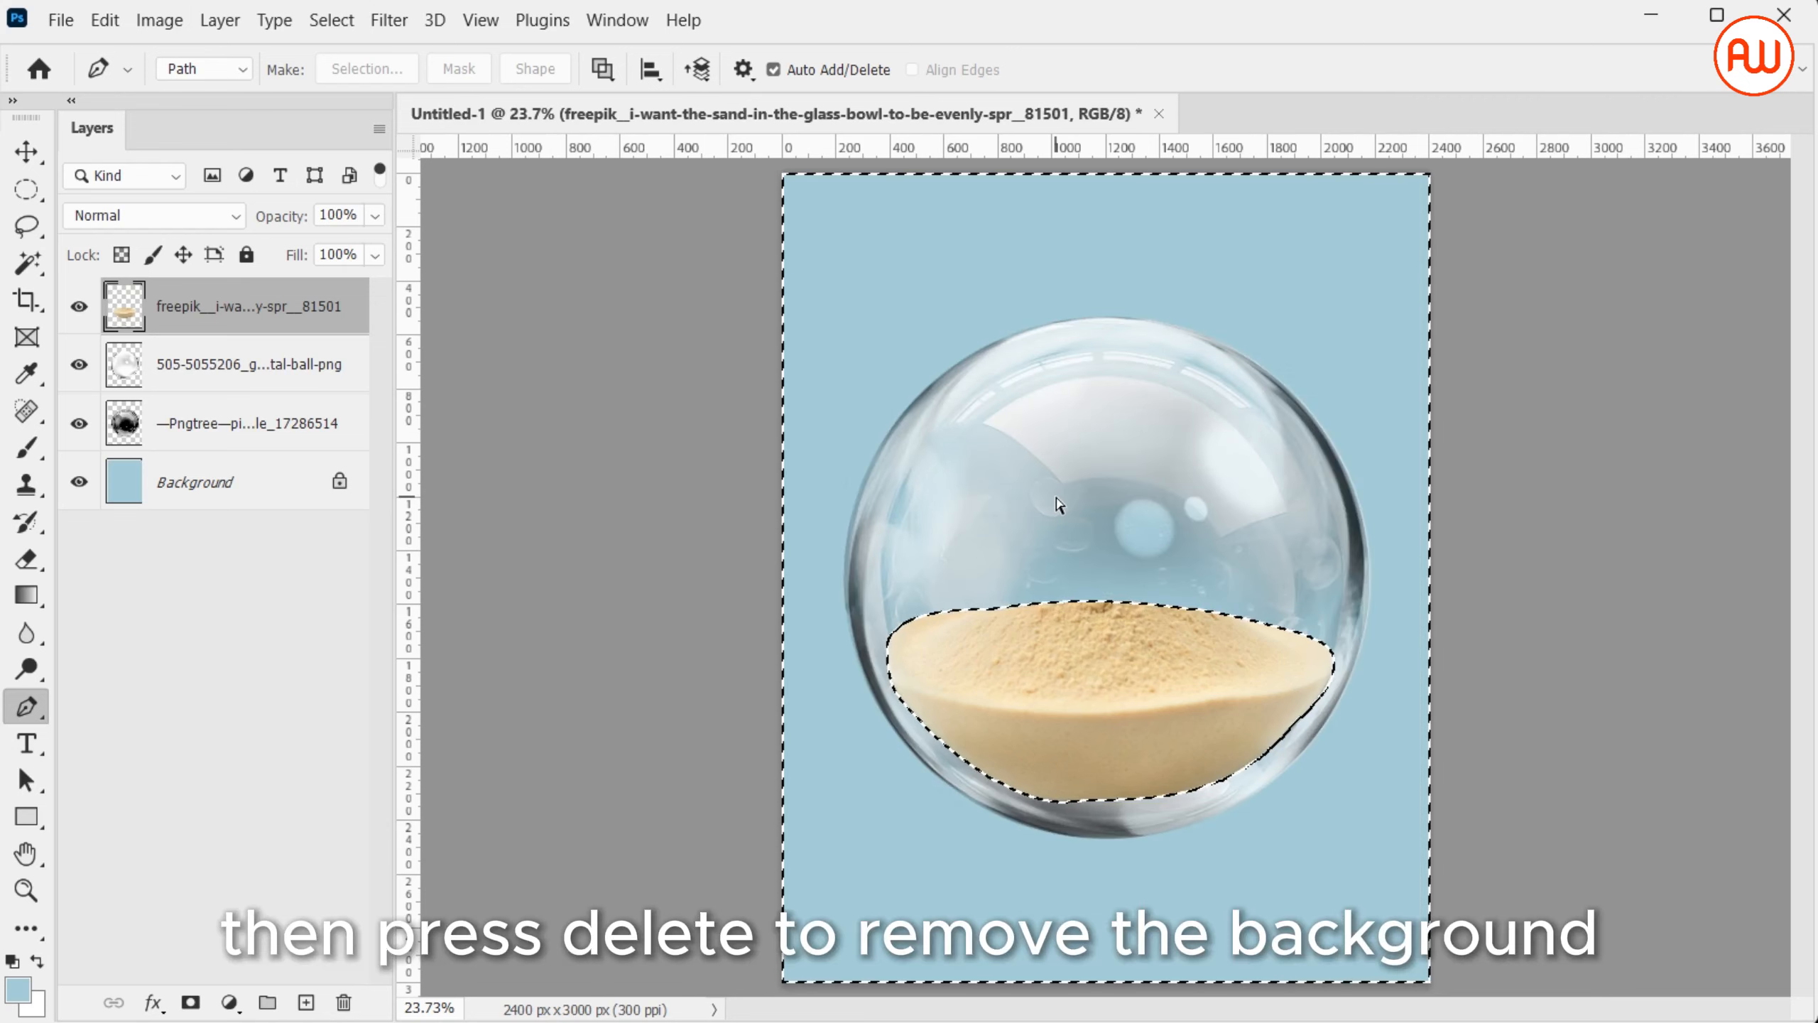
key(ctrl+d)
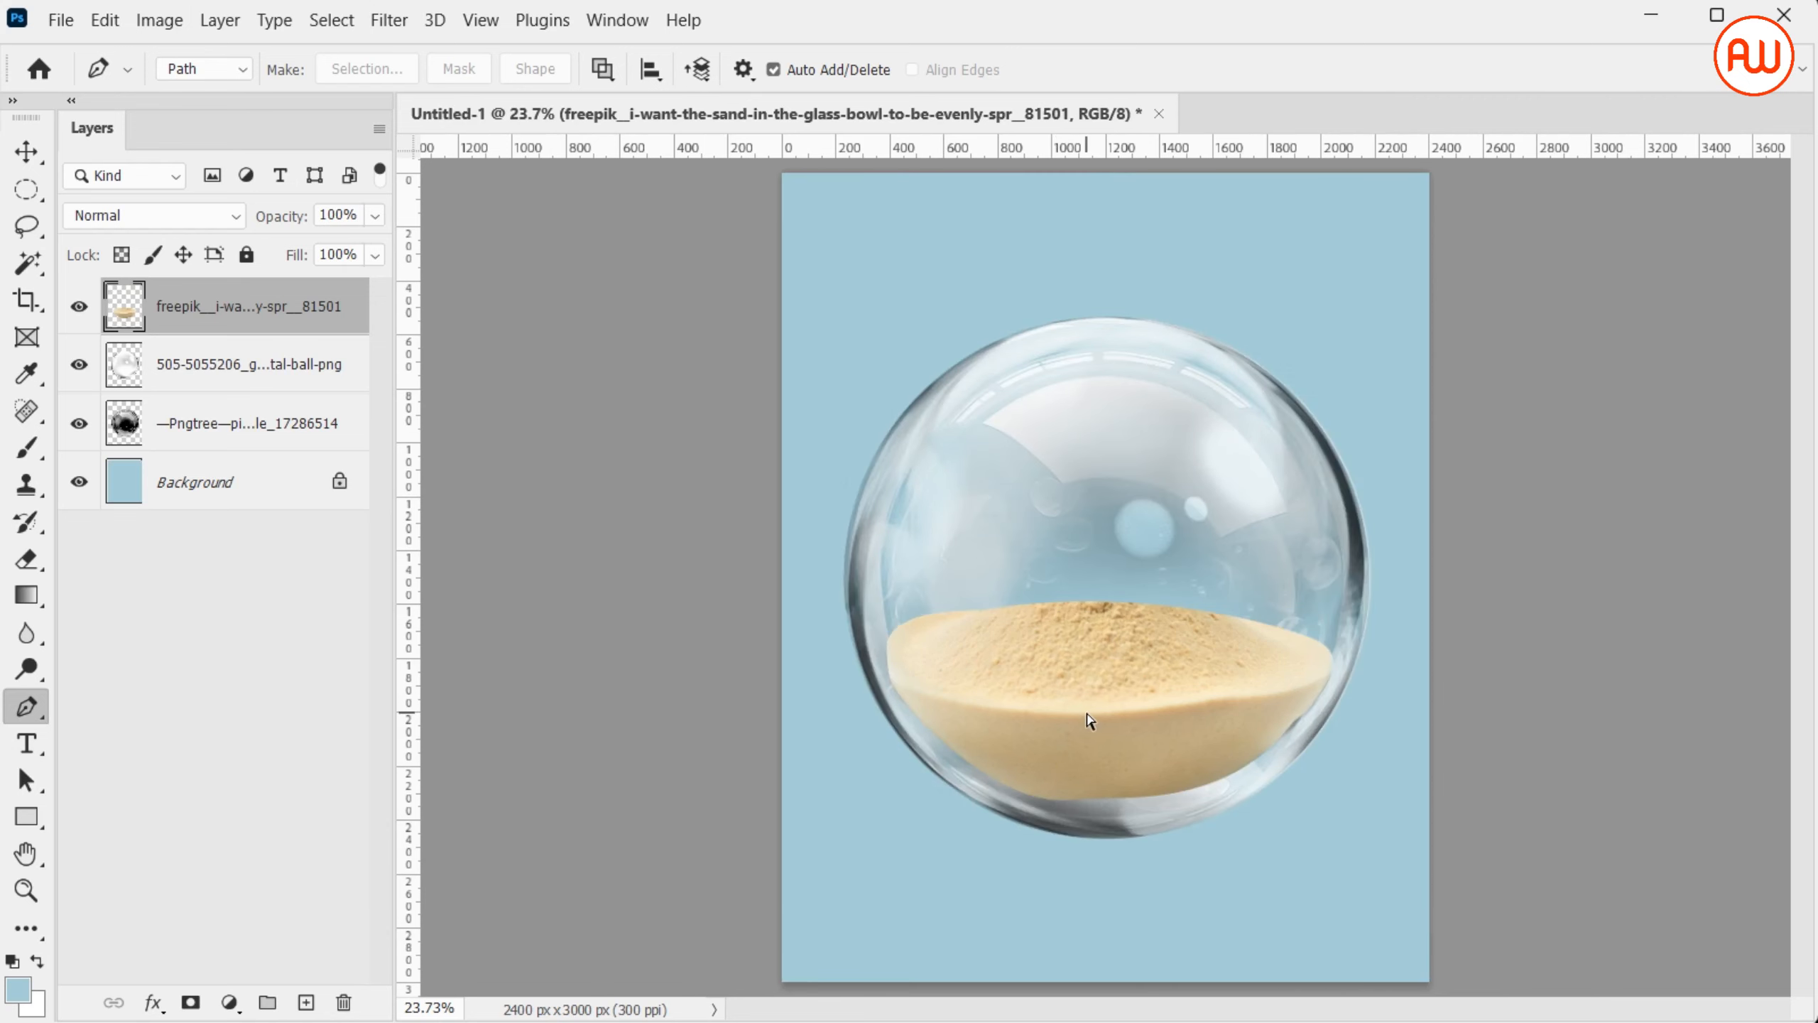
Enlarge the sand with Free Transform so it spans the width of the bubble's lower half
key(ctrl+t)
drag(1109, 800, 1110, 825)
drag(1371, 712, 1359, 709)
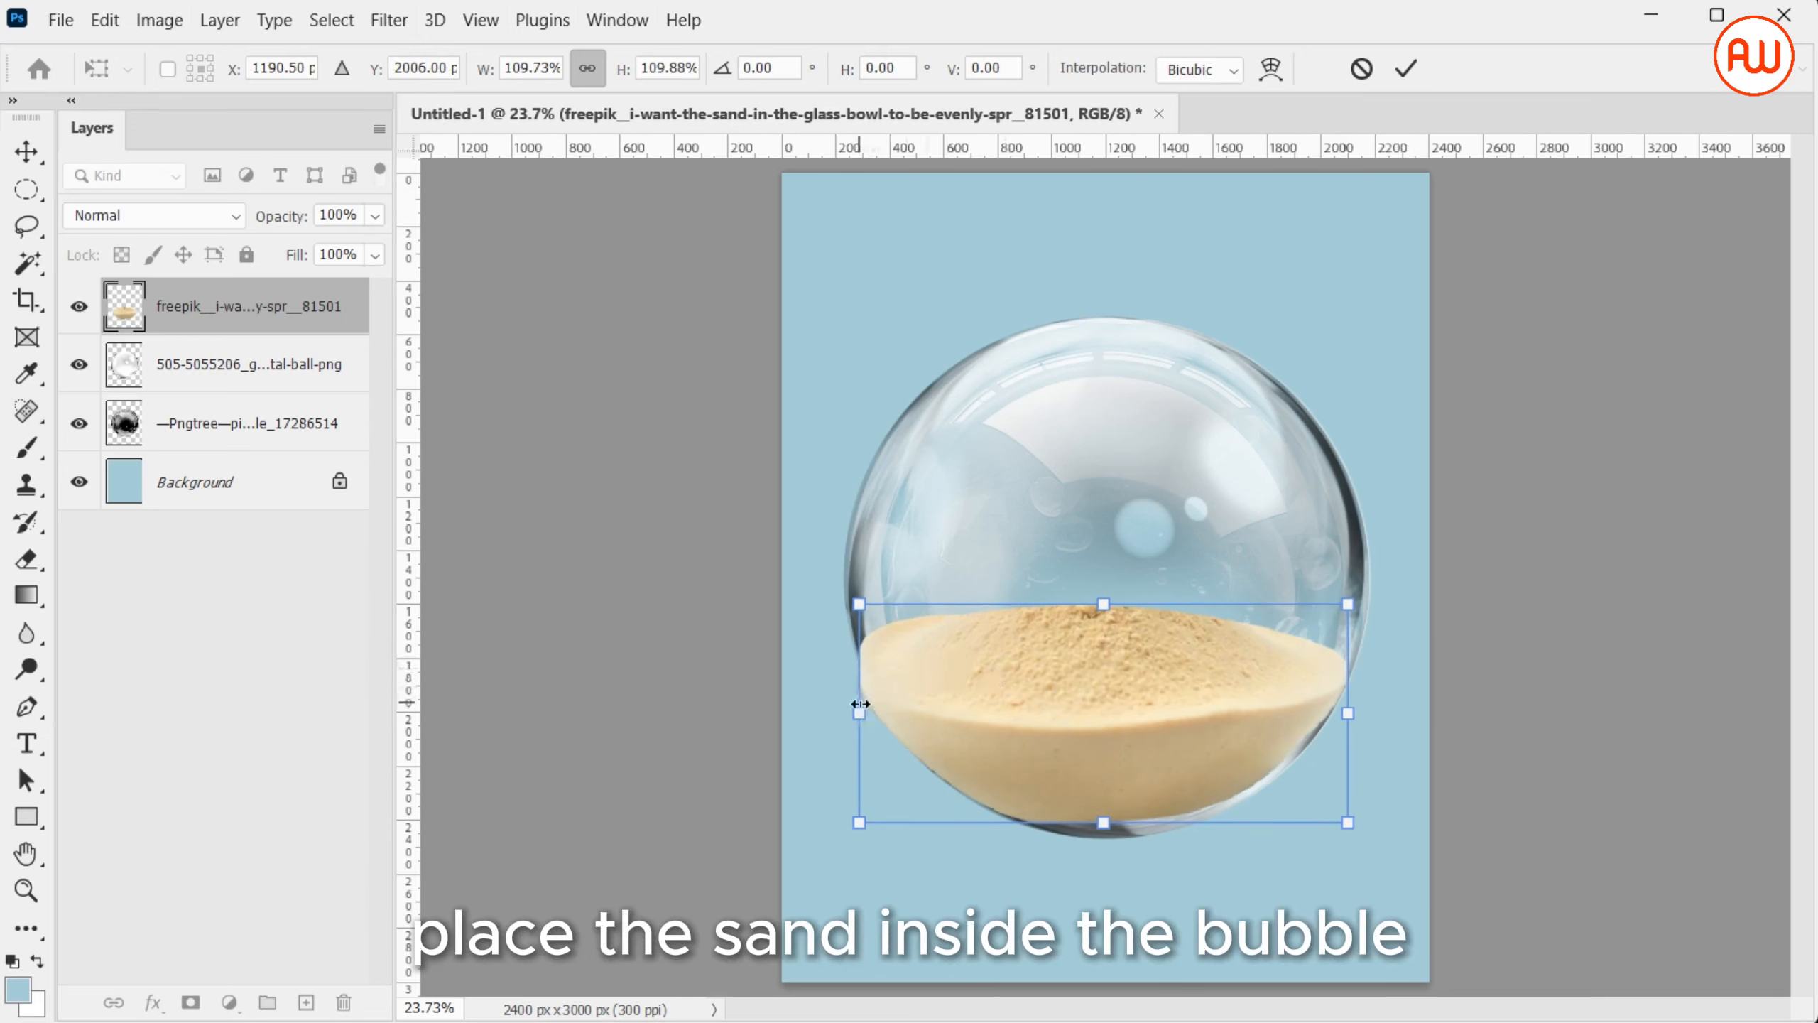
drag(860, 707, 871, 708)
Warp the sand outward along its corners, sides and bottom to follow the bubble's curve, and apply the transformation
right_click(1107, 607)
click(1102, 207)
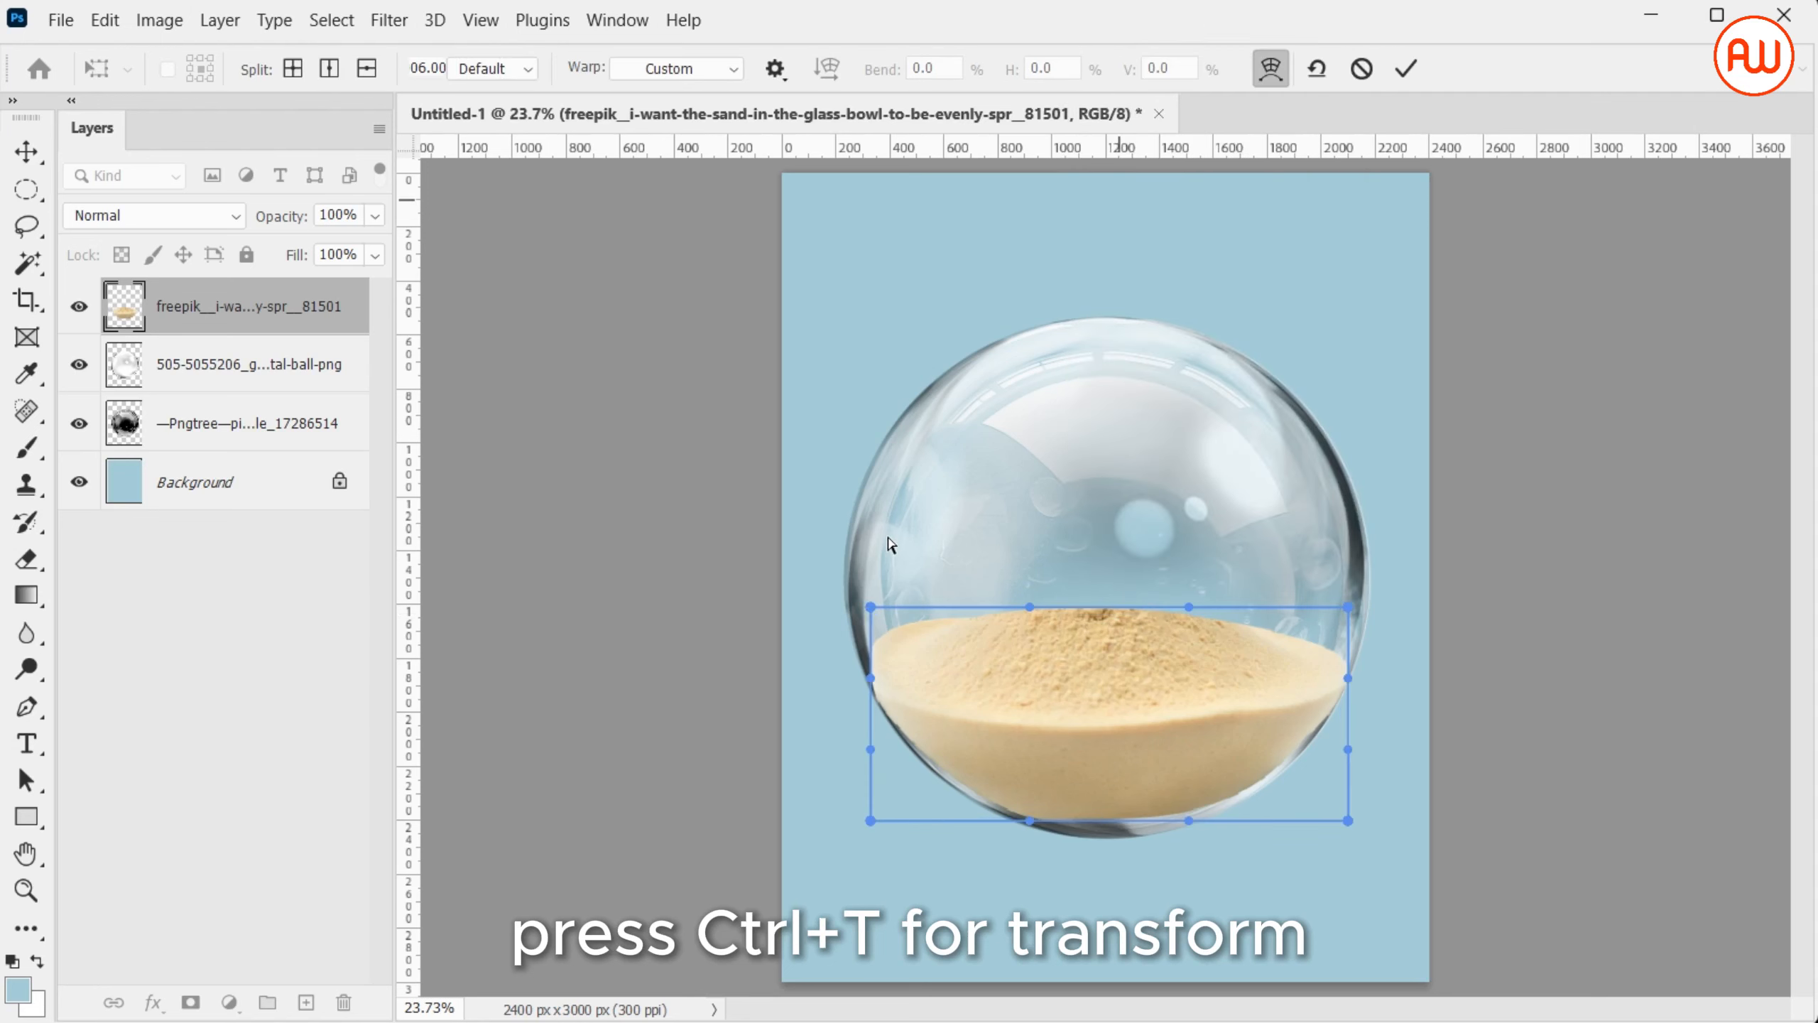
drag(870, 608, 855, 617)
drag(1348, 608, 1362, 604)
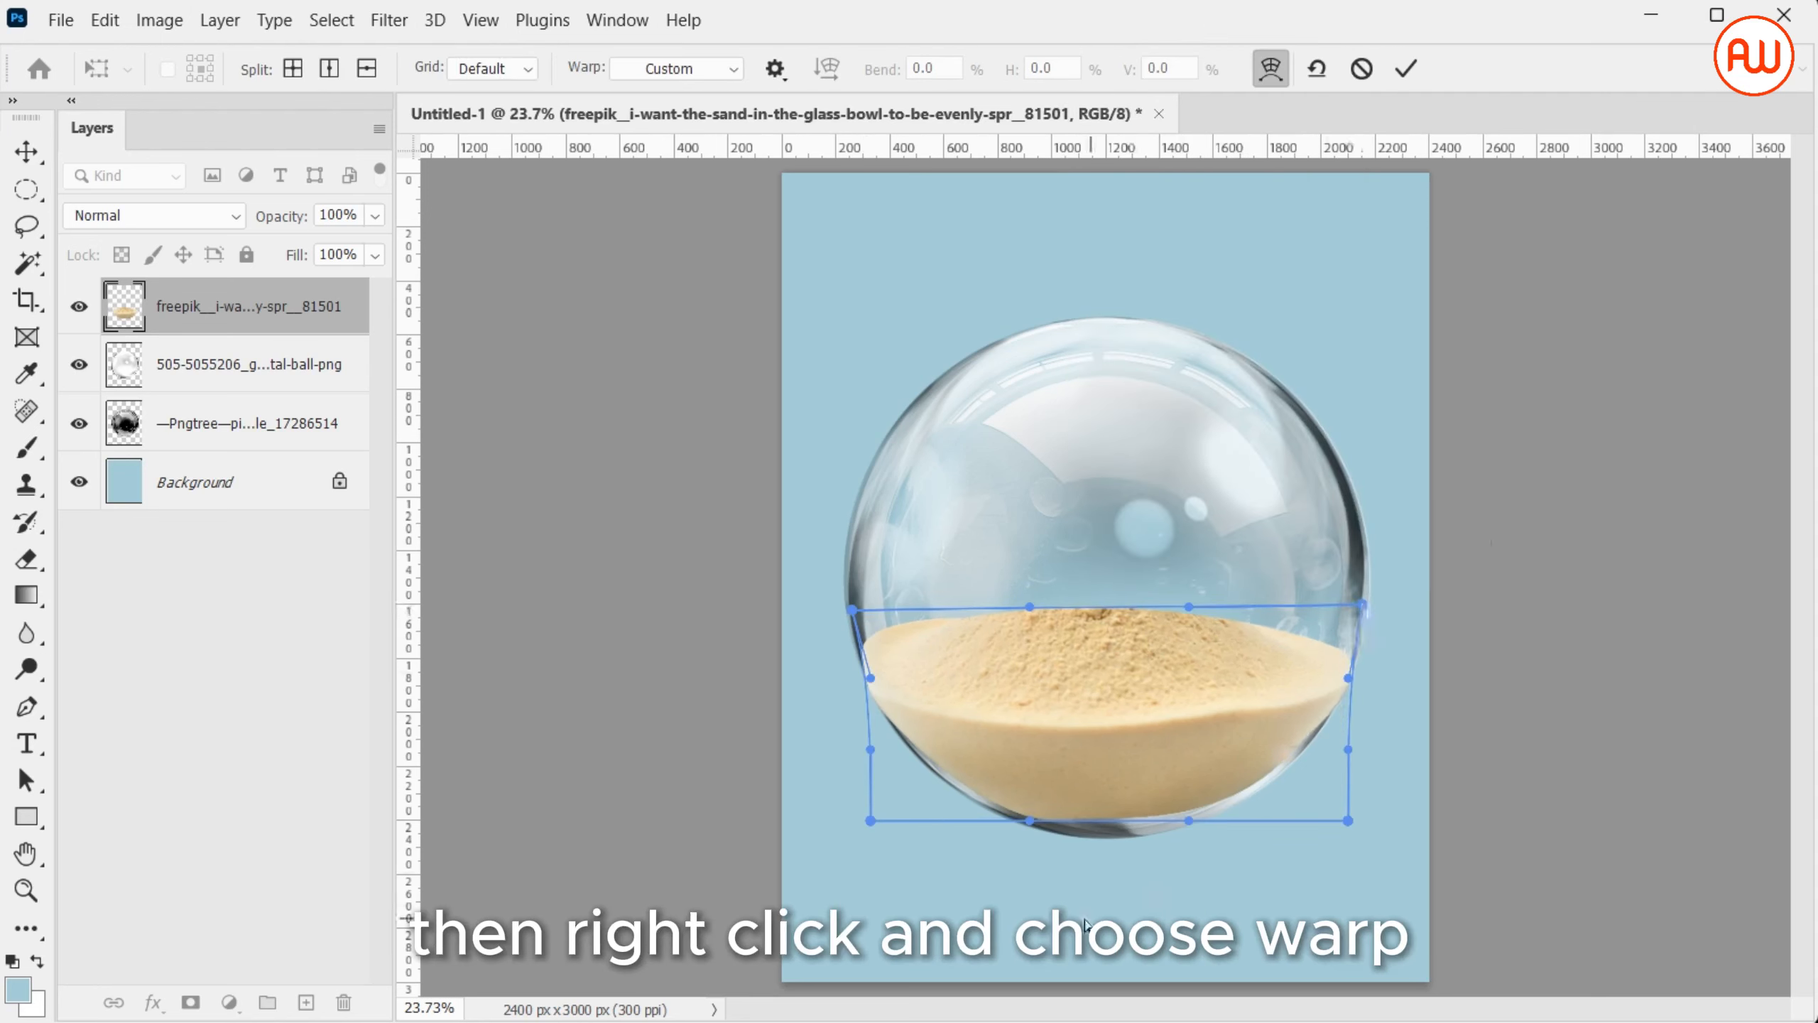
drag(1029, 821, 1032, 849)
drag(1188, 821, 1200, 837)
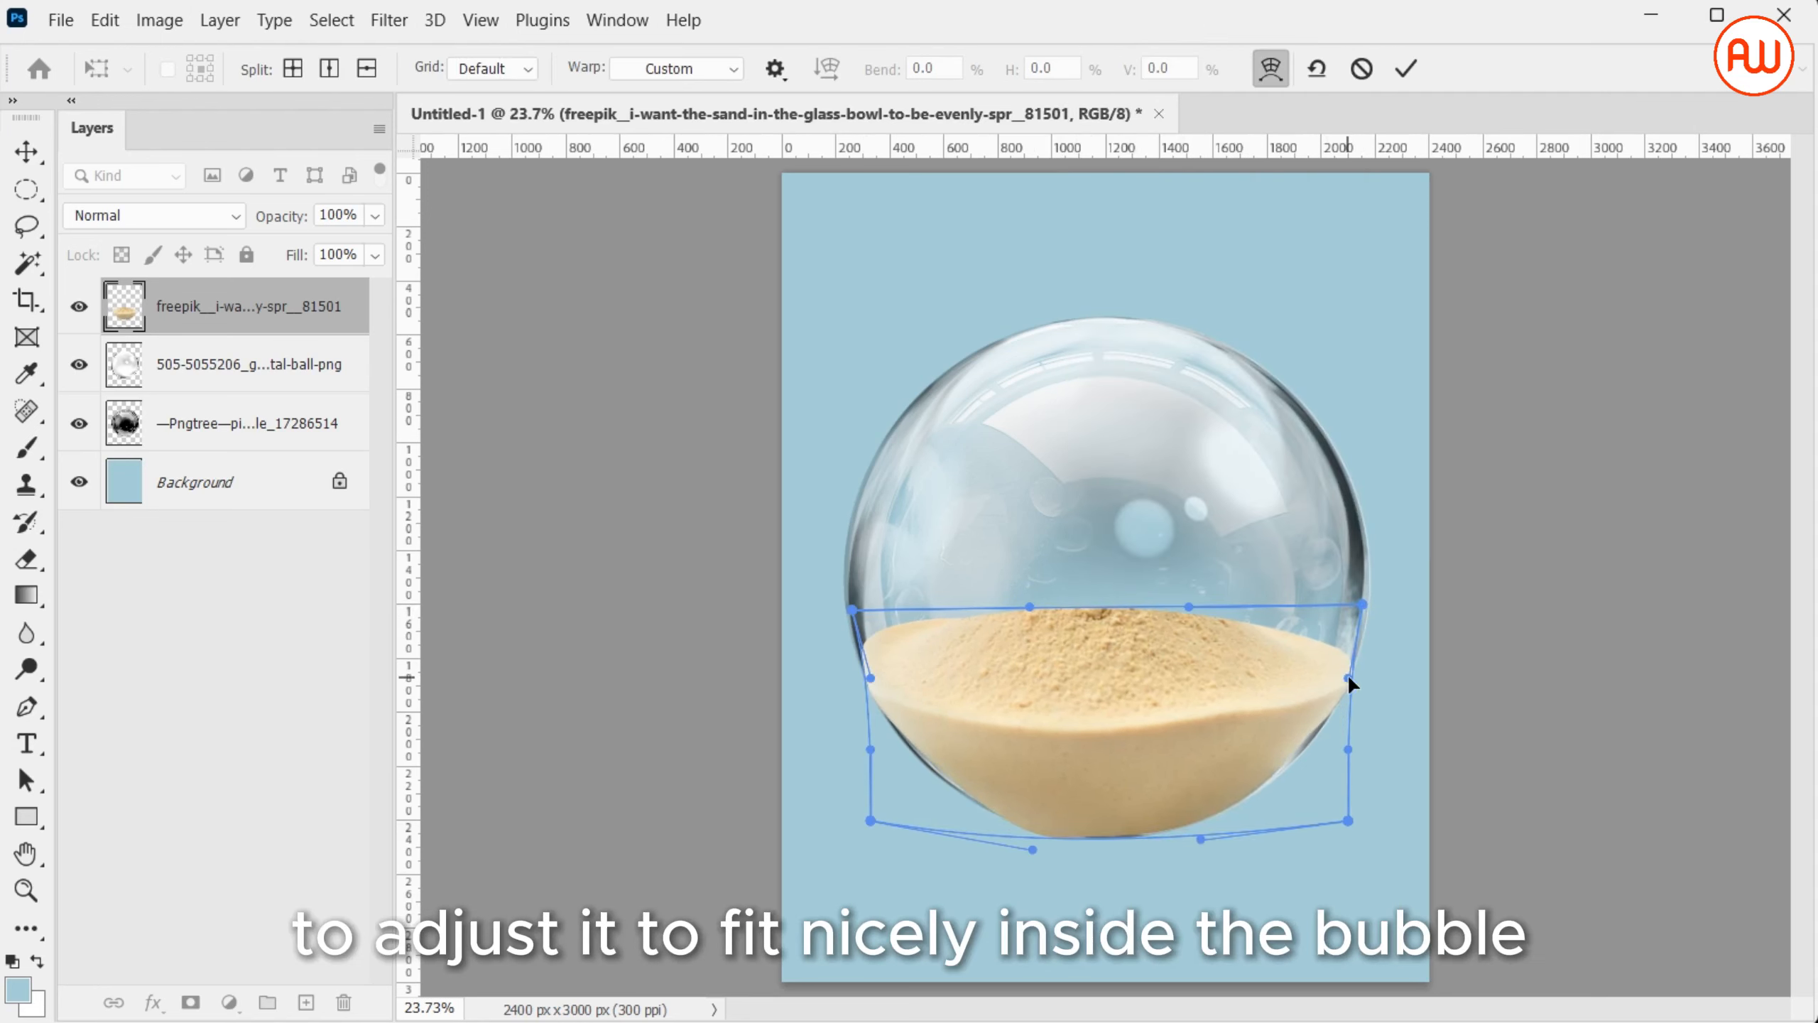
drag(1347, 748, 1353, 751)
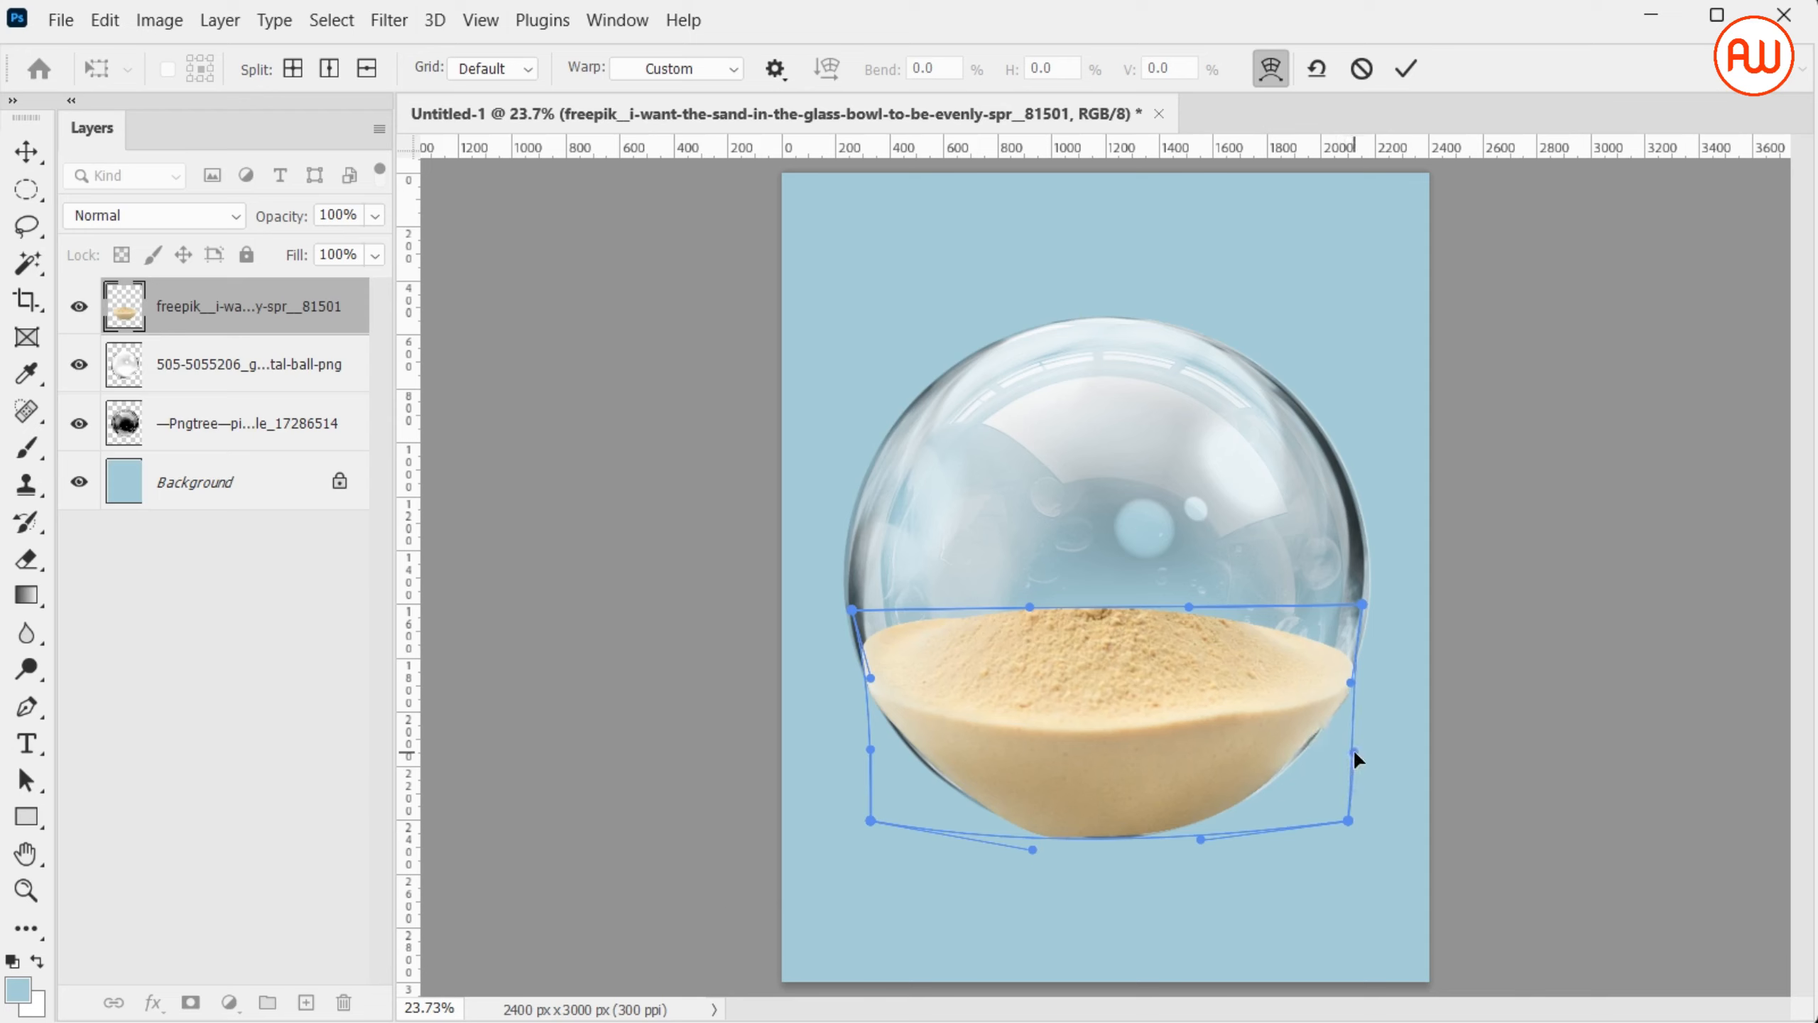
drag(1350, 682, 1355, 686)
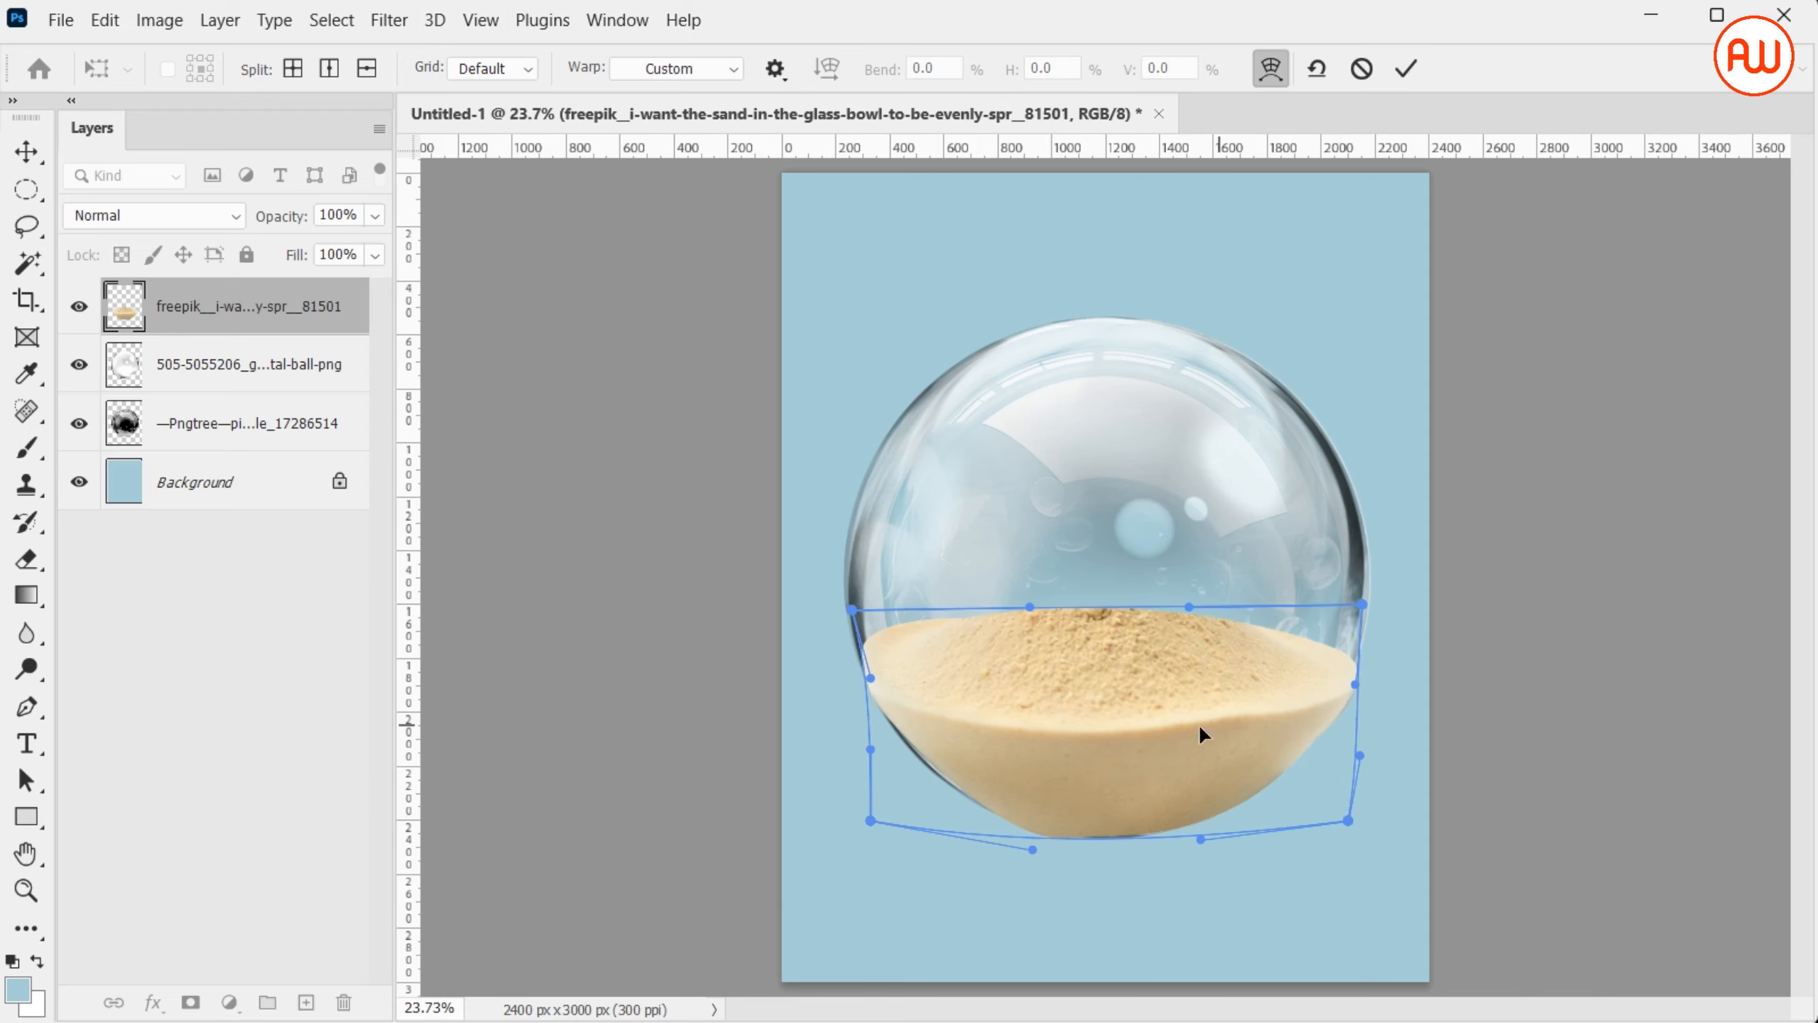
drag(879, 679, 855, 682)
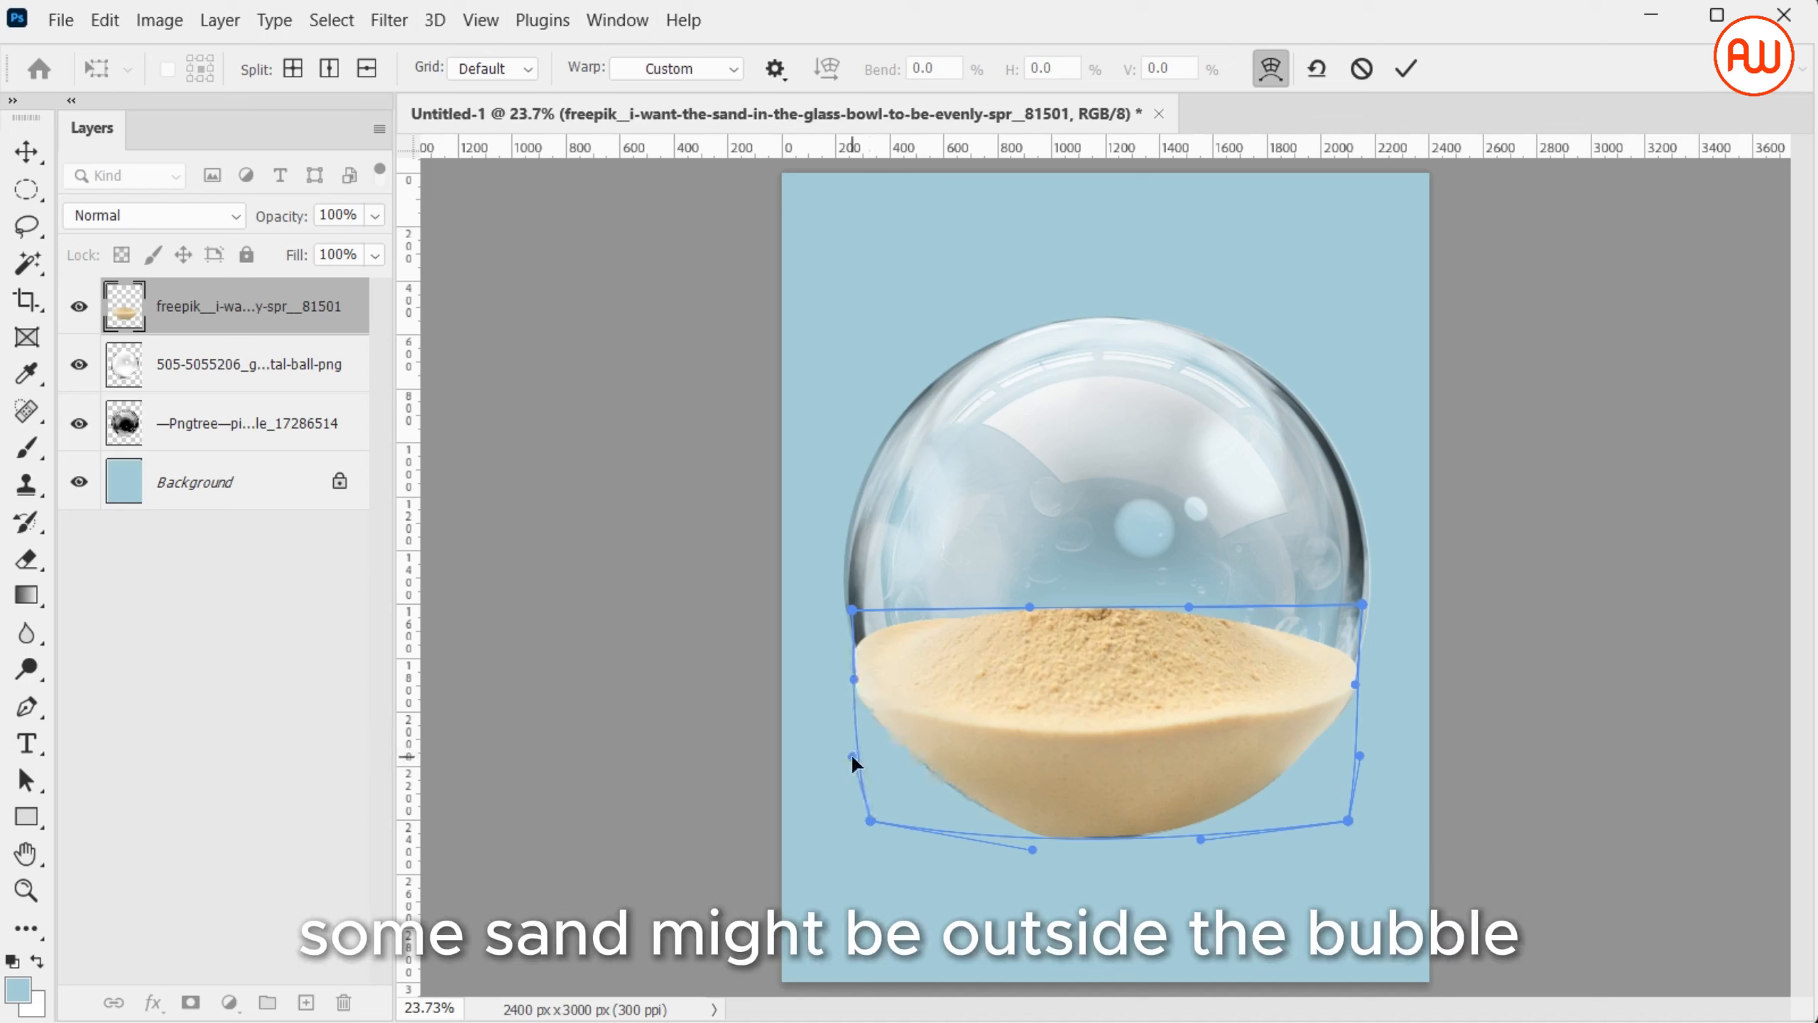
key(Return)
Trim the sand outside the bubble using the glass bubble layer's inverted outline, and move the sand layer beneath both bubble layers
key(v)
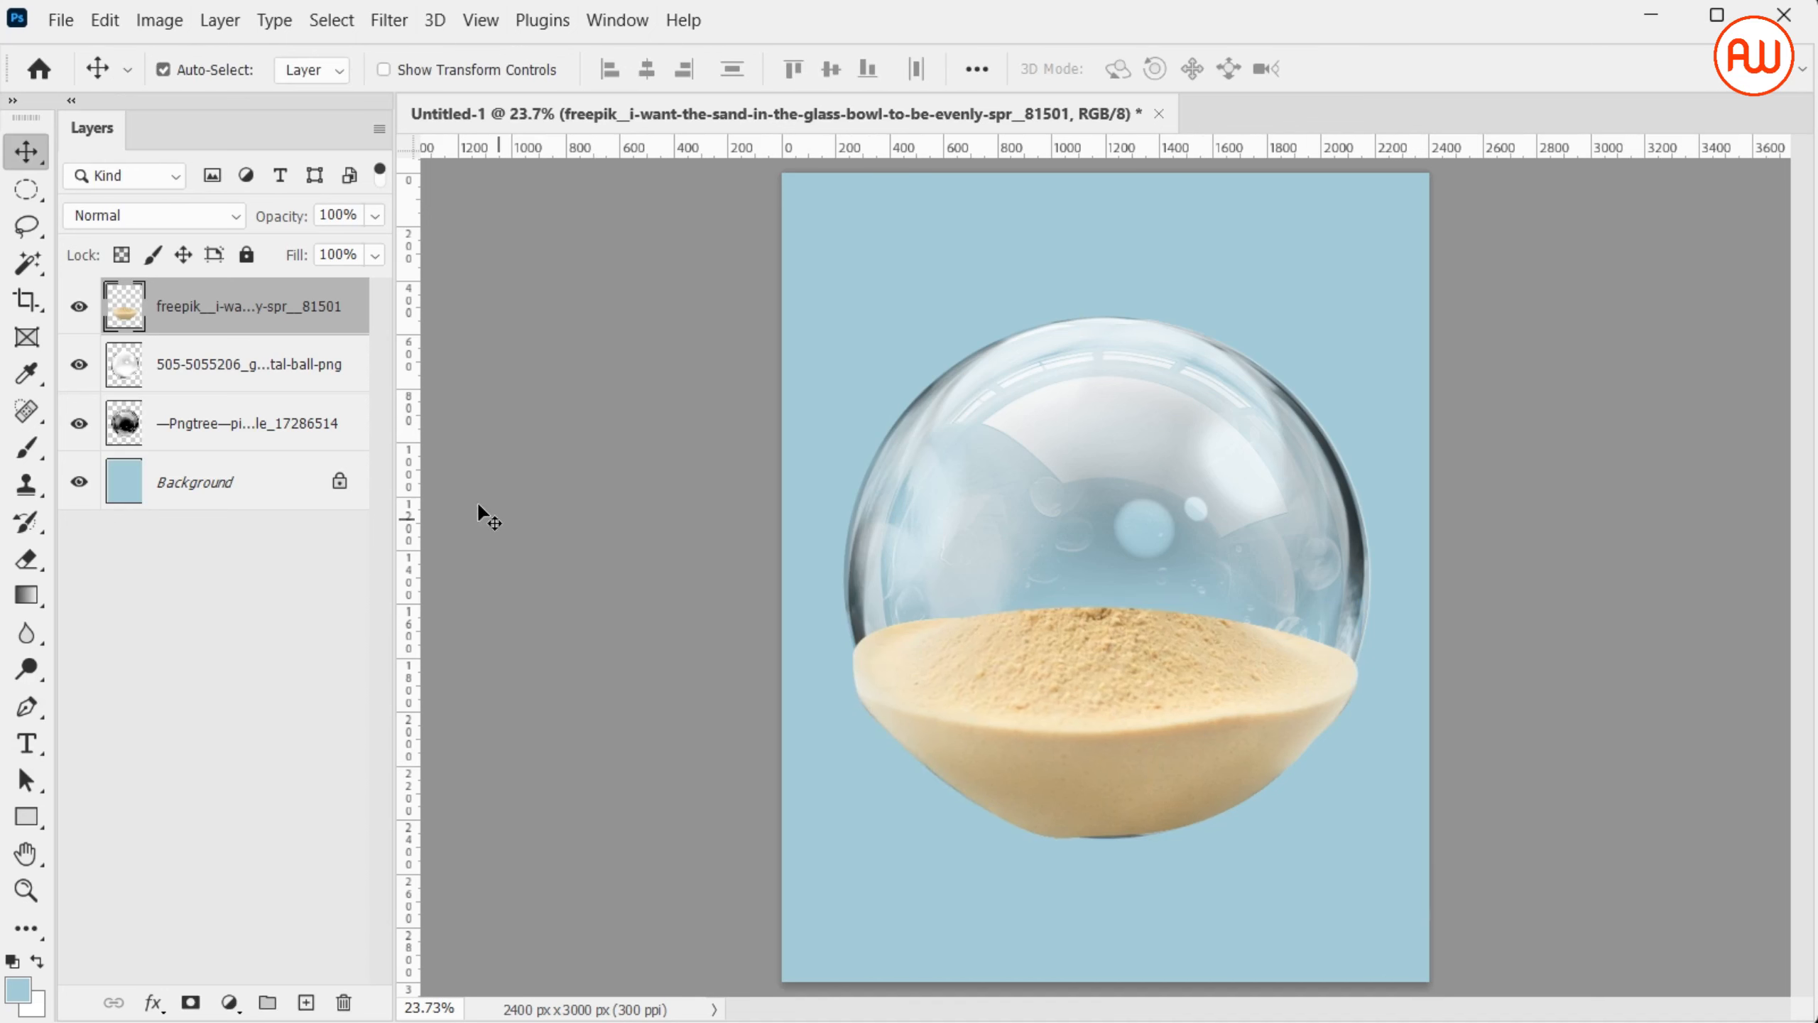
ctrl+click(135, 366)
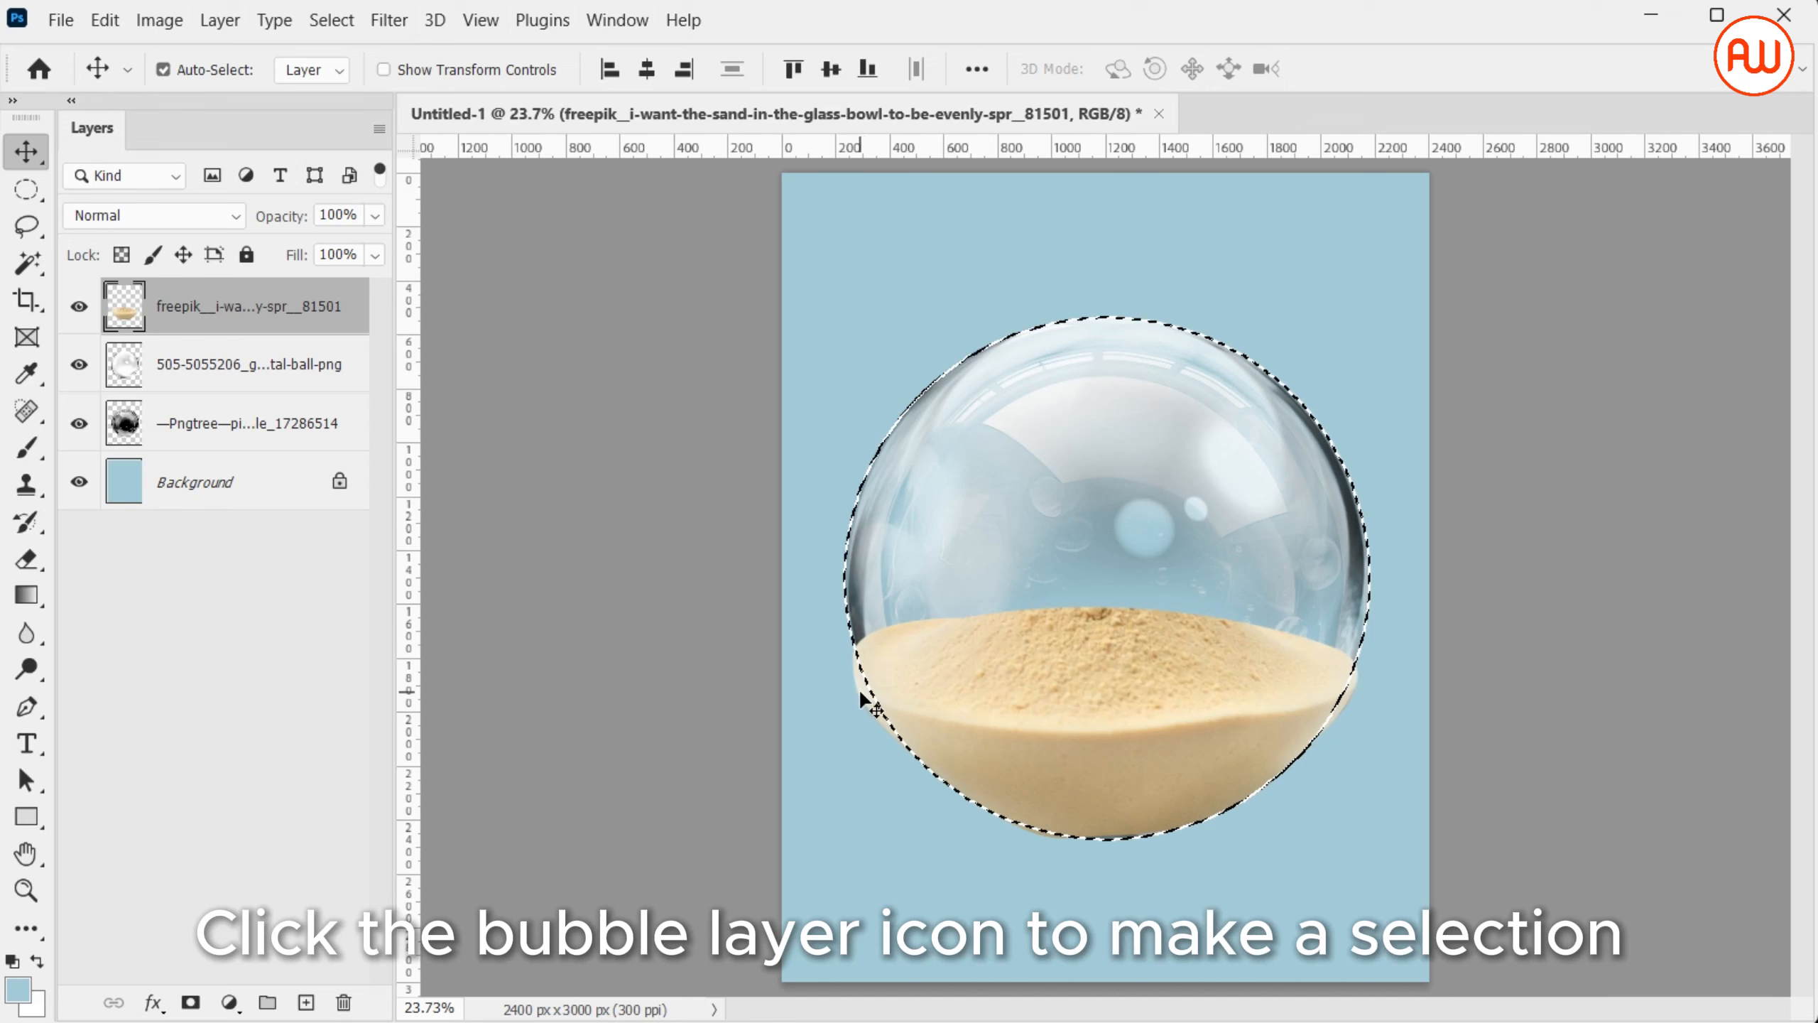
key(ctrl+shift+i)
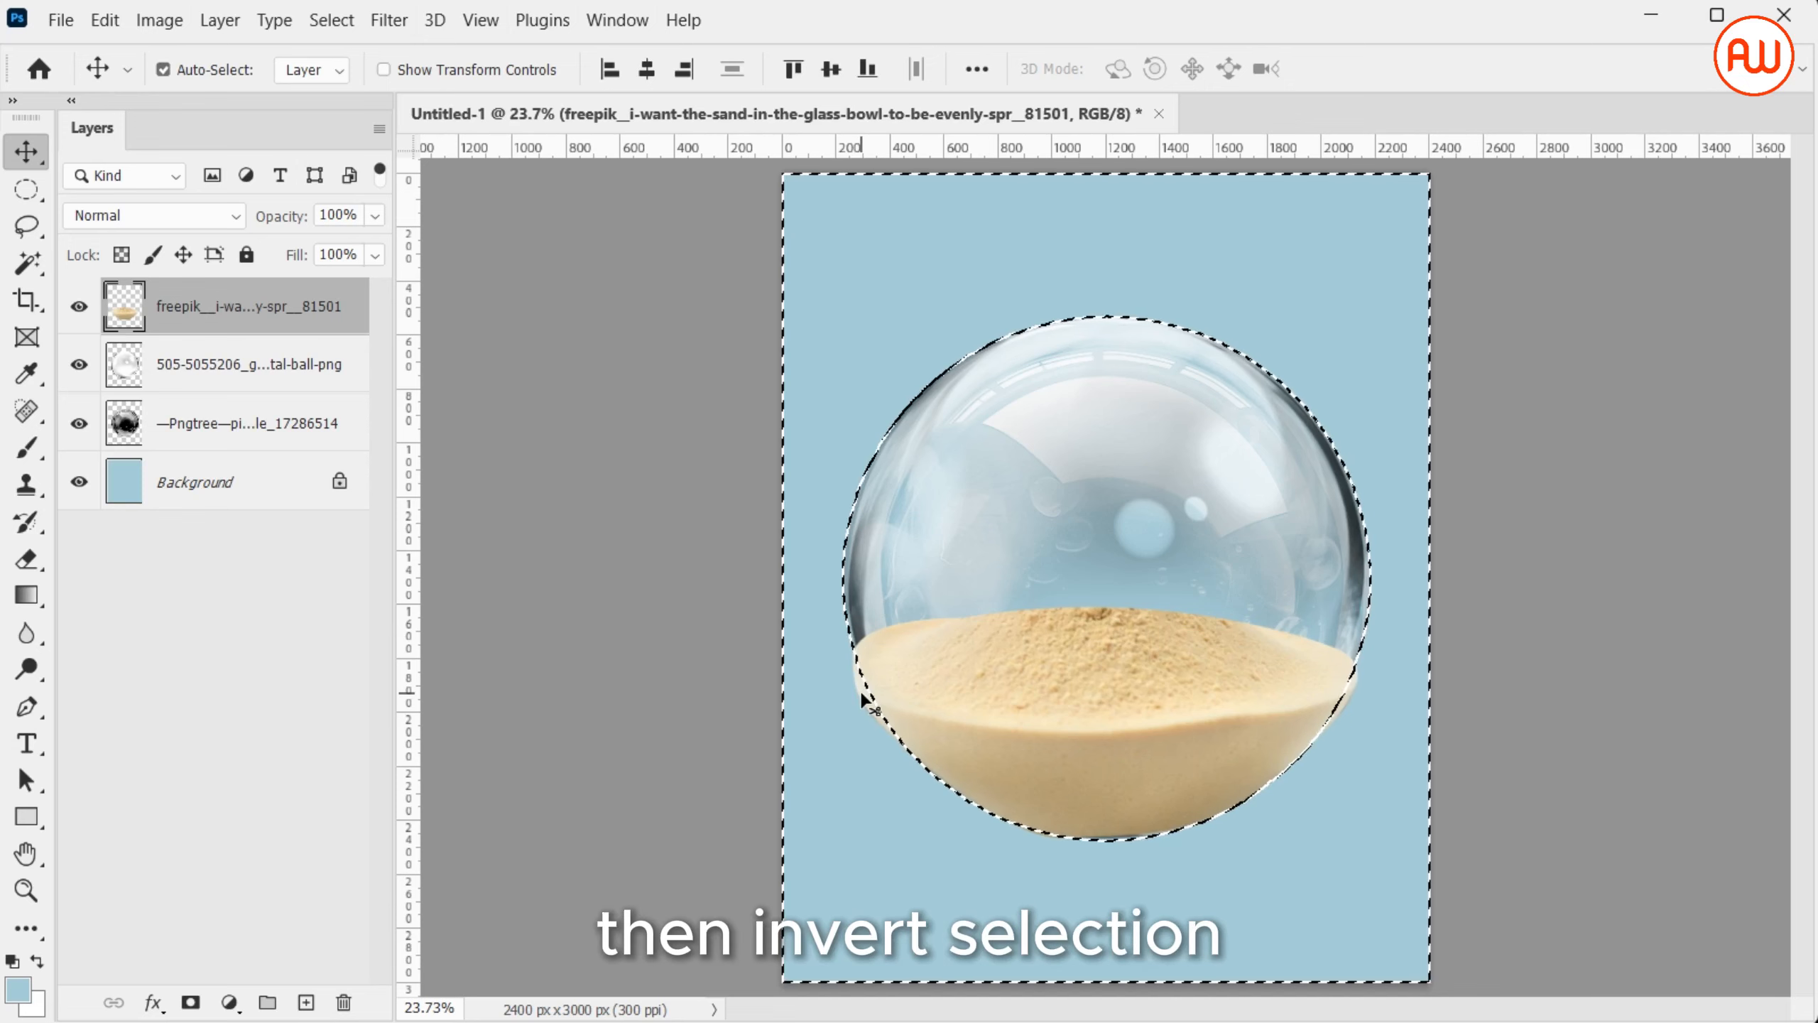
key(Delete)
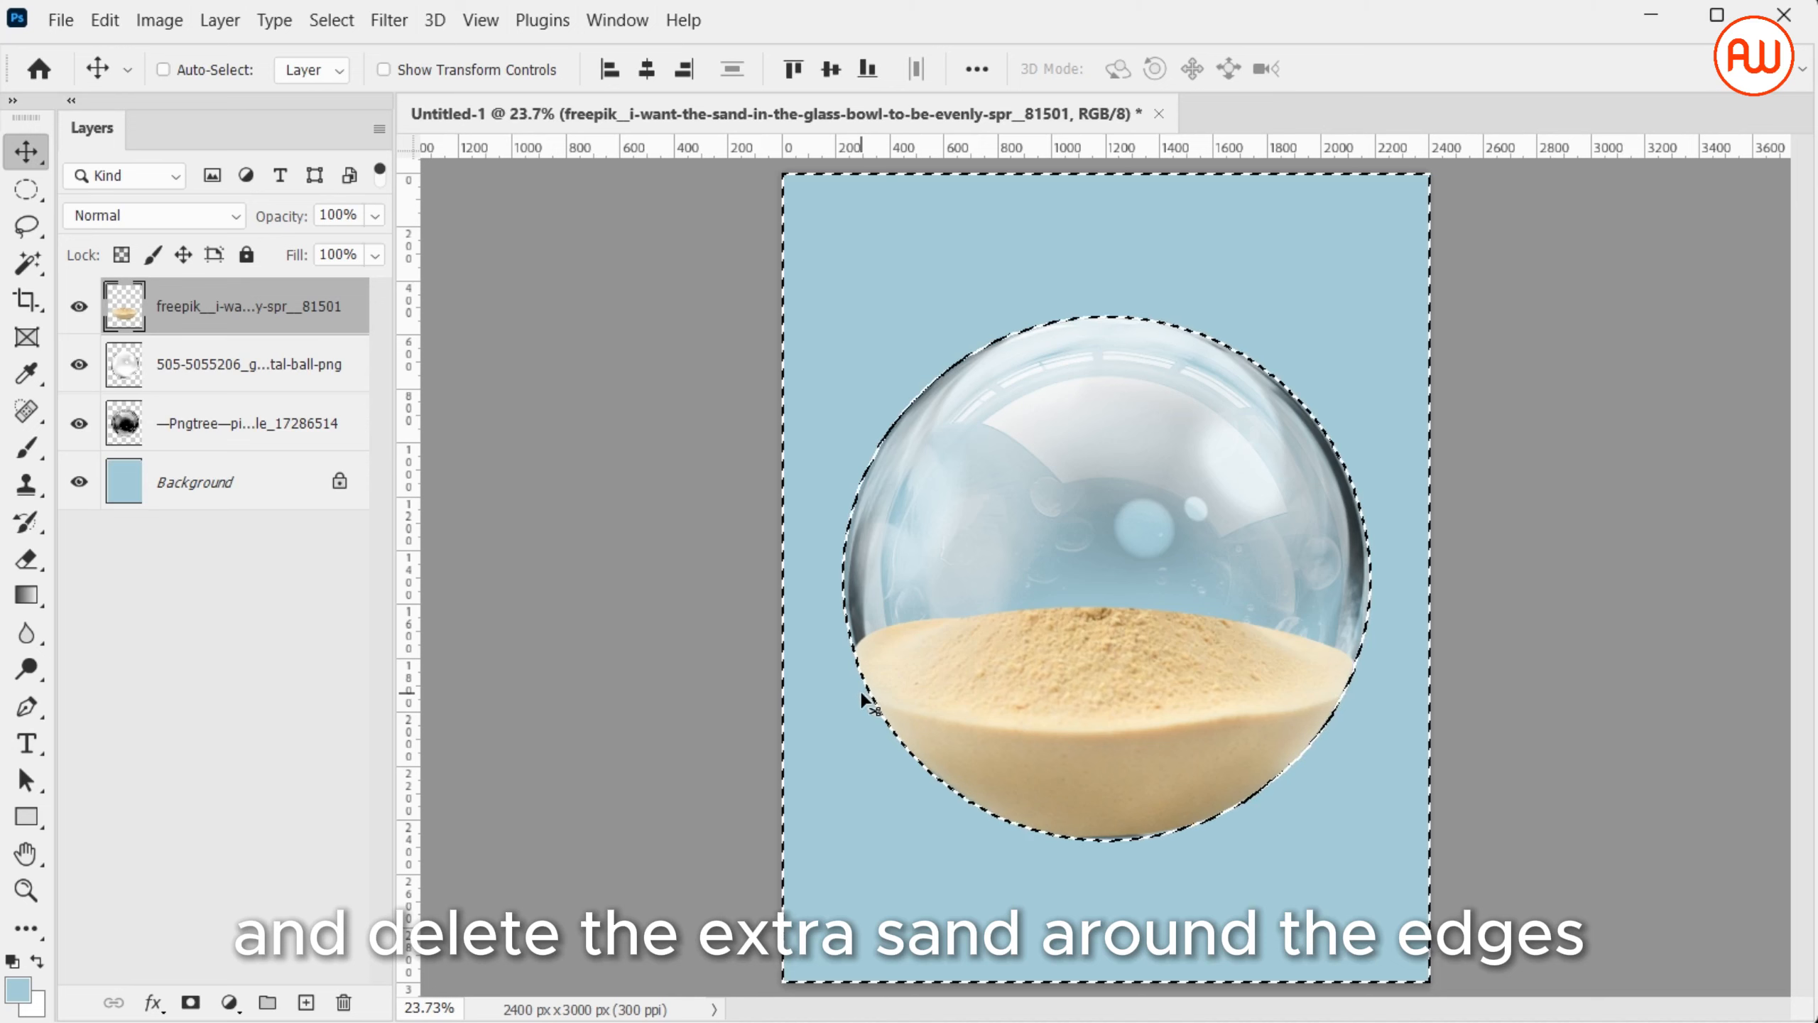
key(ctrl+d)
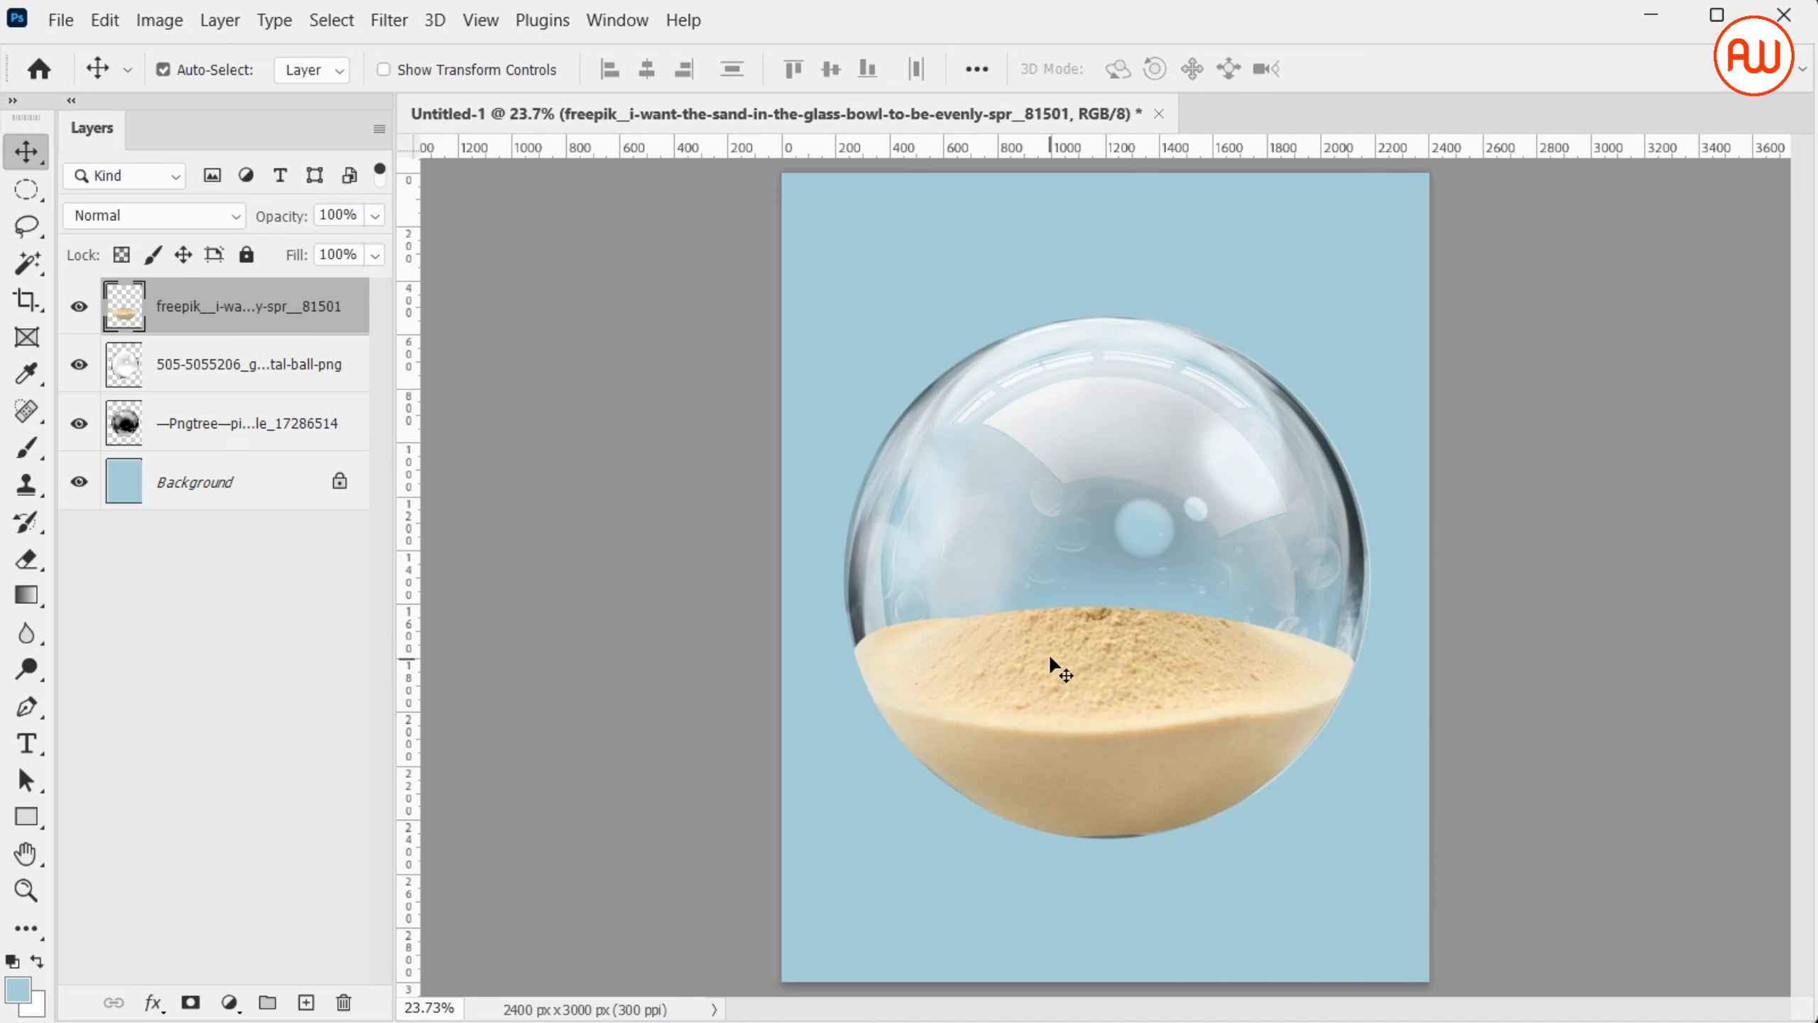
drag(353, 303, 354, 459)
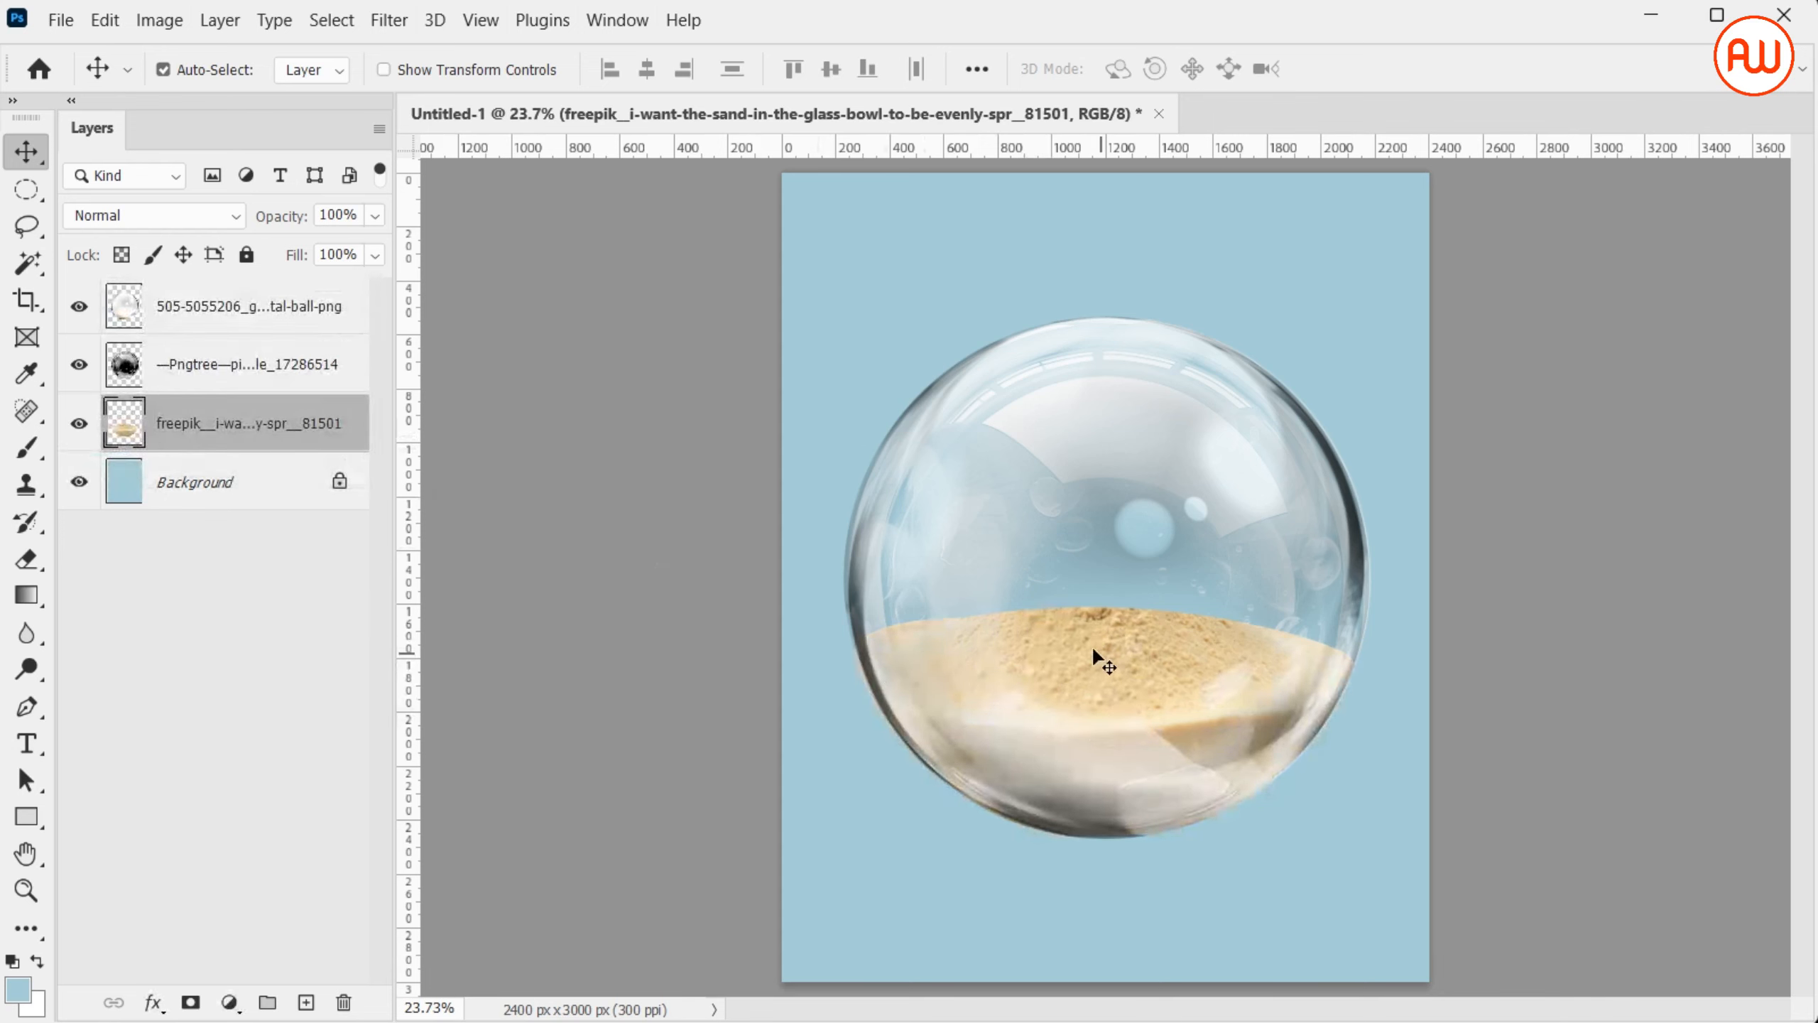
Paste the rippled sand texture above the glass bubble layer and scale it up to cover the bubble's lower half
click(1116, 775)
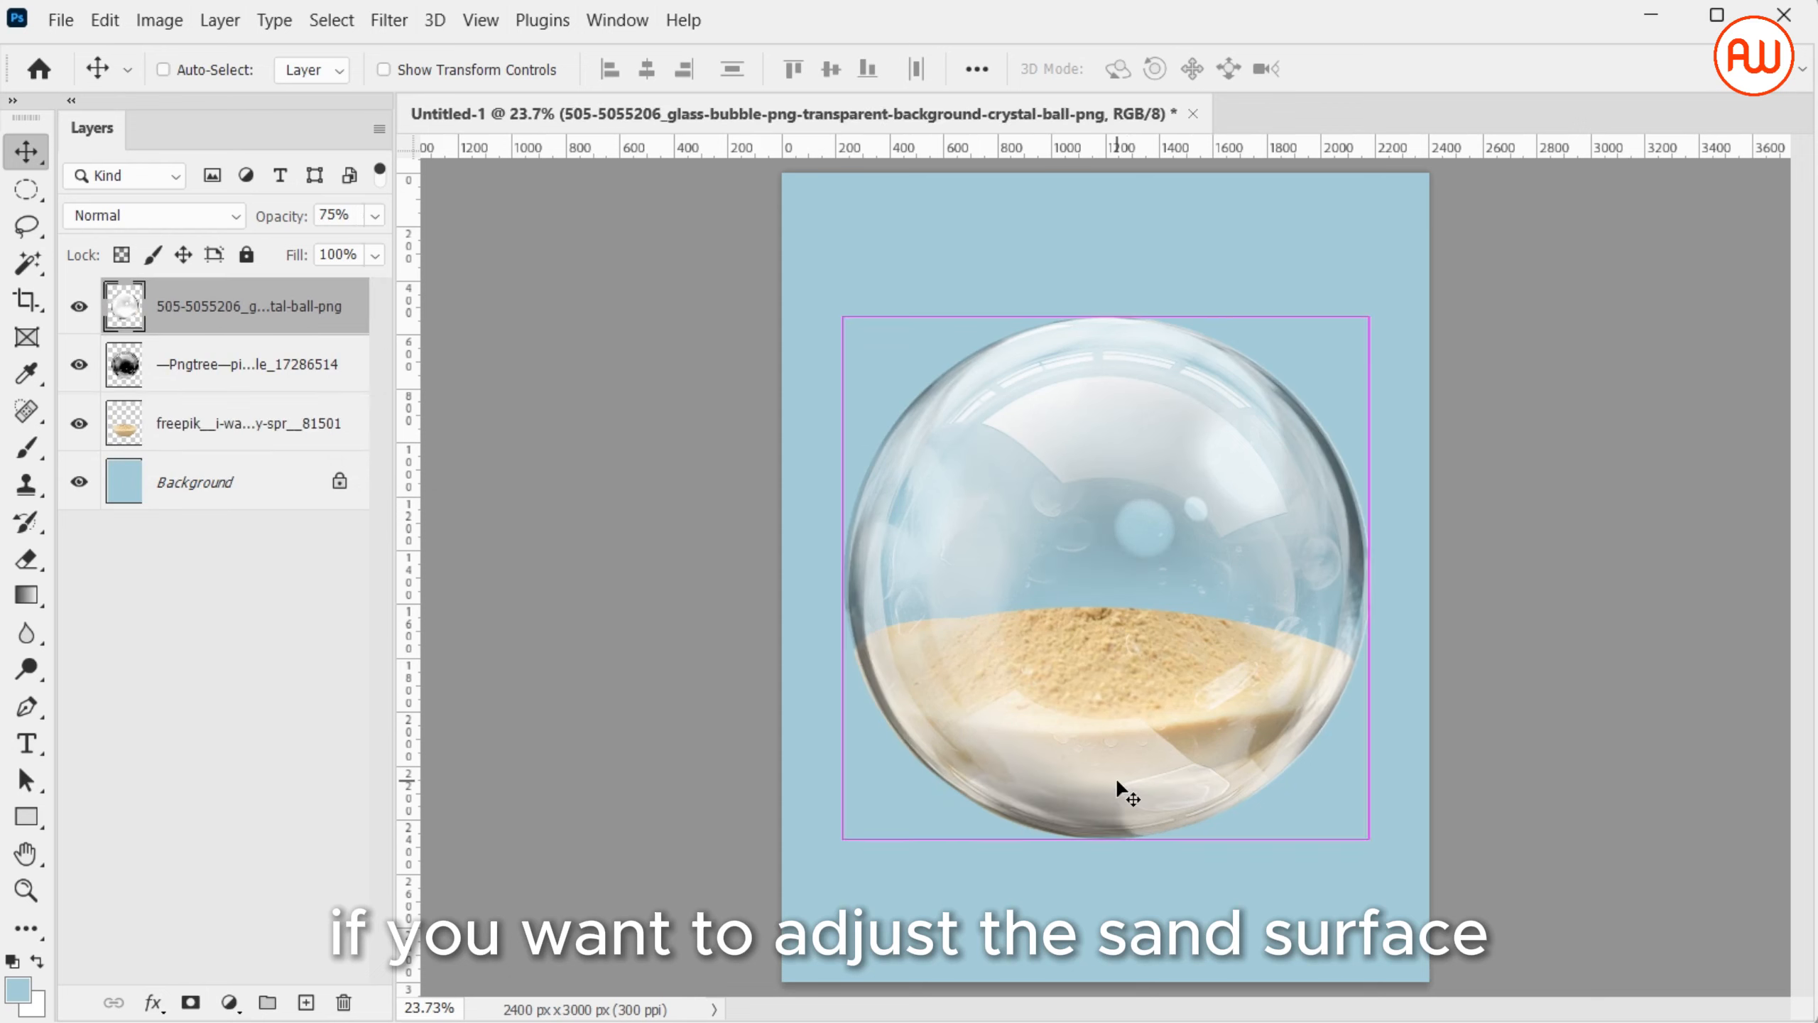
key(ctrl+v)
key(ctrl+t)
drag(1108, 633, 1120, 701)
drag(1245, 680, 1331, 682)
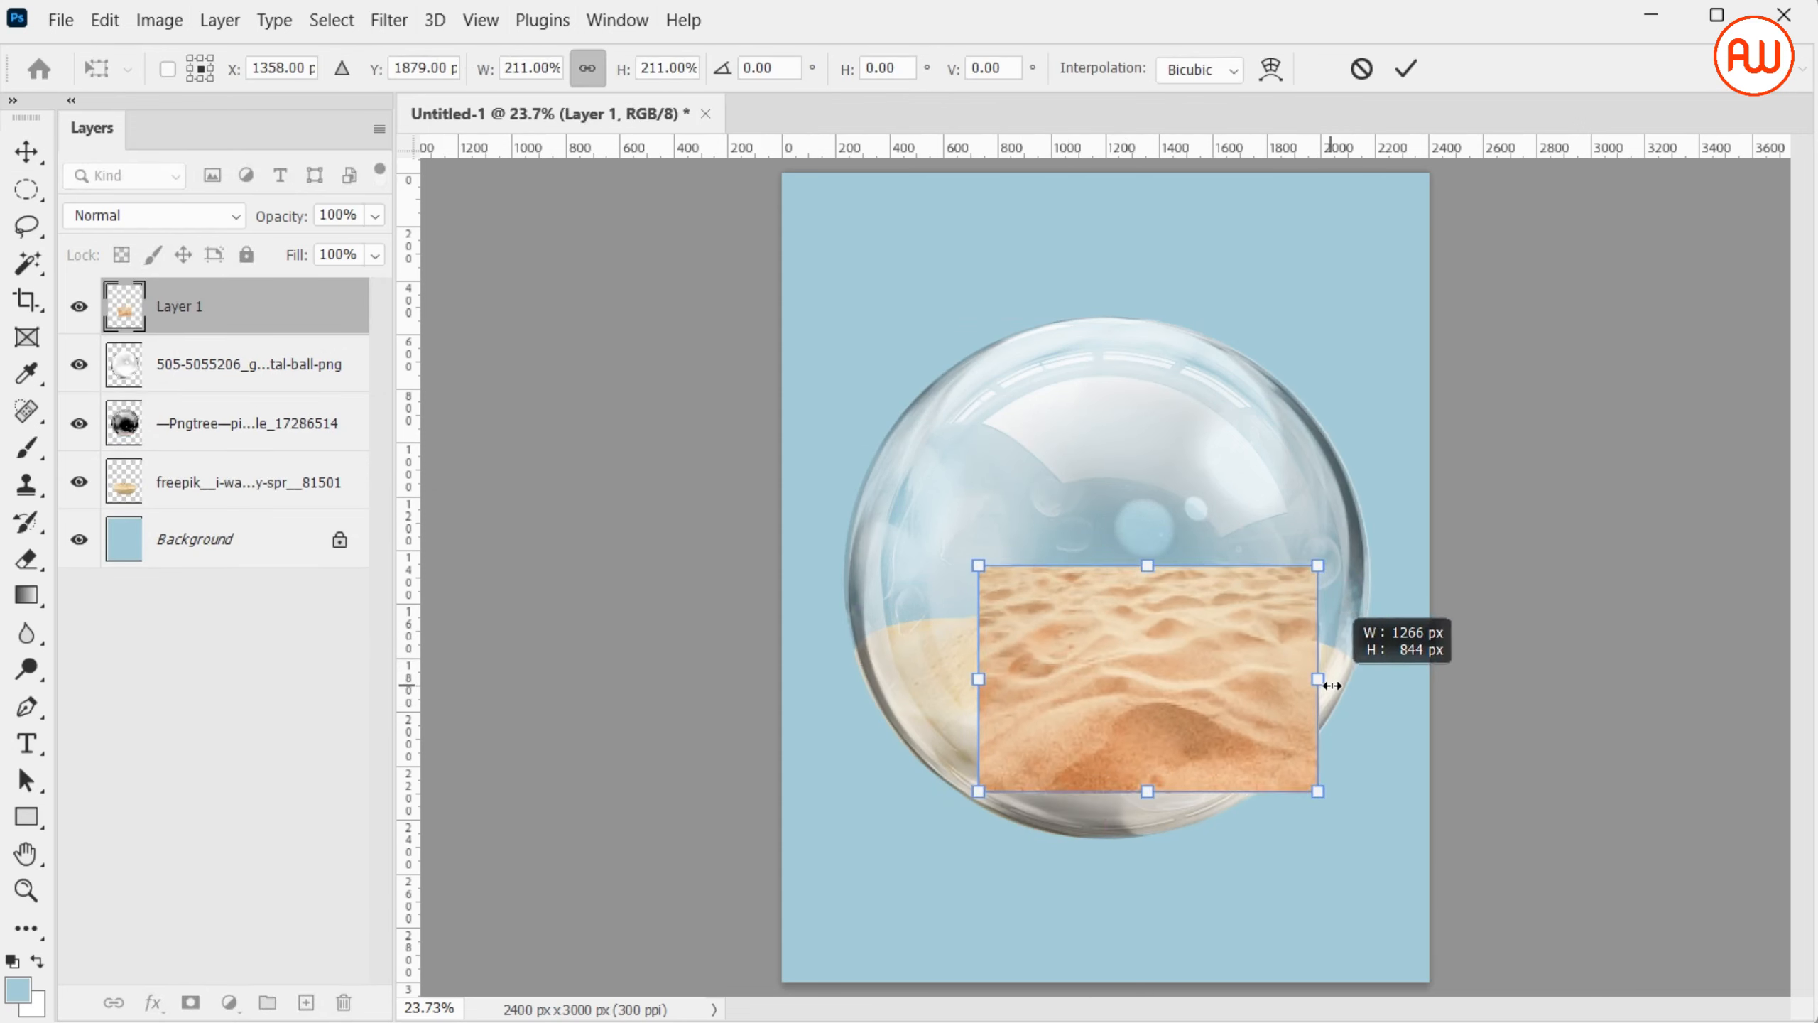
drag(977, 681, 858, 688)
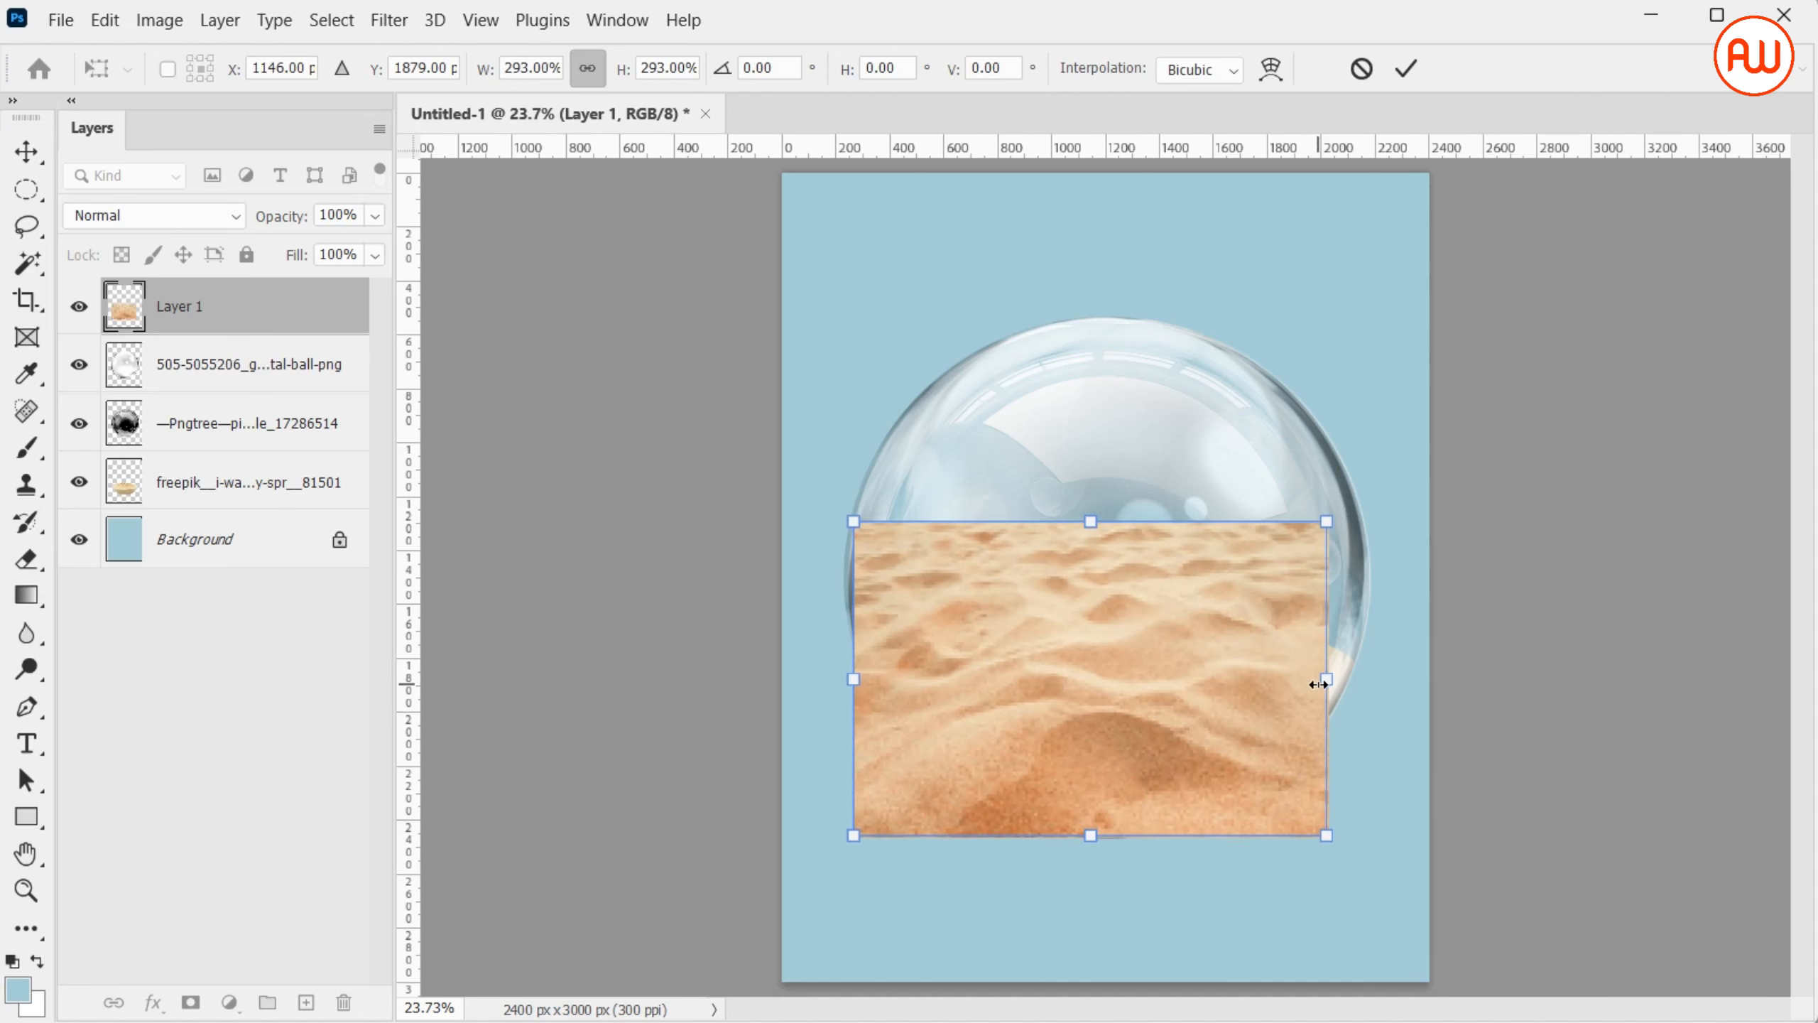
drag(1319, 684, 1345, 684)
key(Return)
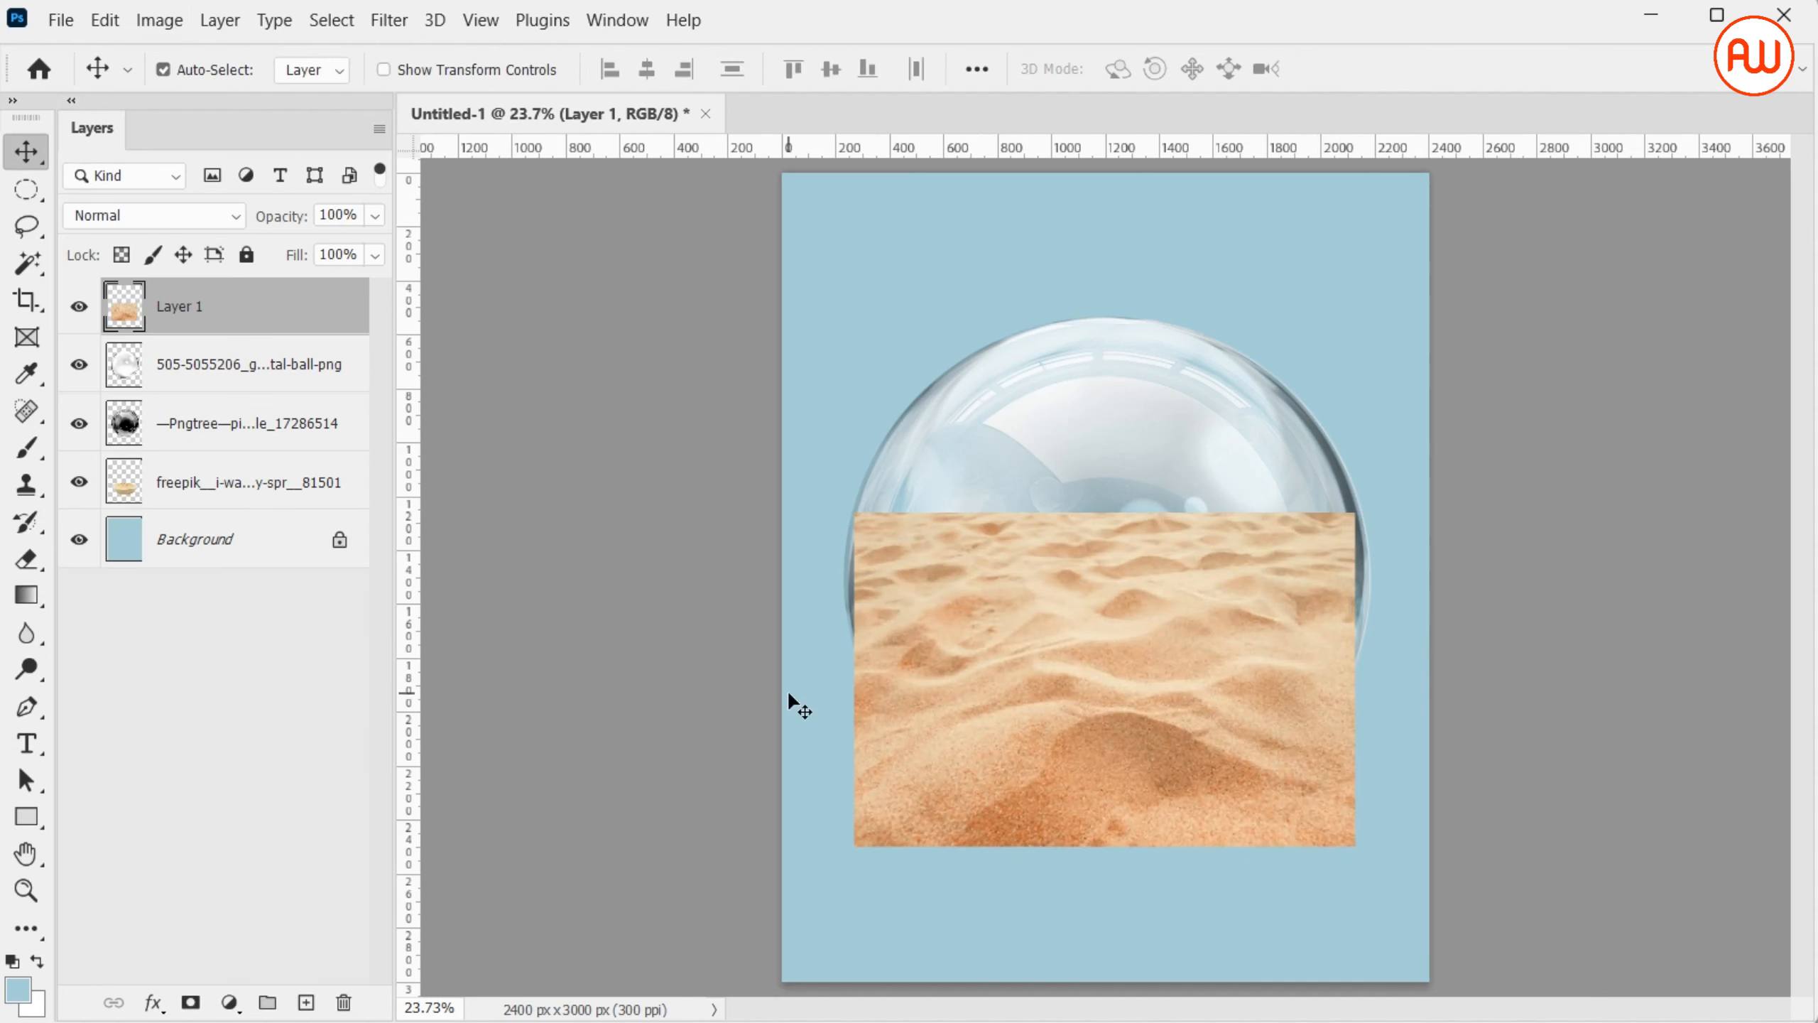
Lower the rippled sand layer's opacity to 37% and draw a wide elliptical selection over the sand surface underneath
click(374, 216)
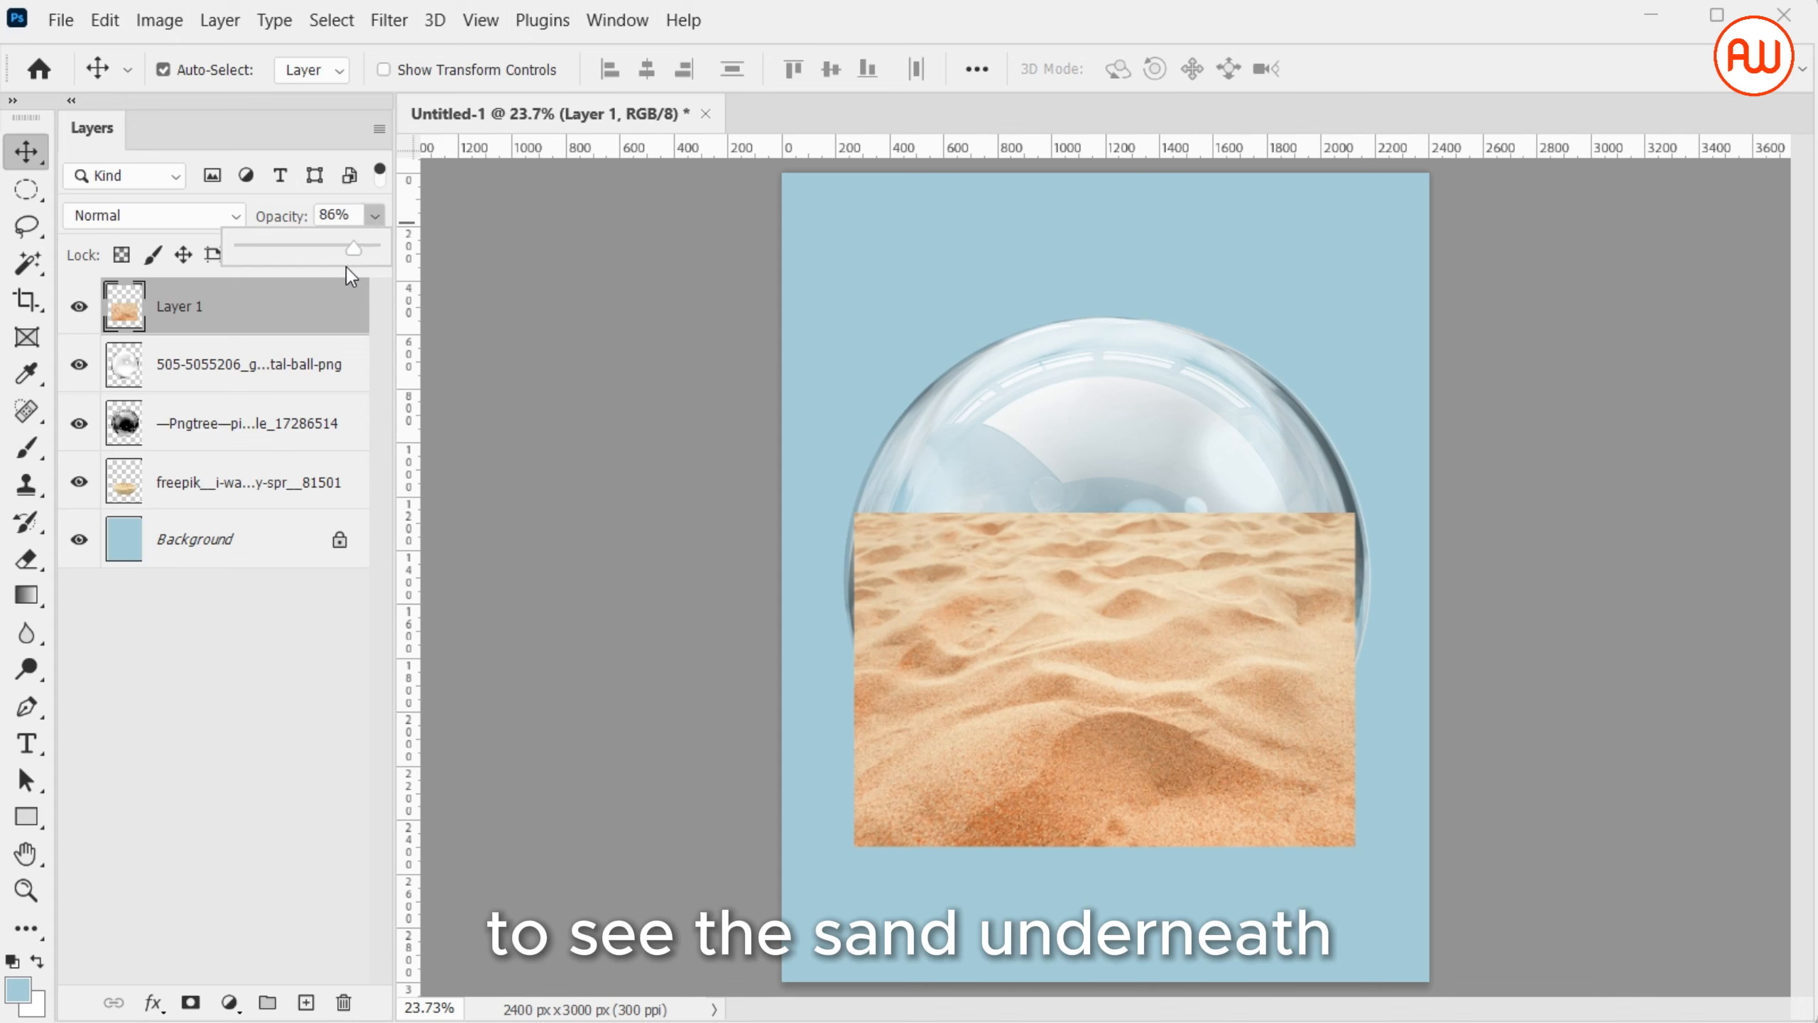
drag(354, 248, 290, 257)
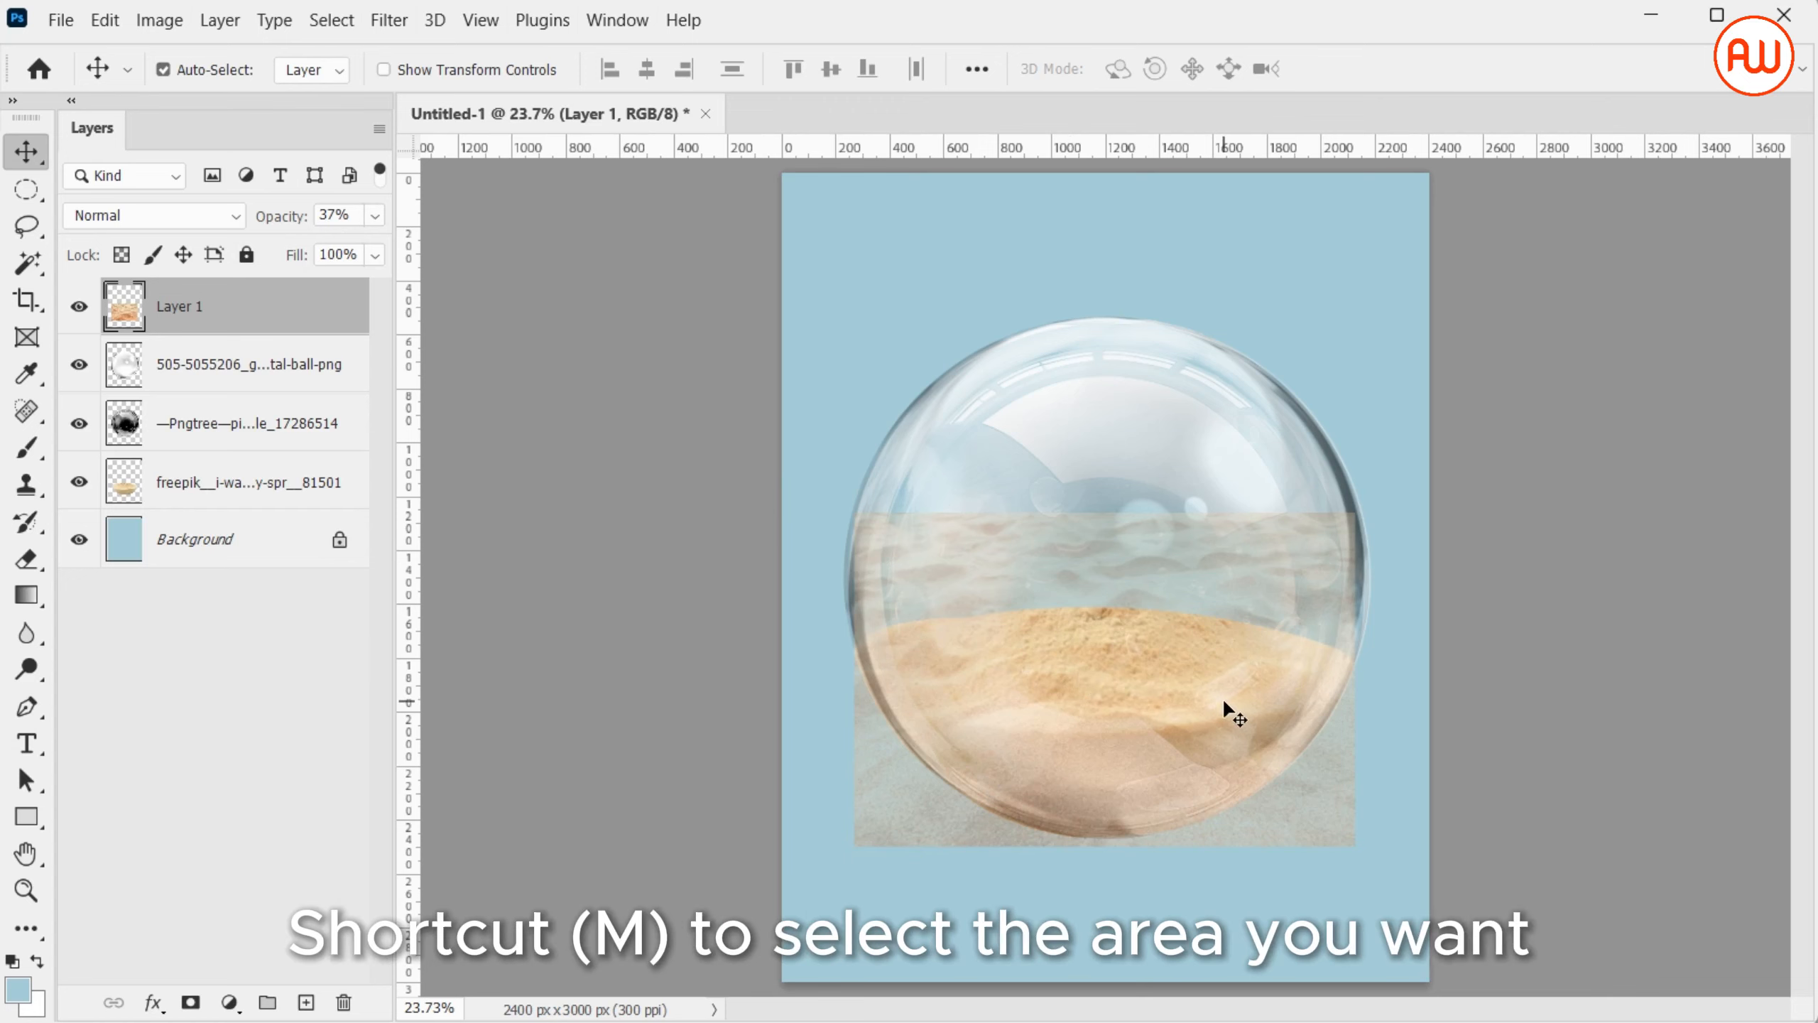
key(m)
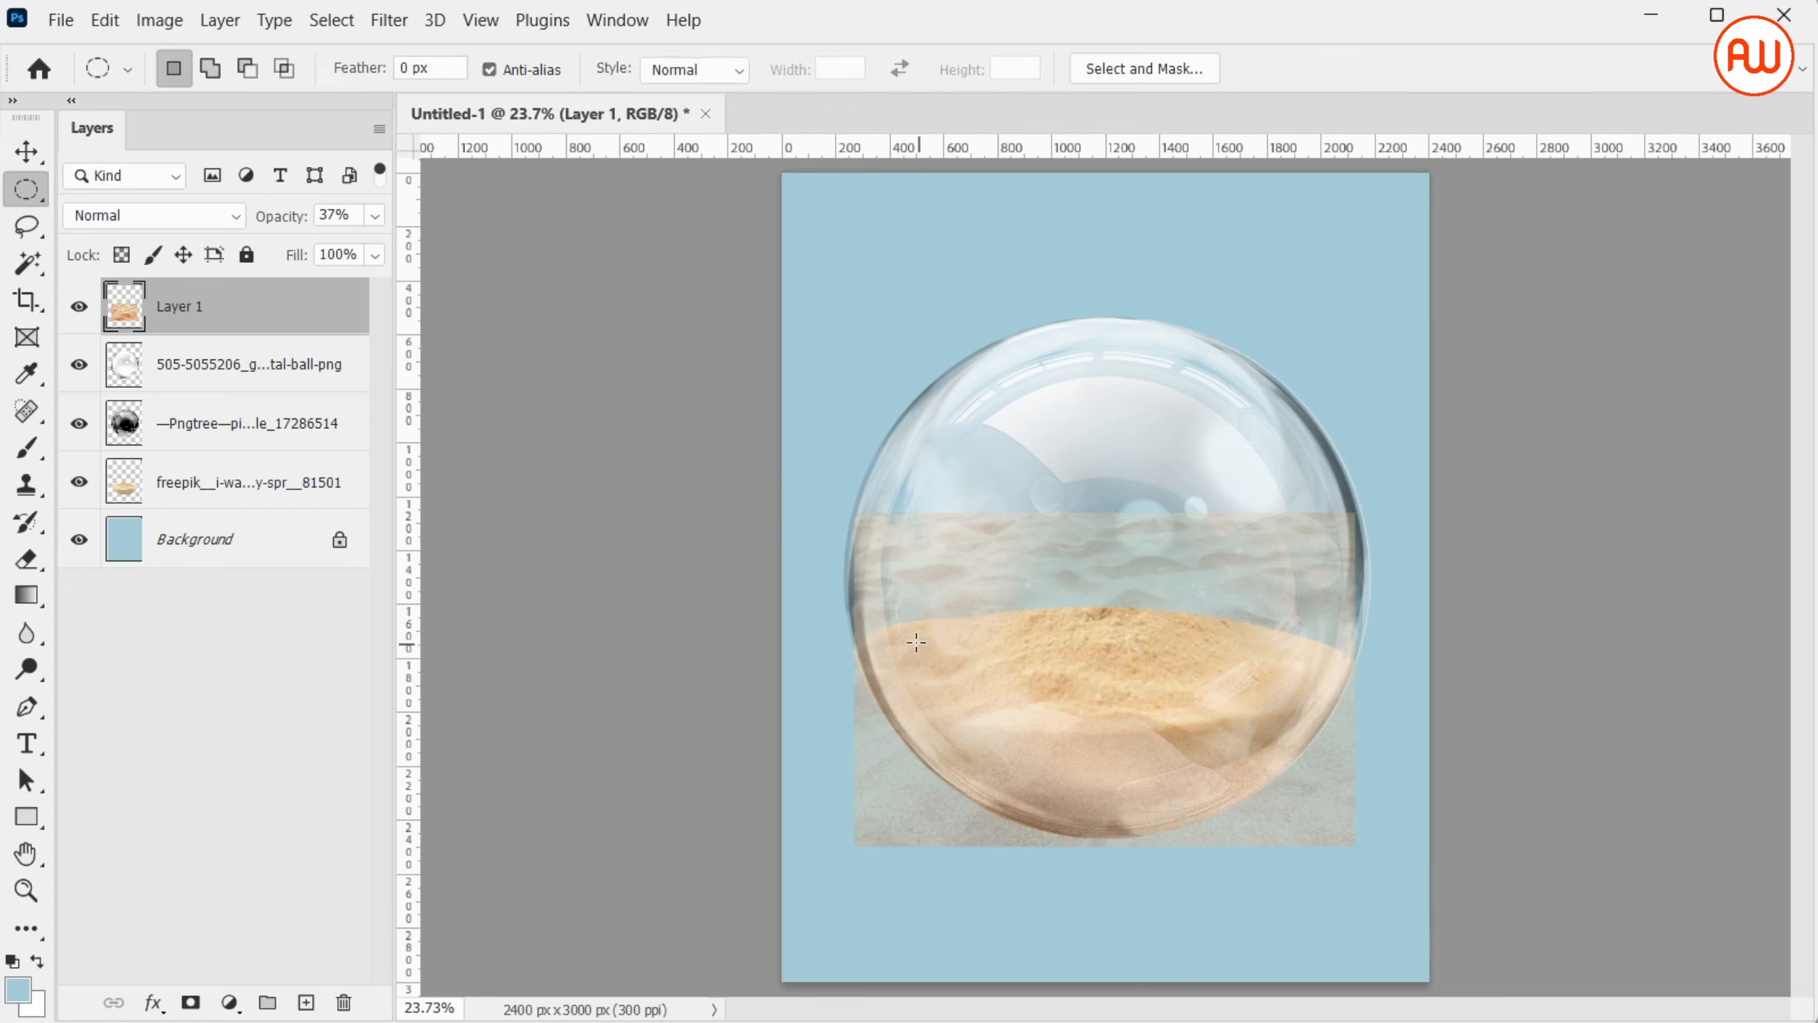
drag(914, 643, 1325, 710)
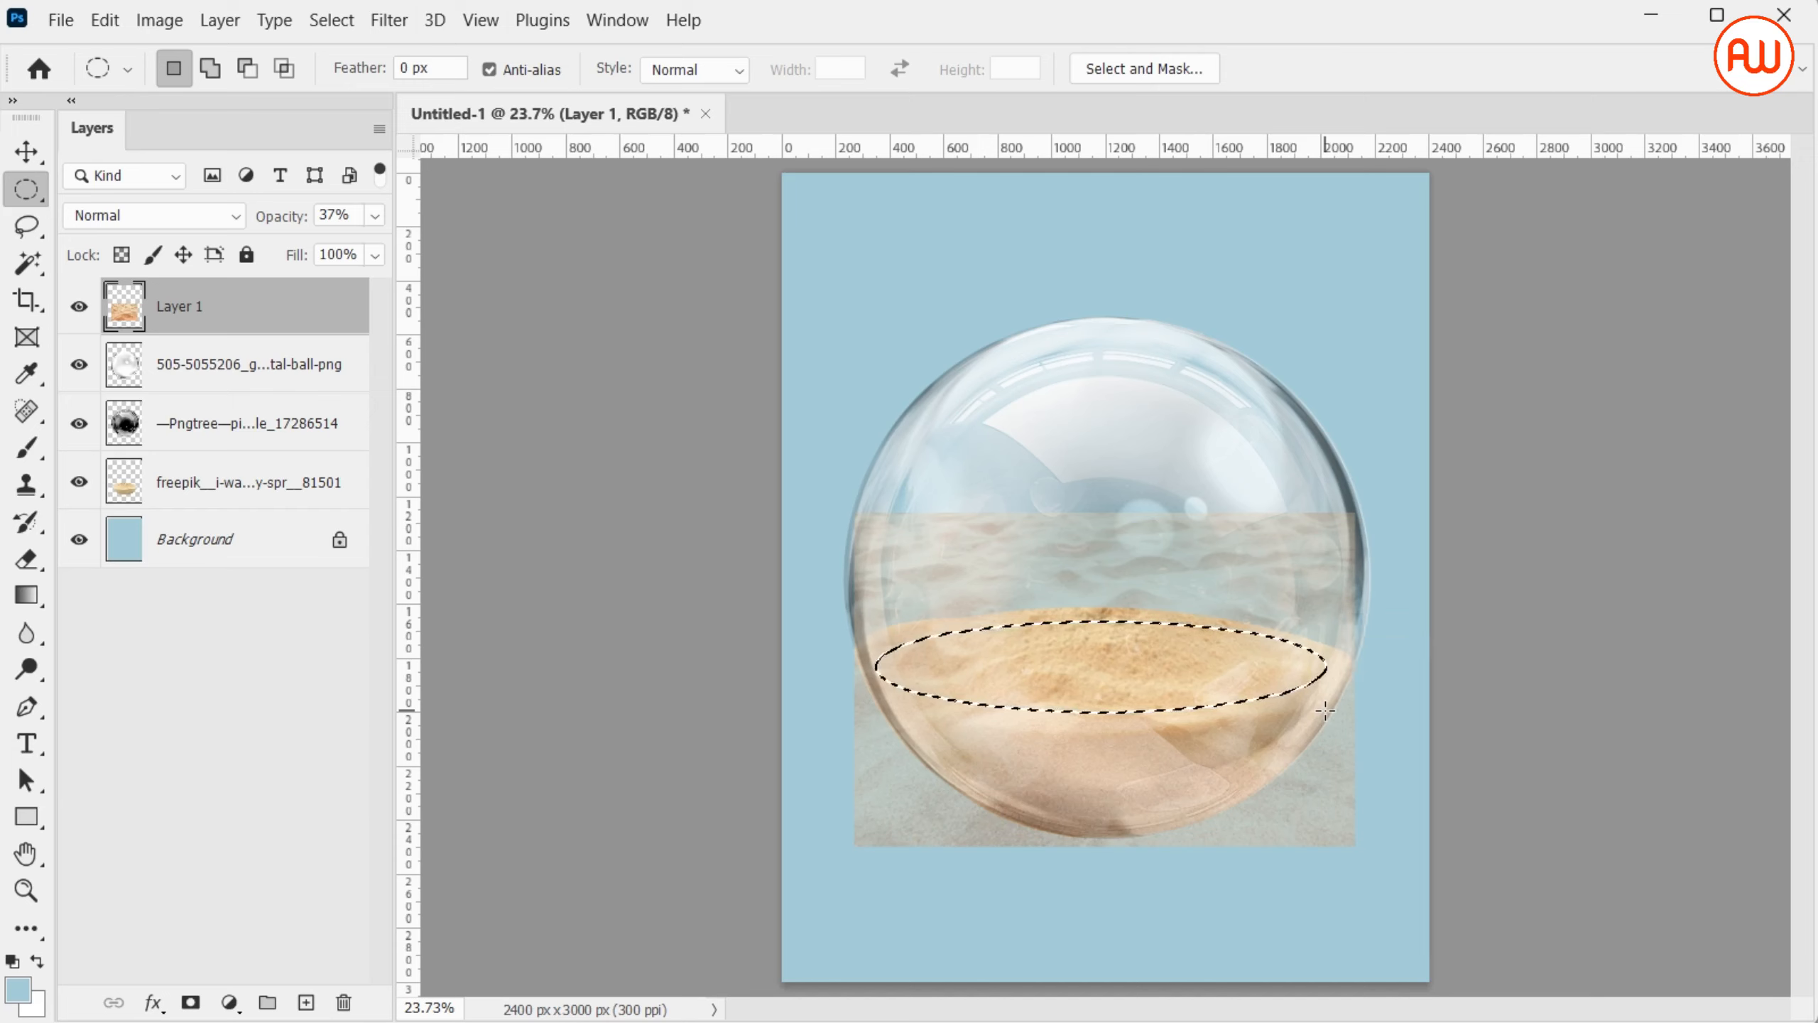
Restore the rippled sand layer's opacity to 100%, delete everything outside the elliptical selection by inverting it, and deselect
click(375, 215)
click(375, 245)
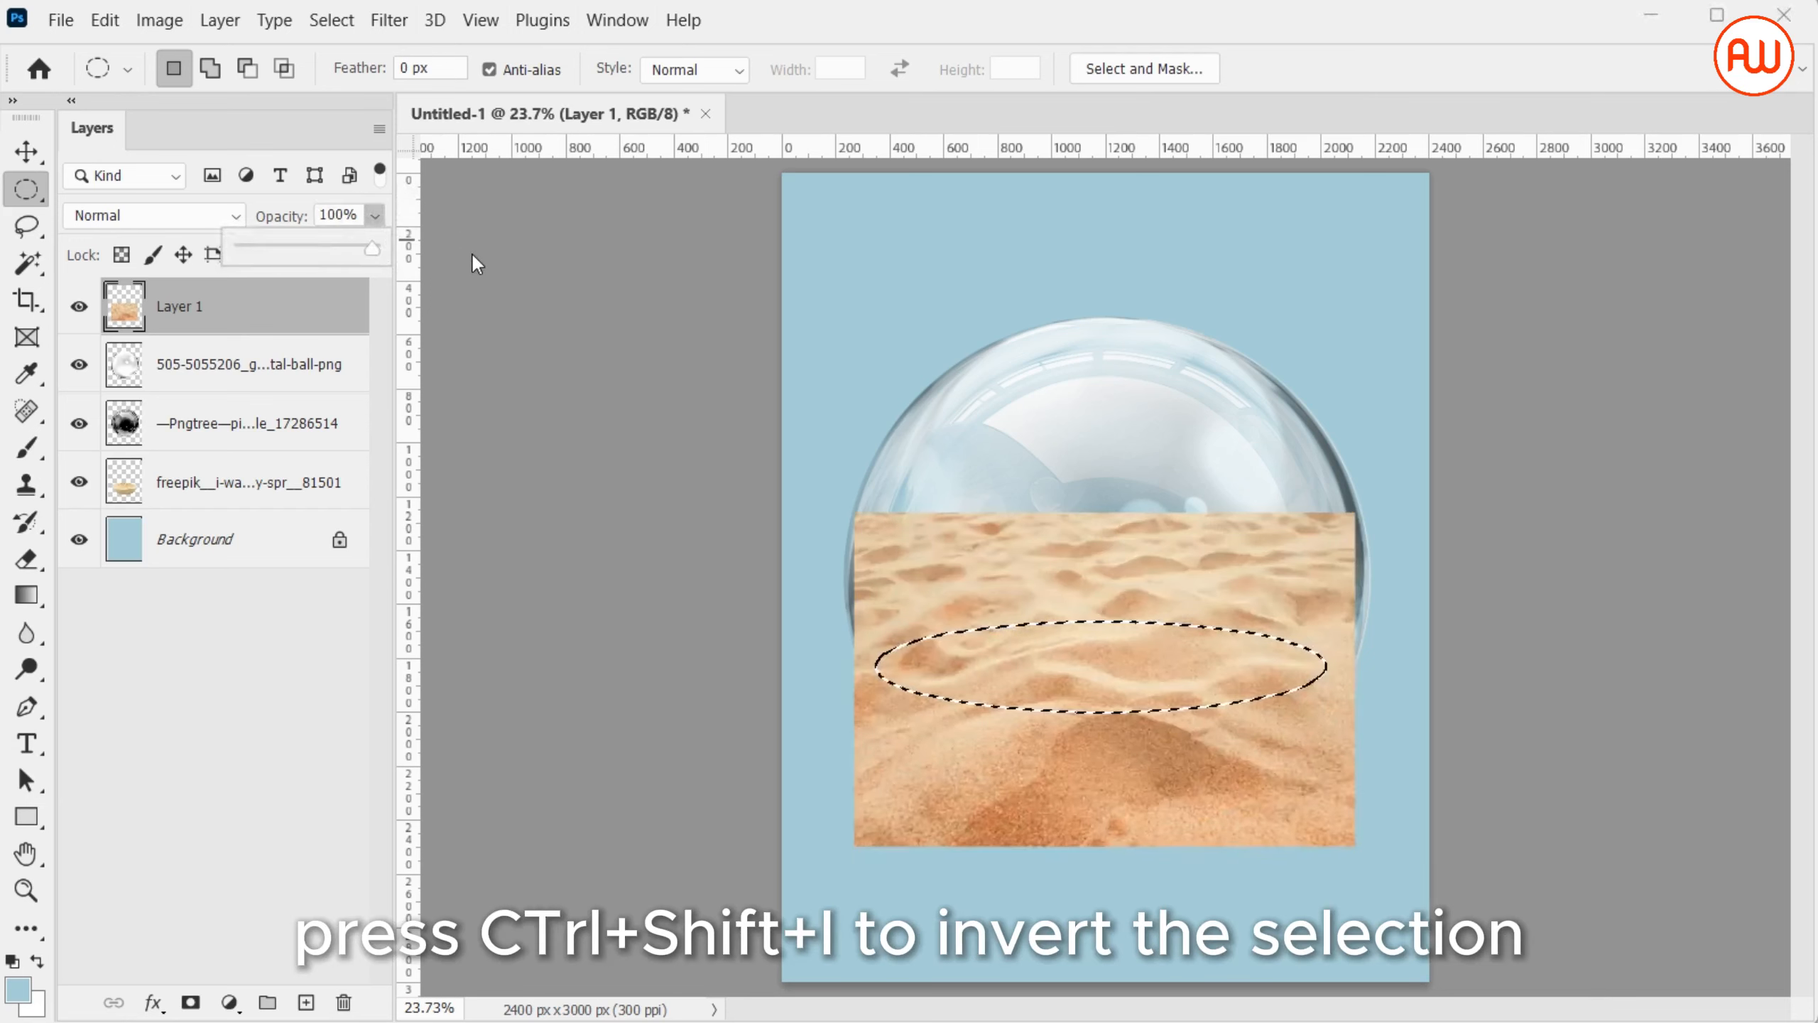
click(994, 599)
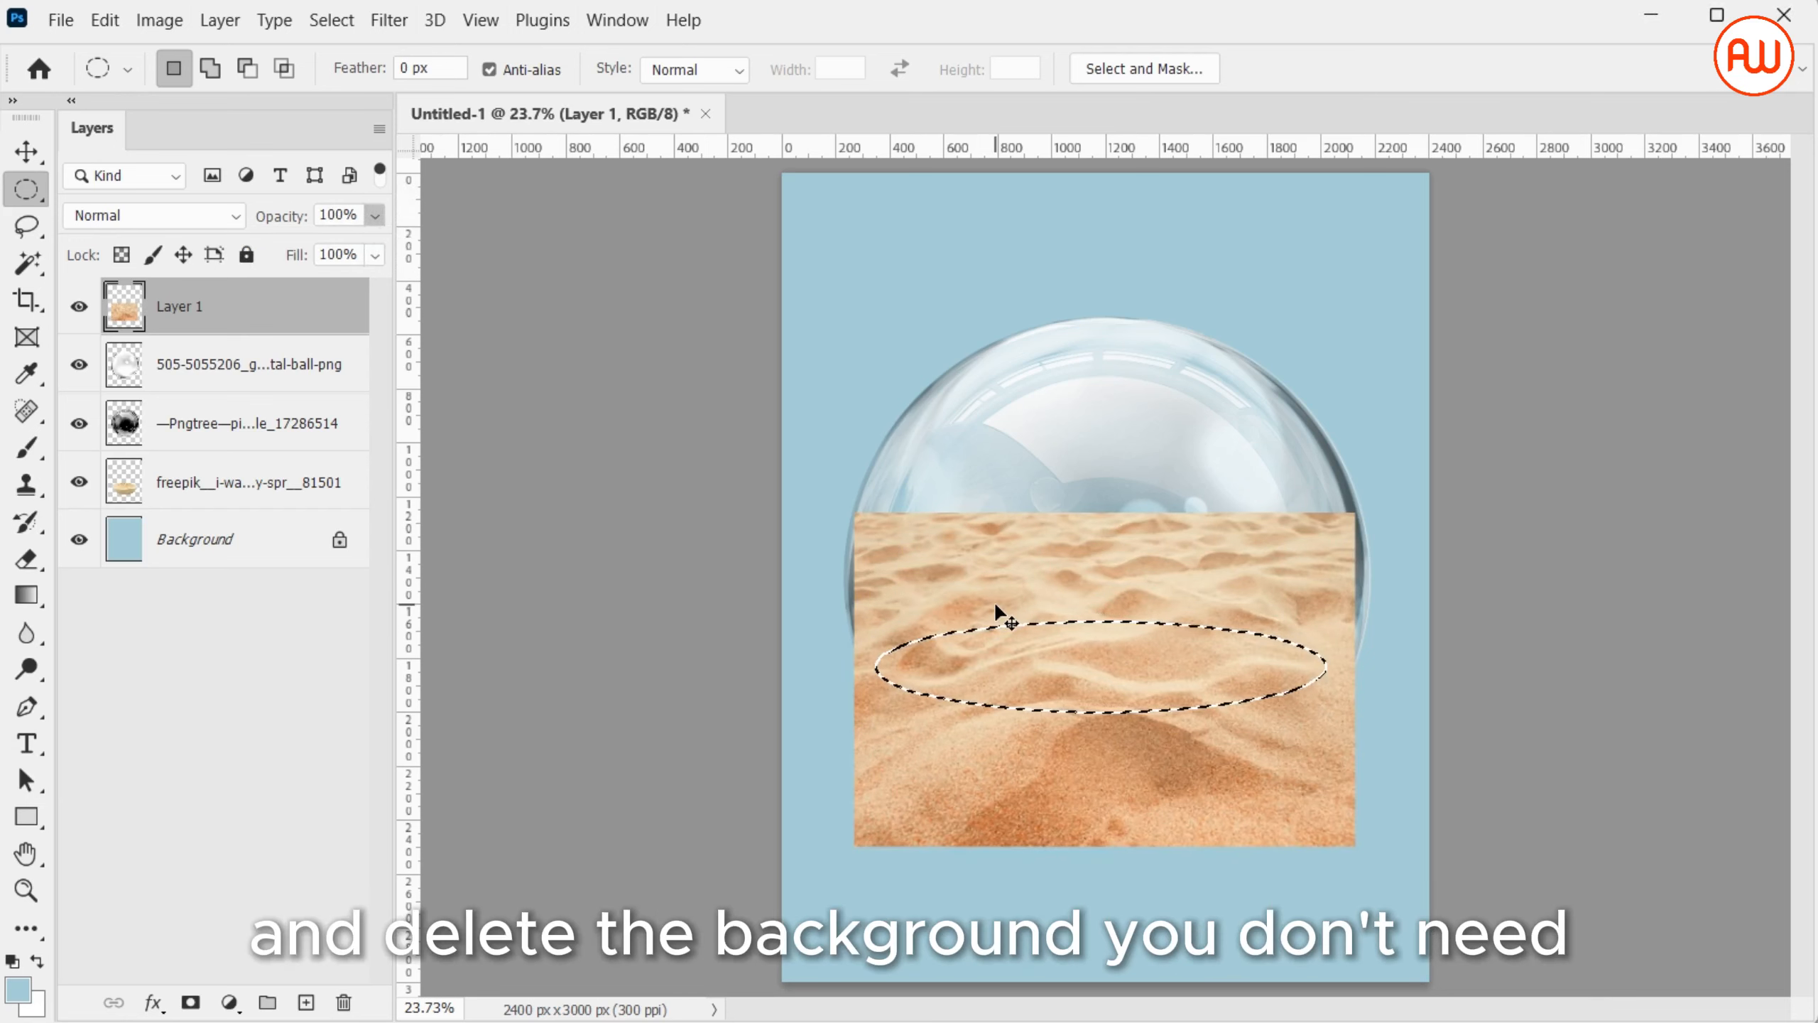
key(ctrl+shift+i)
key(Delete)
key(b)
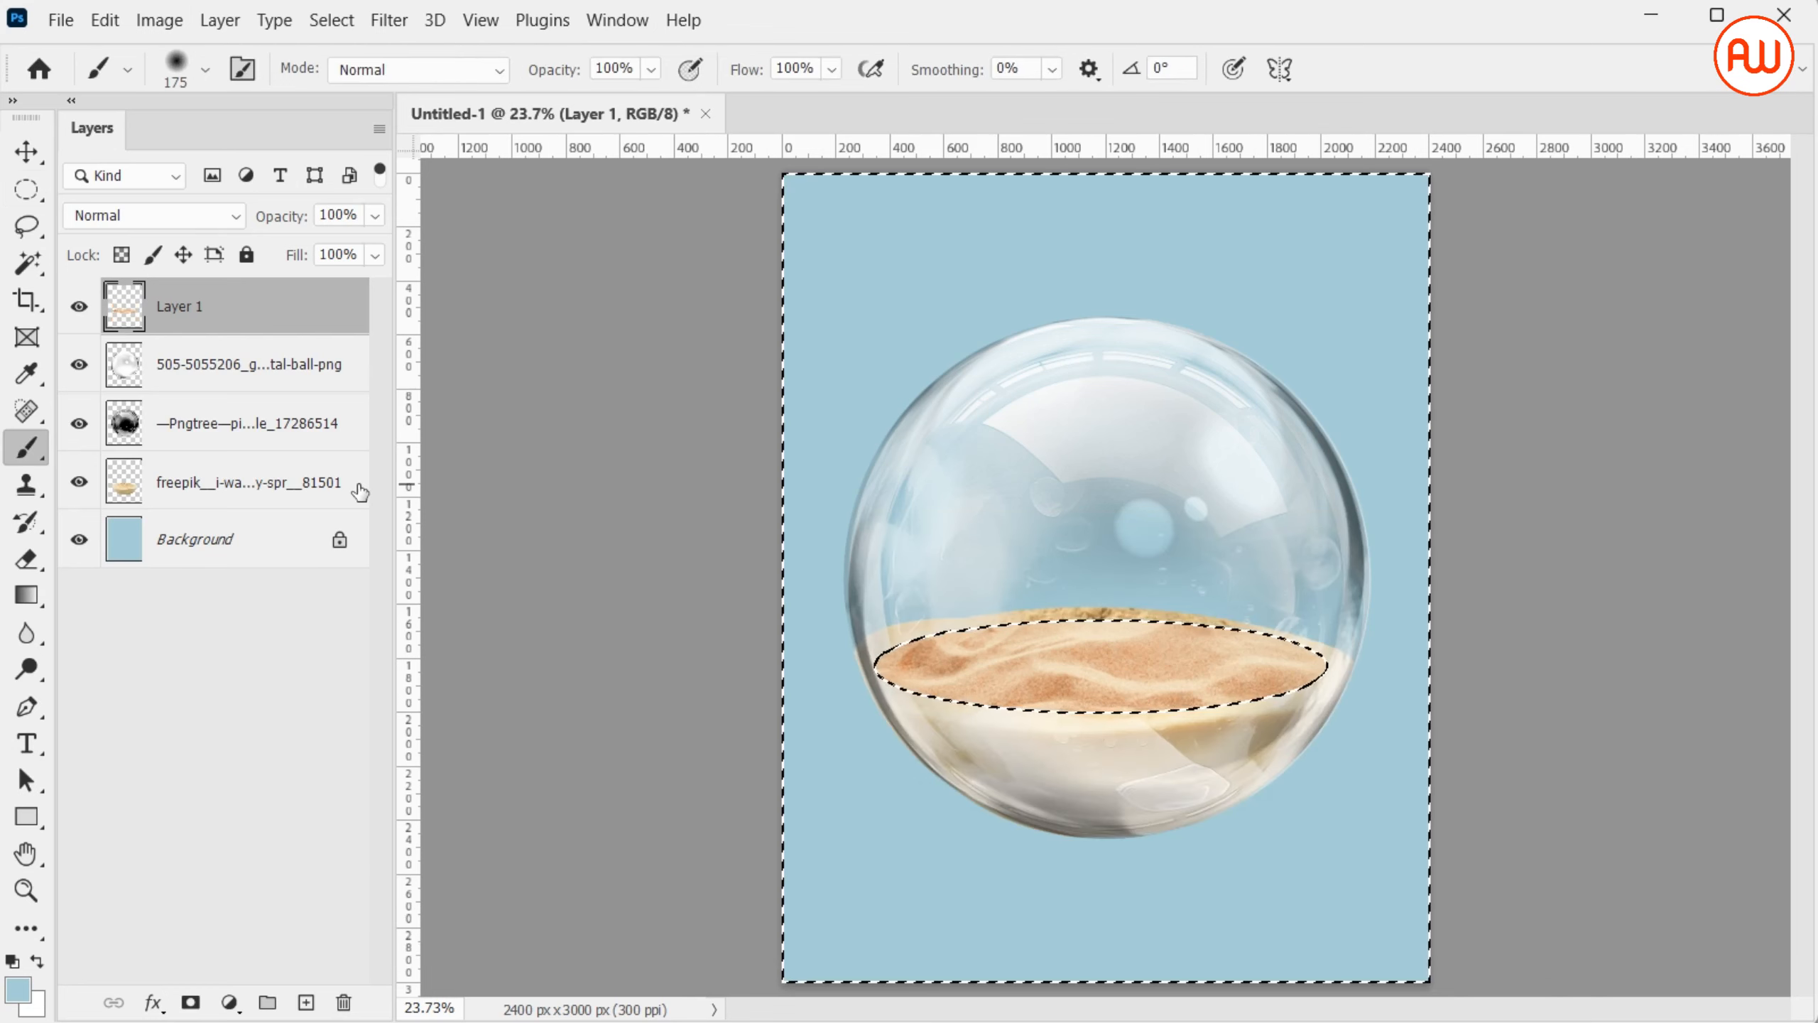
key(ctrl+d)
Stretch the rippled sand ellipse slightly upward and downward with Free Transform to cover the sand's top surface, and apply it
key(ctrl+t)
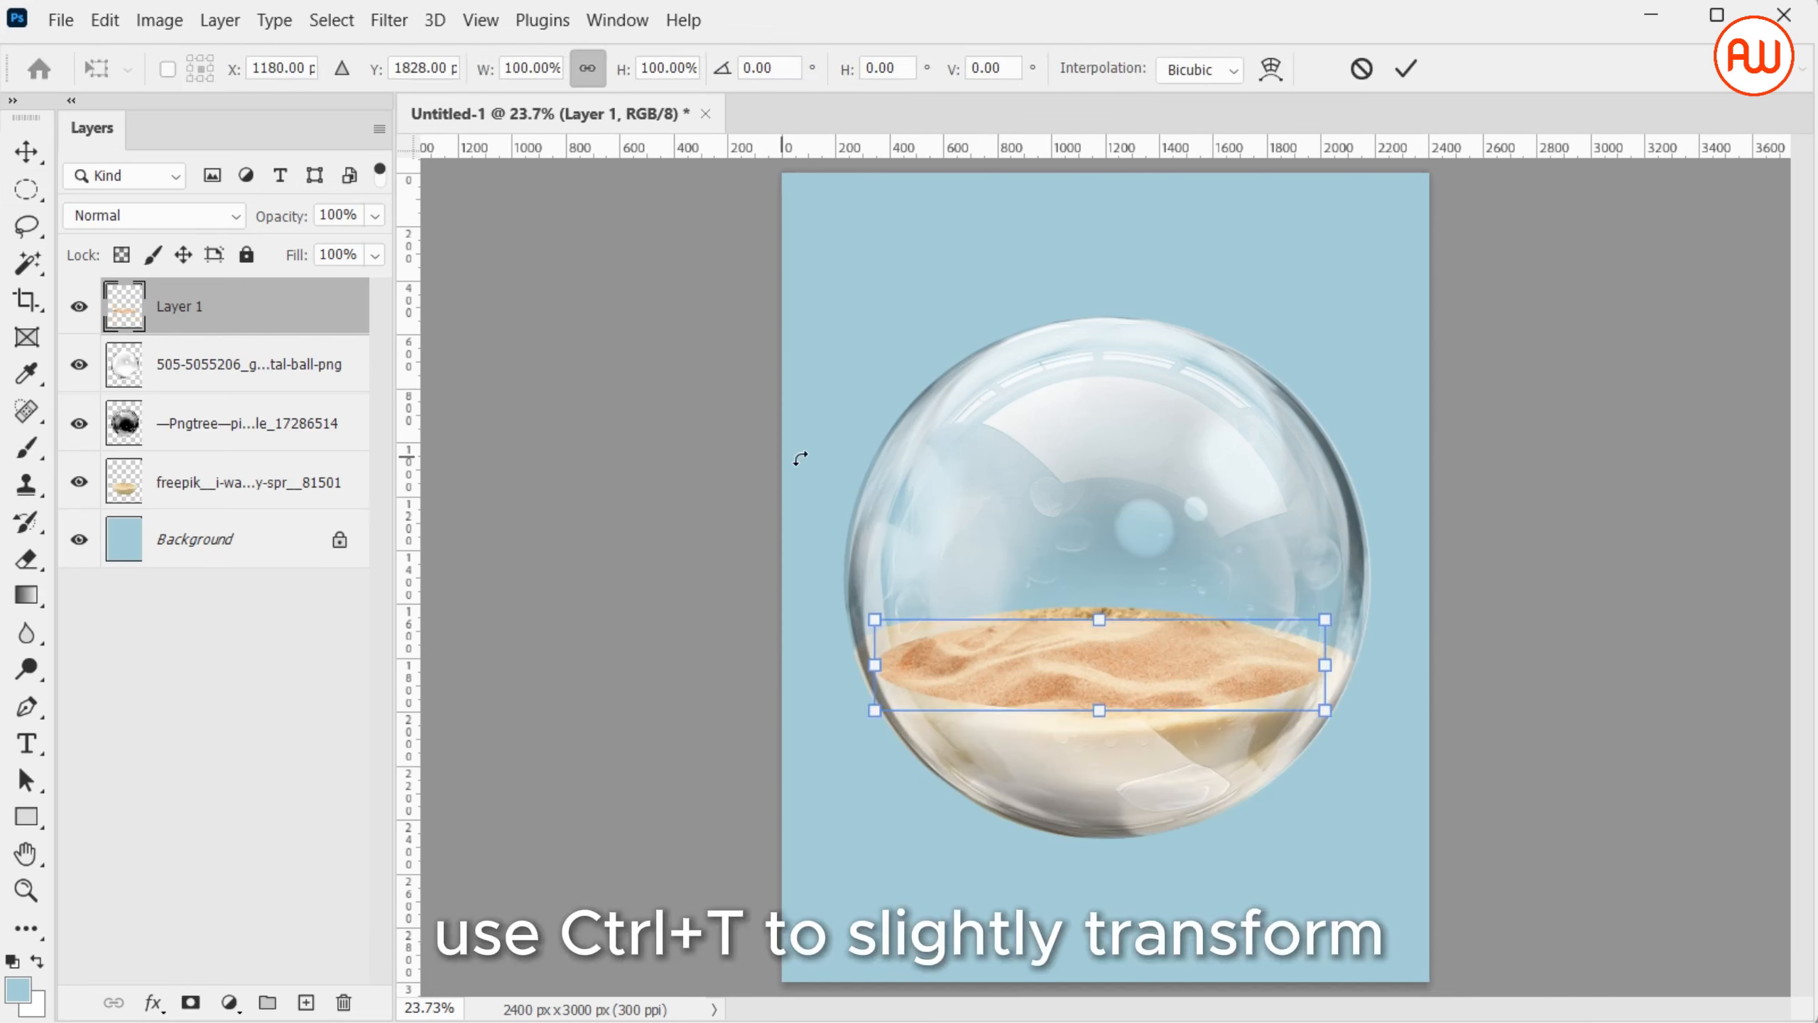
drag(1114, 611, 1111, 599)
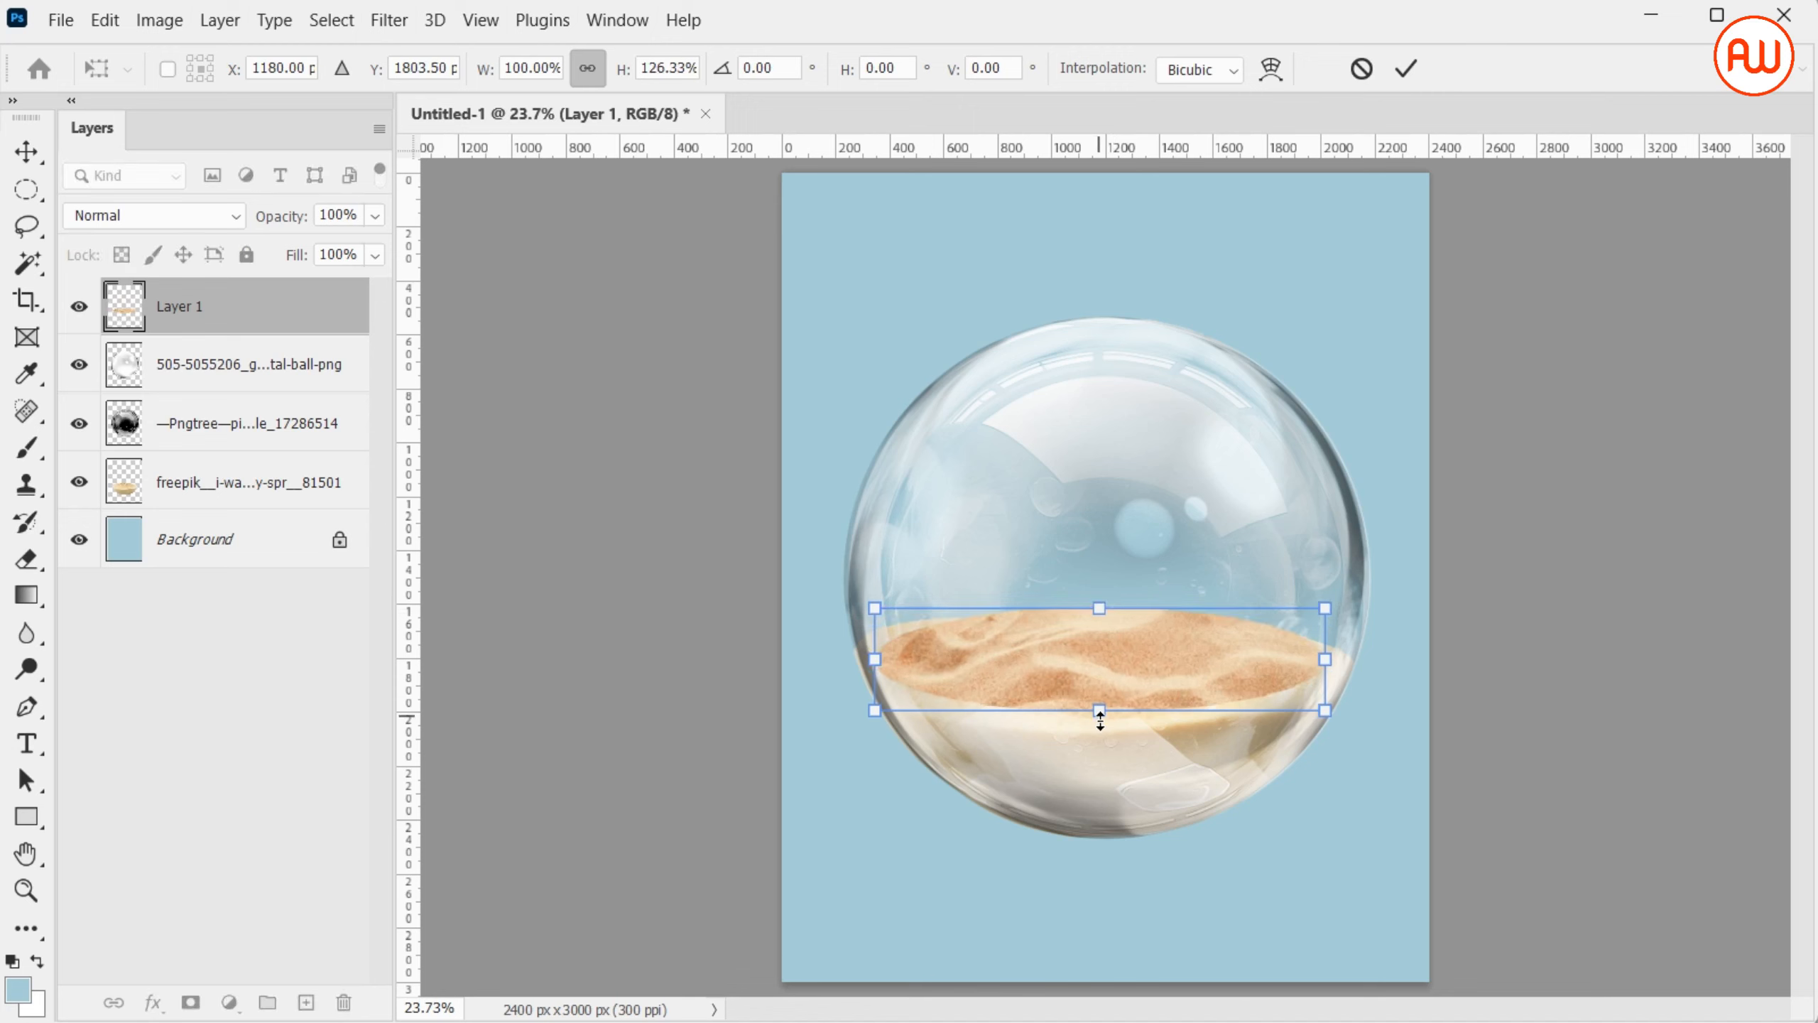
drag(1099, 715, 1097, 730)
key(Return)
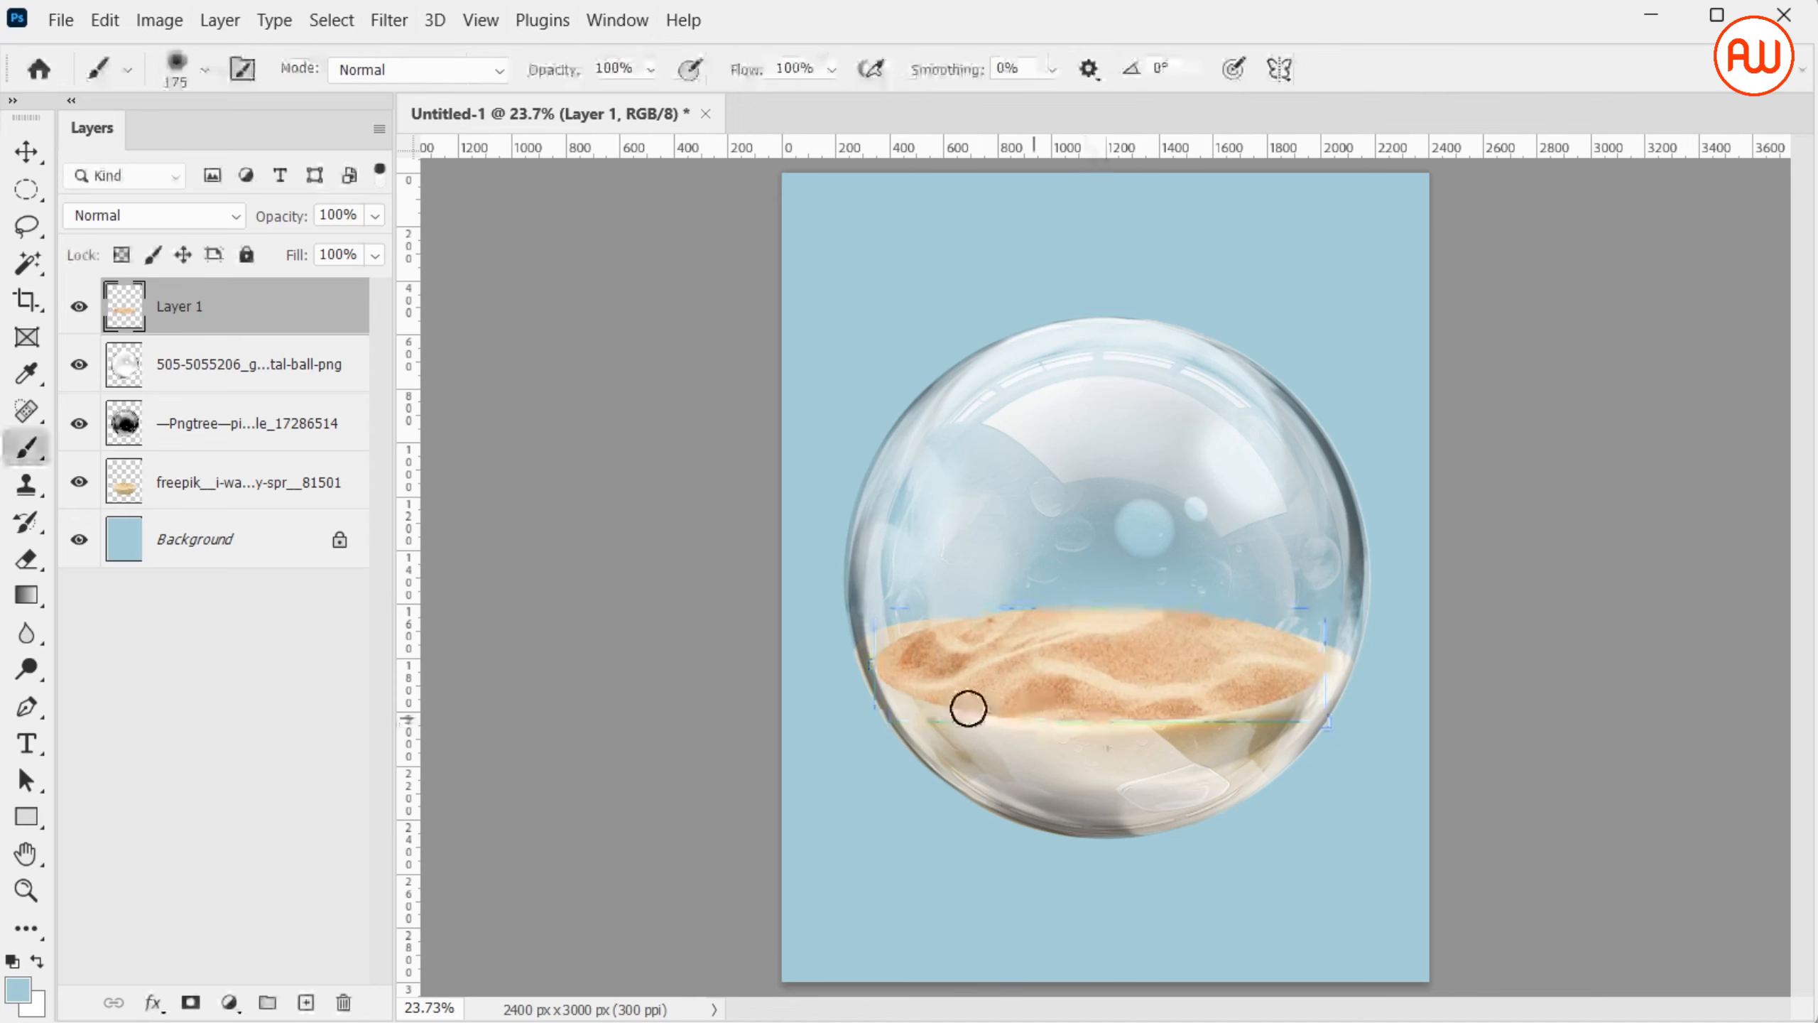
Hide the Pngtree bubble layer, add a layer mask to Layer 1, and paint black around the rippled sand's rim to soften its edges
click(87, 424)
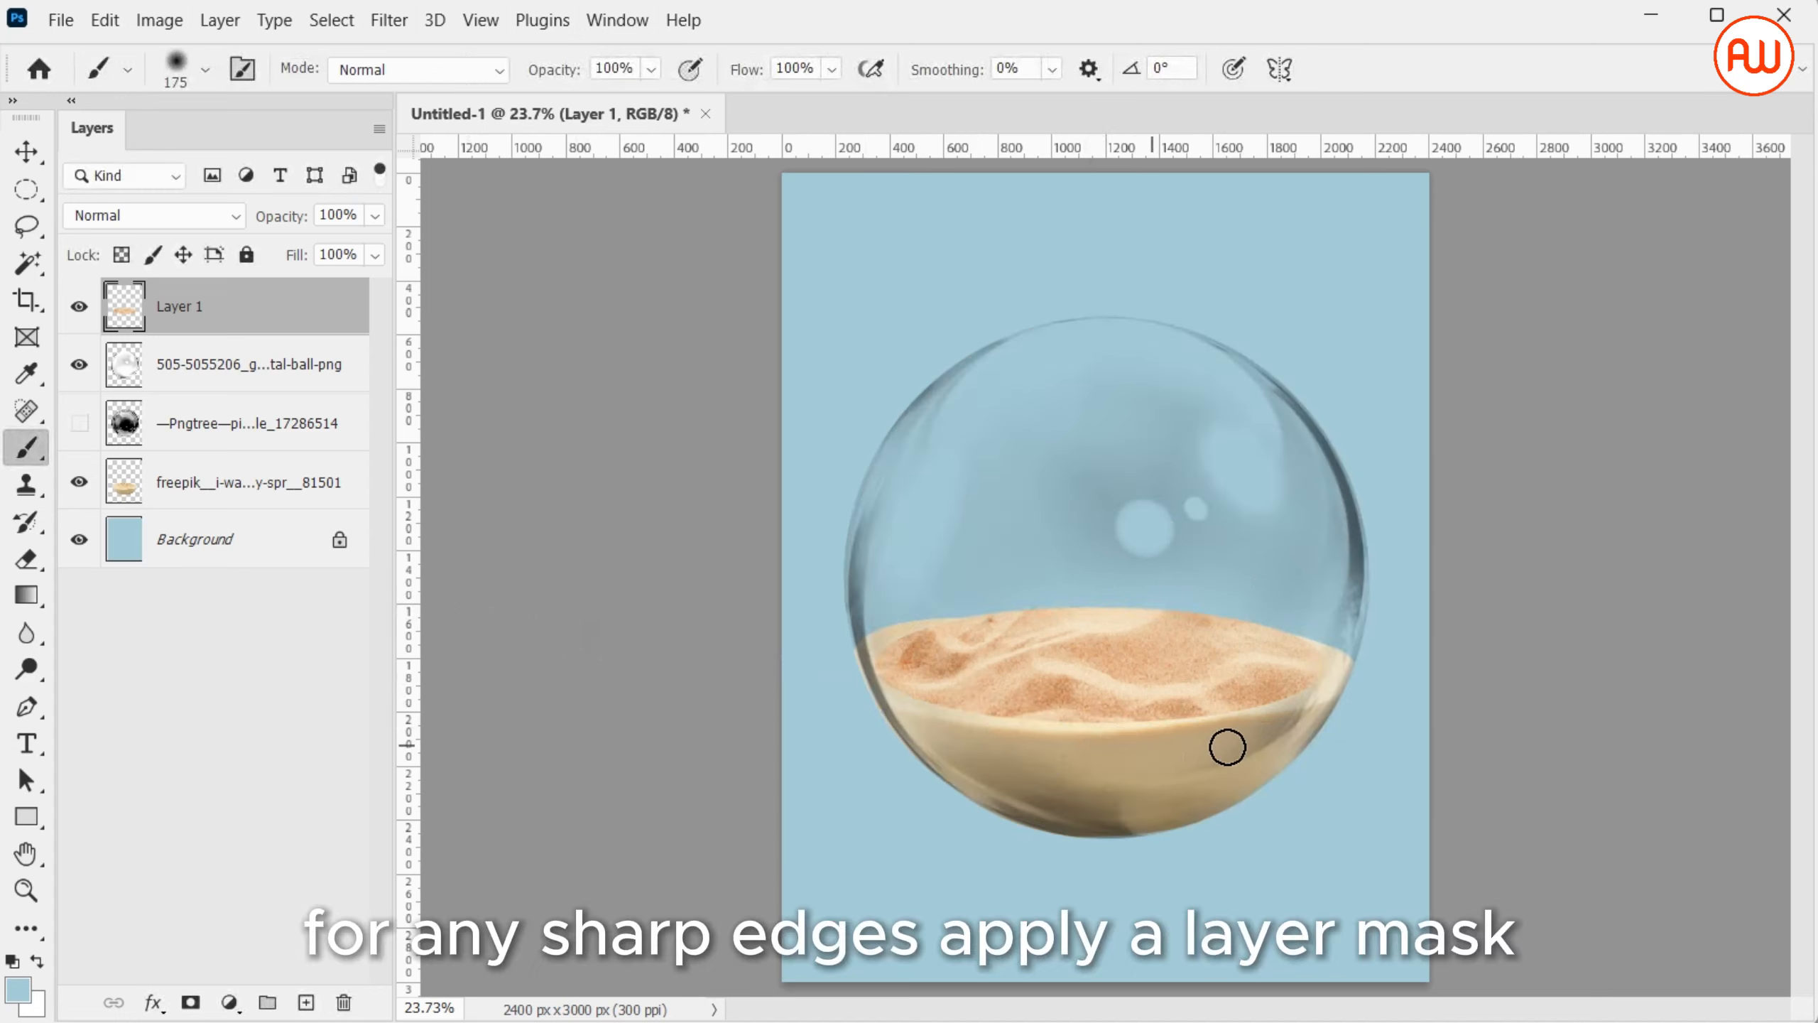
key(d)
click(190, 1002)
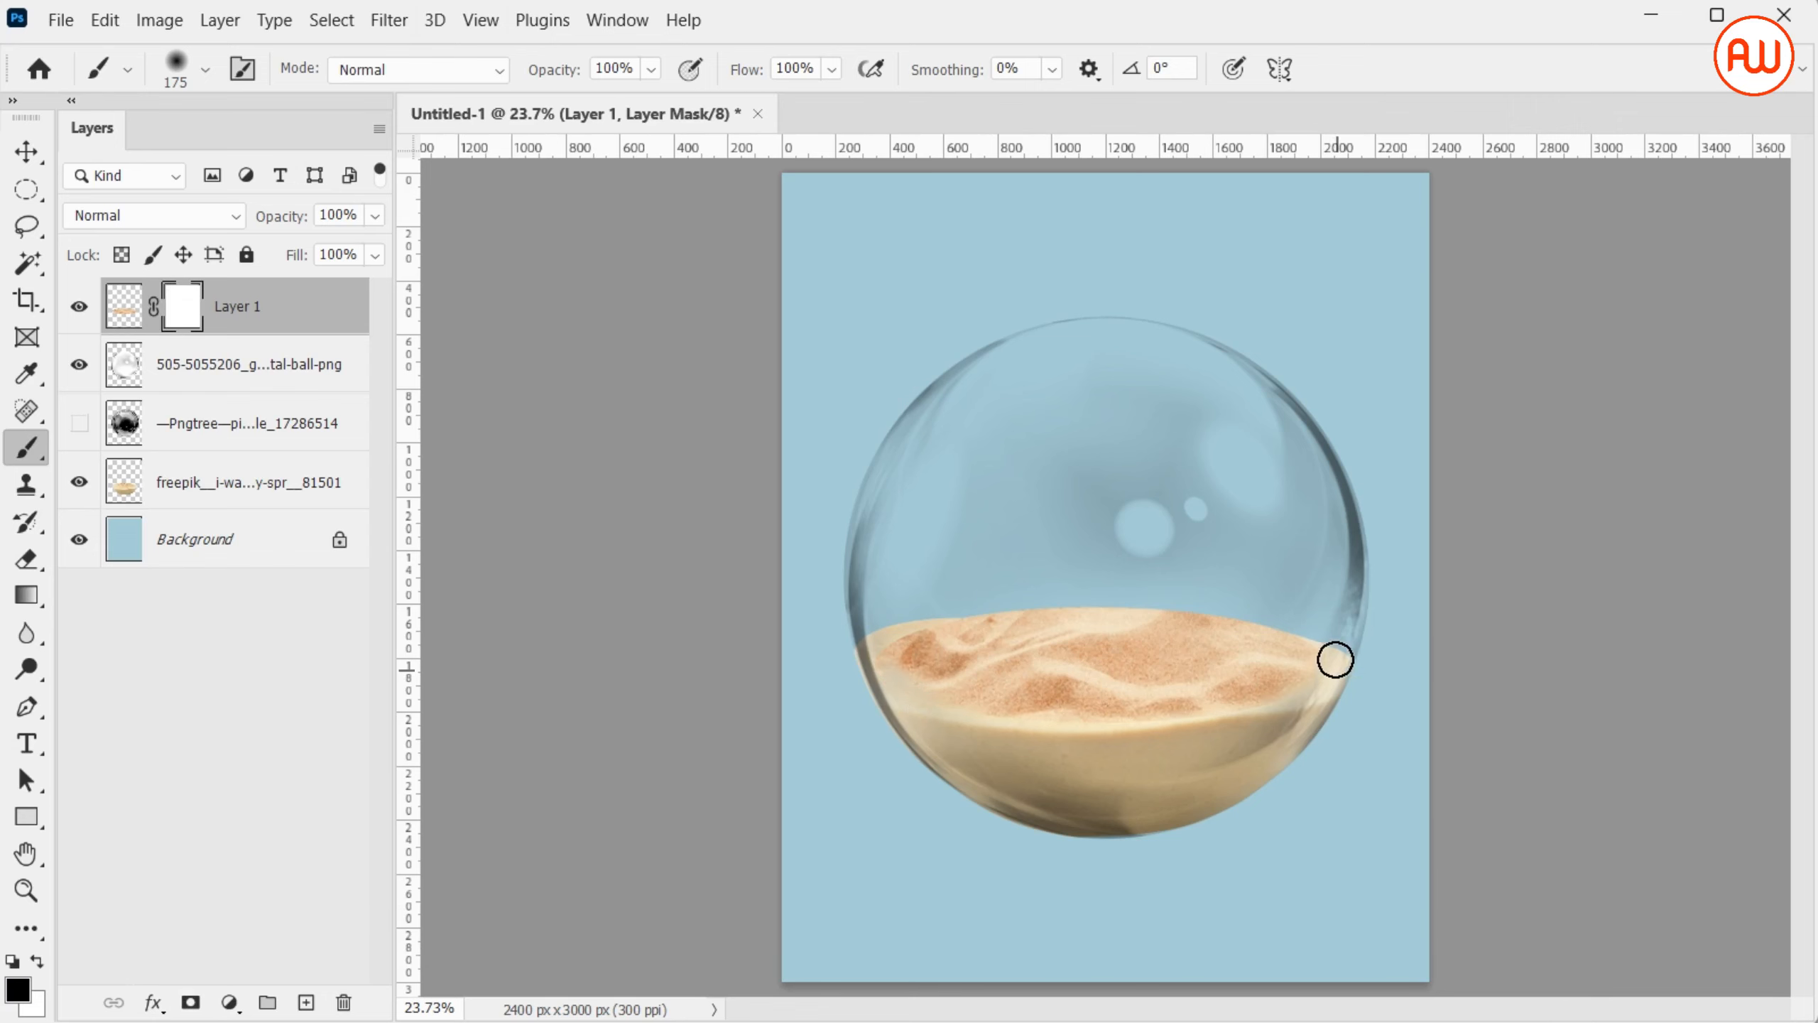
mouse_move(1336, 660)
mouse_down()
mouse_move(1258, 610)
mouse_move(1124, 581)
mouse_move(917, 637)
mouse_move(847, 700)
mouse_up()
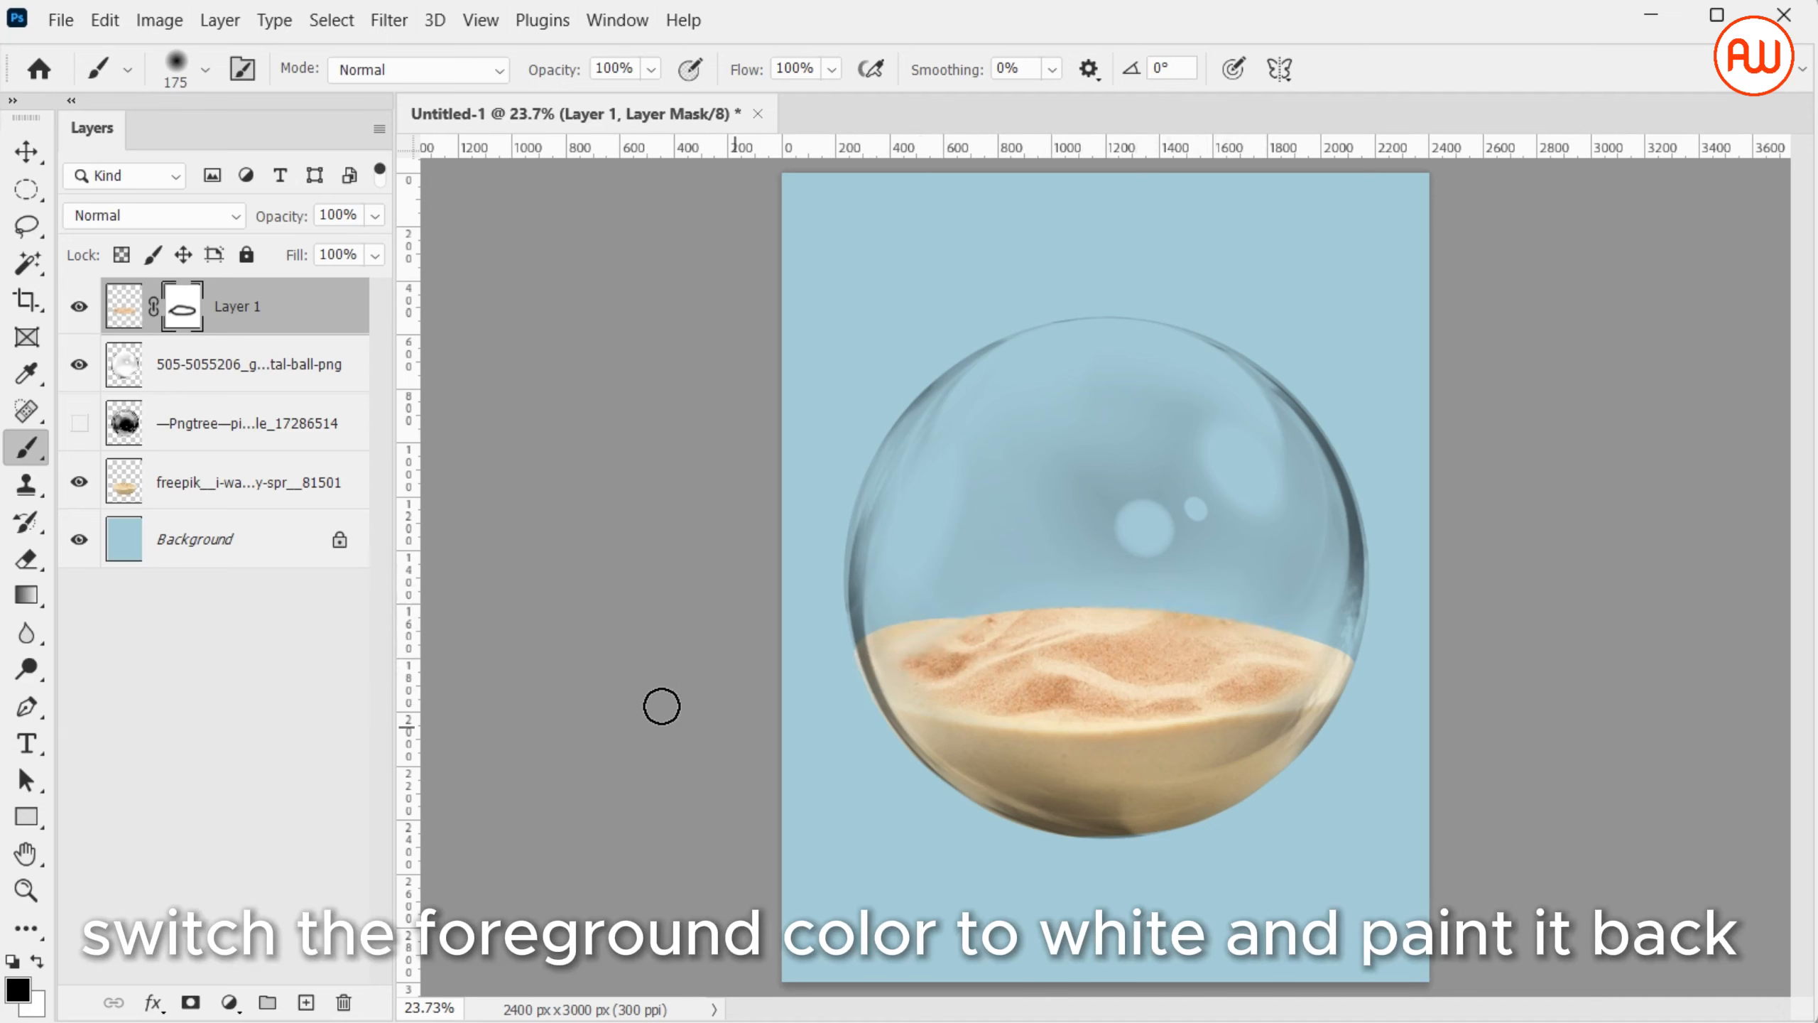
Add a Brightness/Contrast adjustment clipped to the freepik sand layer, with brightness -25 and contrast 24
click(286, 486)
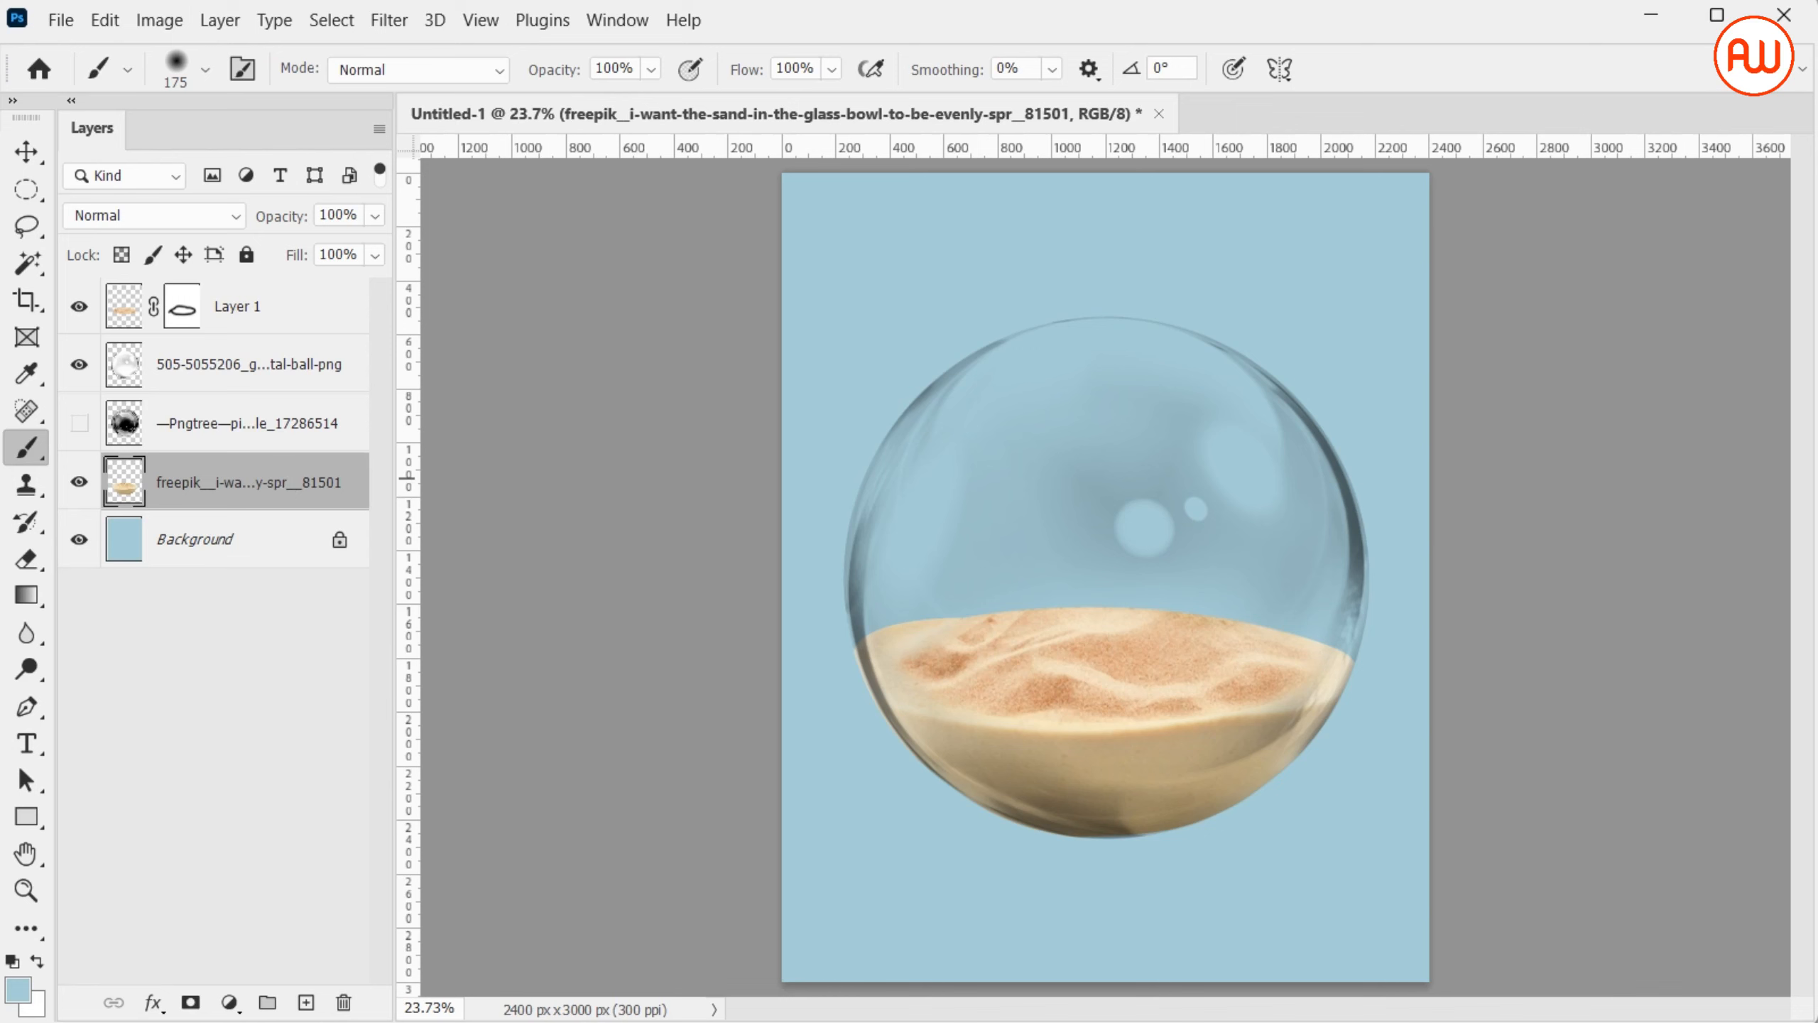
click(230, 1002)
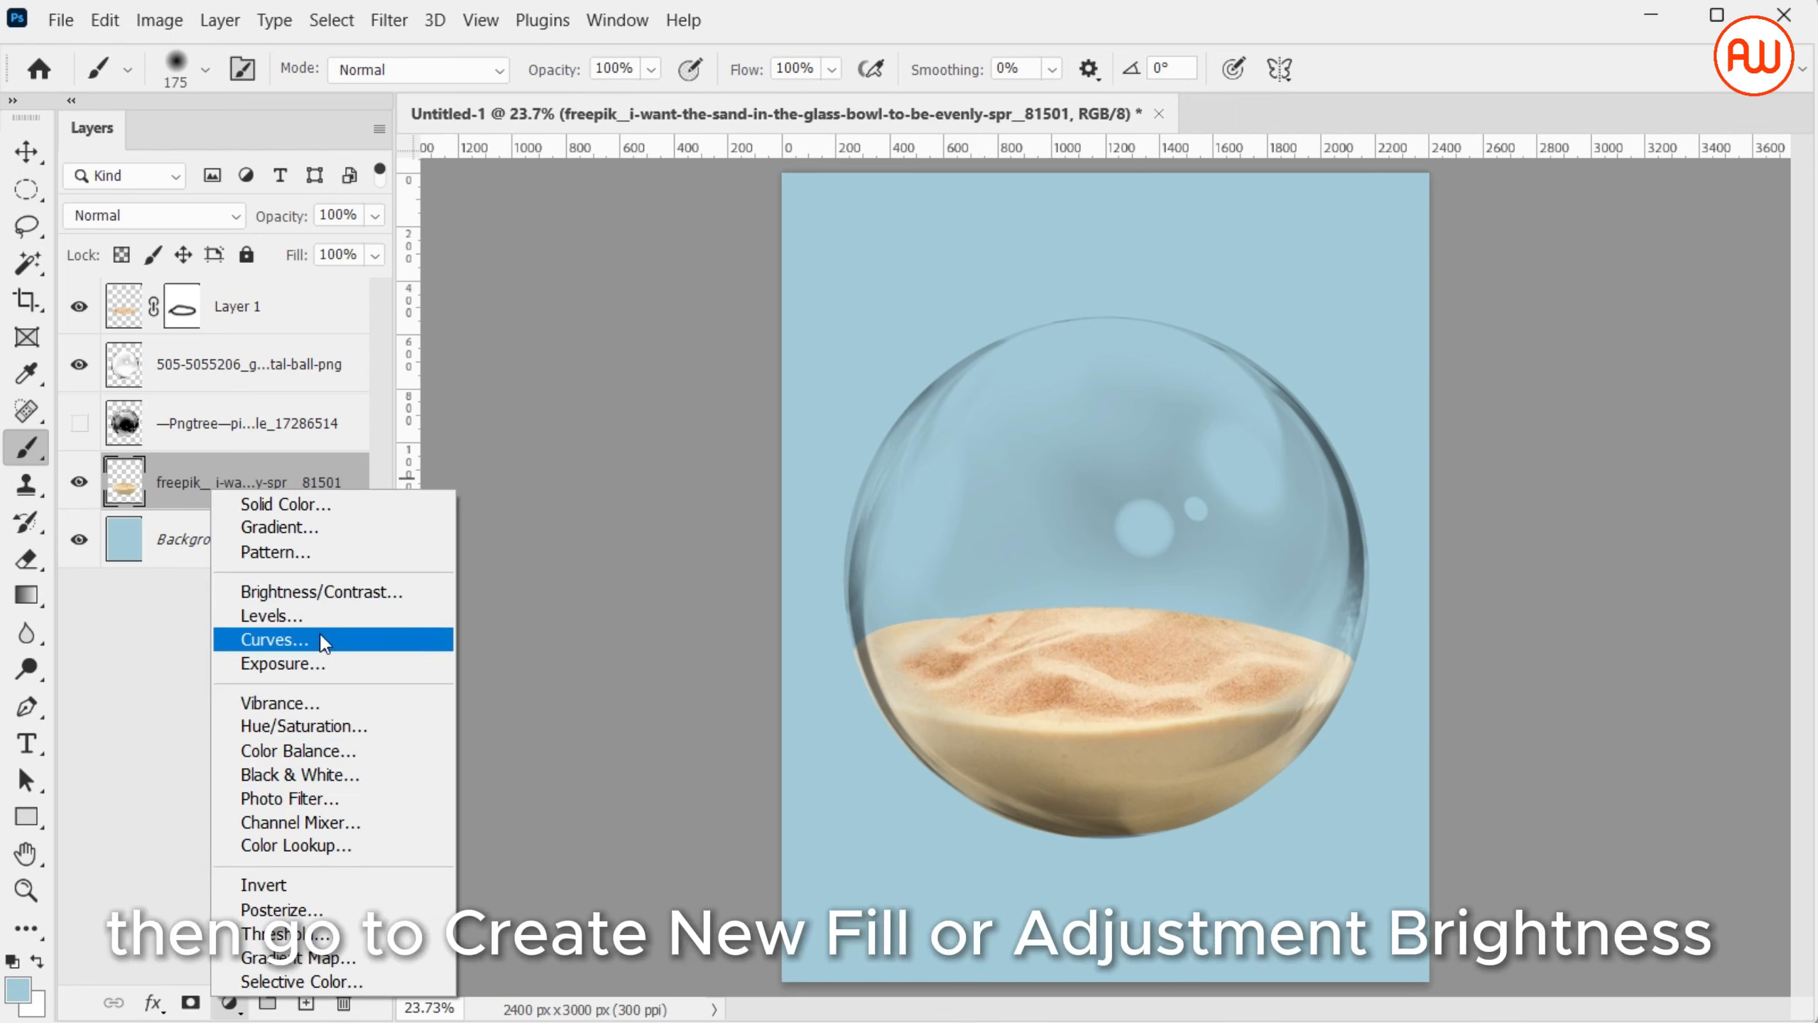
click(324, 599)
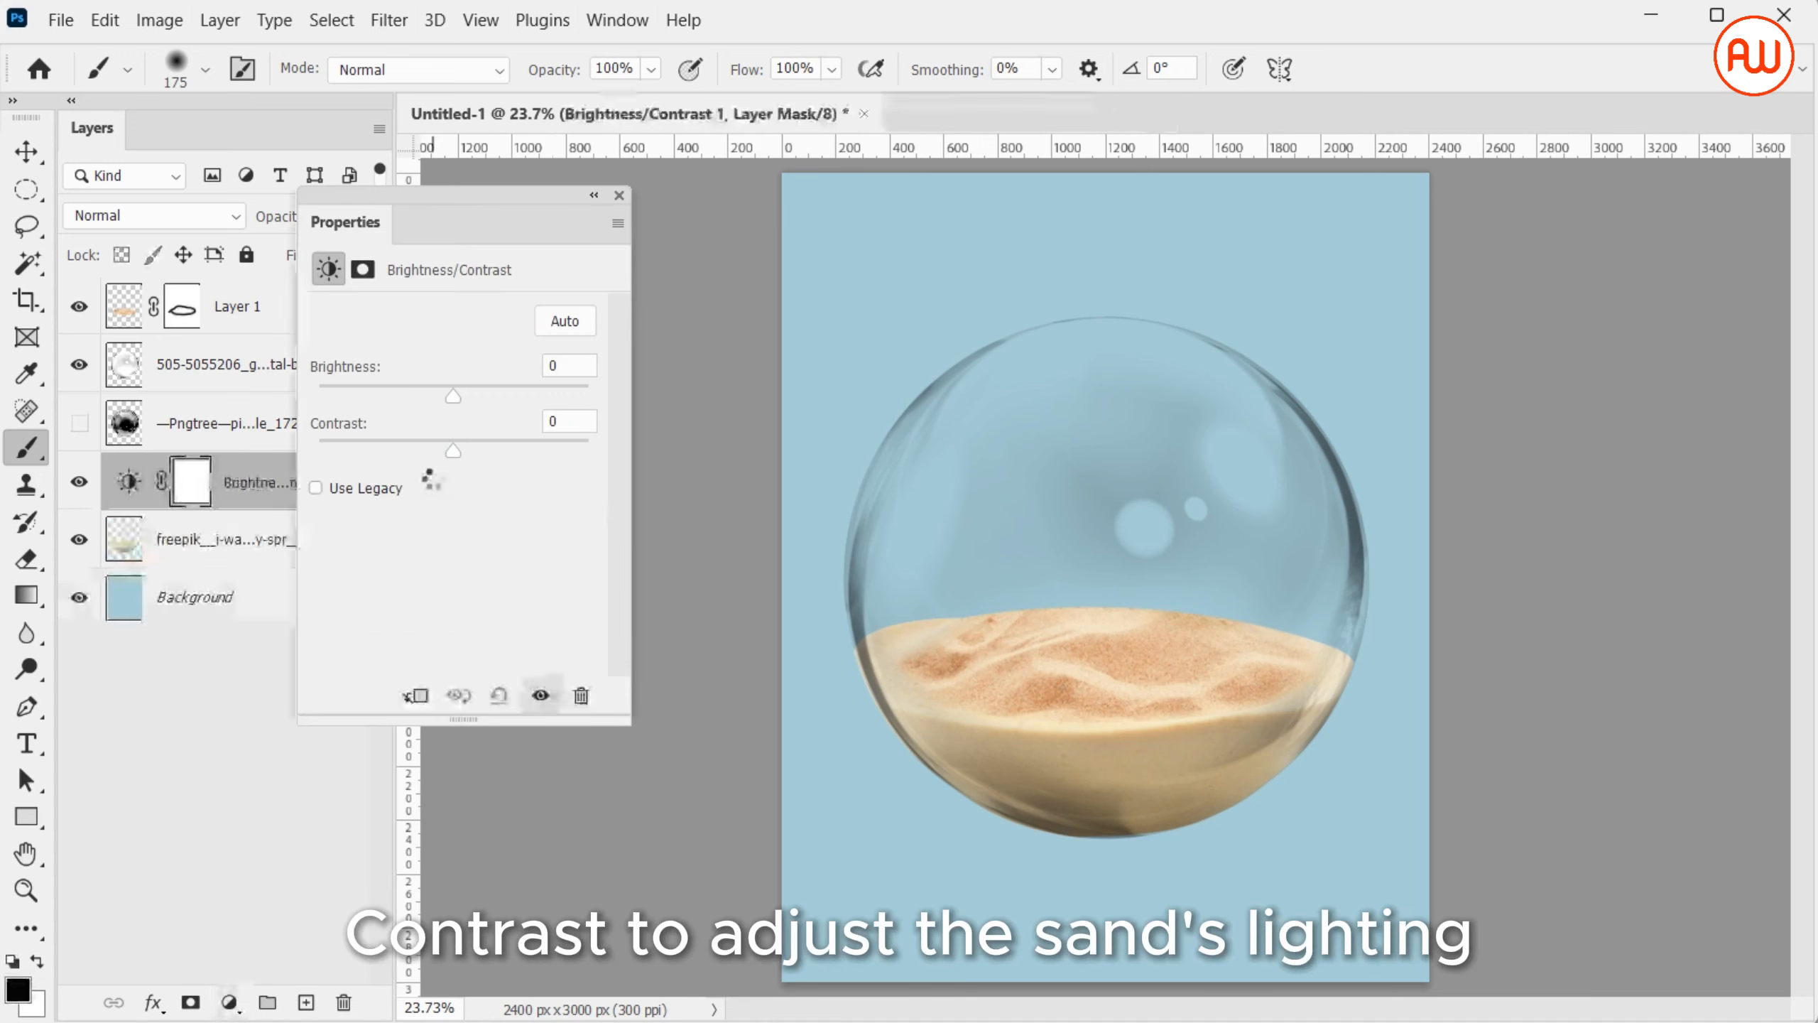
mouse_move(455, 396)
mouse_down()
mouse_move(498, 402)
mouse_move(283, 437)
mouse_move(465, 404)
mouse_up()
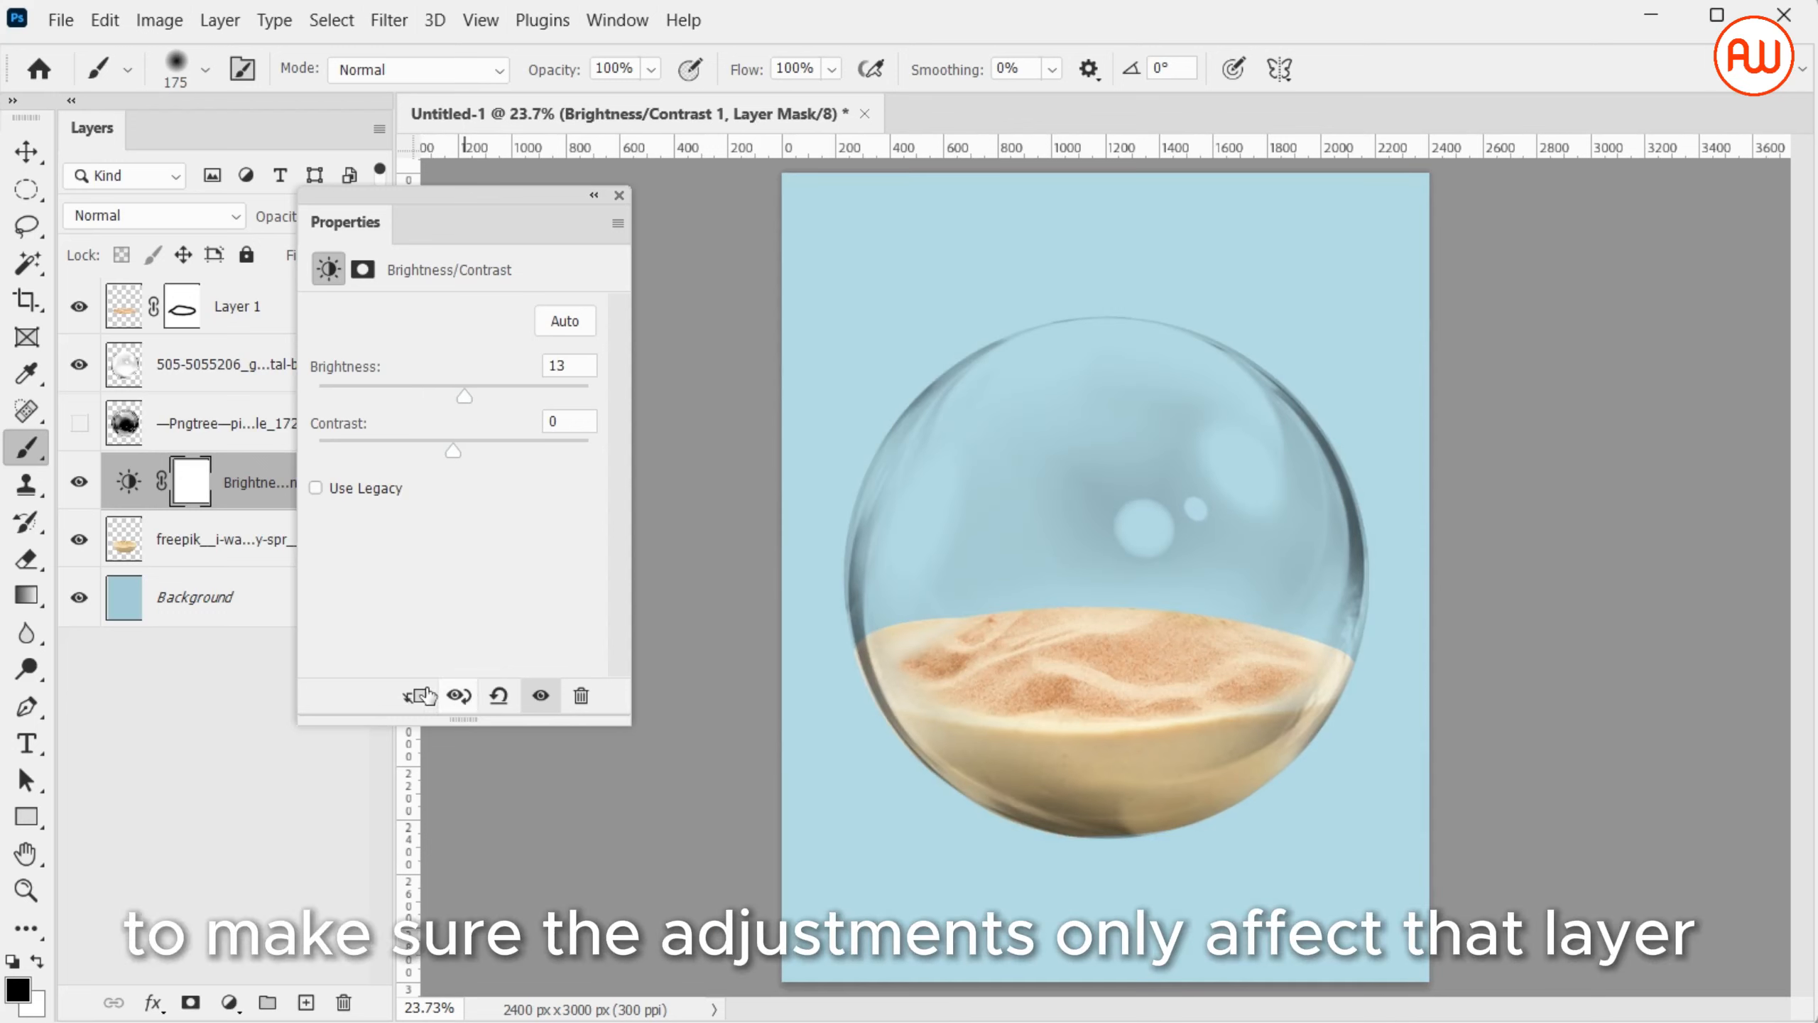
click(416, 696)
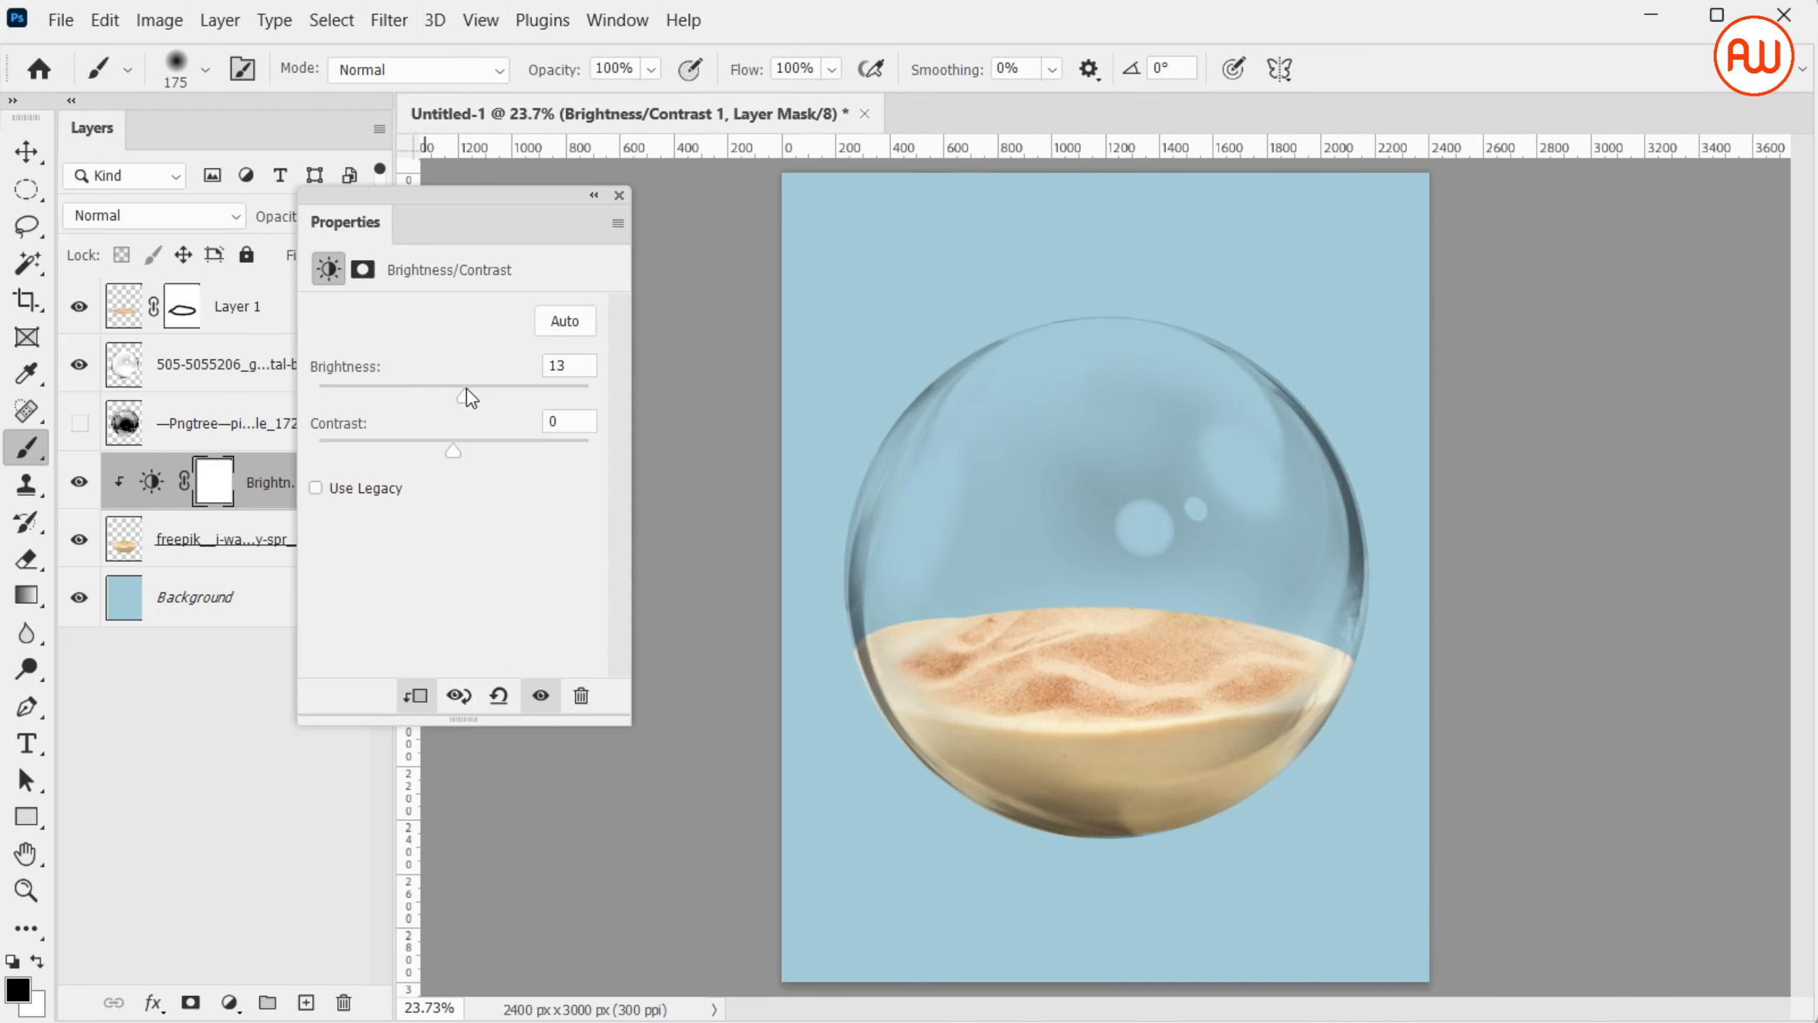
drag(468, 393, 488, 458)
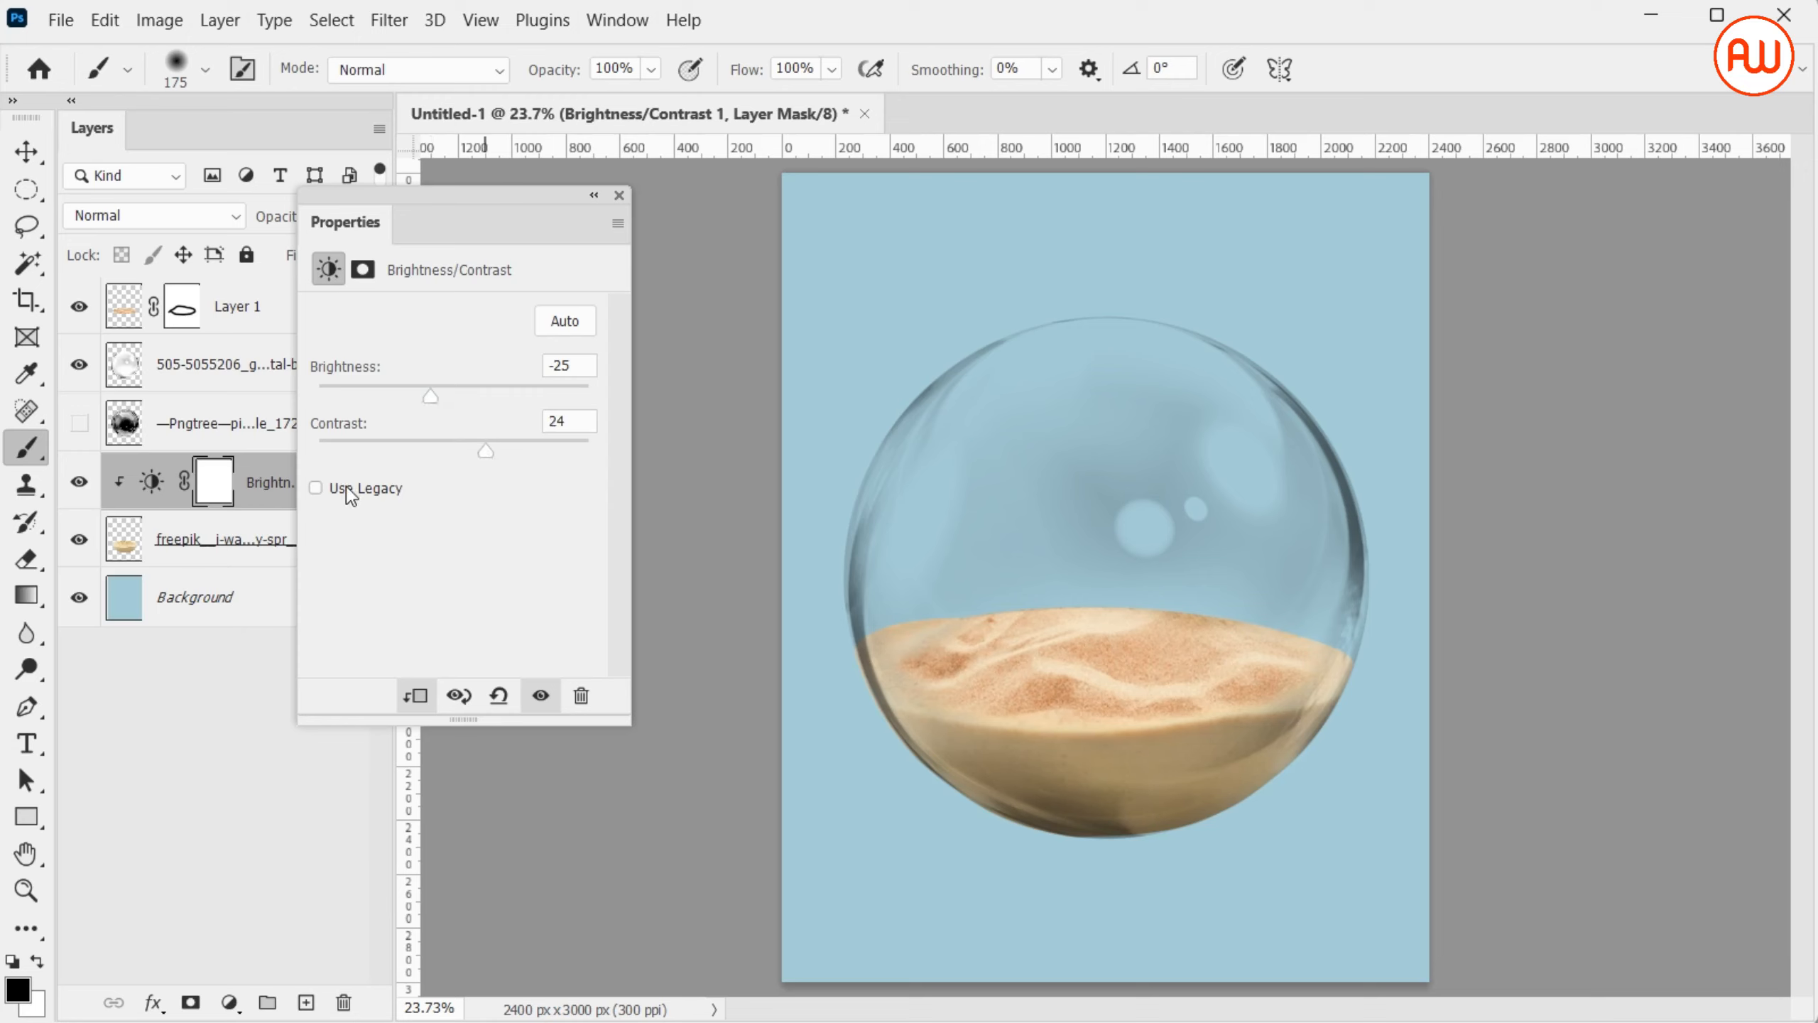
click(619, 195)
Add a Brightness/Contrast adjustment clipped to Layer 1, raising the rippled sand's brightness and slightly reducing its contrast
click(315, 330)
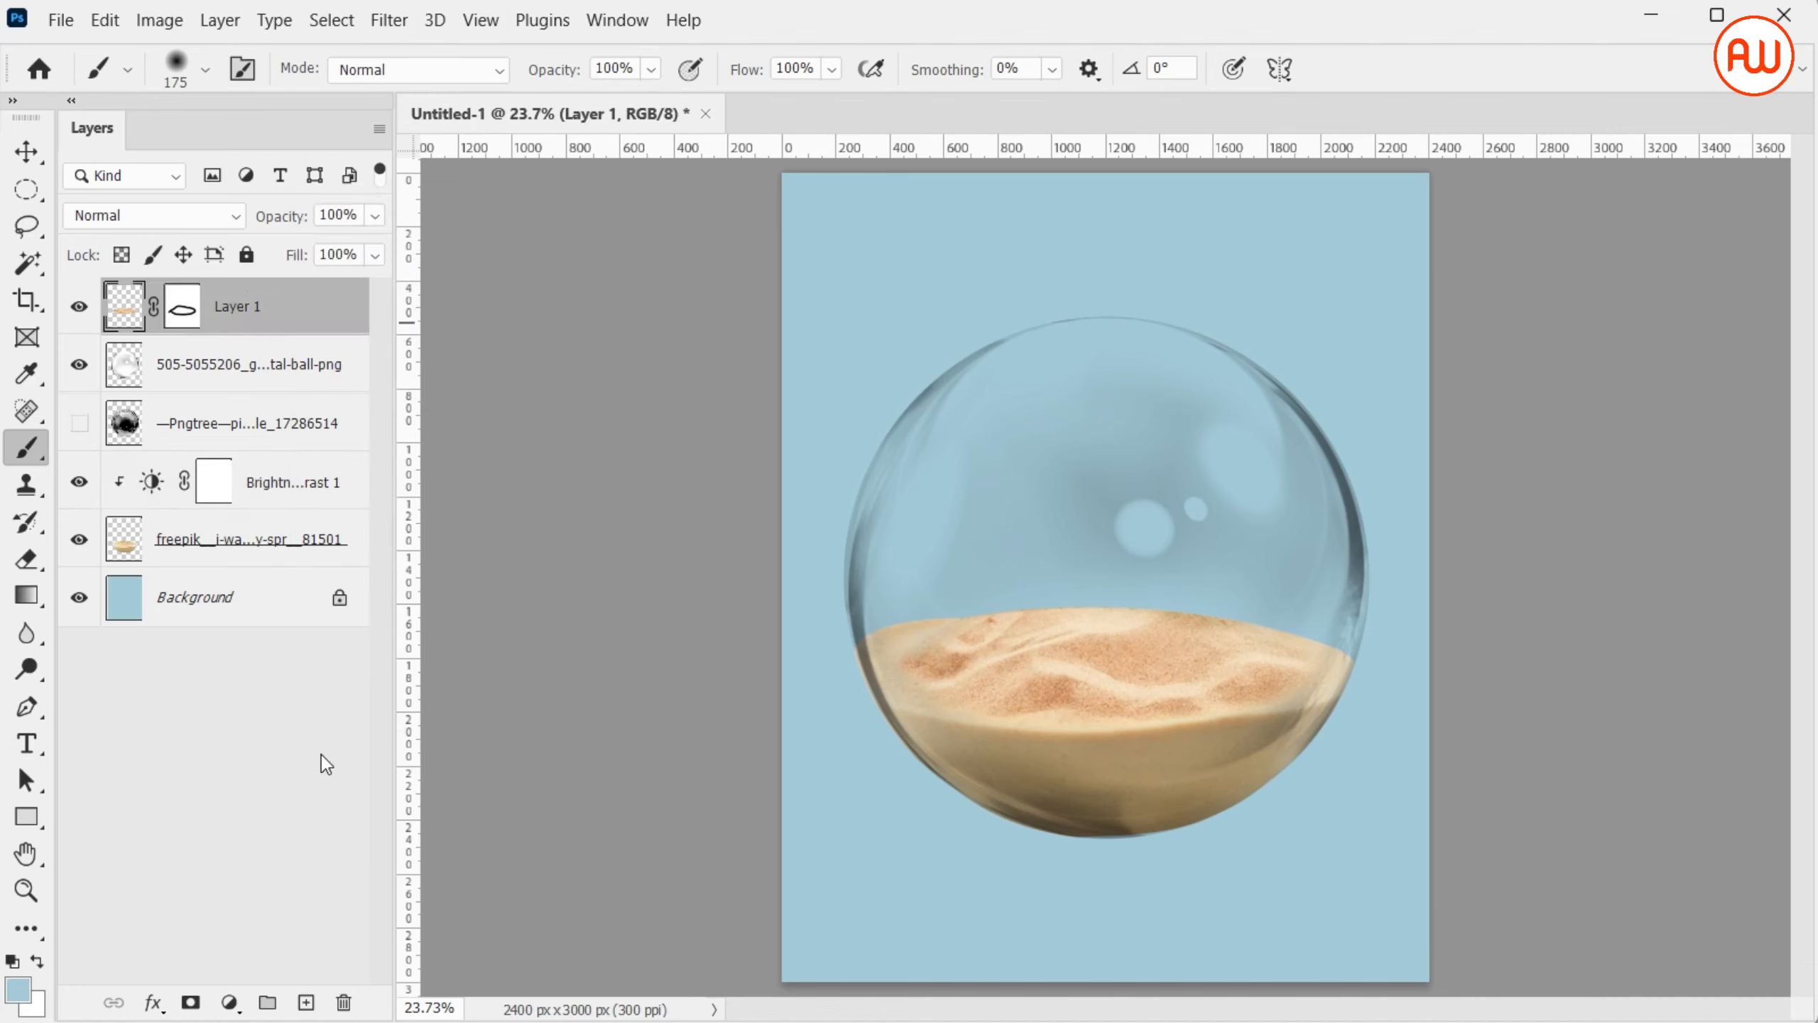
click(231, 1002)
click(316, 585)
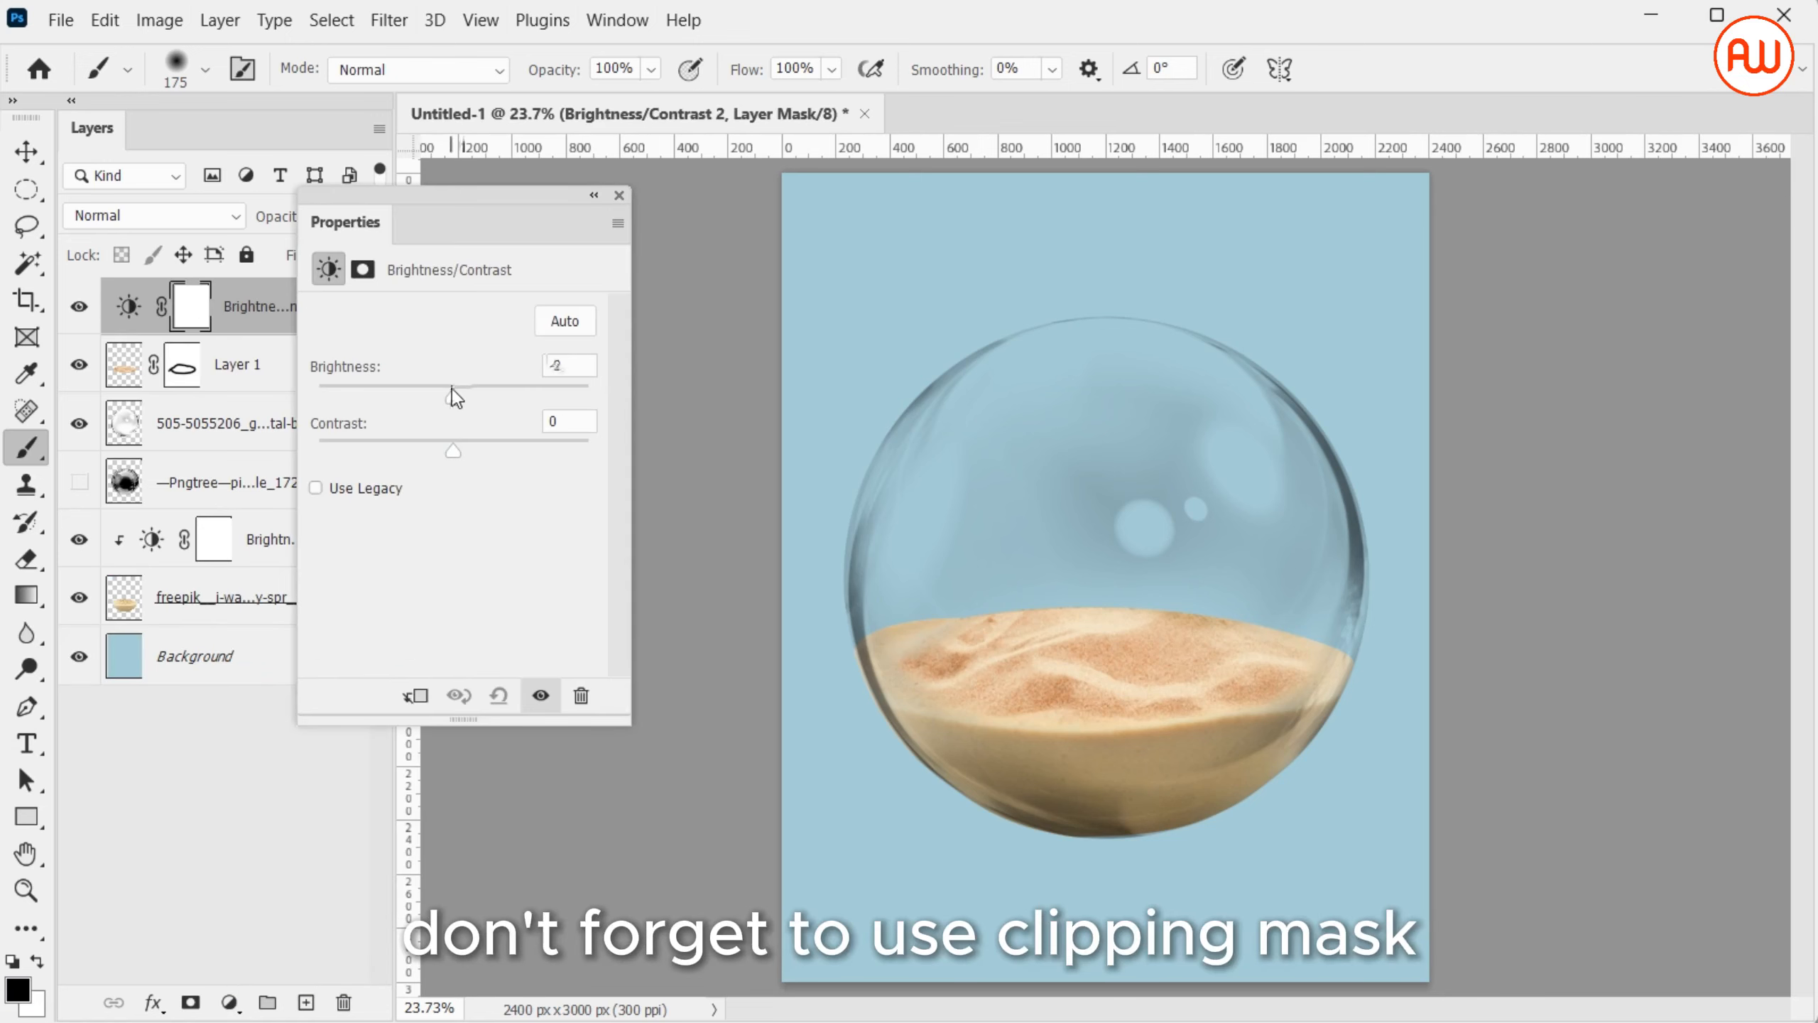
mouse_move(452, 388)
mouse_down()
mouse_move(530, 393)
mouse_move(357, 399)
mouse_move(476, 395)
mouse_up()
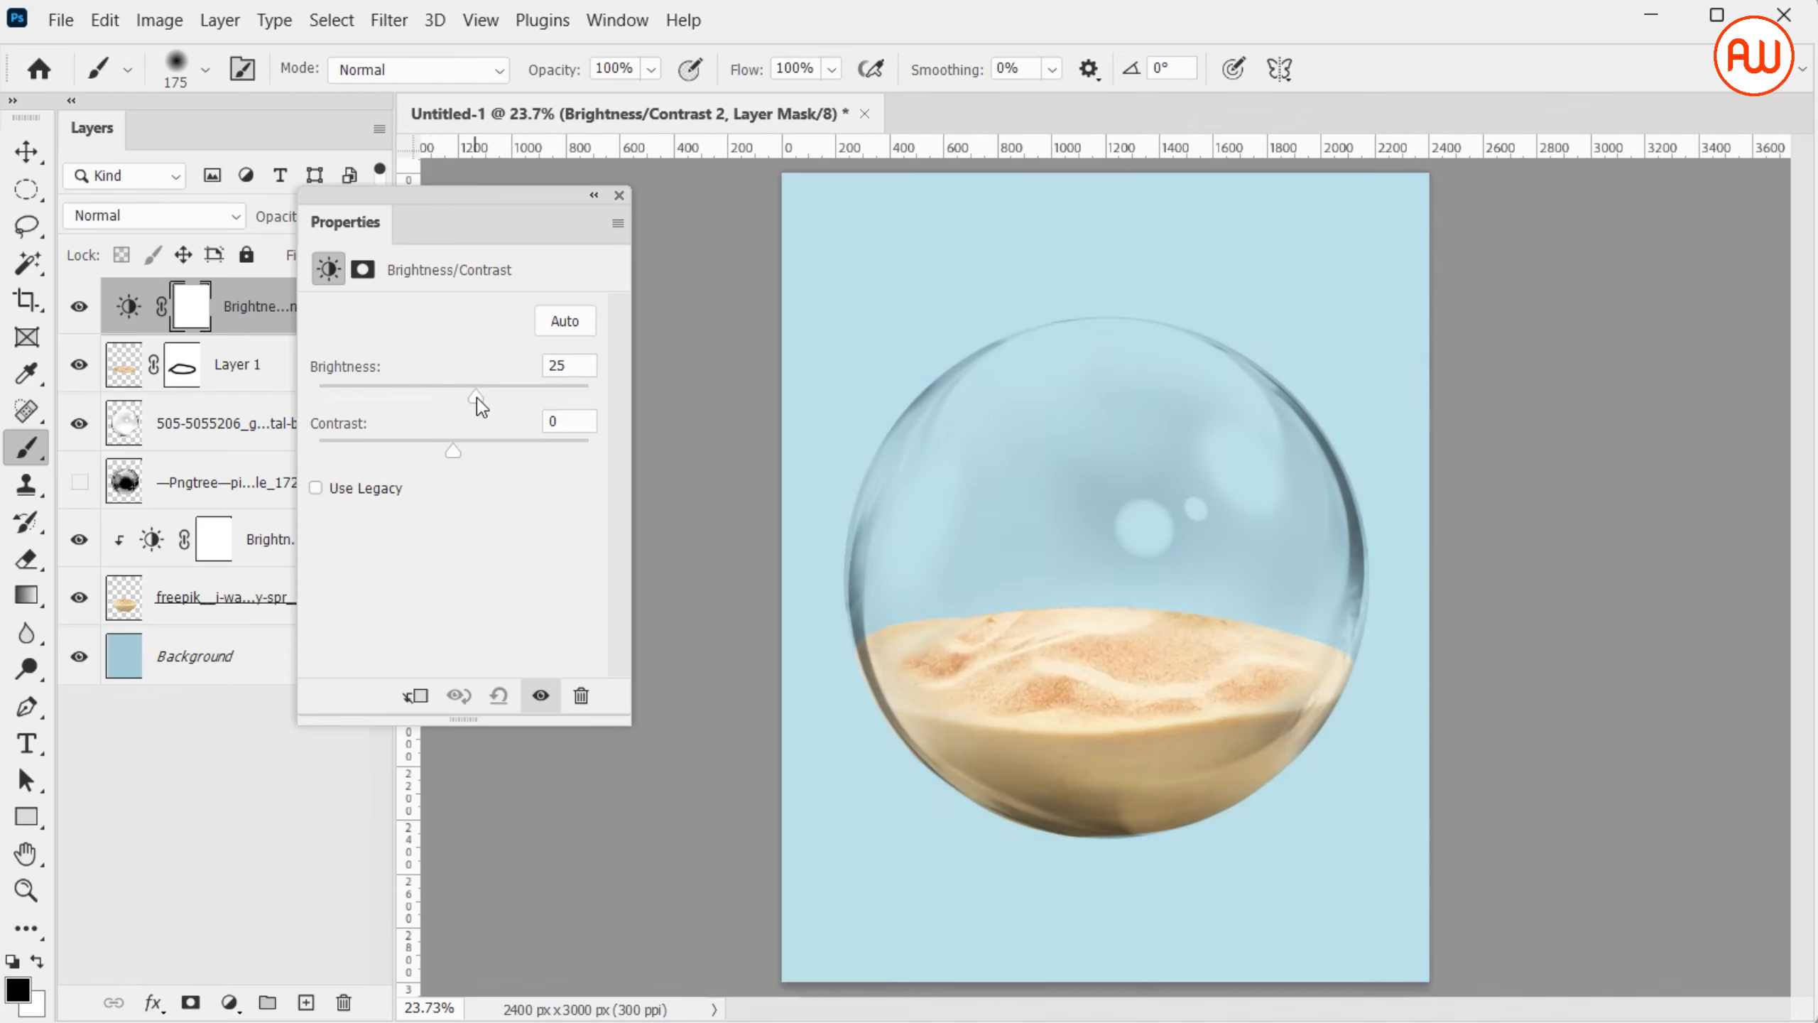
click(421, 705)
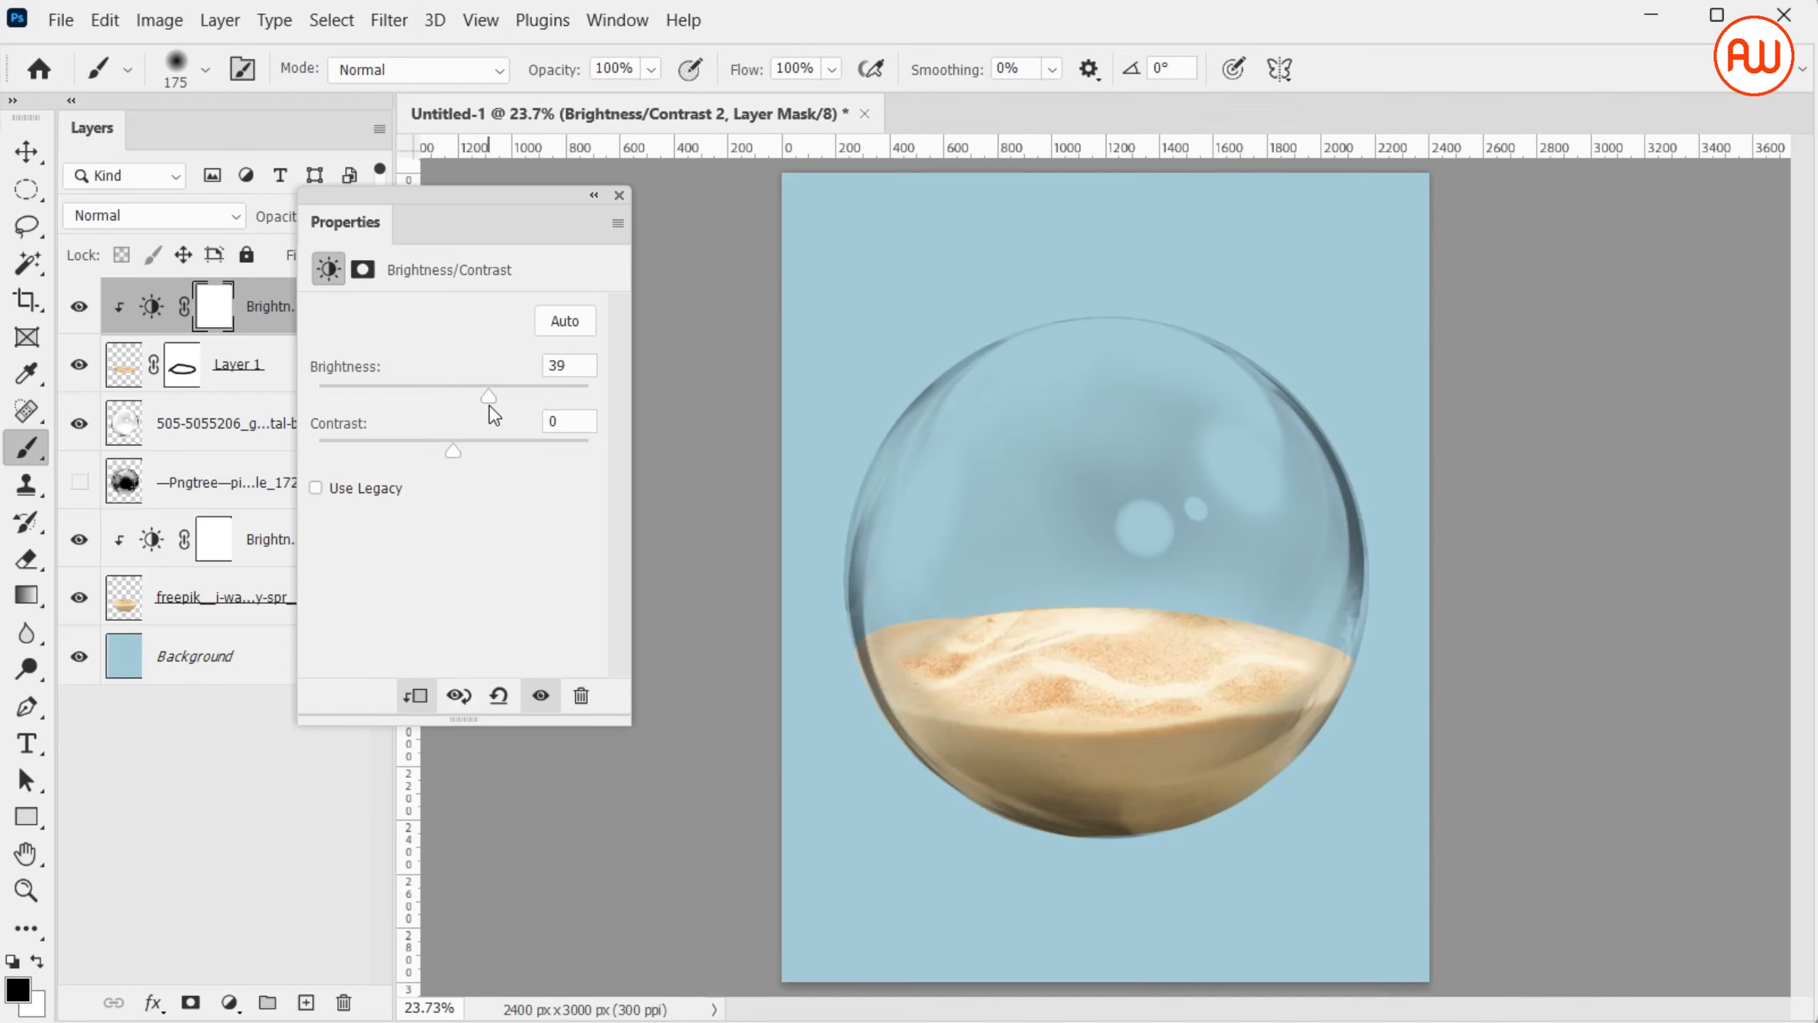
drag(489, 406, 480, 411)
mouse_move(458, 453)
mouse_down()
mouse_move(503, 451)
mouse_move(437, 450)
mouse_up()
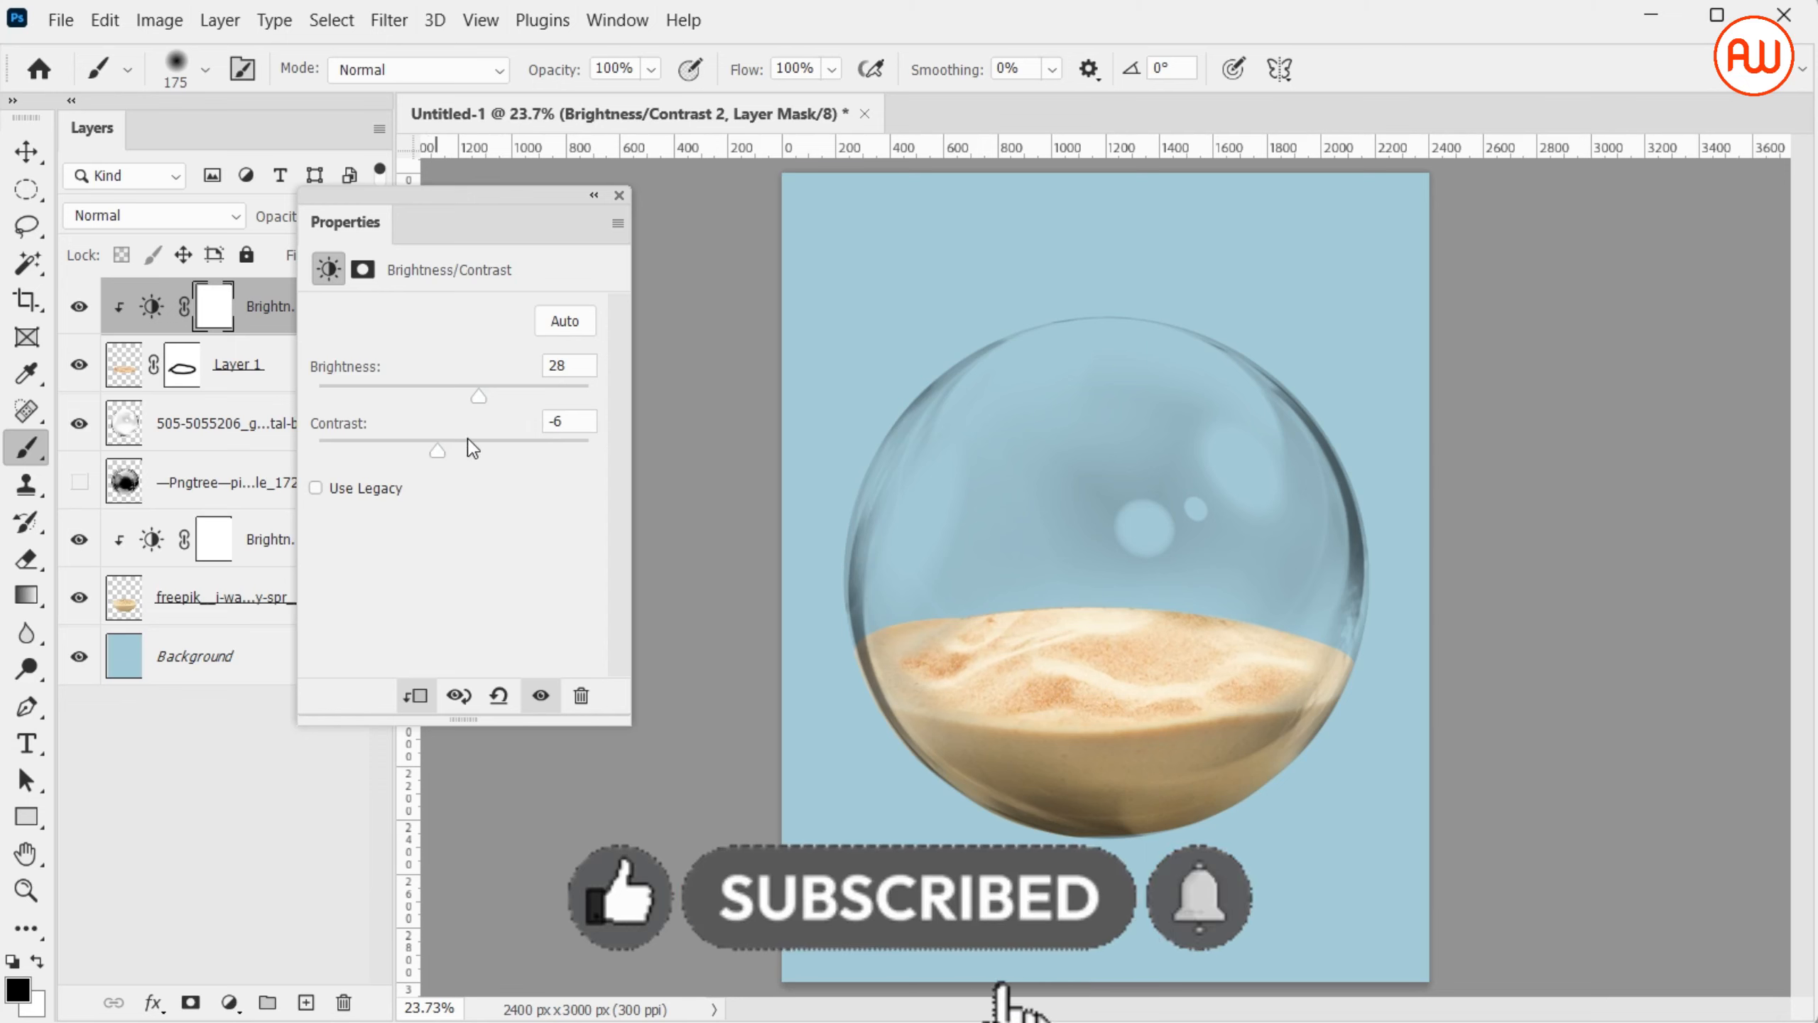
click(628, 194)
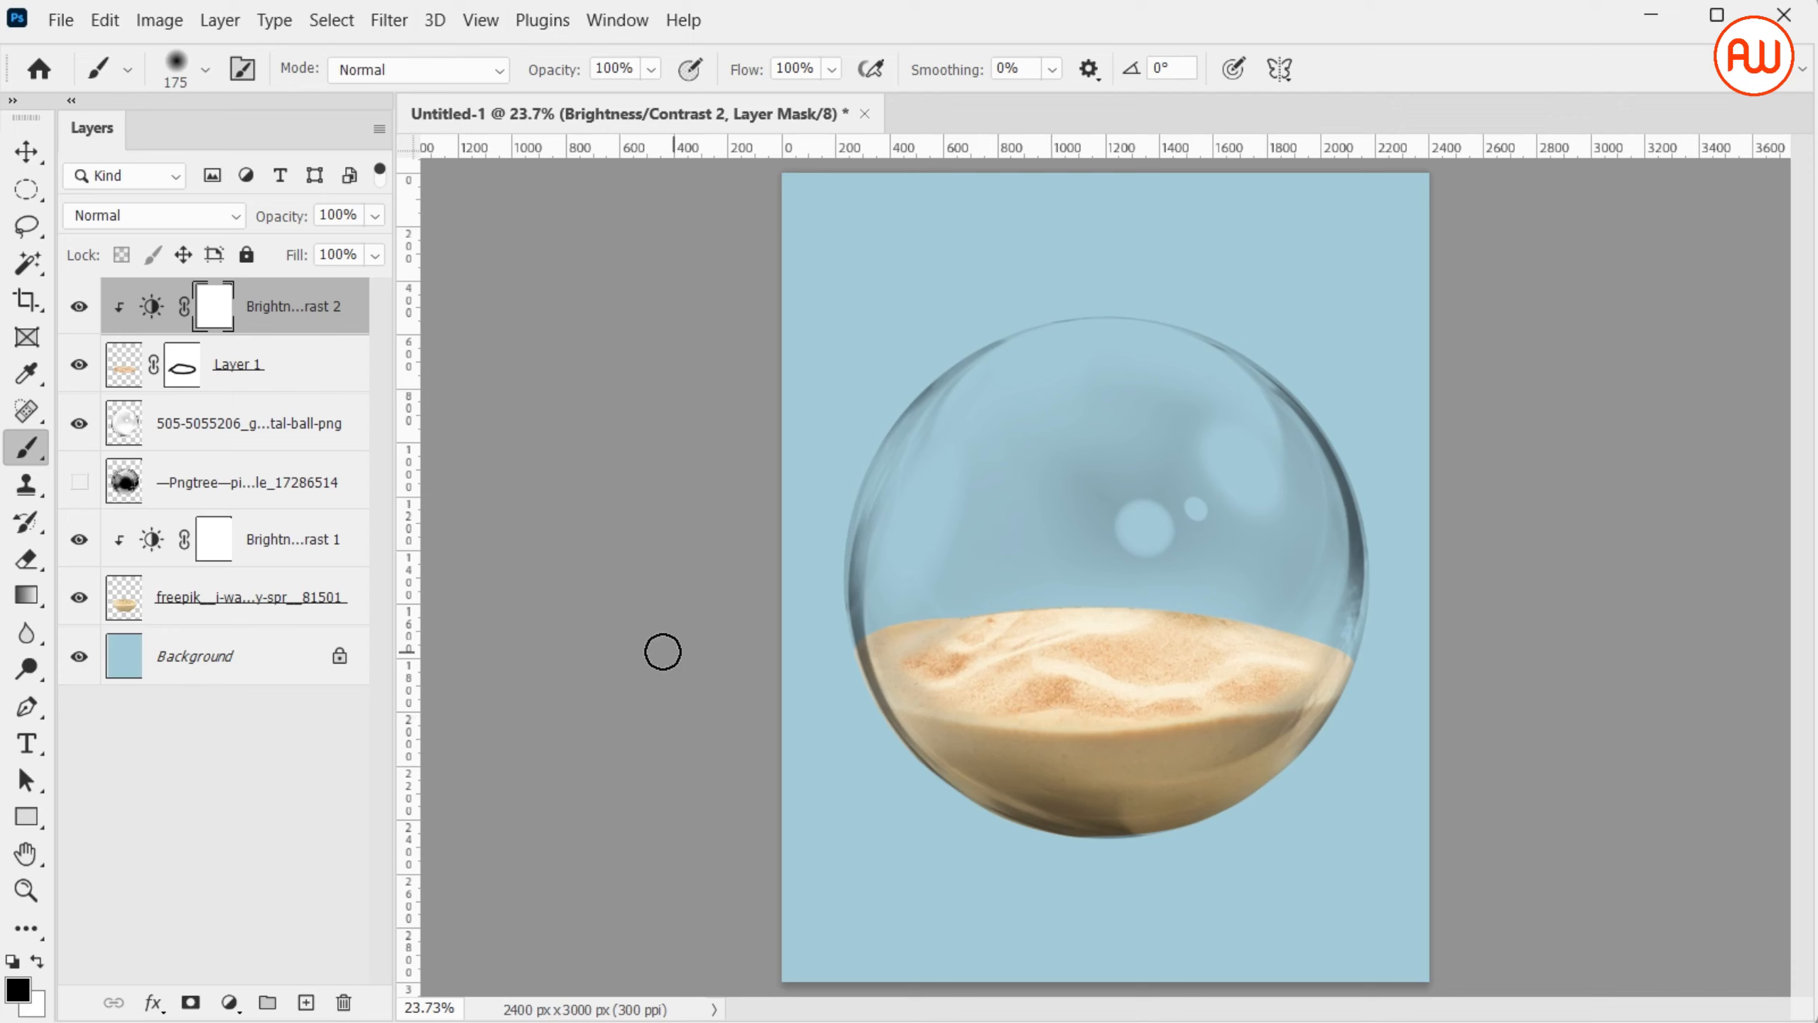
Show the Pngtree bubble layer again and place a-turtle-on-a-beach-free-photo.jpeg as an embedded image on top of all layers
click(81, 484)
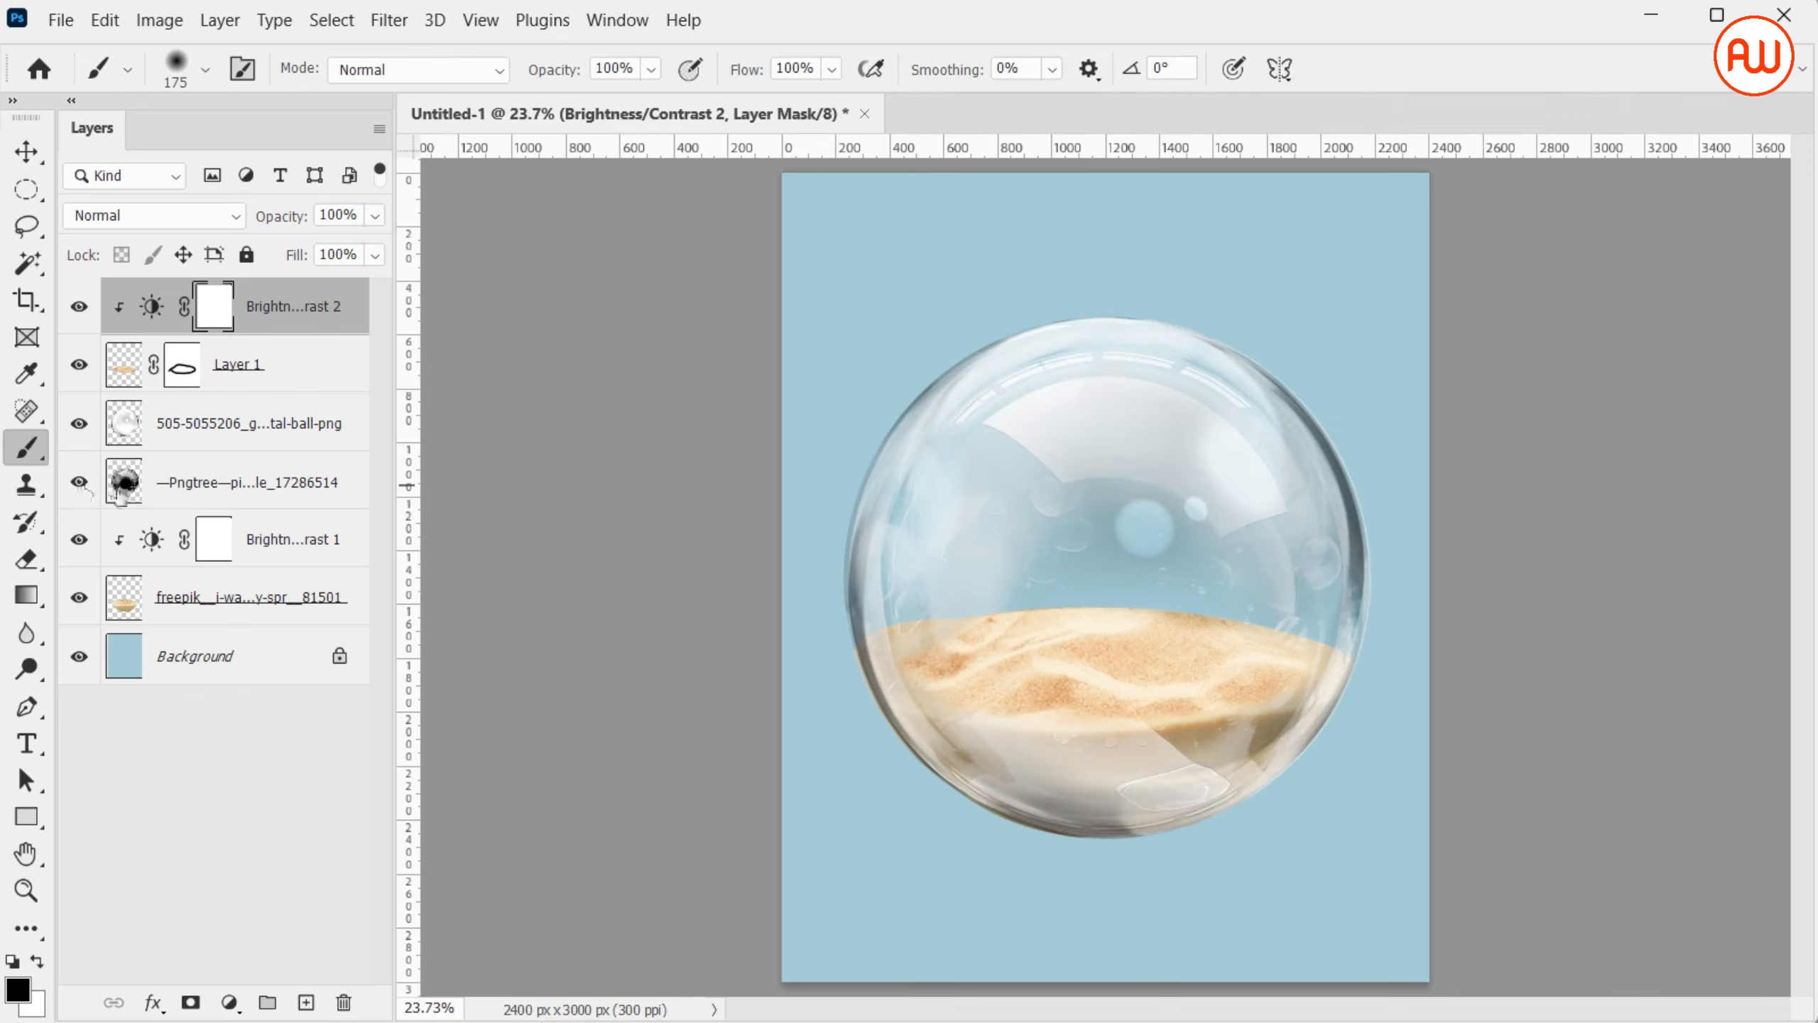
click(60, 20)
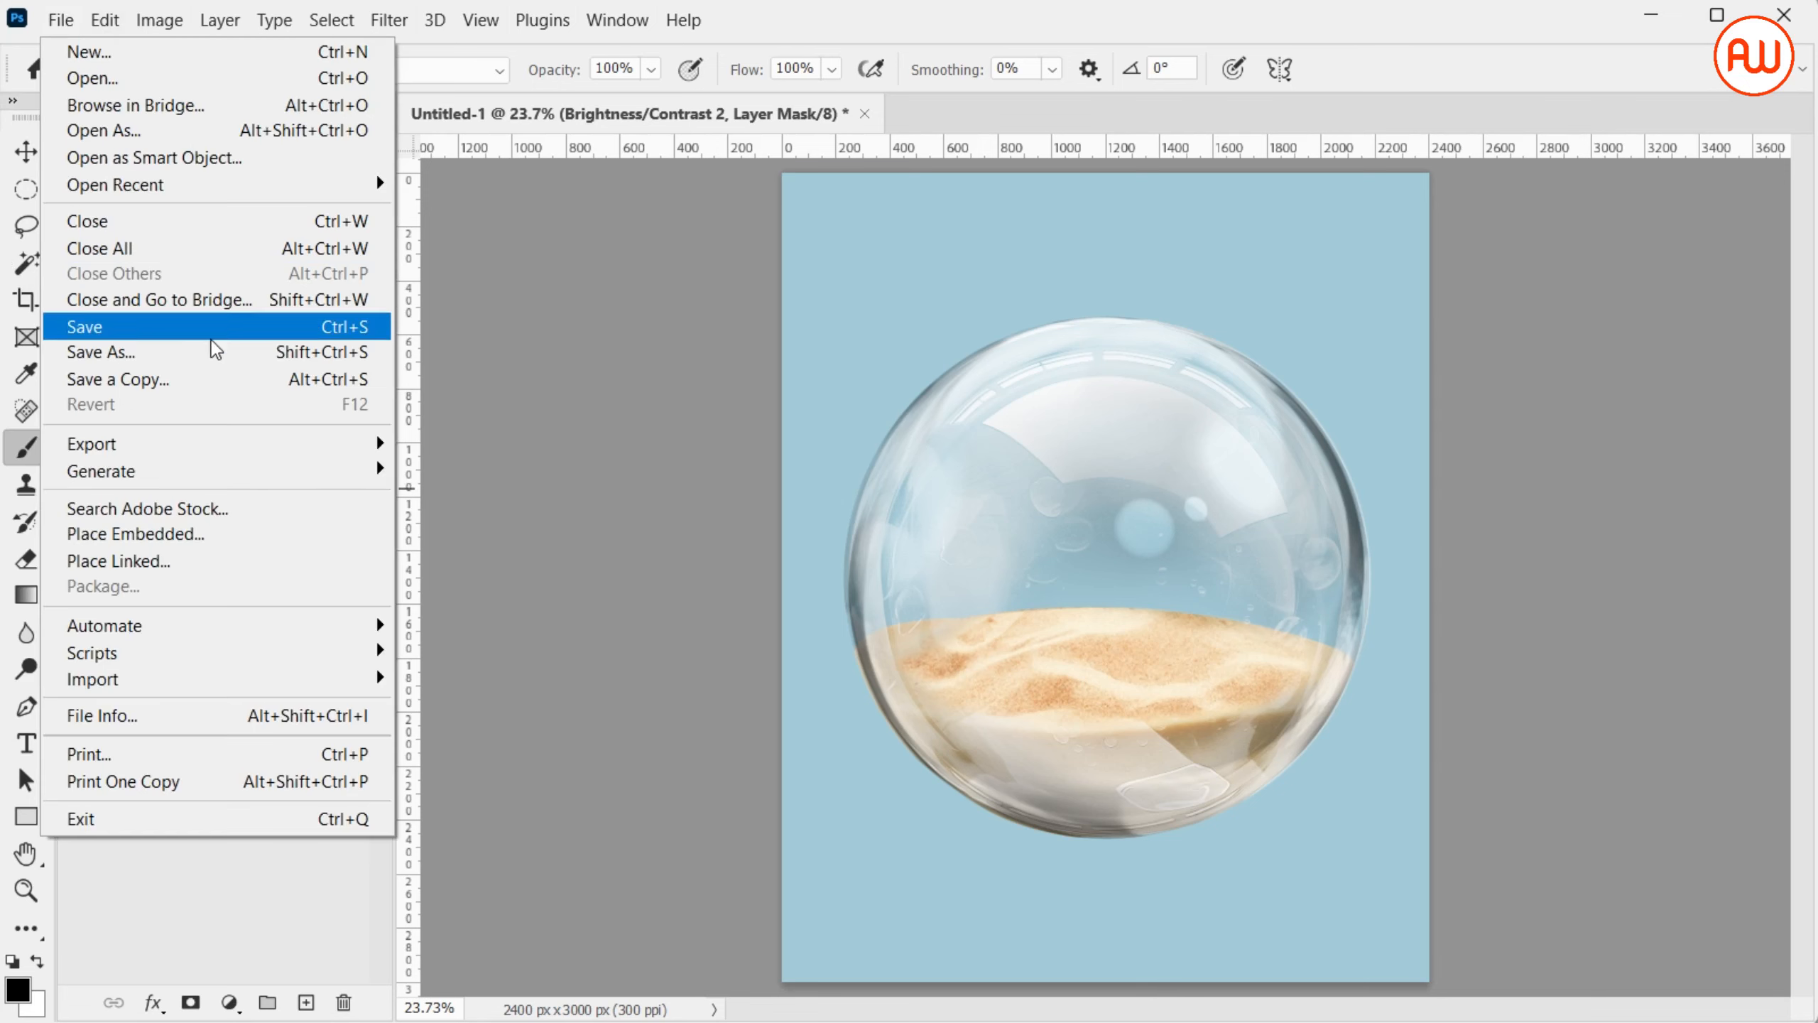
click(332, 533)
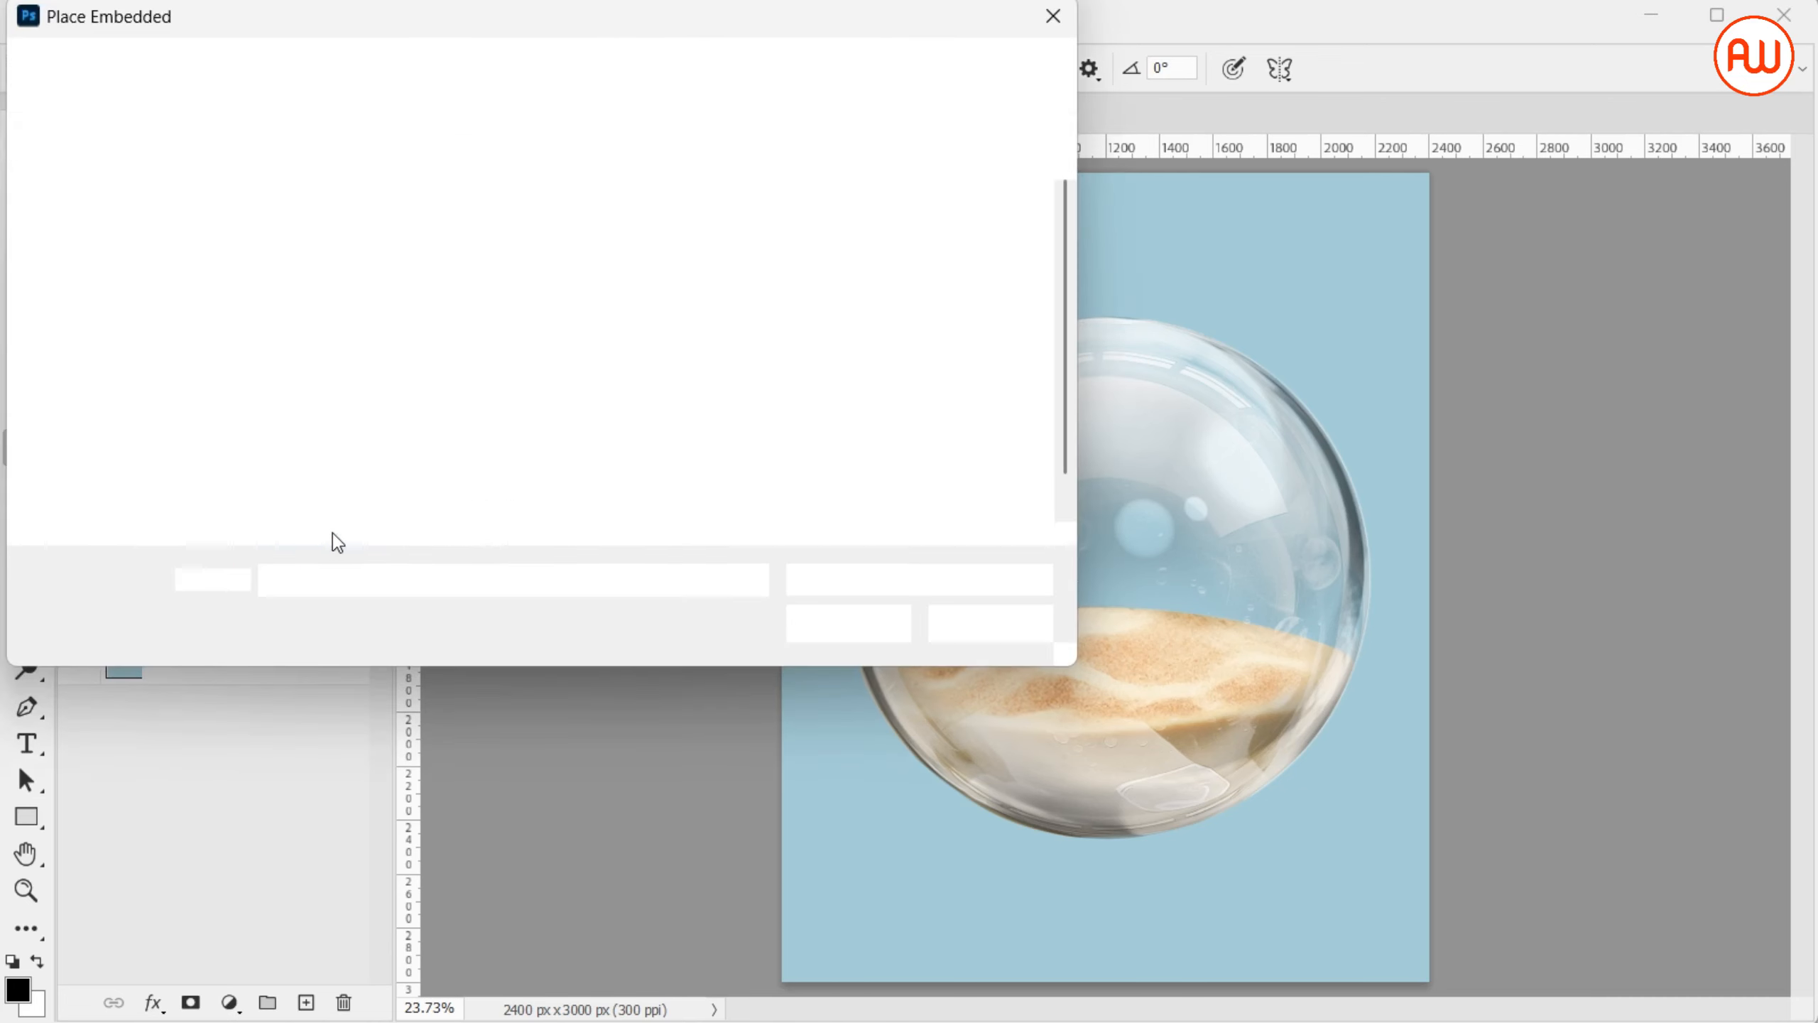
double_click(653, 229)
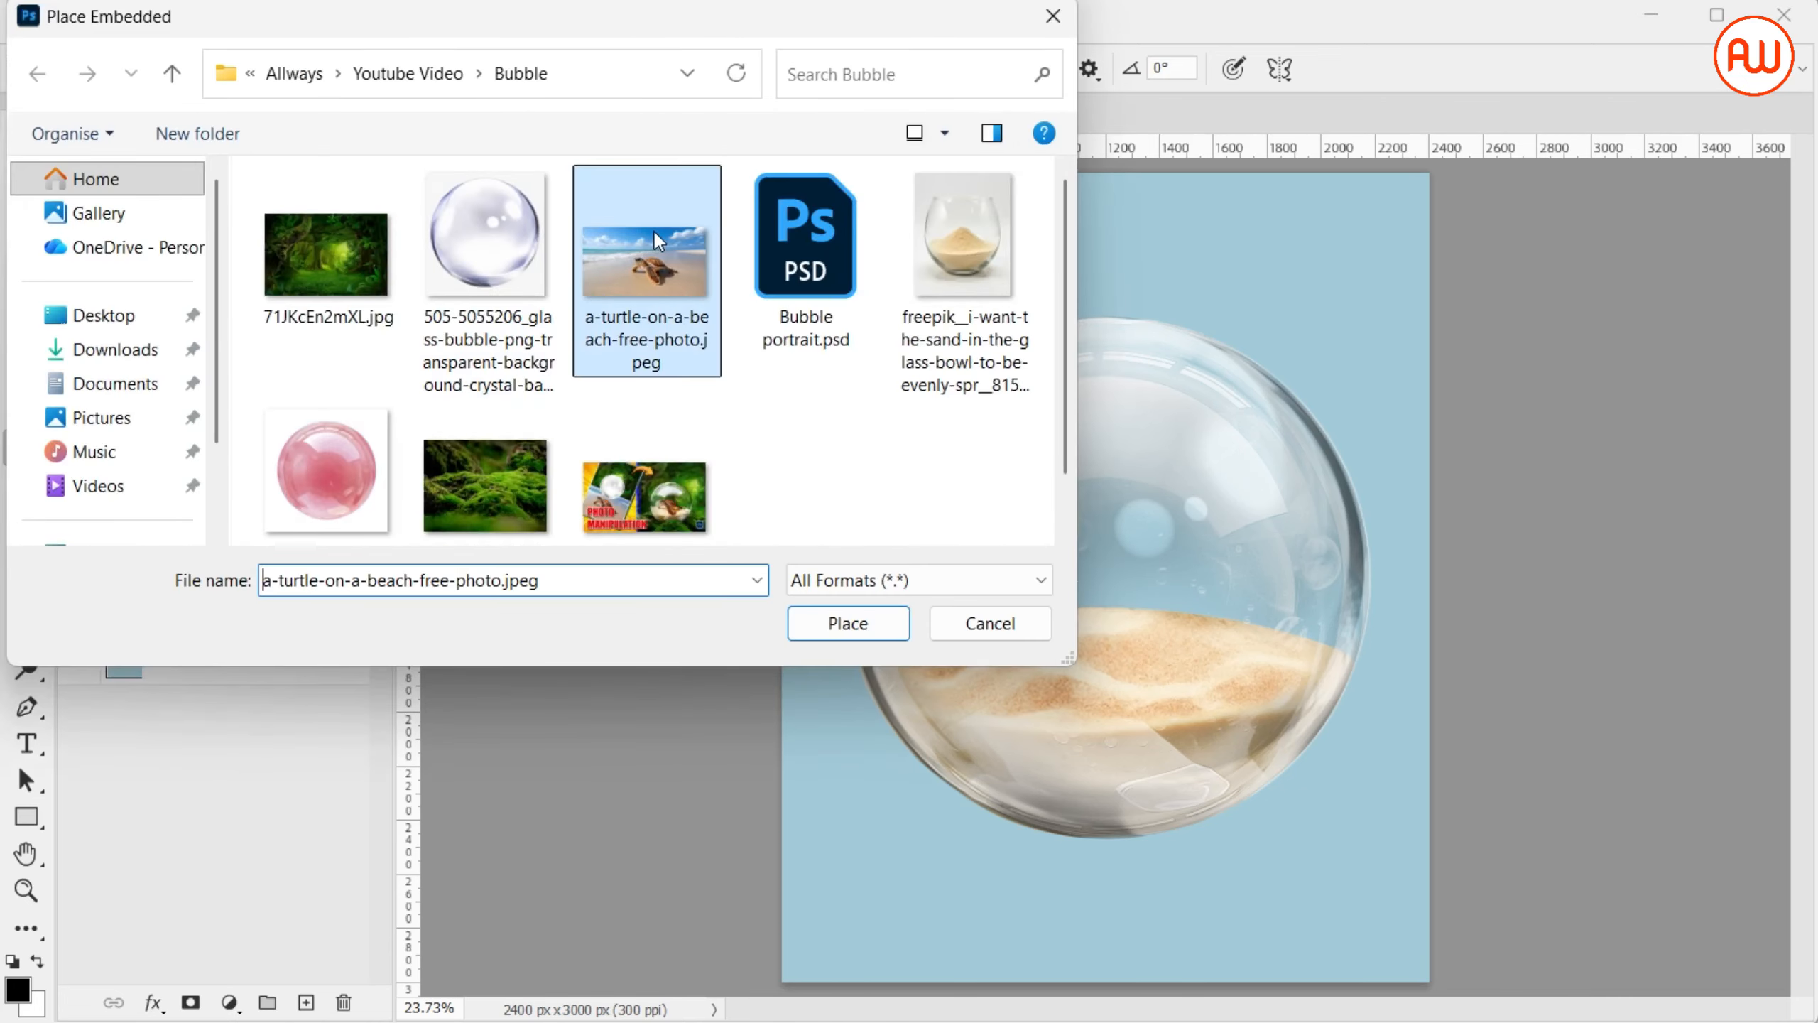
key(b)
Start a Pen tool path at the tip of the turtle's near front flipper and trace up its outer edge
key(ctrl+plus)
key(ctrl+plus)
key(ctrl+plus)
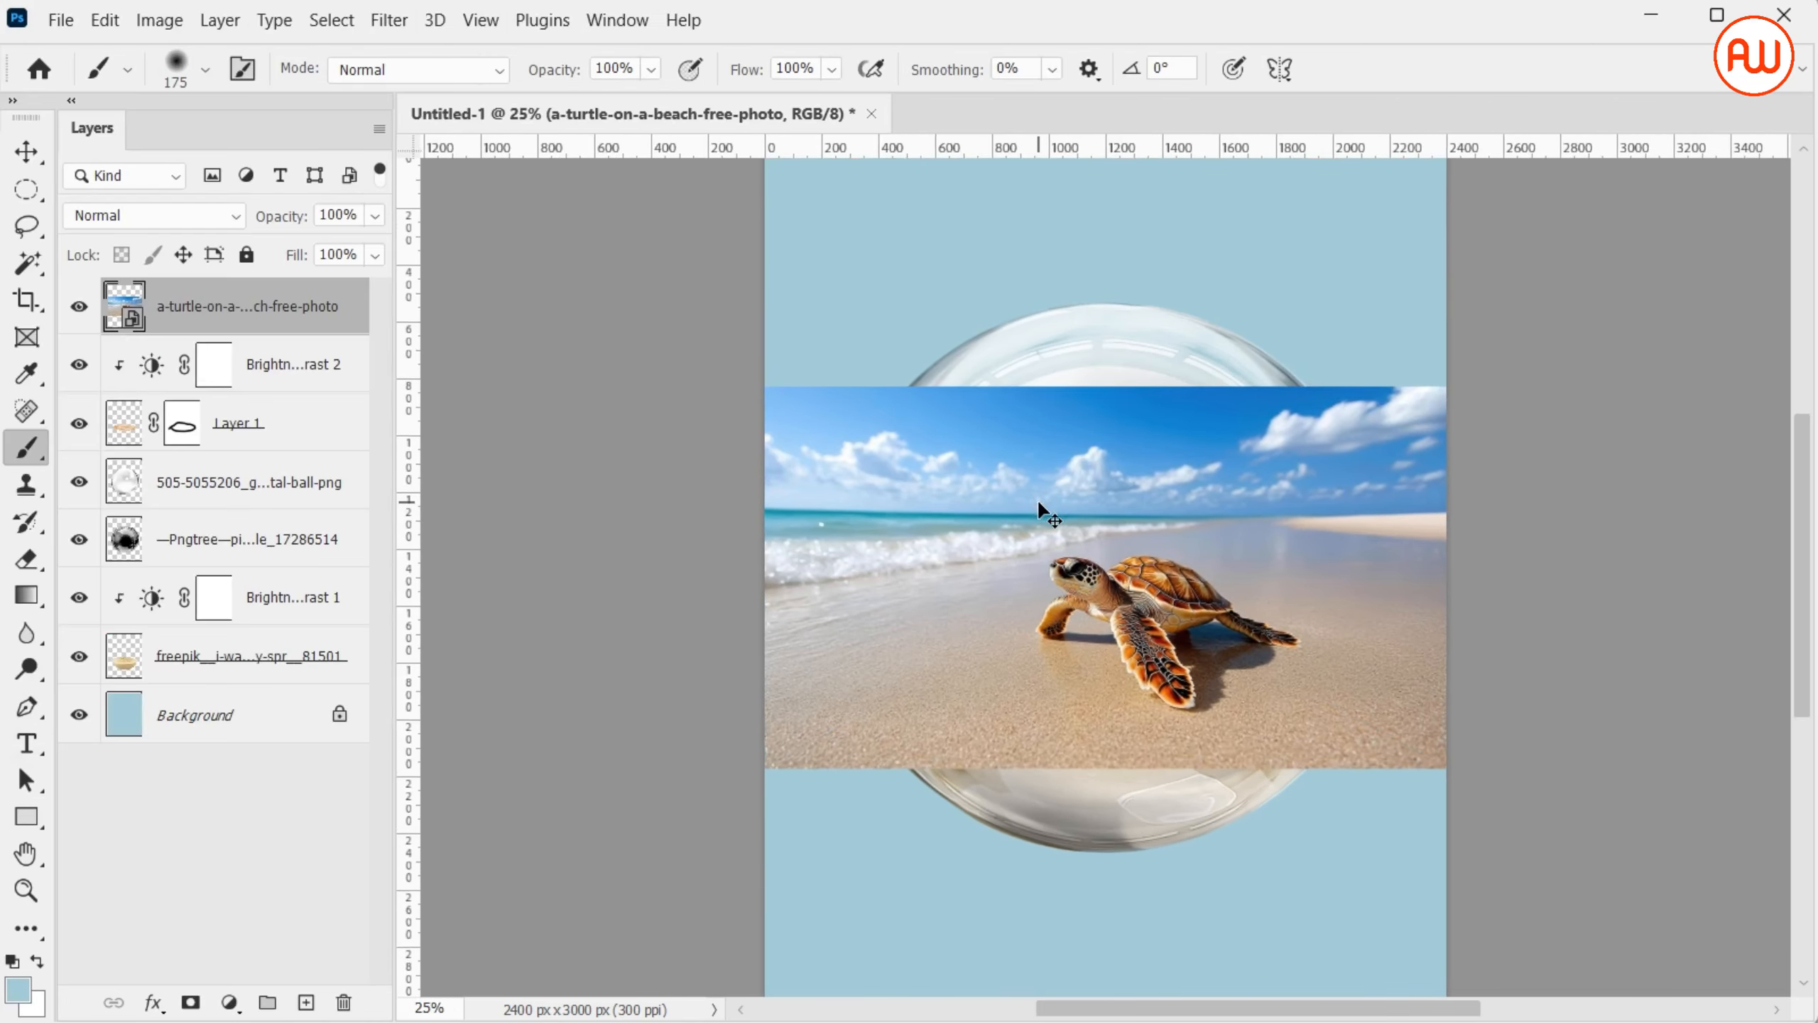
key(ctrl+plus)
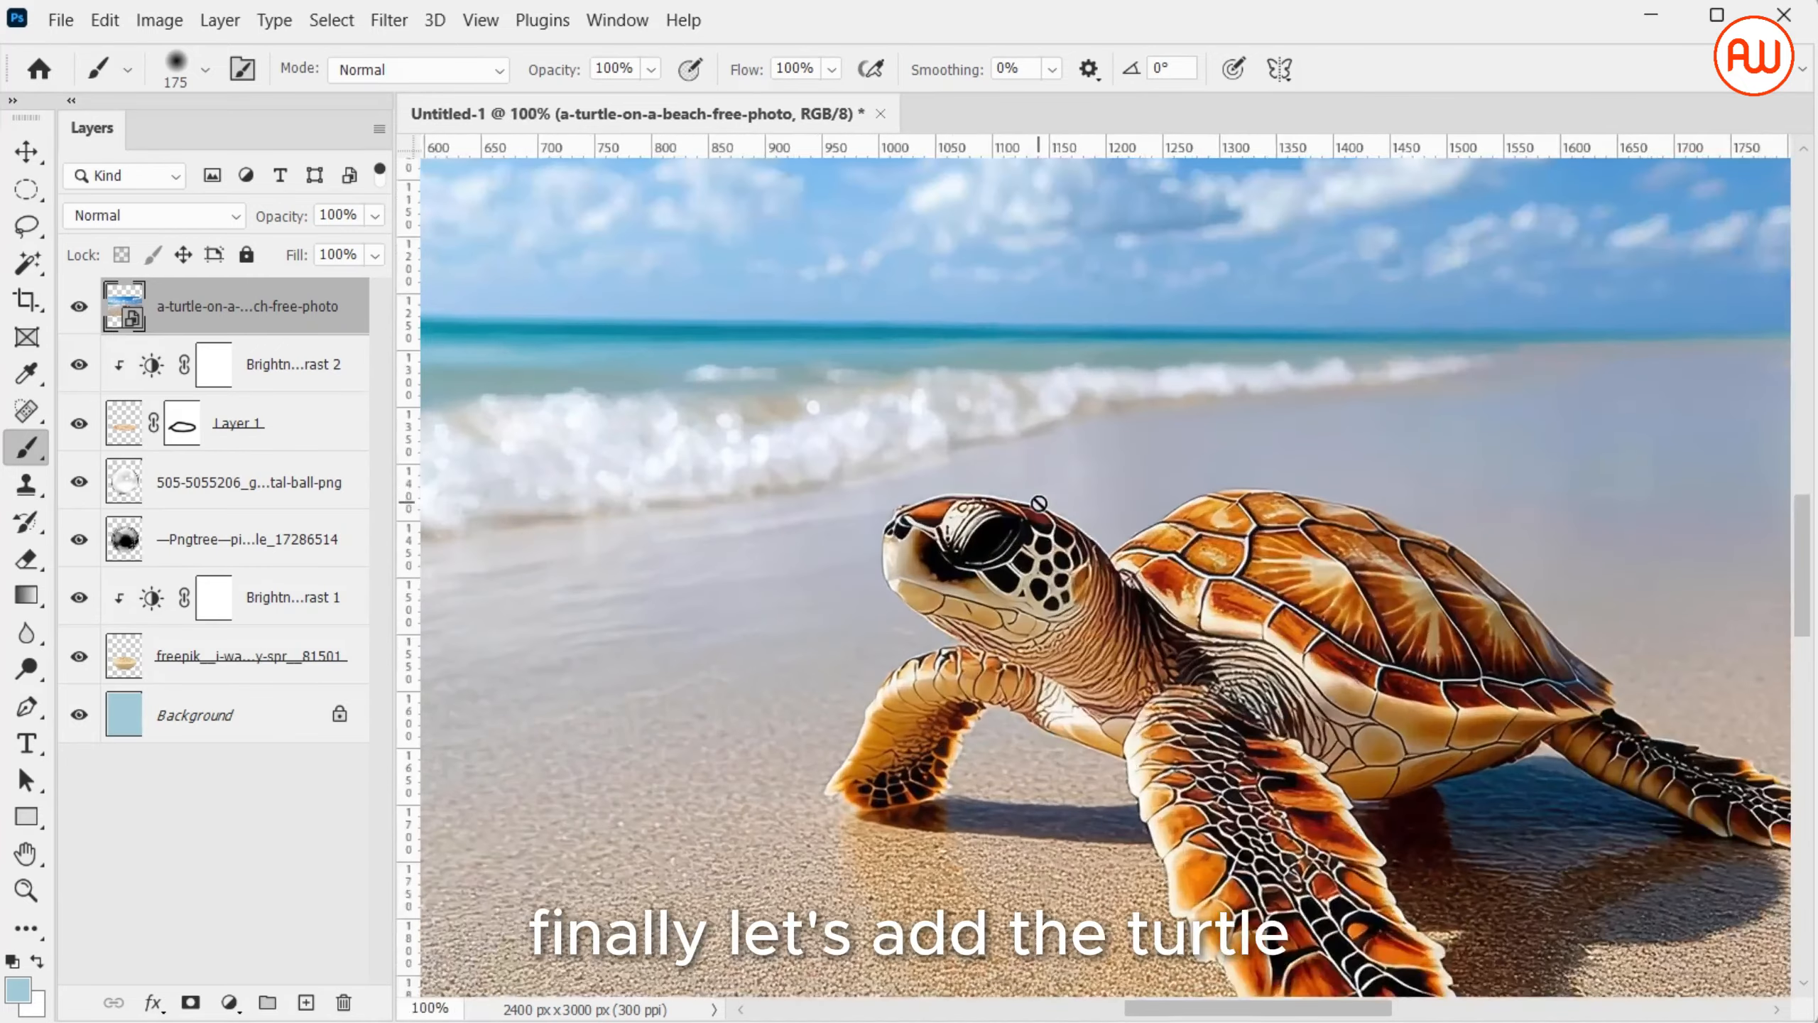
scroll(1037, 498, down, 2)
key(p)
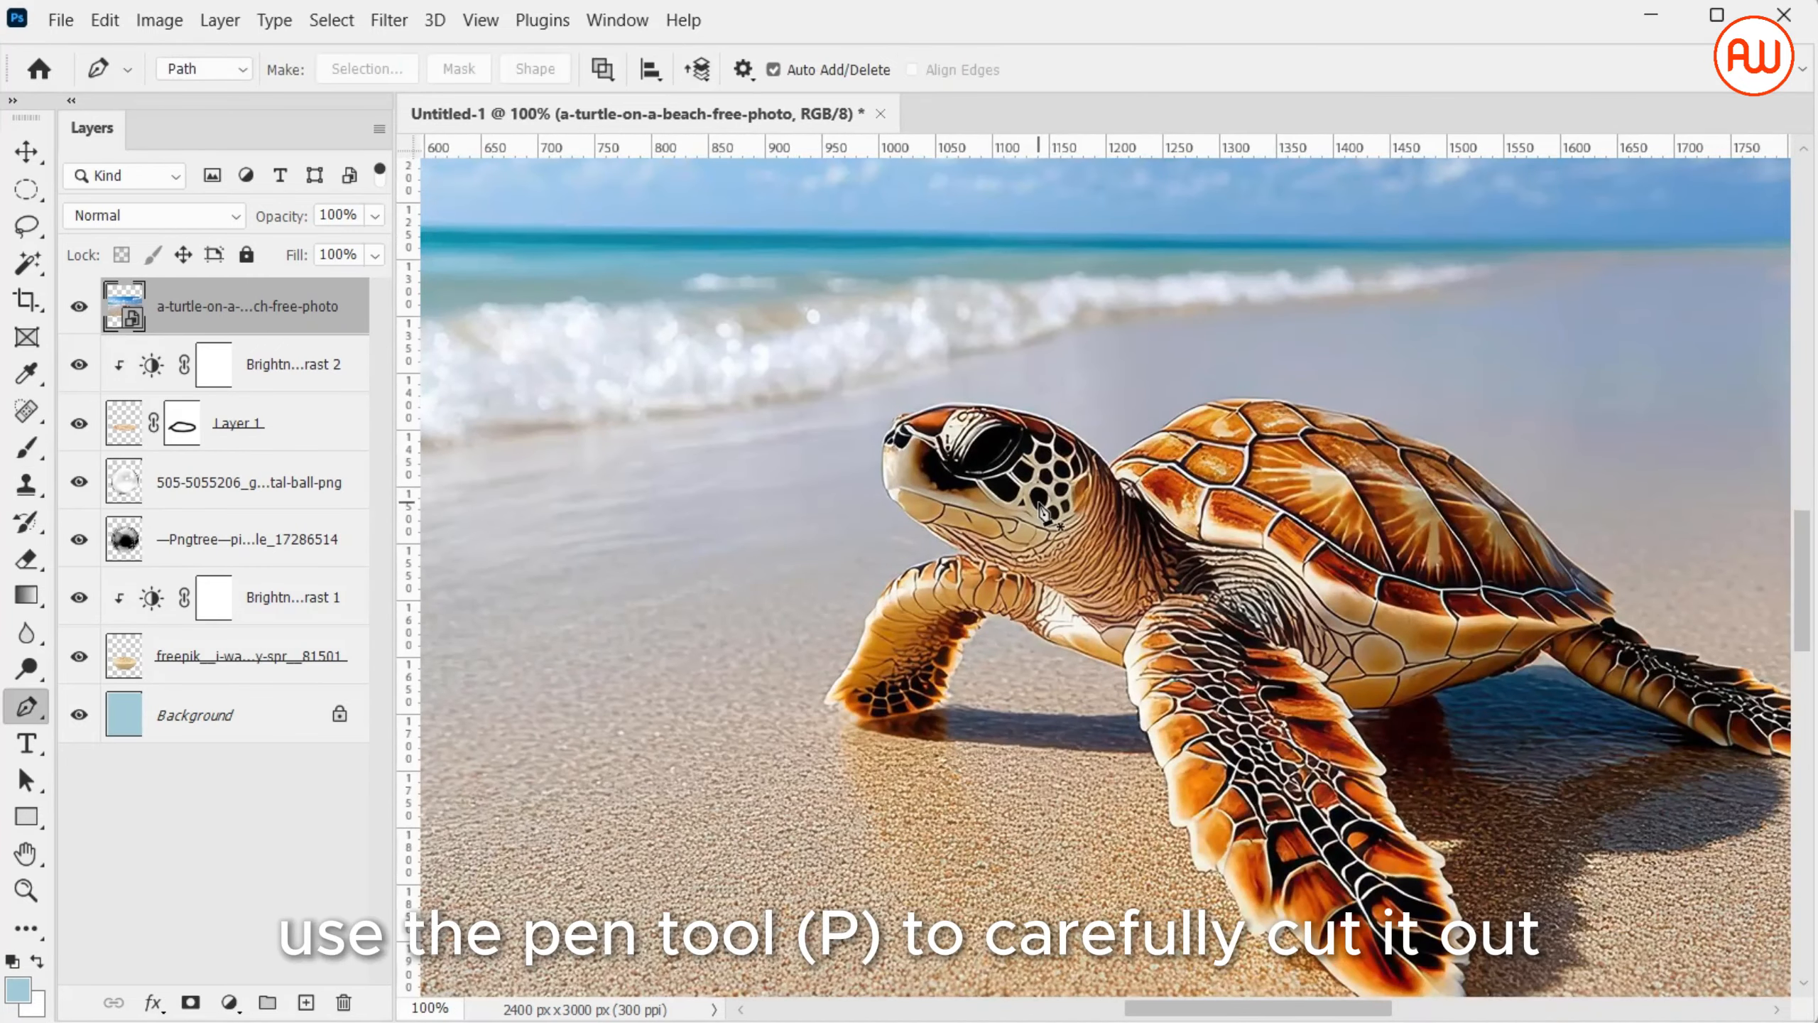
scroll(1217, 798, down, 3)
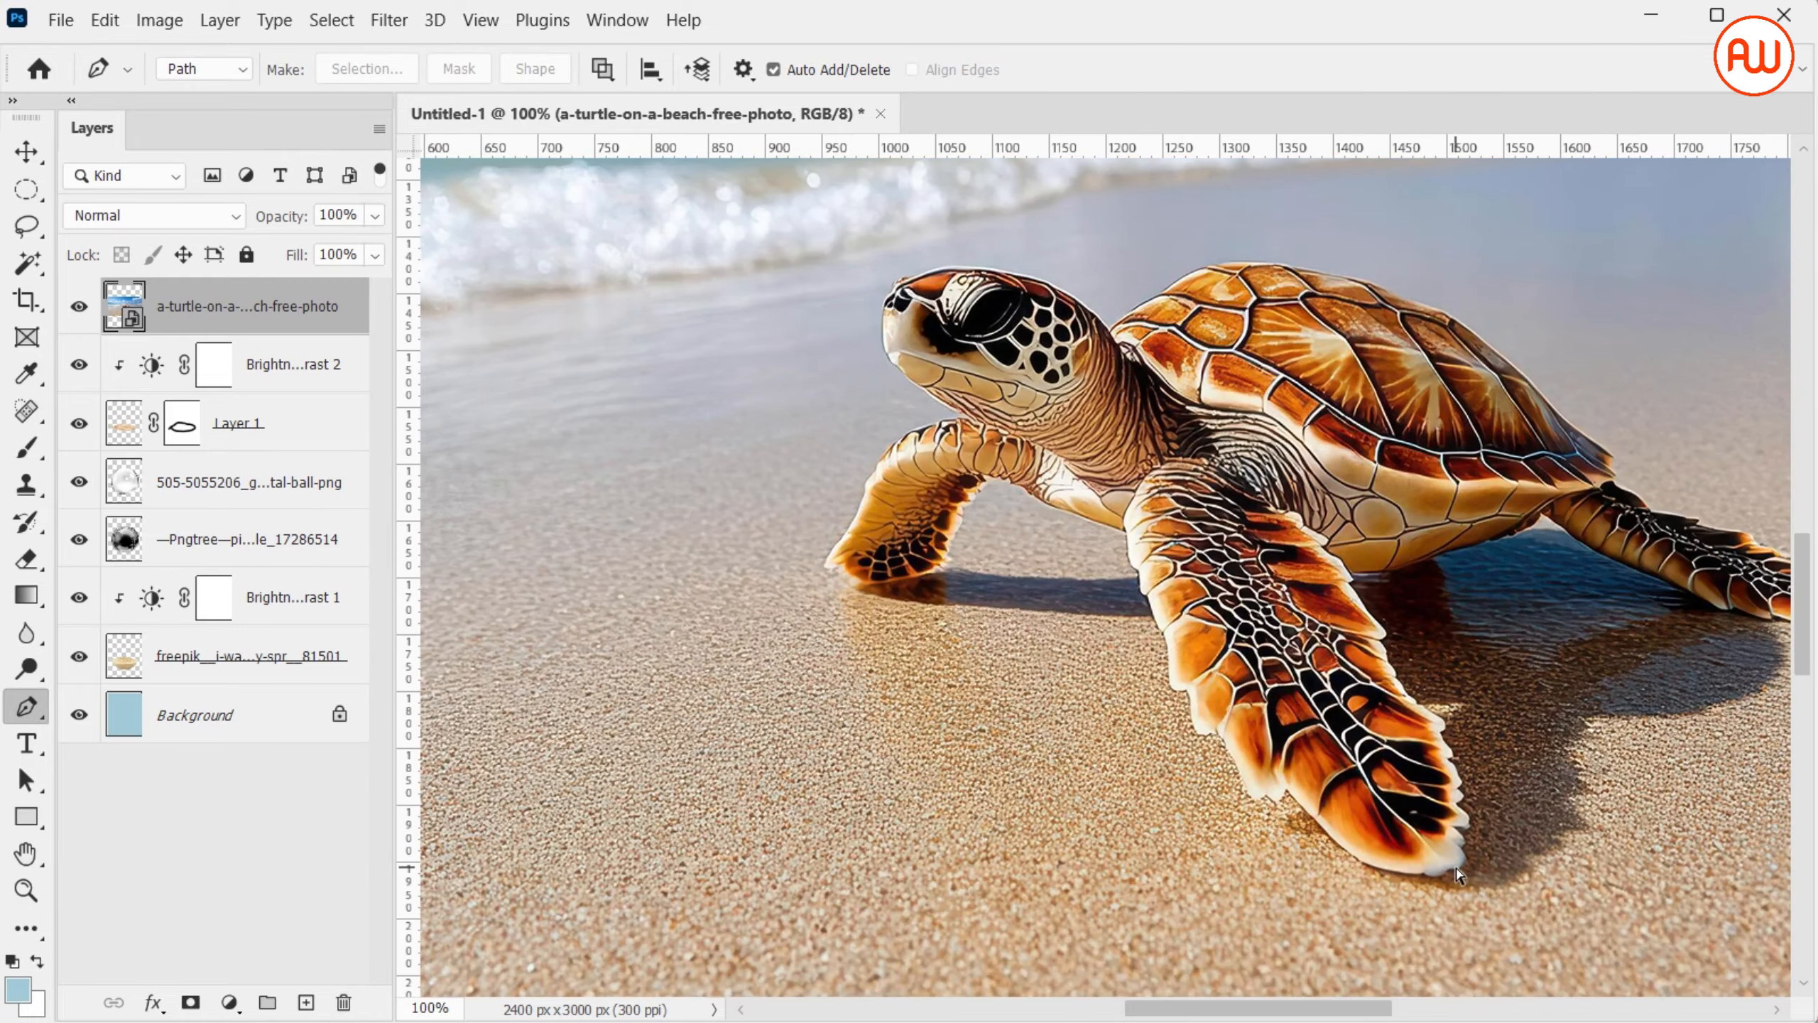
key(ctrl+plus)
key(ctrl+plus)
scroll(1456, 869, down, 10)
scroll(1456, 869, left, 5)
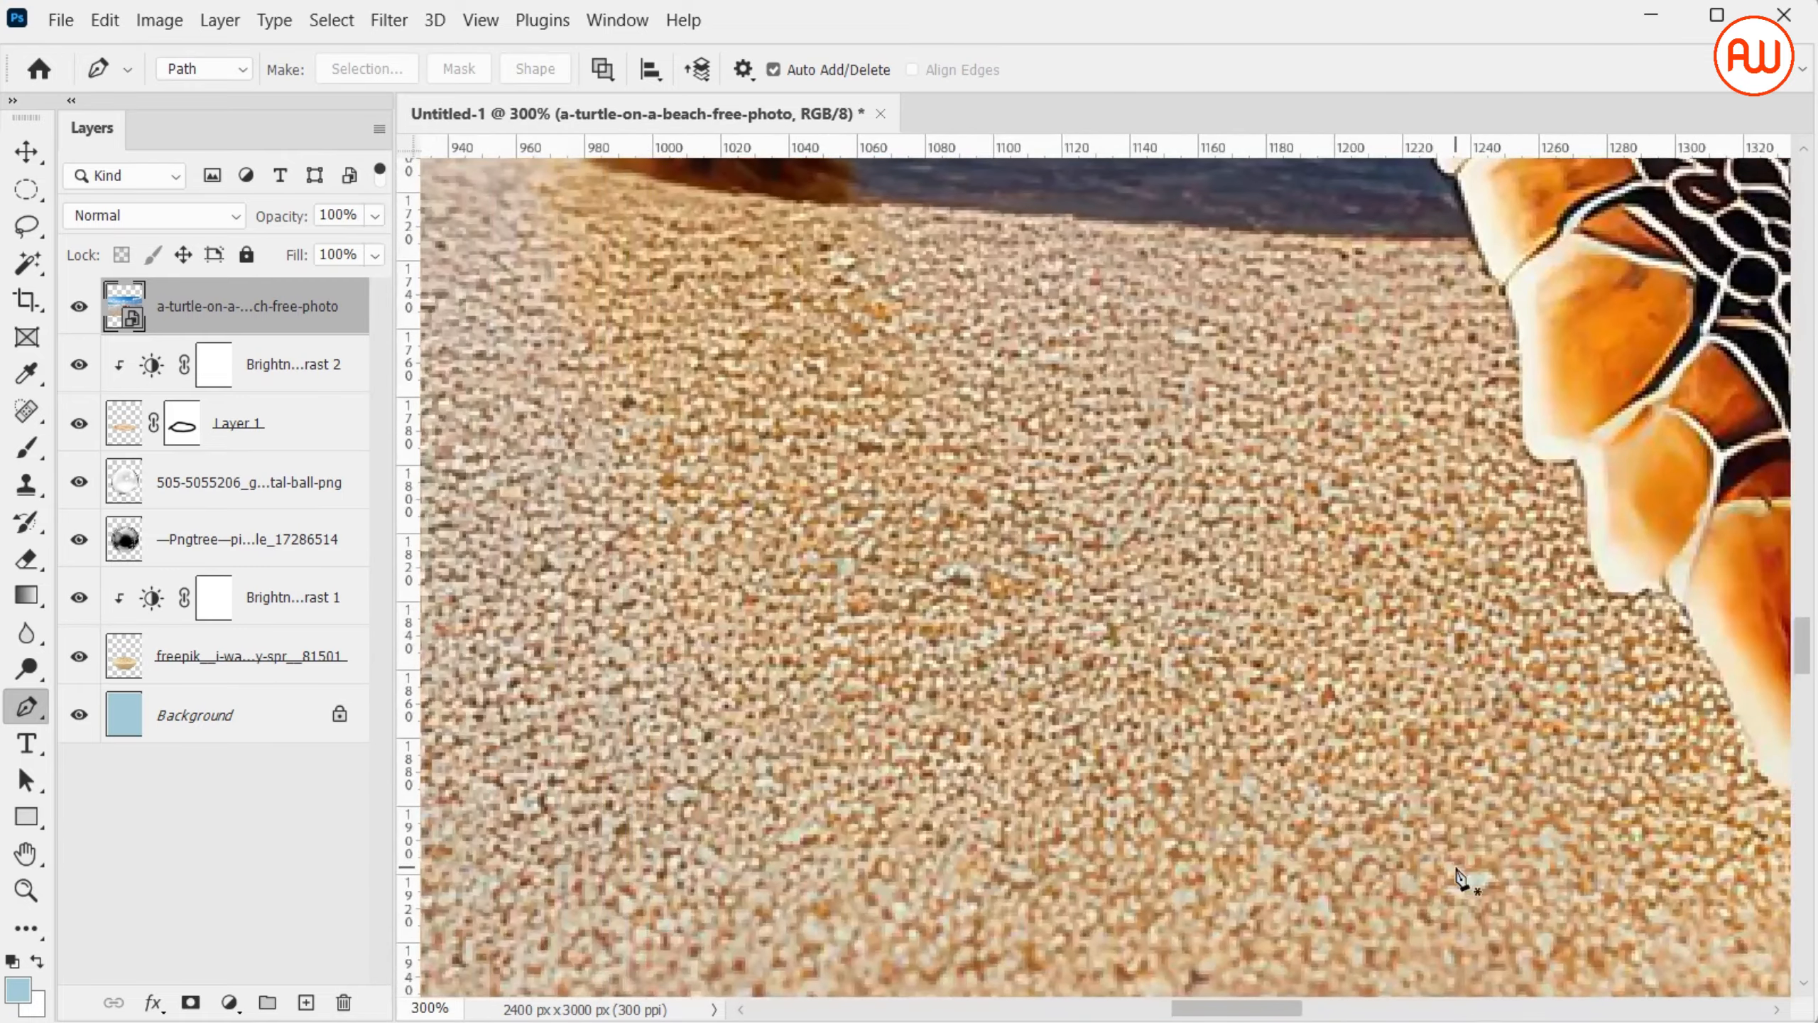
scroll(1456, 875, down, 2)
scroll(1456, 875, right, 10)
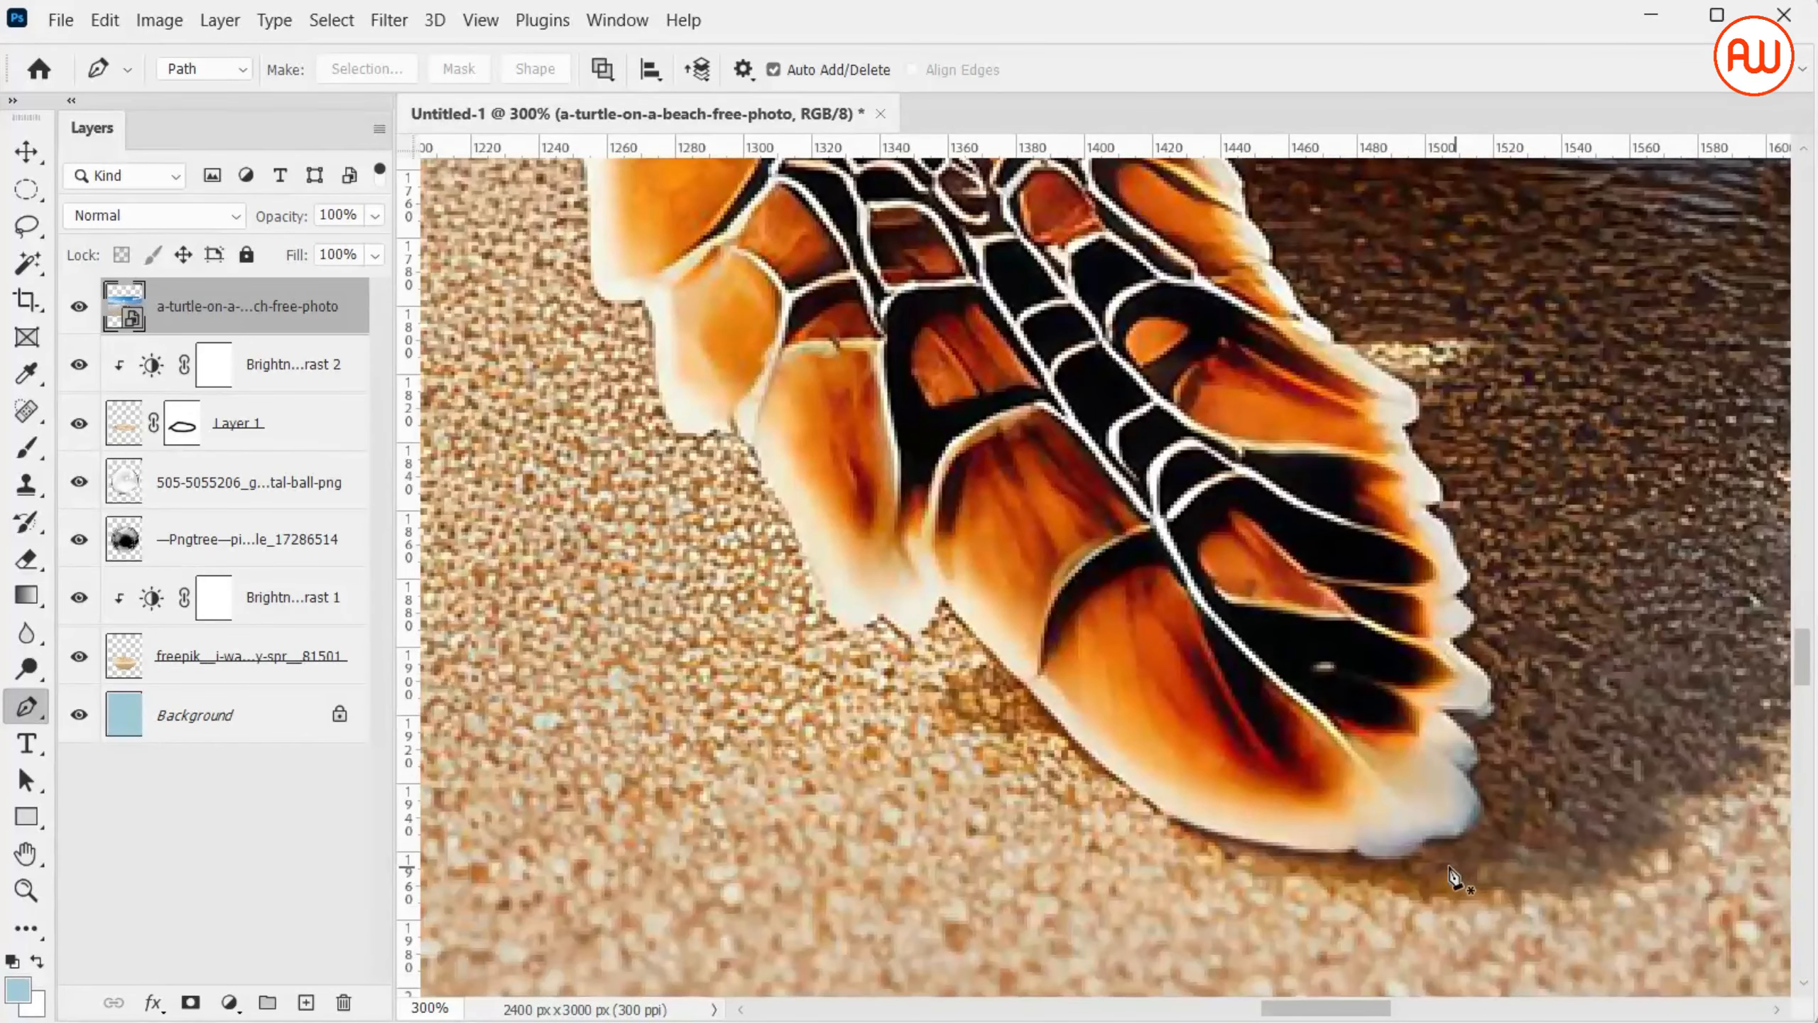
click(1416, 849)
click(1355, 852)
click(1102, 764)
click(941, 593)
click(911, 636)
click(887, 614)
click(847, 623)
drag(782, 491, 755, 443)
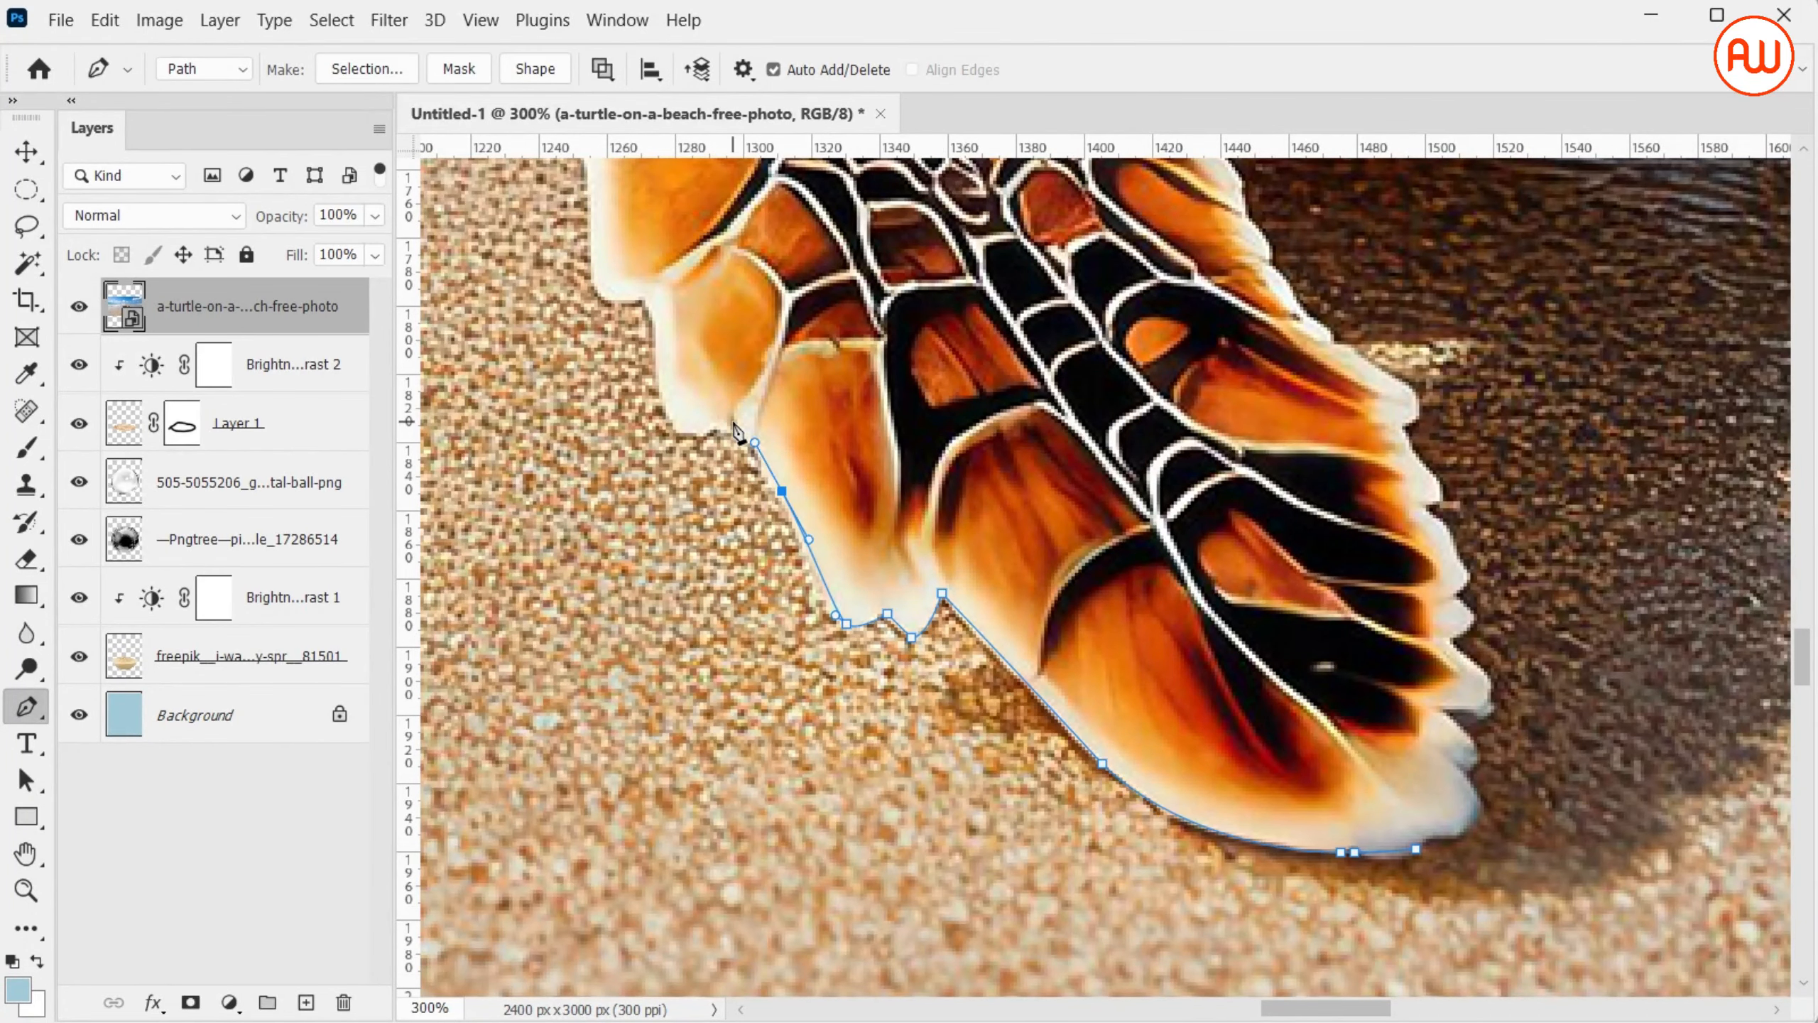
click(634, 296)
drag(591, 273, 588, 234)
scroll(589, 233, up, 5)
click(571, 438)
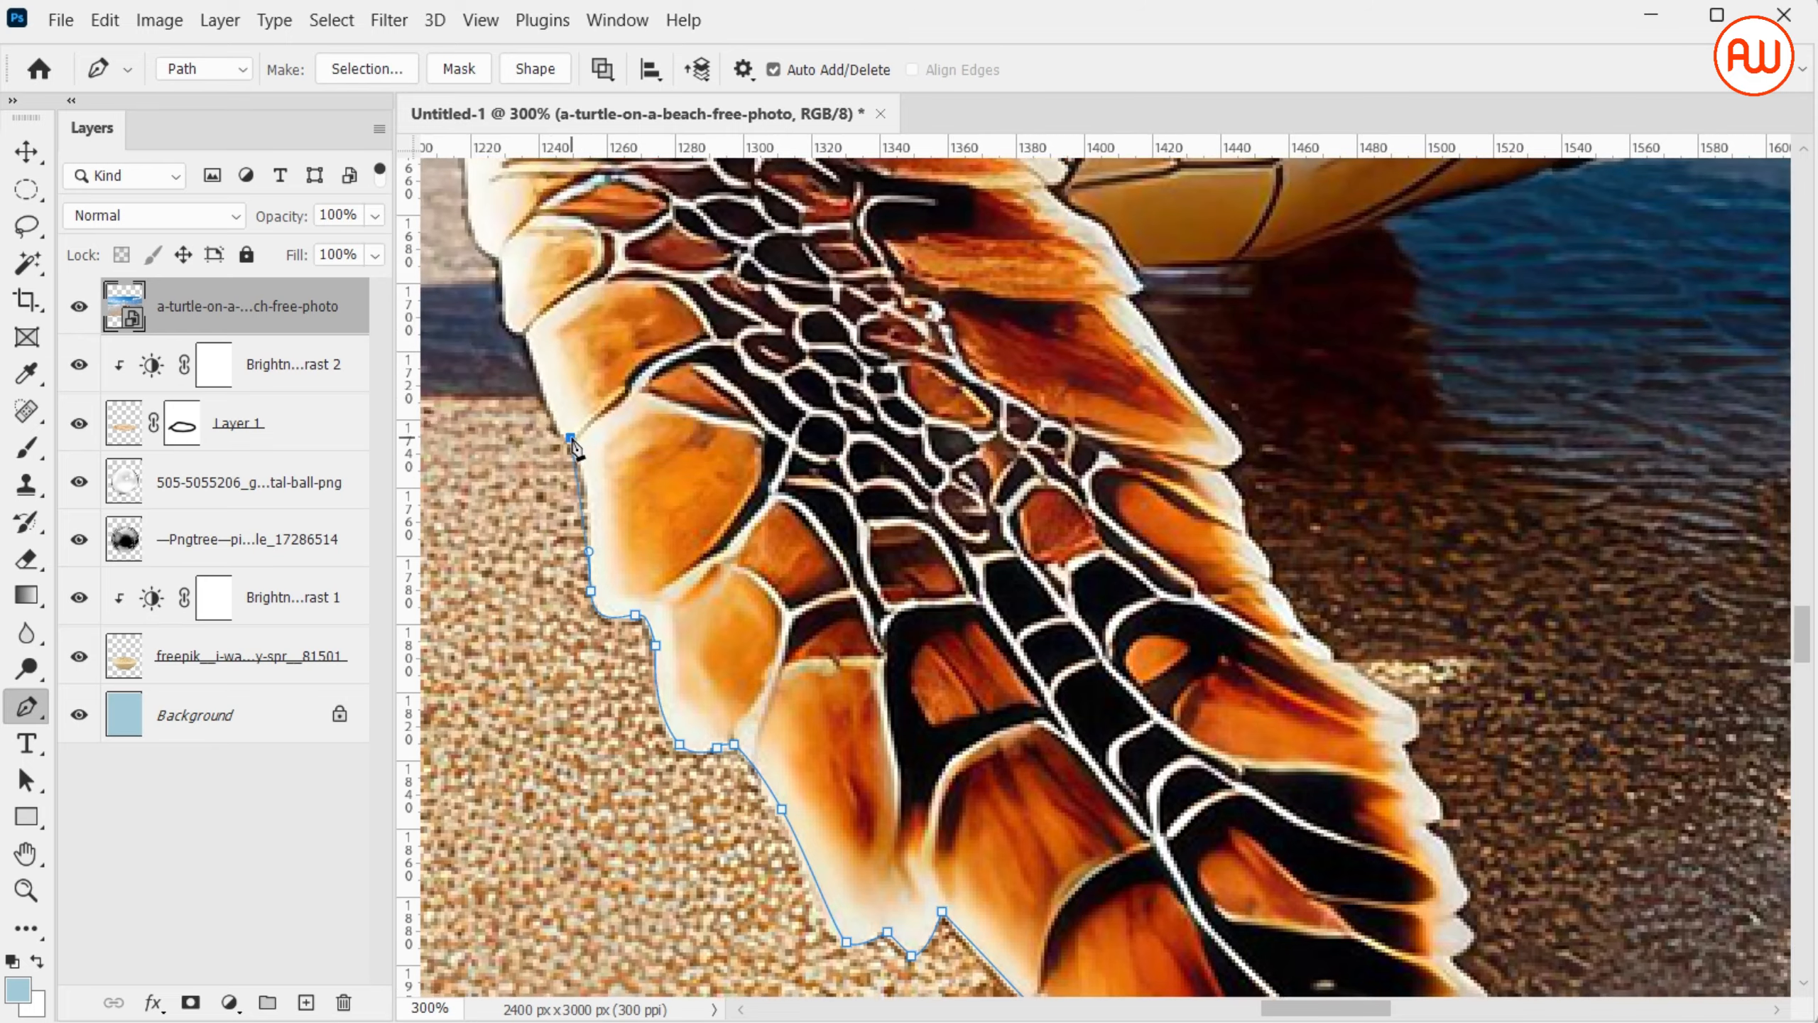
Continue the Pen path up the near front flipper and along the chest to the underside of the far front flipper
scroll(498, 258, up, 2)
scroll(498, 258, left, 2)
drag(650, 365, 638, 294)
scroll(644, 311, up, 3)
scroll(645, 310, left, 4)
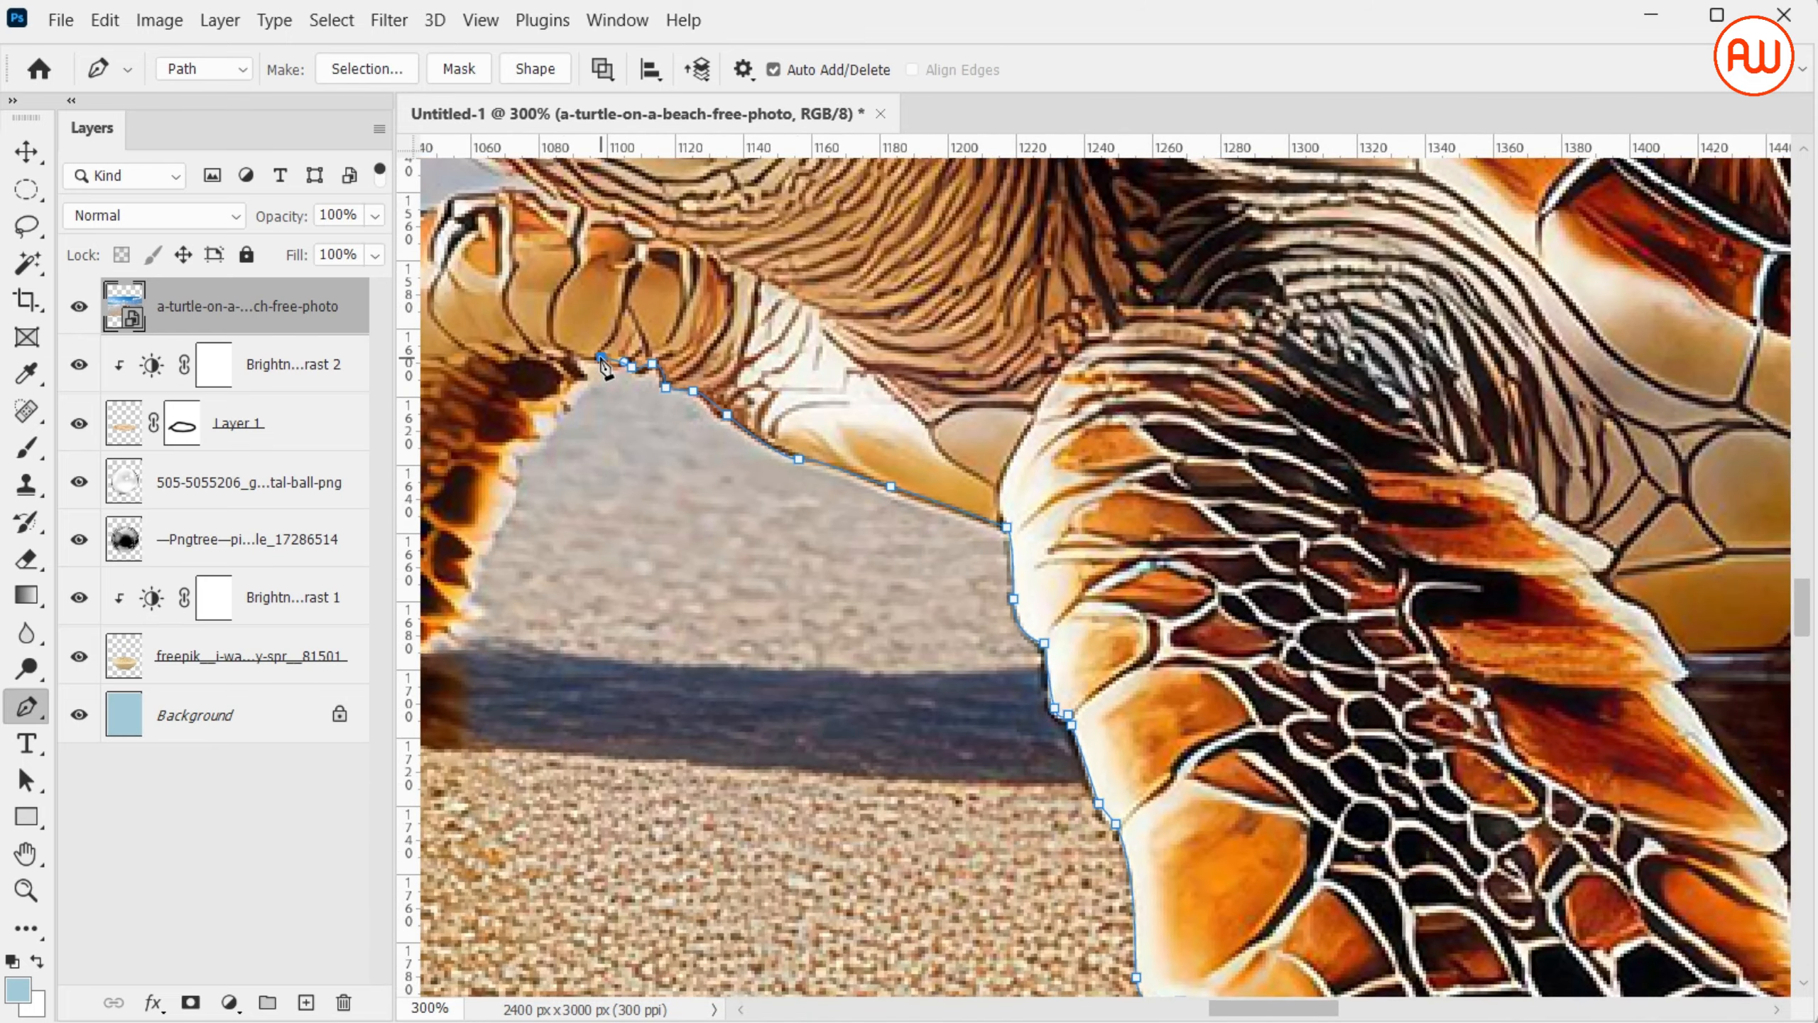
Trace down the far front flipper's inner edge, around its tip and partway up its outer edge
drag(516, 452, 488, 457)
scroll(487, 458, down, 2)
drag(513, 393, 498, 419)
drag(481, 448, 474, 461)
scroll(475, 462, left, 4)
mouse_move(717, 512)
mouse_down()
mouse_move(557, 572)
mouse_move(538, 528)
mouse_up()
scroll(559, 573, left, 2)
mouse_move(553, 523)
mouse_down()
mouse_move(520, 522)
mouse_move(530, 486)
mouse_up()
drag(580, 418, 598, 397)
drag(629, 302, 632, 278)
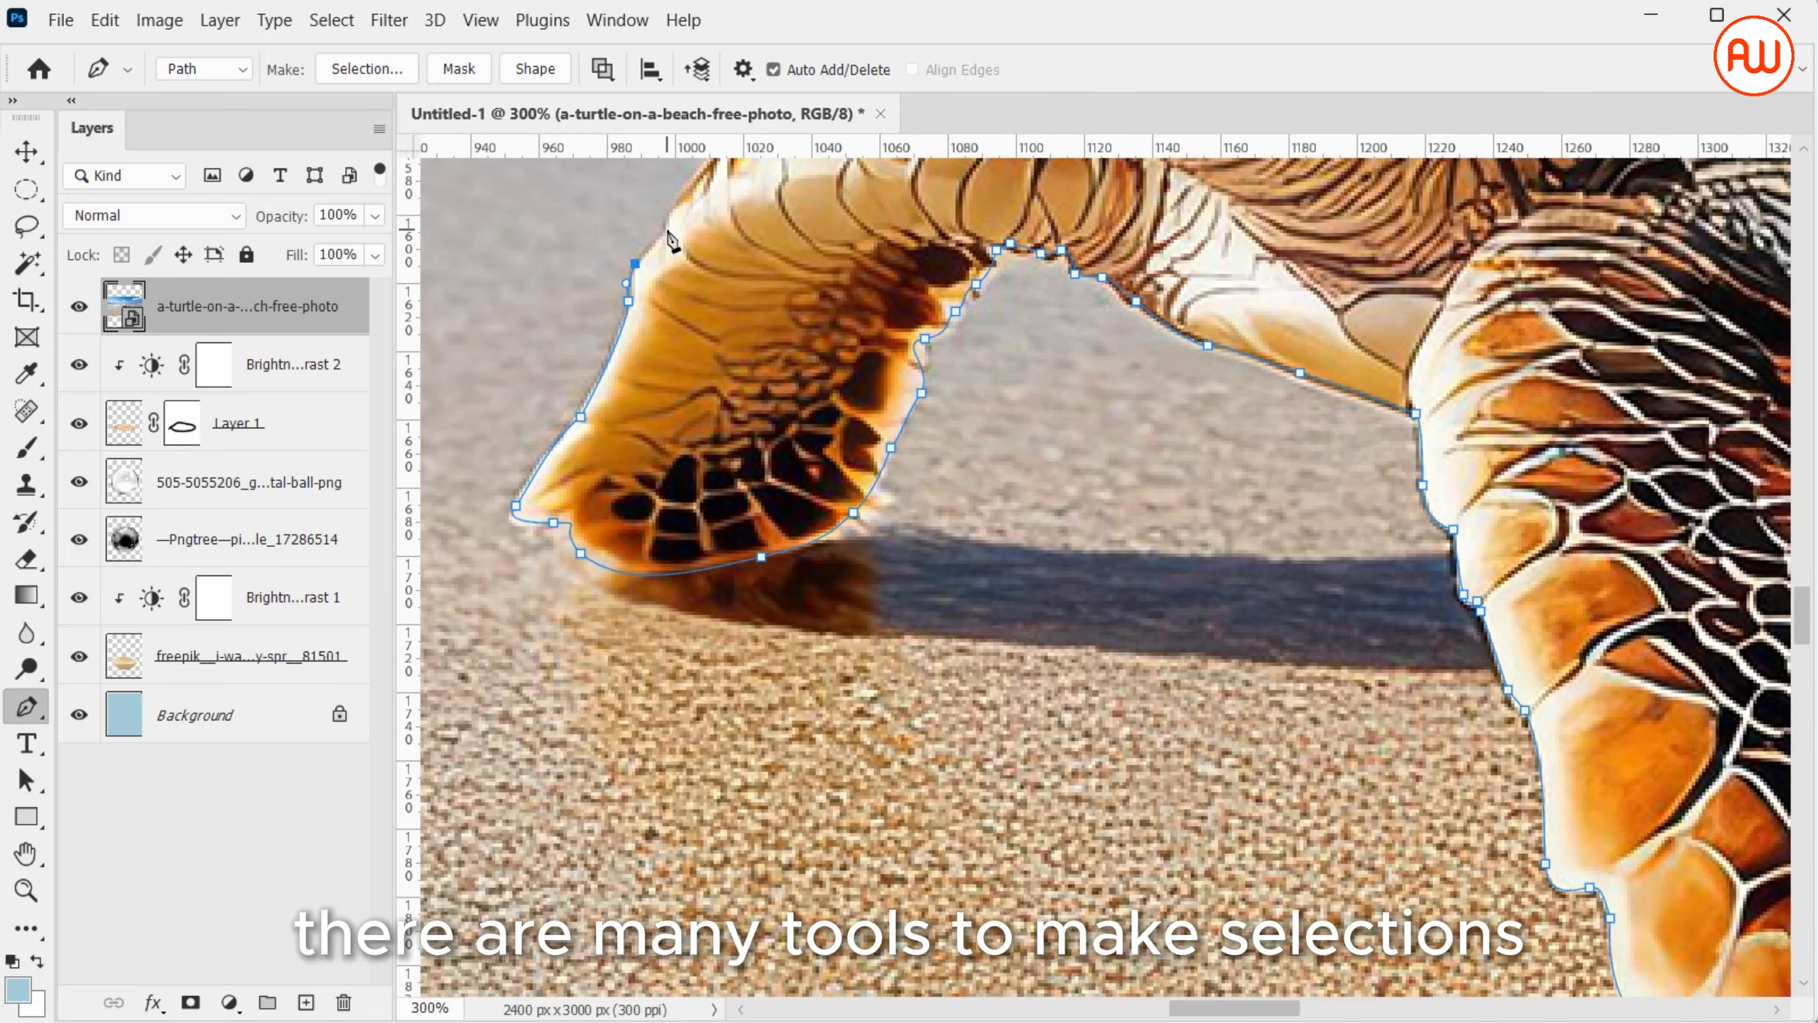
Continue the path over the upper edge of the far front flipper to where it meets the neck
click(666, 230)
scroll(667, 231, up, 4)
drag(713, 393, 736, 382)
mouse_move(805, 330)
mouse_down()
mouse_move(943, 304)
mouse_move(869, 257)
mouse_up()
click(840, 321)
click(849, 317)
click(962, 314)
Trace the path along the turtle's chin, around its snout and over the top of its head to the shell
scroll(868, 286, up, 4)
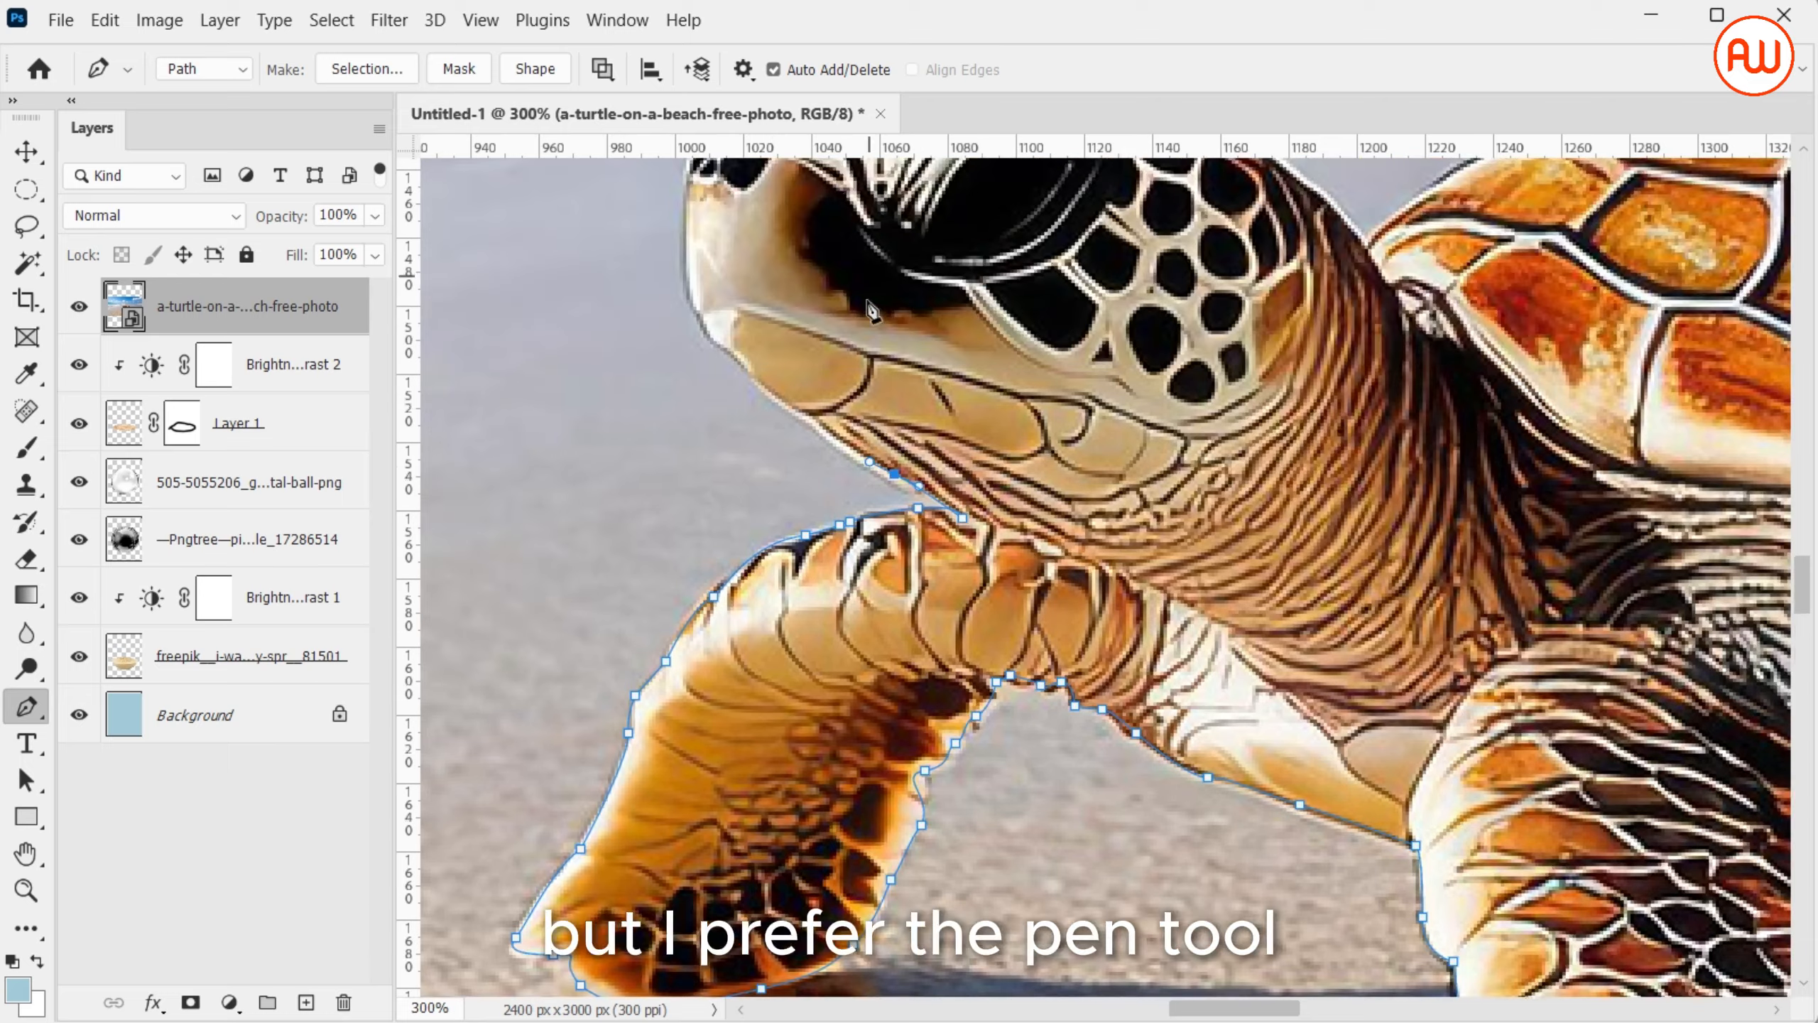
drag(686, 286, 686, 262)
scroll(688, 264, up, 4)
drag(690, 401, 694, 387)
drag(713, 360, 740, 314)
drag(764, 309, 777, 310)
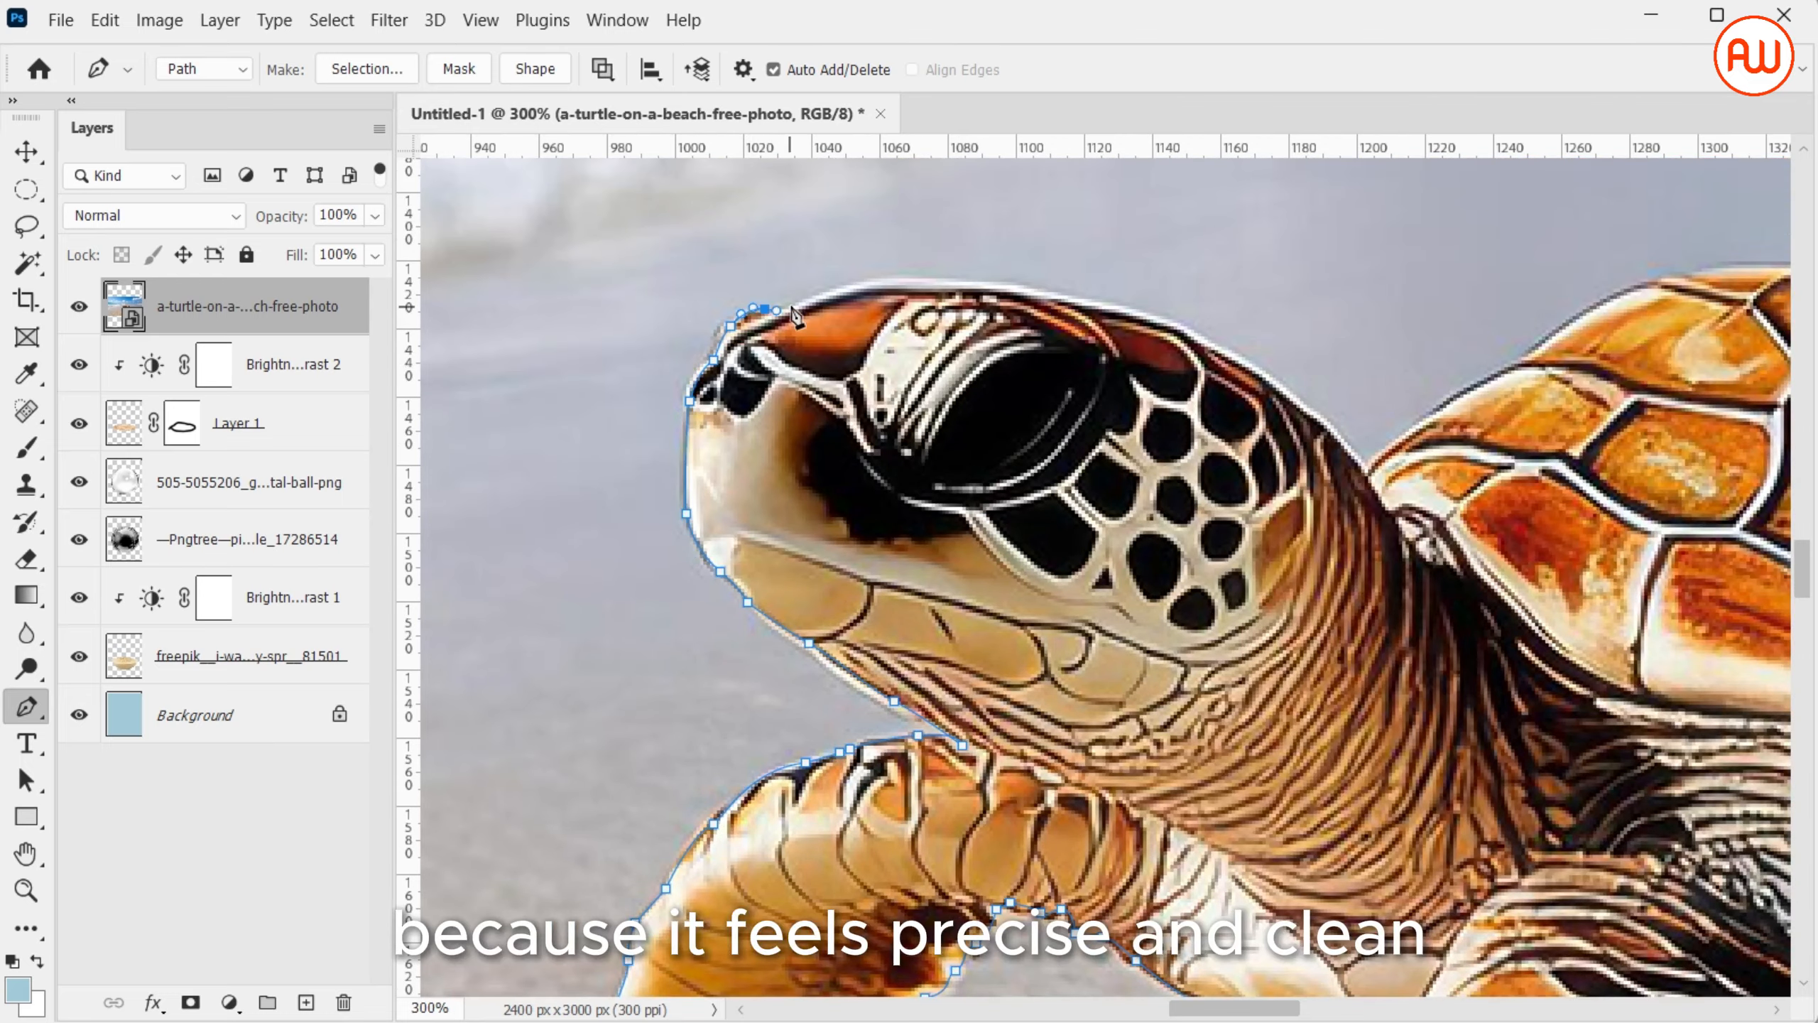
drag(928, 285, 1207, 339)
mouse_move(1361, 465)
mouse_down()
mouse_move(1410, 537)
mouse_move(1374, 463)
mouse_up()
Trace the upper contour of the turtle's shell from the neck to the shell's rear tip
scroll(1374, 463, right, 4)
drag(1043, 391, 1062, 375)
drag(1131, 326, 1171, 300)
drag(1280, 269, 1345, 269)
scroll(1346, 270, right, 7)
drag(774, 288, 813, 294)
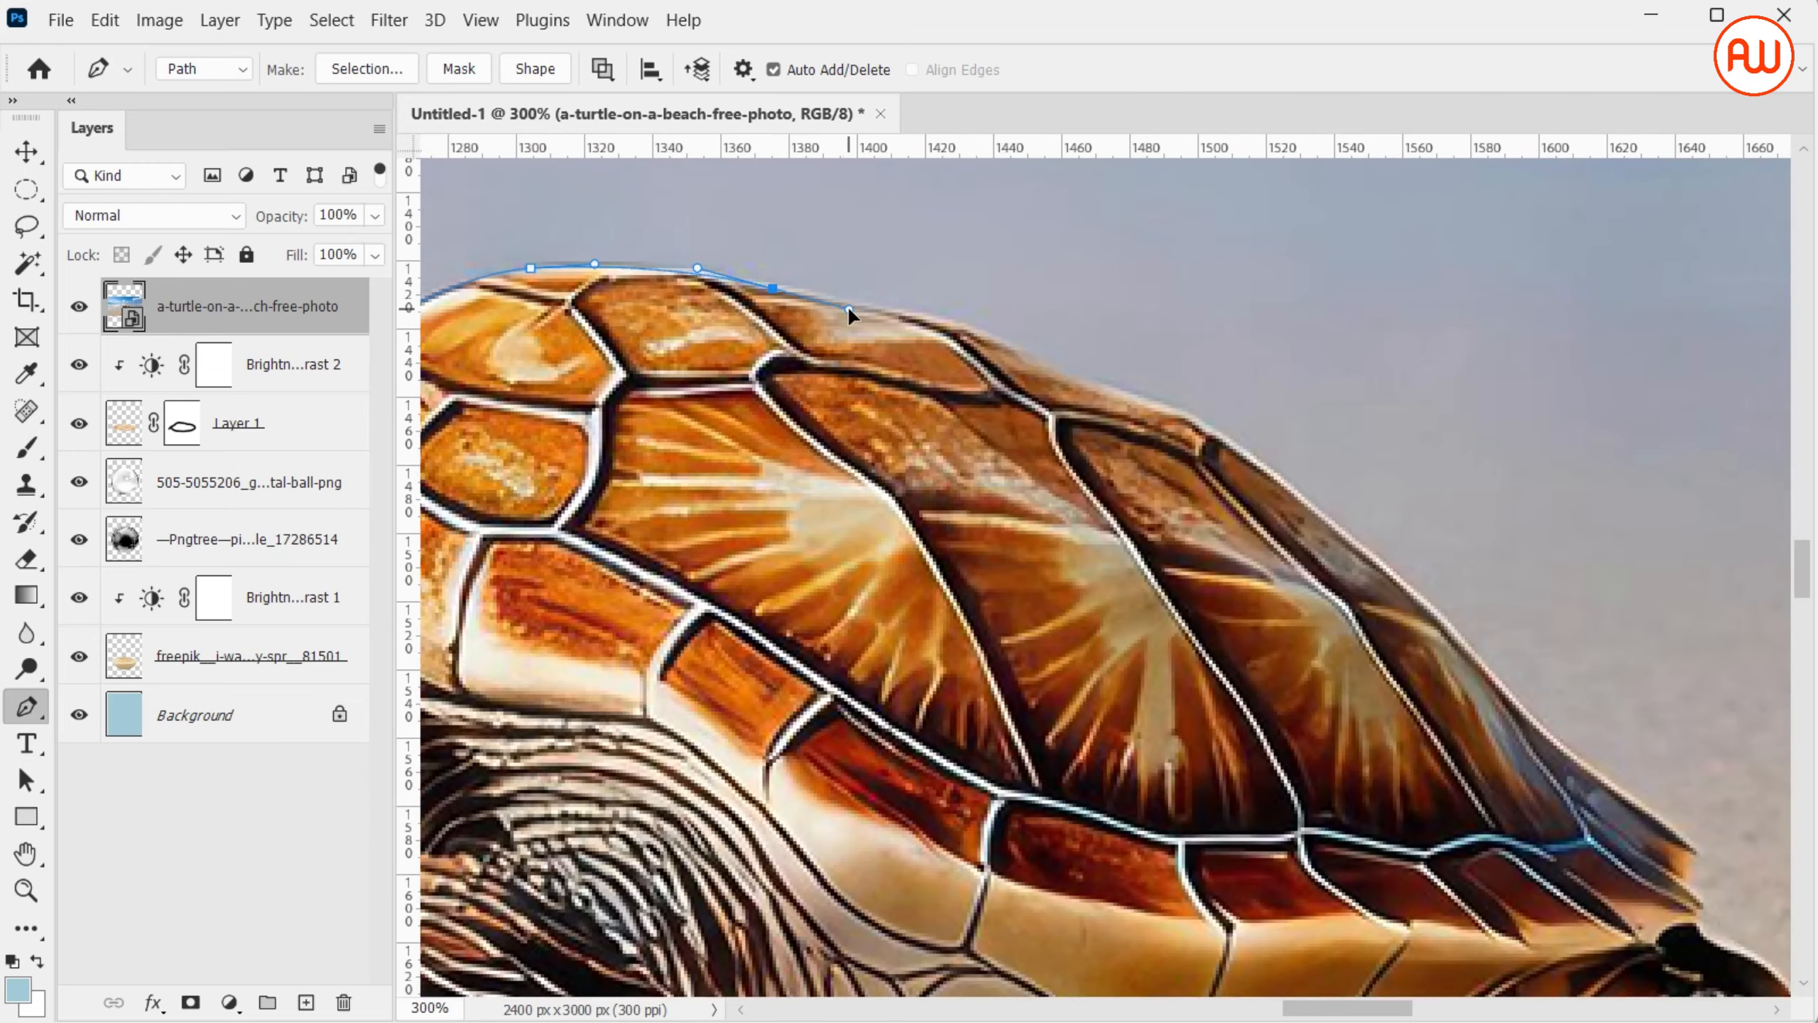
drag(1022, 352, 1047, 363)
drag(1205, 418, 1238, 438)
drag(1363, 550, 1385, 572)
drag(1523, 705, 1532, 713)
drag(1686, 834, 1699, 840)
drag(1691, 865, 1693, 878)
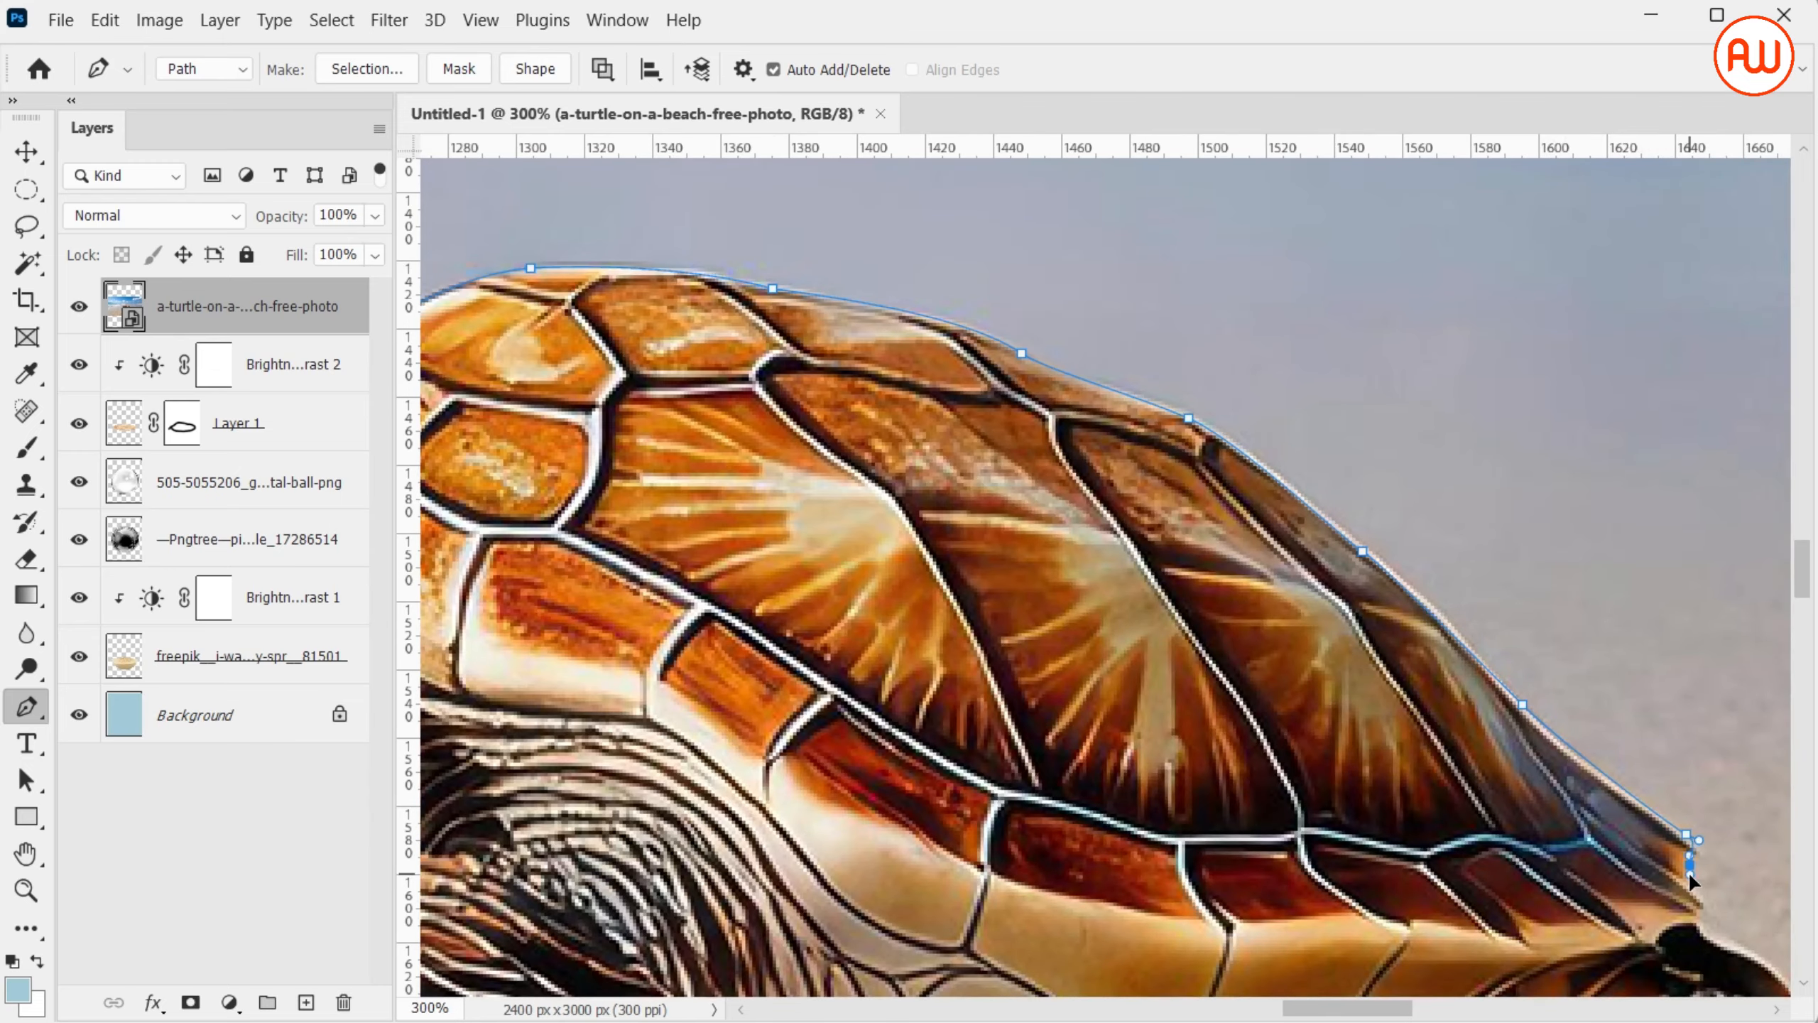
Continue the path from the shell's rear tip along the upper edge of the hind flipper
scroll(1693, 881, right, 4)
scroll(1693, 881, down, 4)
scroll(1695, 888, right, 2)
click(1132, 650)
click(1169, 680)
click(1237, 739)
click(1353, 758)
click(1379, 772)
click(1452, 796)
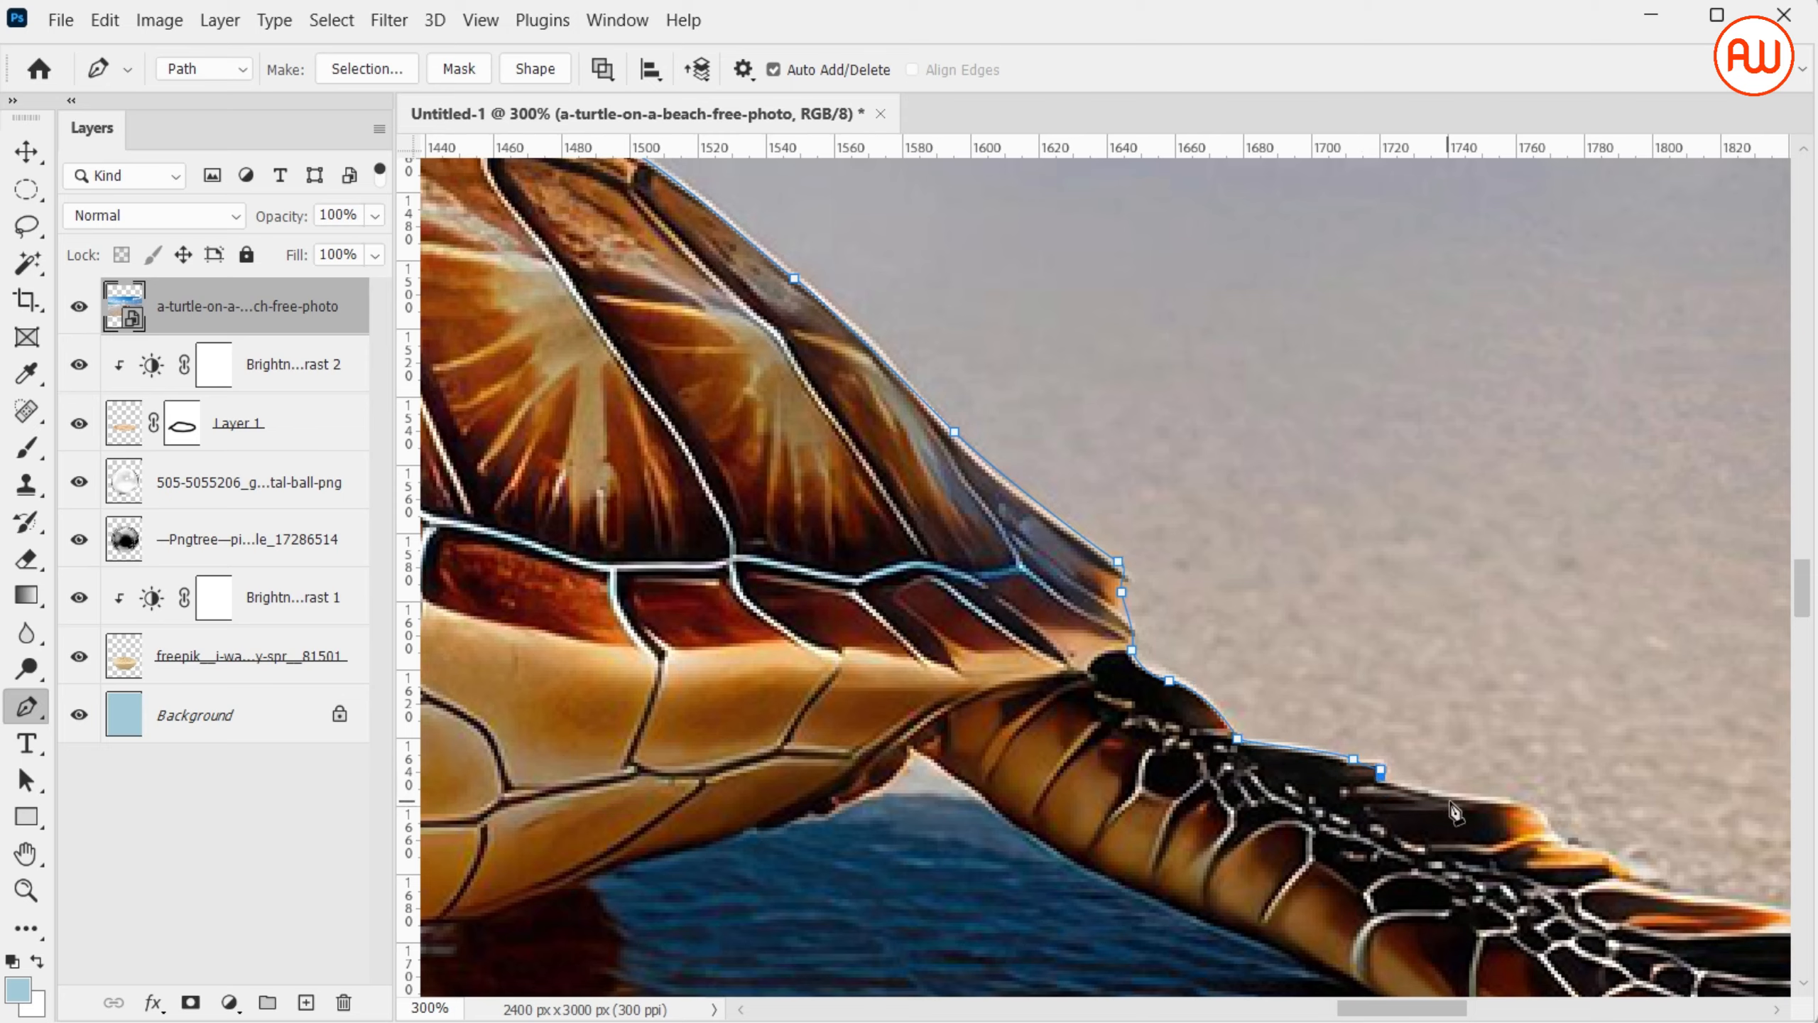
mouse_move(1547, 826)
mouse_down()
mouse_move(780, 591)
mouse_move(830, 598)
mouse_up()
drag(849, 628, 861, 639)
drag(1040, 672, 1060, 681)
Trace around the hind flipper's tip and back along its underside toward the body
drag(1099, 716, 1169, 766)
drag(1115, 798, 1123, 815)
drag(1129, 843, 1008, 834)
drag(942, 826, 903, 822)
click(830, 798)
drag(775, 805, 656, 774)
alt+click(775, 805)
scroll(655, 773, left, 5)
click(1191, 709)
click(974, 614)
click(899, 567)
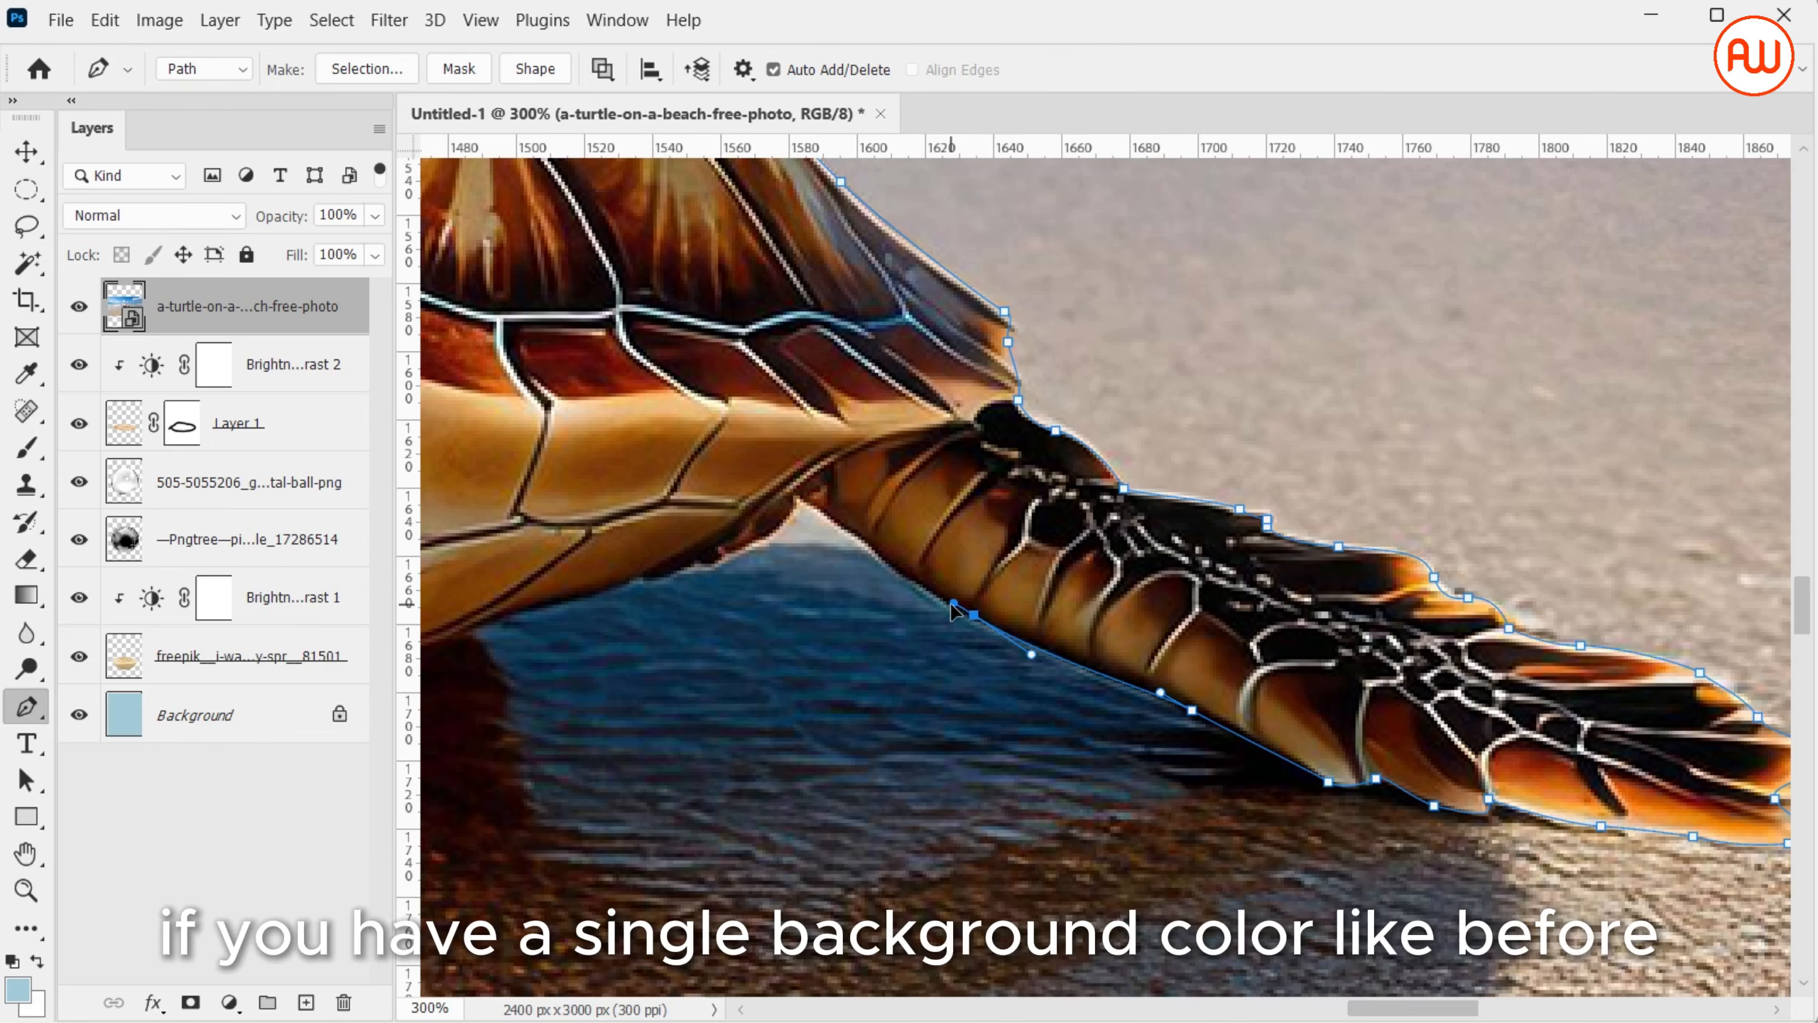
Trace the turtle's belly from the hind flipper to the near front flipper
click(799, 495)
drag(640, 581, 598, 593)
scroll(598, 593, left, 5)
drag(1164, 624, 1118, 644)
drag(994, 672, 928, 677)
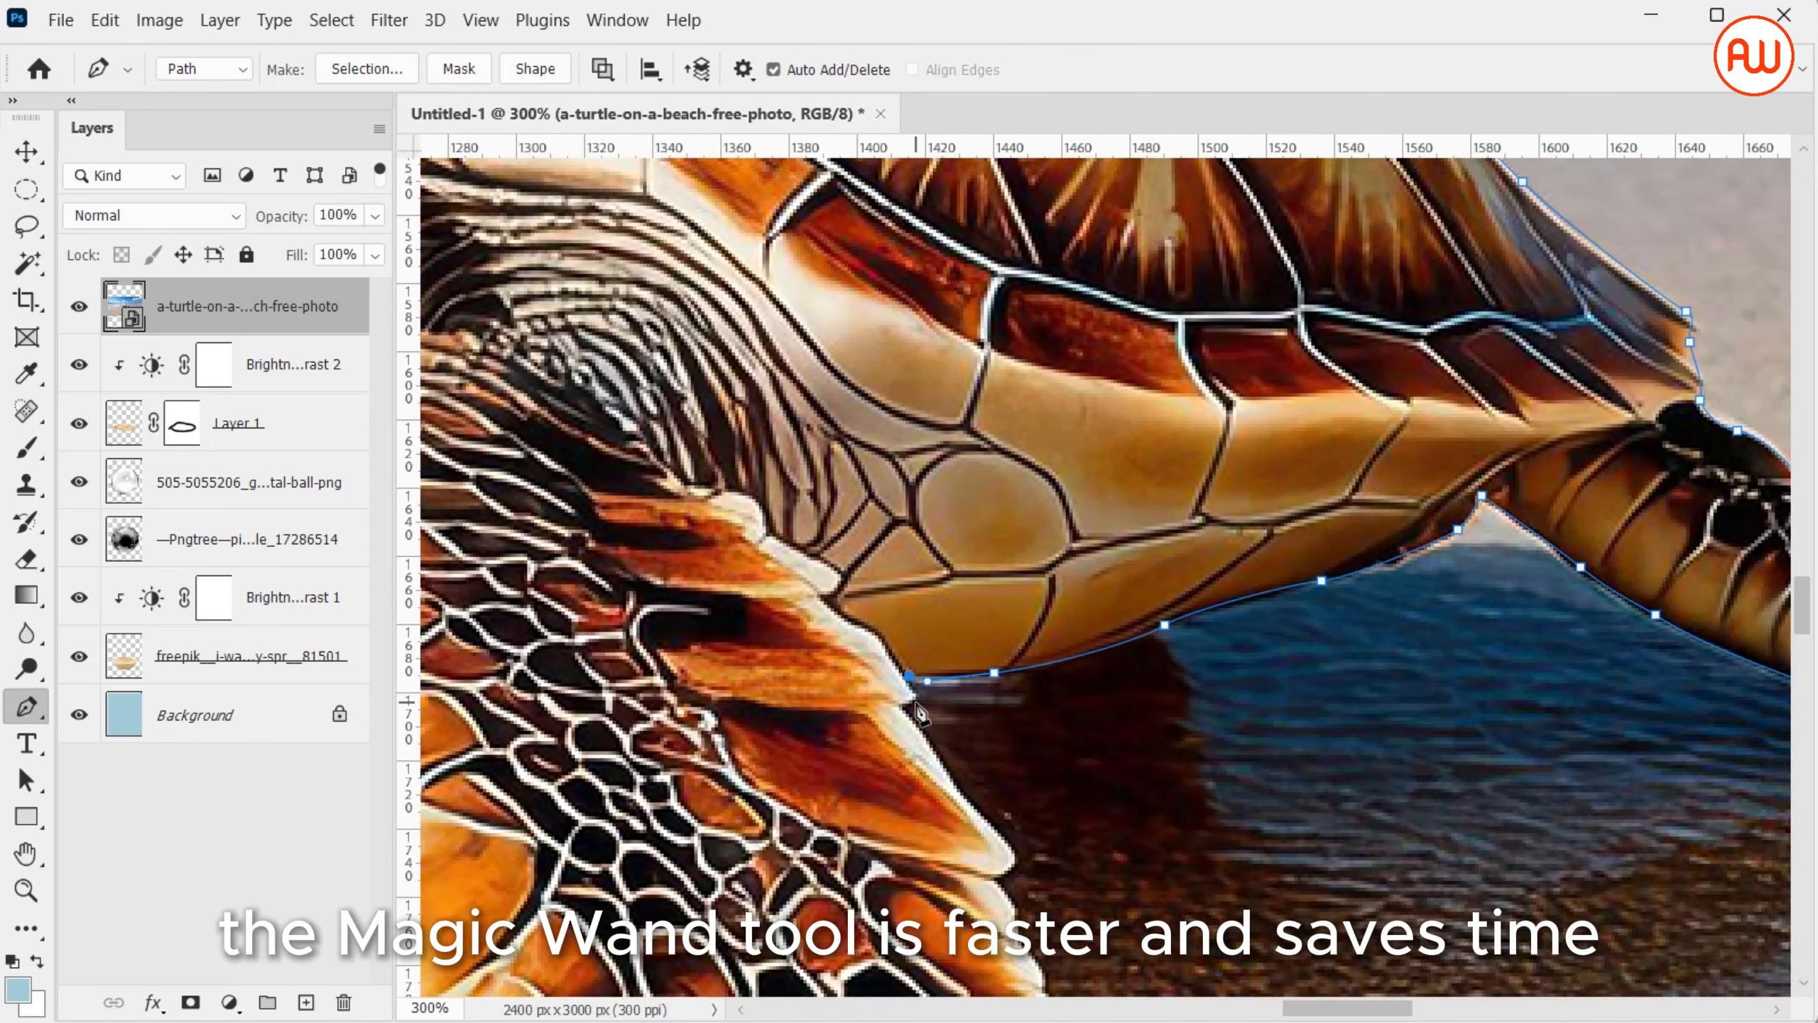
click(909, 676)
Trace the path down the near front flipper's inner edge, following its scalloped outline
click(915, 696)
click(902, 707)
drag(953, 781, 1017, 868)
scroll(1015, 756, down, 3)
drag(1045, 713, 1054, 732)
click(1076, 759)
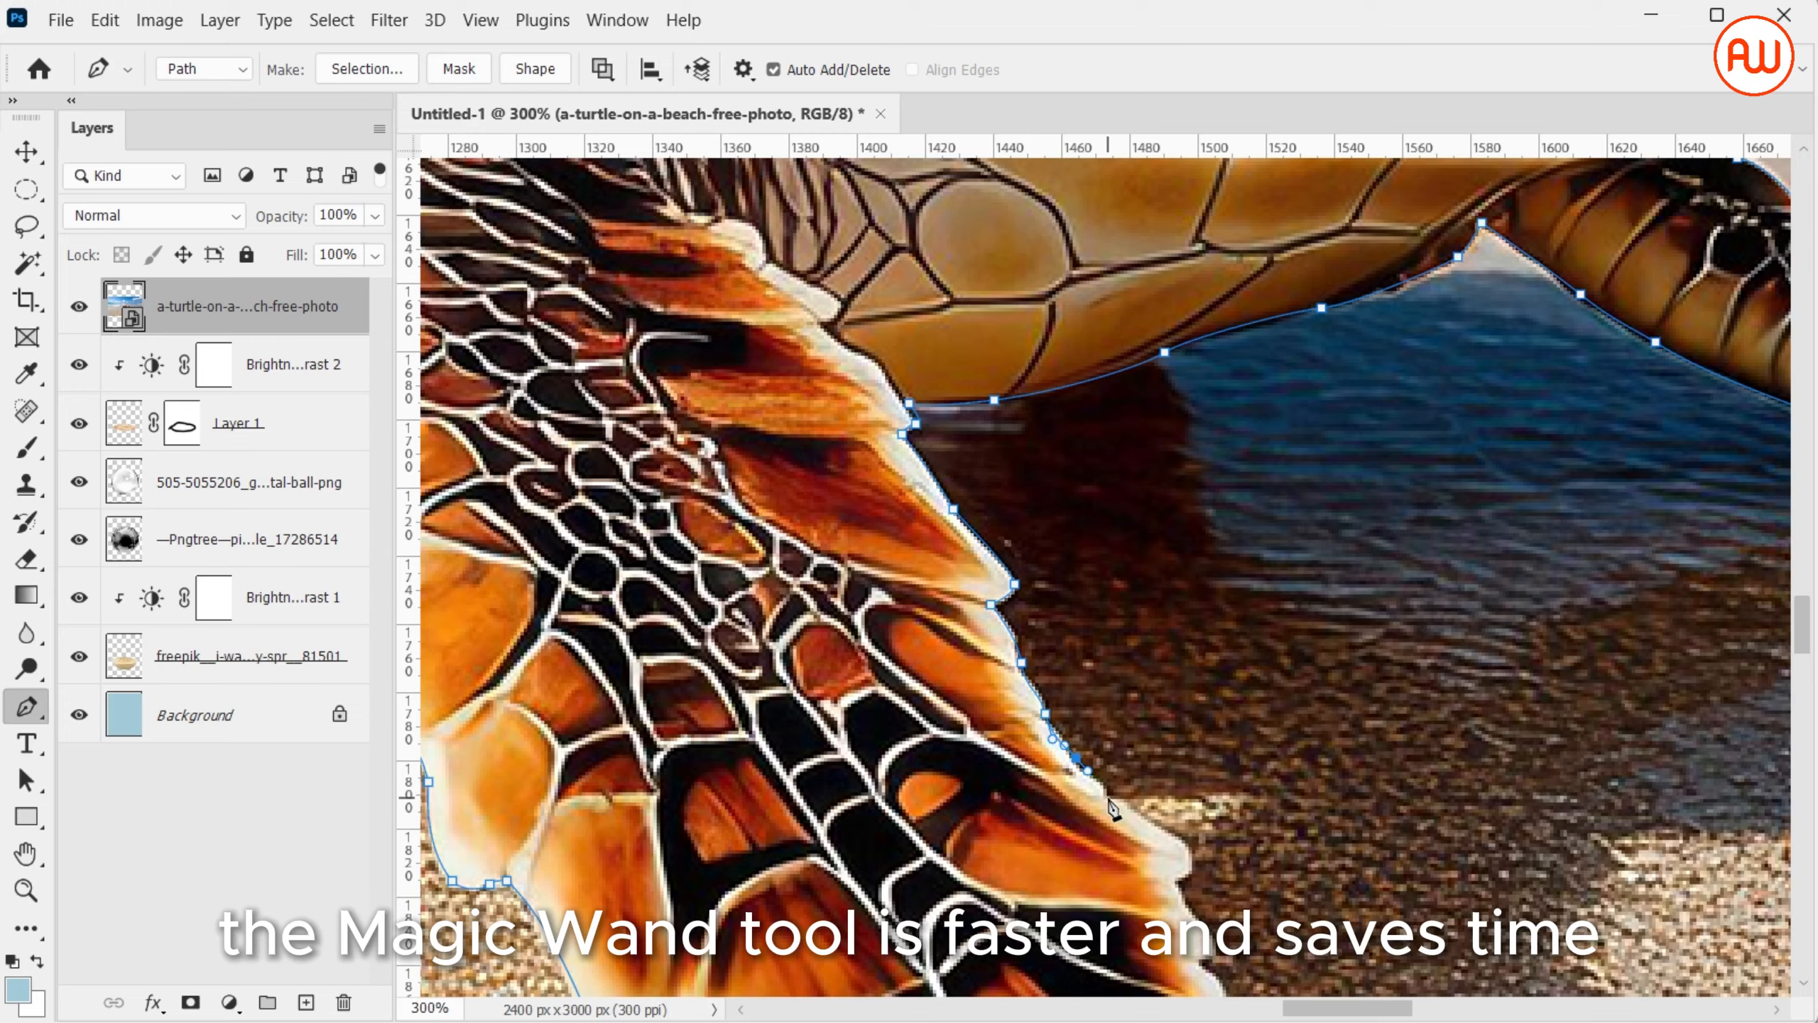
click(1106, 799)
scroll(1107, 799, down, 3)
drag(1175, 544, 1192, 555)
click(1174, 582)
mouse_move(1202, 630)
mouse_down()
mouse_move(1217, 647)
mouse_move(1193, 668)
mouse_move(1224, 716)
mouse_up()
Trace the scalloped edge near the front flipper's tip and close the path at its starting point
scroll(1247, 746, down, 3)
click(1242, 506)
click(1231, 528)
click(1228, 570)
click(1269, 629)
click(1221, 643)
click(1252, 694)
click(1228, 764)
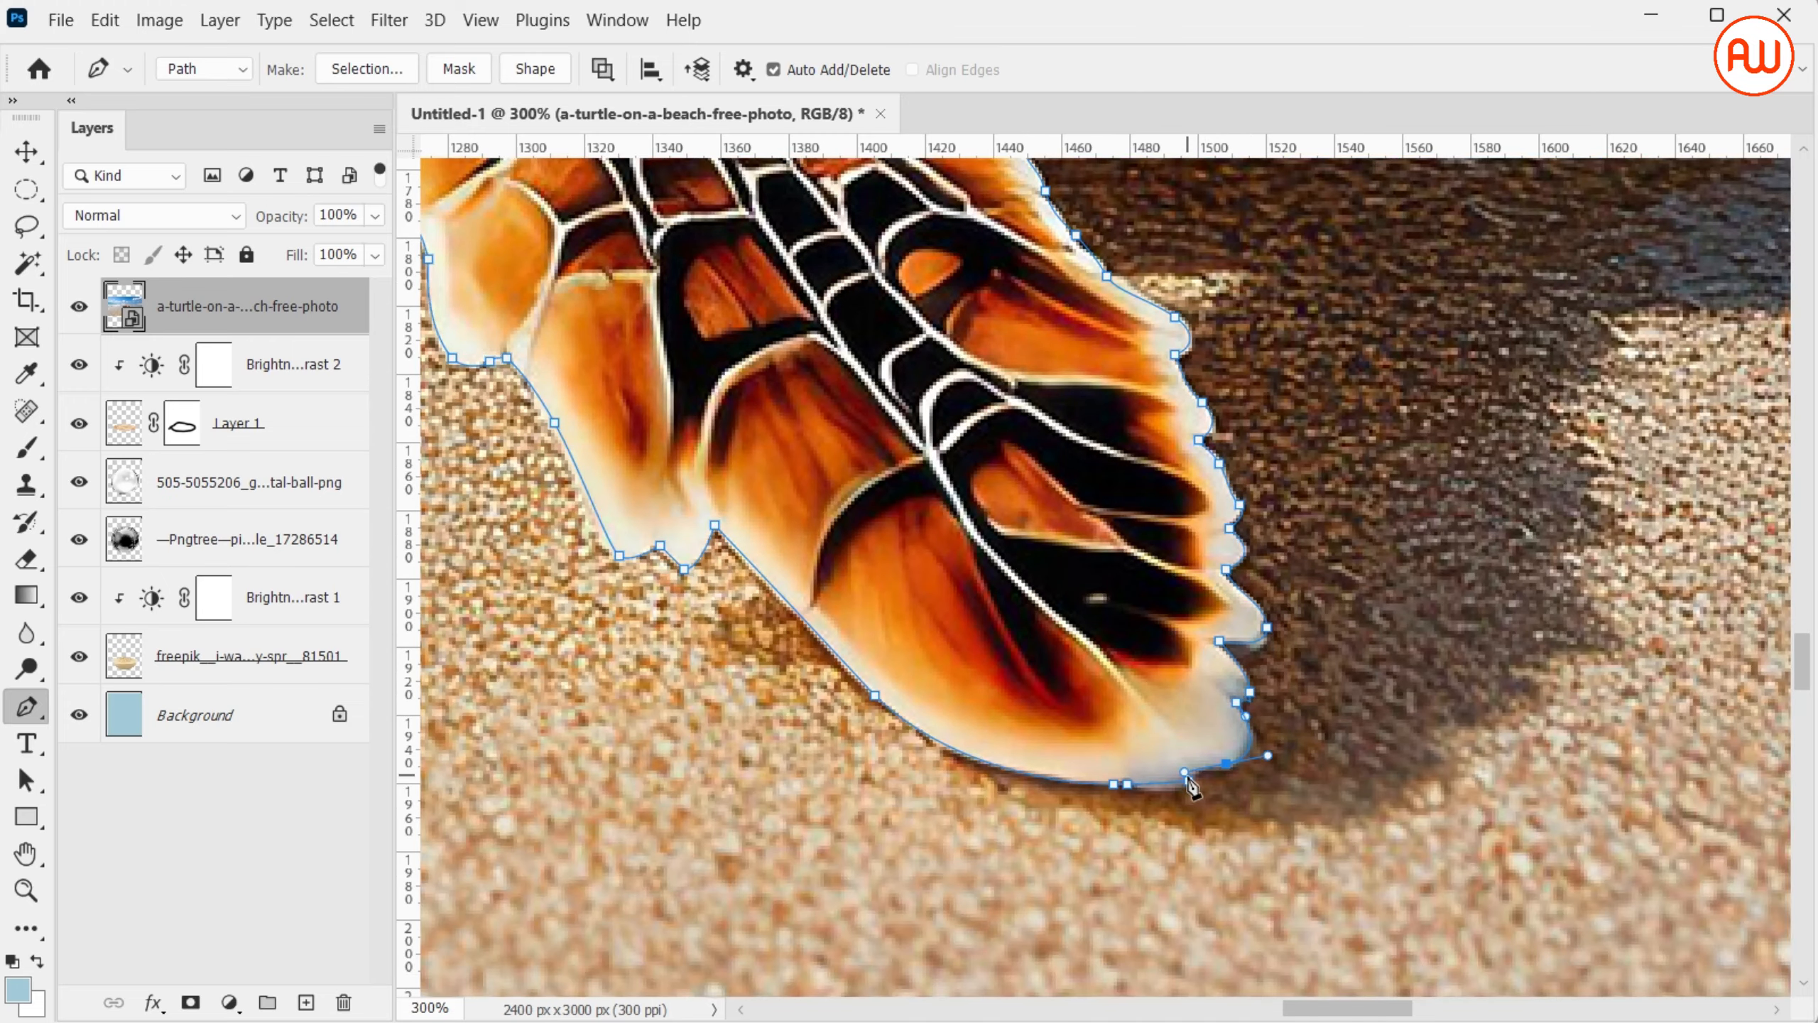
click(1190, 781)
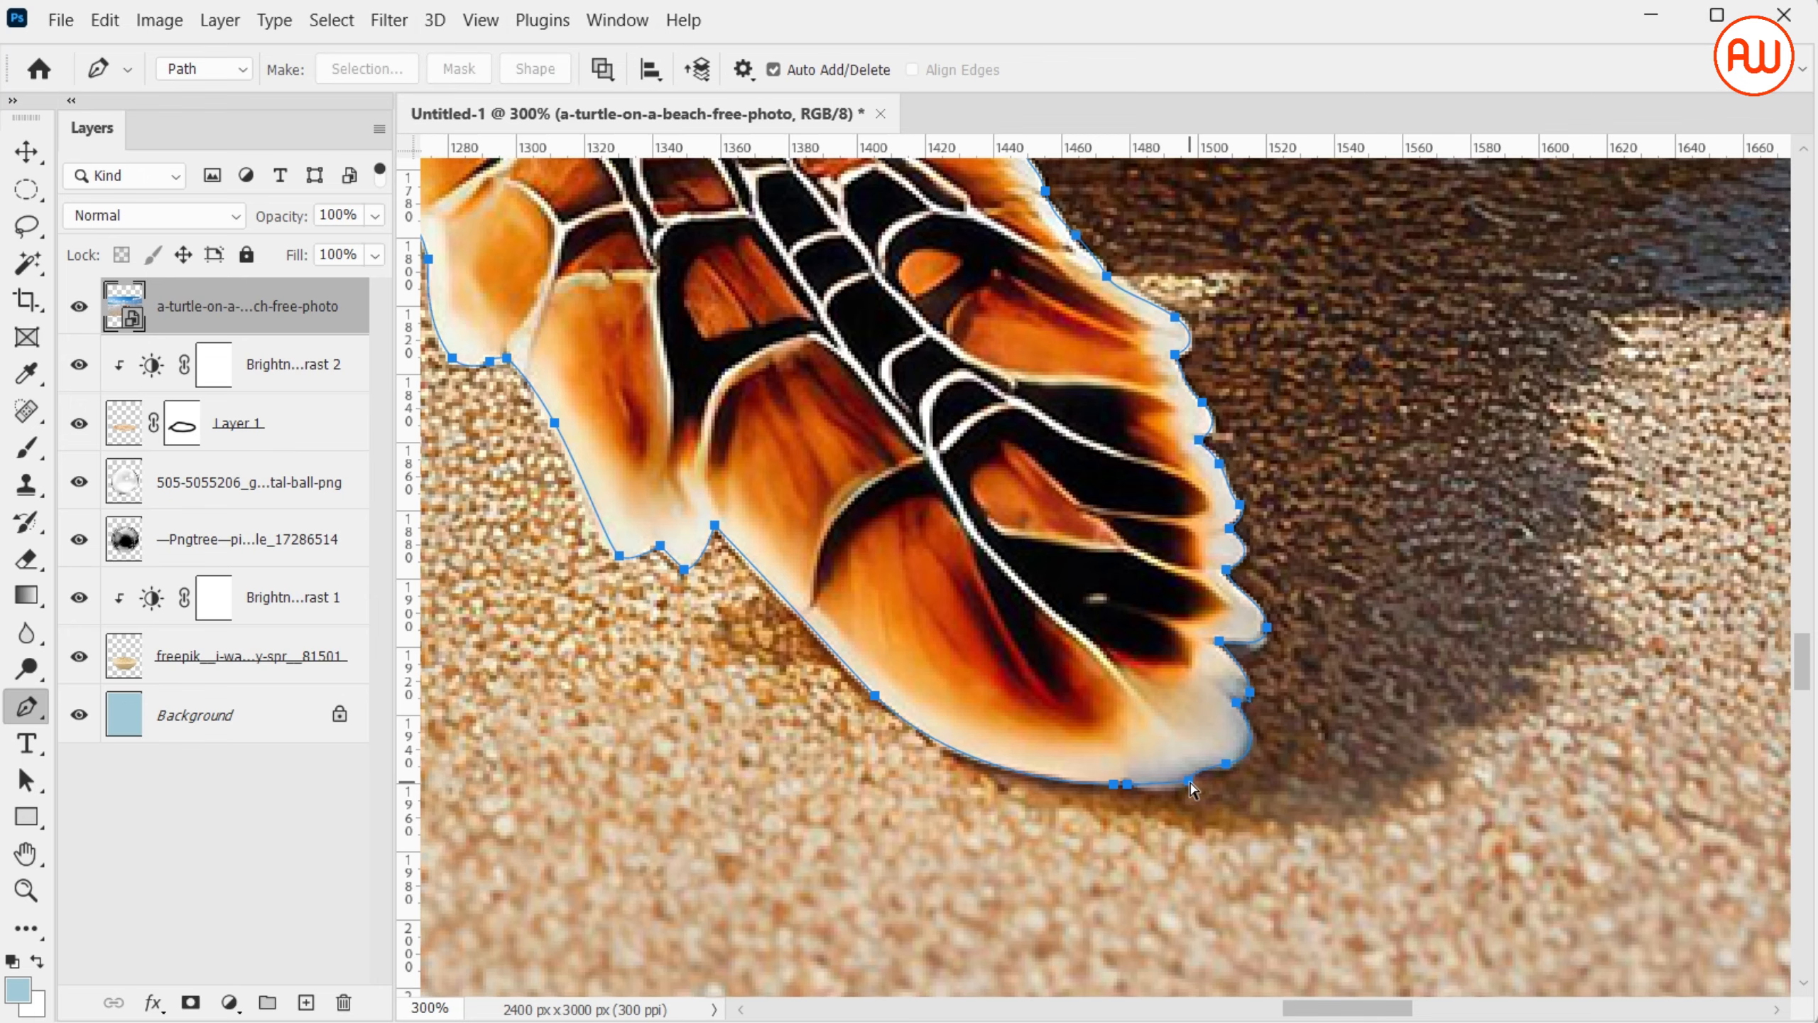
Turn the closed turtle path into a selection and invert it so everything outside the turtle is selected
key(ctrl+Return)
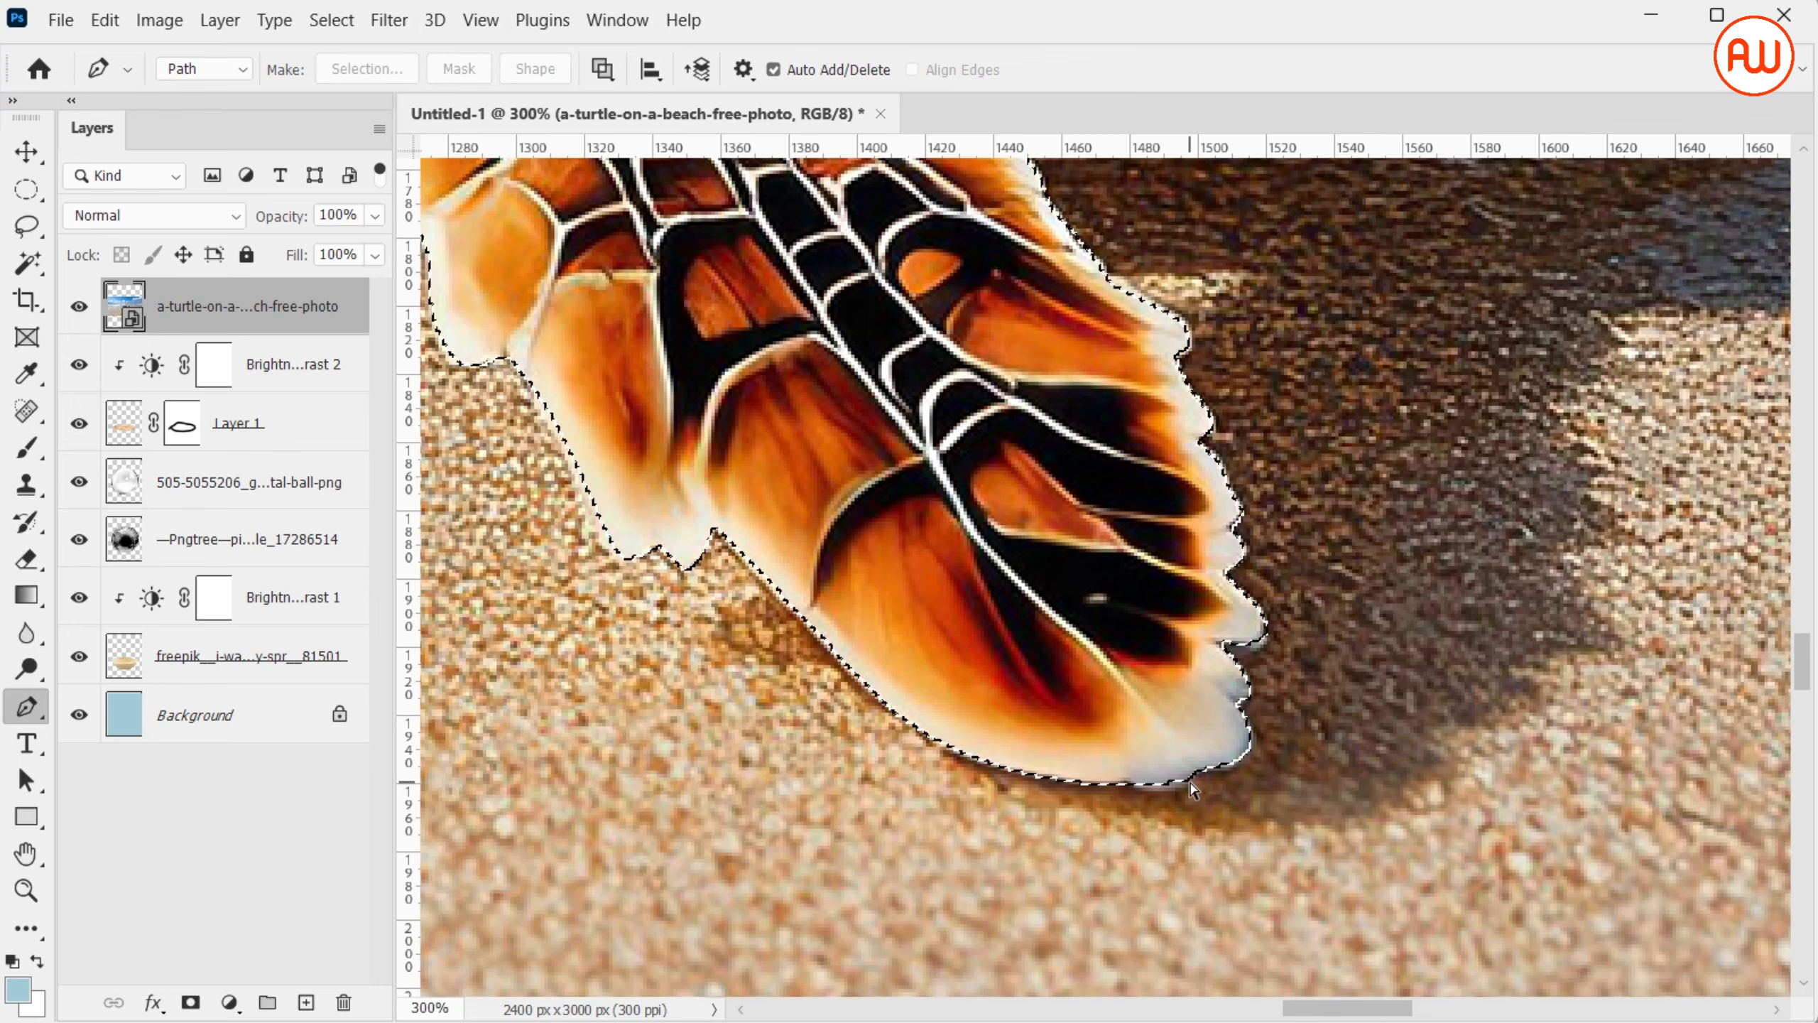
key(ctrl+minus)
key(ctrl+minus)
key(ctrl+minus)
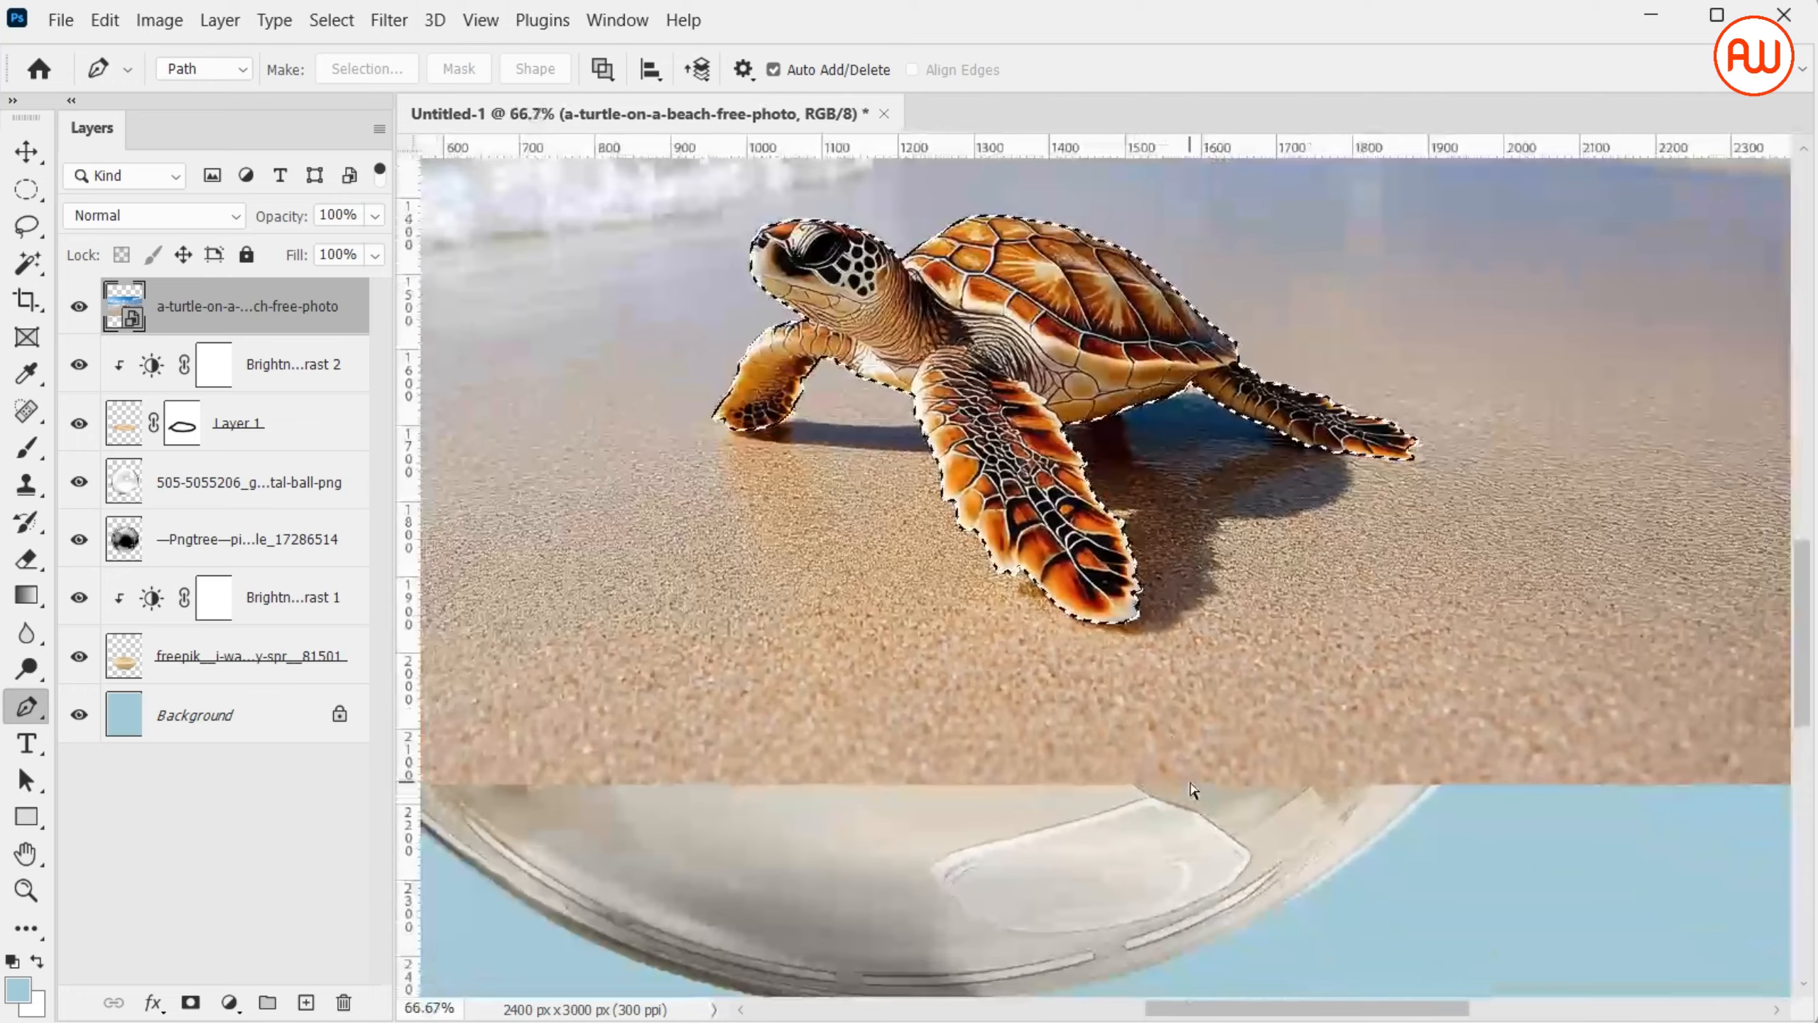
key(ctrl+minus)
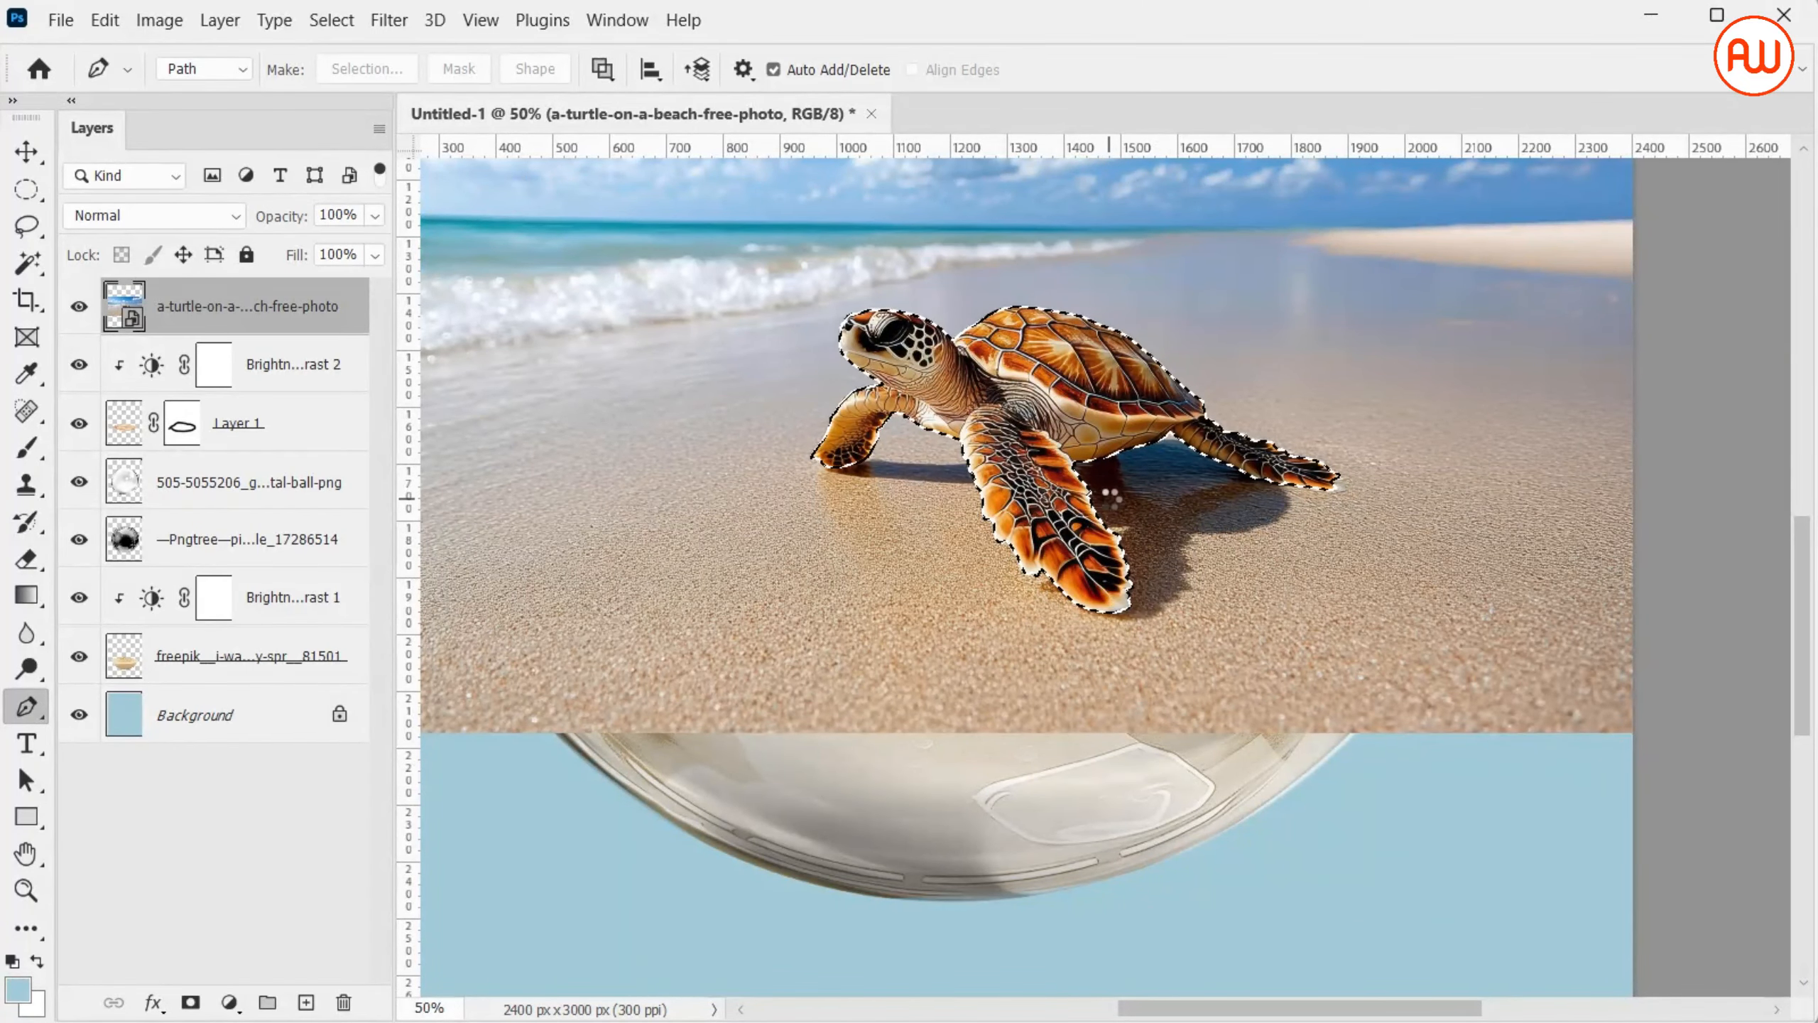
key(ctrl+minus)
key(ctrl+minus)
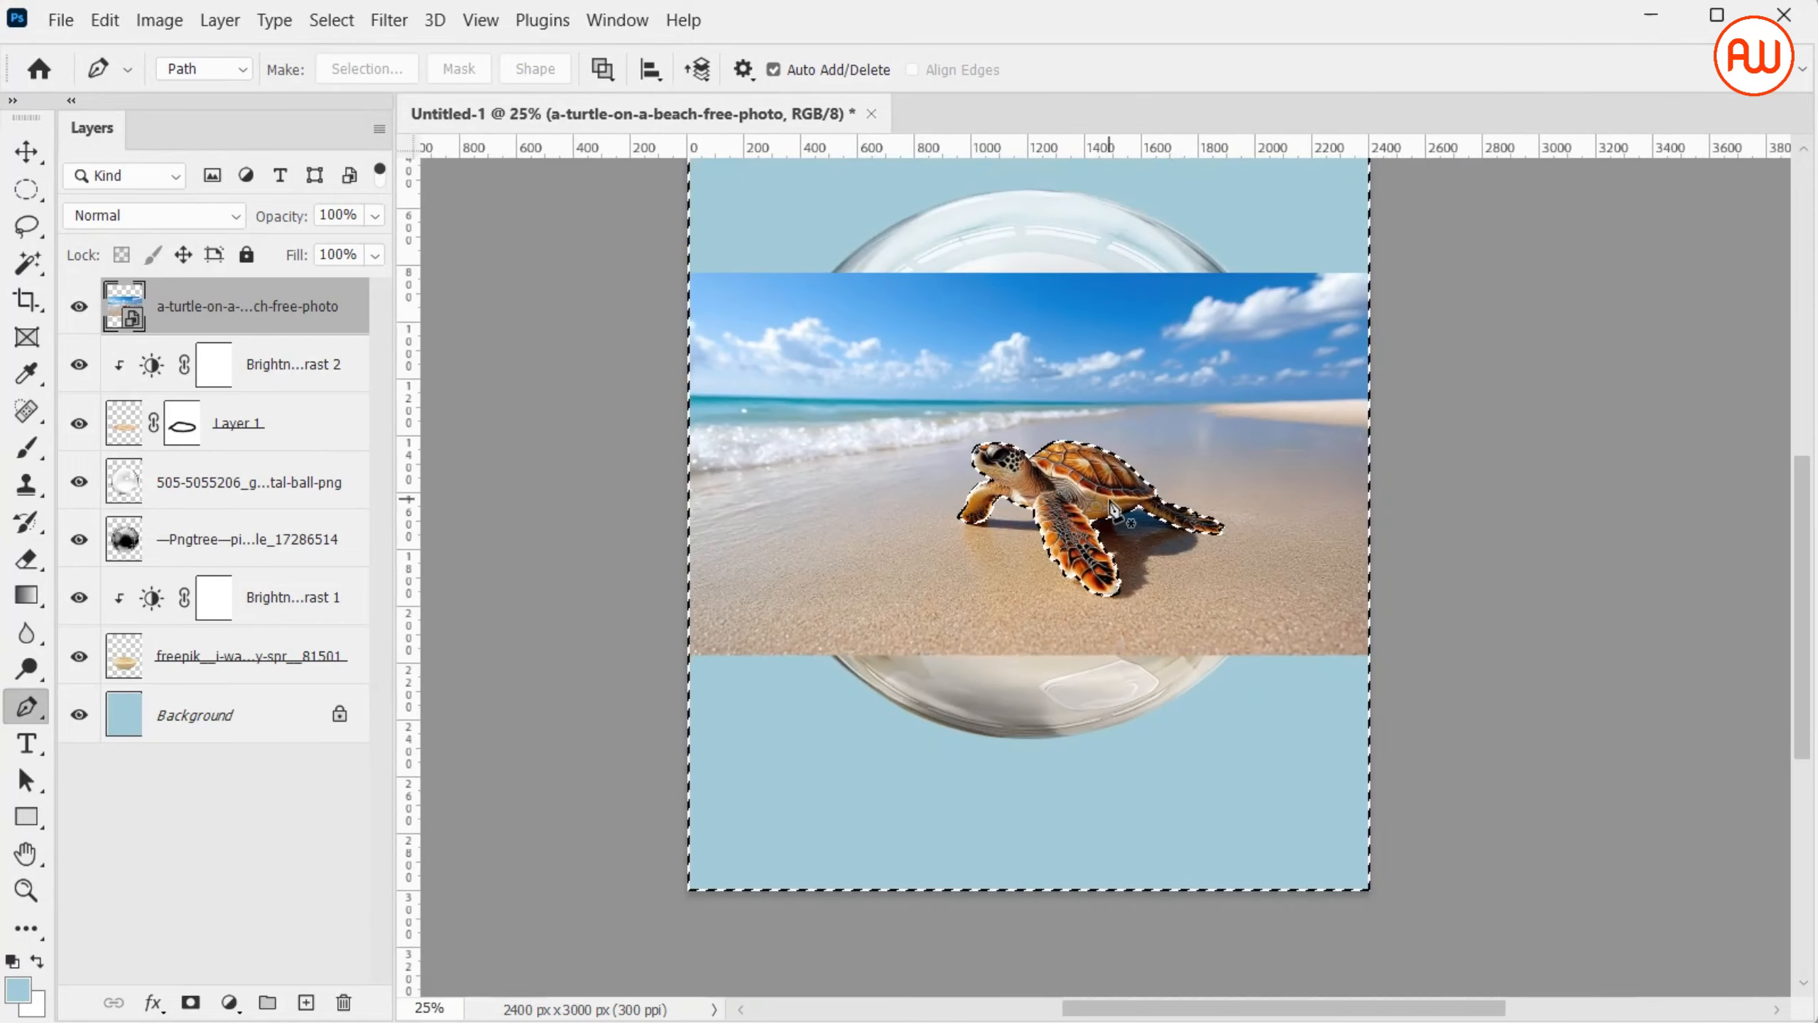
key(ctrl+0)
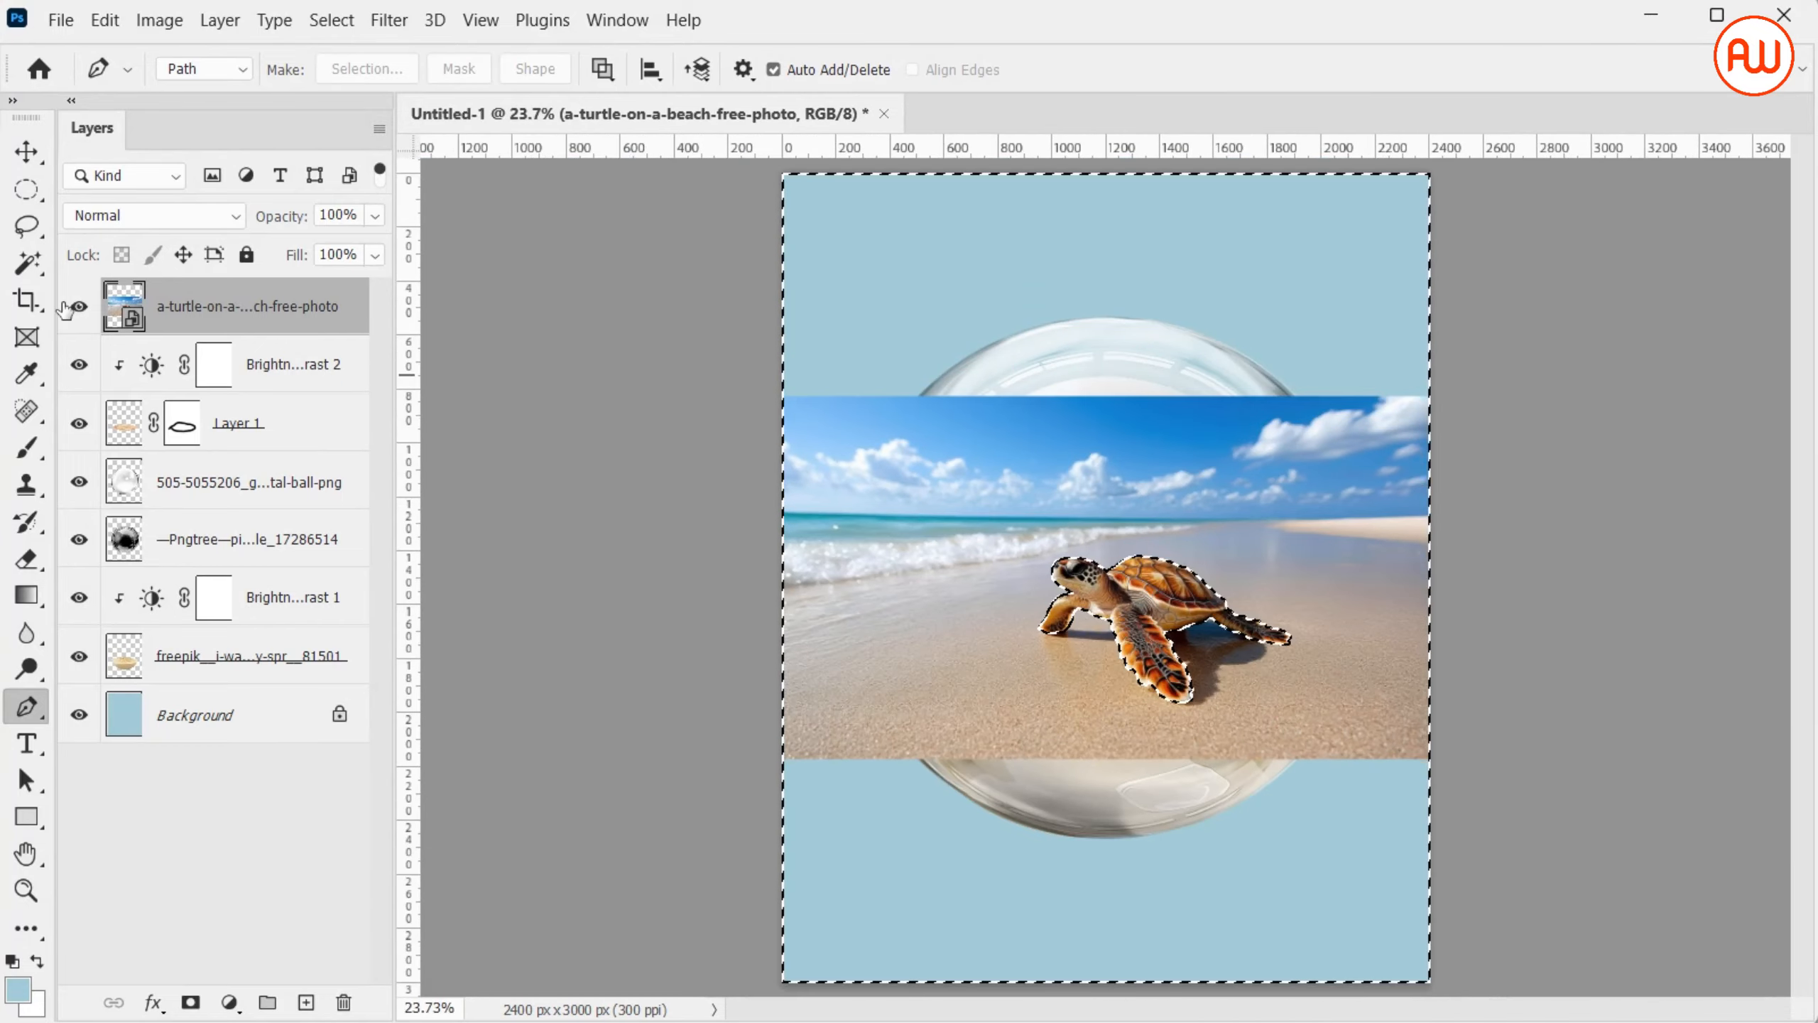
Rasterize the turtle photo layer, delete the selected beach background around the turtle, and deselect
right_click(360, 333)
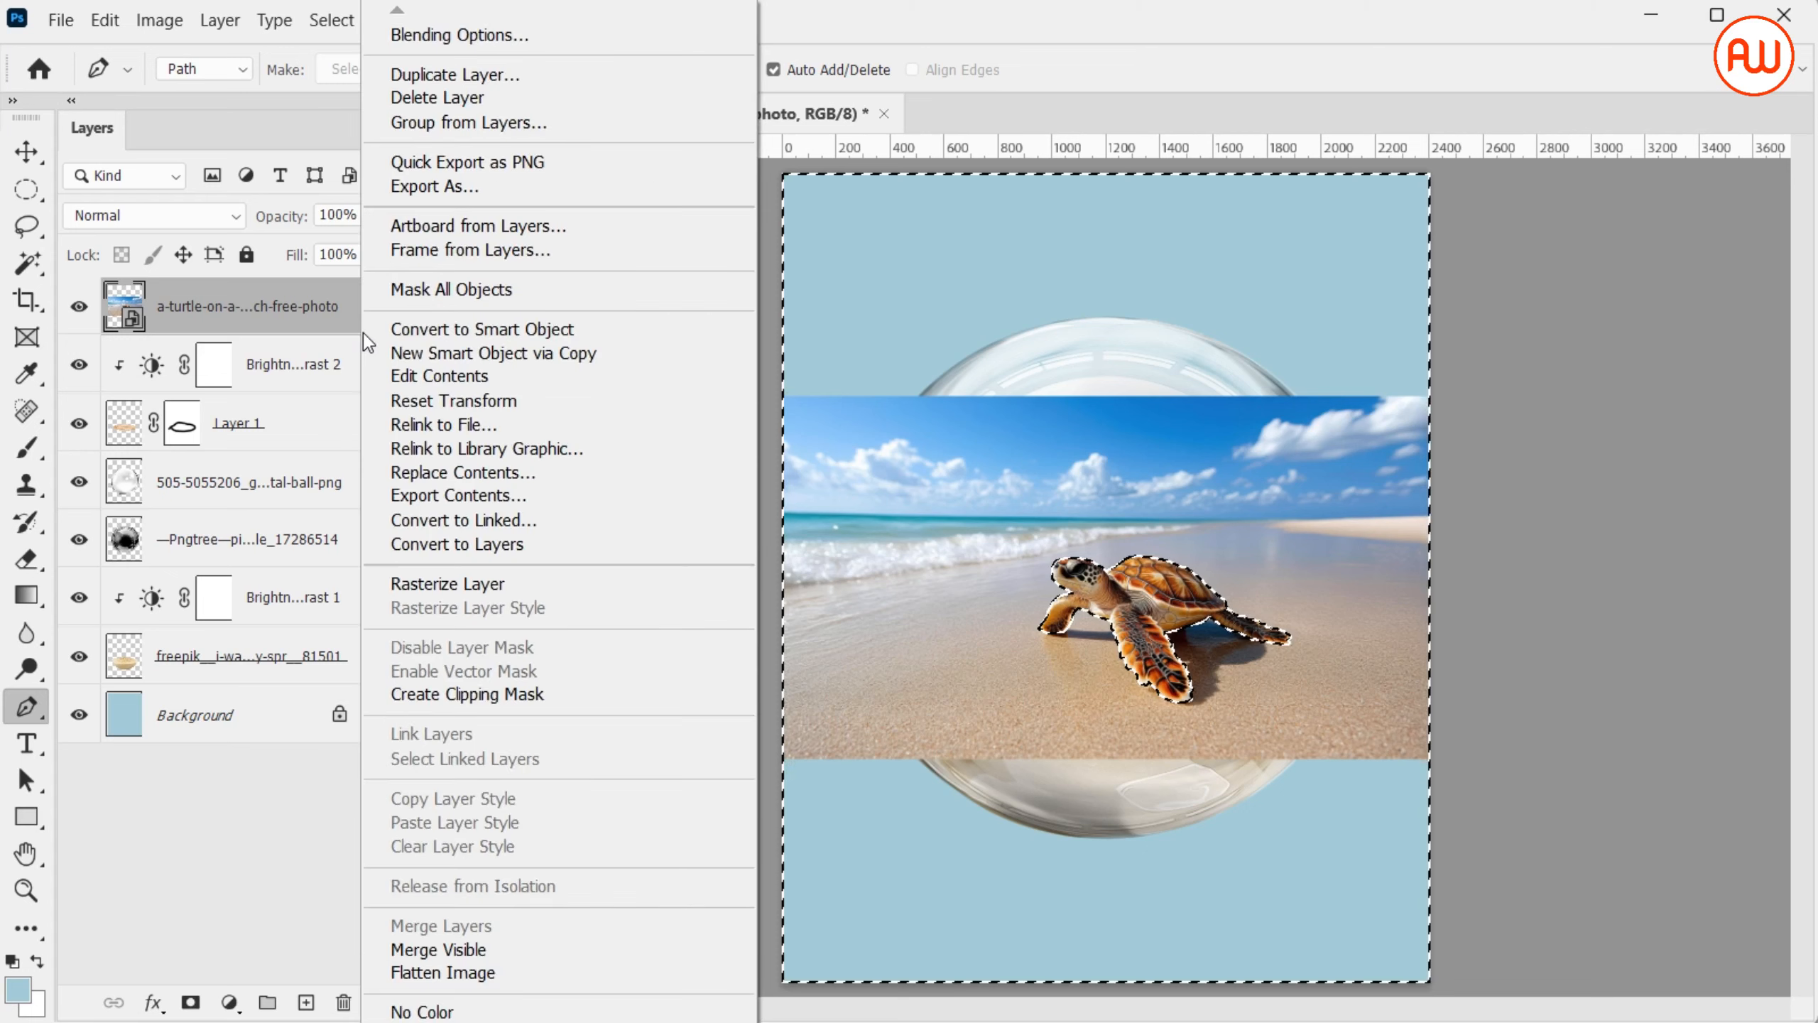
click(472, 582)
key(Delete)
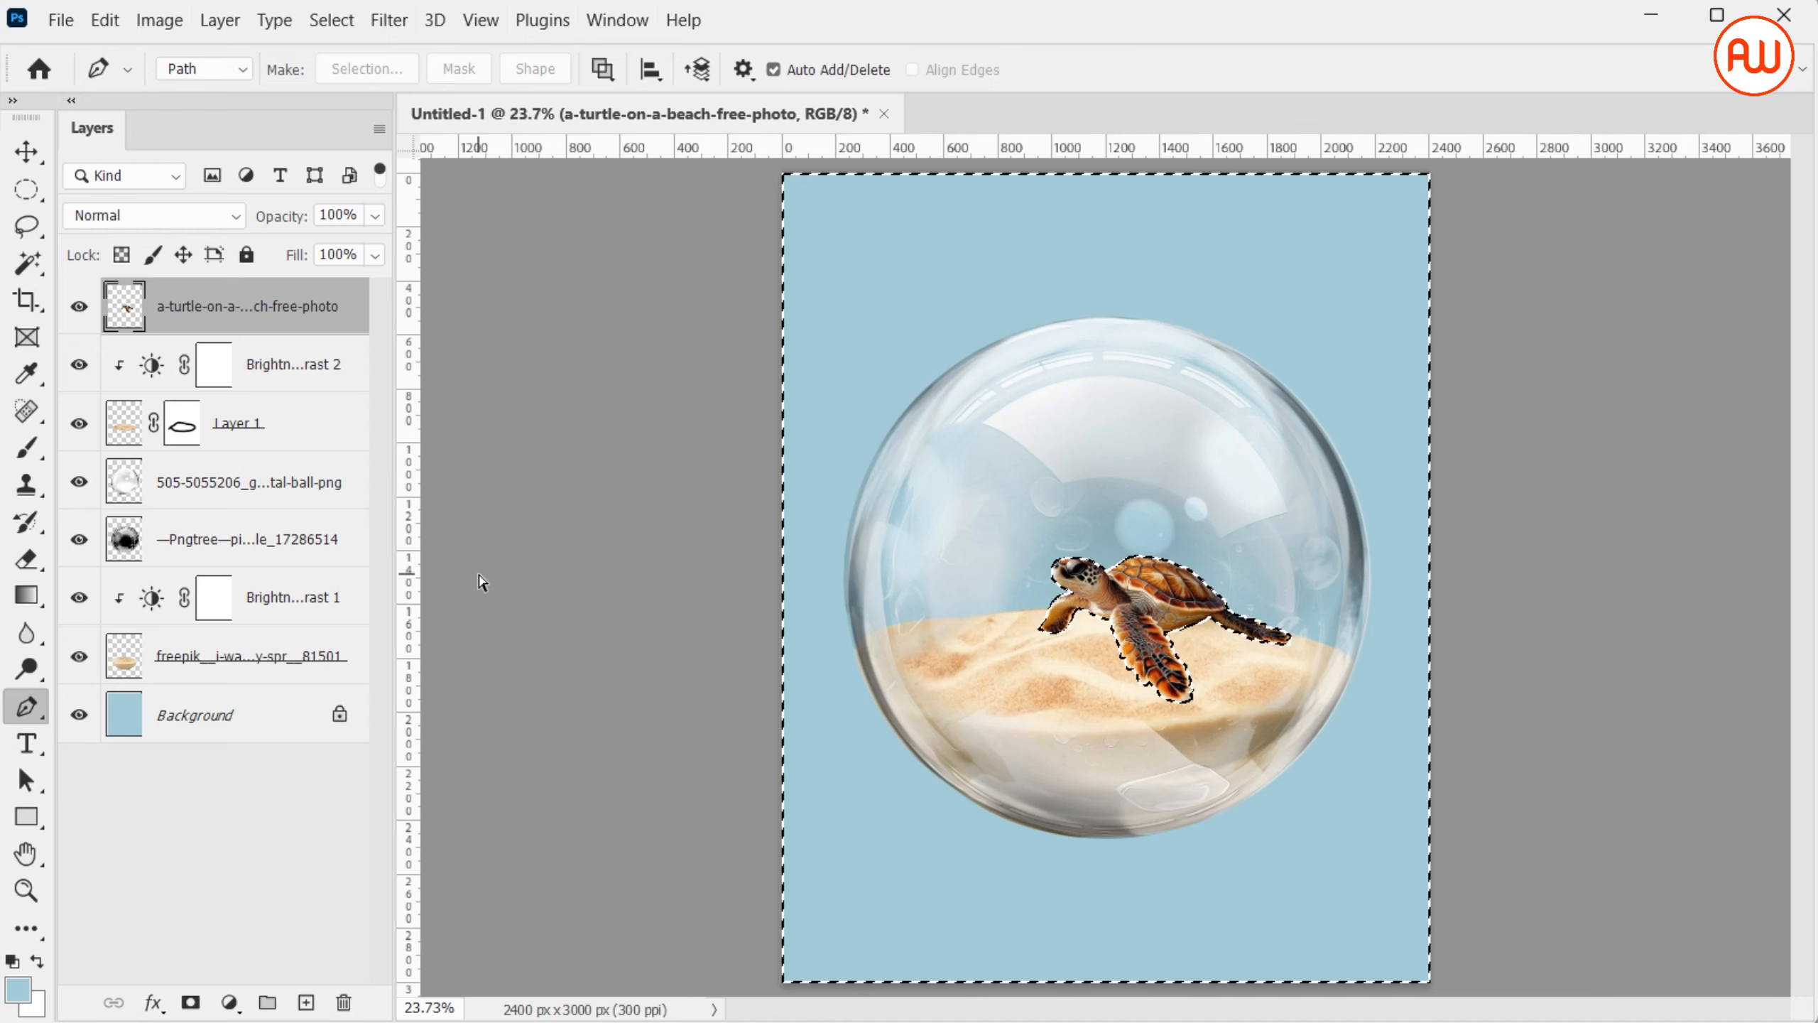
key(ctrl+d)
Scale the cut-out turtle to about 128.83% and position it centrally on the sand inside the bubble
key(ctrl+t)
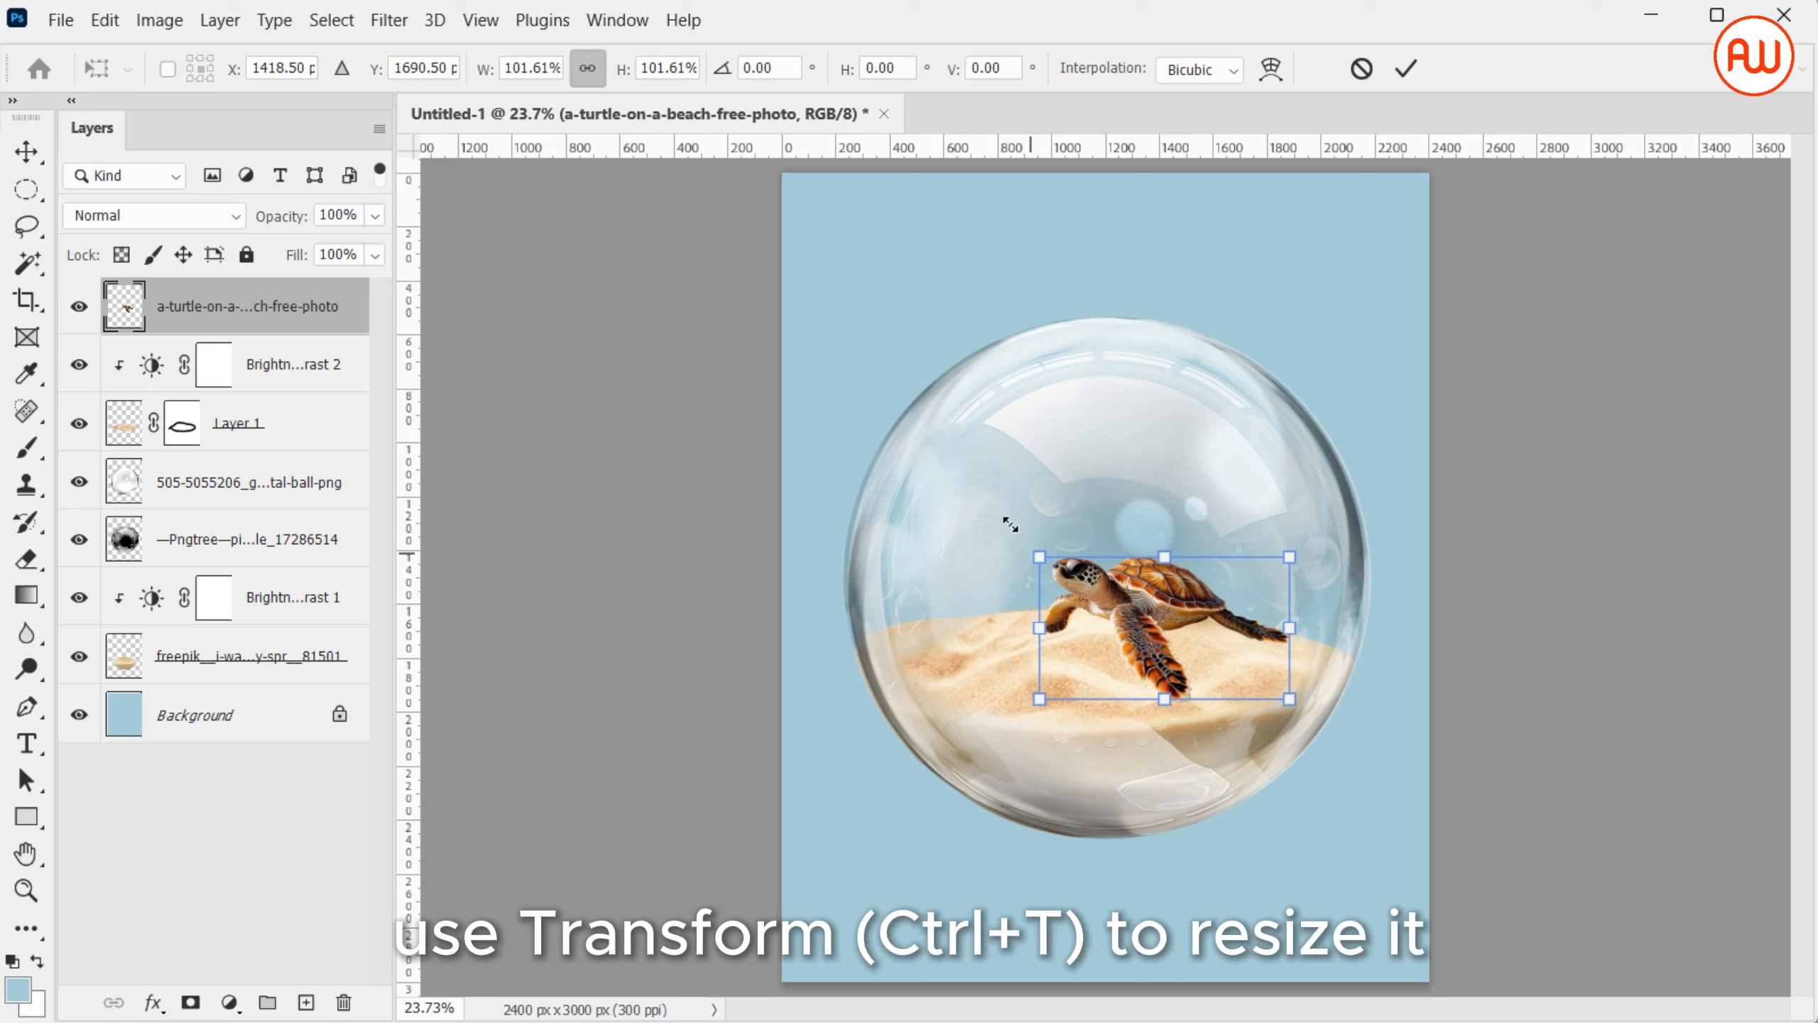
drag(1028, 547, 1000, 580)
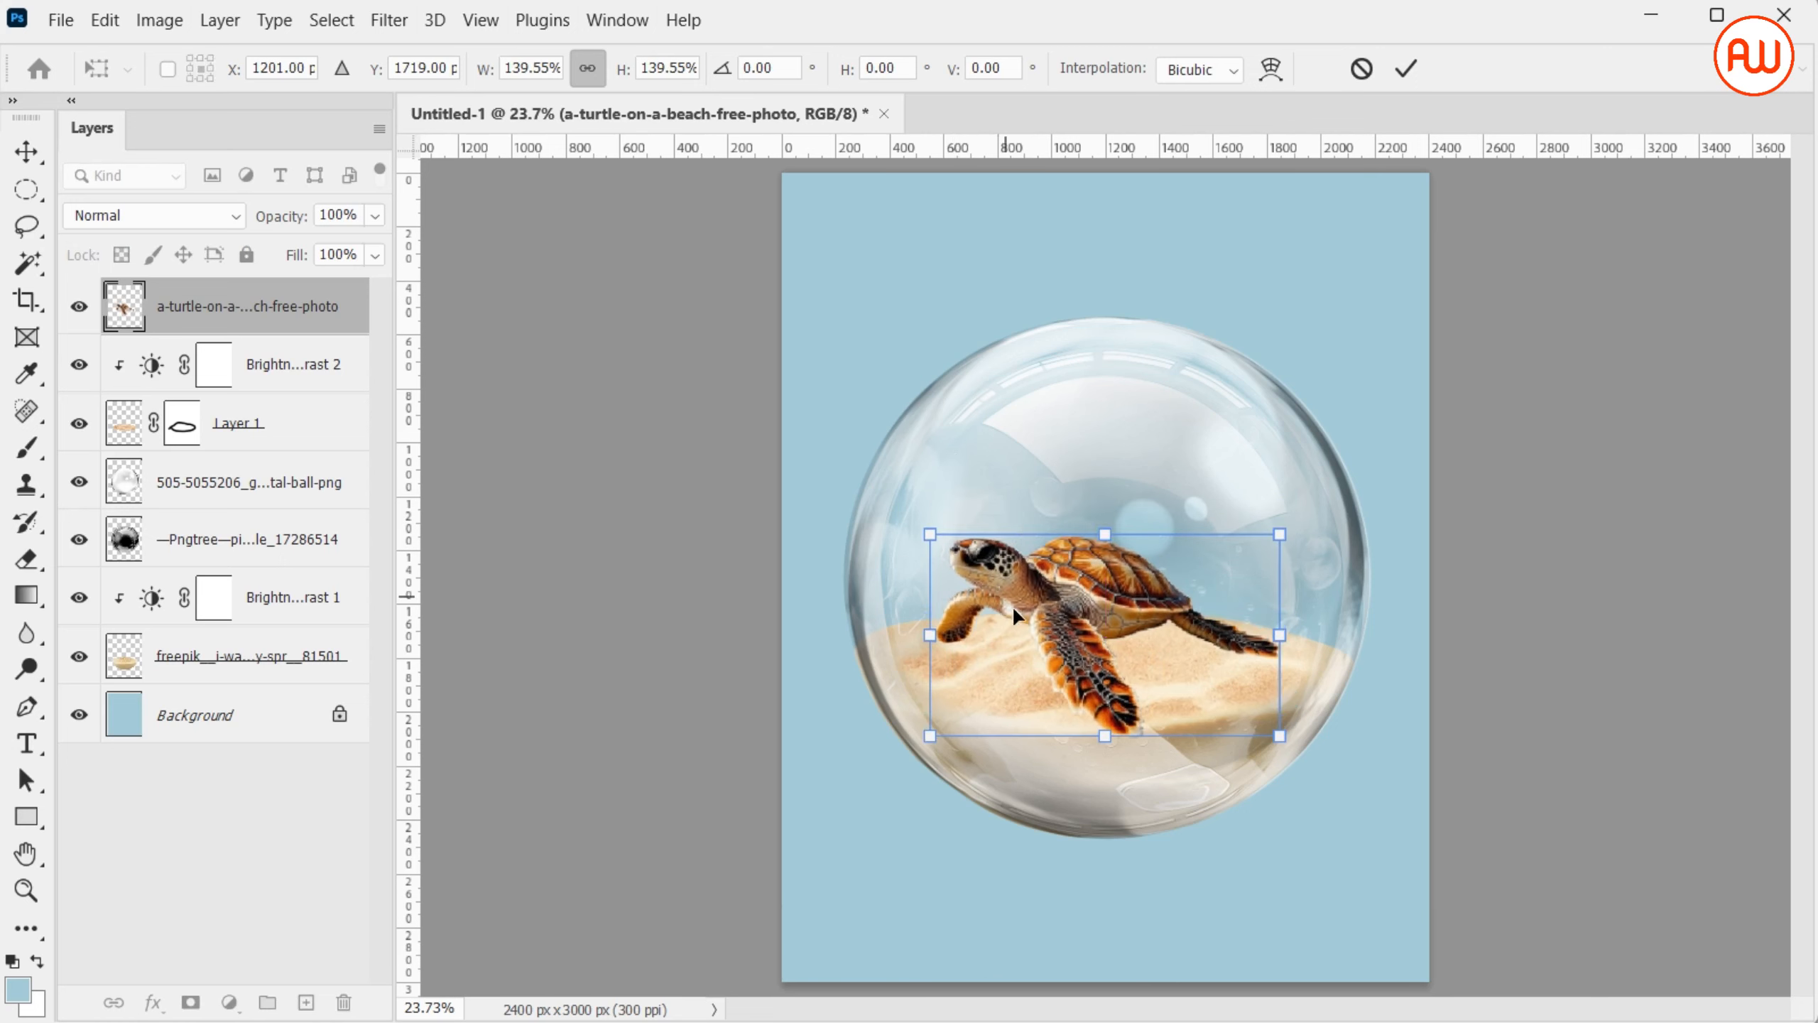
drag(1103, 731, 1102, 716)
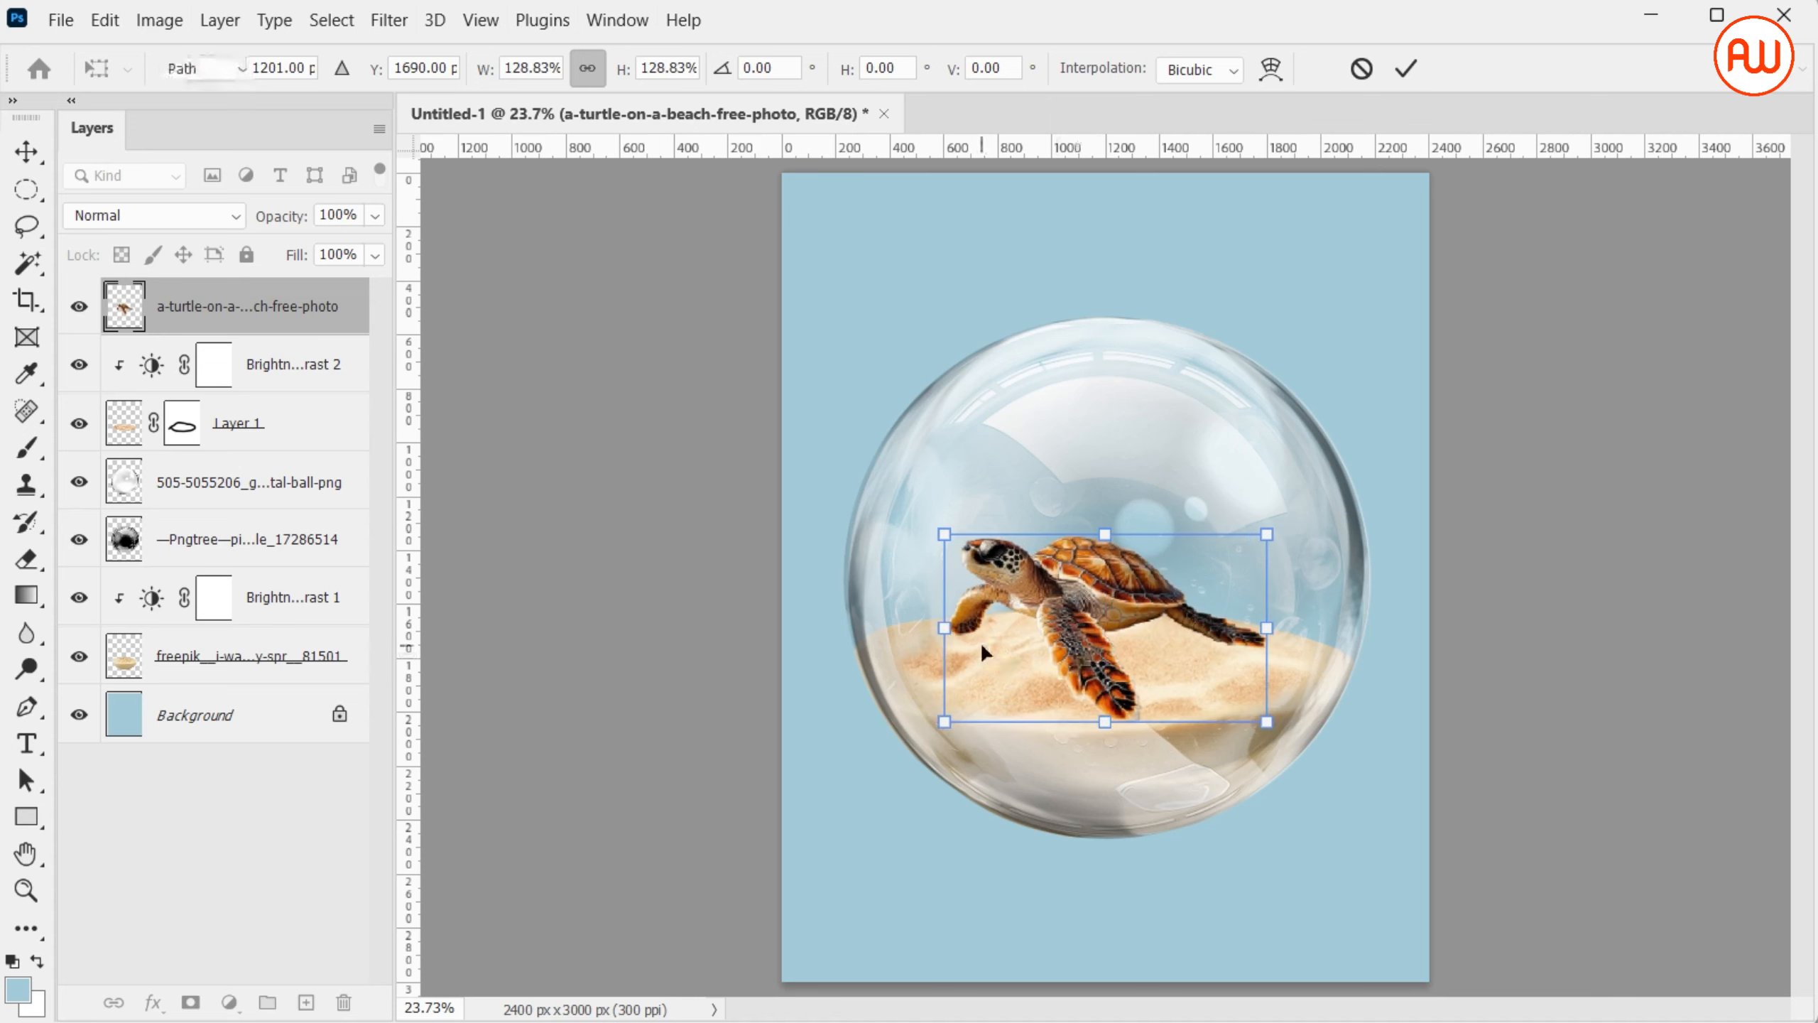
key(Return)
Move the turtle layer below the Pngtree bubble layer, and move Layer 1 with Brightness/Contrast 2 beneath the turtle
key(p)
drag(305, 314, 308, 577)
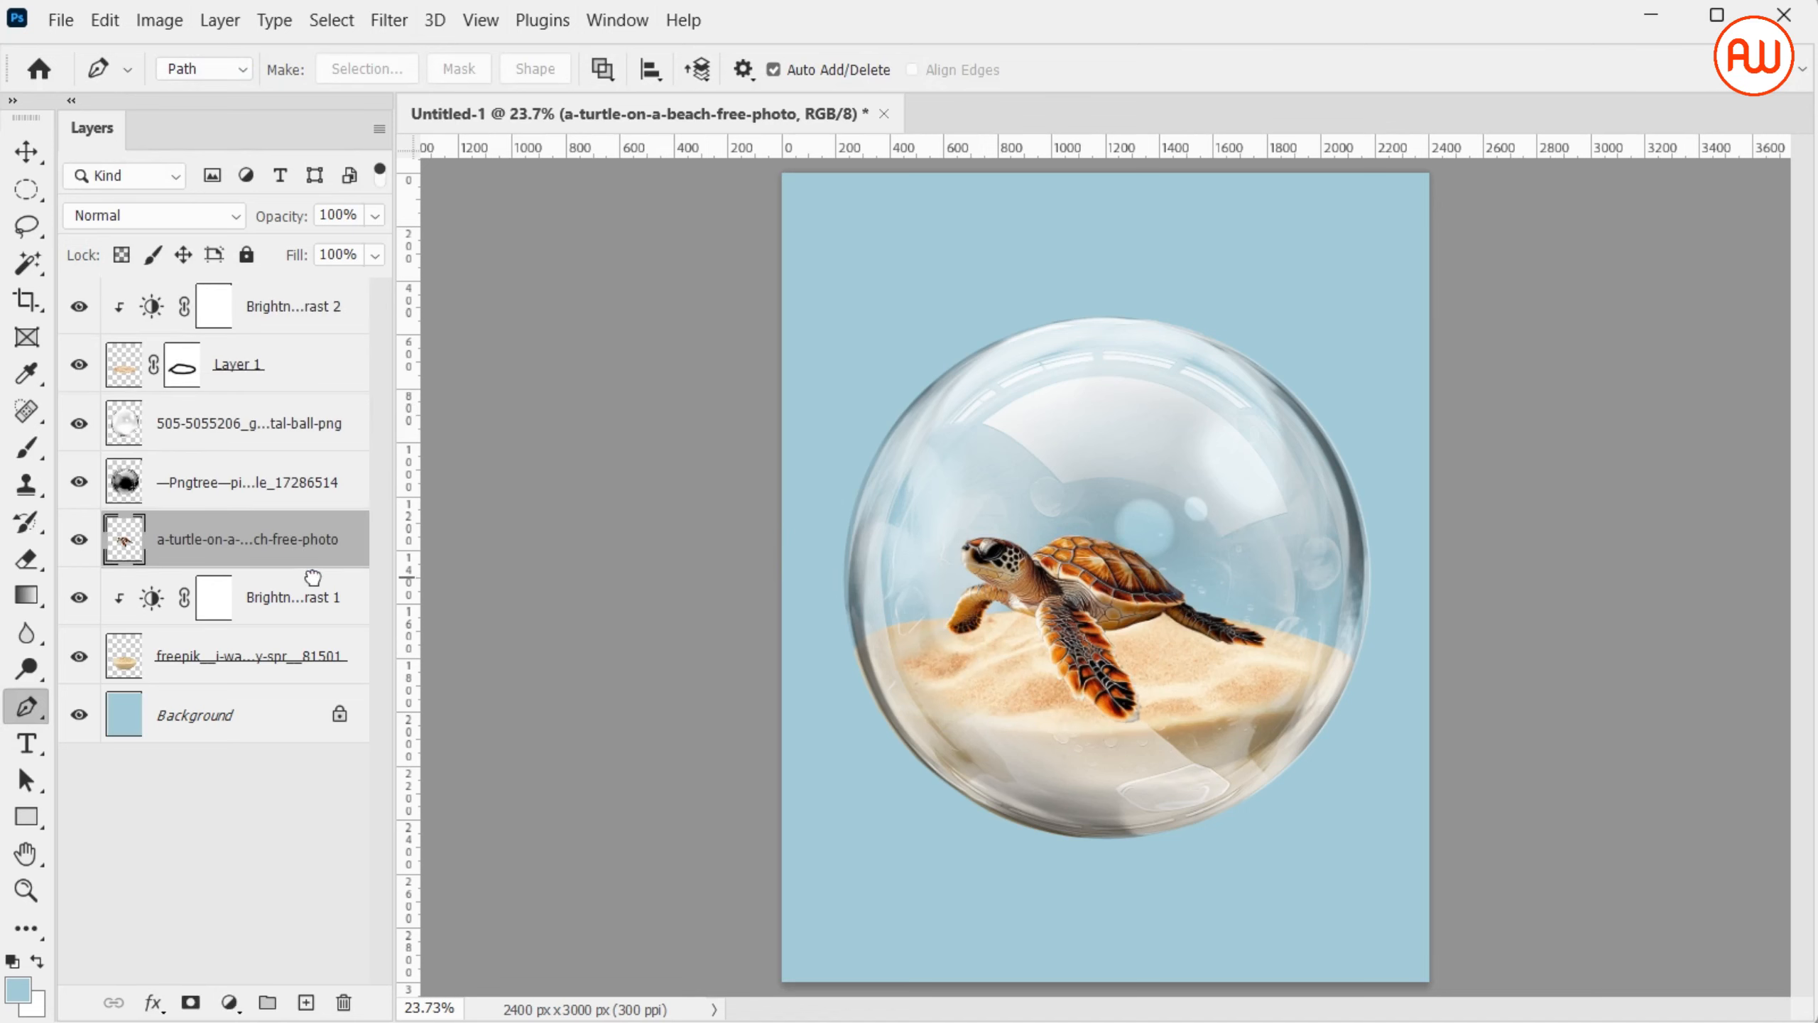
click(304, 314)
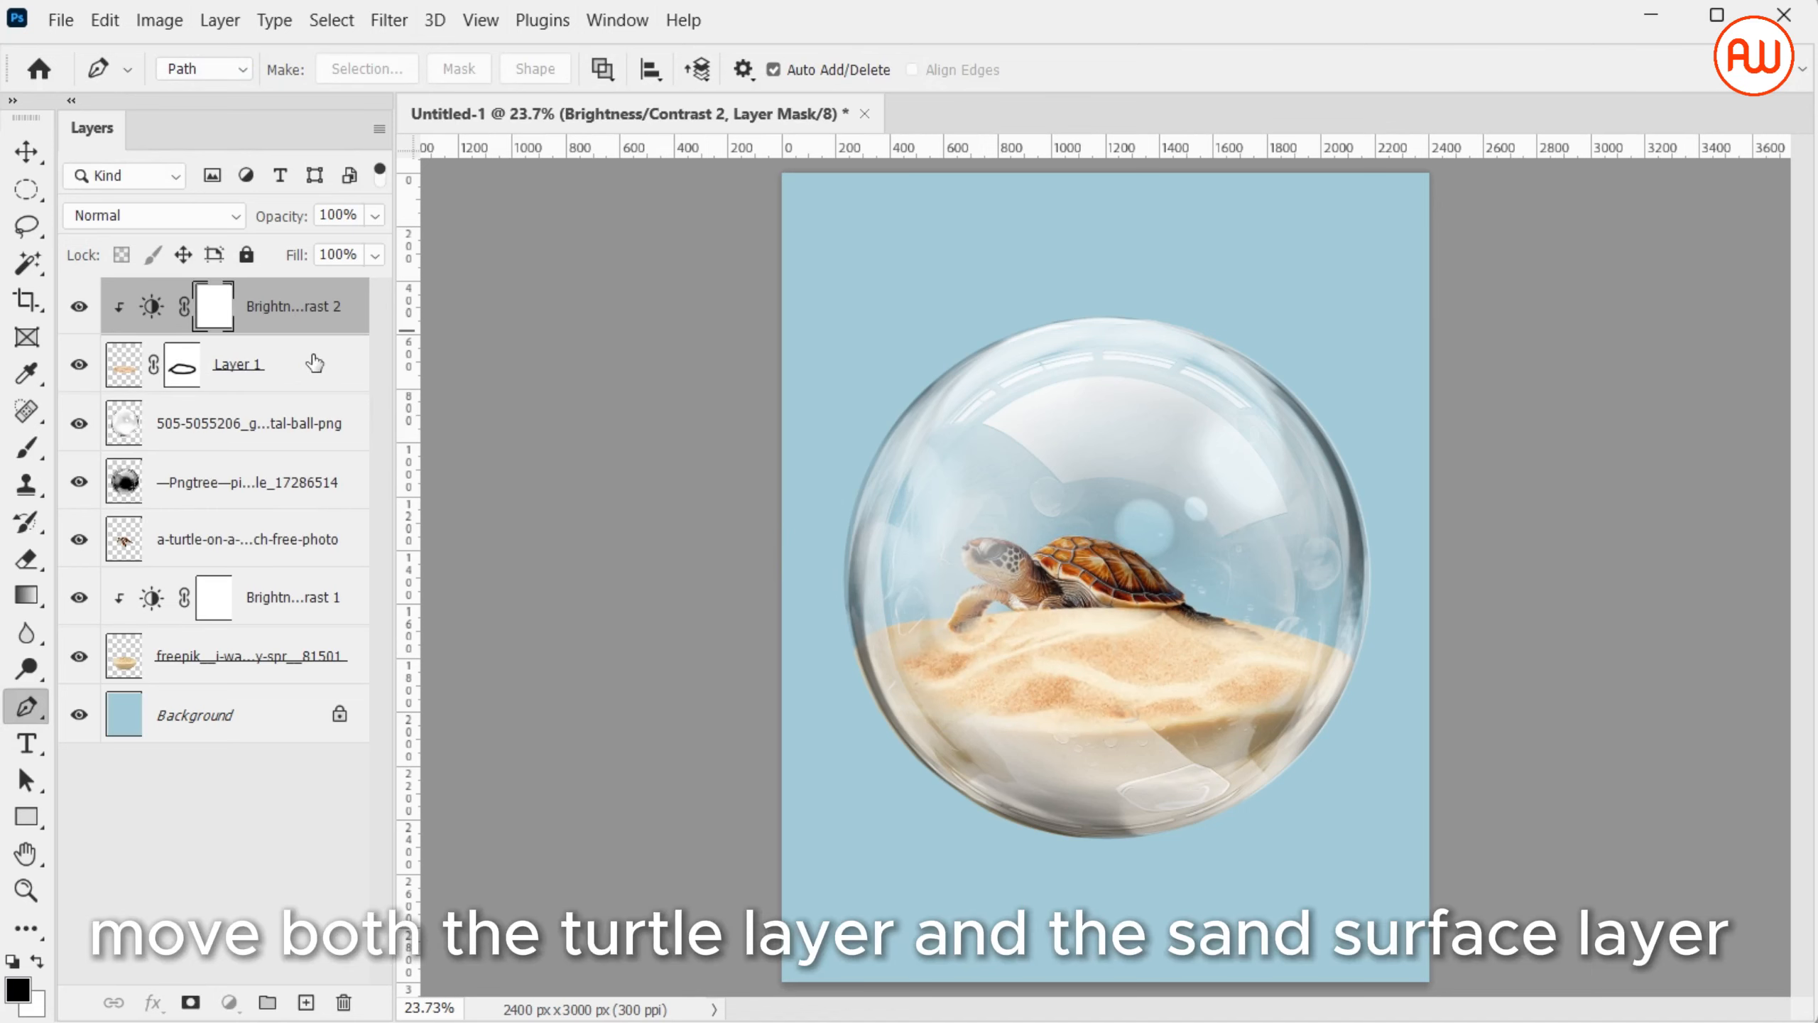
shift+click(311, 364)
drag(311, 356, 306, 580)
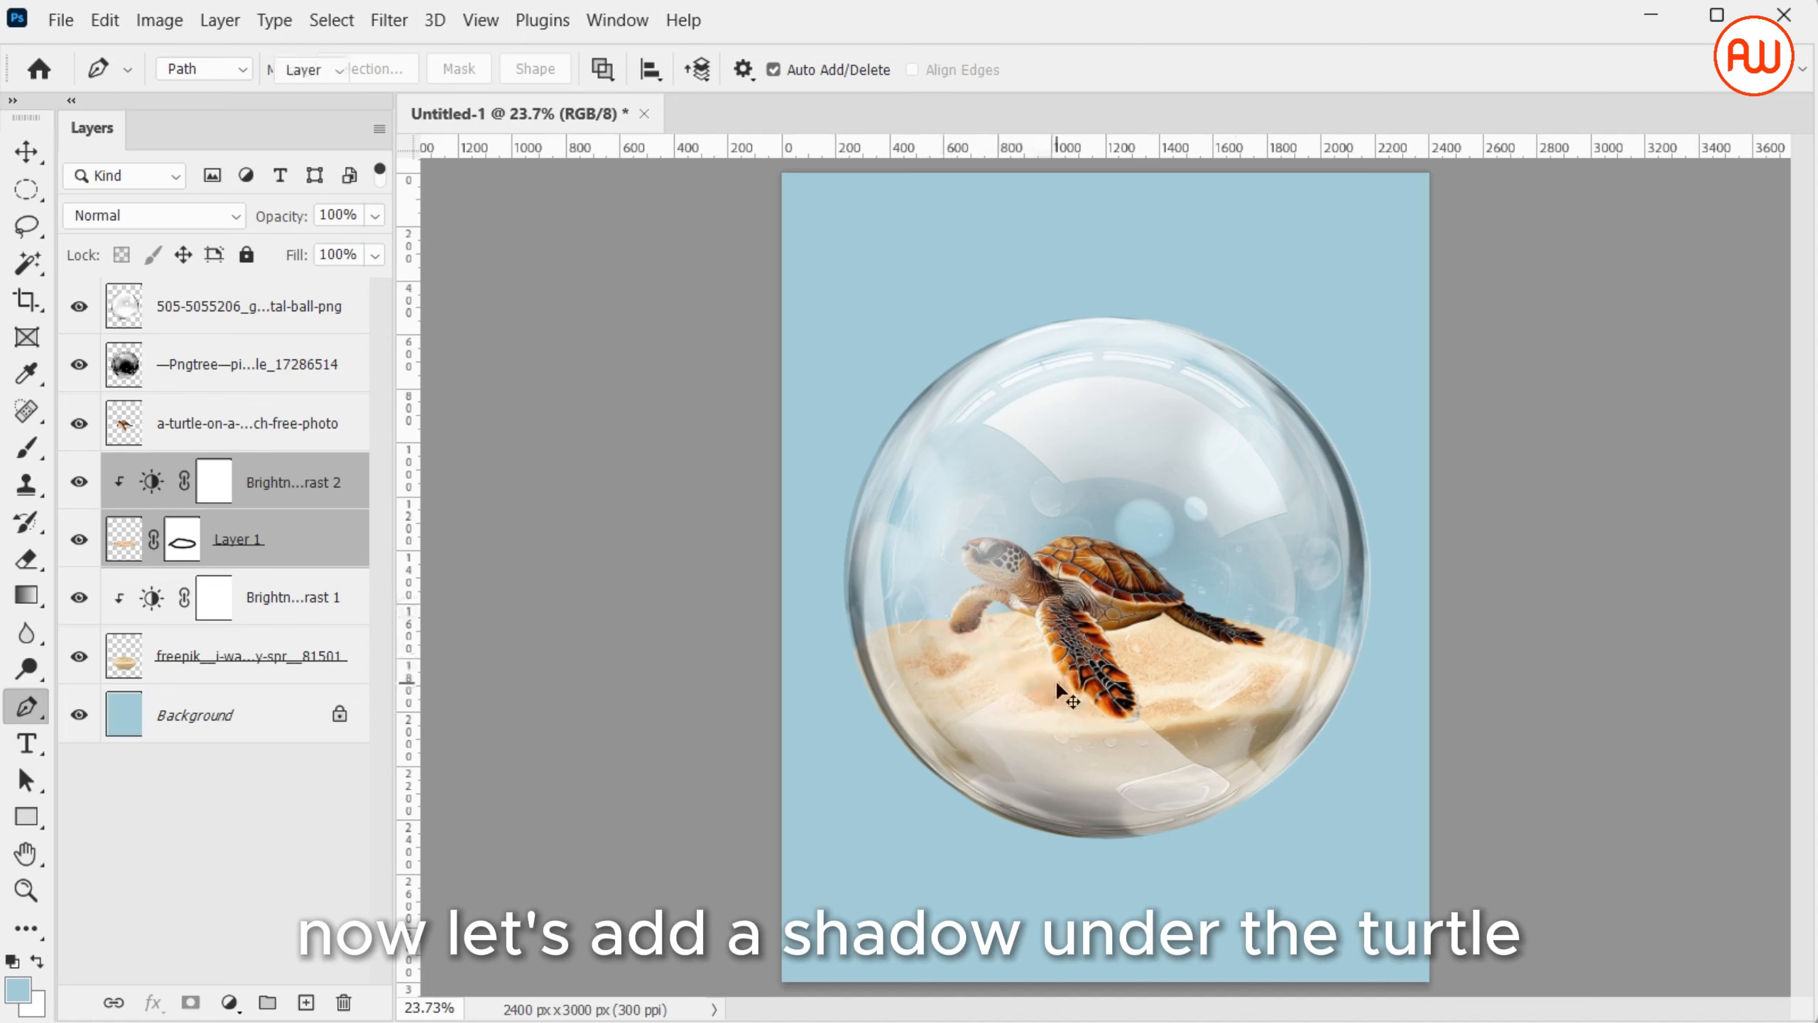
Merge Layer 1 with its Brightness/Contrast 2 adjustment, and duplicate the merged sand surface layer within the same document
key(v)
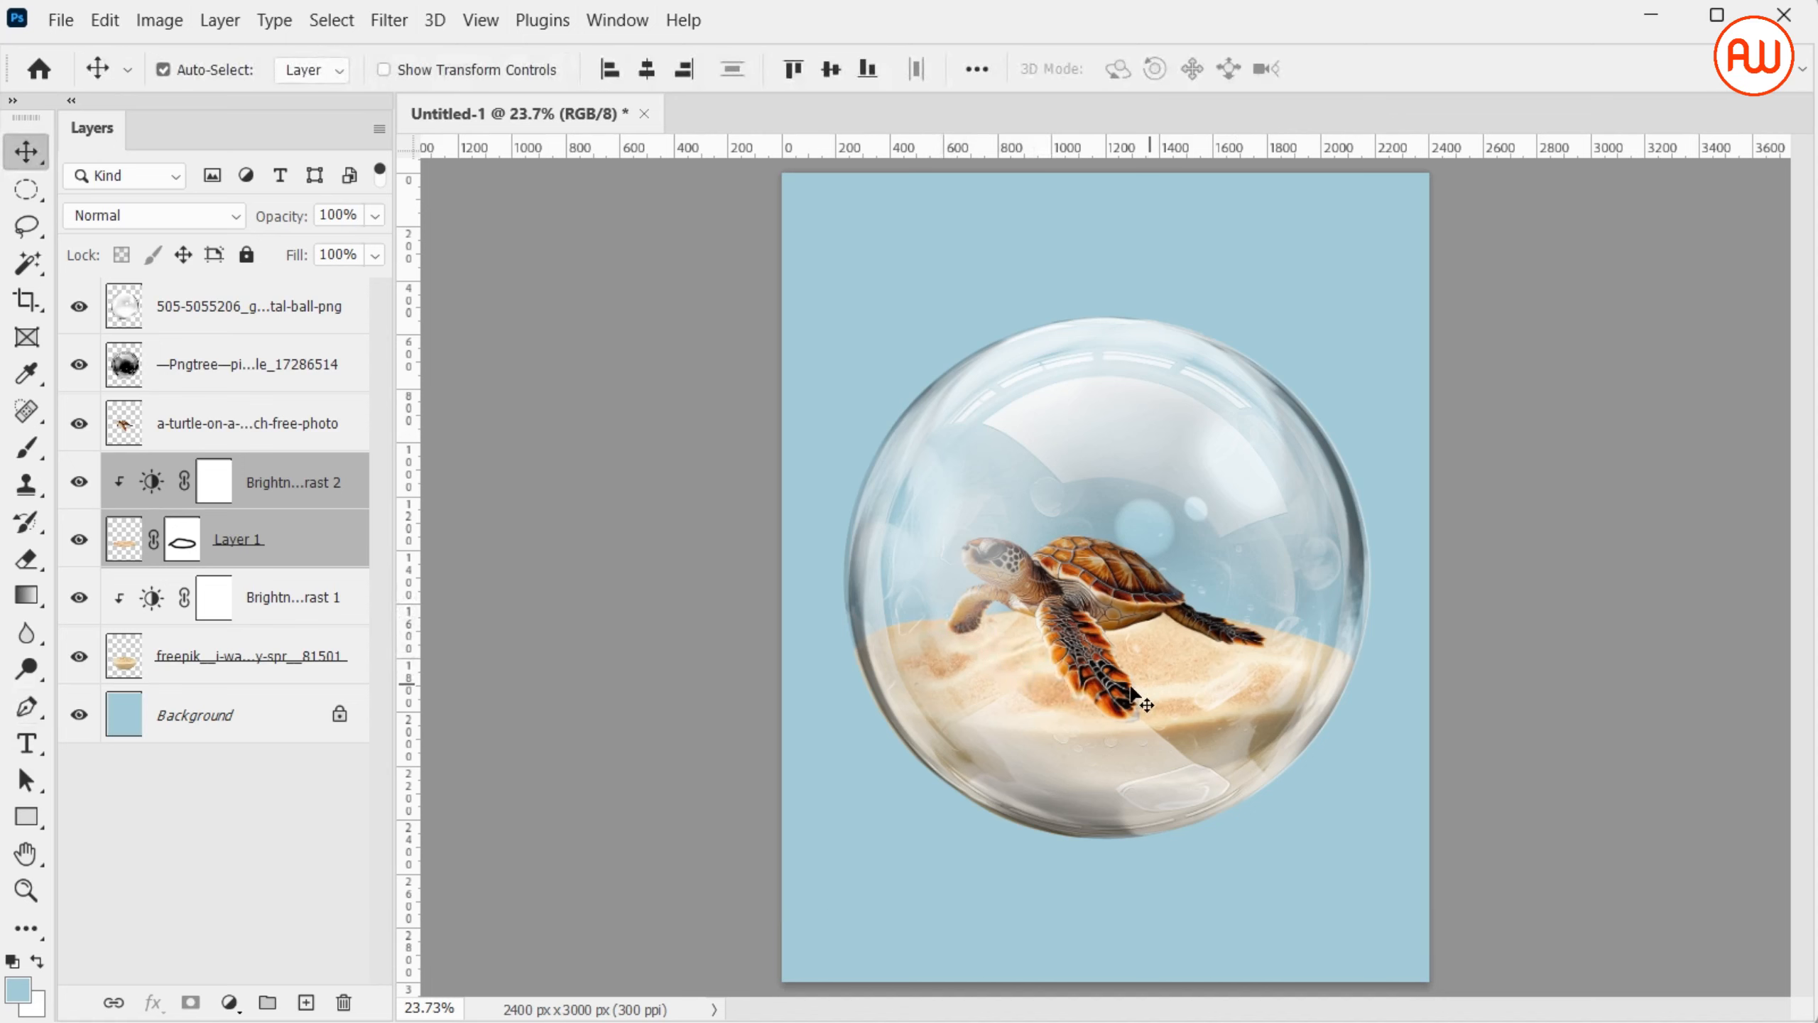
click(315, 566)
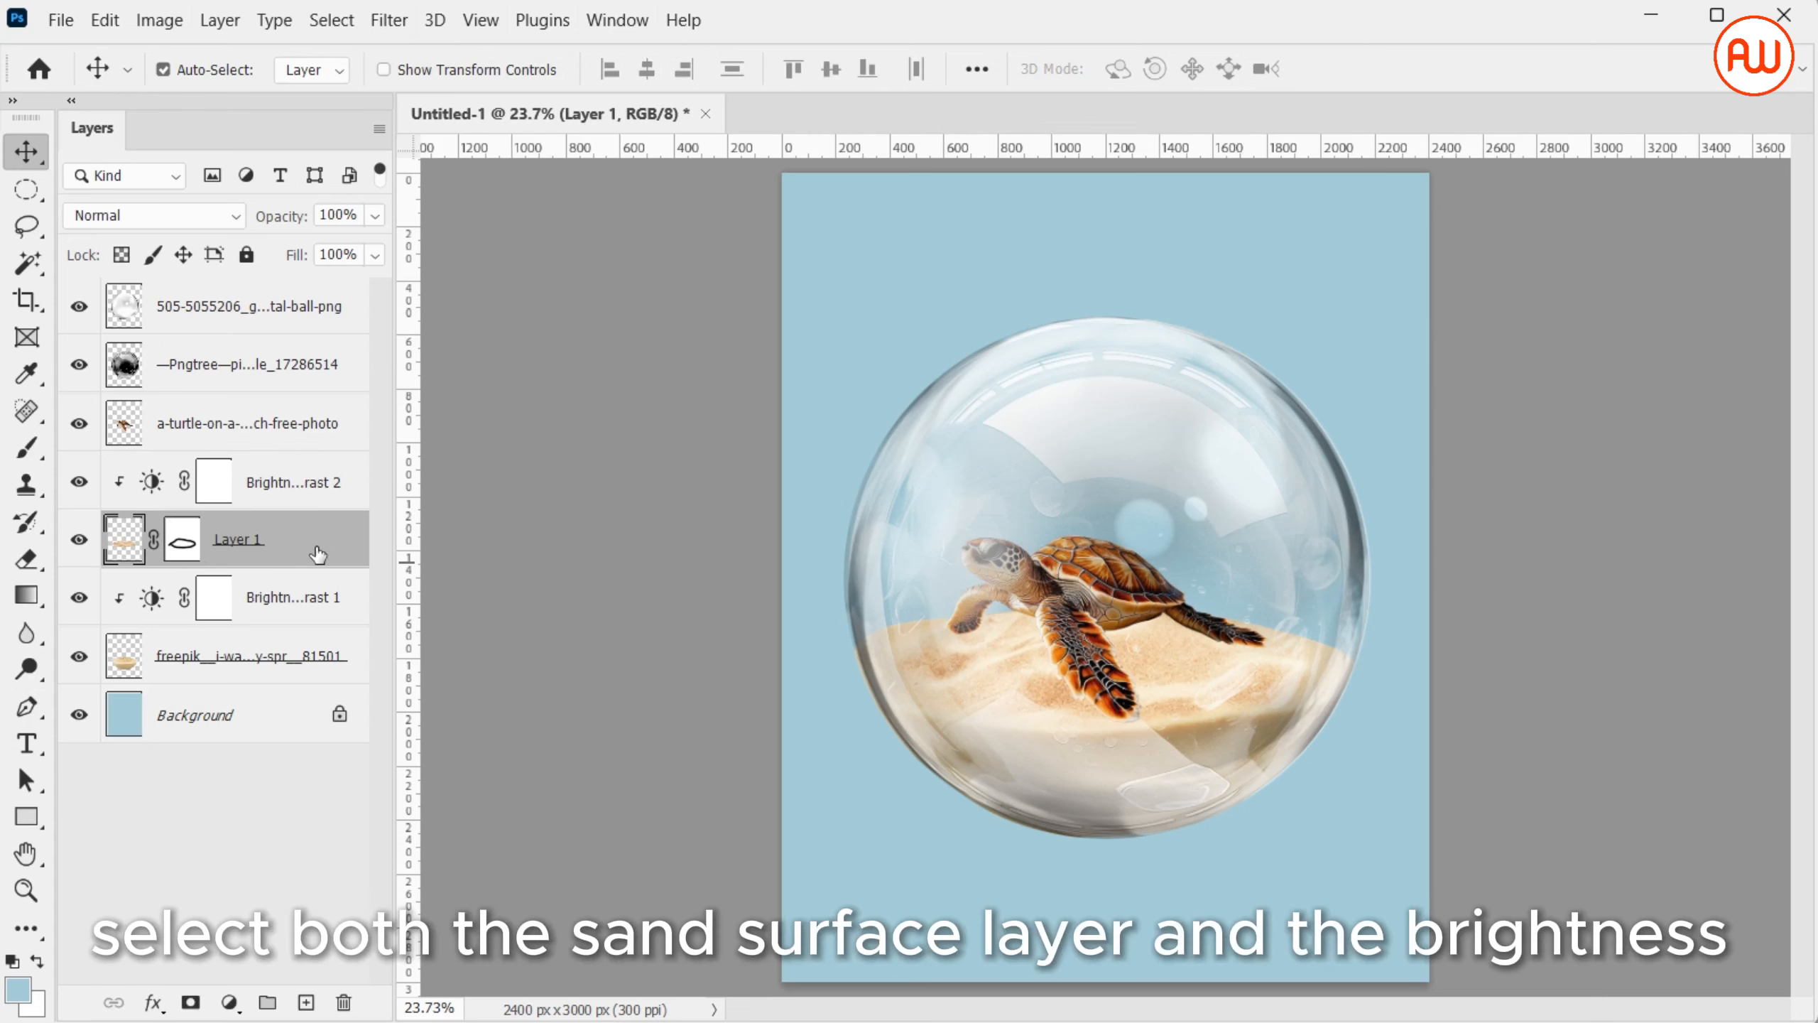
ctrl+click(334, 506)
key(ctrl+e)
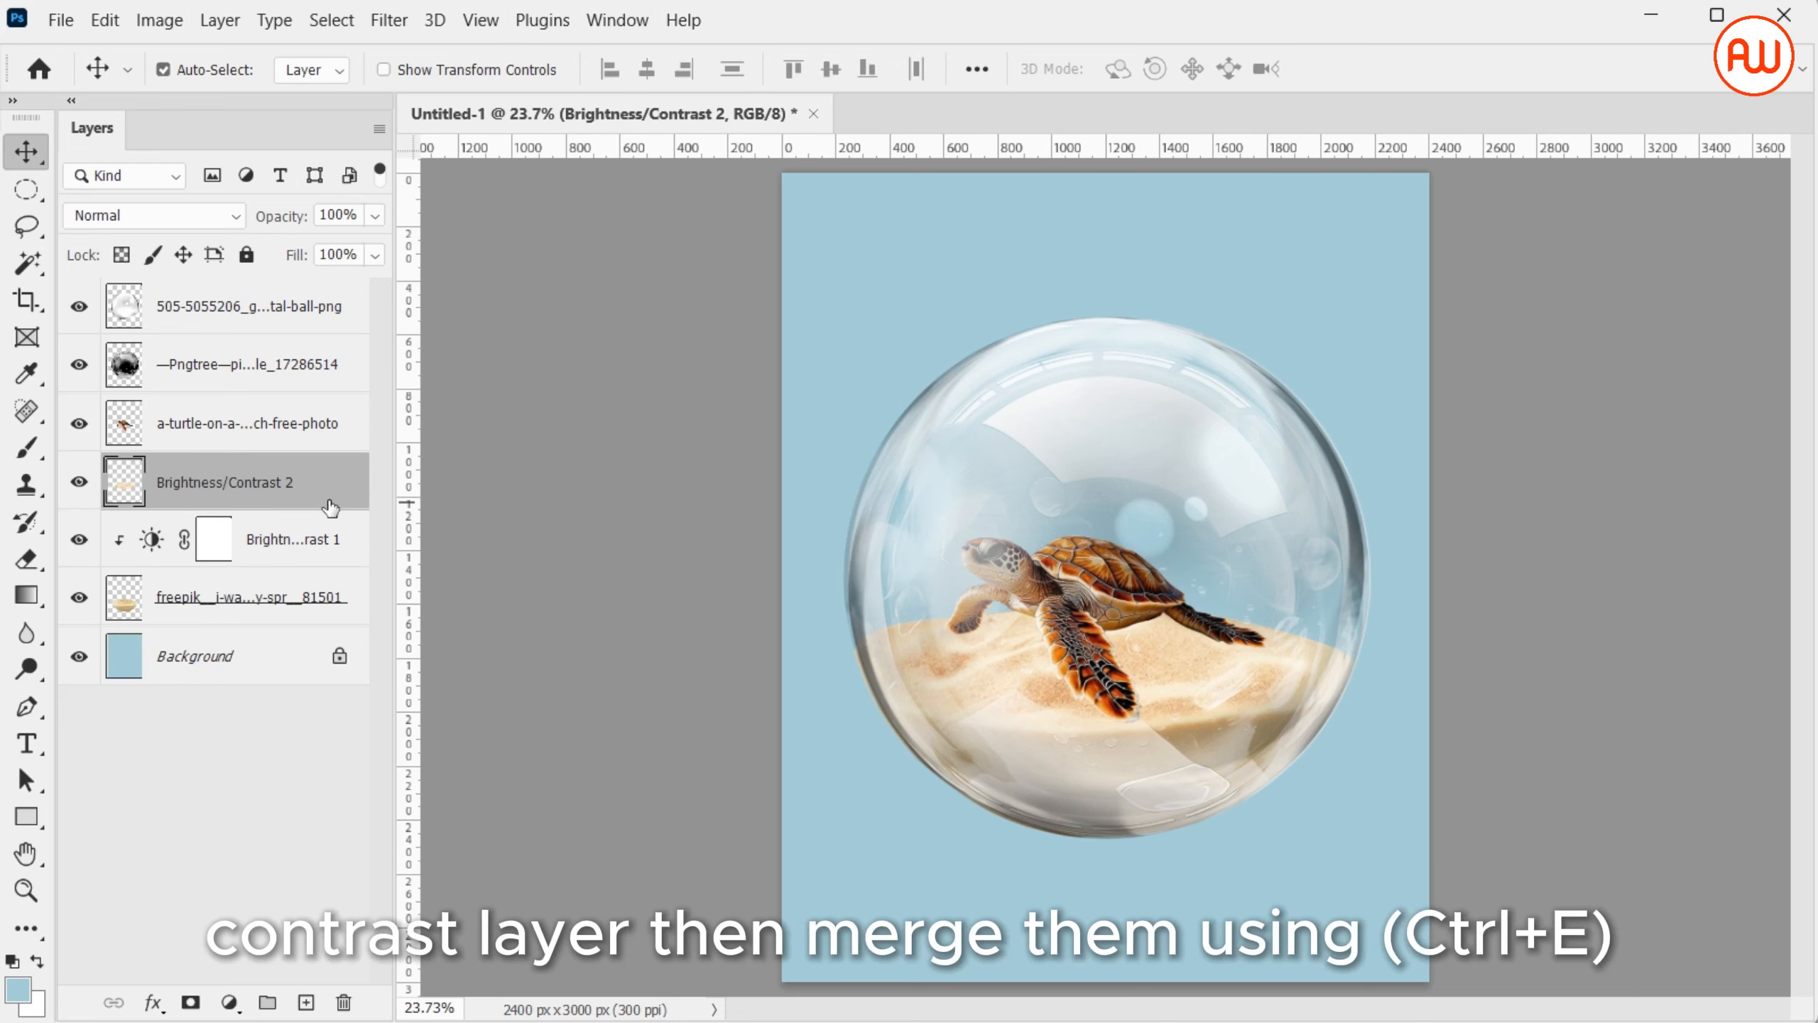
right_click(319, 502)
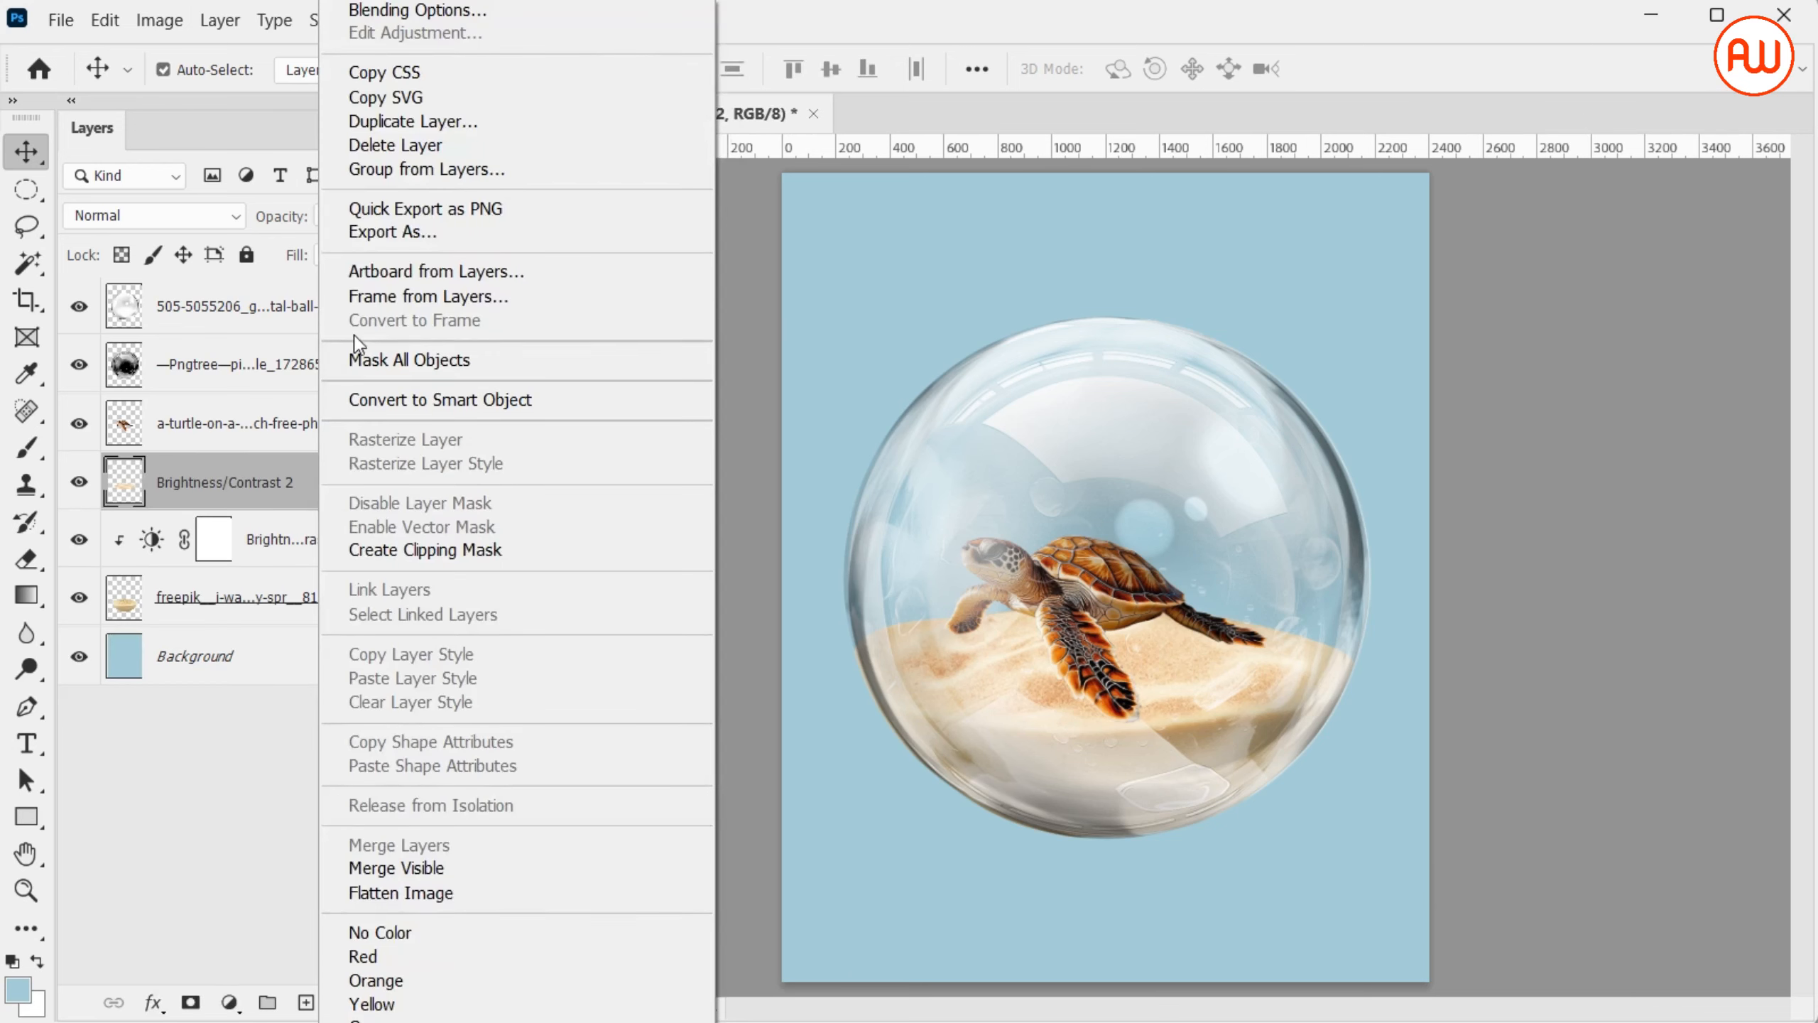
click(445, 123)
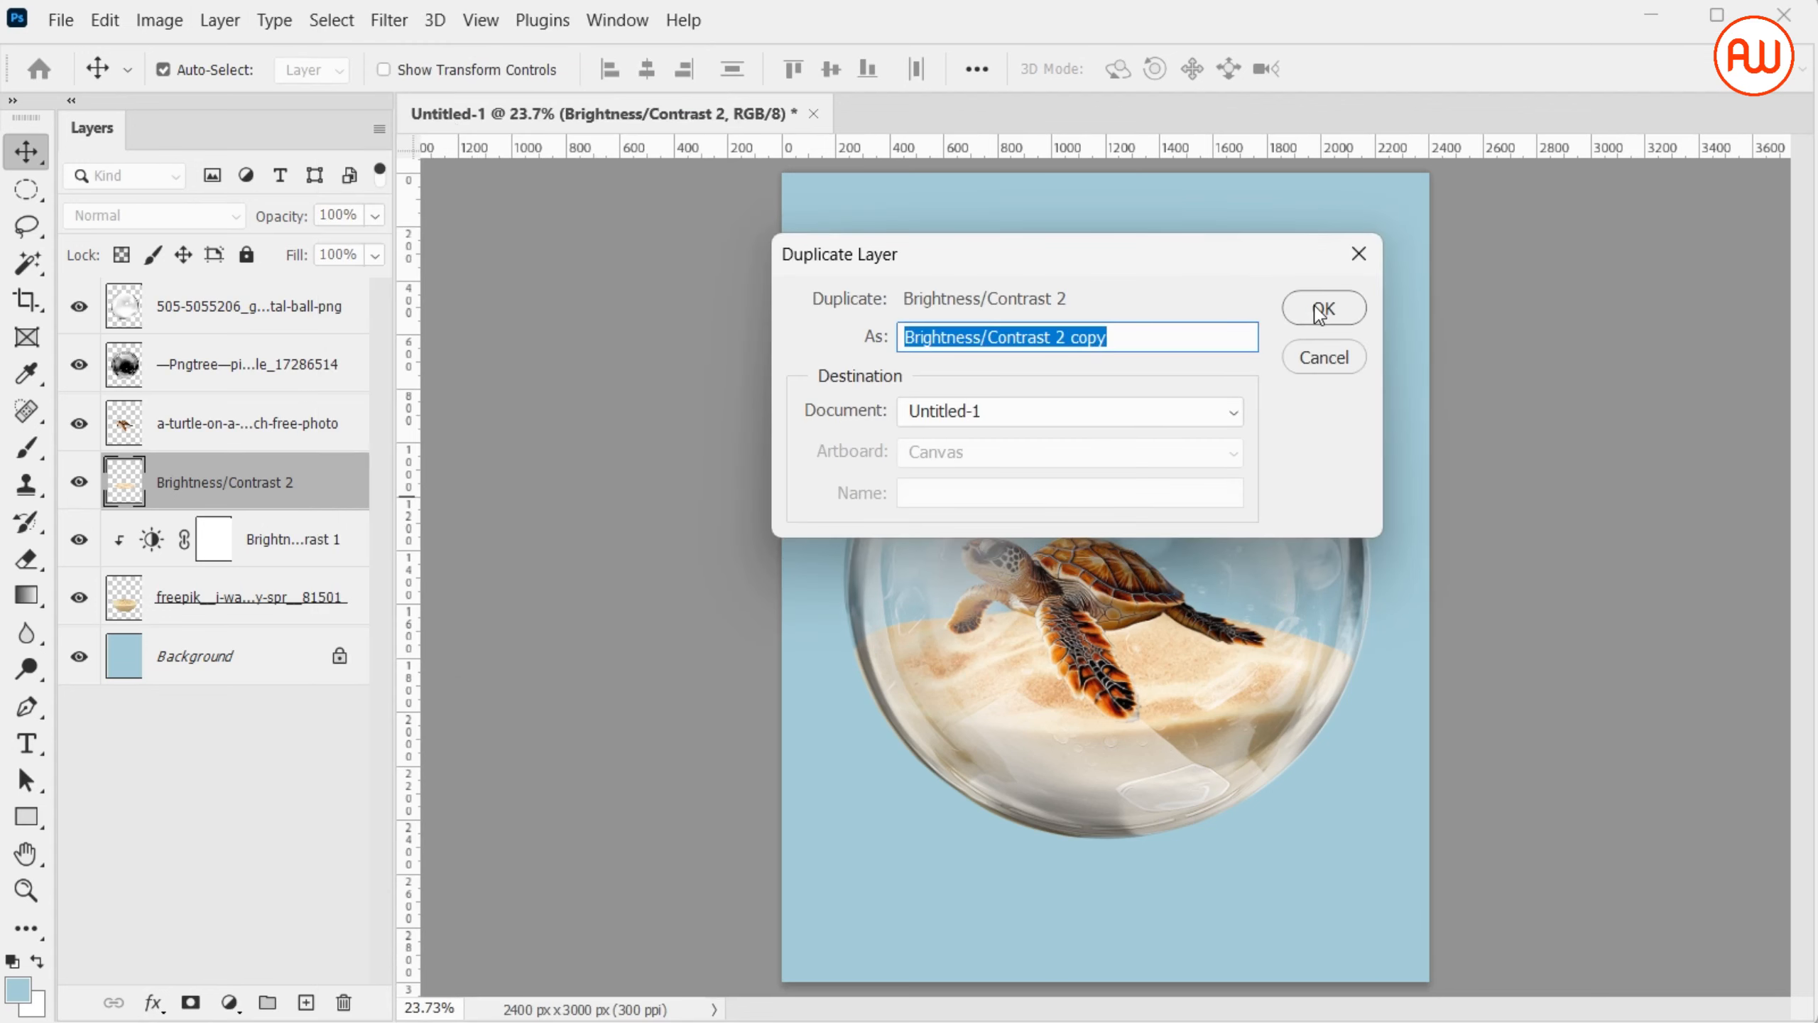
click(1319, 309)
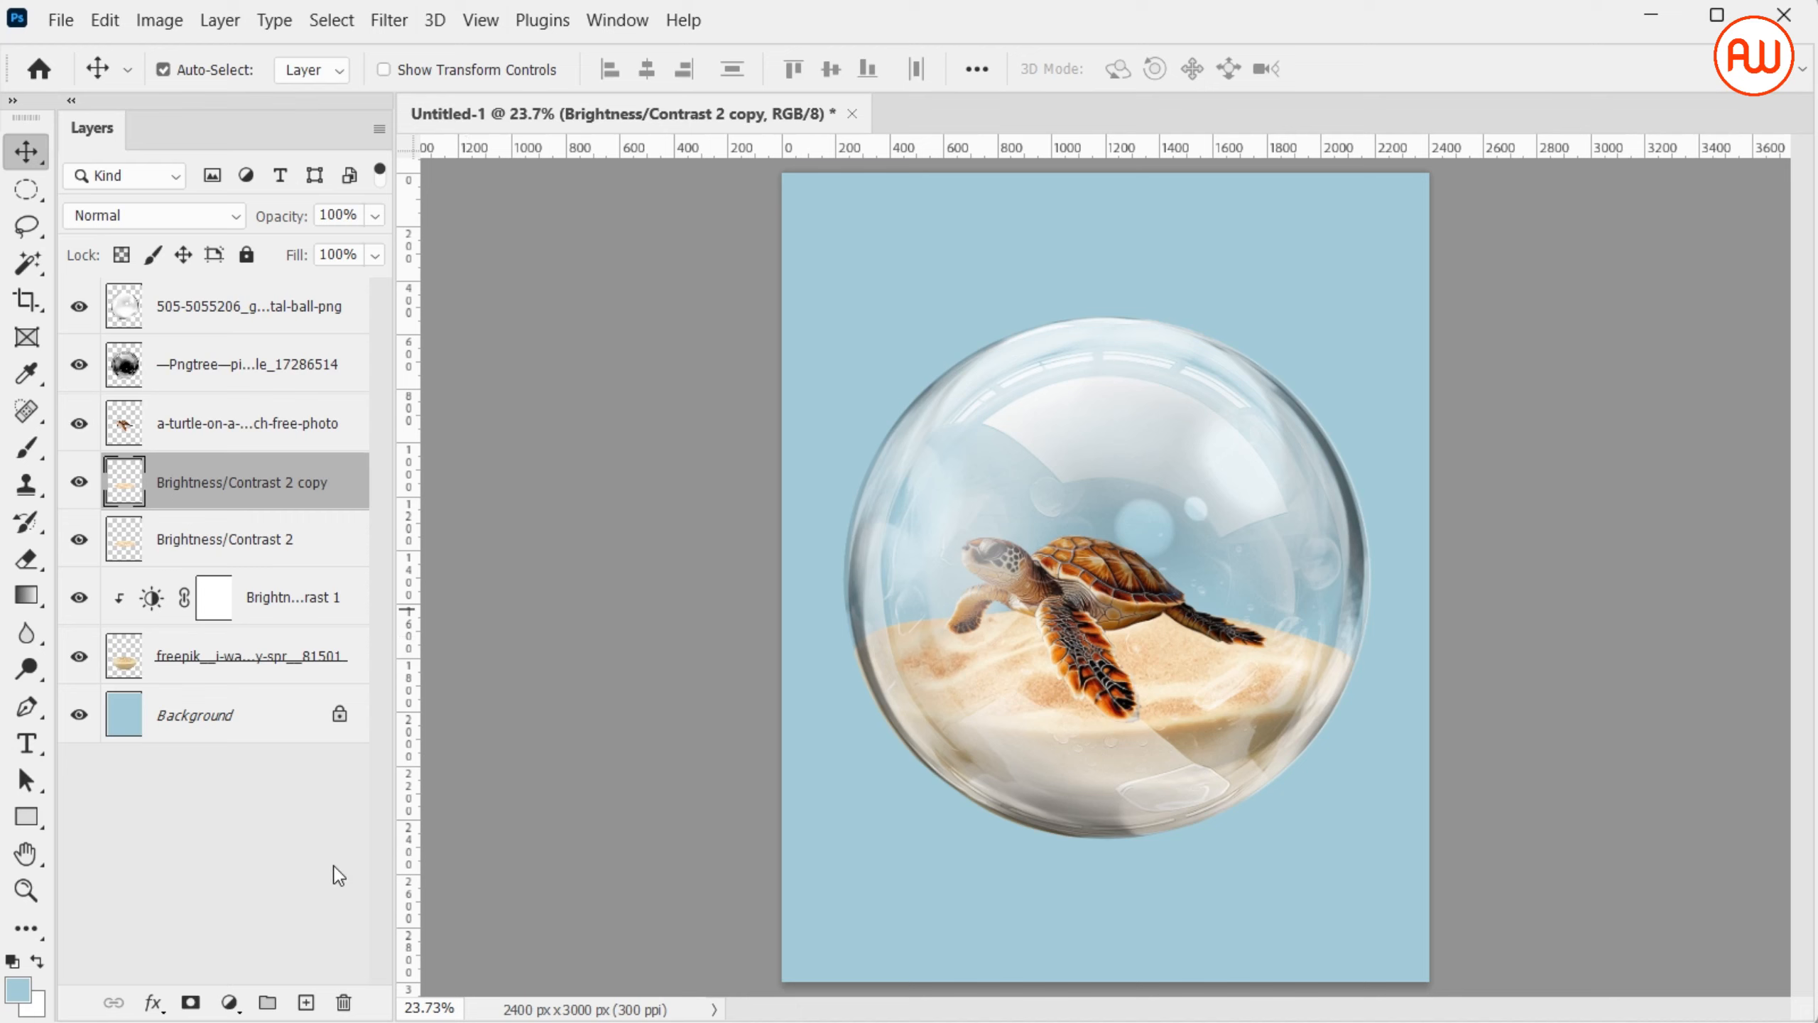
Add a Levels adjustment clipped to the duplicated sand surface layer, with the black input level at 177
click(242, 999)
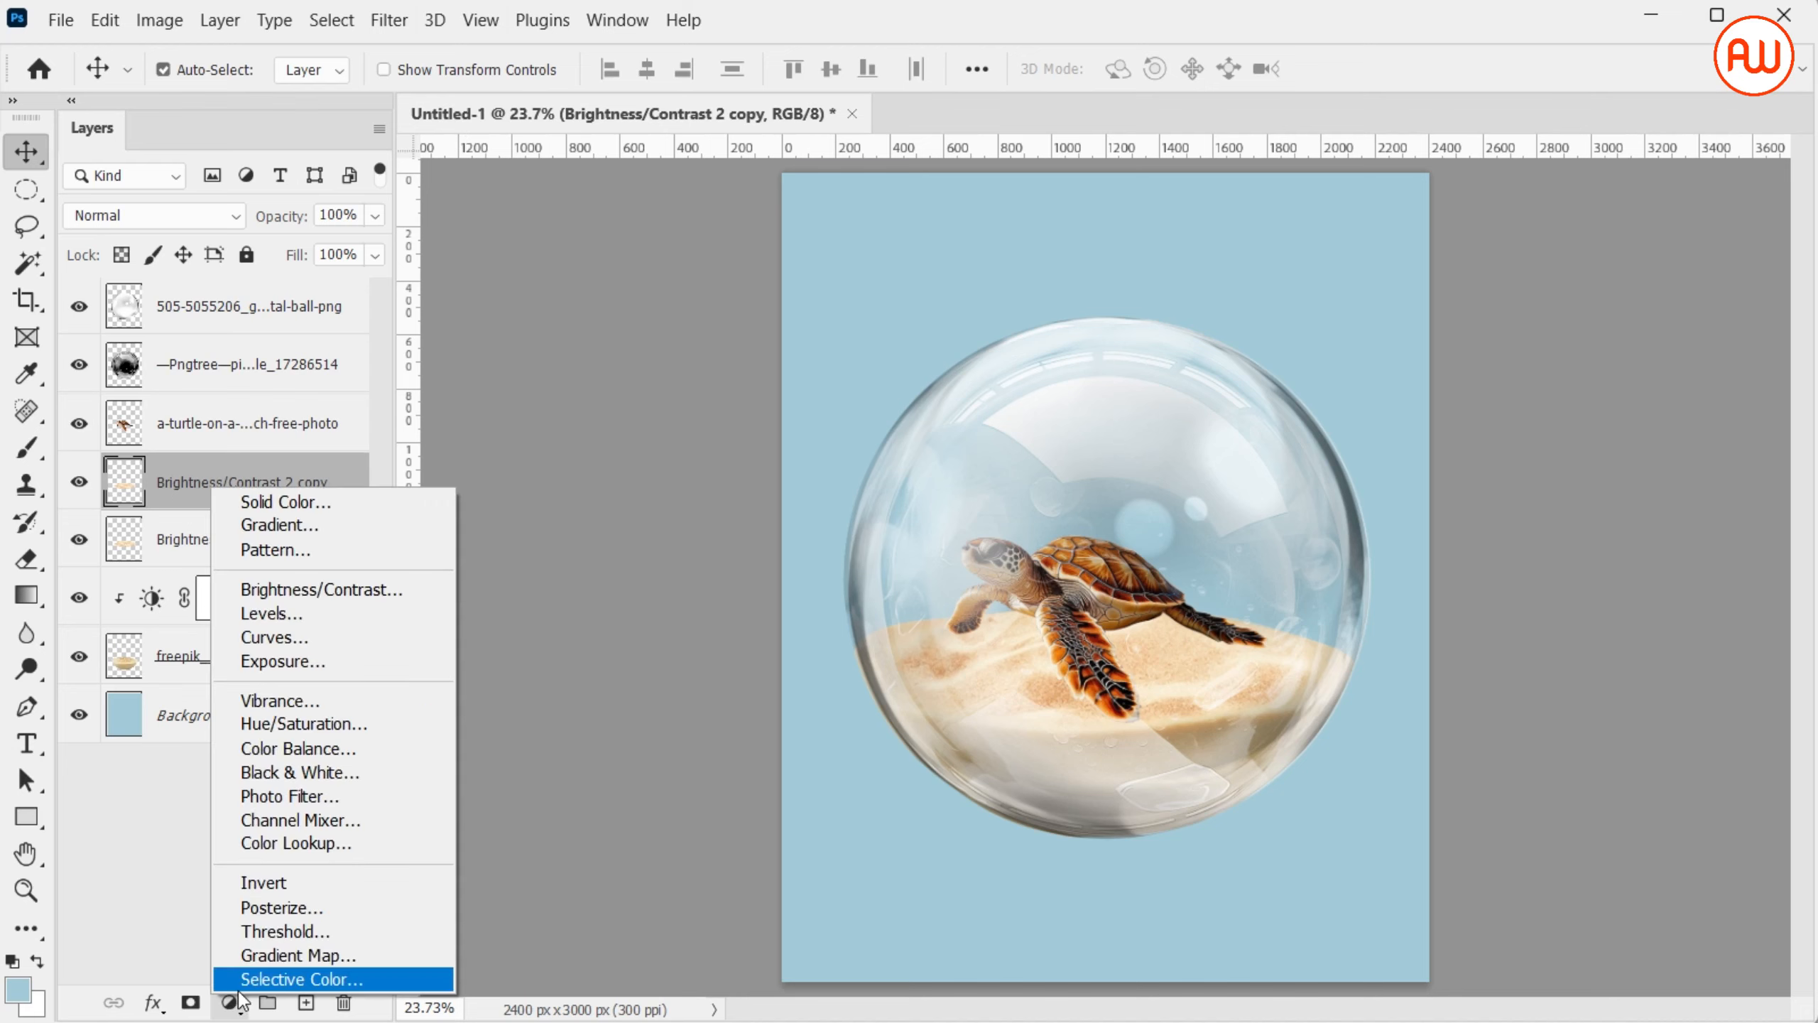
click(390, 621)
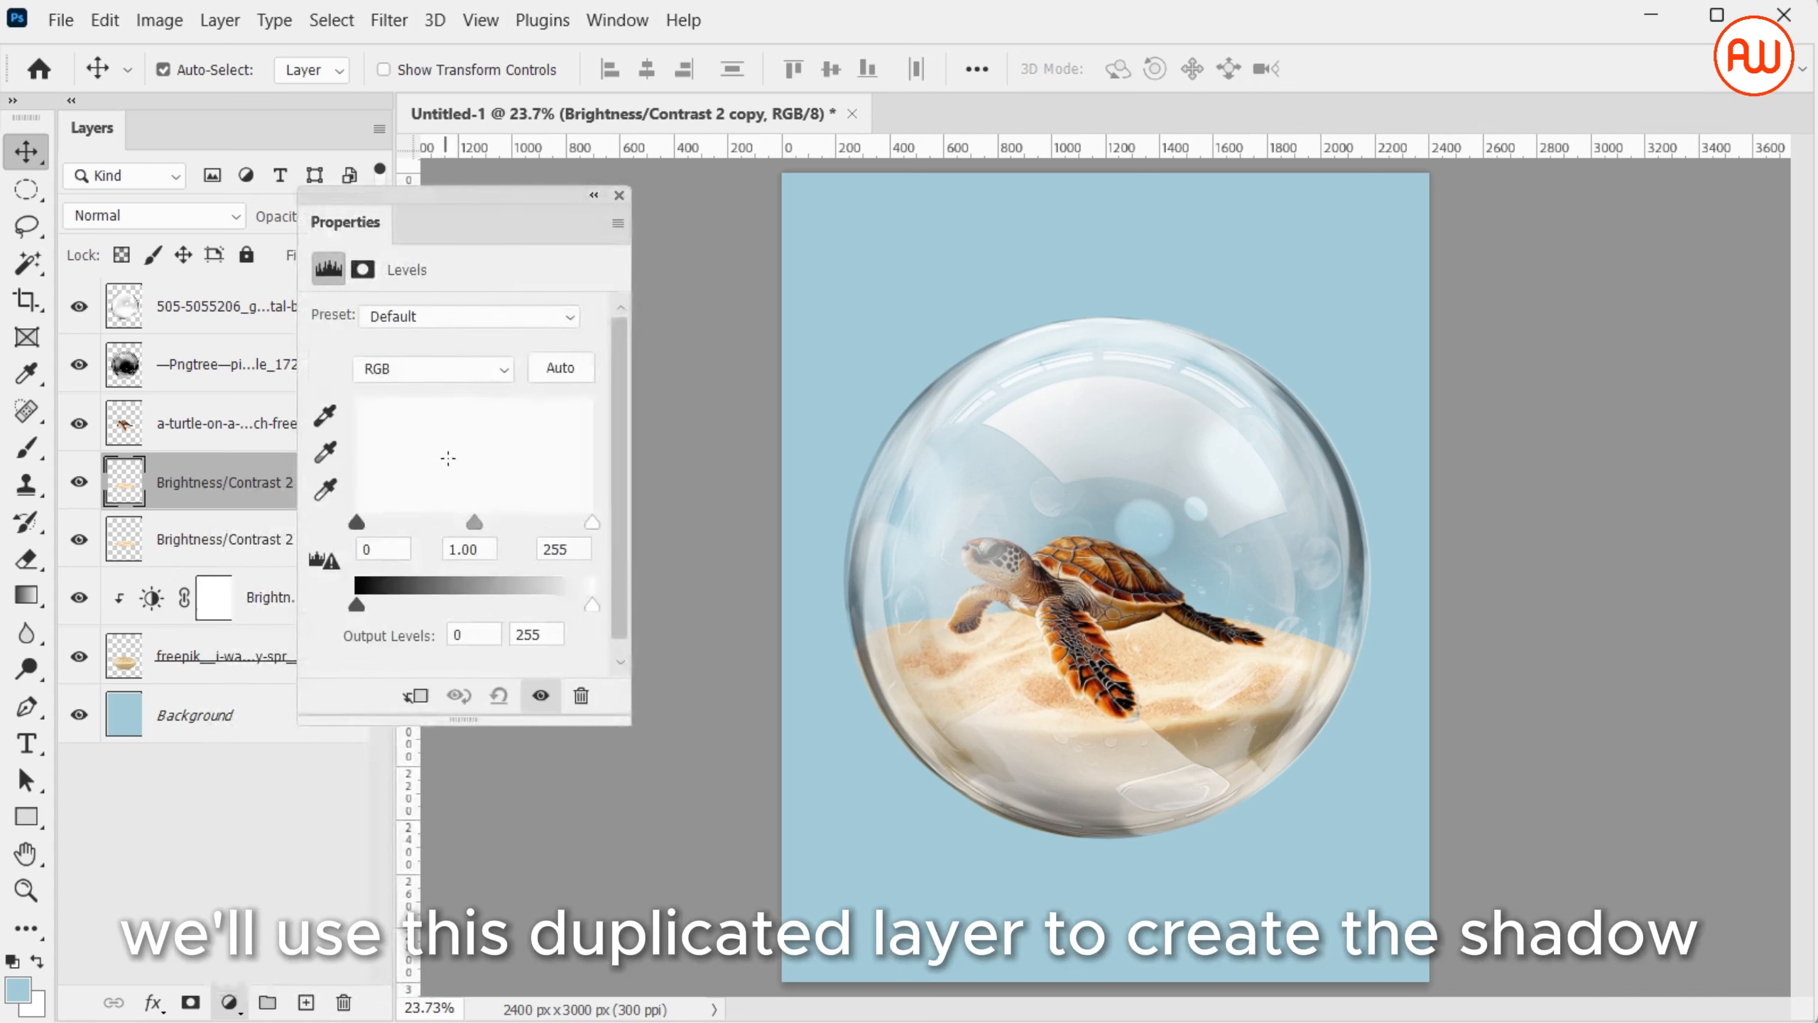
drag(358, 524, 285, 542)
click(417, 694)
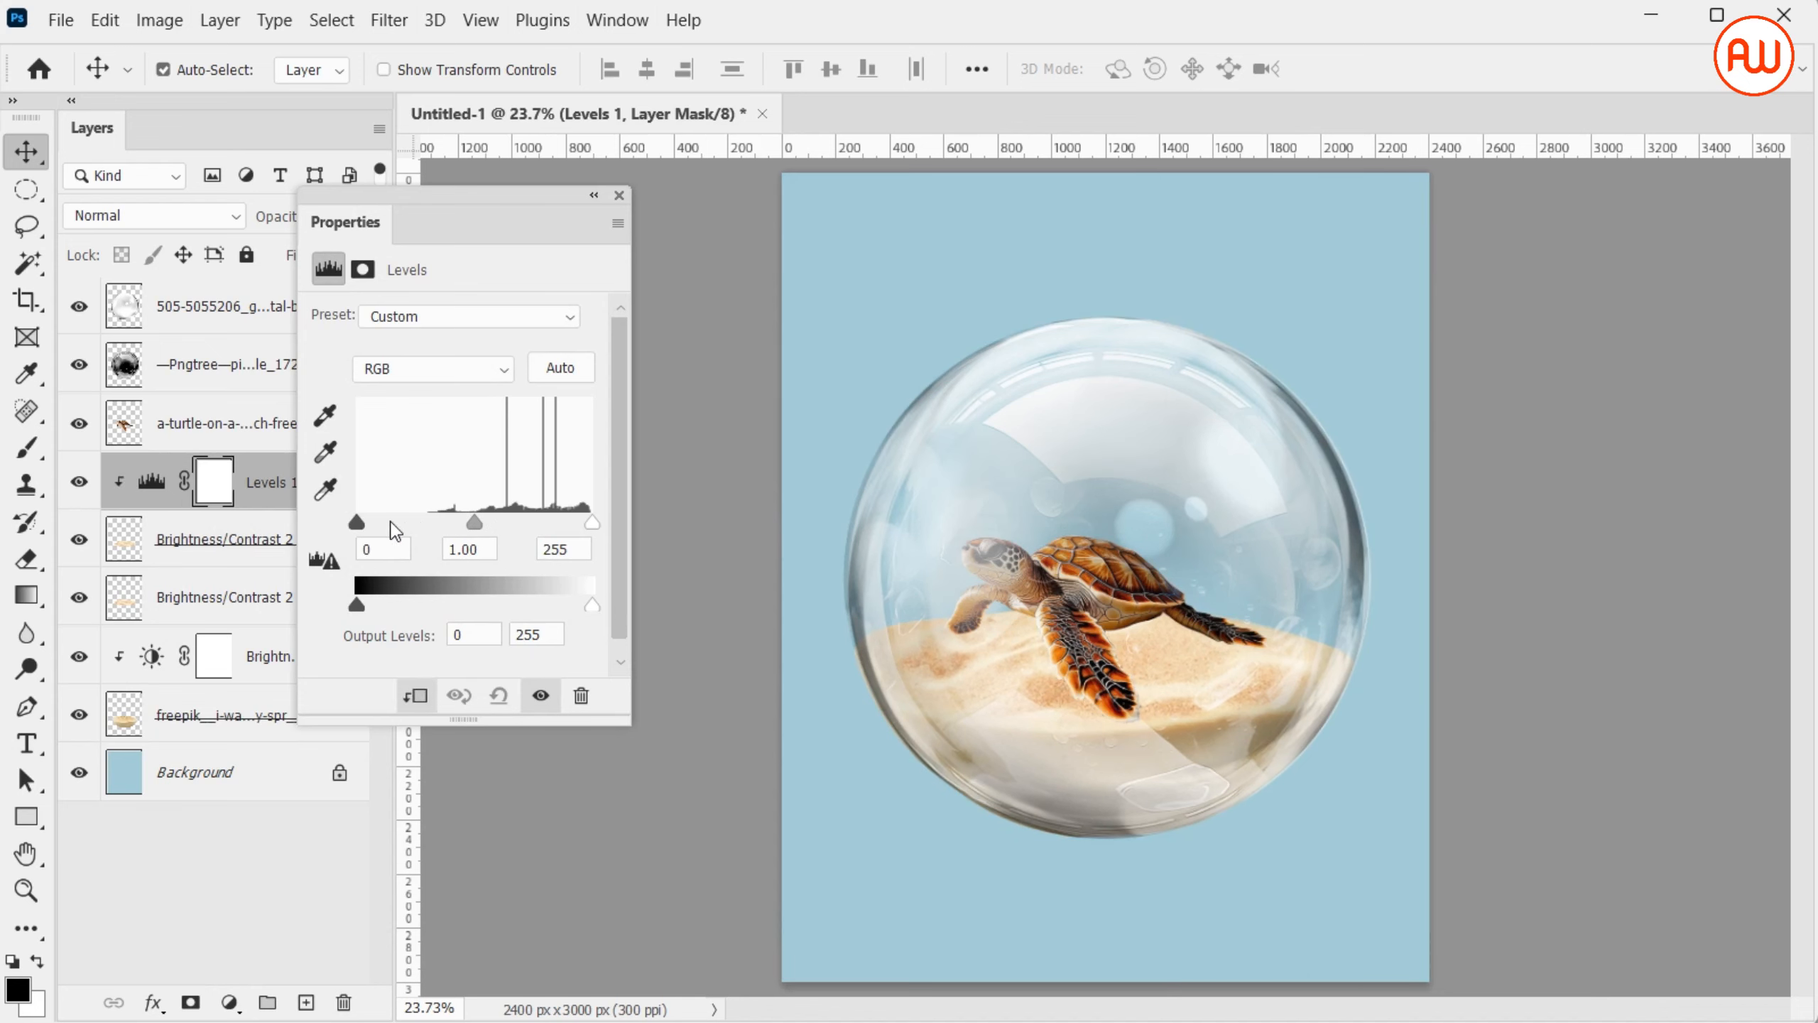
drag(360, 522, 366, 526)
drag(368, 530, 525, 544)
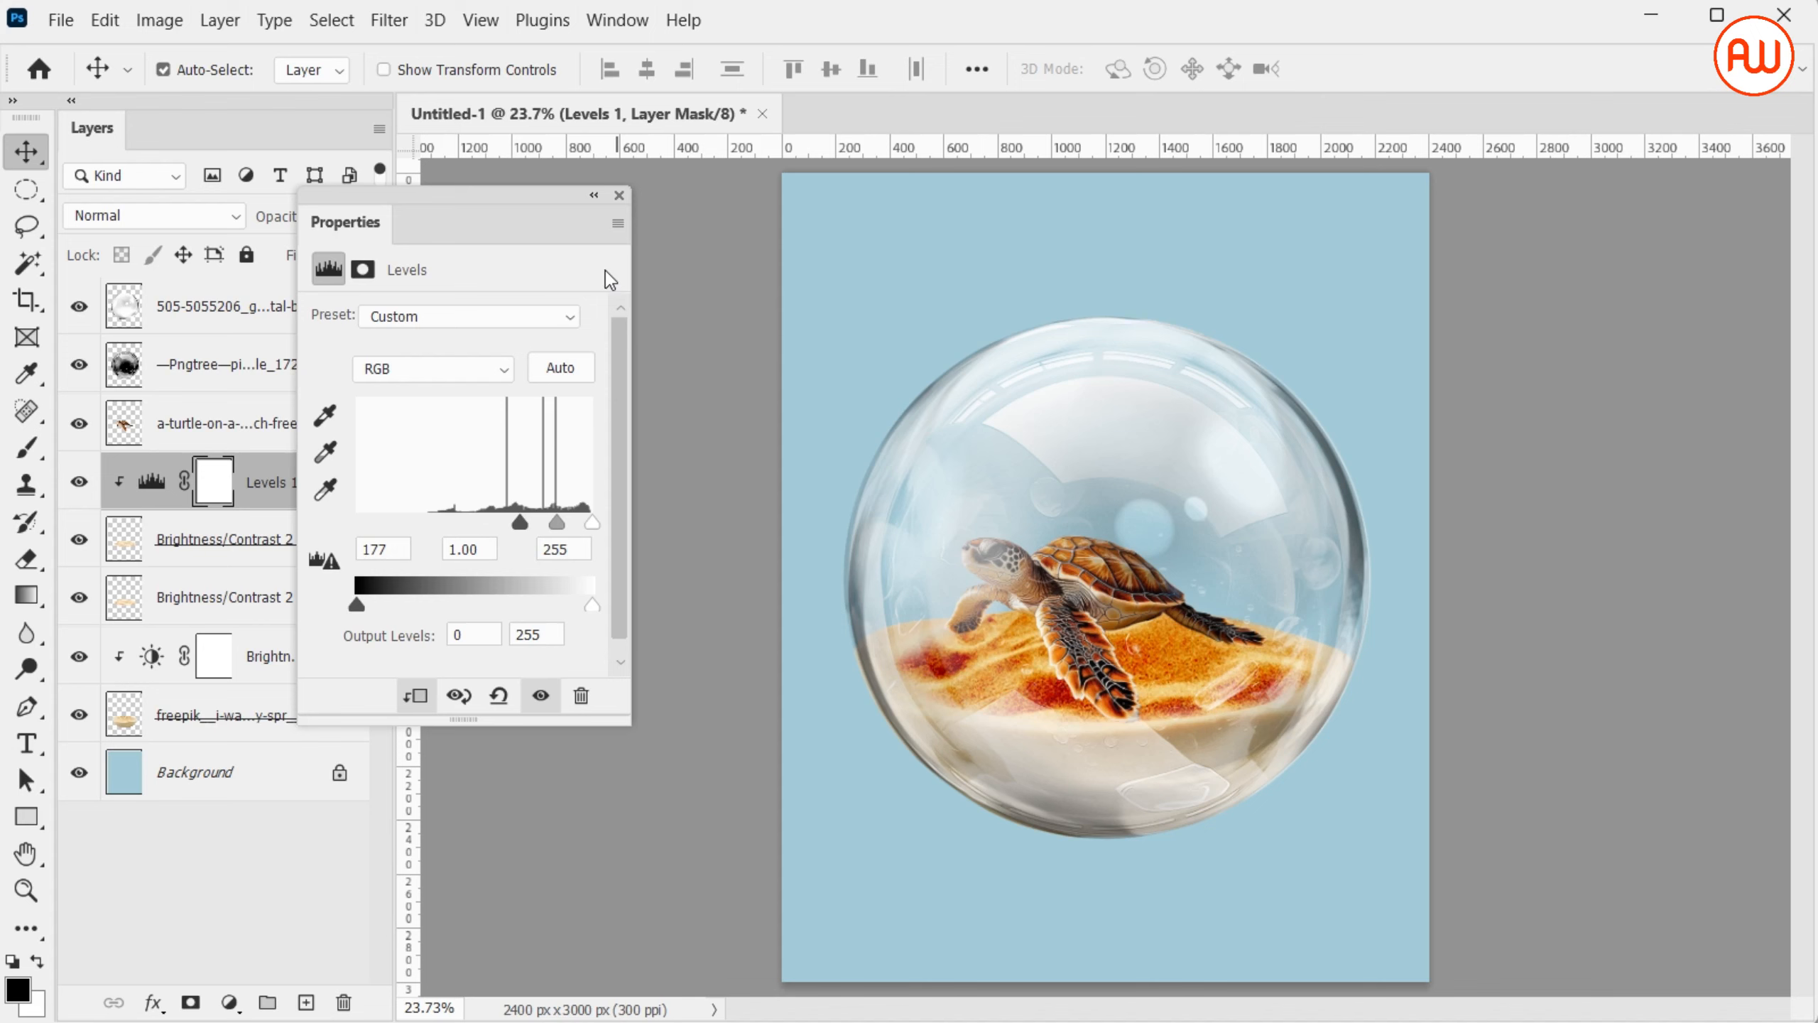
click(620, 194)
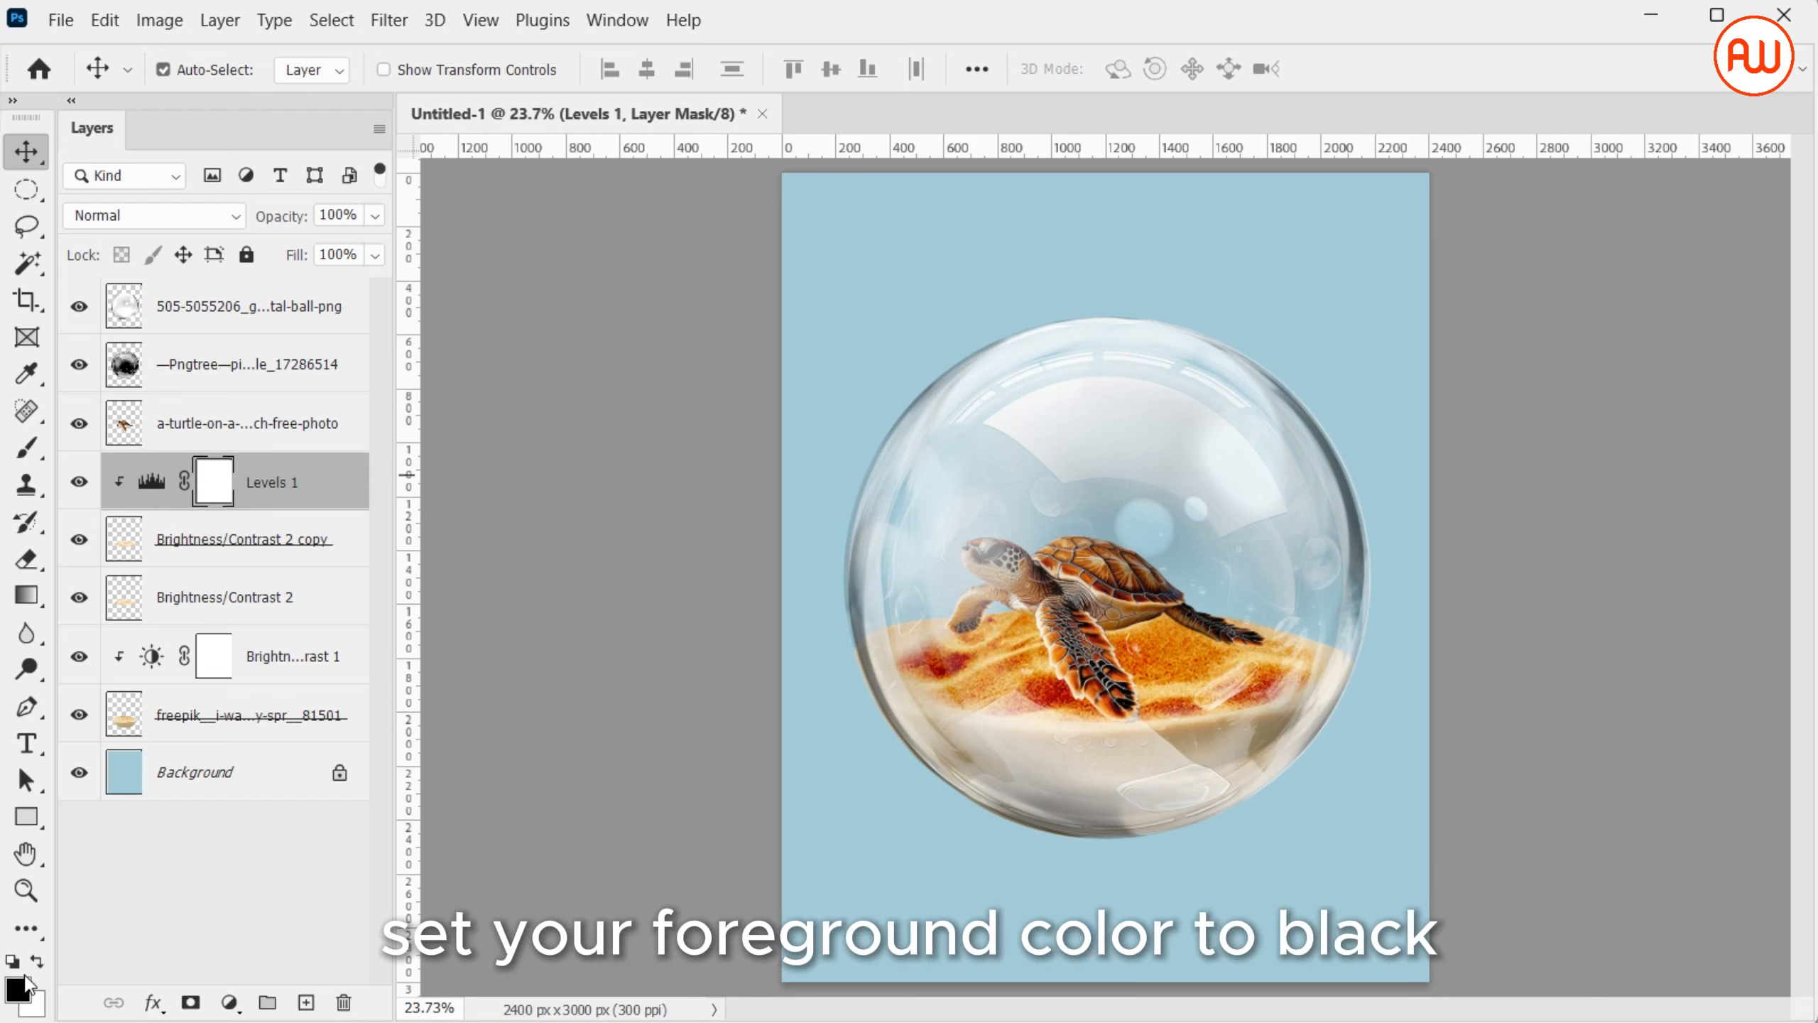
Fill the Levels 1 mask with black and paint white with a size 100 brush on the sand beneath the turtle
key(alt+Delete)
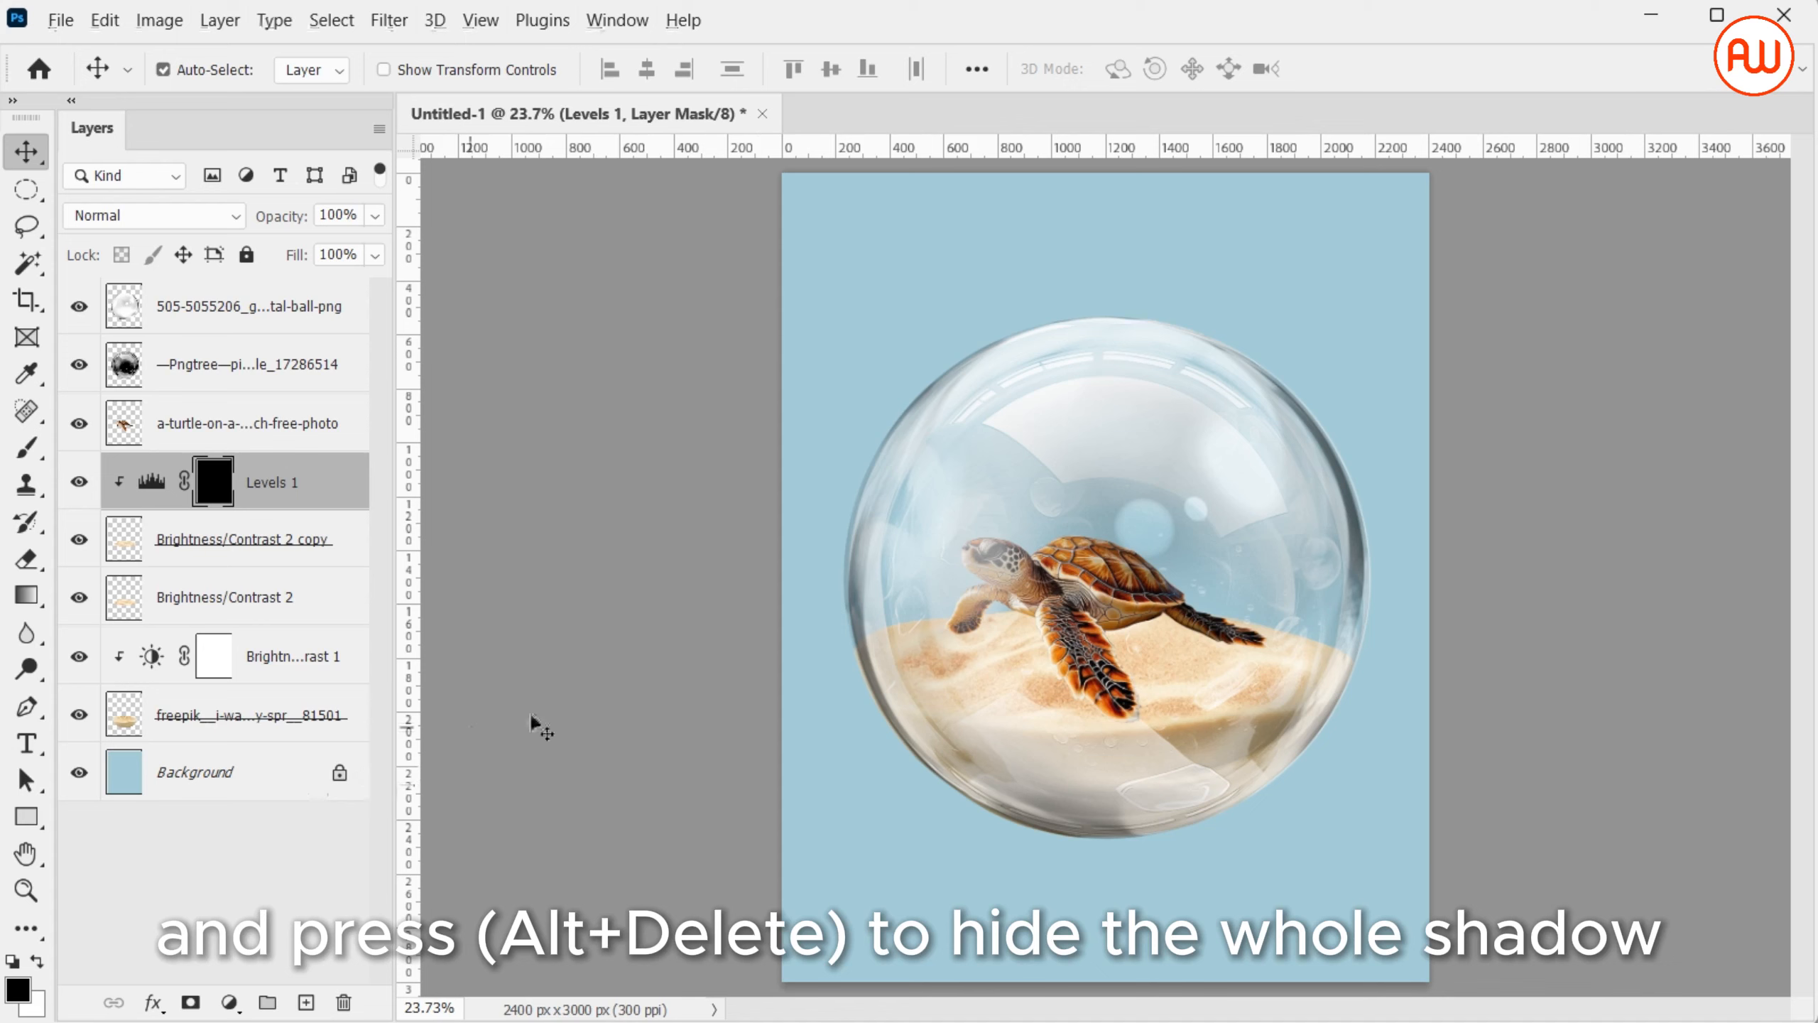
key(ctrl)
key(ctrl+plus)
key(ctrl+plus)
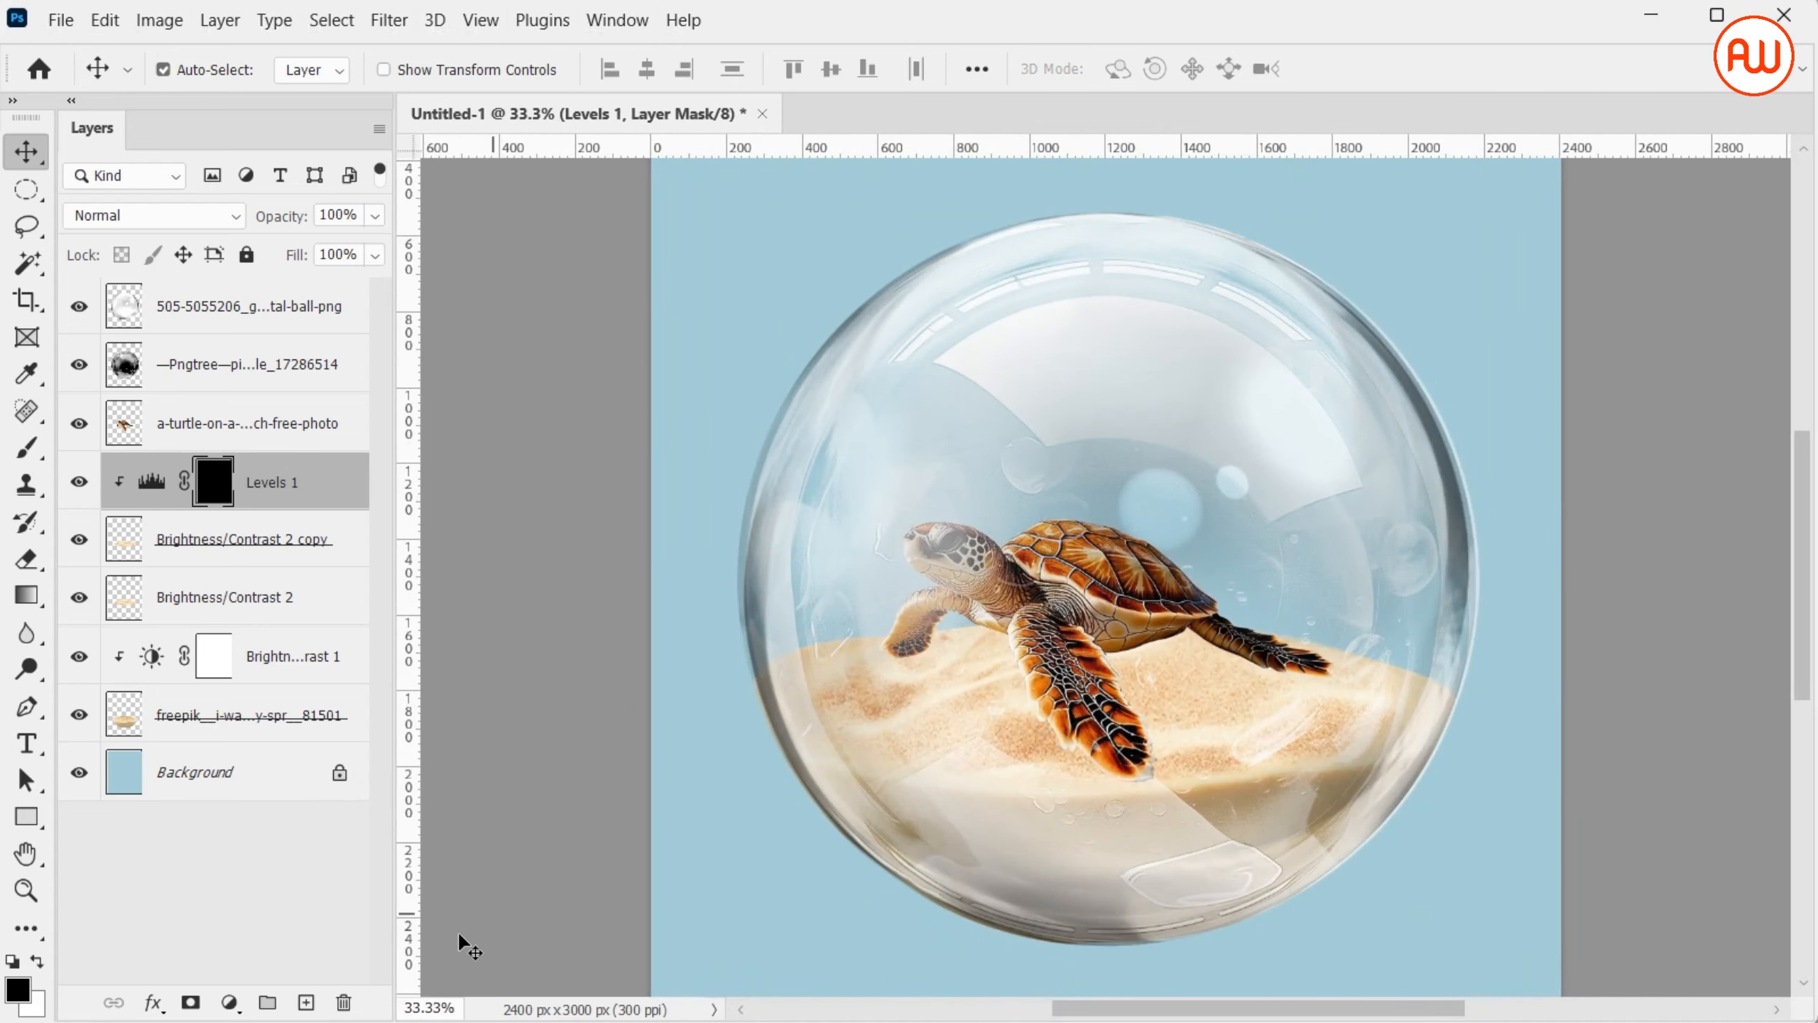
click(36, 962)
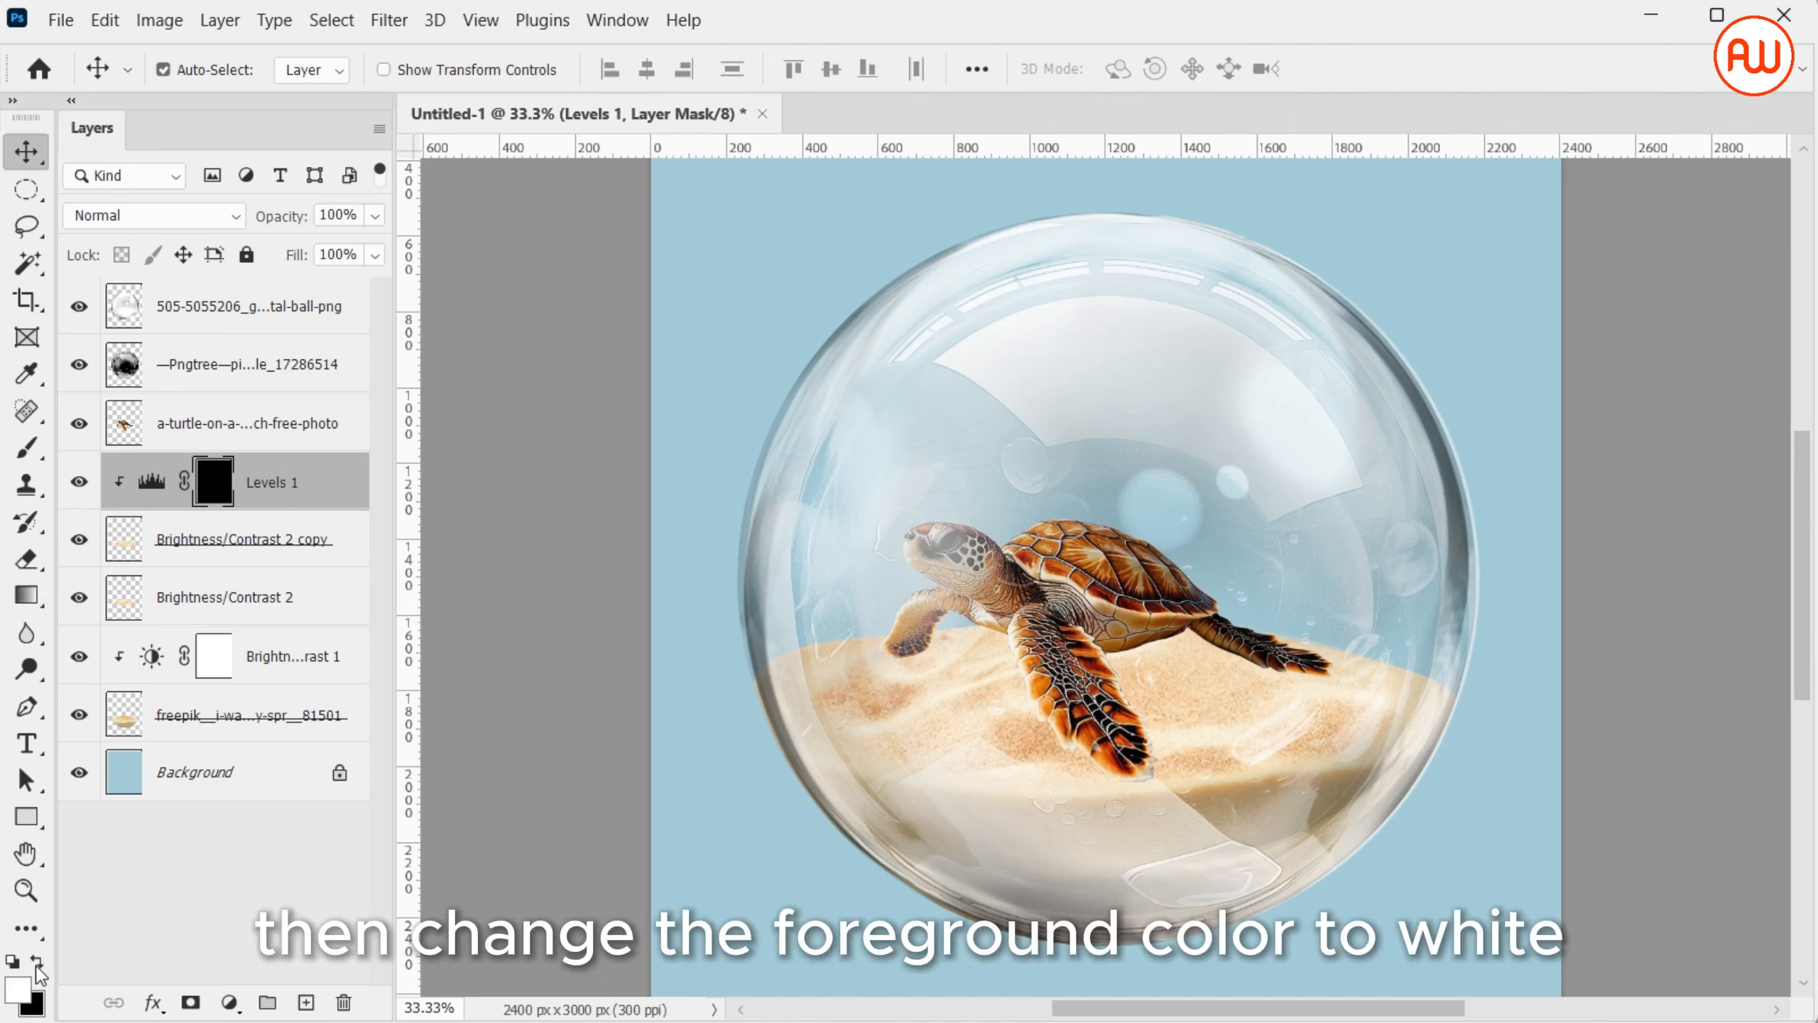
key(b)
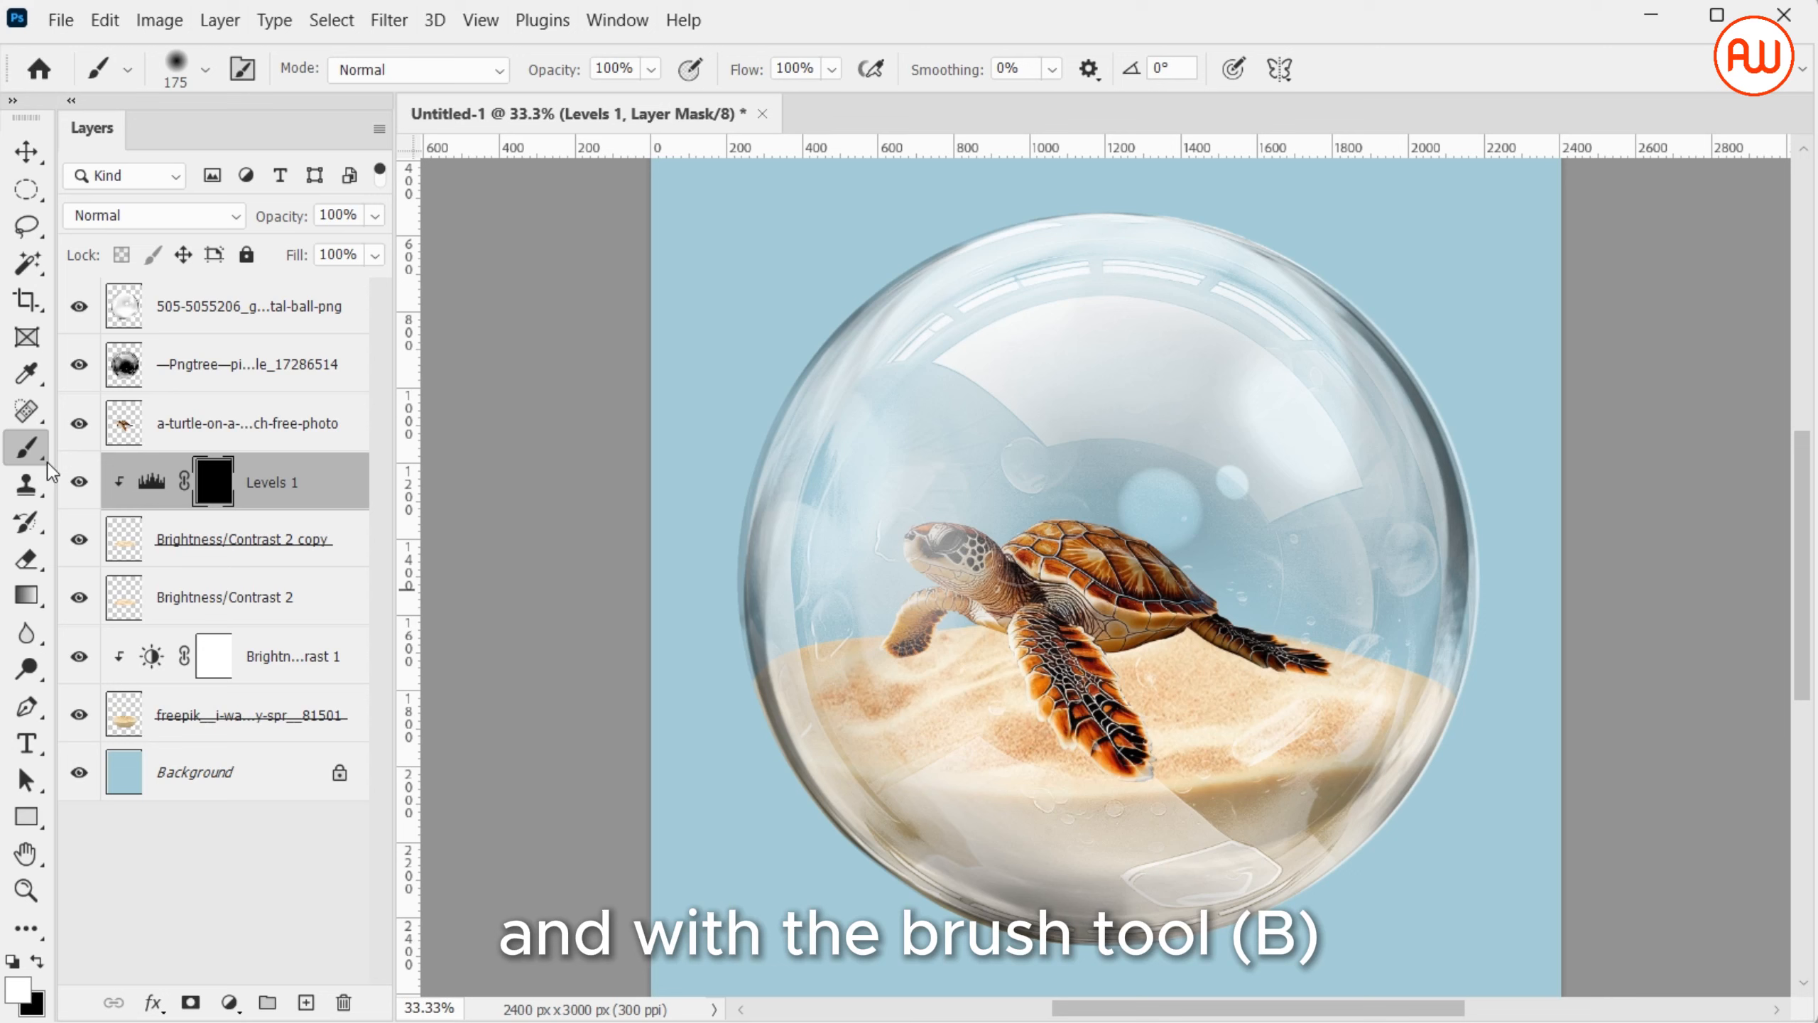
key(bracketleft)
key(bracketleft)
key(bracketleft)
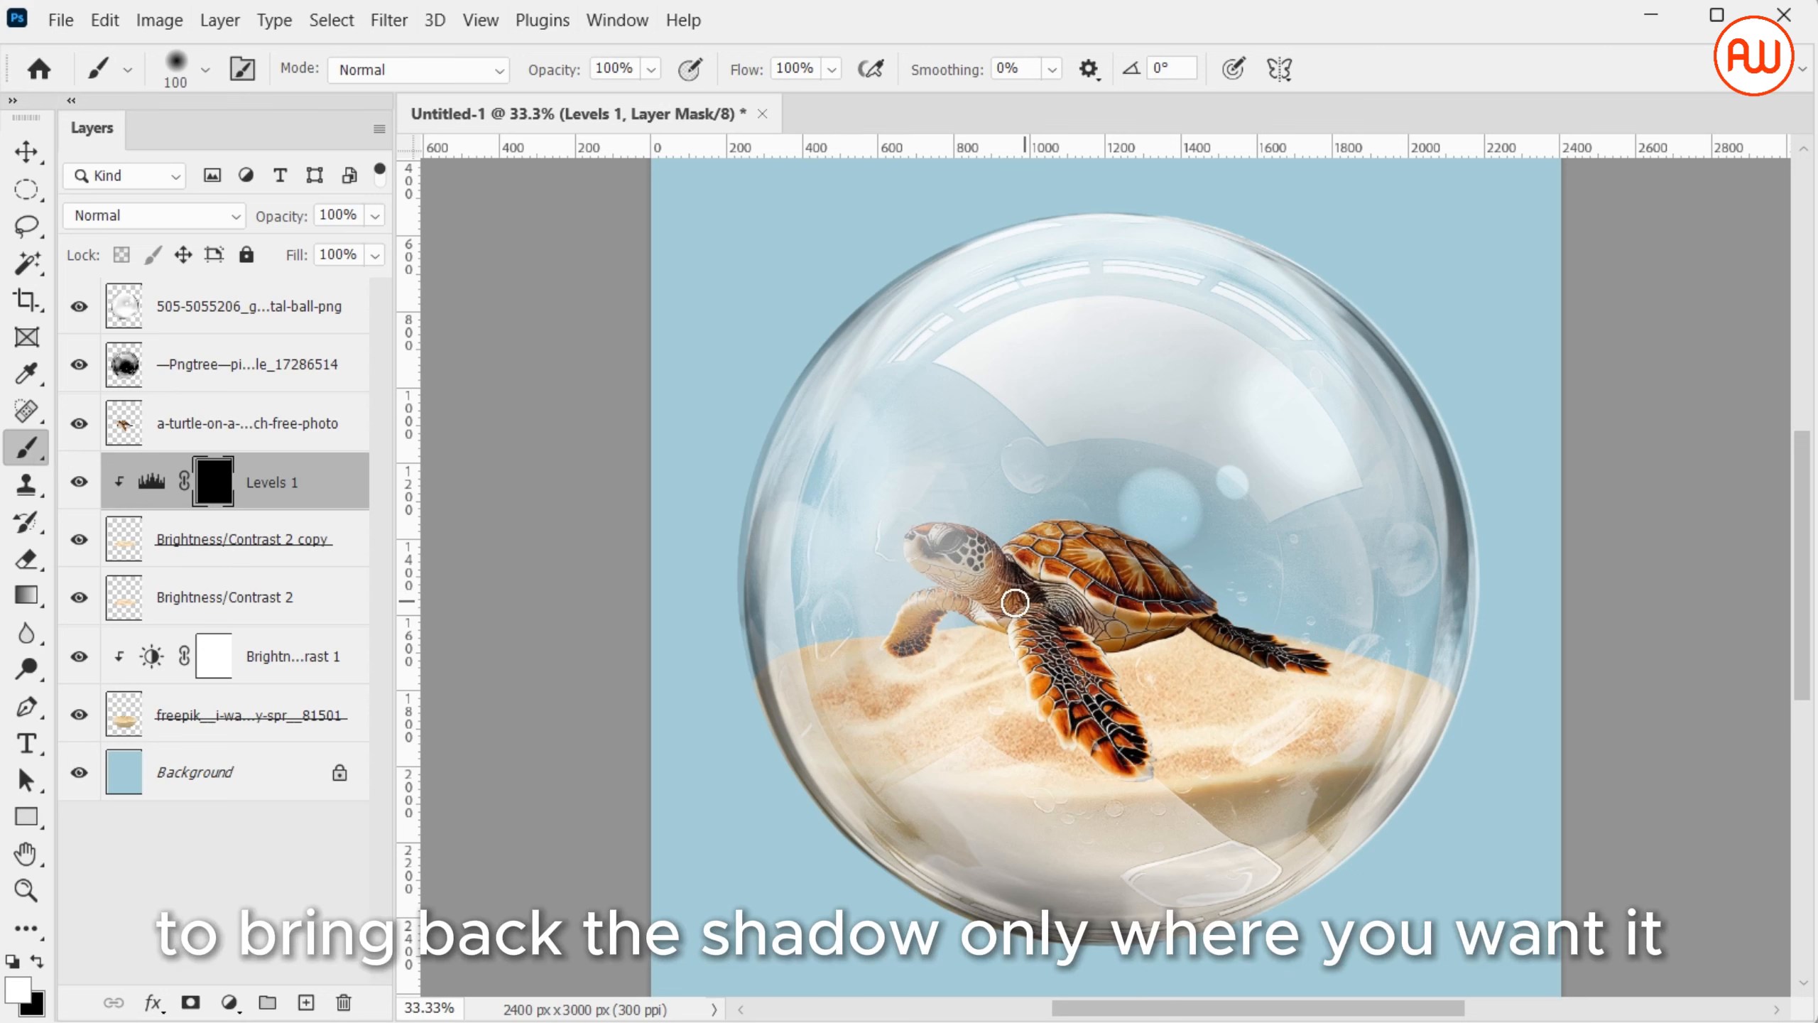
drag(904, 651, 1029, 684)
mouse_move(1128, 767)
mouse_down()
mouse_move(1080, 735)
mouse_move(1132, 781)
mouse_move(1133, 683)
mouse_move(1167, 659)
mouse_move(1215, 638)
mouse_move(1312, 662)
mouse_move(1201, 664)
mouse_move(1139, 700)
mouse_move(1162, 668)
mouse_move(1142, 744)
mouse_move(1165, 703)
mouse_move(1212, 706)
mouse_move(1248, 659)
mouse_move(1219, 680)
mouse_move(1089, 659)
mouse_move(1181, 644)
mouse_up()
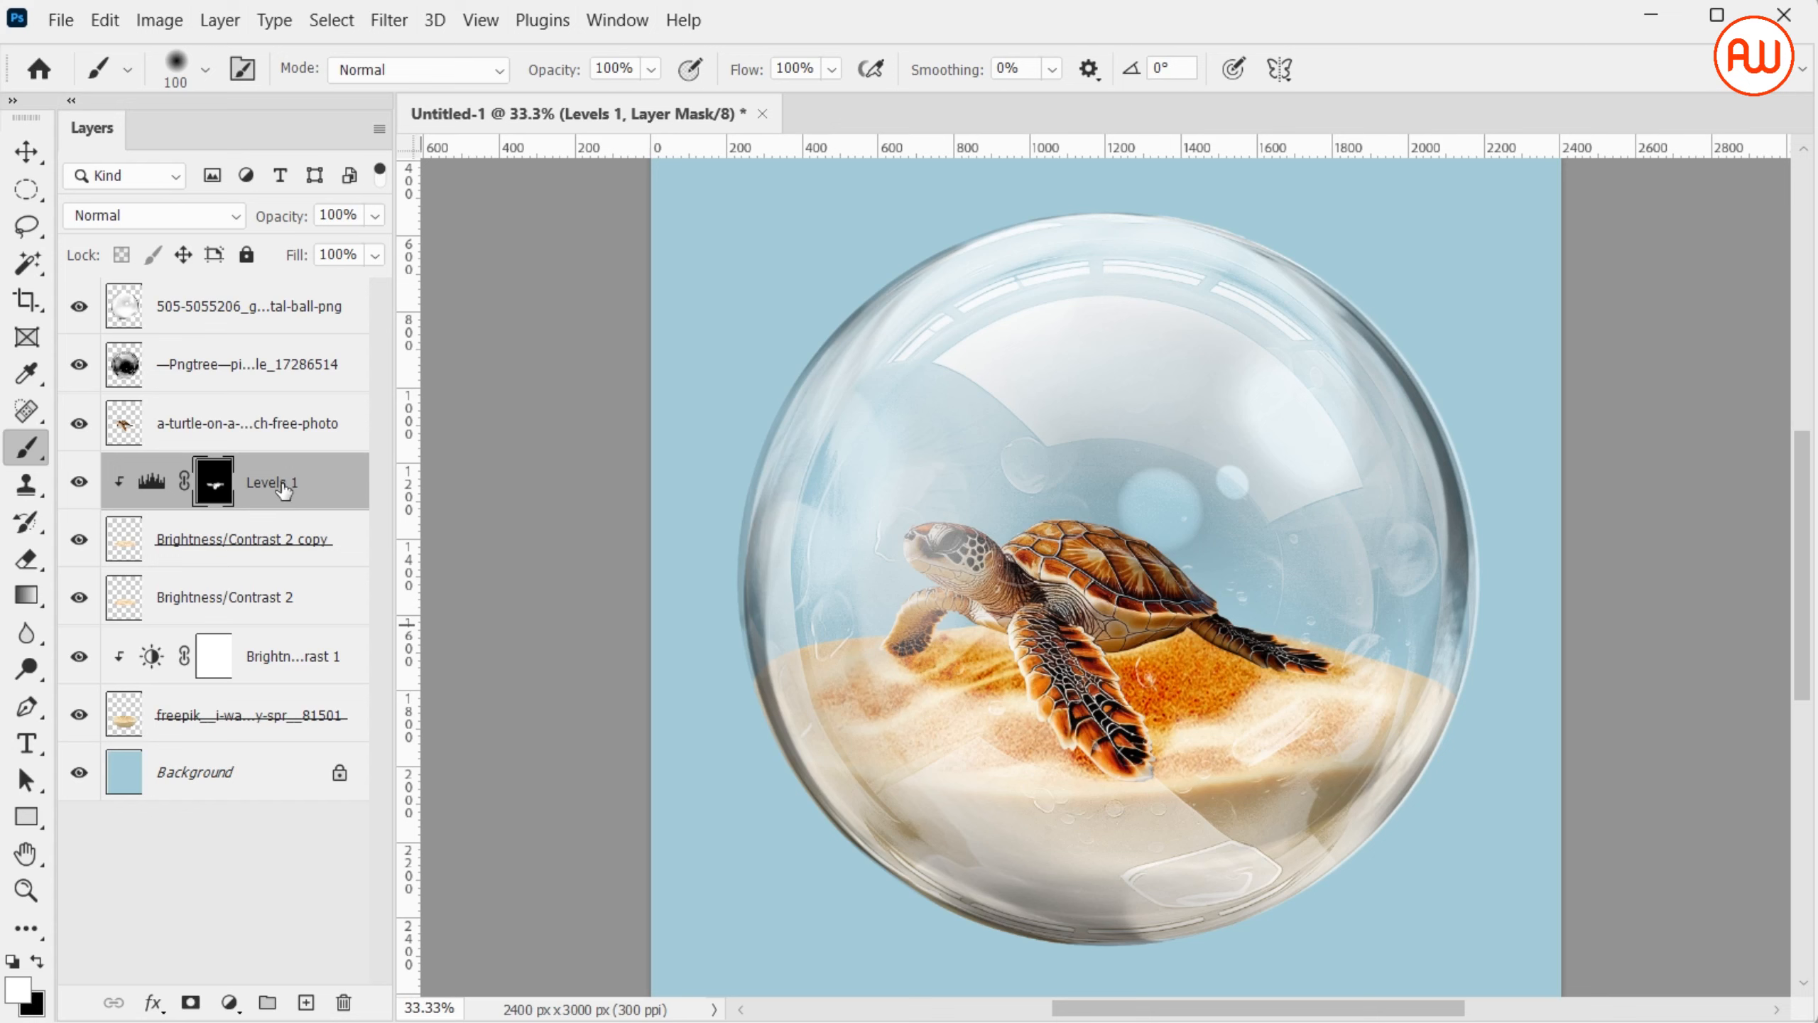
Add a second Levels adjustment above Levels 1, clipped to the sand surface copy, with the black input level at 92
click(193, 1003)
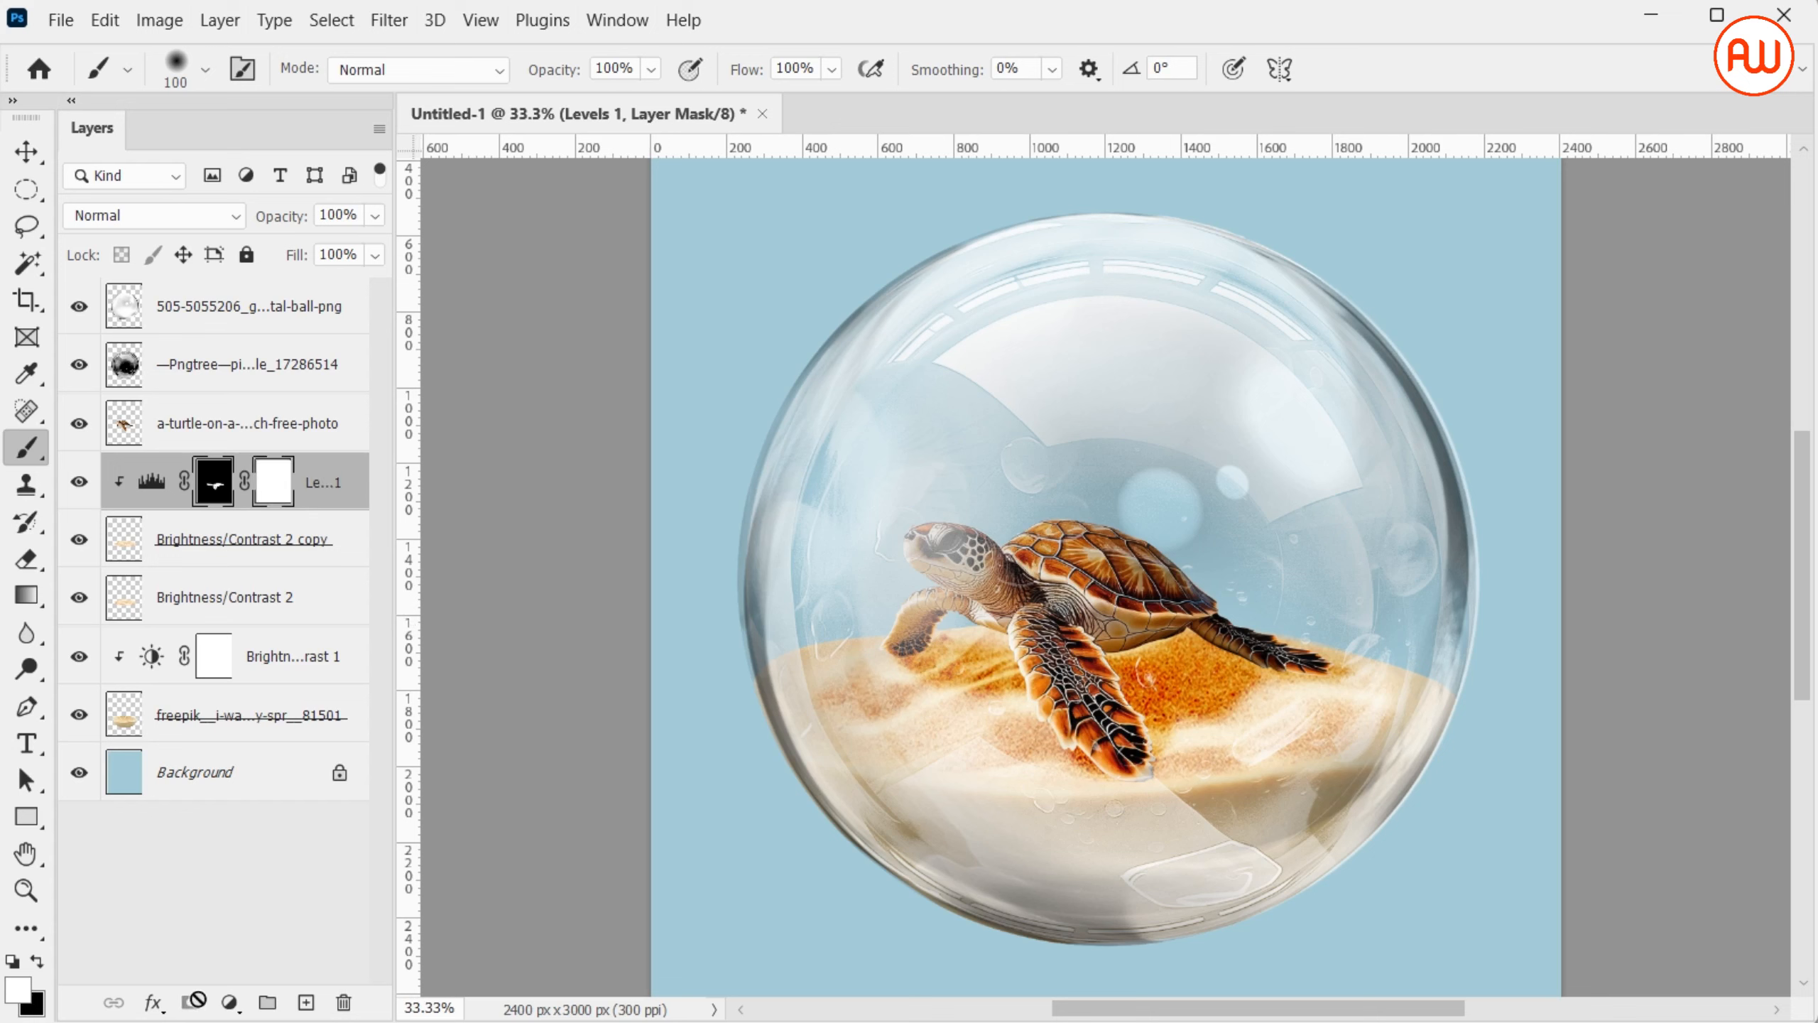
key(ctrl+z)
click(230, 1002)
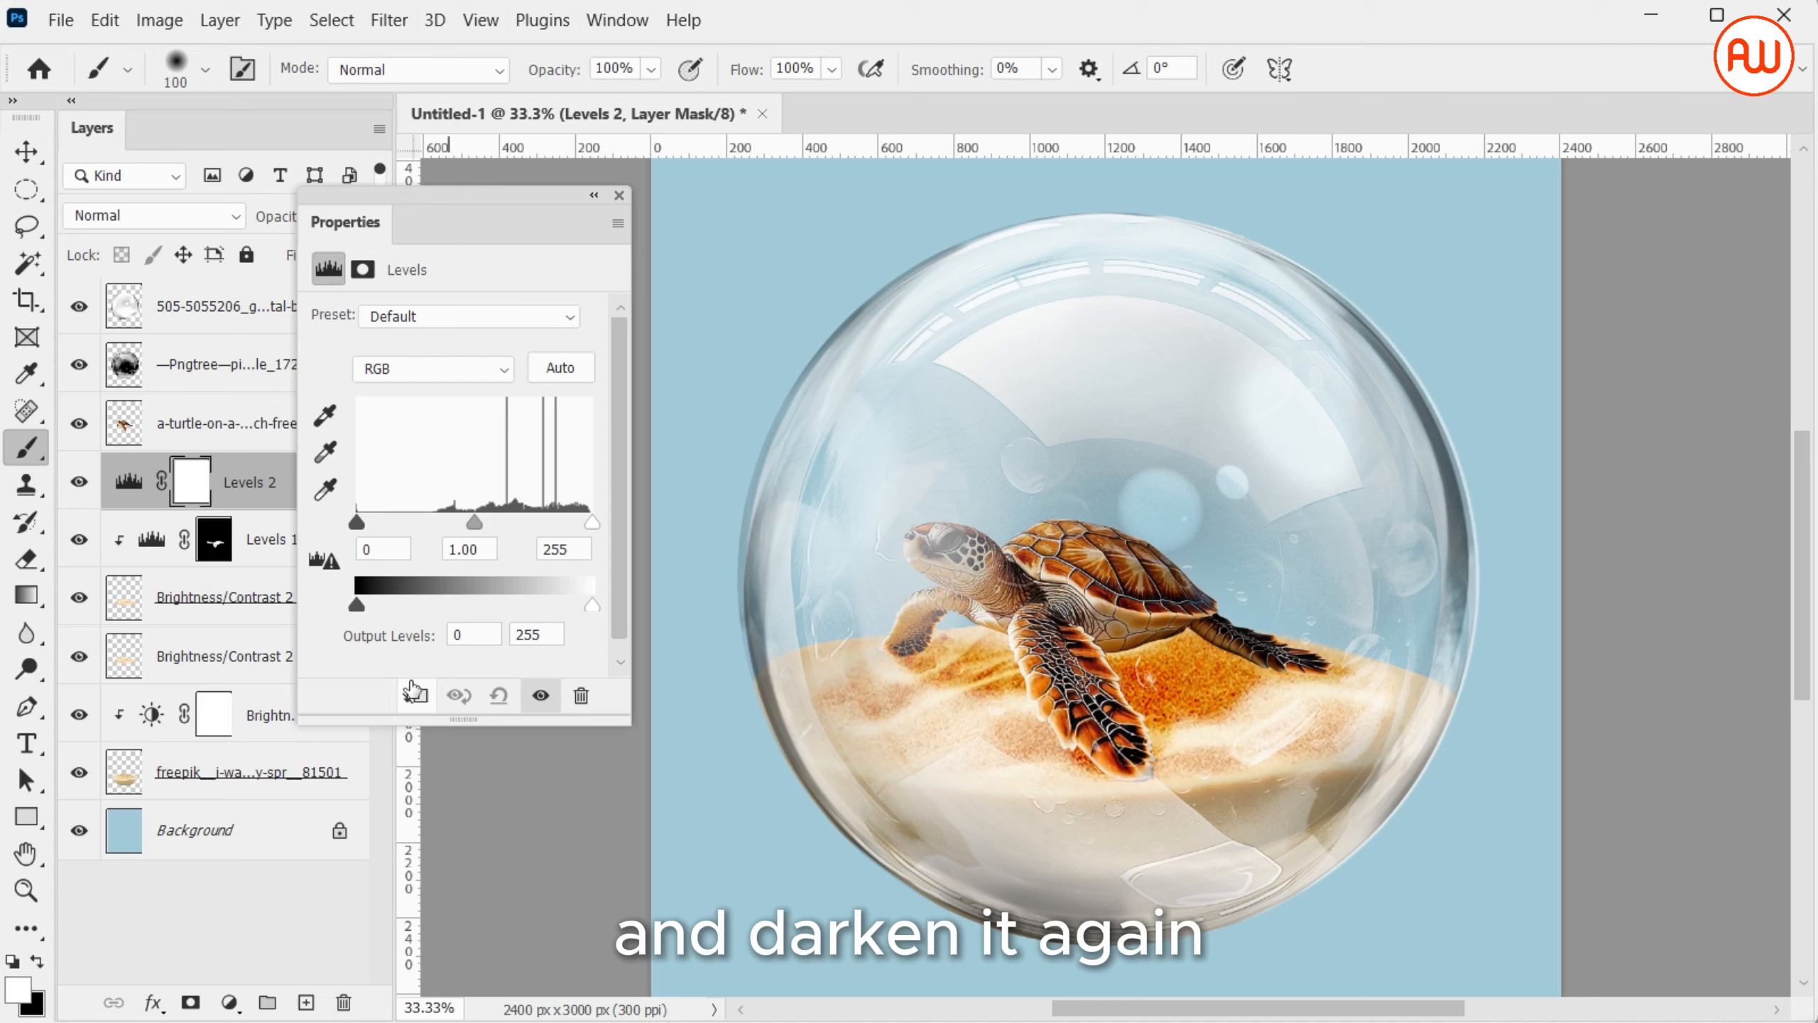
click(417, 696)
drag(357, 522, 443, 527)
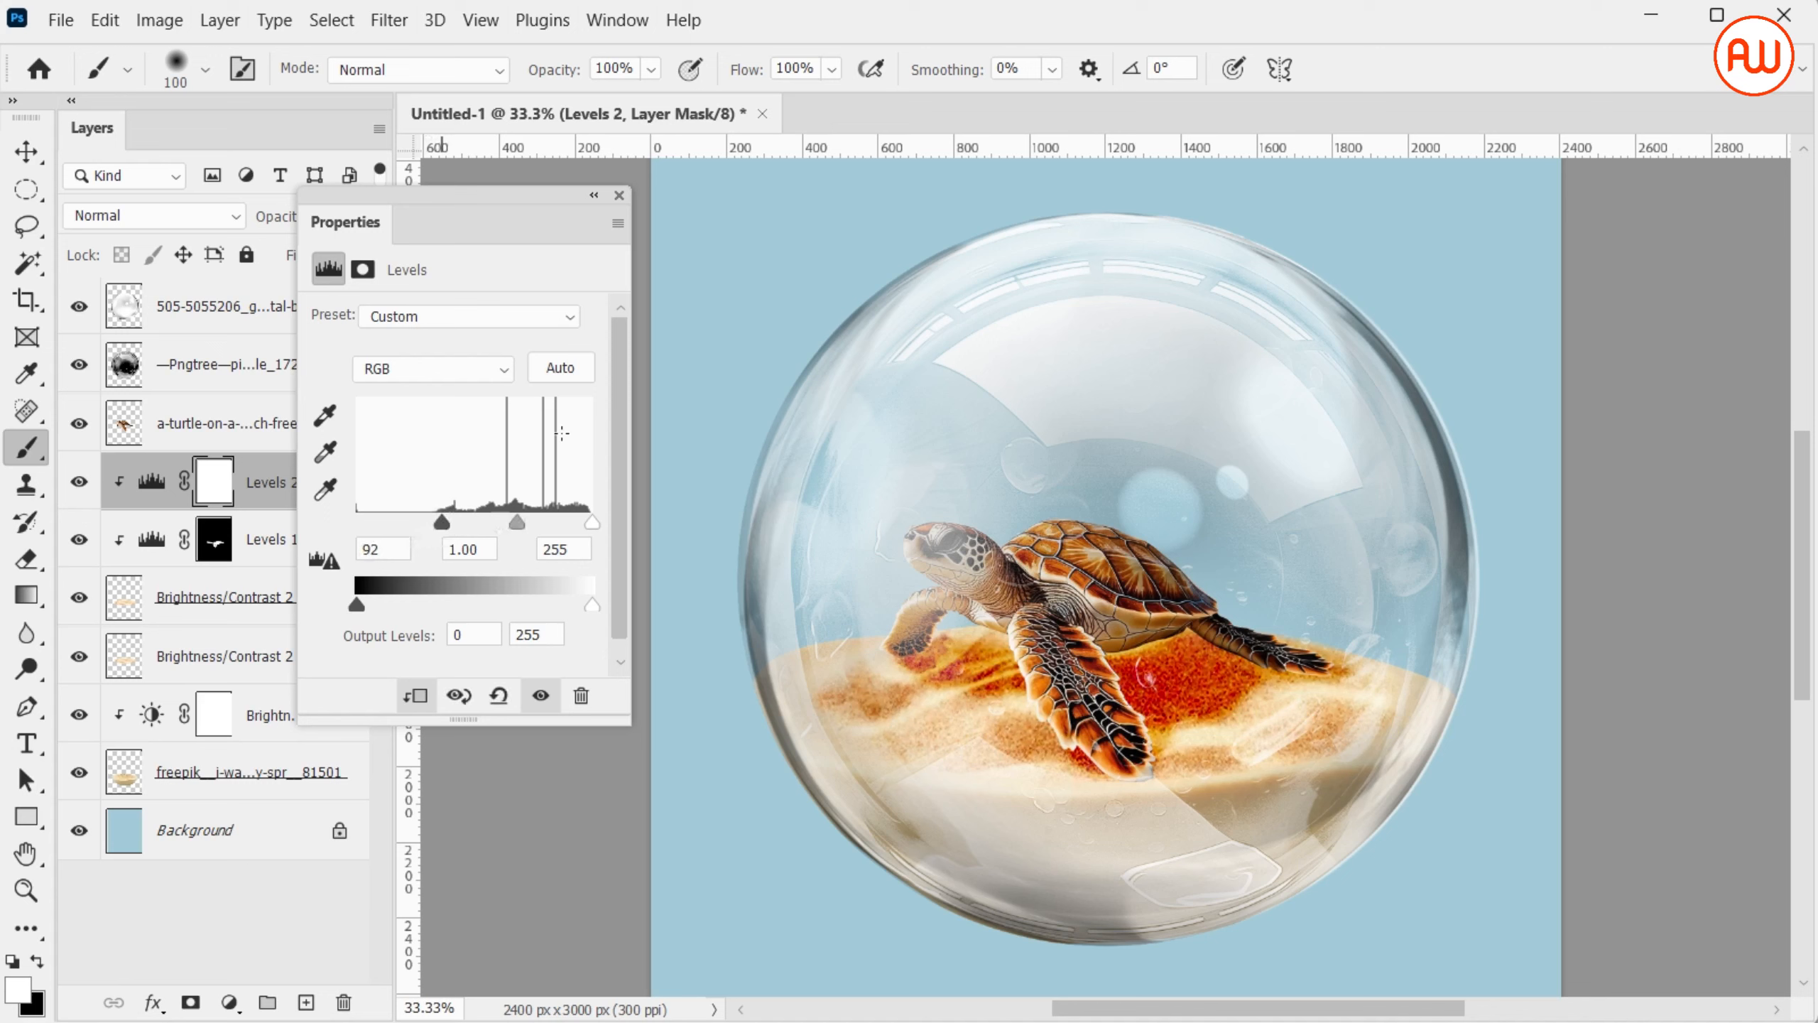
click(618, 193)
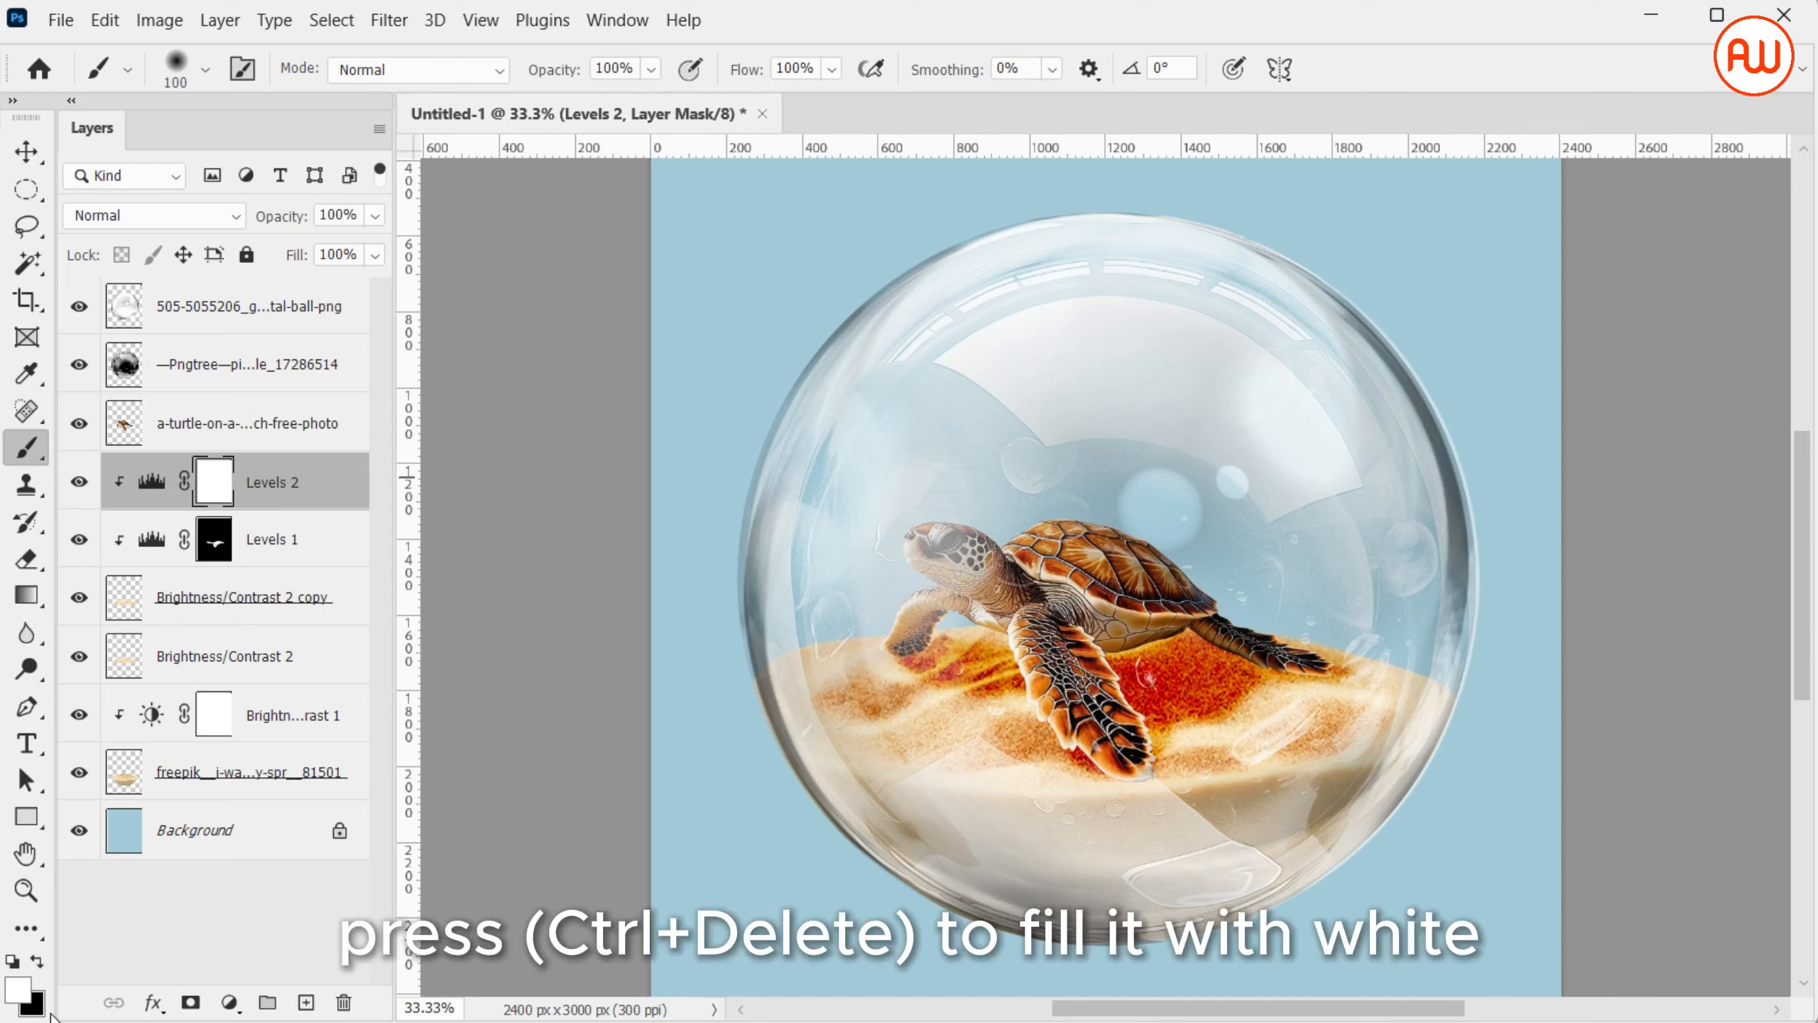
Fill the Levels 2 mask with black and paint white close under the turtle's body and flippers to deepen the shadow
key(ctrl+Delete)
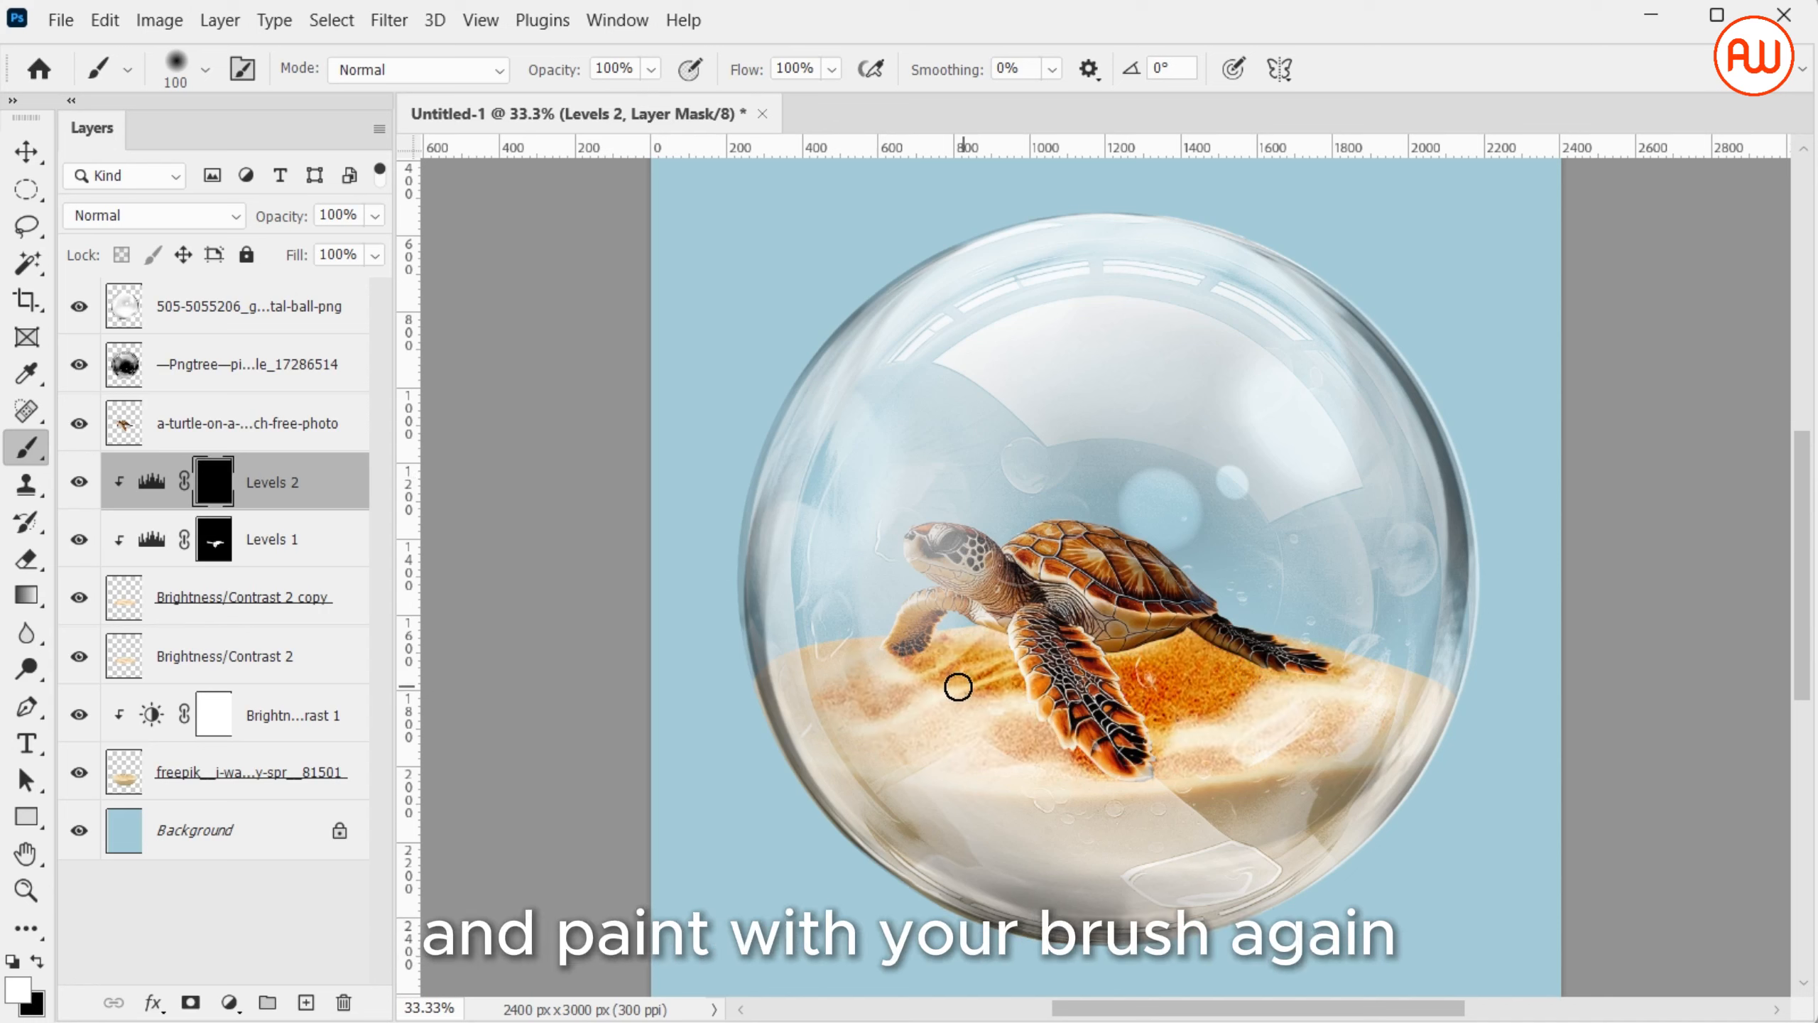
drag(919, 652, 1038, 673)
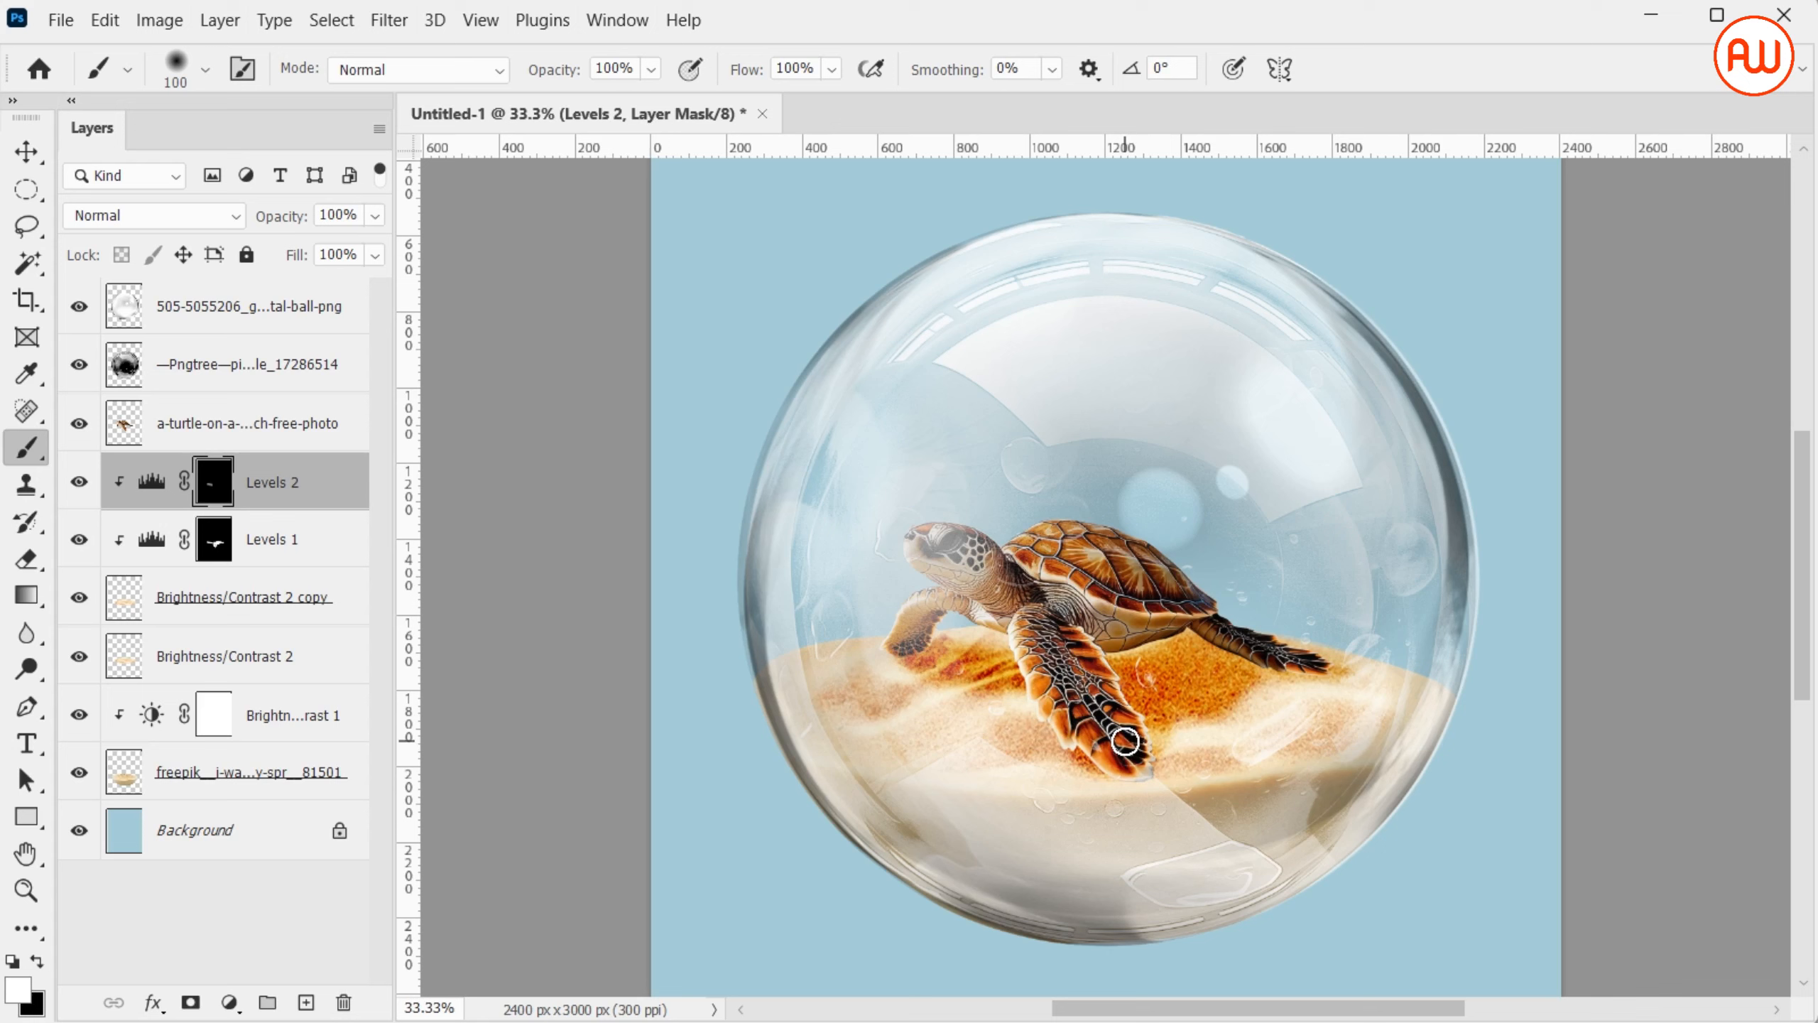
mouse_move(1127, 729)
mouse_down()
mouse_move(1141, 671)
mouse_move(1272, 661)
mouse_move(1162, 669)
mouse_move(1139, 632)
mouse_up()
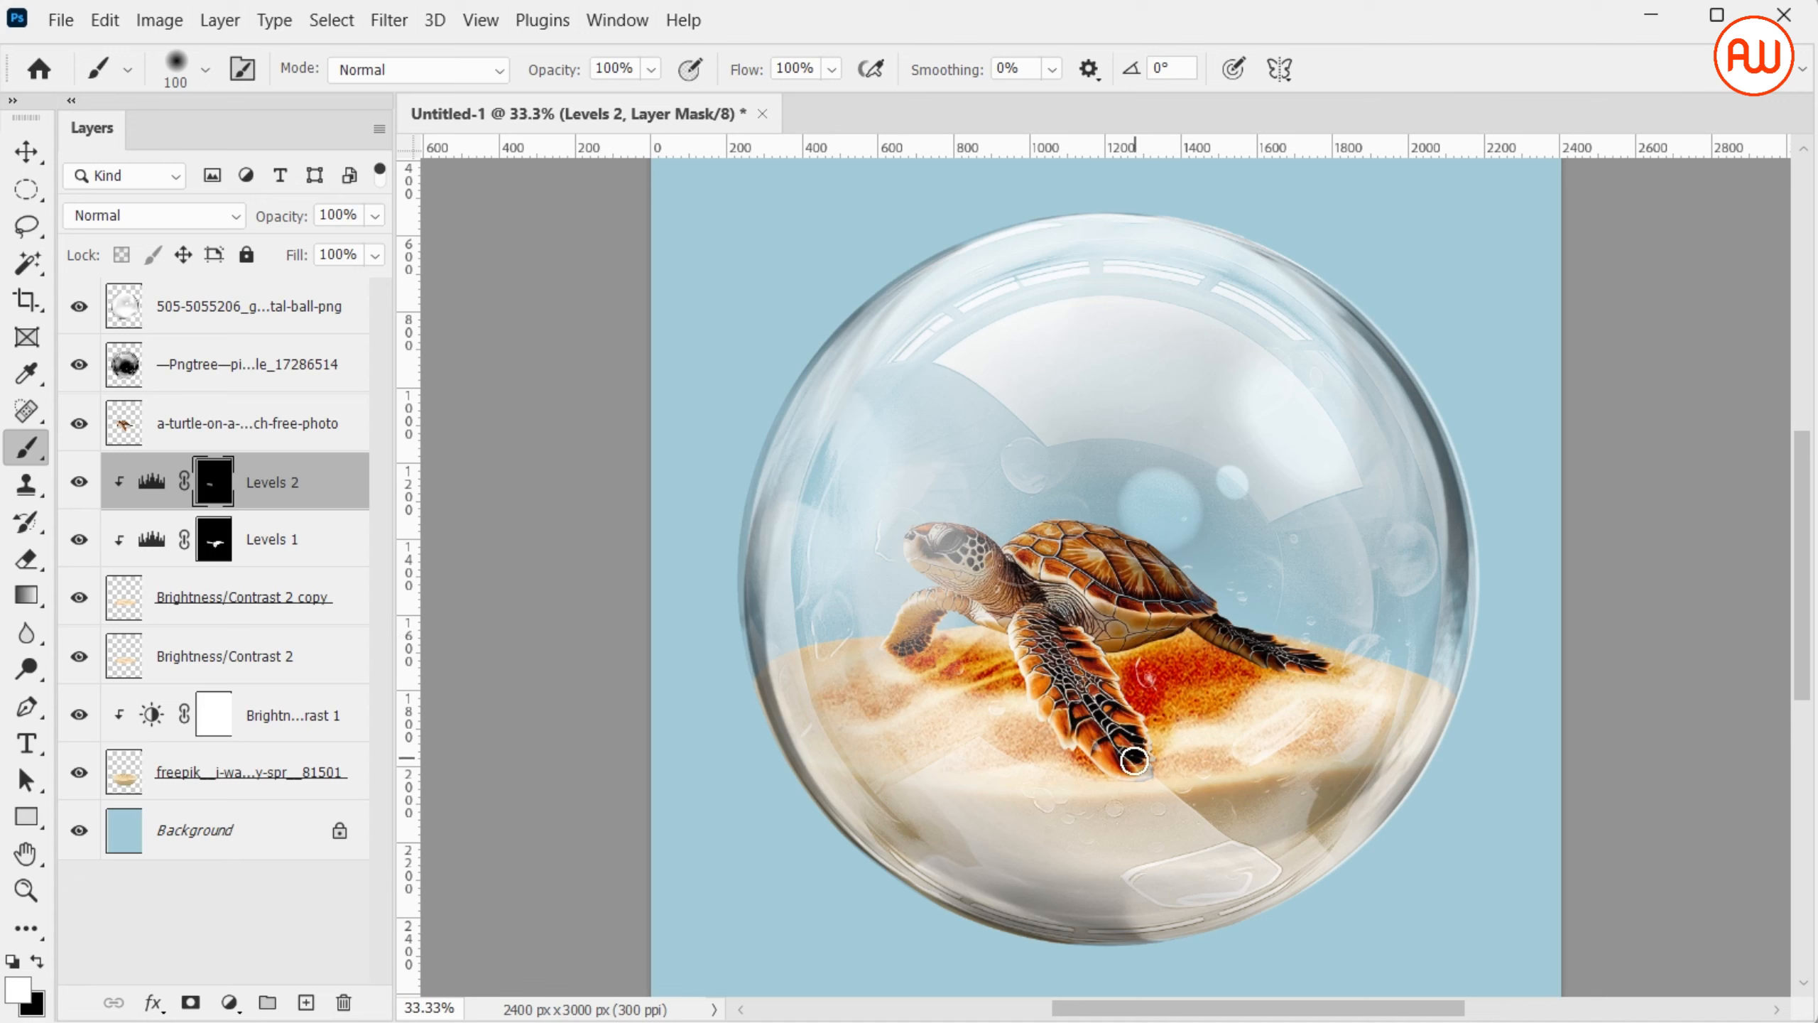
mouse_move(1104, 756)
mouse_down()
mouse_move(1123, 767)
mouse_move(1123, 653)
mouse_move(1156, 628)
mouse_up()
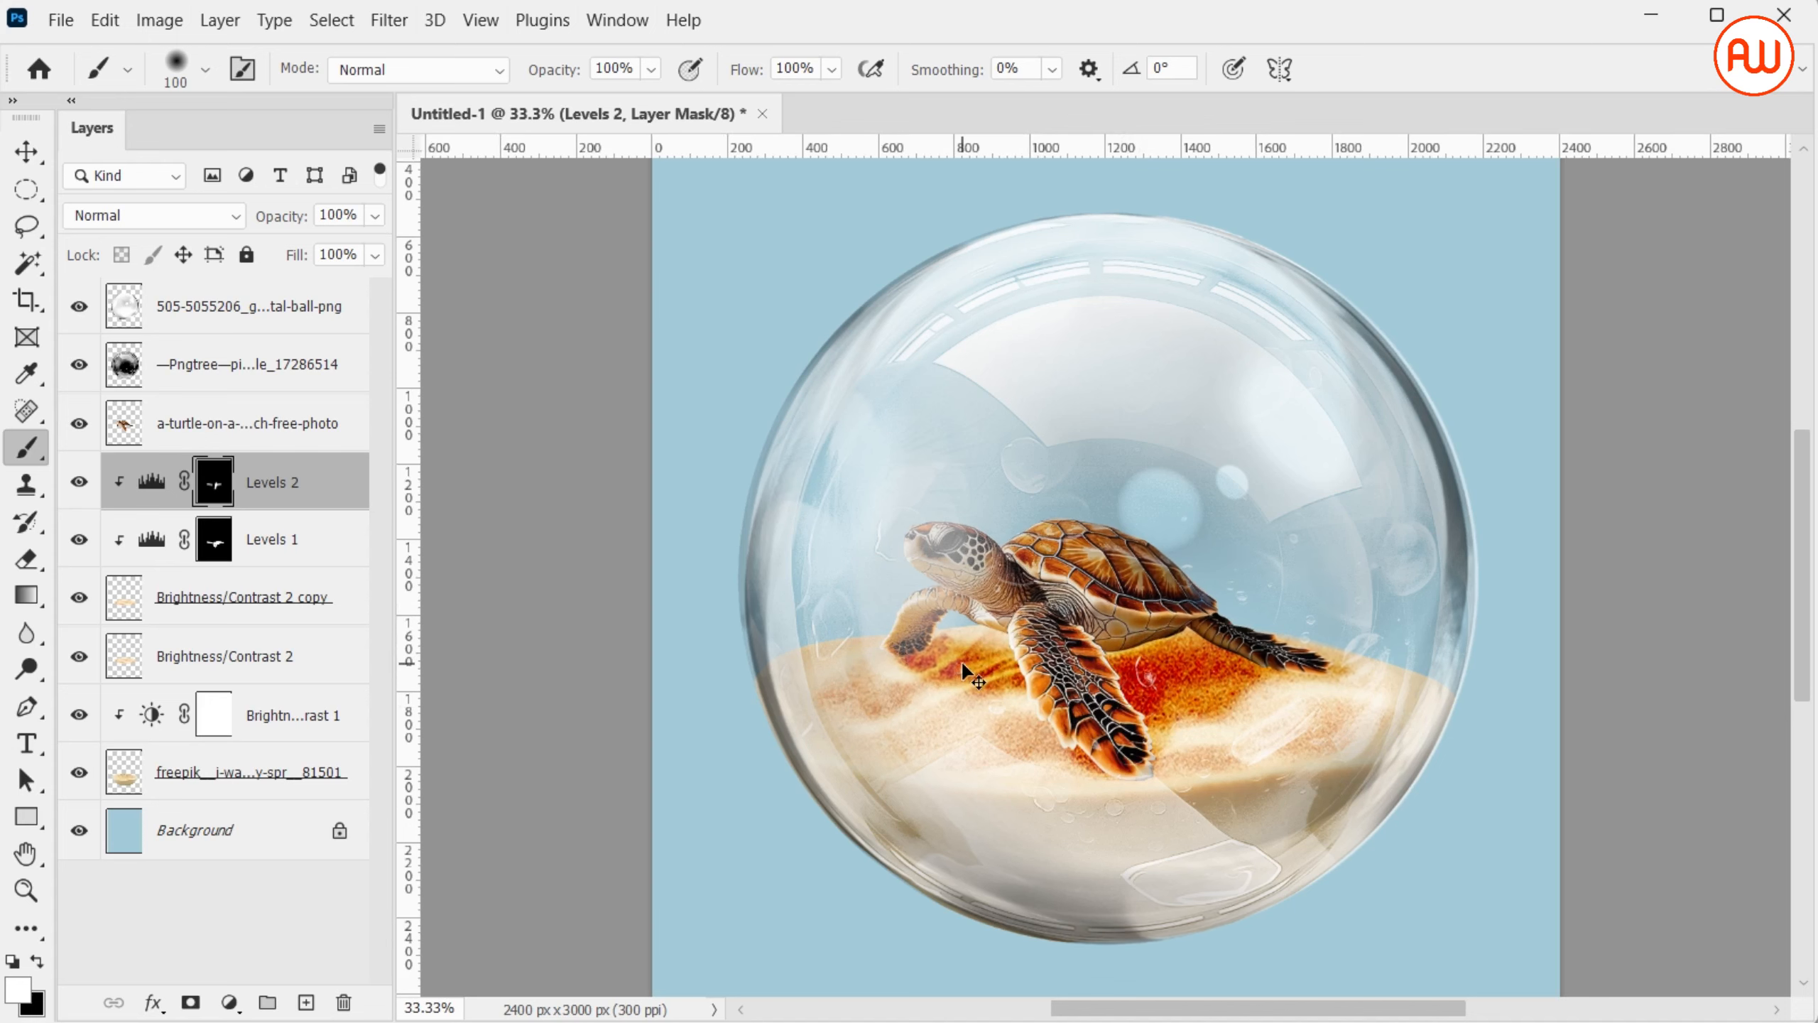
key(ctrl+minus)
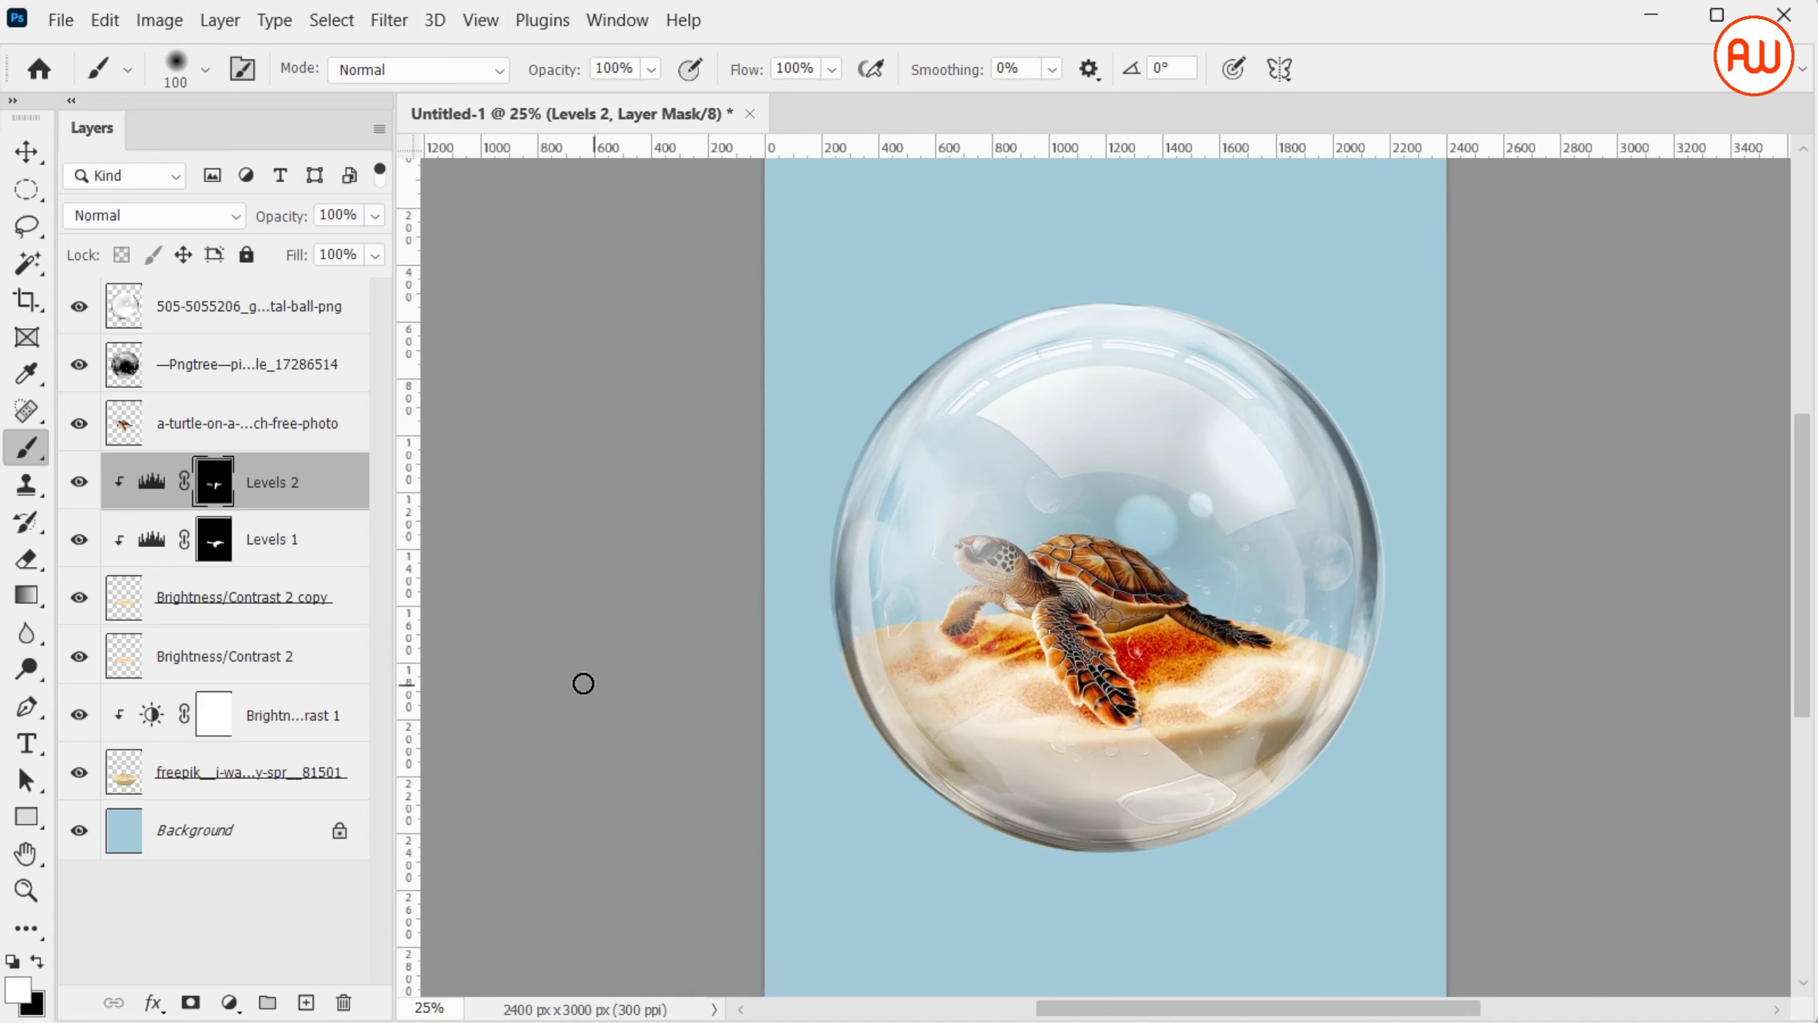
Soften the Levels 1 shadow by setting its black input level to 169 and its midtone to 1.22
click(317, 555)
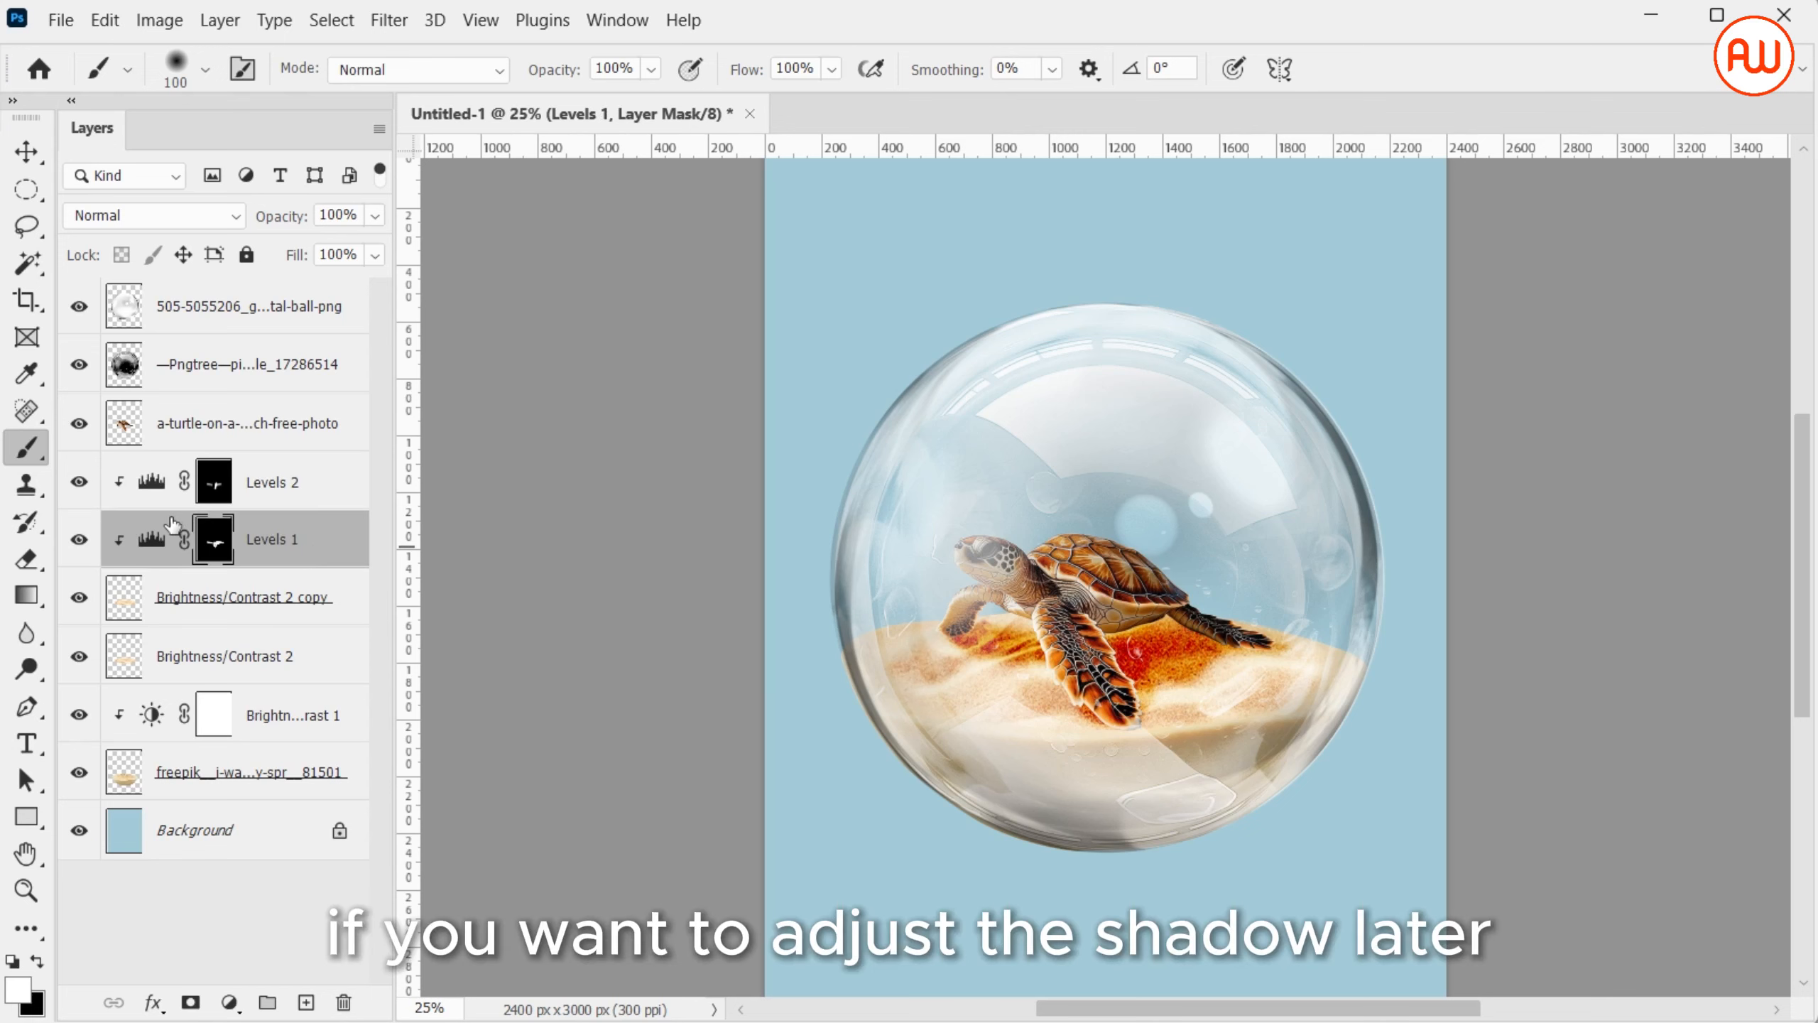
double_click(153, 542)
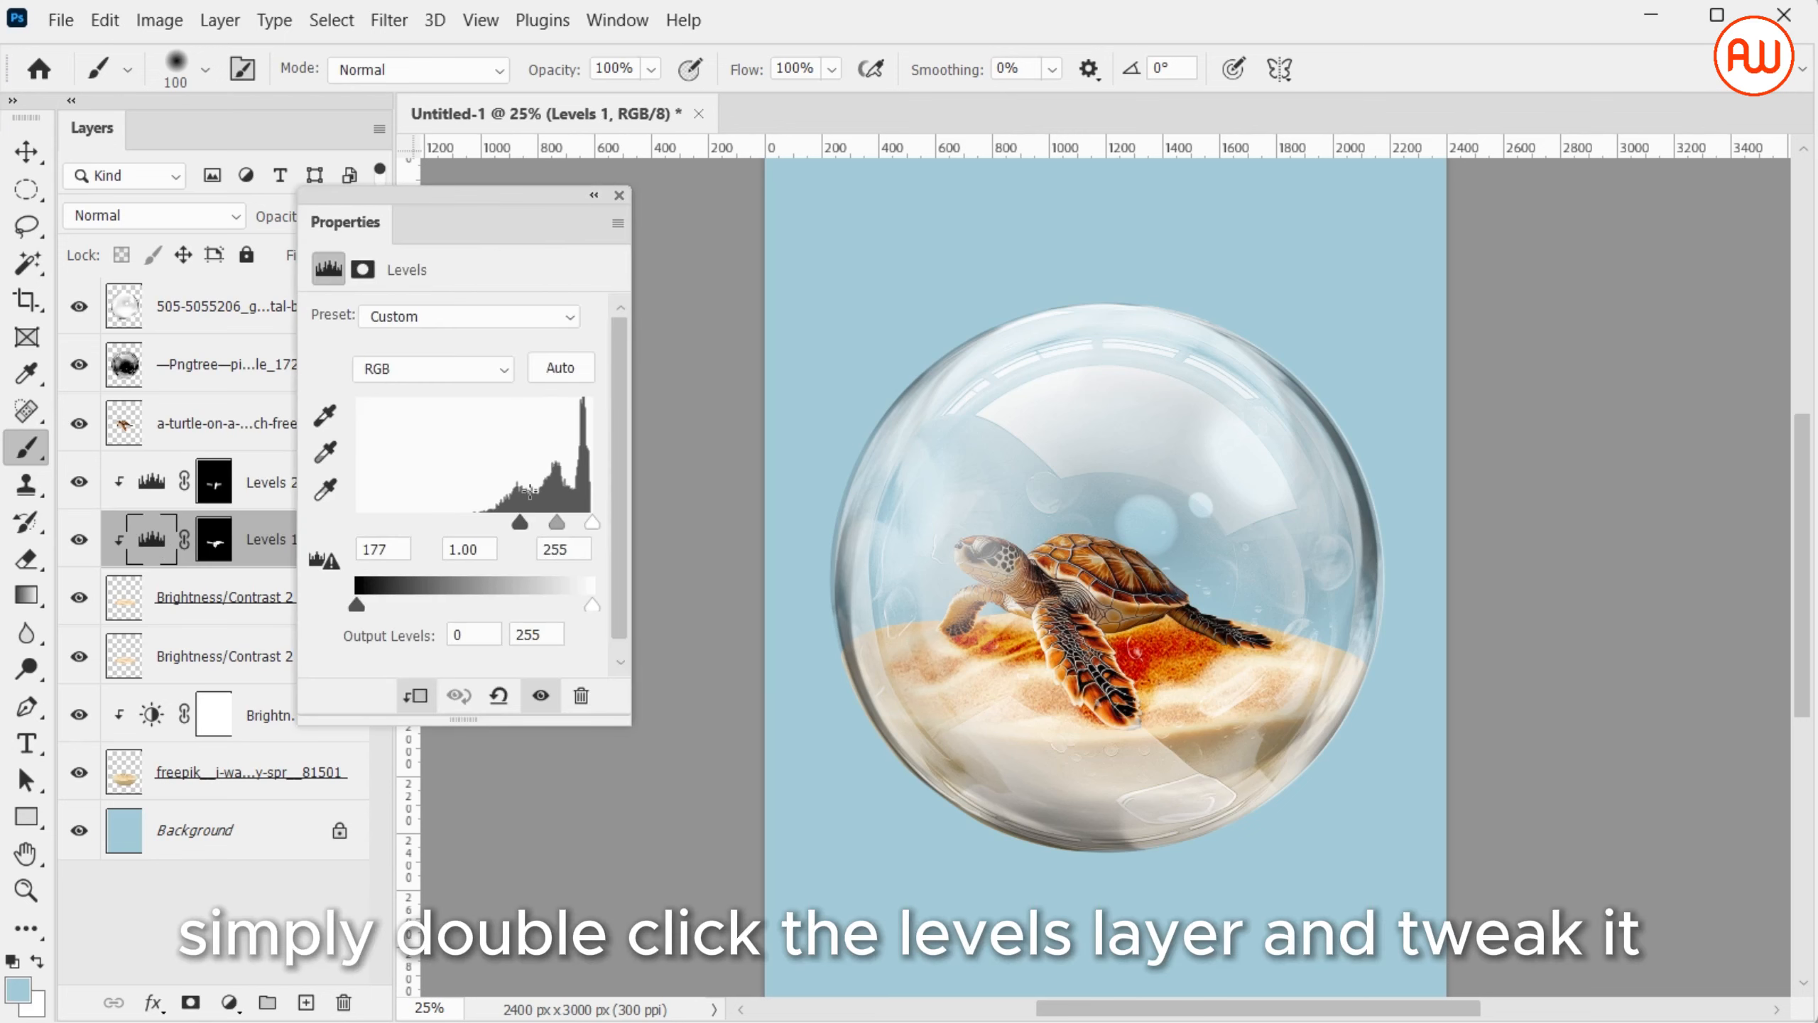
drag(563, 530, 517, 535)
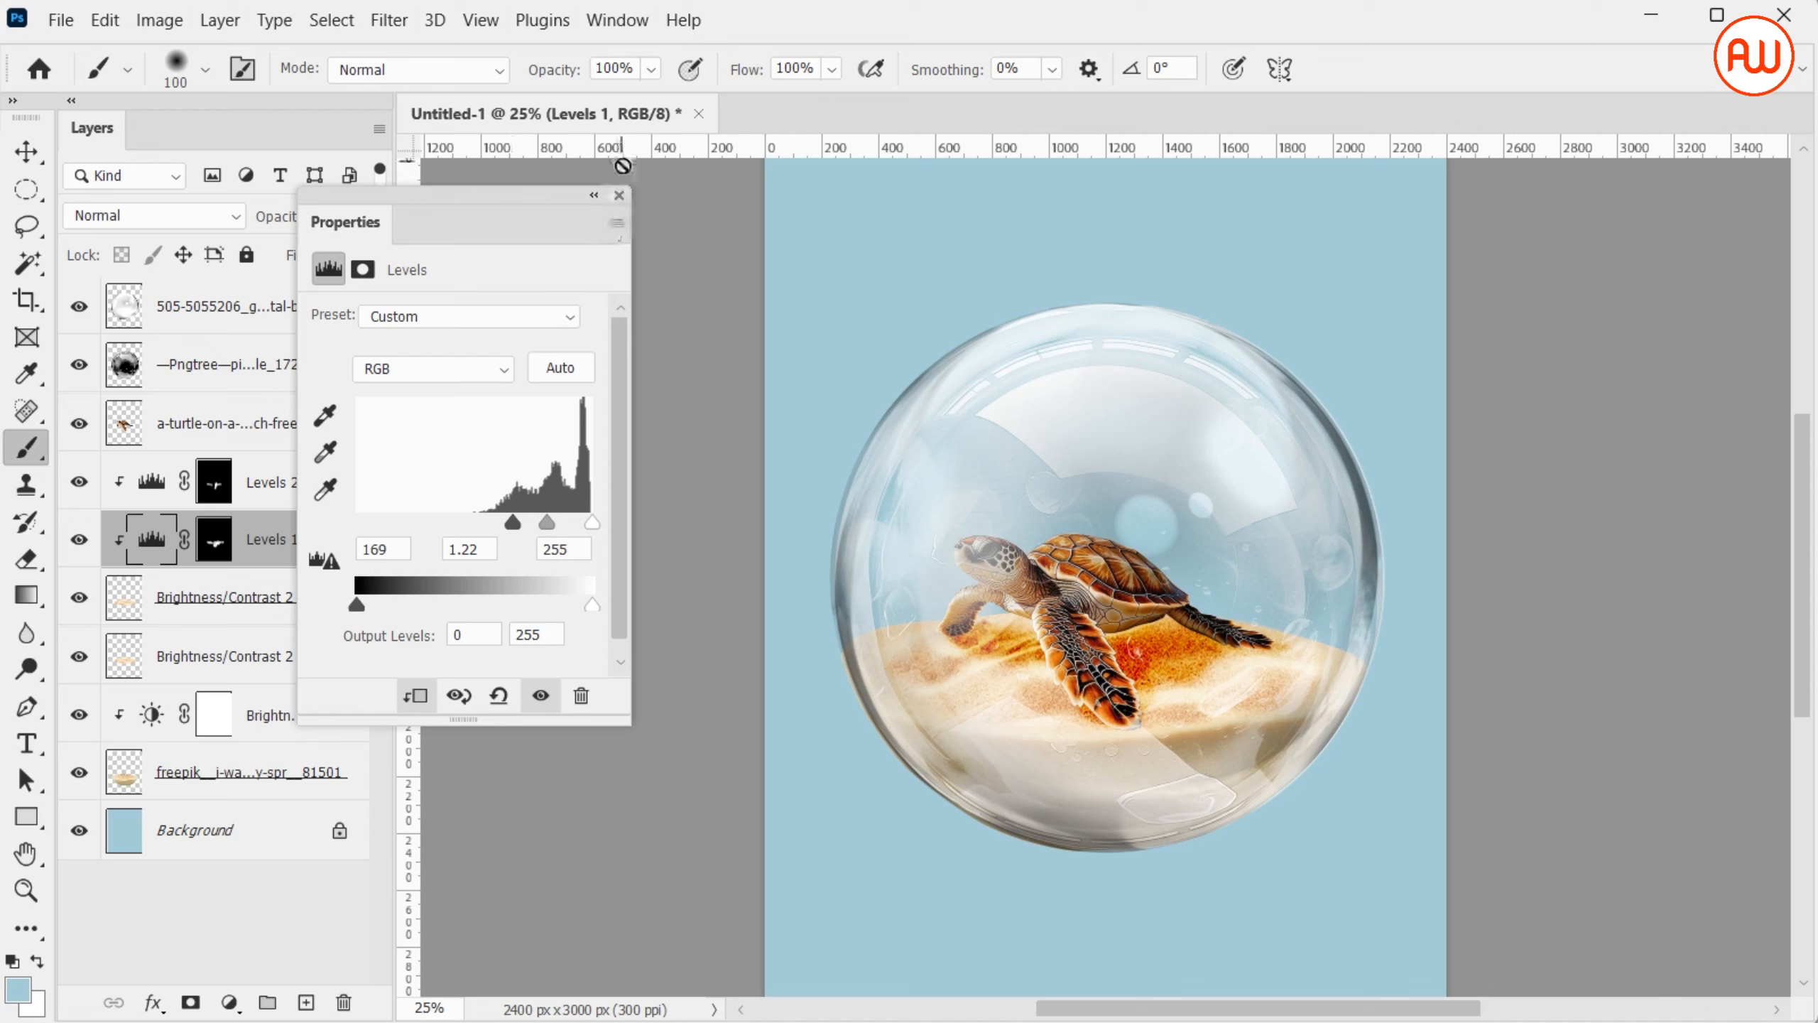
click(618, 195)
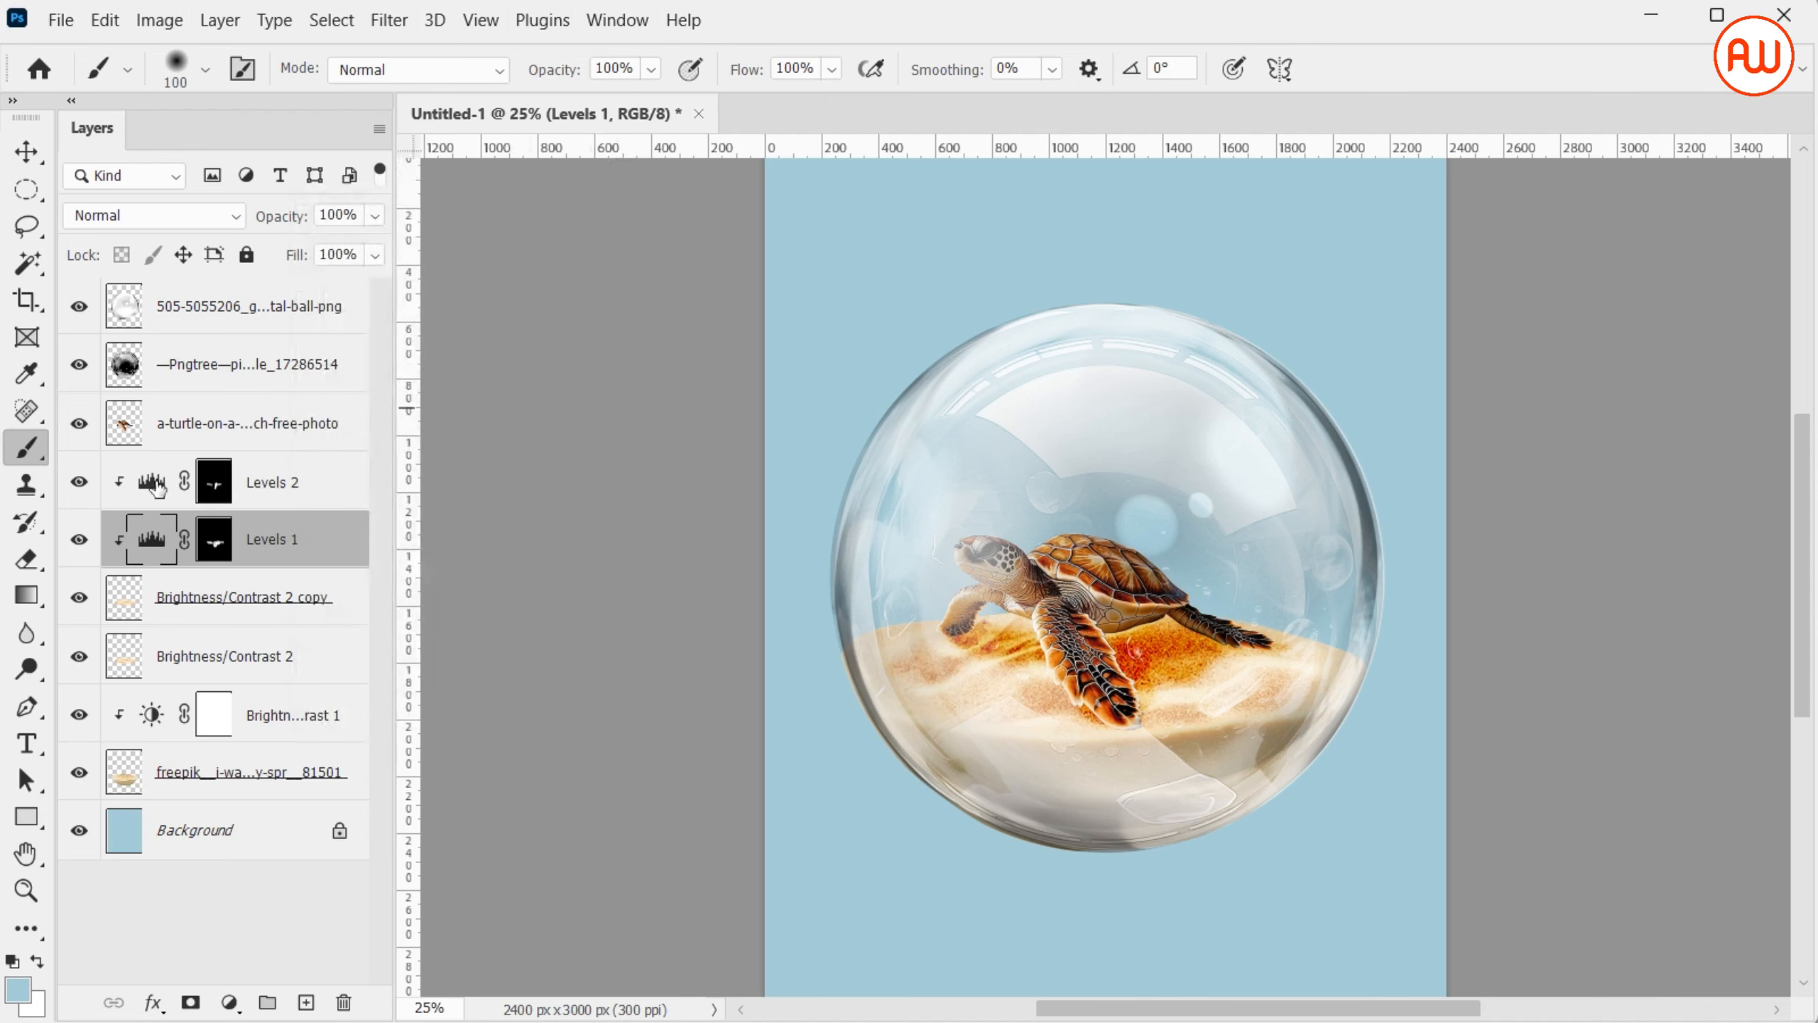
Darken the Levels 2 shadow by setting its midtone input level to 0.51
double_click(150, 484)
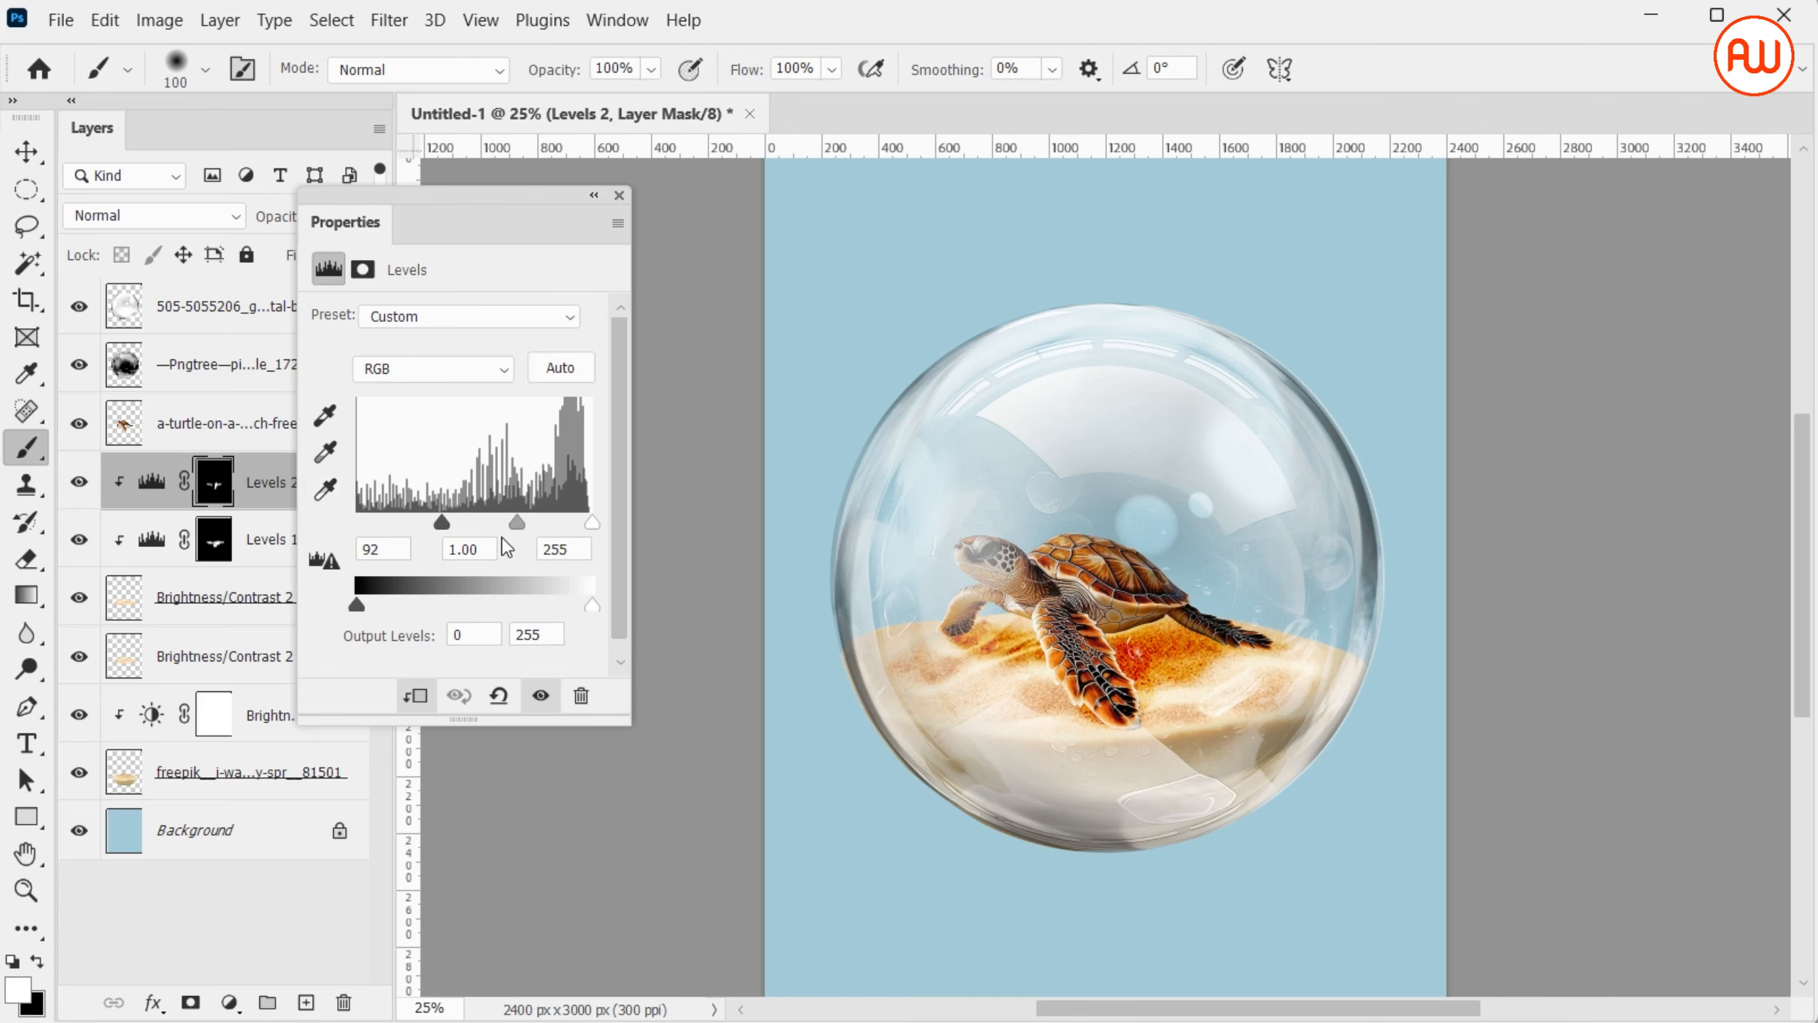
drag(512, 527, 547, 526)
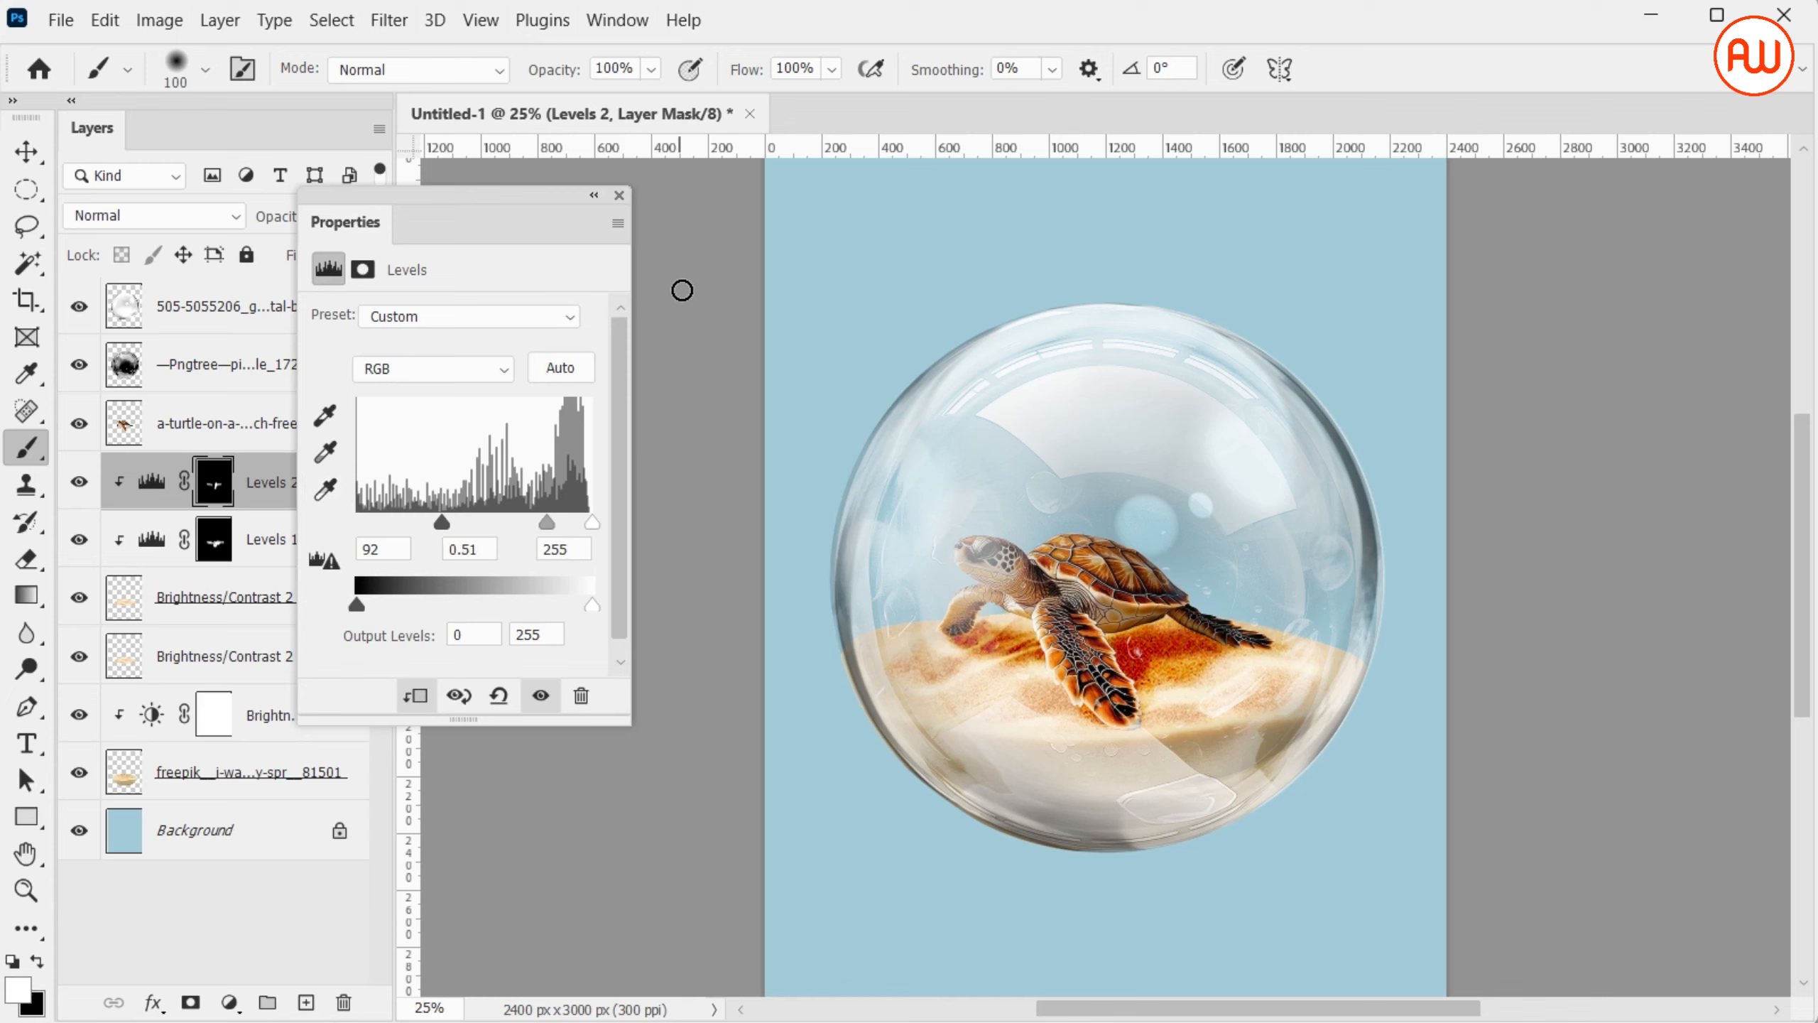
click(620, 195)
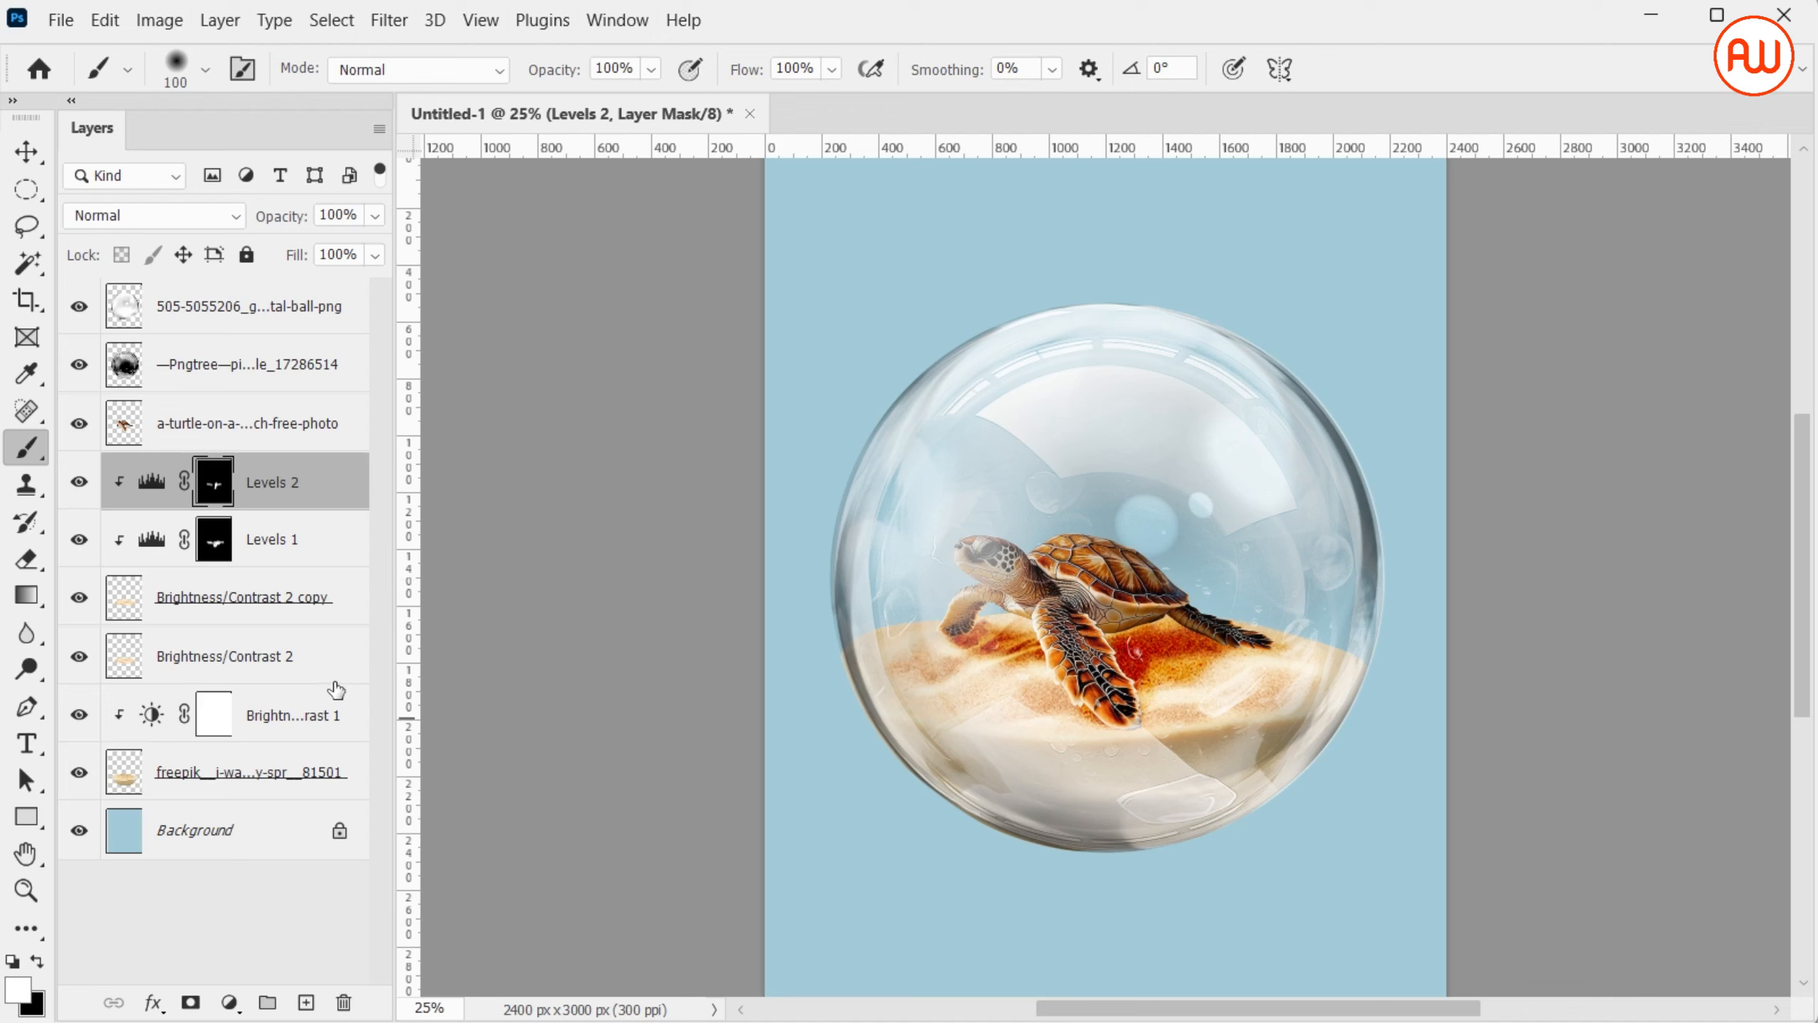
Add a Levels adjustment clipped to the lower sand layer, with the black input level at 132 and the midtone at 0.93
click(80, 772)
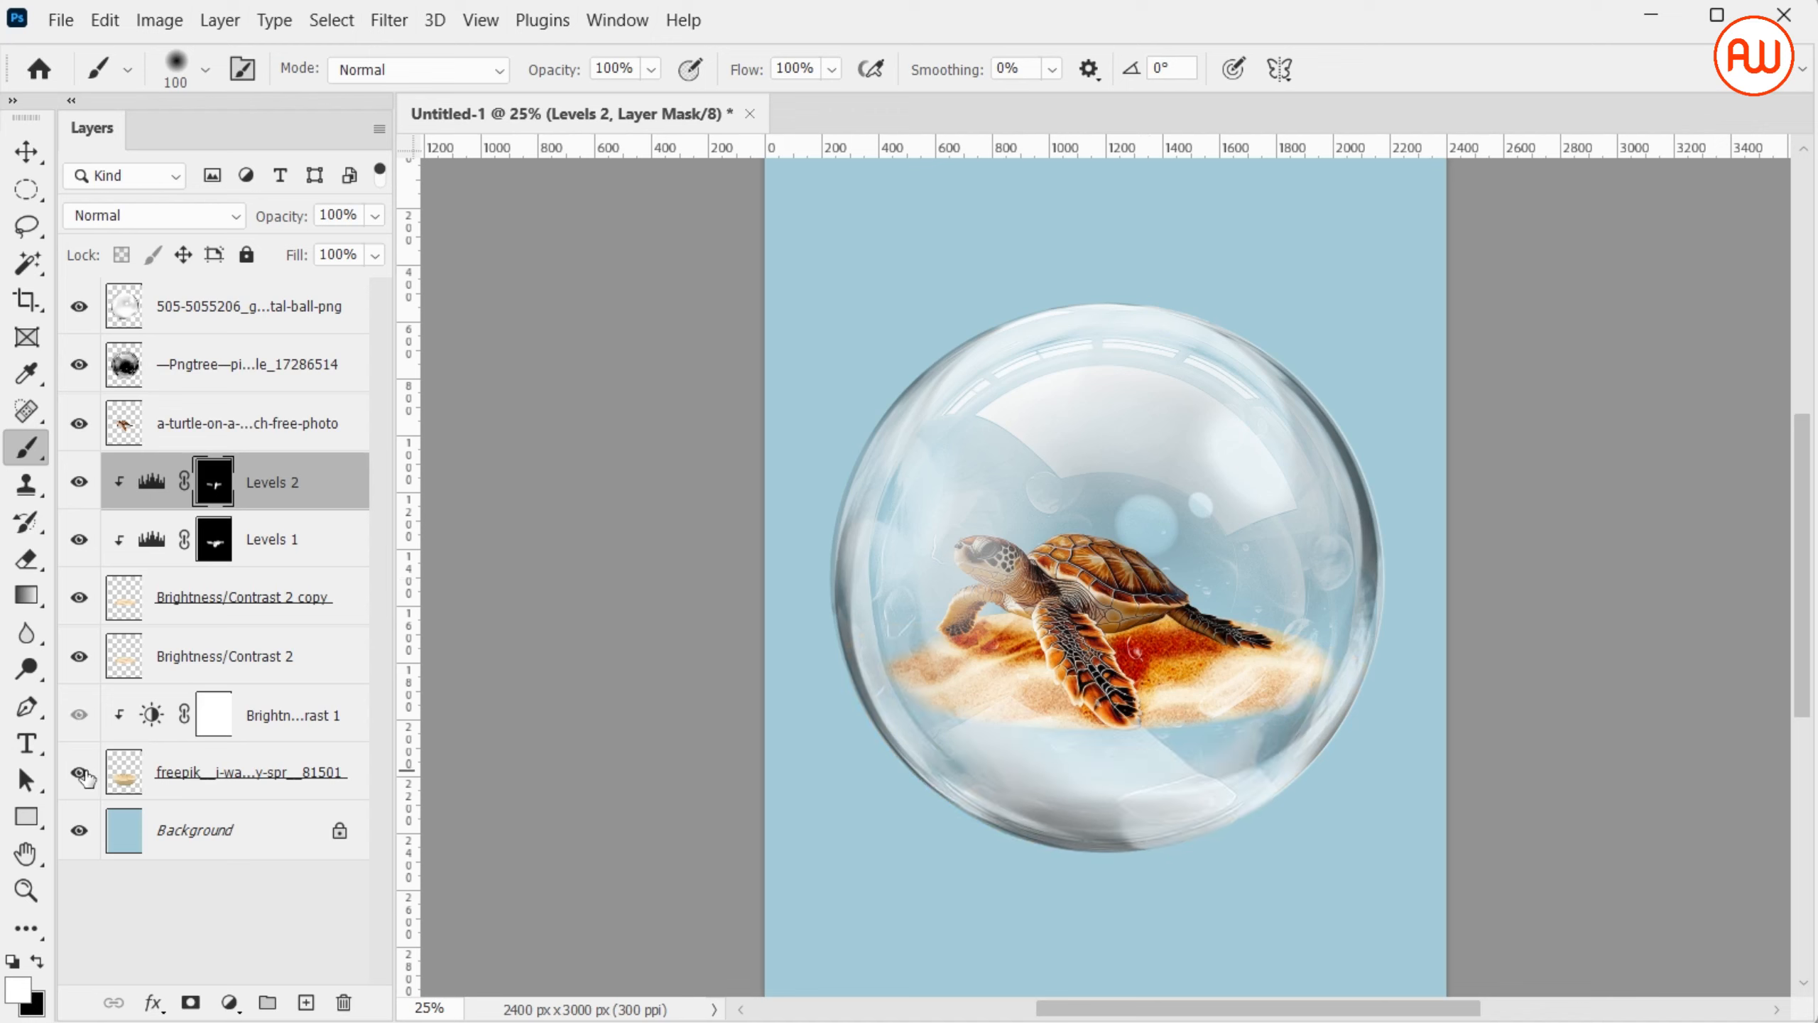
click(292, 794)
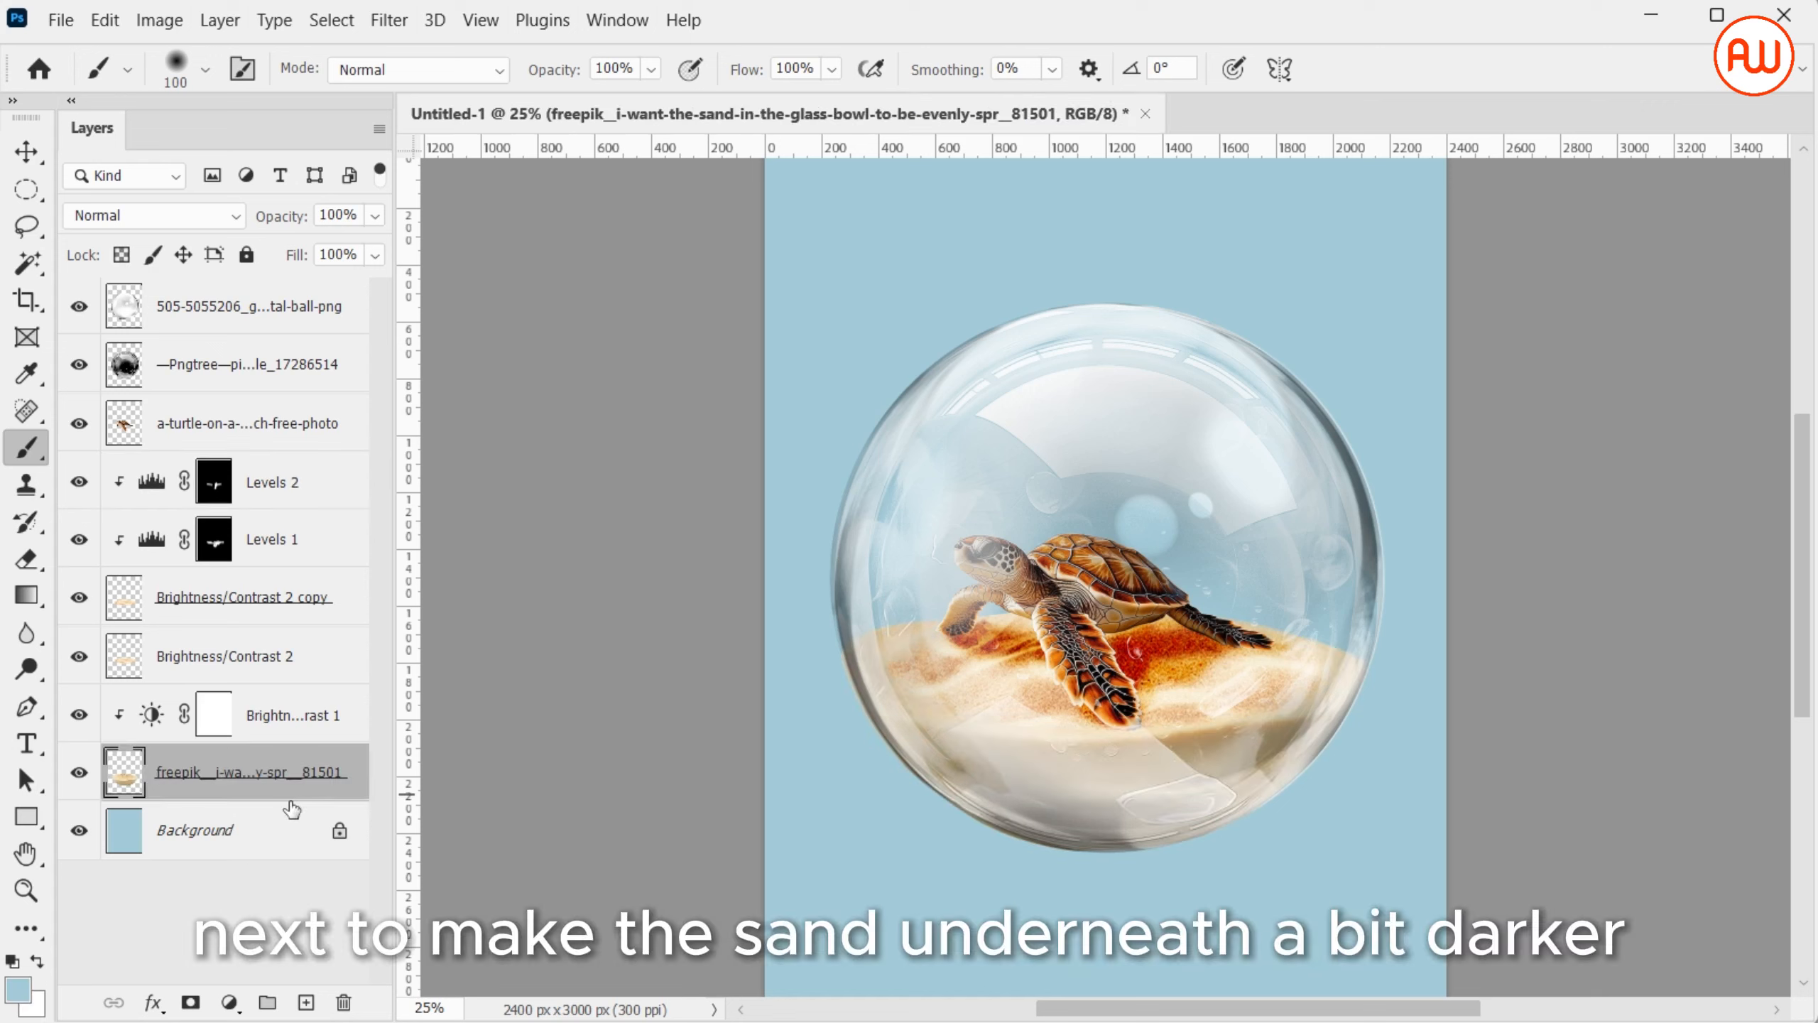
click(231, 1002)
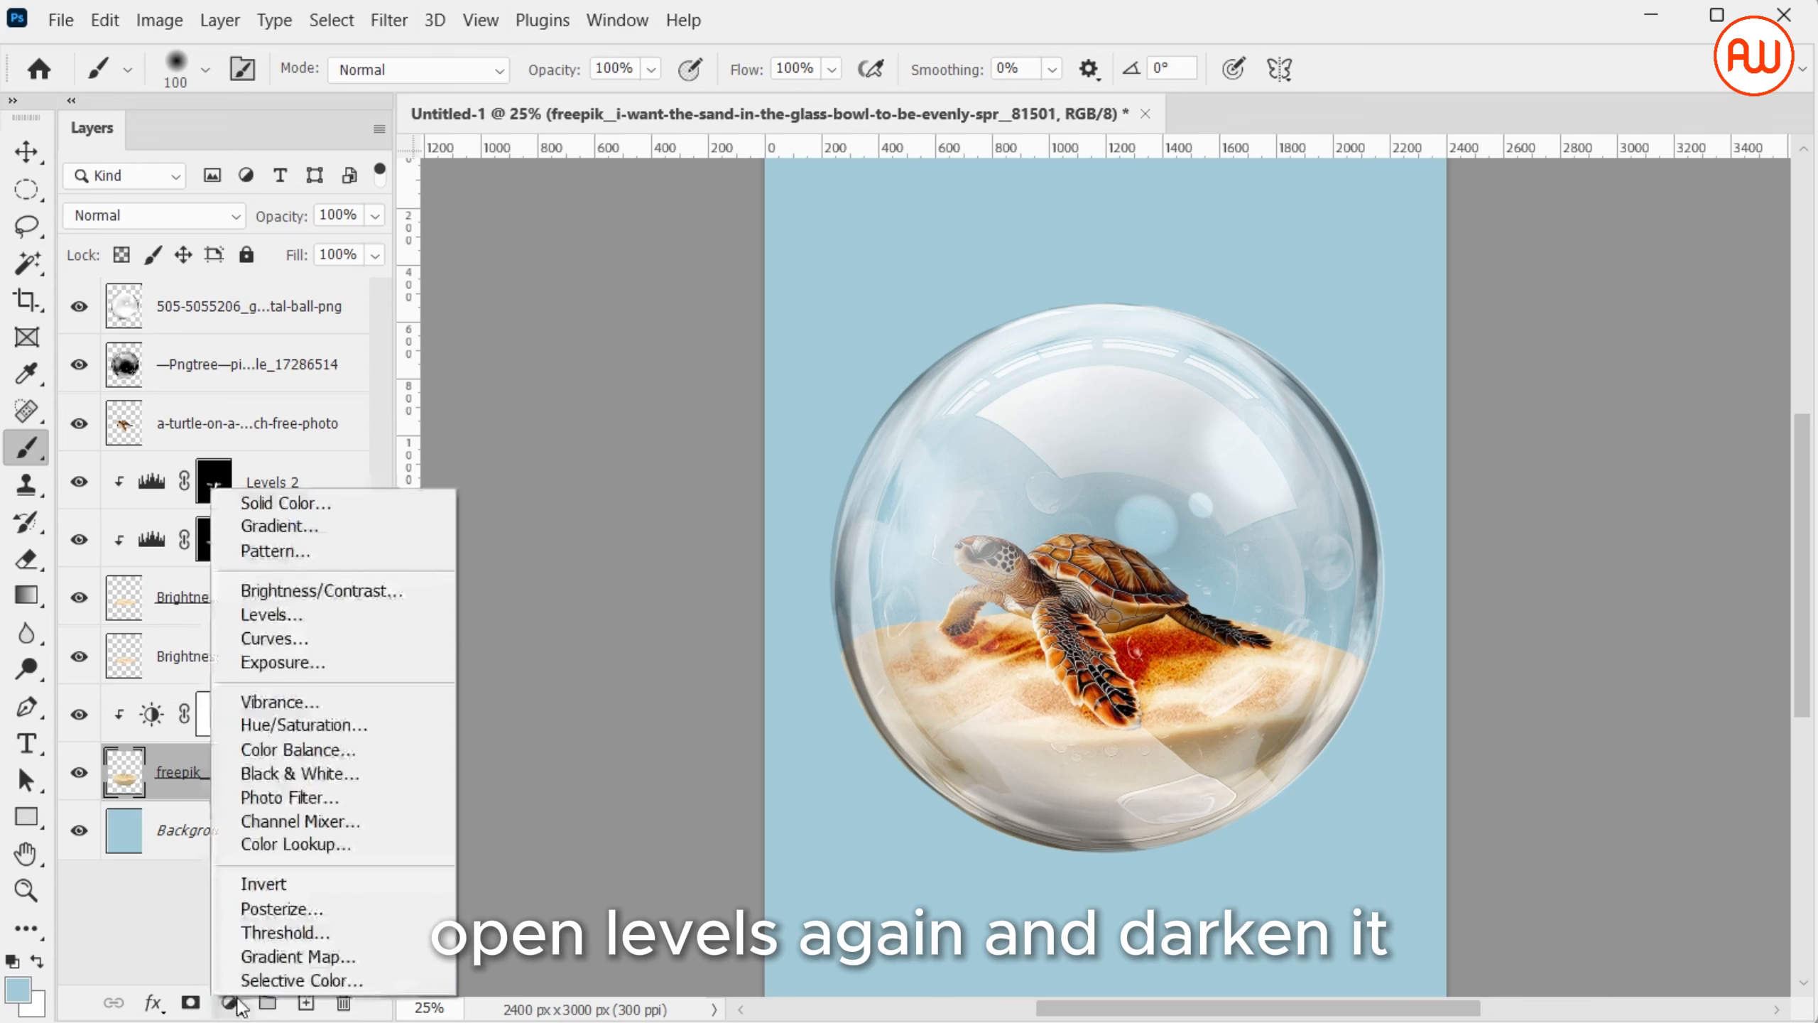
click(293, 610)
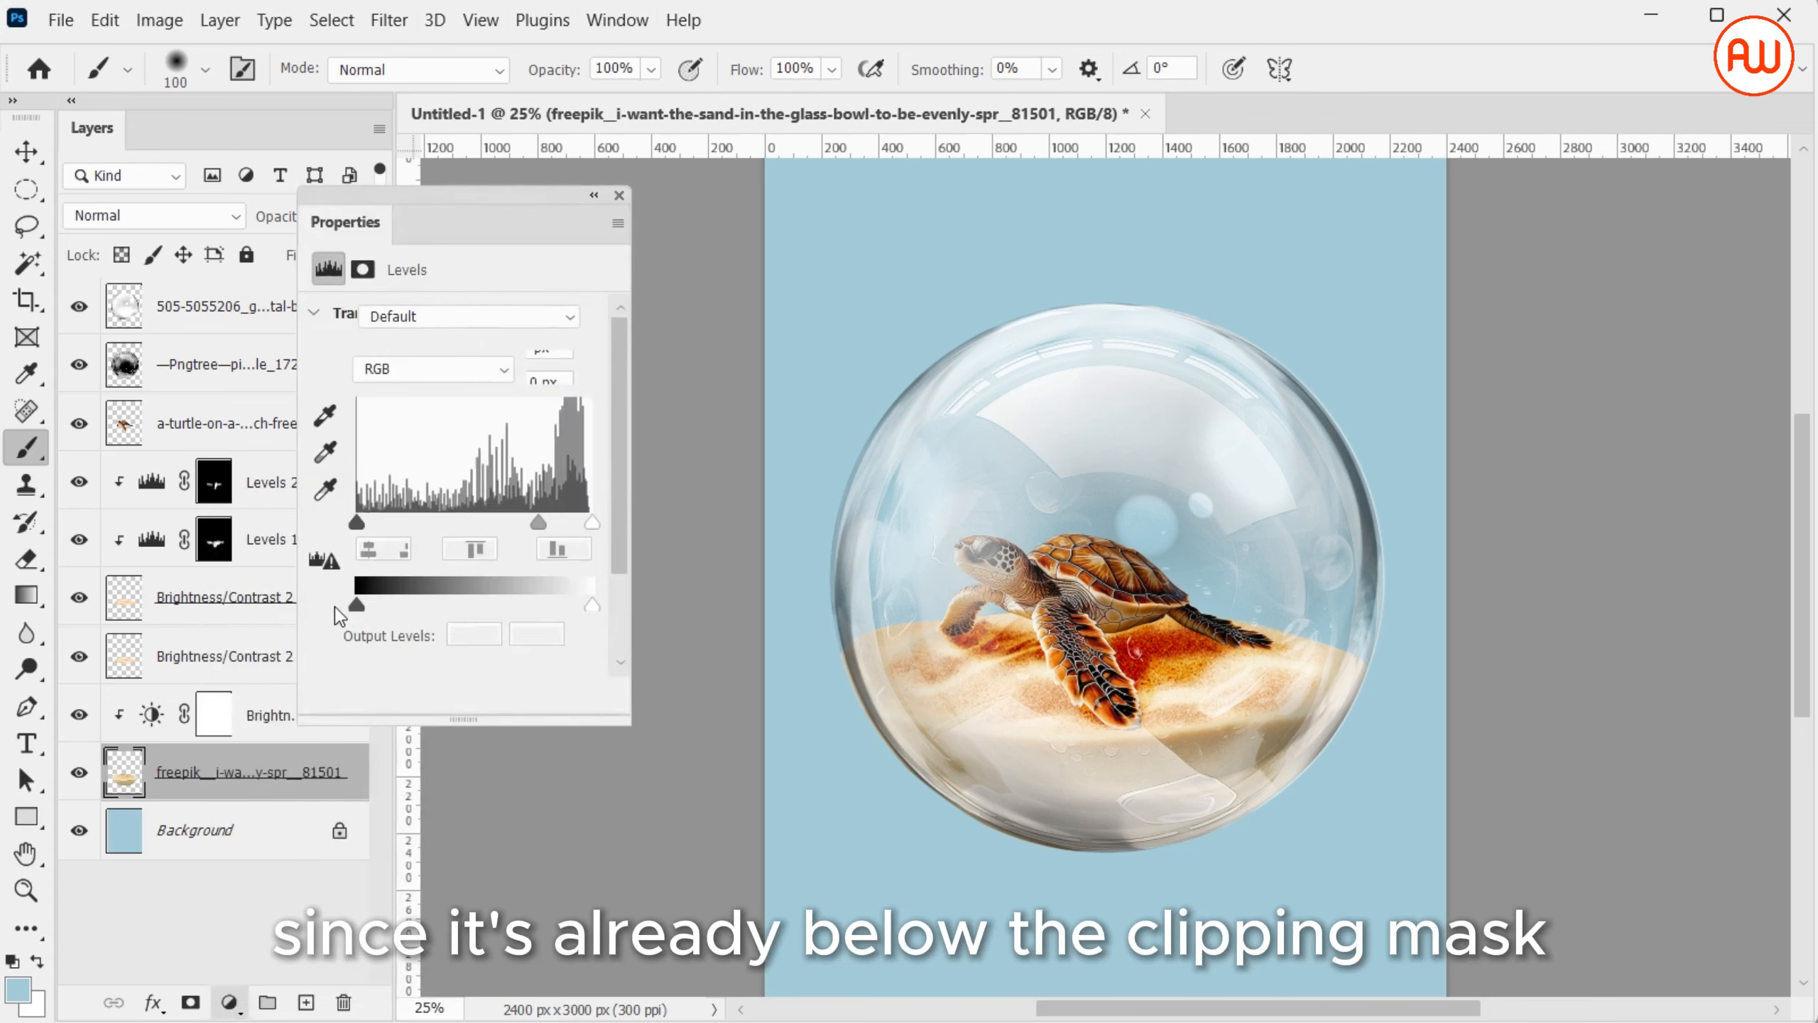
drag(363, 523, 478, 539)
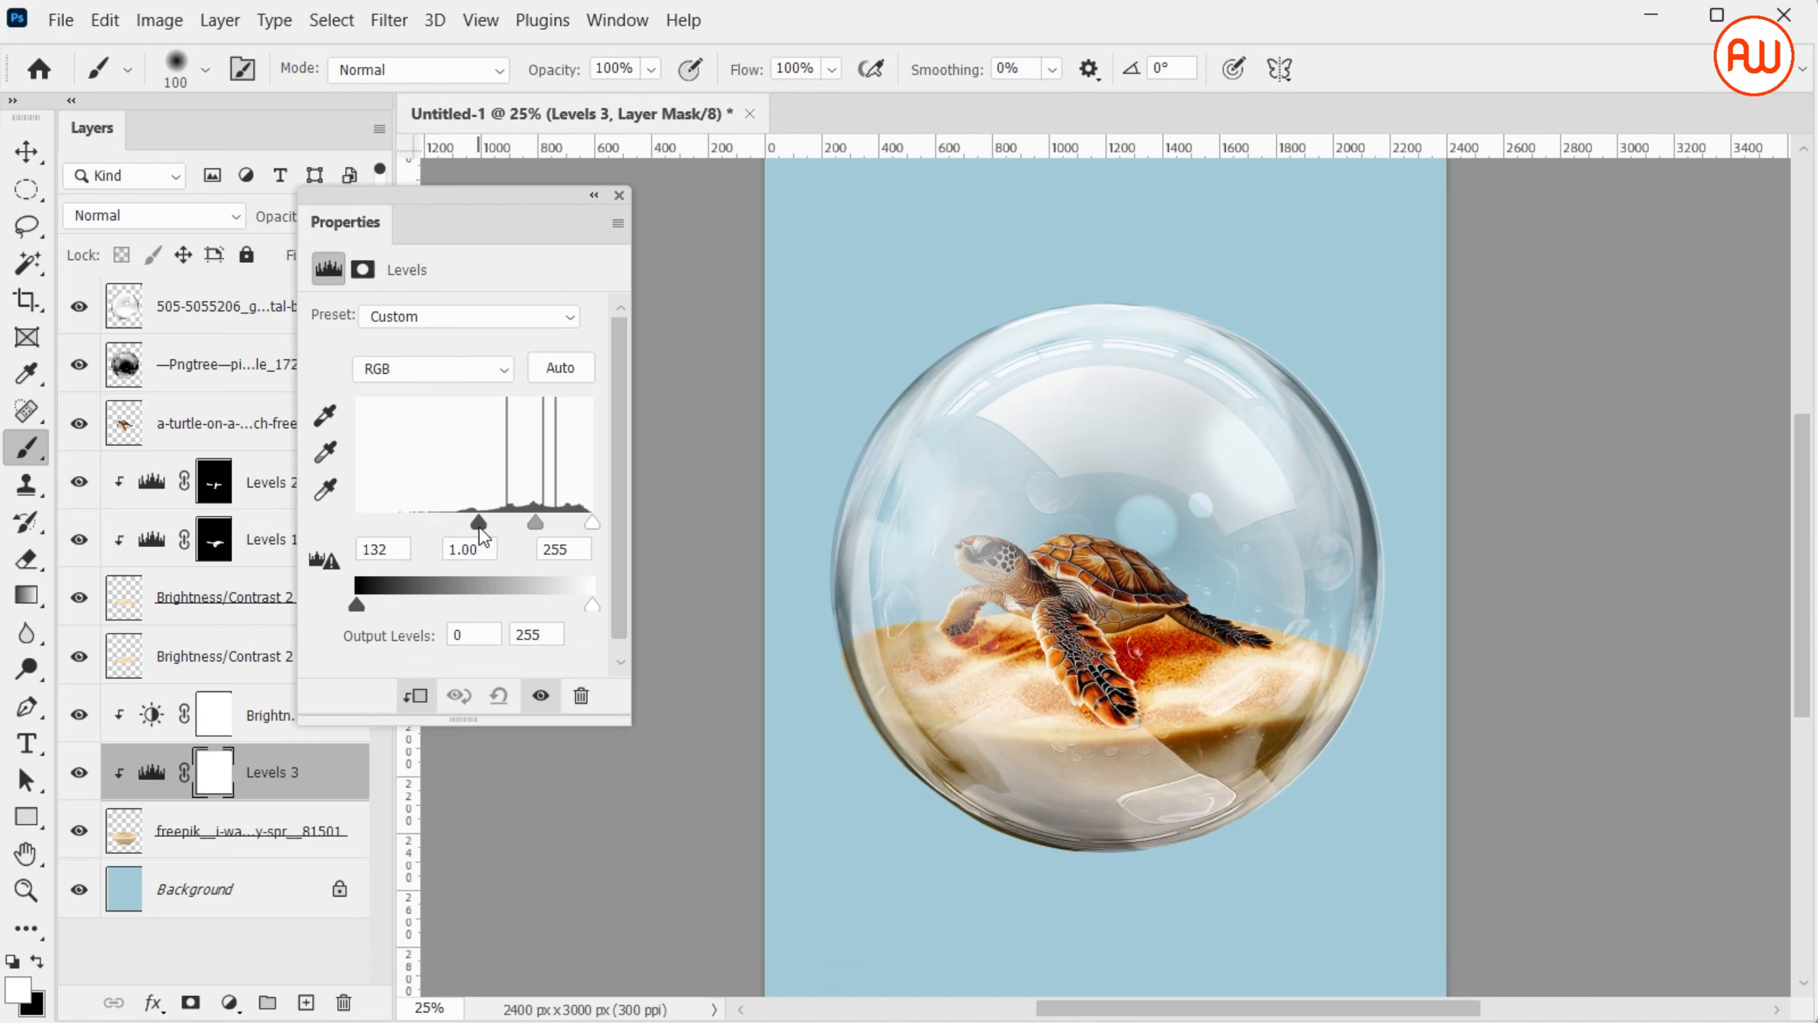
drag(540, 525, 539, 516)
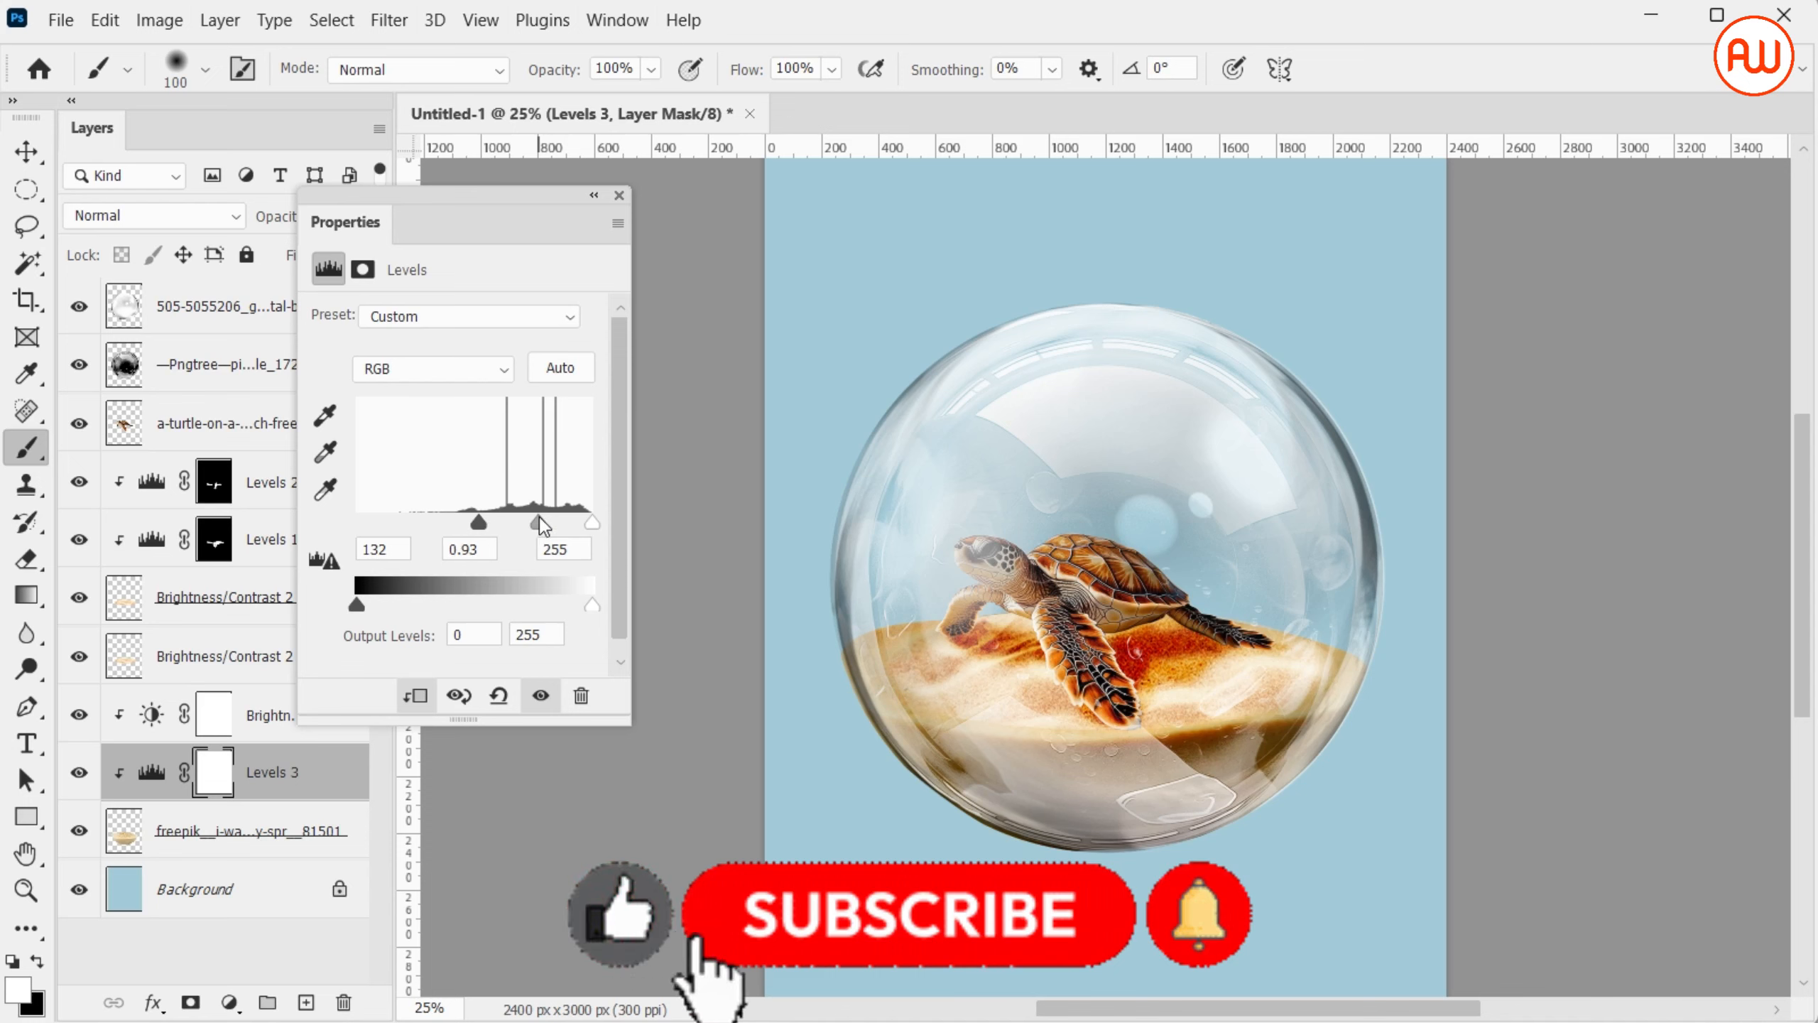
click(618, 197)
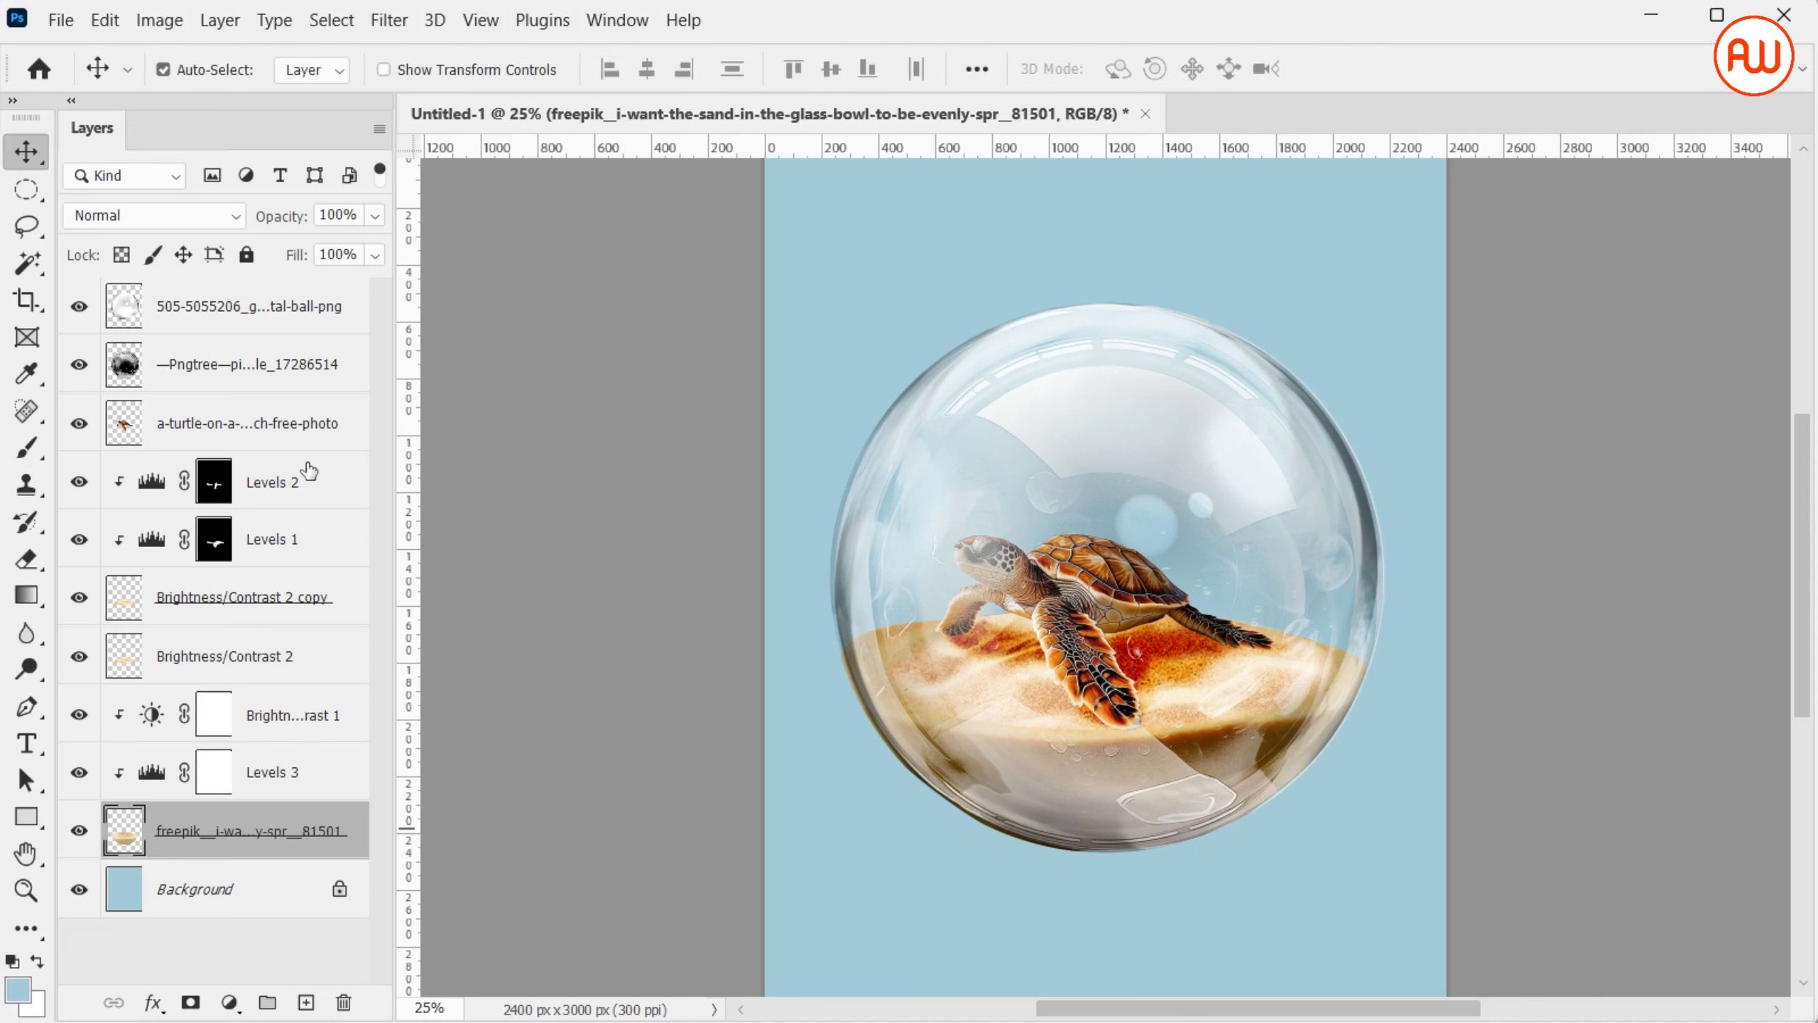
Group all layers above the Background and name the group Bubble
shift+click(356, 317)
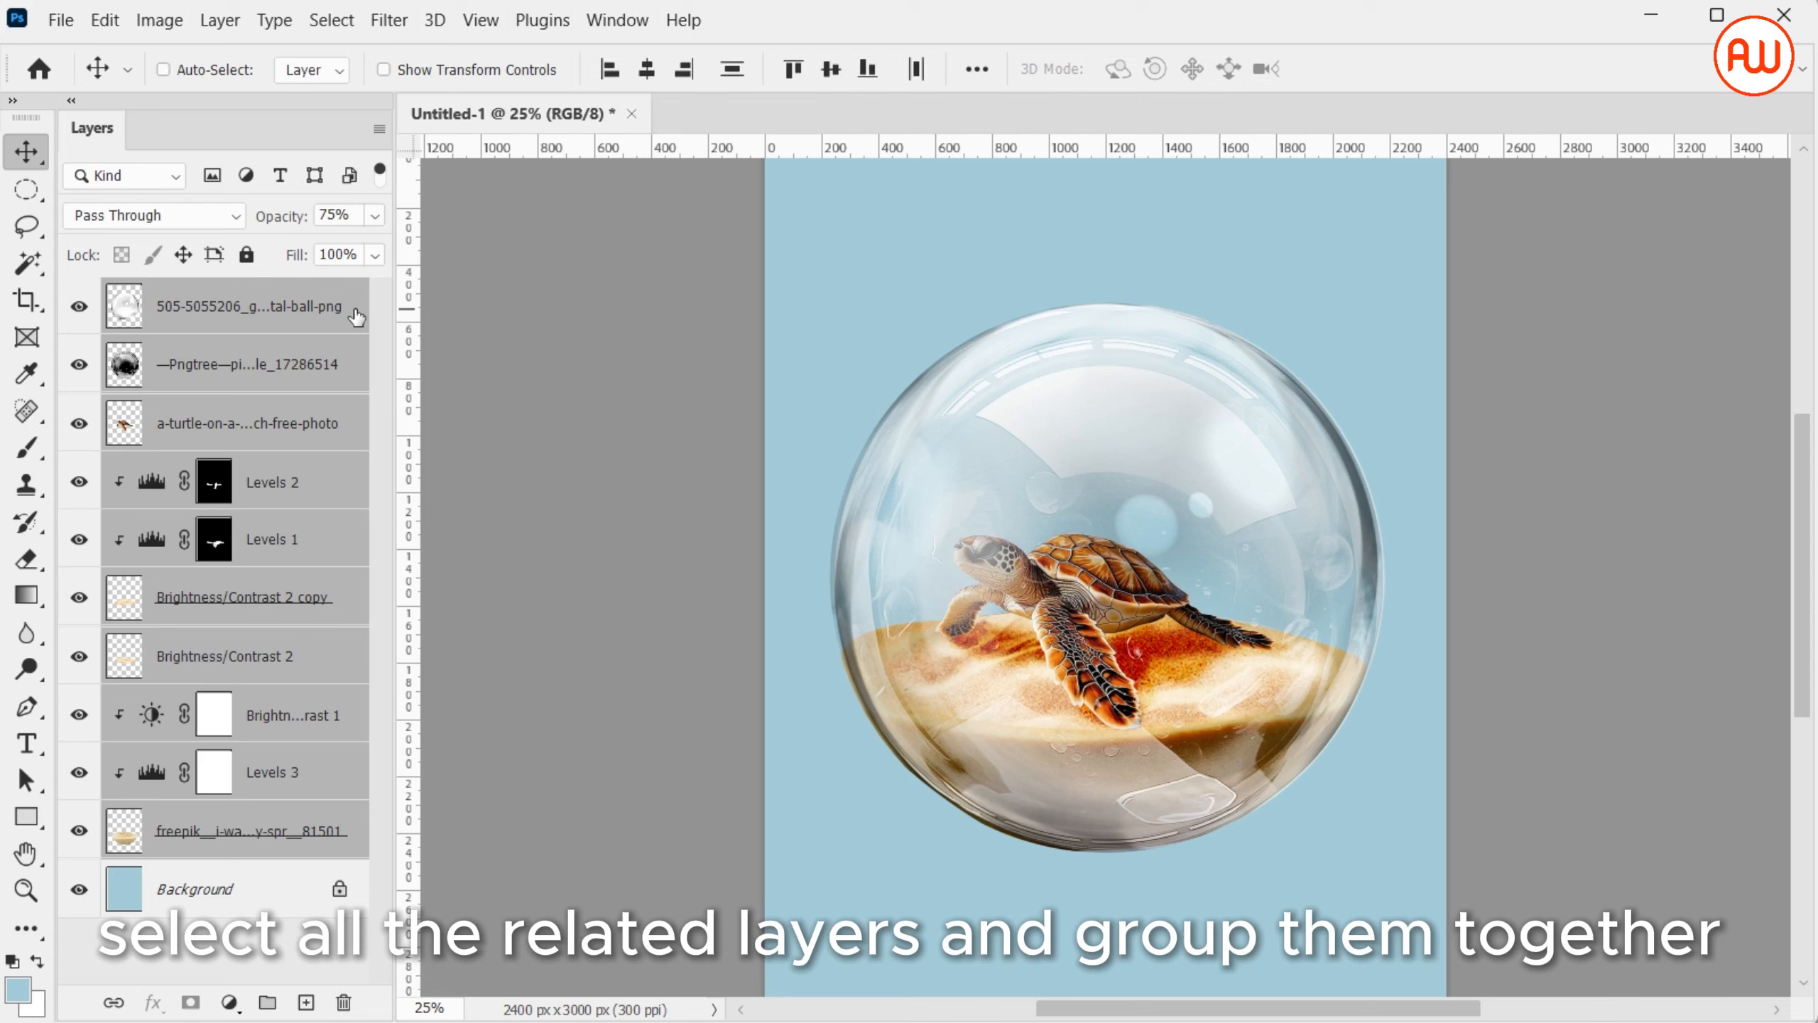
key(ctrl+g)
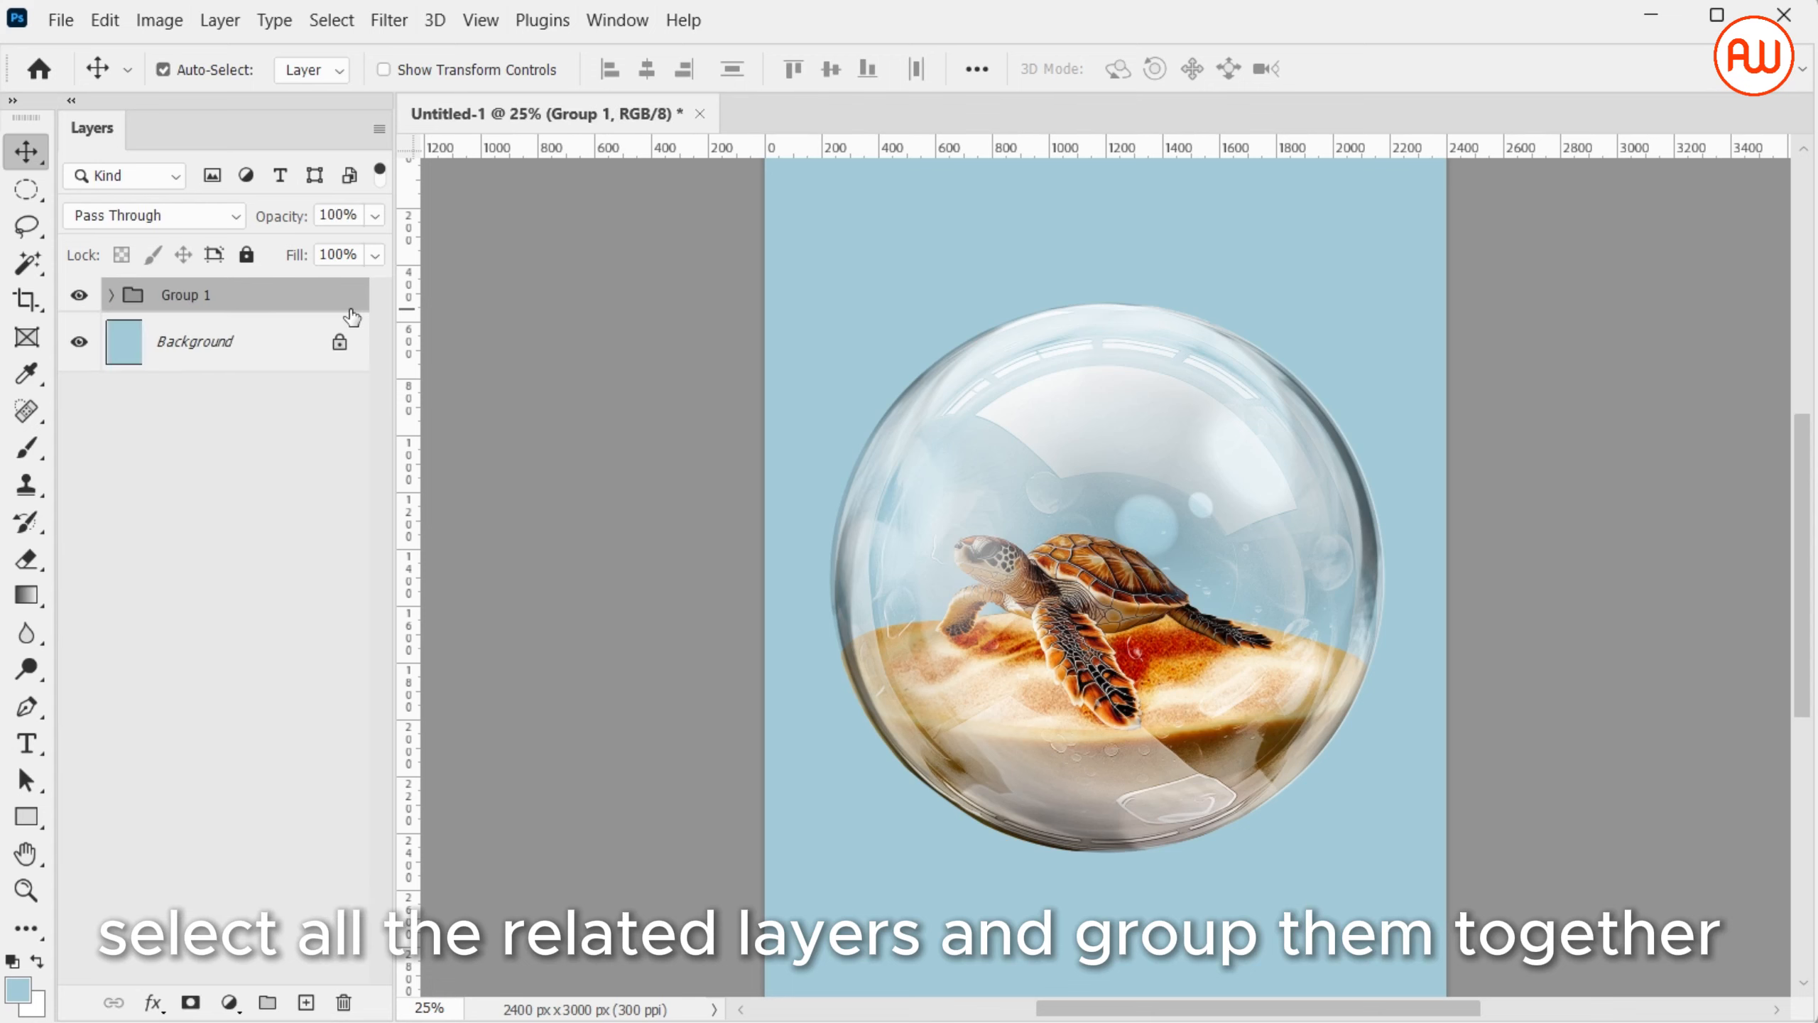
double_click(191, 296)
key(Return)
click(285, 342)
click(67, 26)
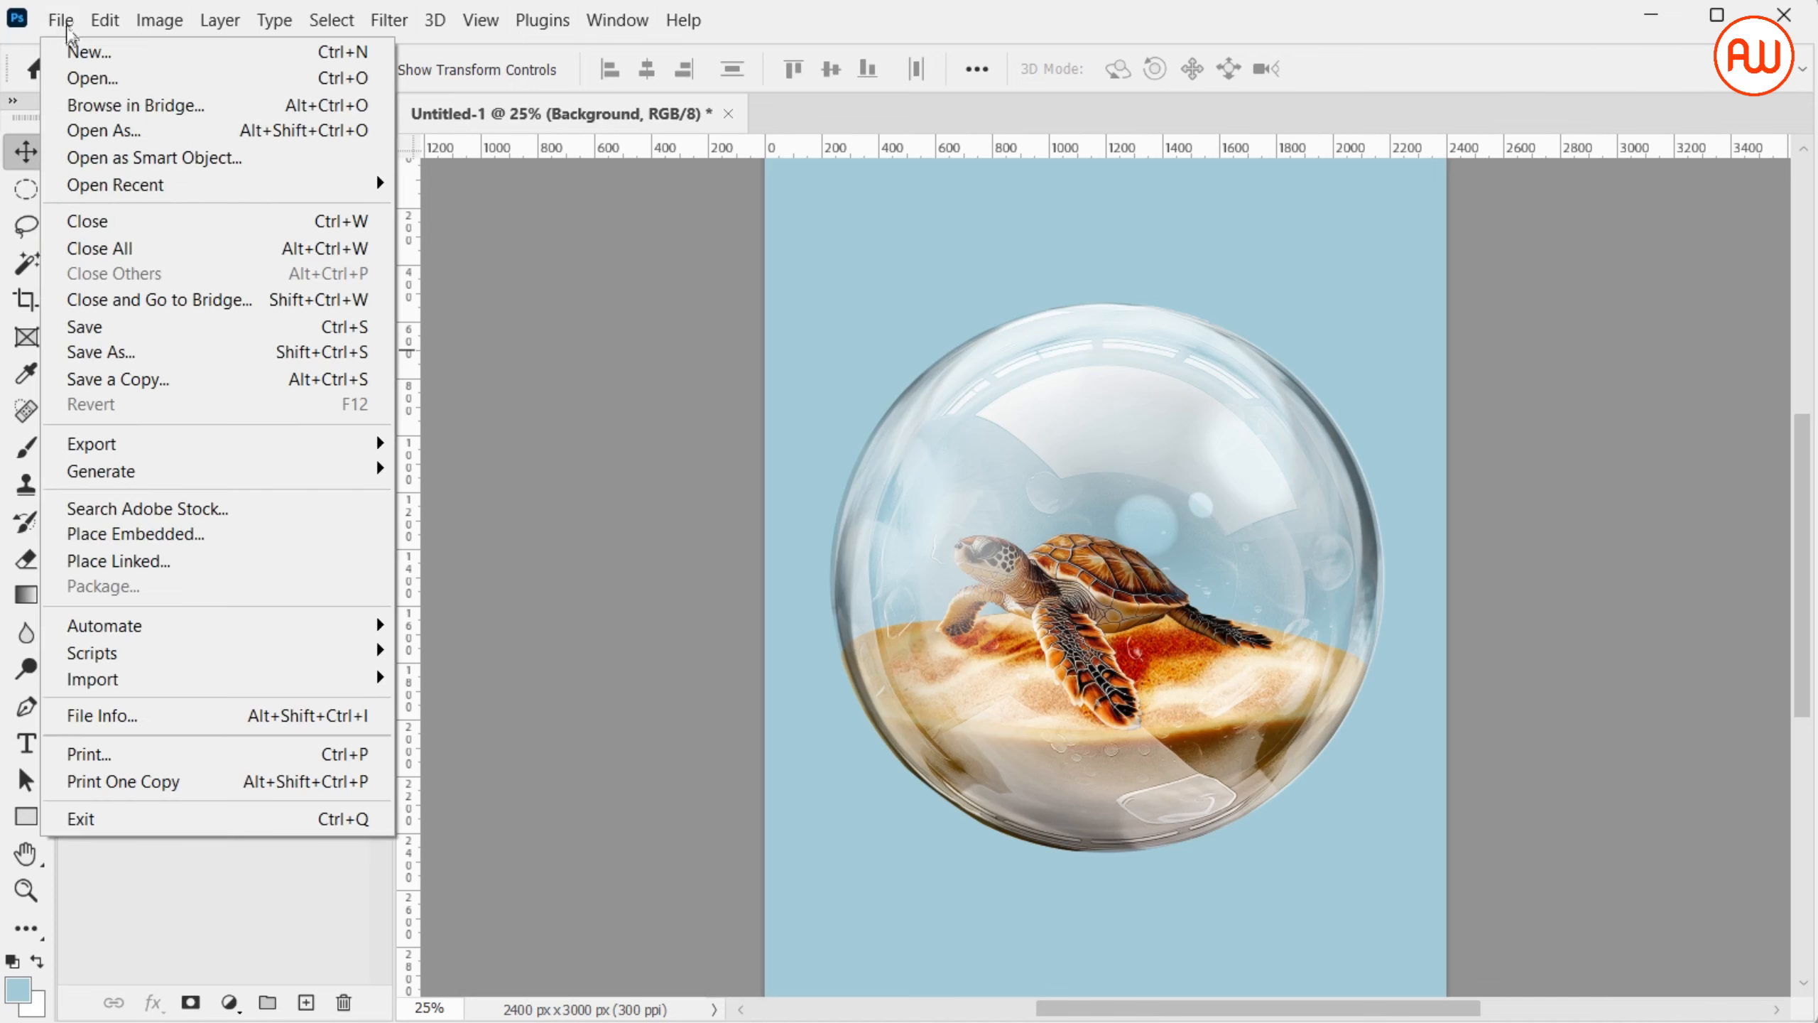
click(244, 533)
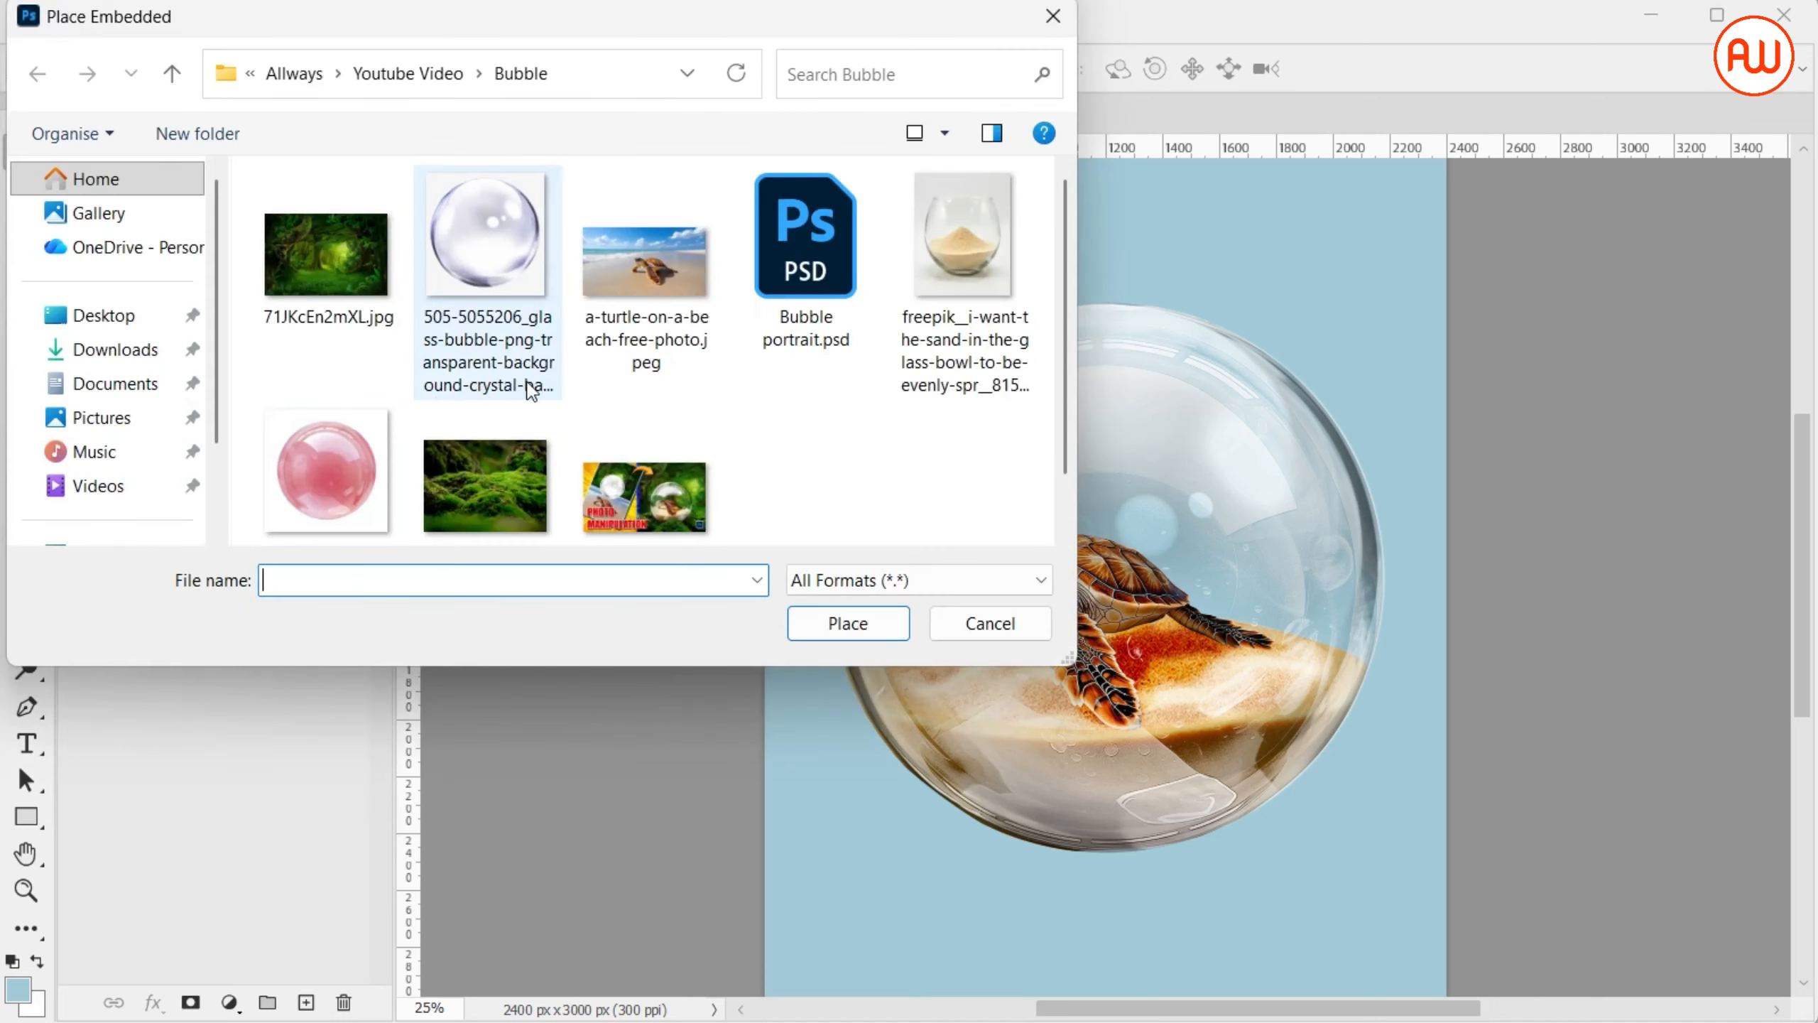
click(492, 486)
double_click(492, 493)
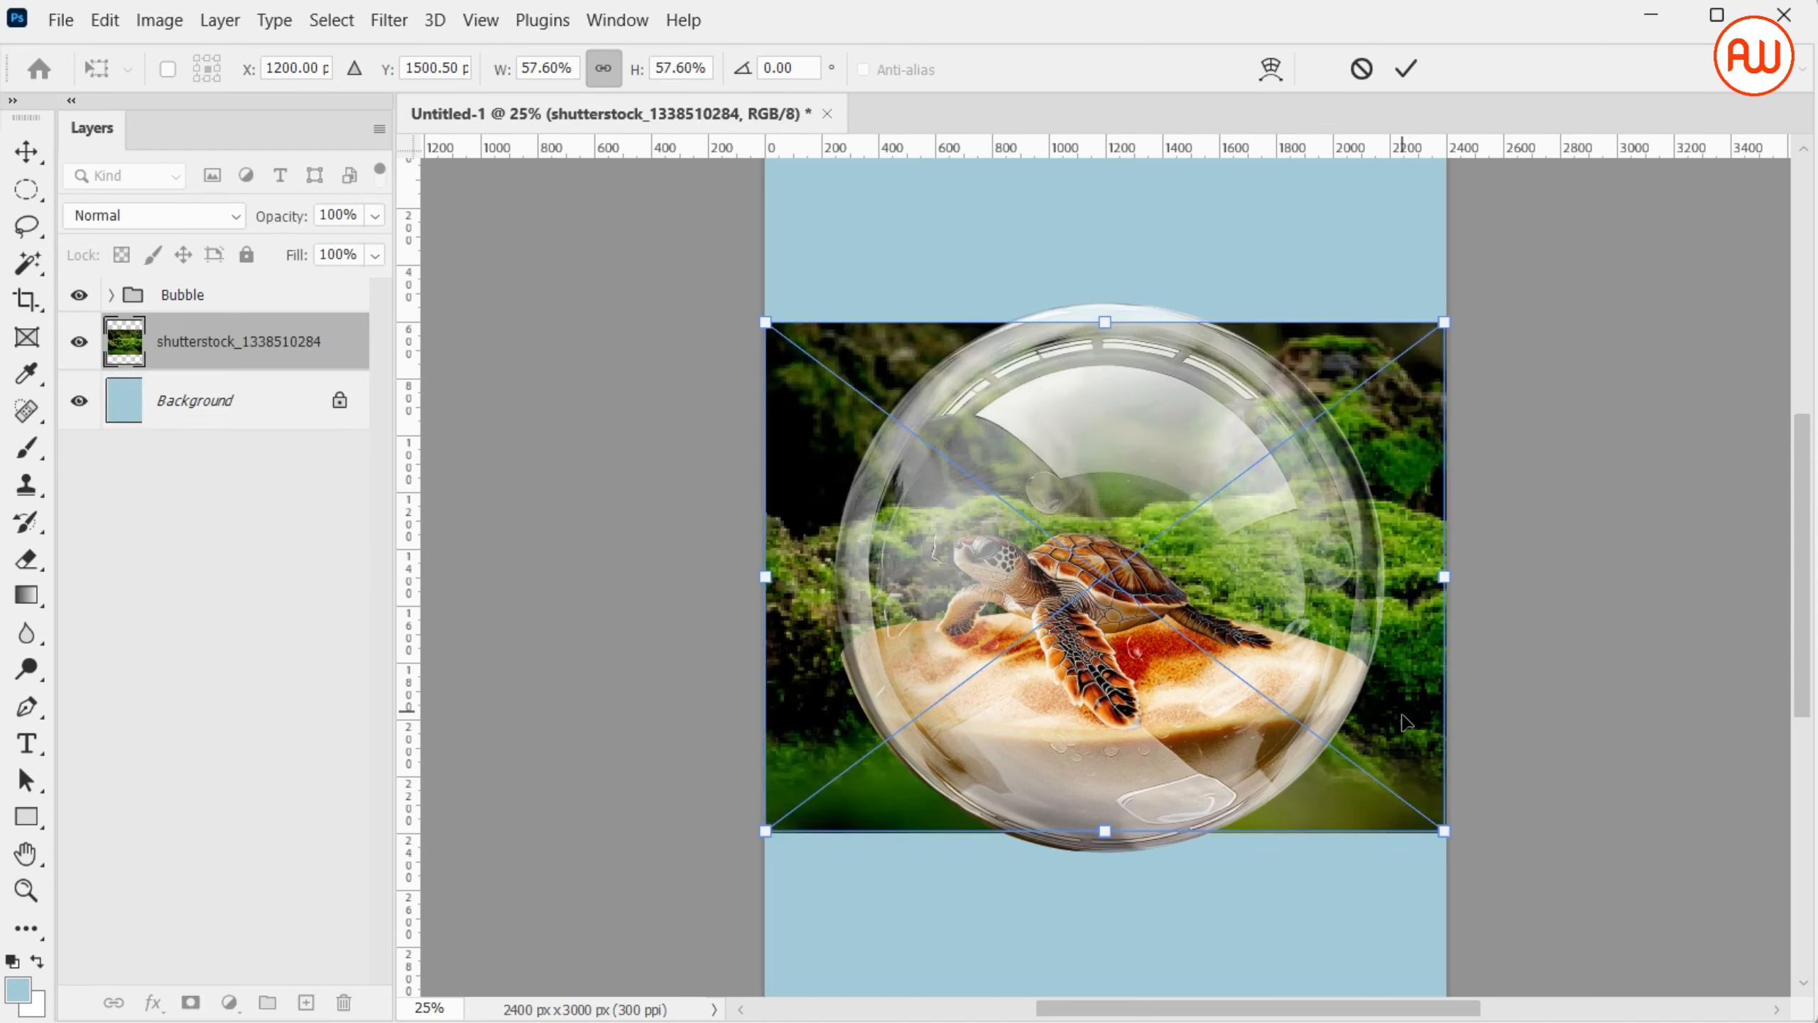
drag(1405, 721, 1407, 936)
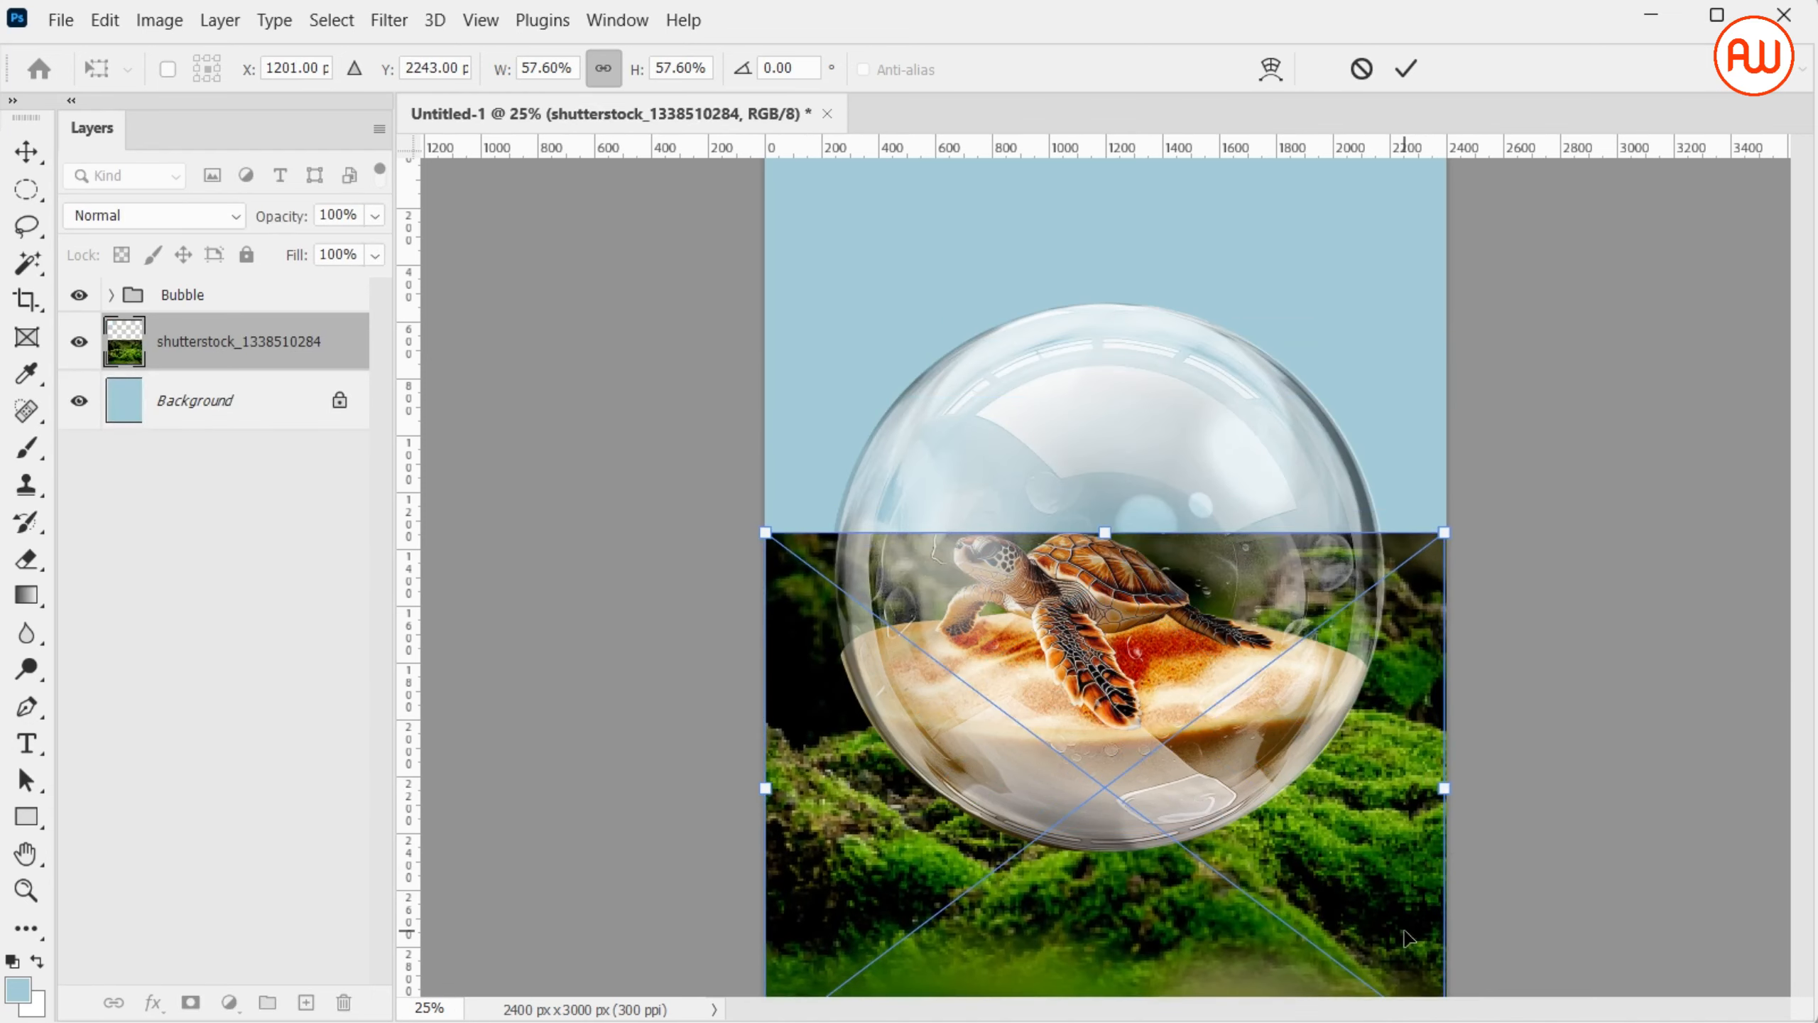
key(ctrl+0)
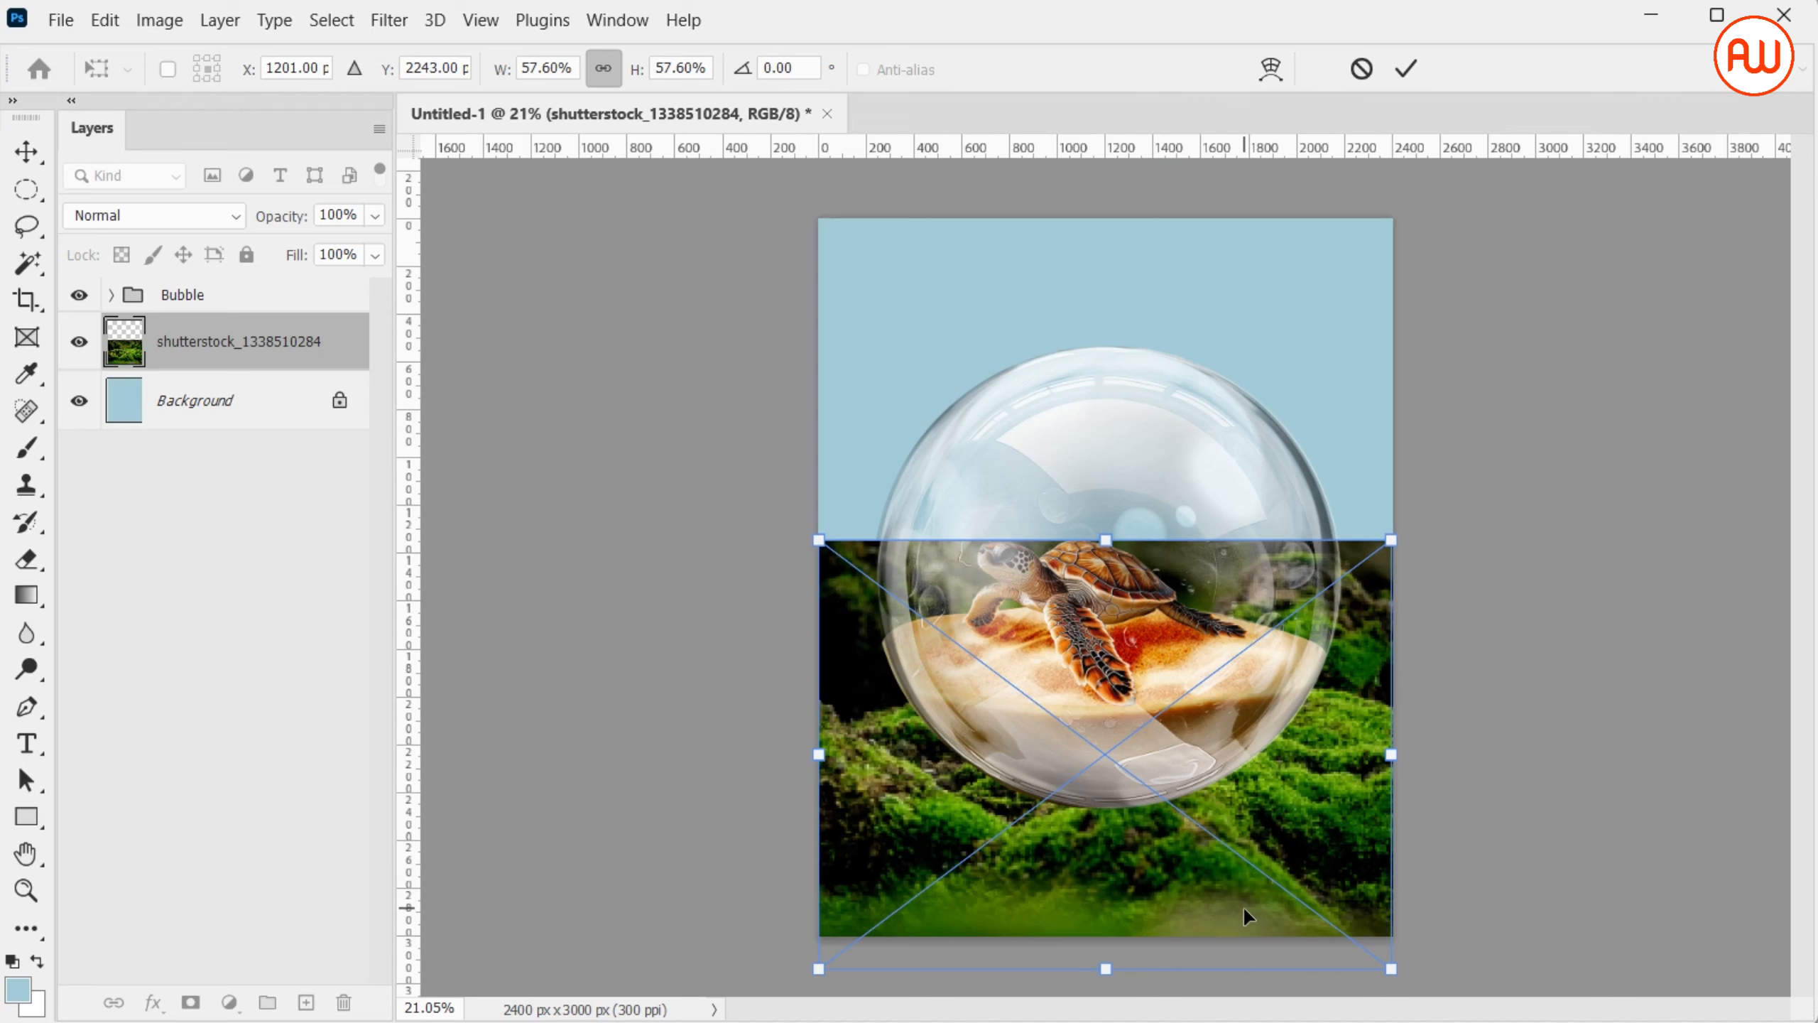
drag(1243, 907, 1233, 919)
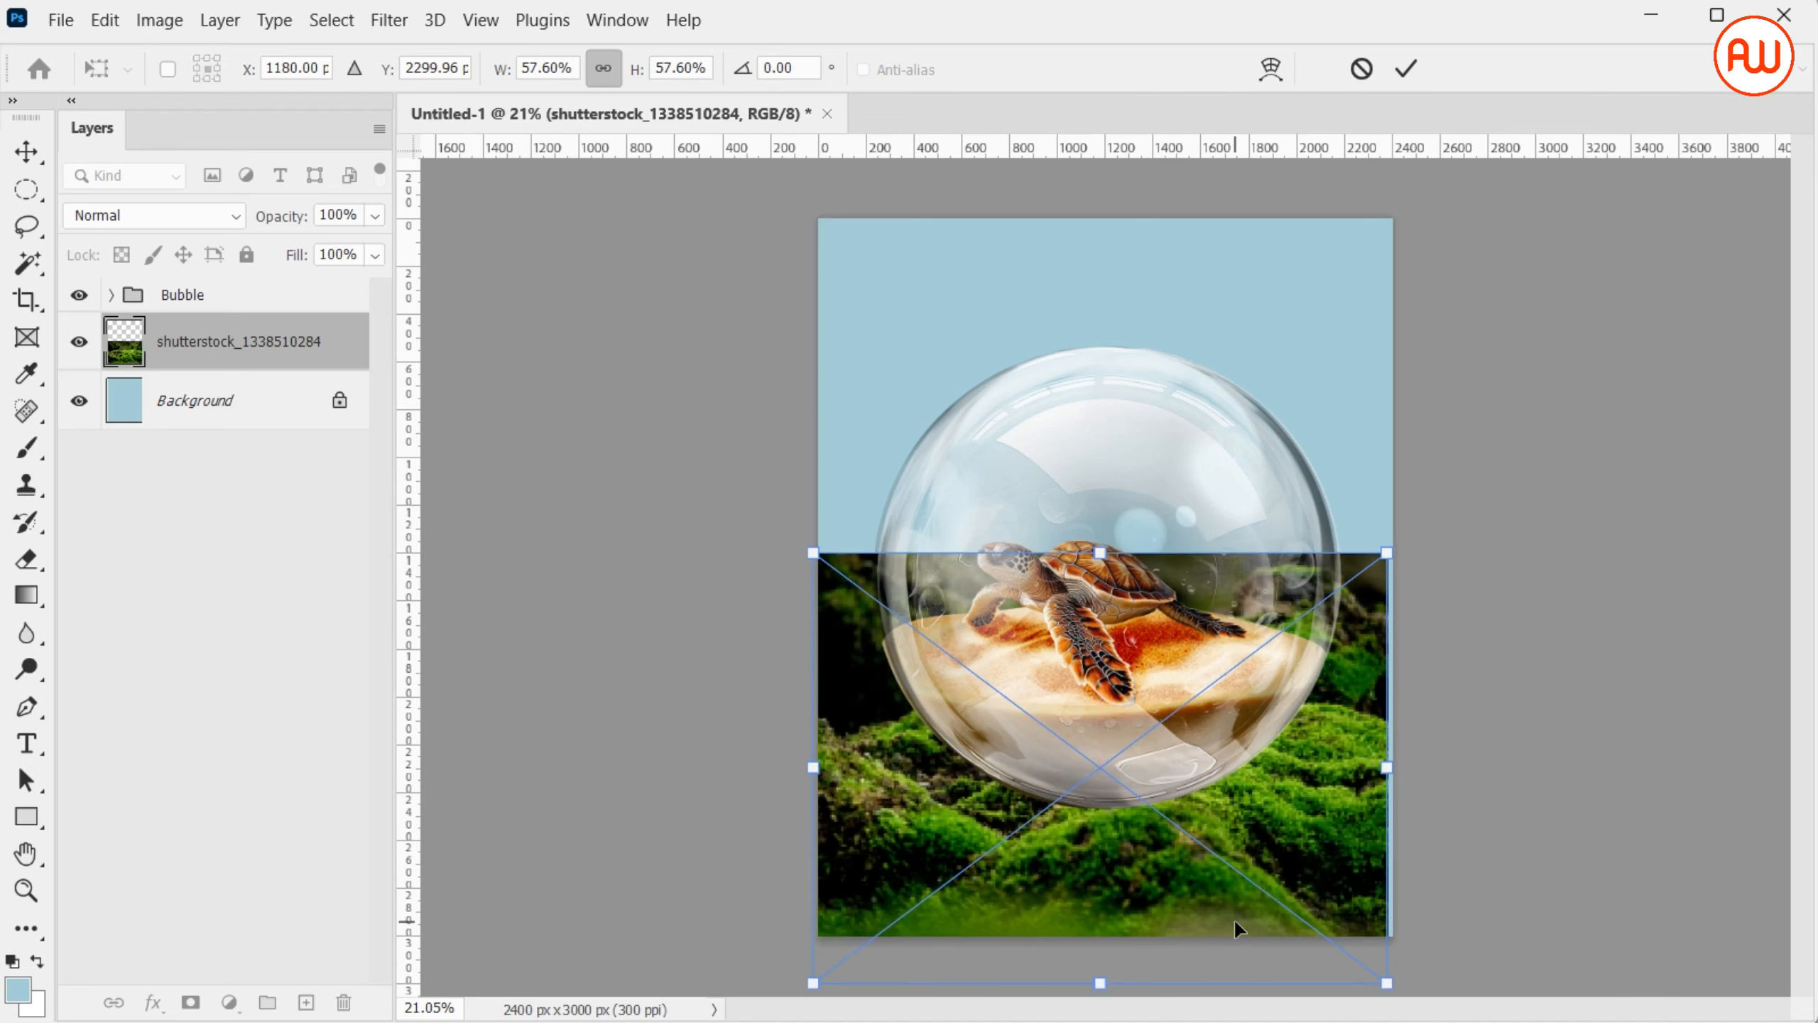
key(Return)
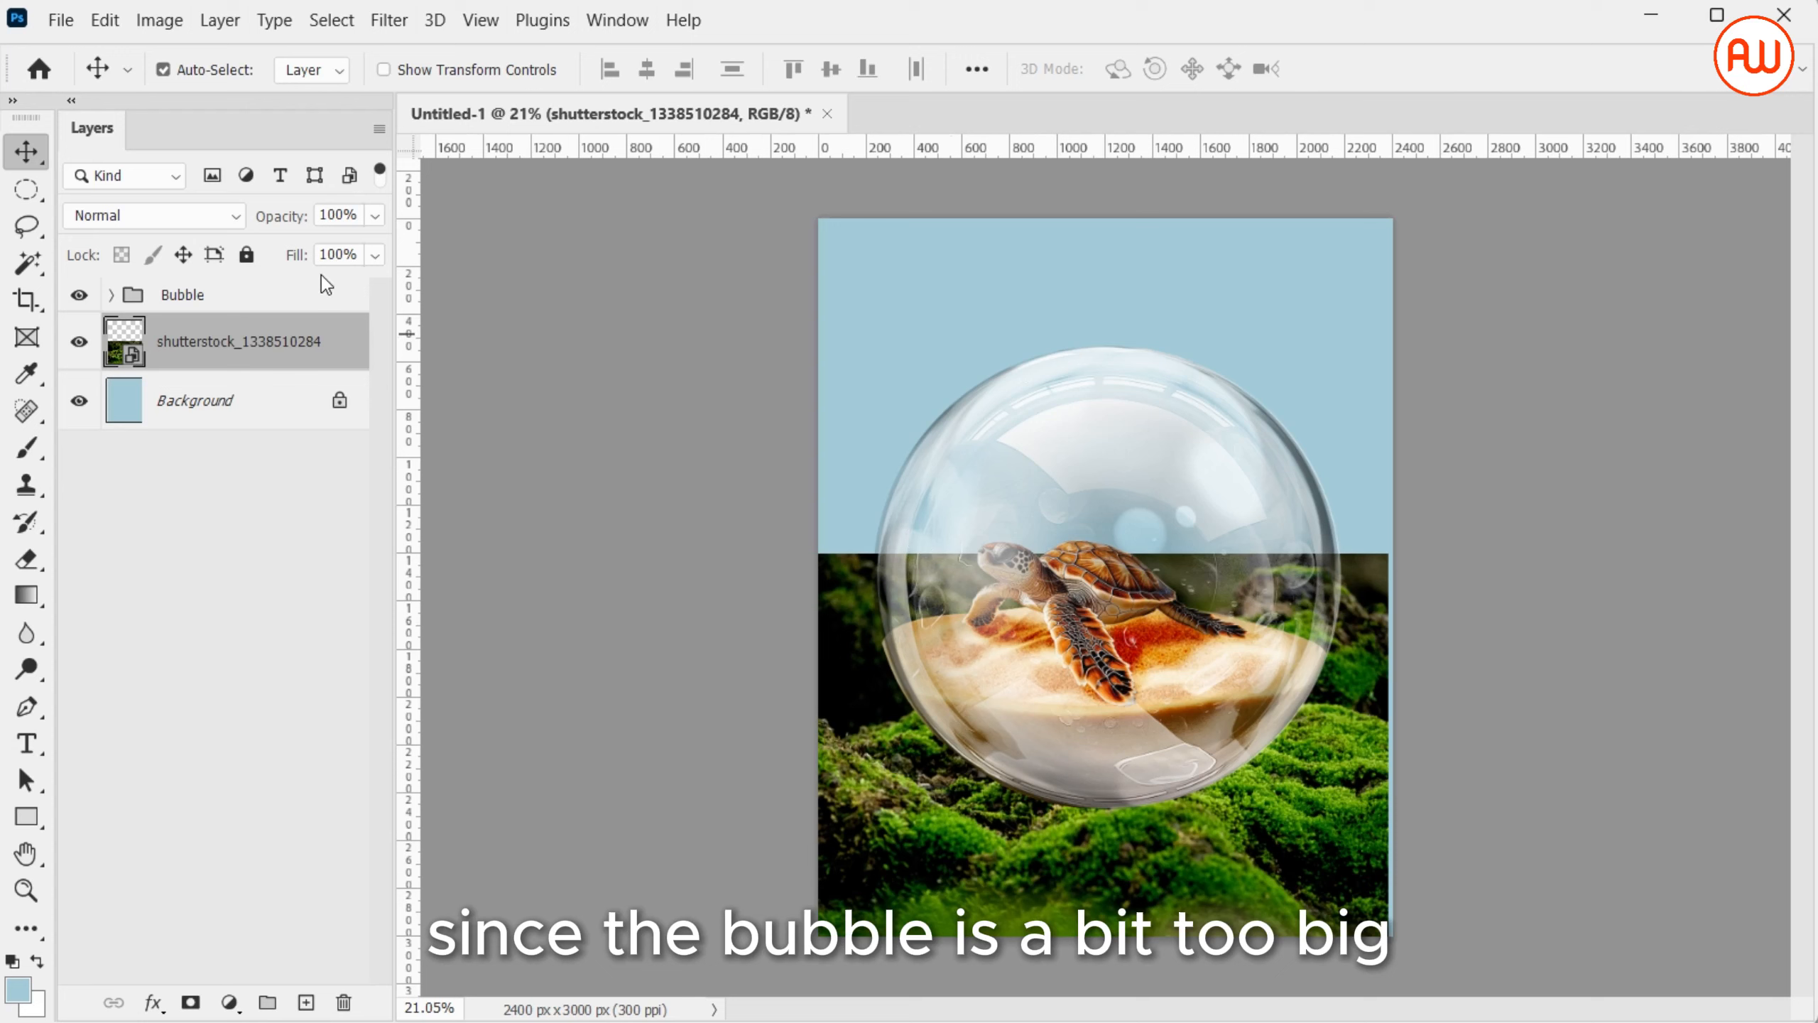
Move the Bubble group down over the moss, scale it smaller, and hide the group
click(326, 295)
key(ctrl+t)
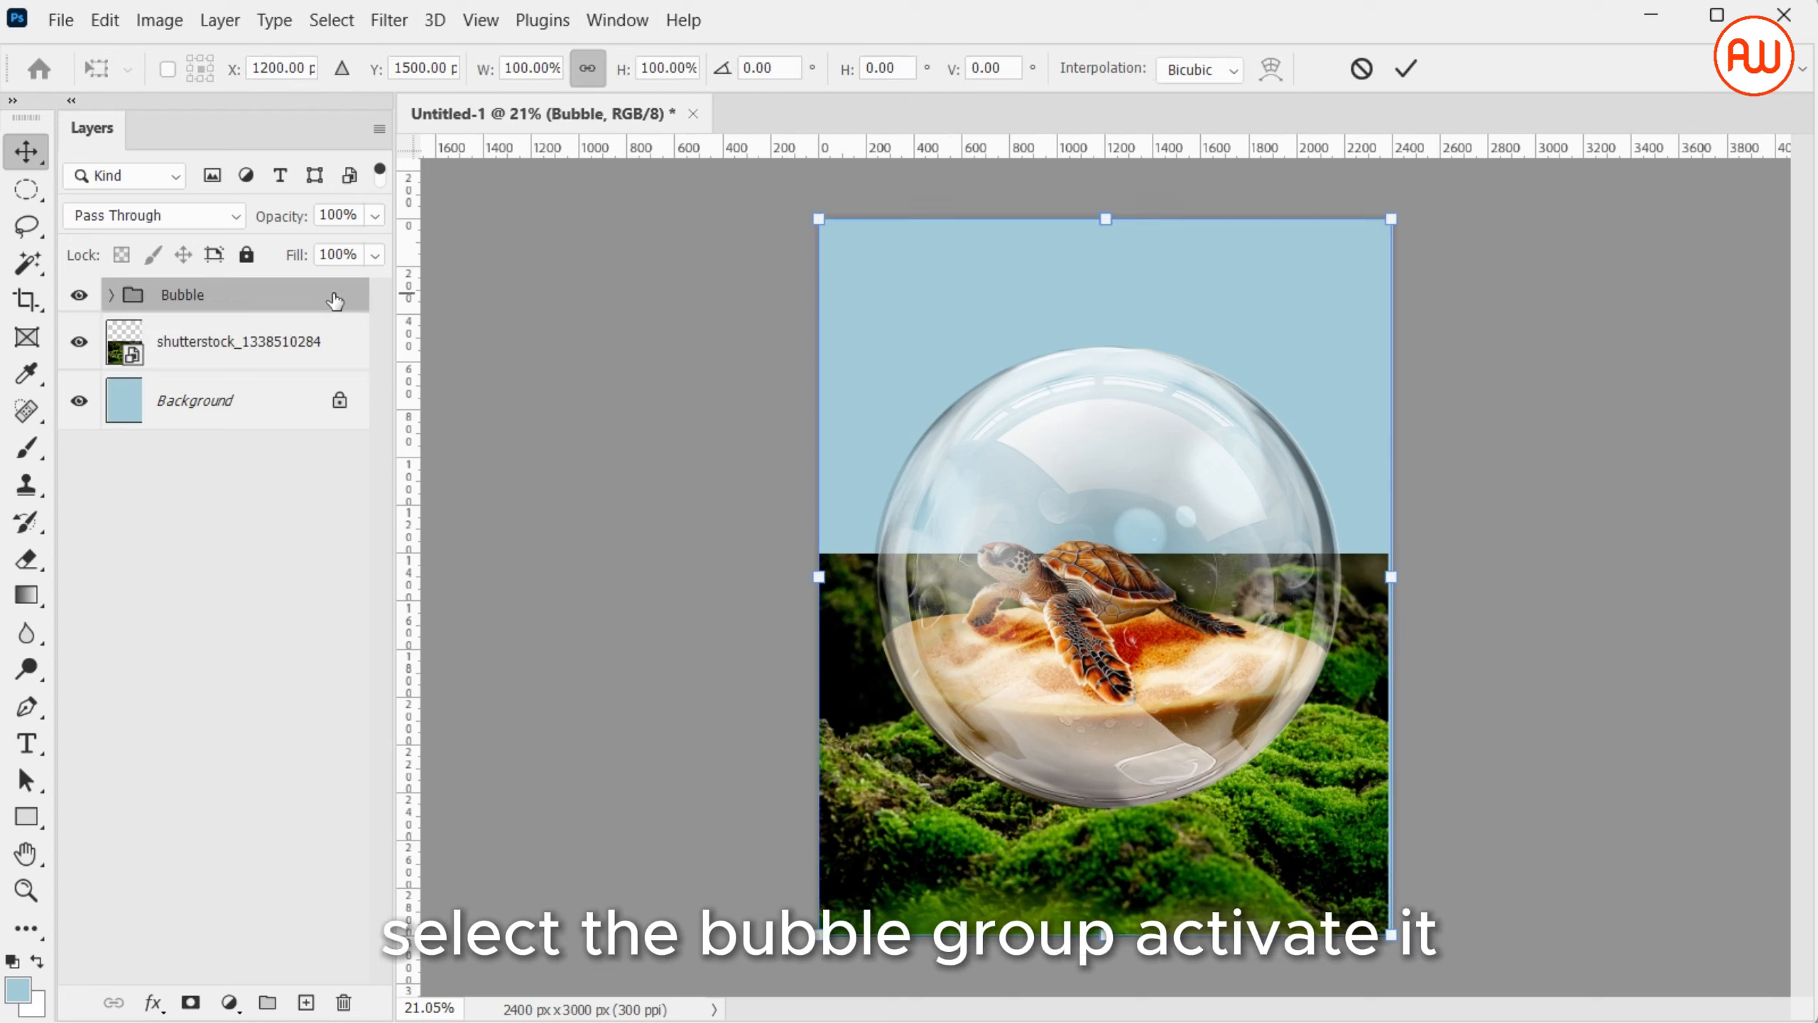
drag(1197, 586, 1191, 634)
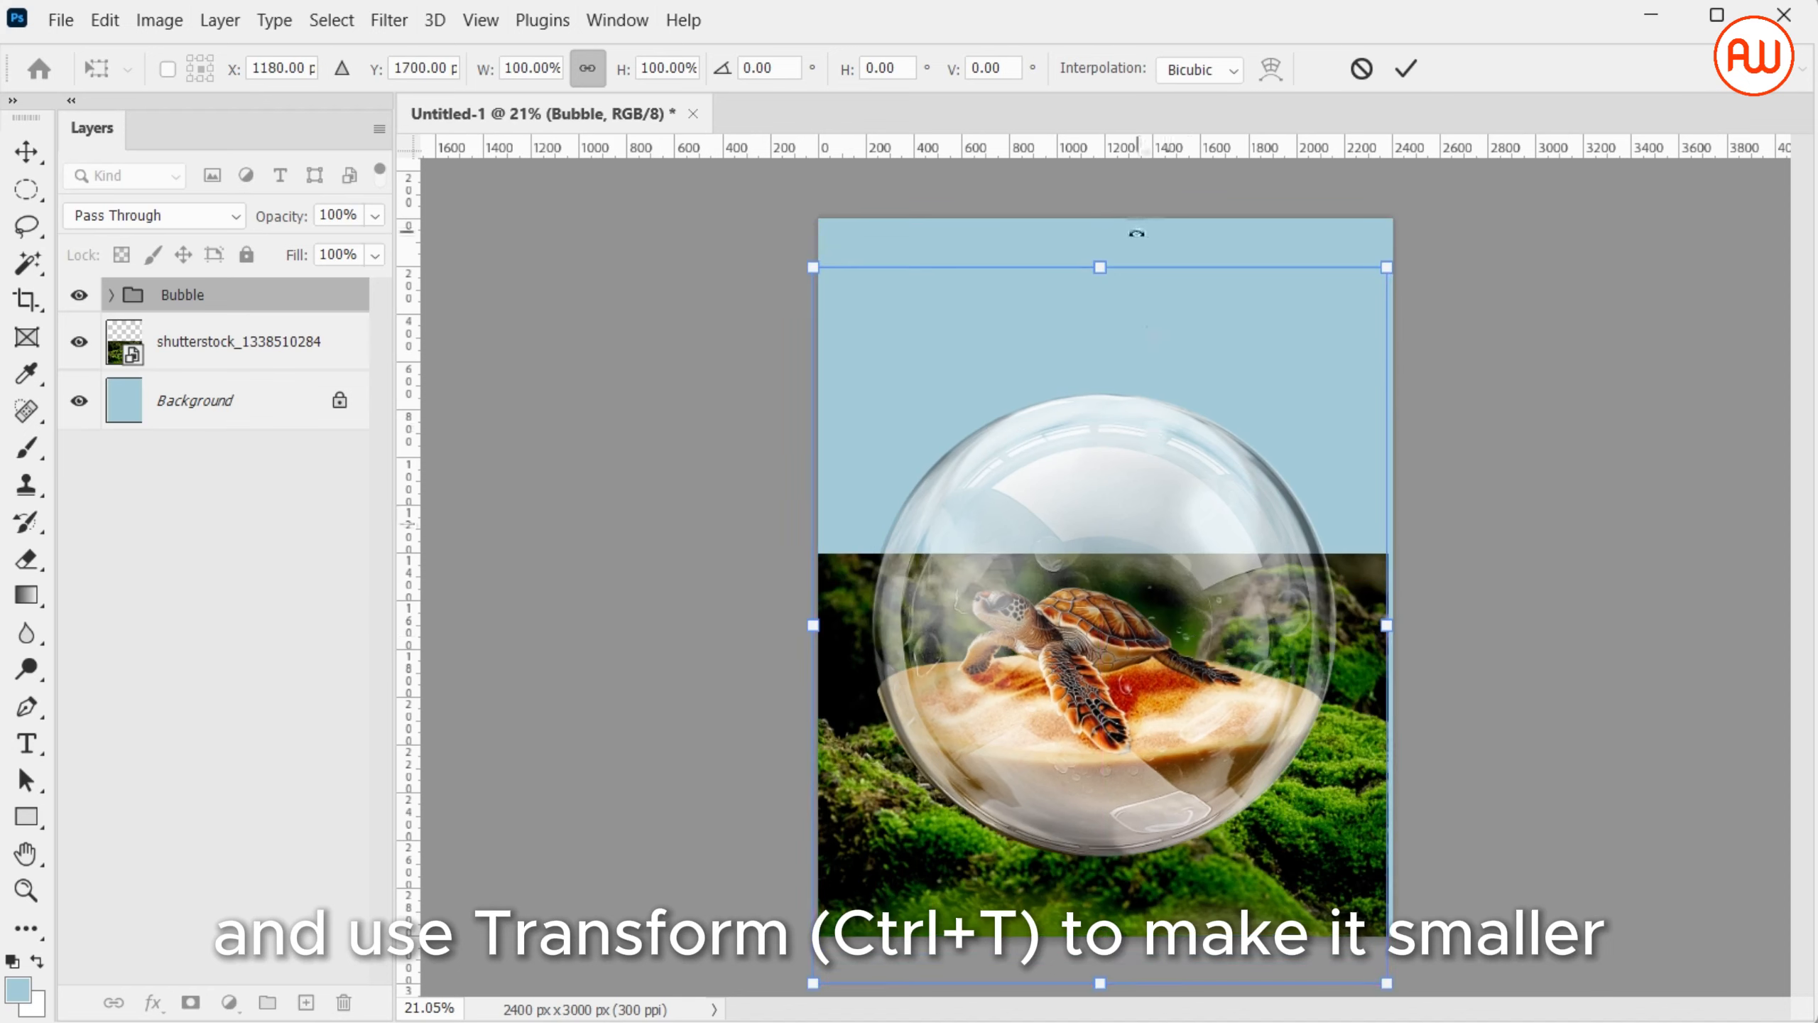
drag(1110, 265, 1130, 348)
key(Return)
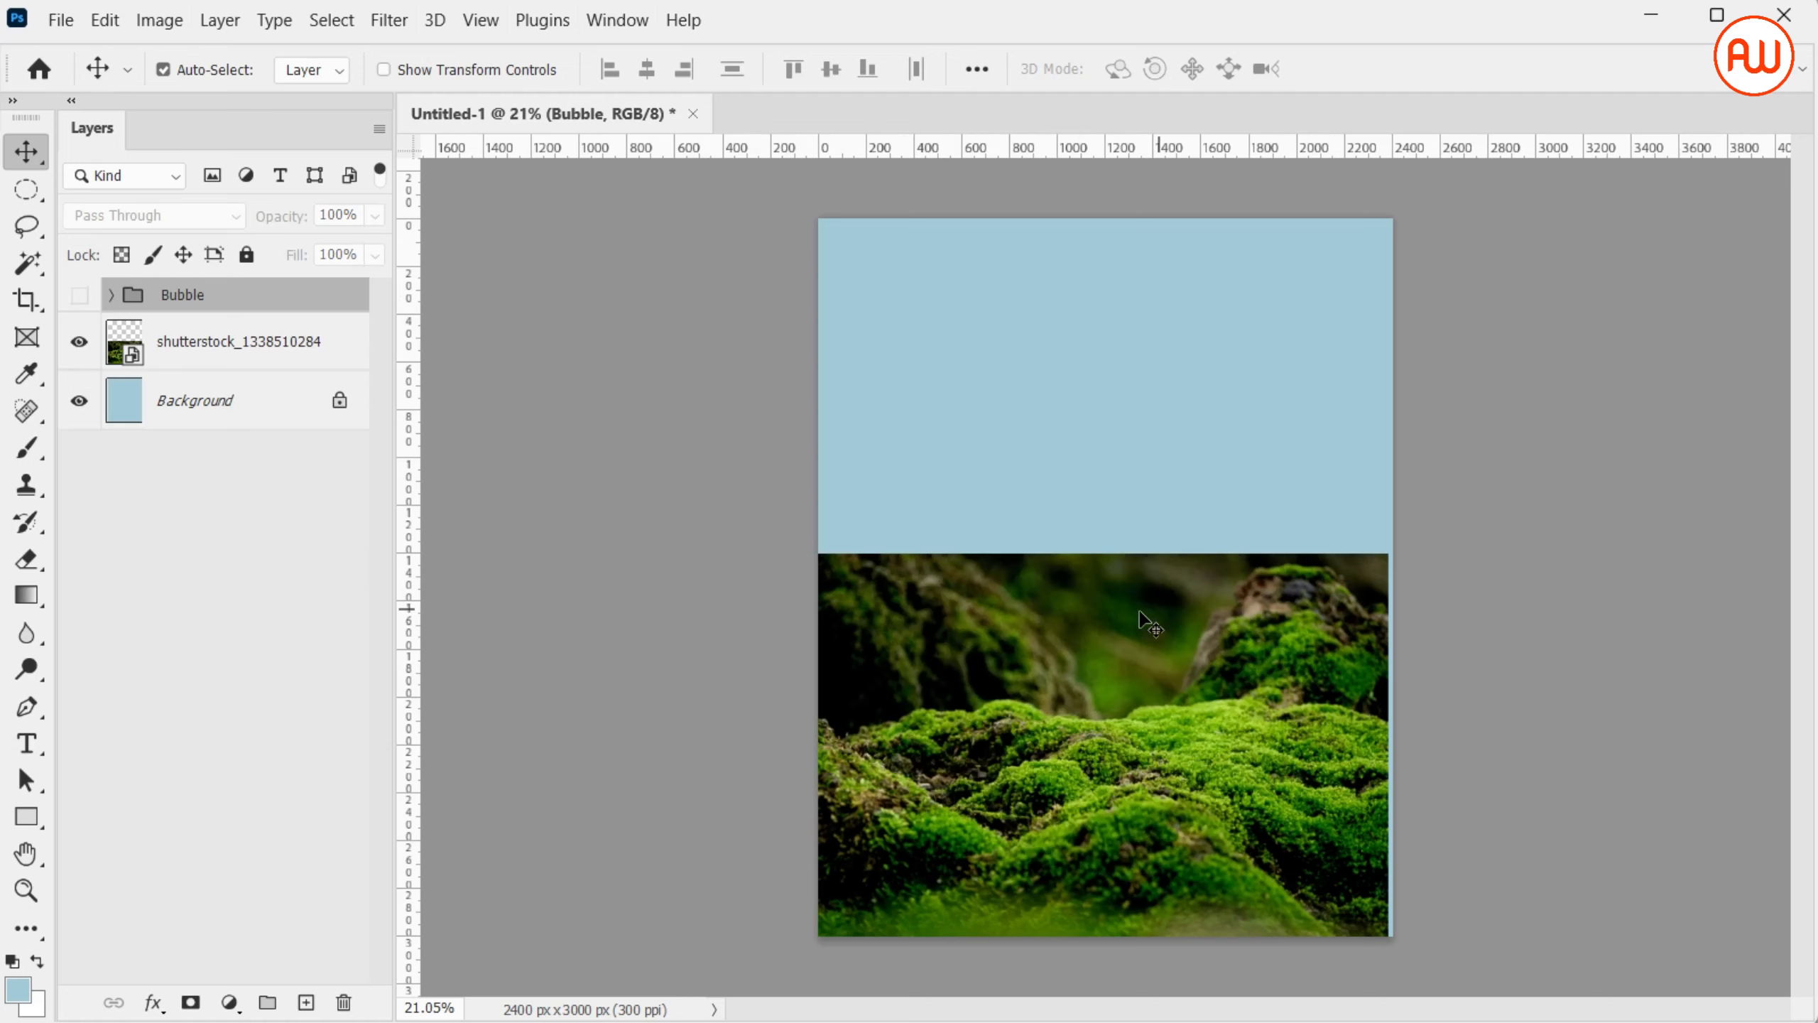
Add a layer mask to the moss layer and paint black with a soft 500 px brush over its upper background
click(339, 356)
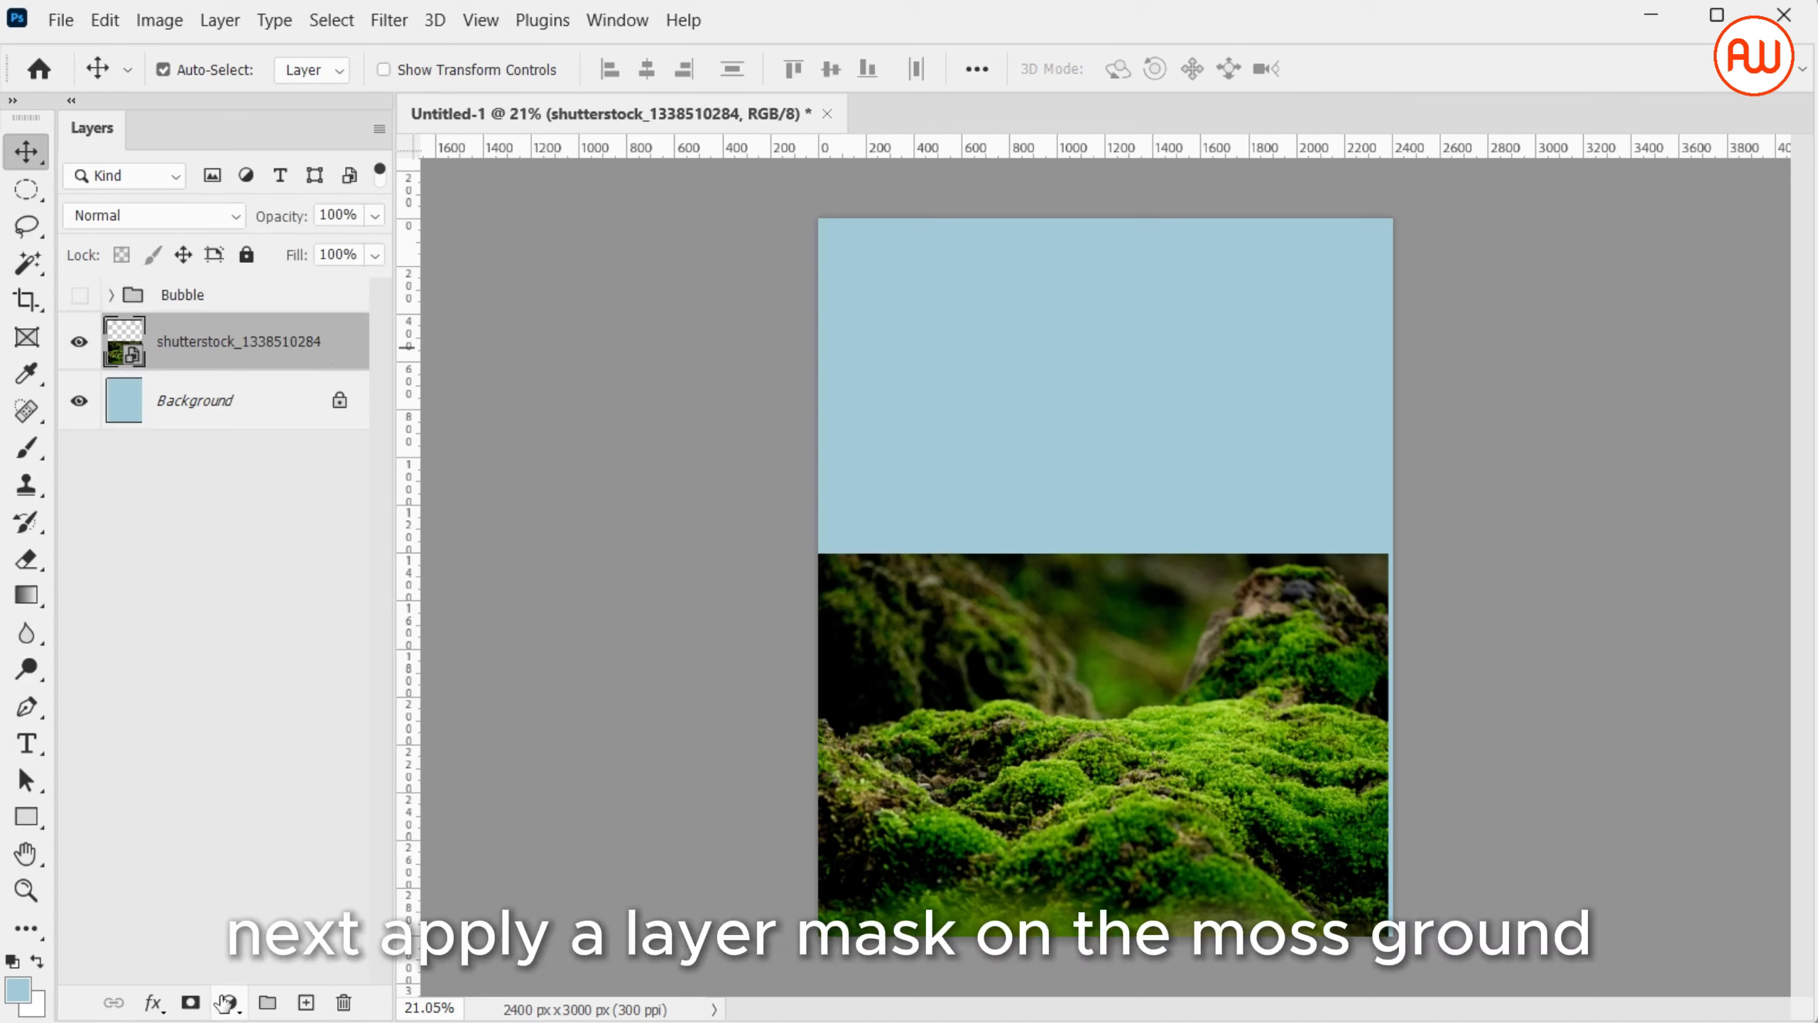
click(190, 1002)
key(d)
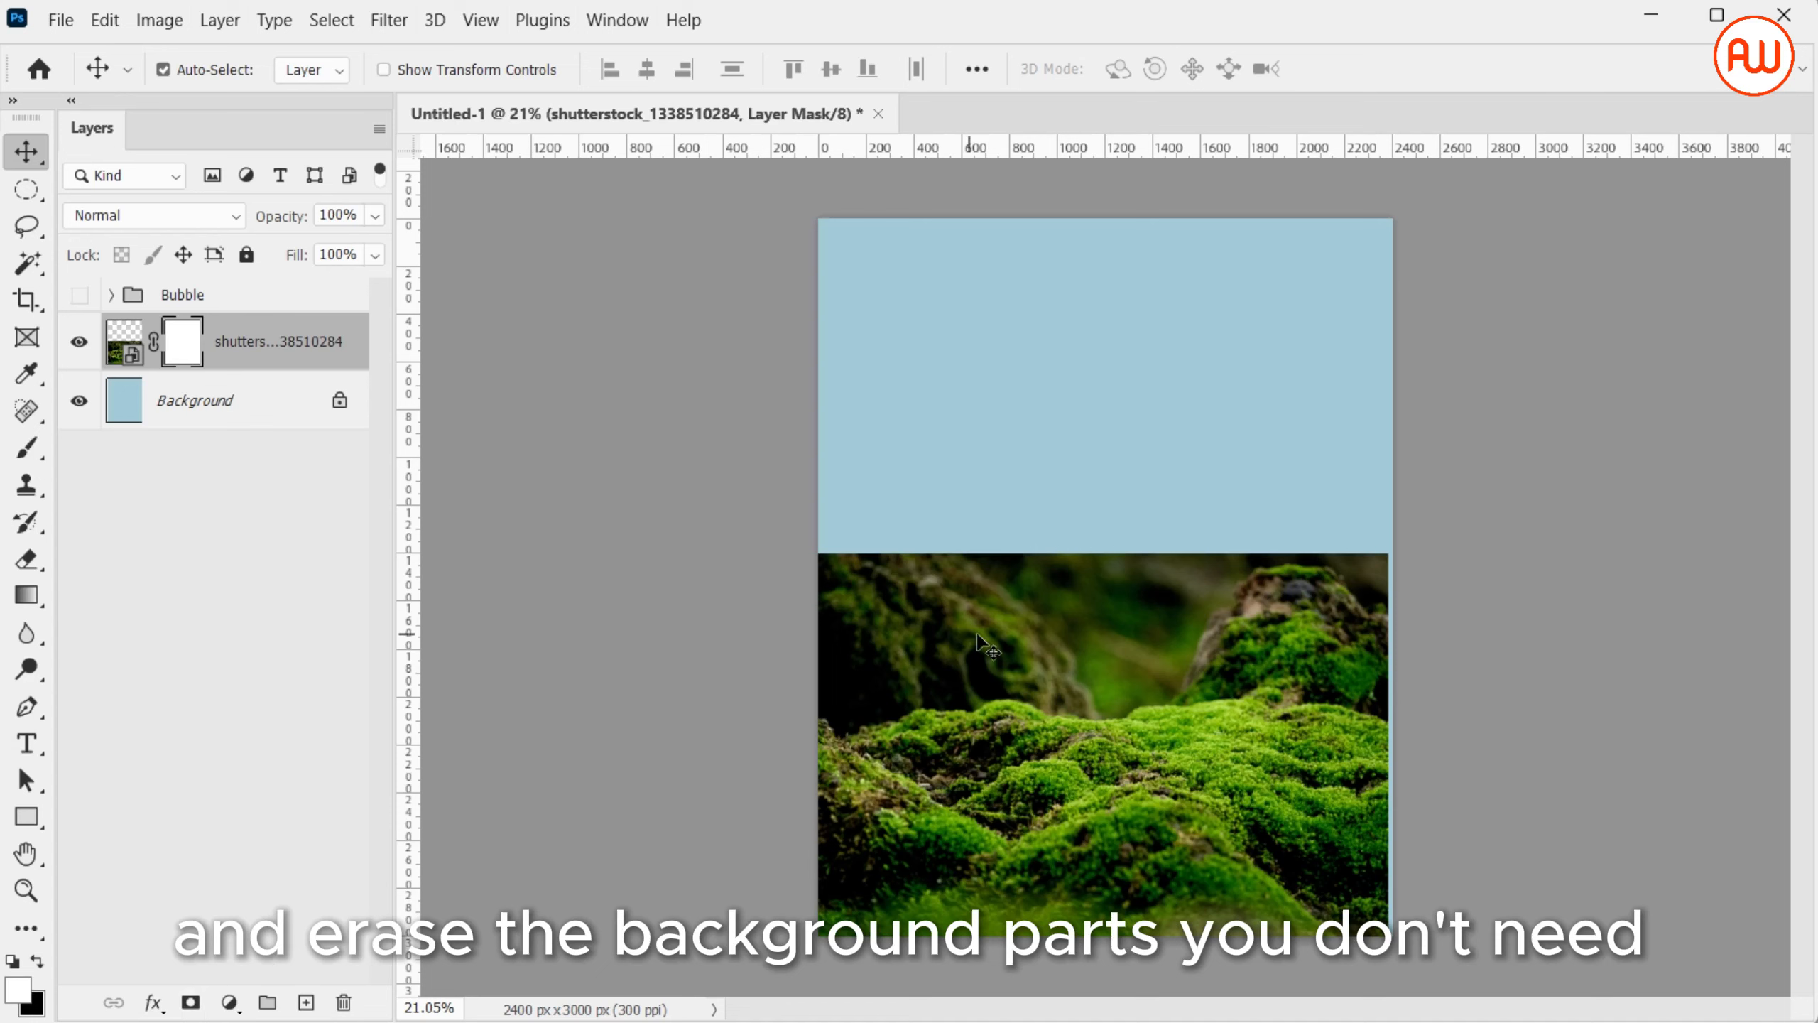
key(b)
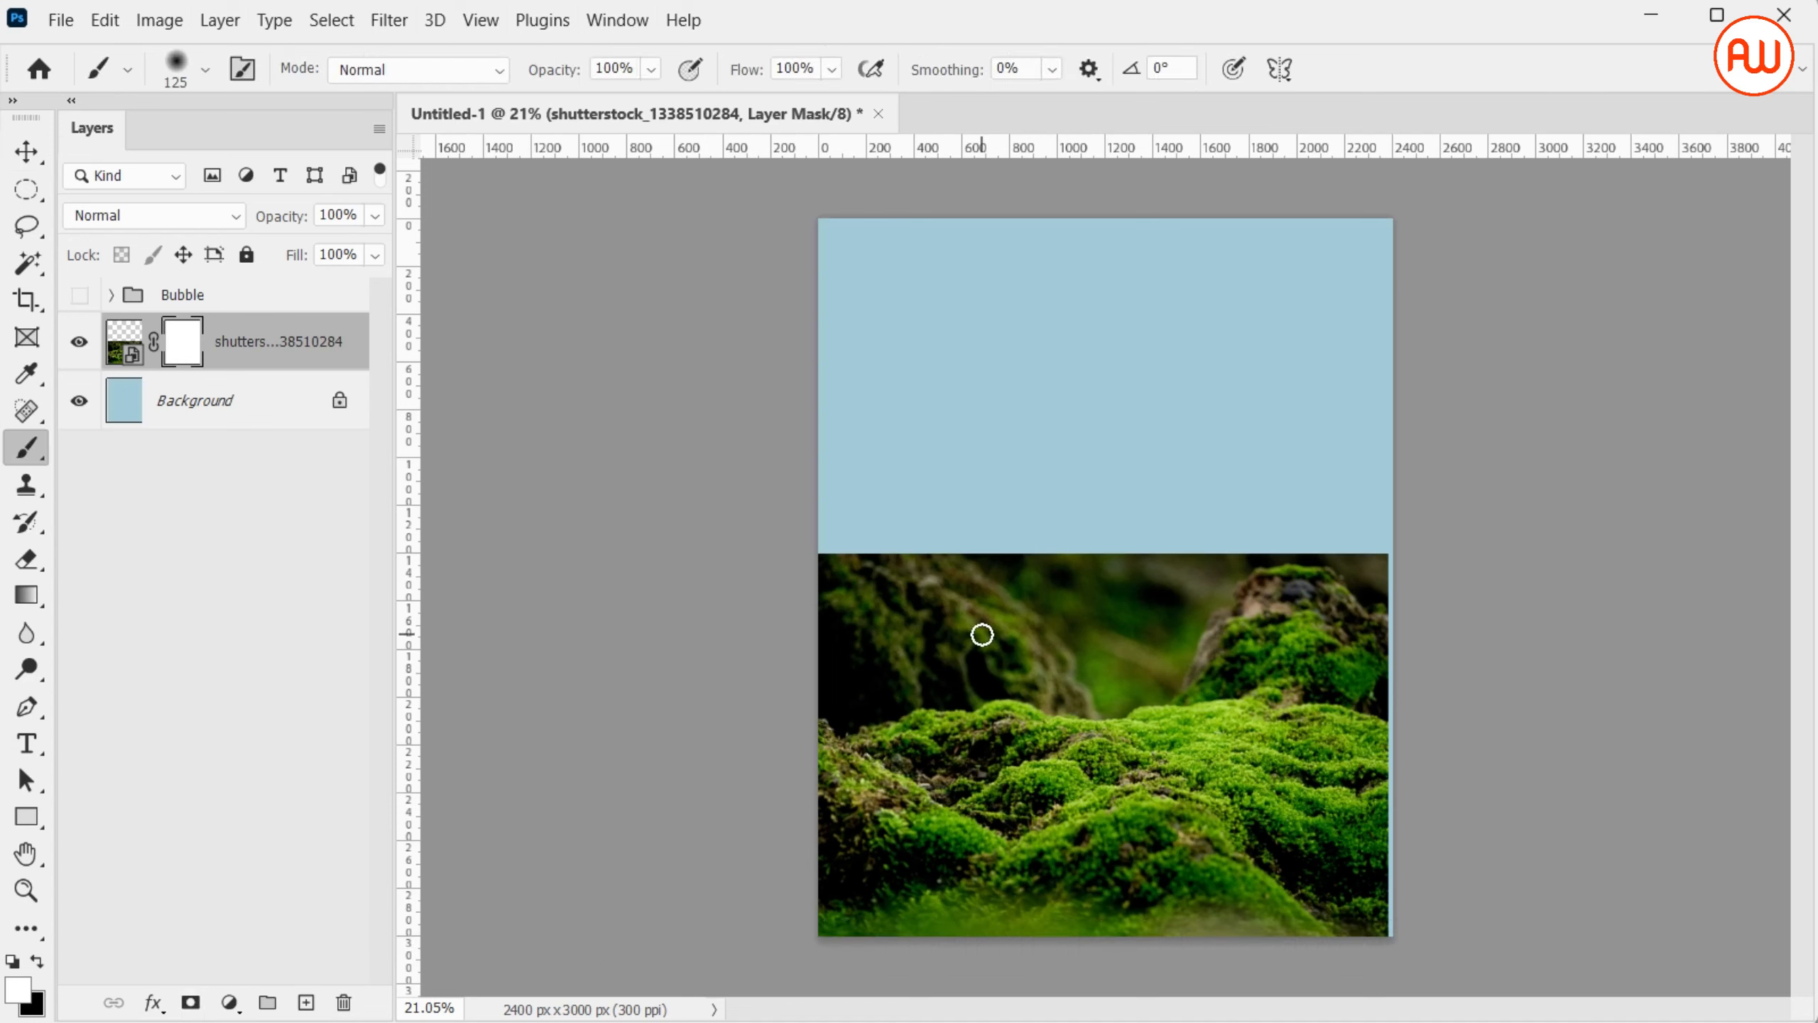
key(bracketright)
key(bracketright)
key(bracketright)
key(bracketright)
key(bracketright)
mouse_move(852, 616)
mouse_down()
mouse_move(873, 650)
mouse_move(1169, 569)
mouse_up()
Set the brush hardness to 100% and mask out the remaining background above the moss ridge
right_click(1180, 573)
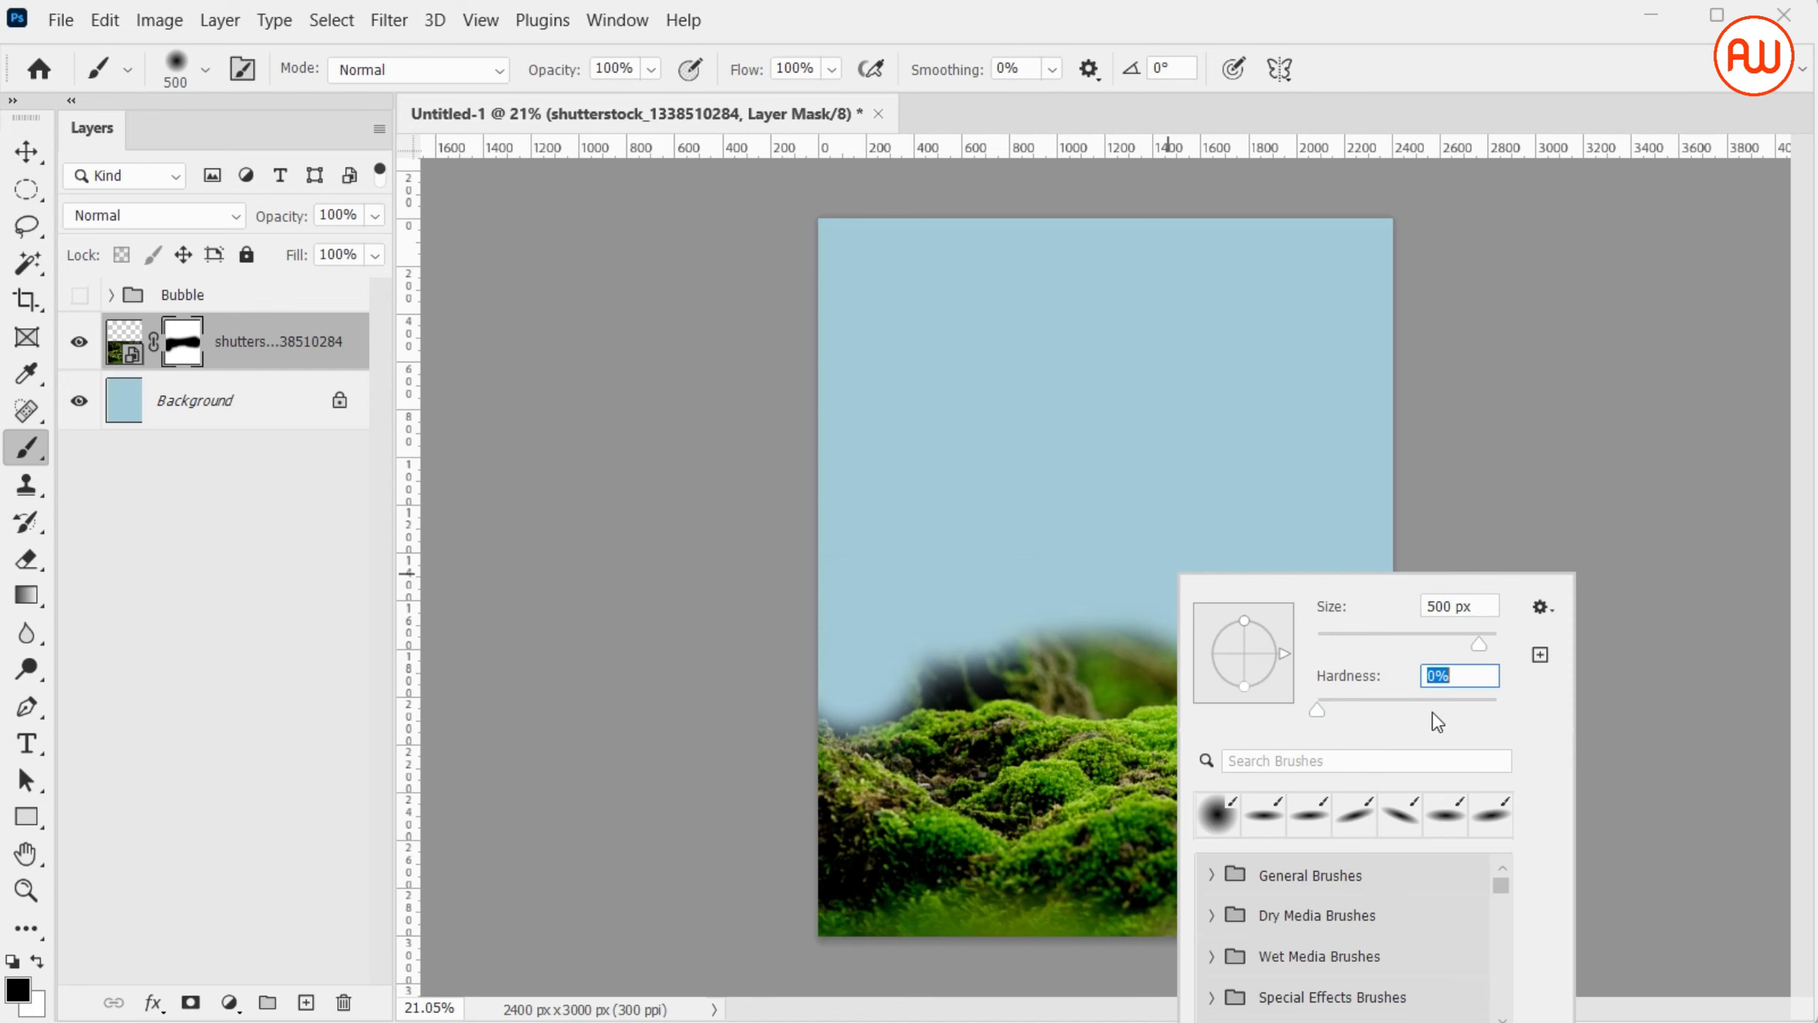
text(100)
key(Return)
drag(860, 658, 1433, 640)
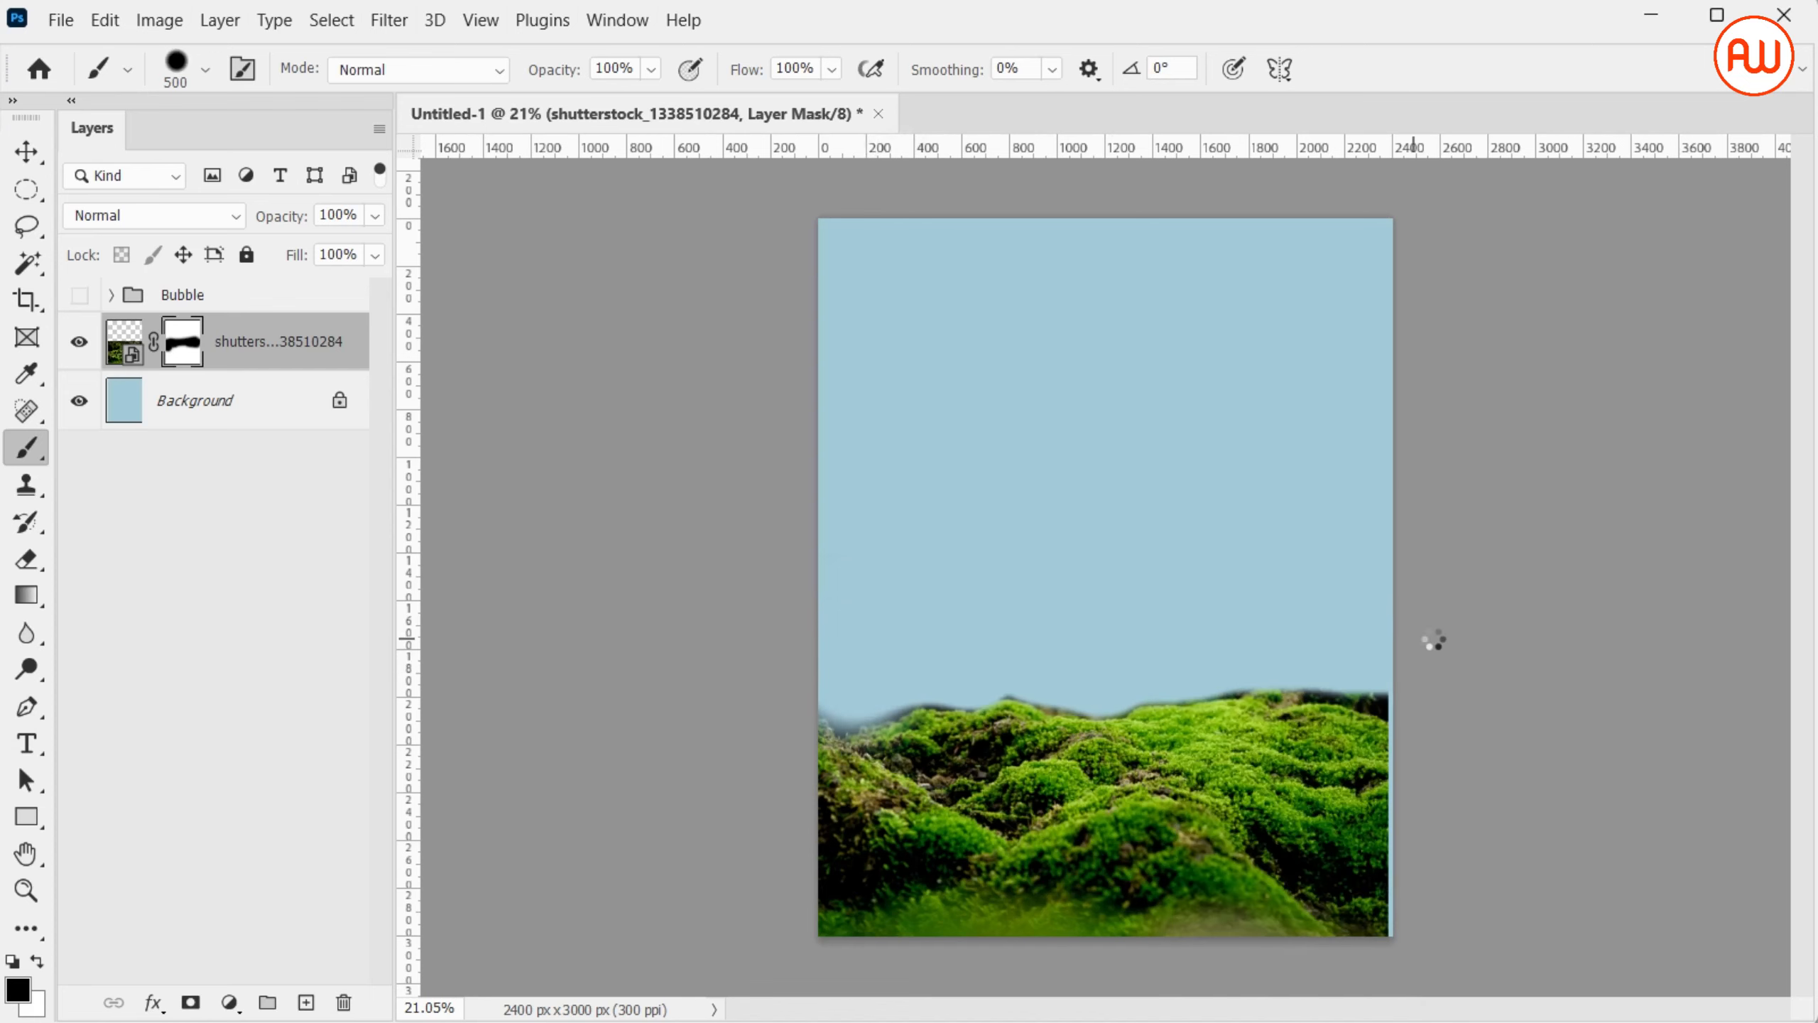
Refine the moss ridge's mask edge with an 80 px brush at 0% hardness, removing the leftover dark fringe
right_click(1019, 487)
text(0)
key(Return)
key(ctrl+plus)
key(ctrl+plus)
key(bracketleft)
key(bracketleft)
key(bracketleft)
key(bracketleft)
key(bracketleft)
key(bracketleft)
key(bracketleft)
key(bracketleft)
key(bracketleft)
key(bracketleft)
key(bracketleft)
key(bracketleft)
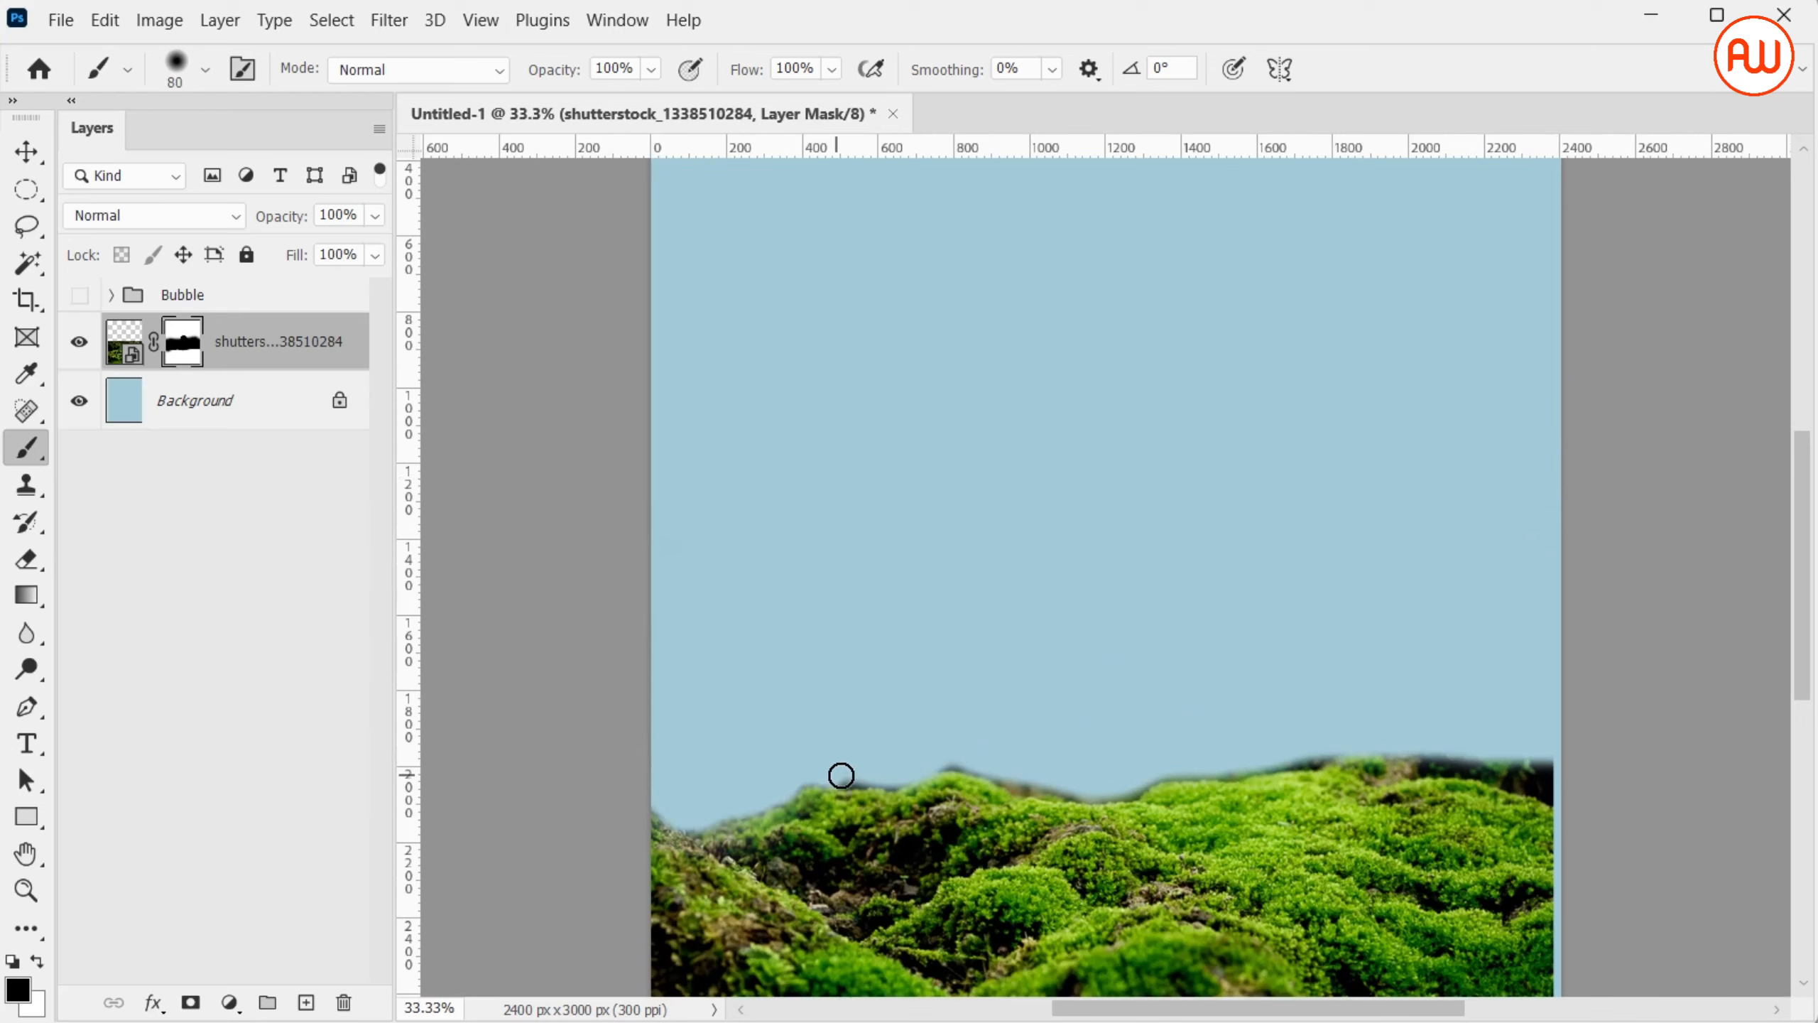
mouse_move(841, 775)
mouse_down()
mouse_move(998, 764)
mouse_move(983, 769)
mouse_move(1016, 789)
mouse_move(1111, 791)
mouse_move(1145, 775)
mouse_move(1049, 788)
mouse_move(1412, 754)
mouse_move(1301, 761)
mouse_move(1321, 779)
mouse_move(1423, 764)
mouse_move(1549, 793)
mouse_move(1458, 804)
mouse_up()
Transform the moss layer so that it covers the thin gap along the canvas's right edge
key(ctrl+minus)
key(ctrl+t)
key(Return)
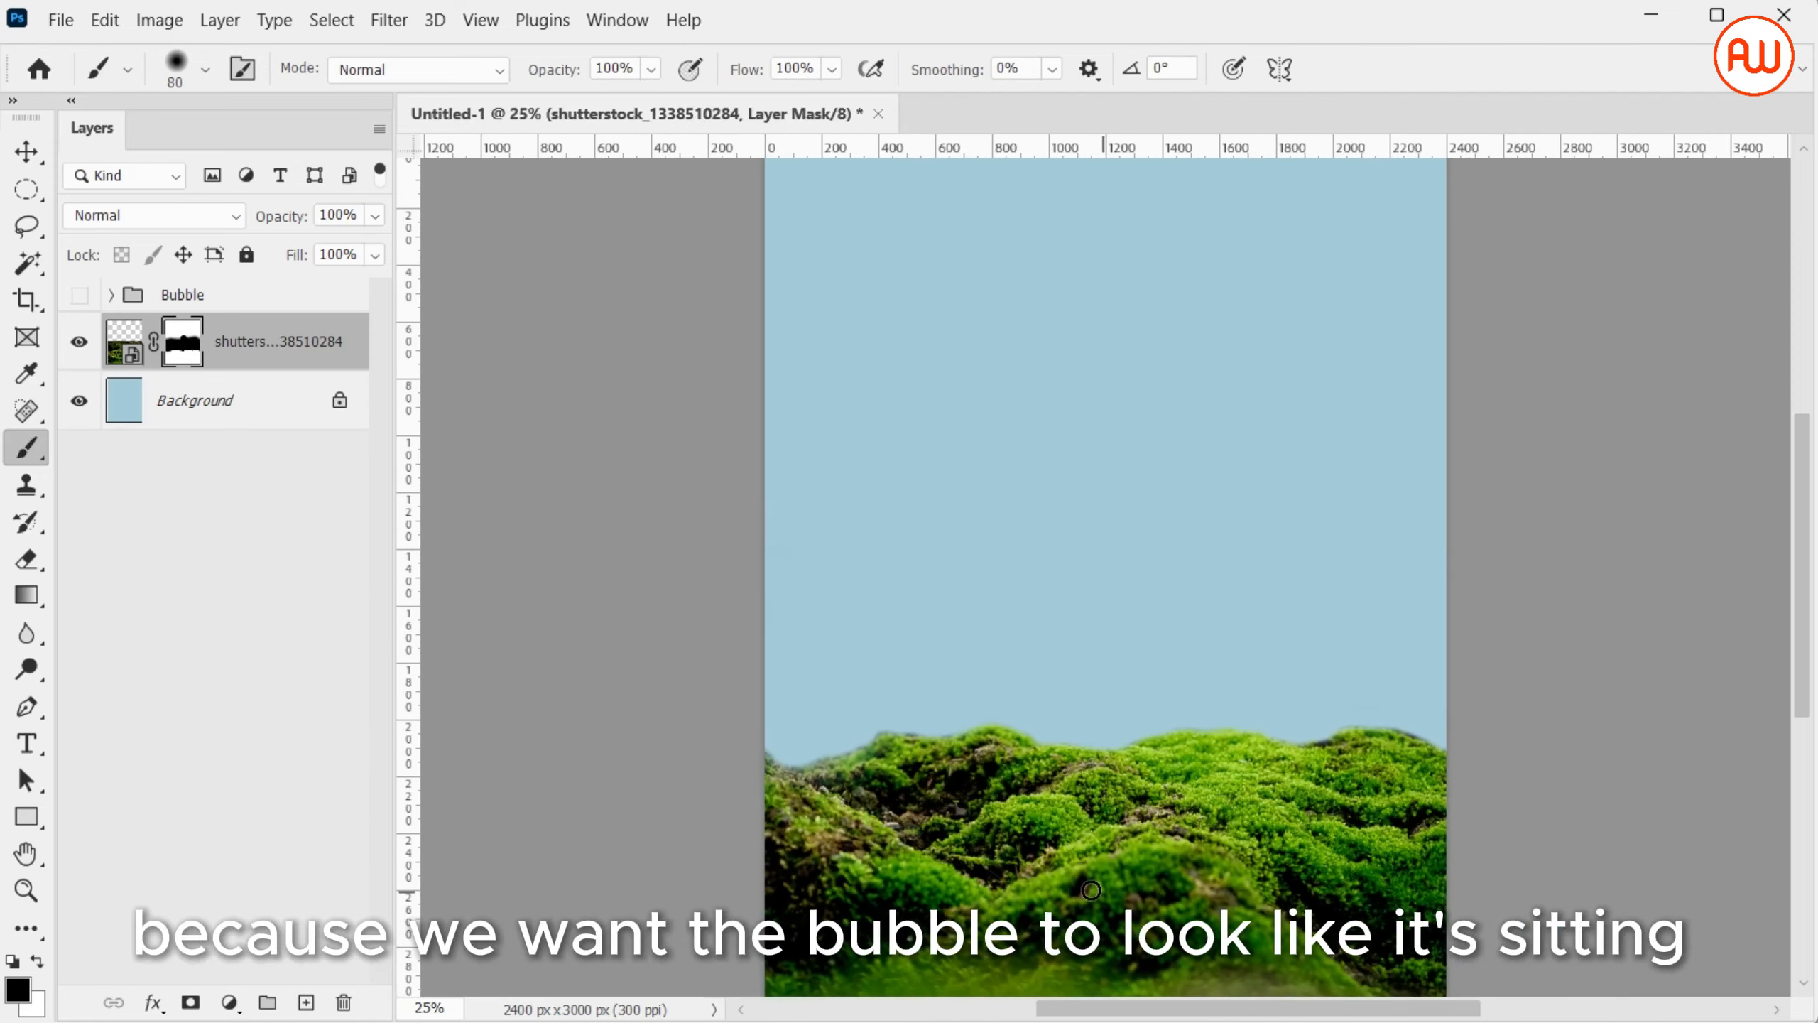
Duplicate the moss layer, move the copy above the Bubble group, and show the group again
right_click(312, 360)
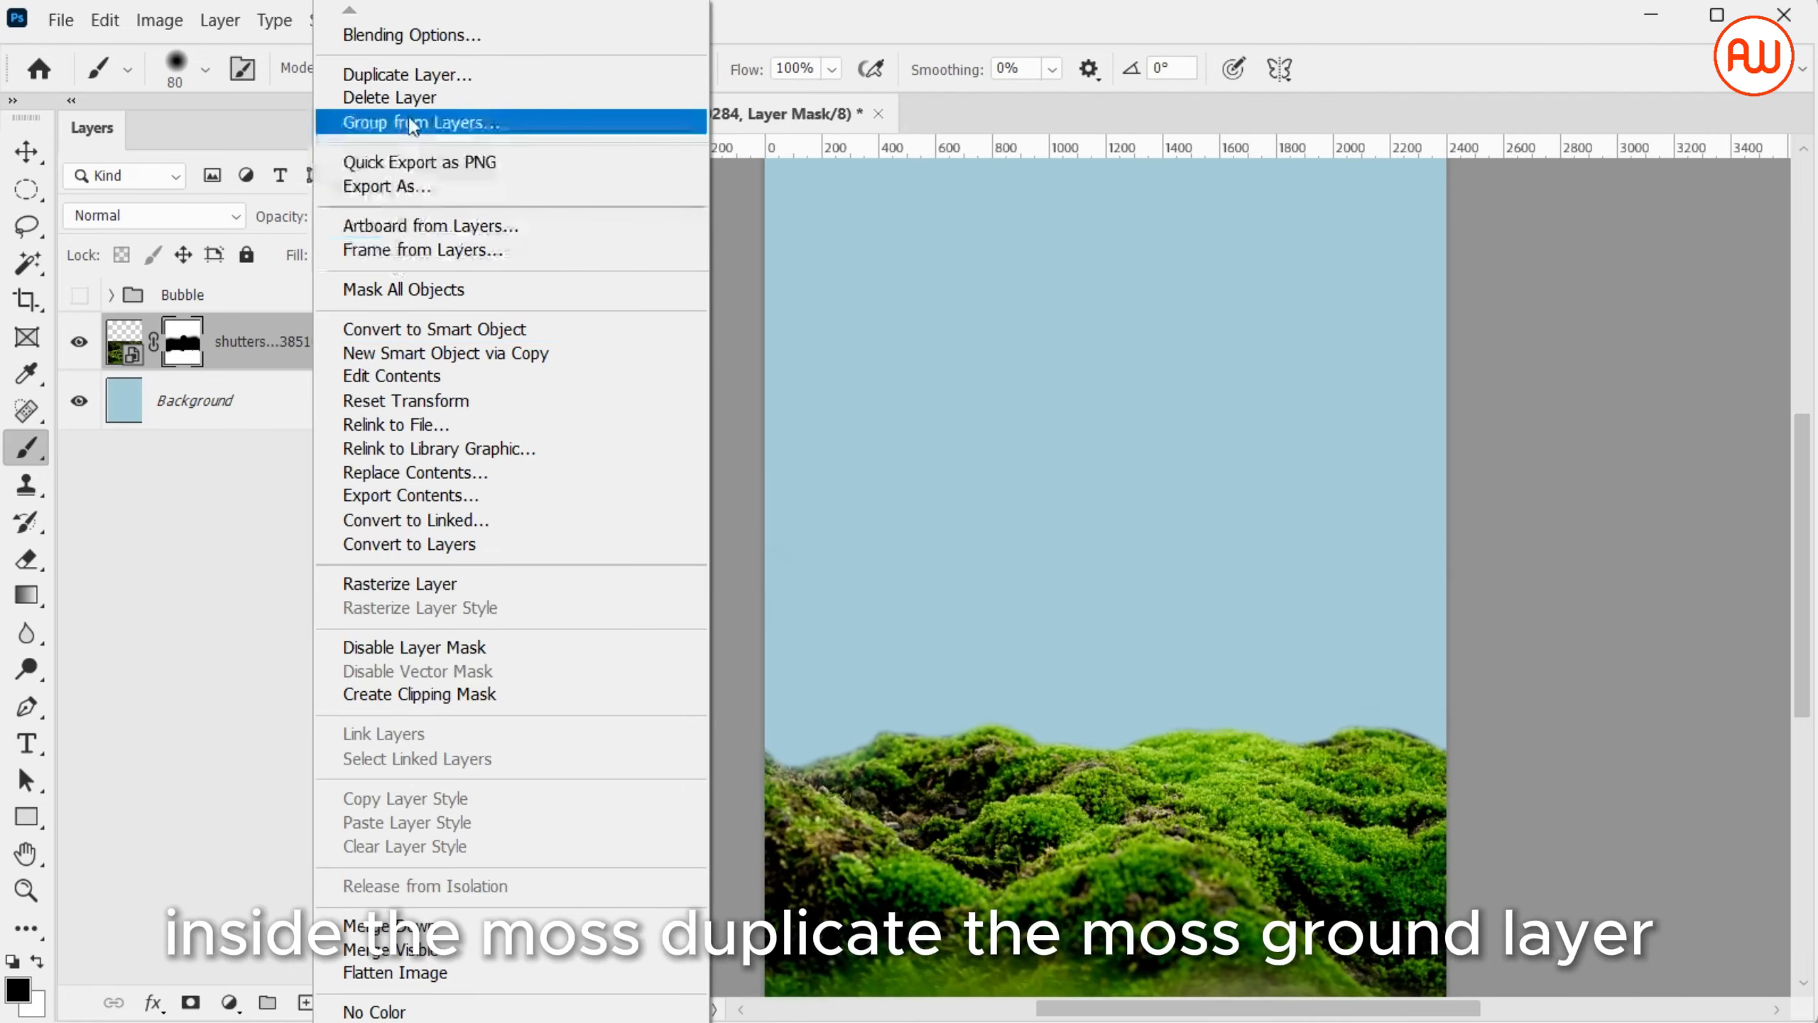
click(416, 81)
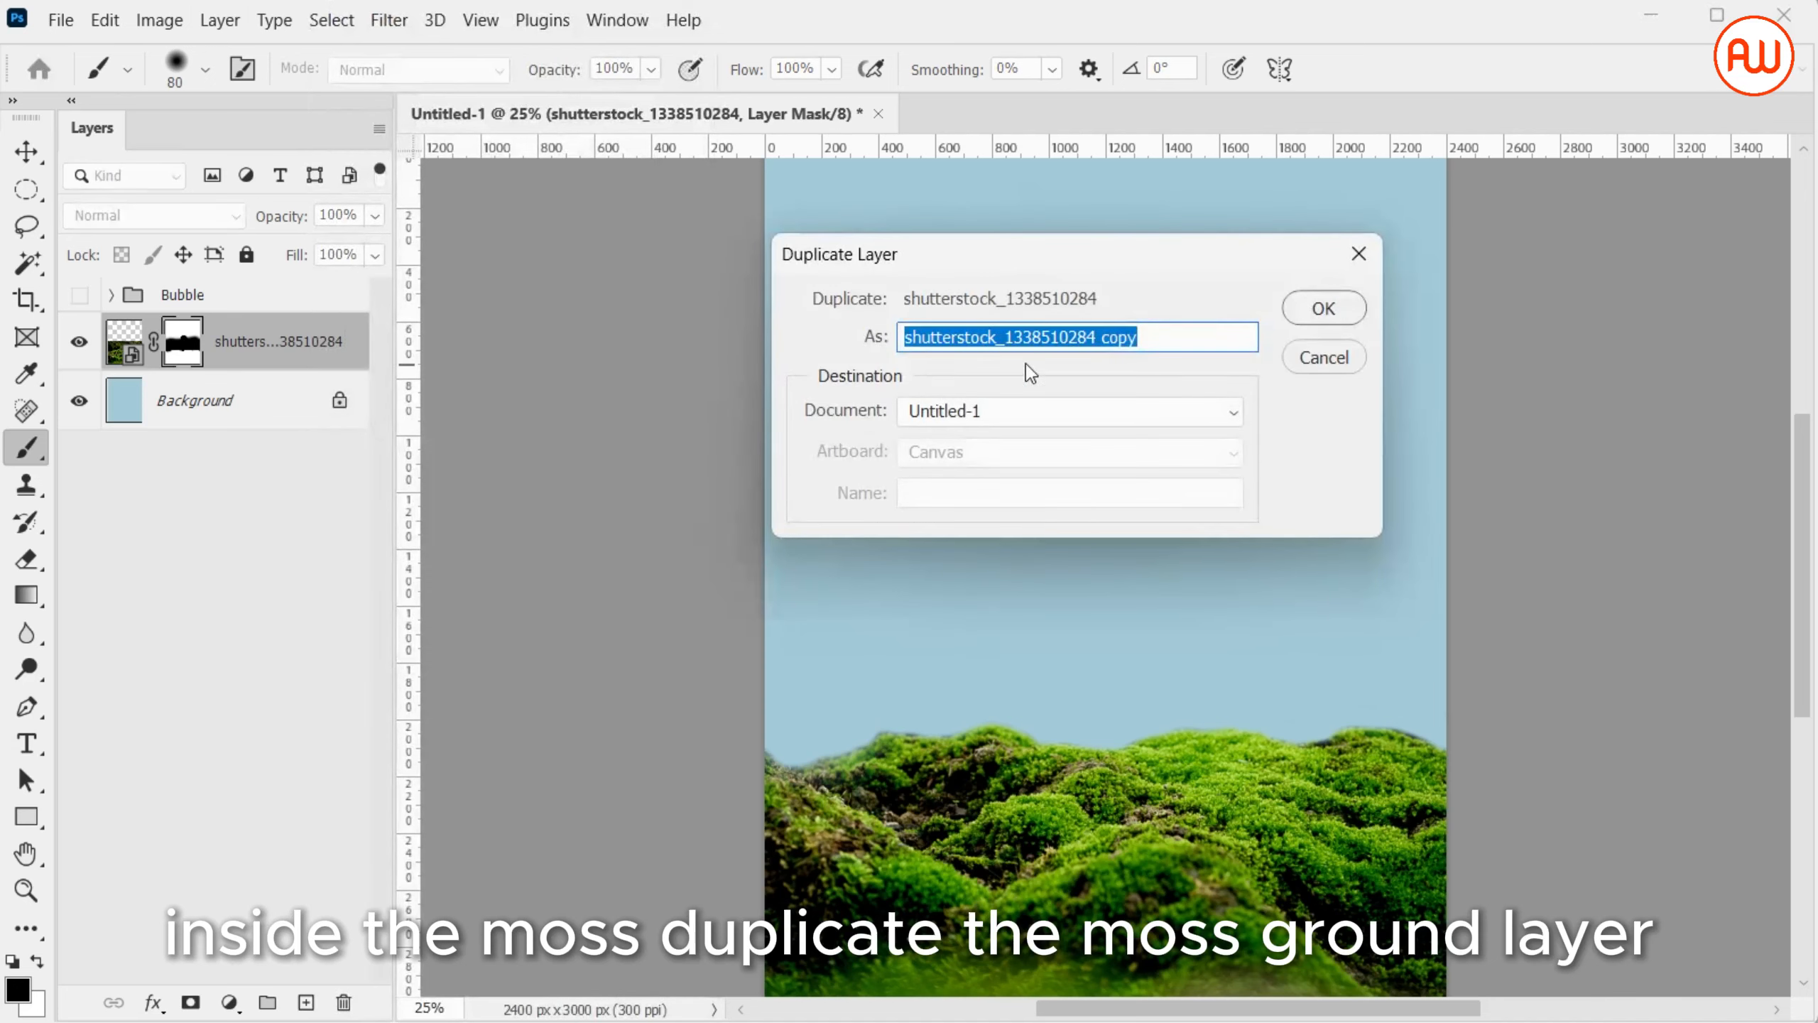
click(1300, 307)
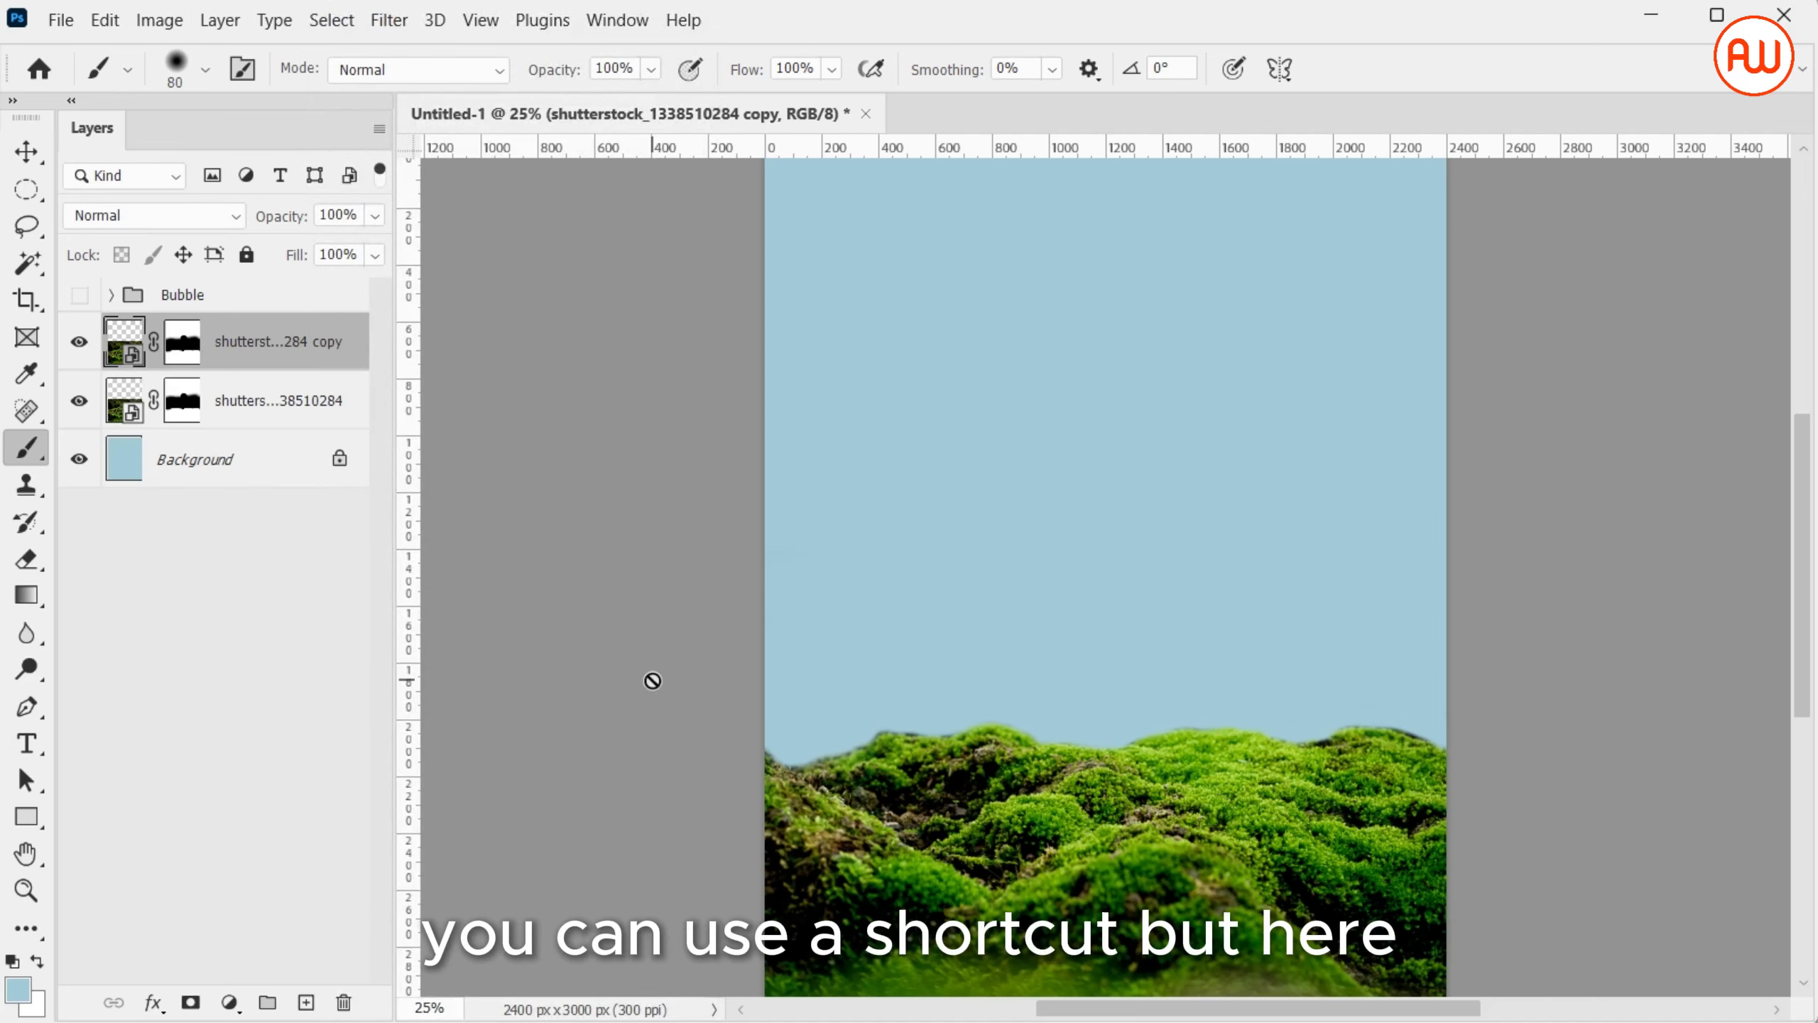
drag(247, 358, 230, 286)
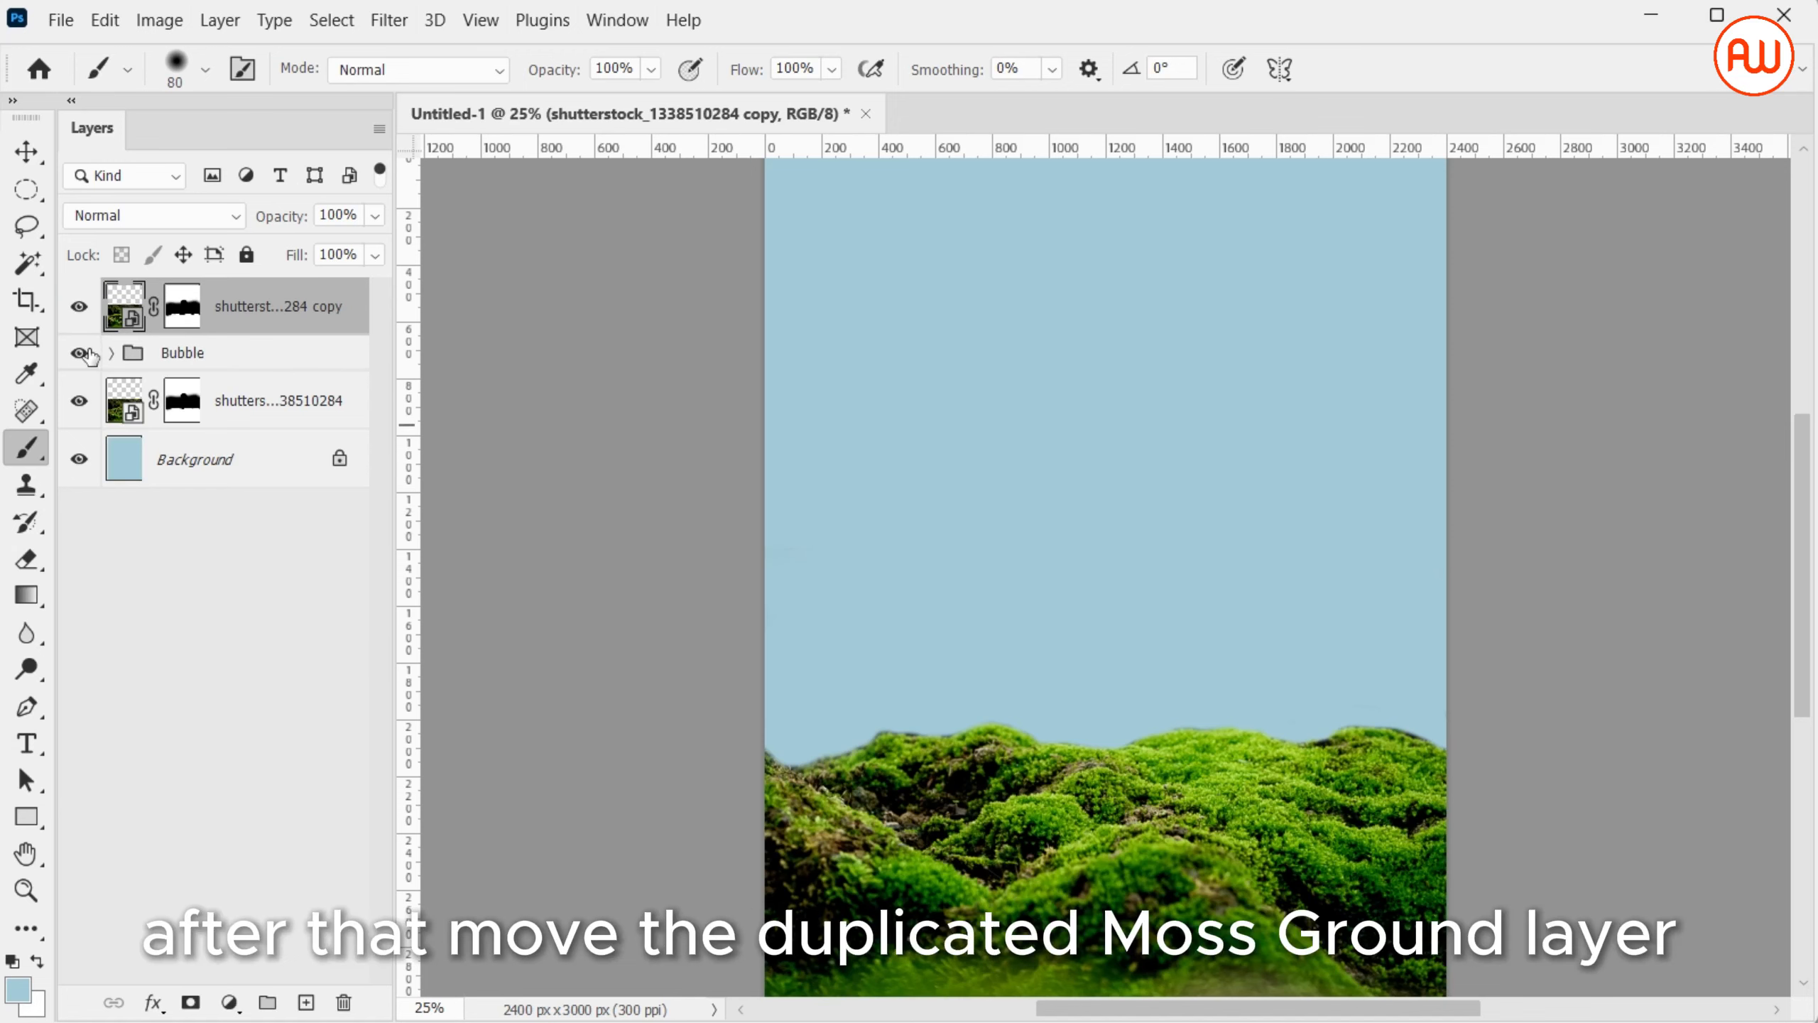
click(80, 354)
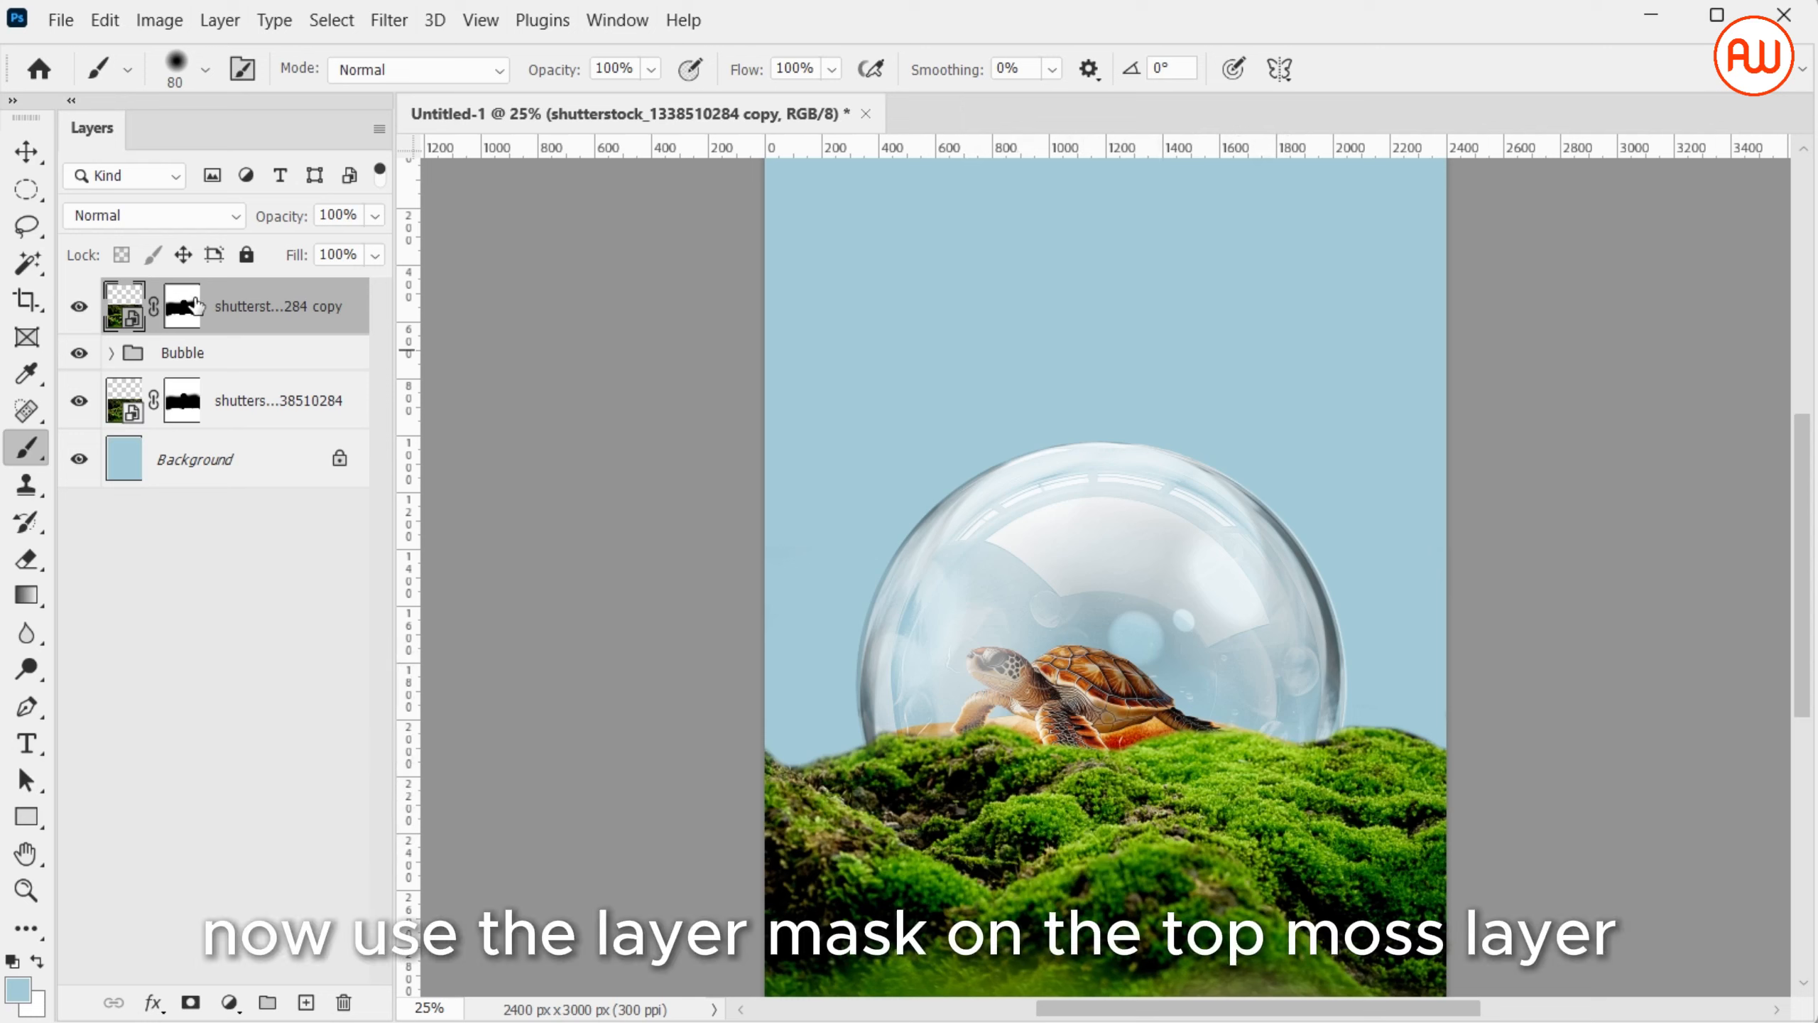
Paint black on the top moss copy's mask with a soft 500 px brush to uncover the turtle and sand
click(184, 307)
key(bracketright)
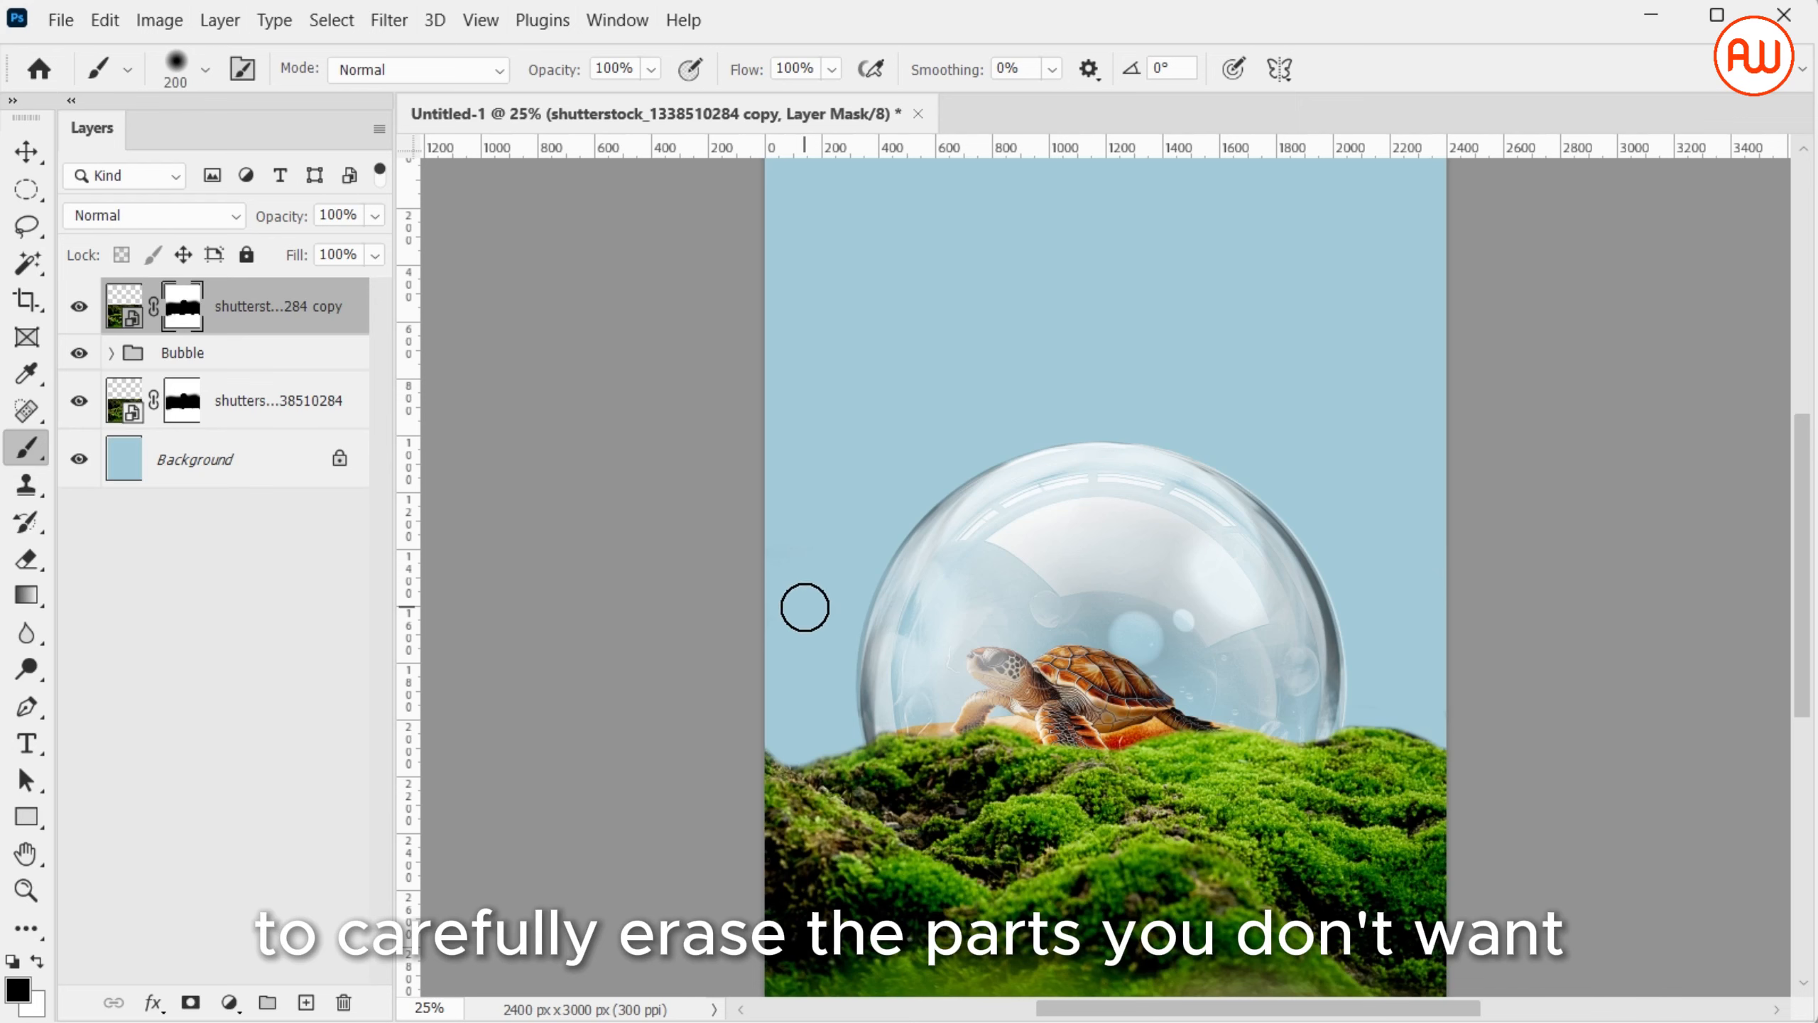
key(bracketright)
key(bracketright)
key(bracketright)
key(bracketright)
key(bracketright)
mouse_move(823, 637)
mouse_down()
mouse_move(889, 694)
mouse_move(970, 725)
mouse_move(985, 744)
mouse_move(934, 713)
mouse_move(994, 778)
mouse_move(1174, 732)
mouse_move(1262, 758)
mouse_move(1277, 797)
mouse_move(1160, 757)
mouse_up()
Refine the top moss mask with a 200 px brush around the bubble's lower rim, keeping the front mound over its base
key(bracketleft)
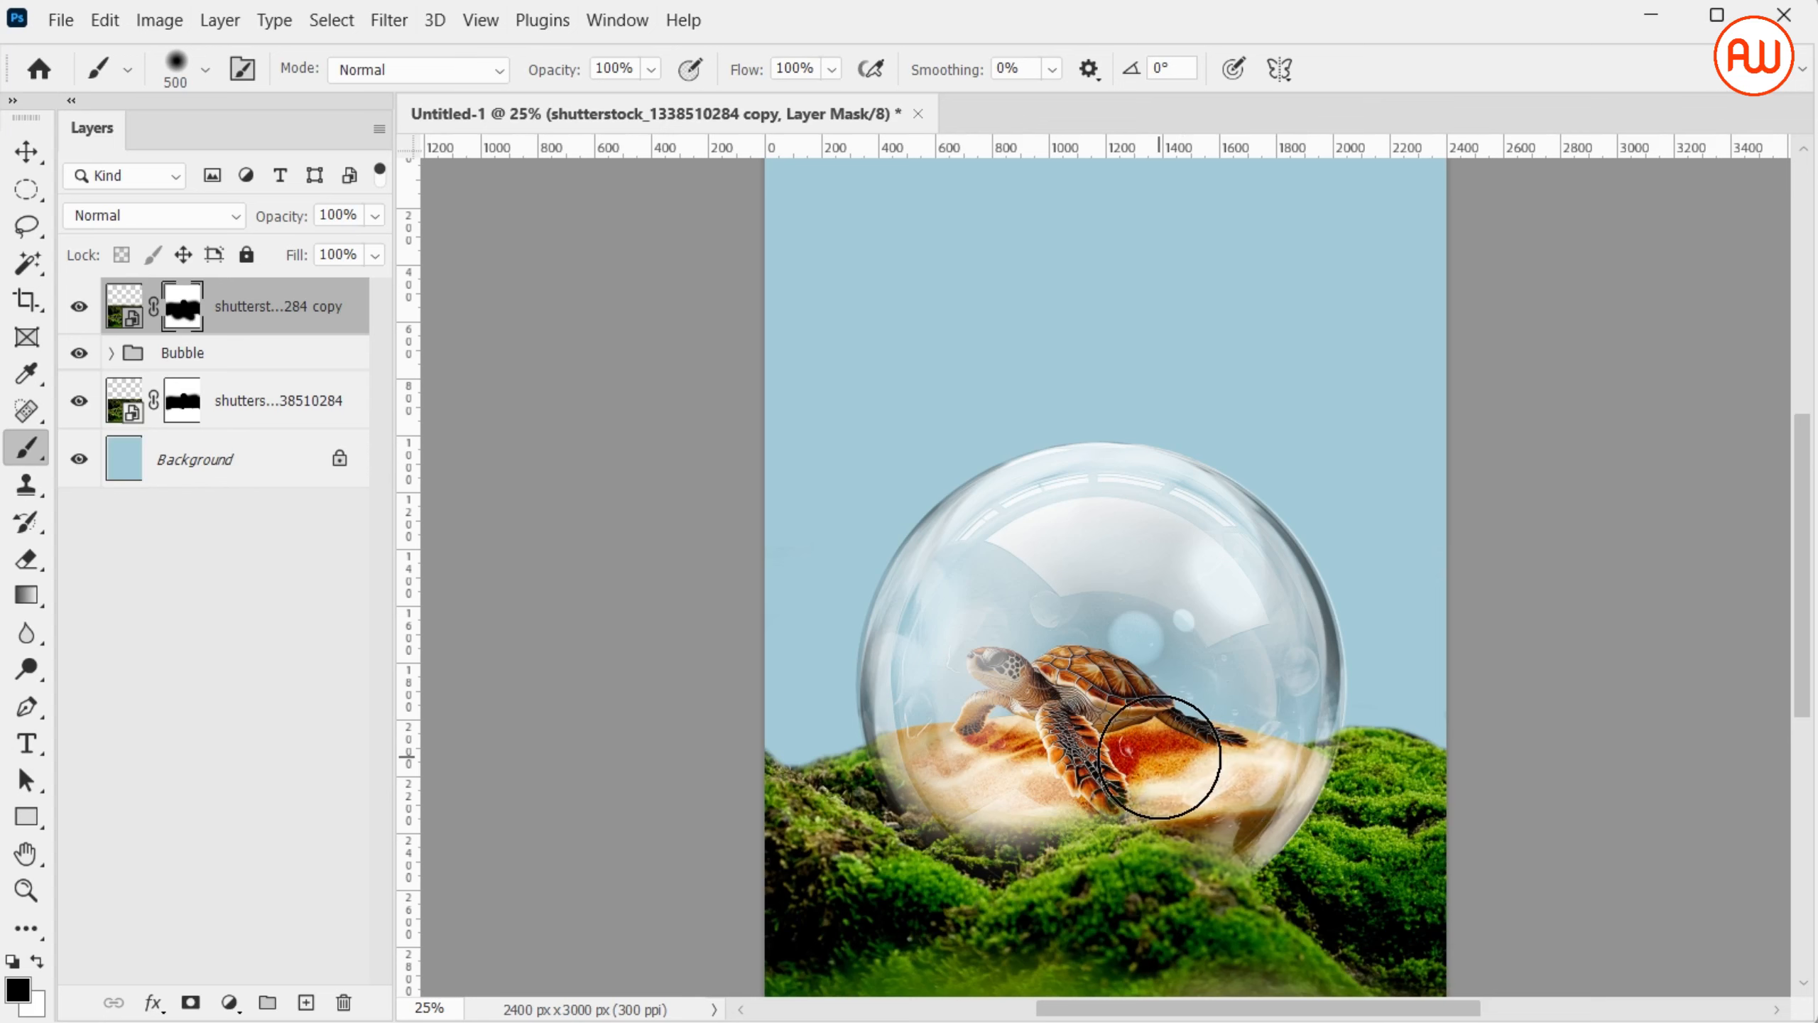
key(bracketleft)
key(bracketleft)
key(bracketleft)
key(bracketleft)
mouse_move(1051, 775)
mouse_down()
mouse_move(921, 782)
mouse_move(981, 858)
mouse_move(931, 821)
mouse_move(1058, 844)
mouse_move(1133, 820)
mouse_move(1040, 845)
mouse_move(1179, 827)
mouse_move(1332, 904)
mouse_up()
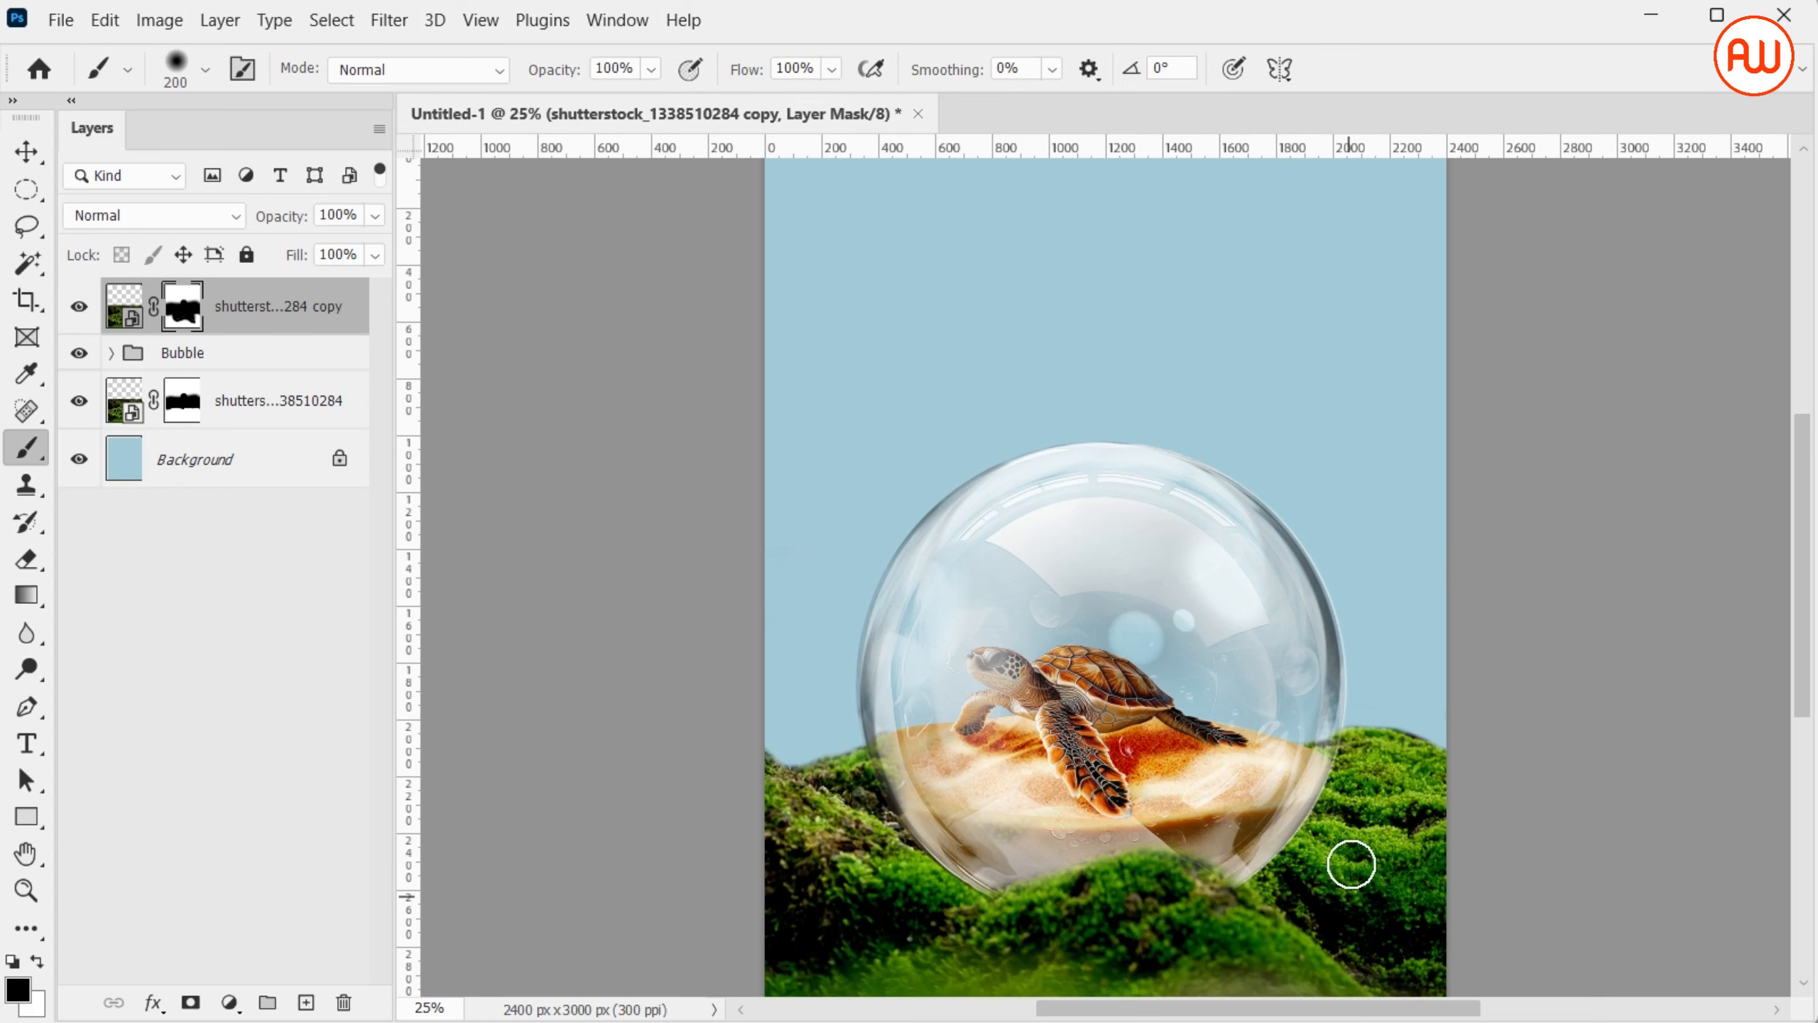
key(ctrl+minus)
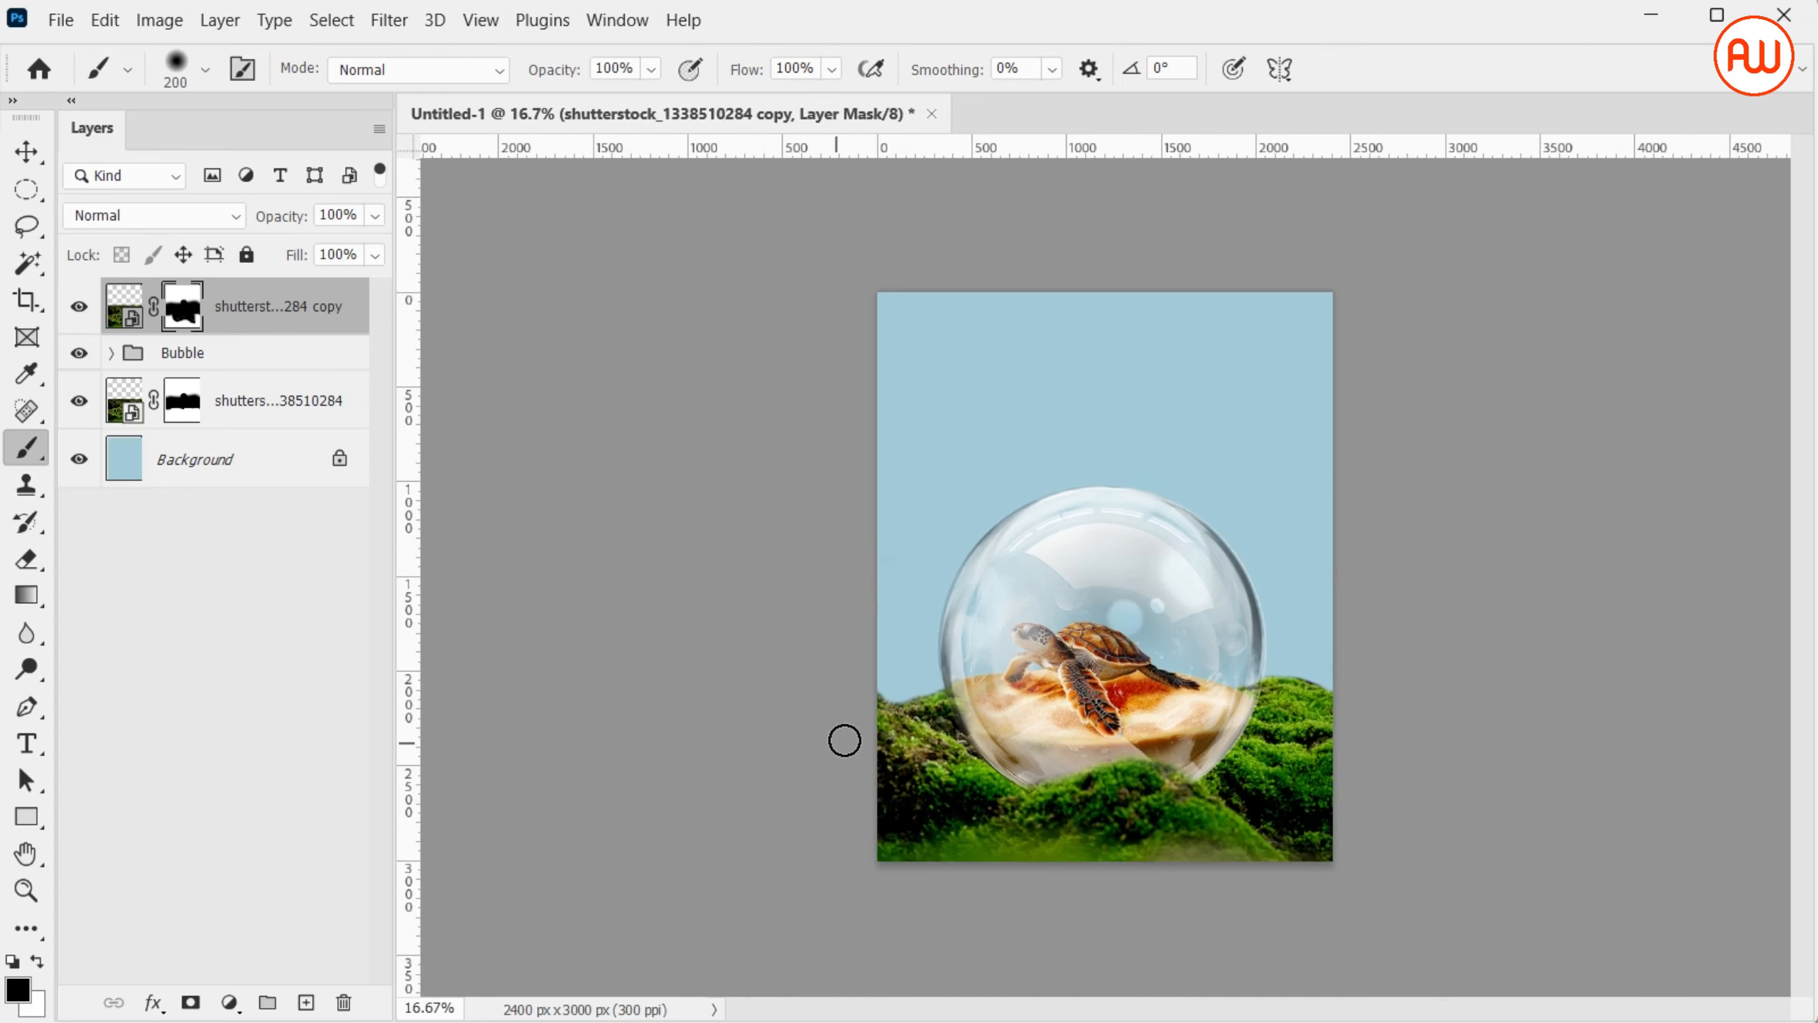
Move the Bubble group slightly left and up to a Y position of about 1827.50 px
key(v)
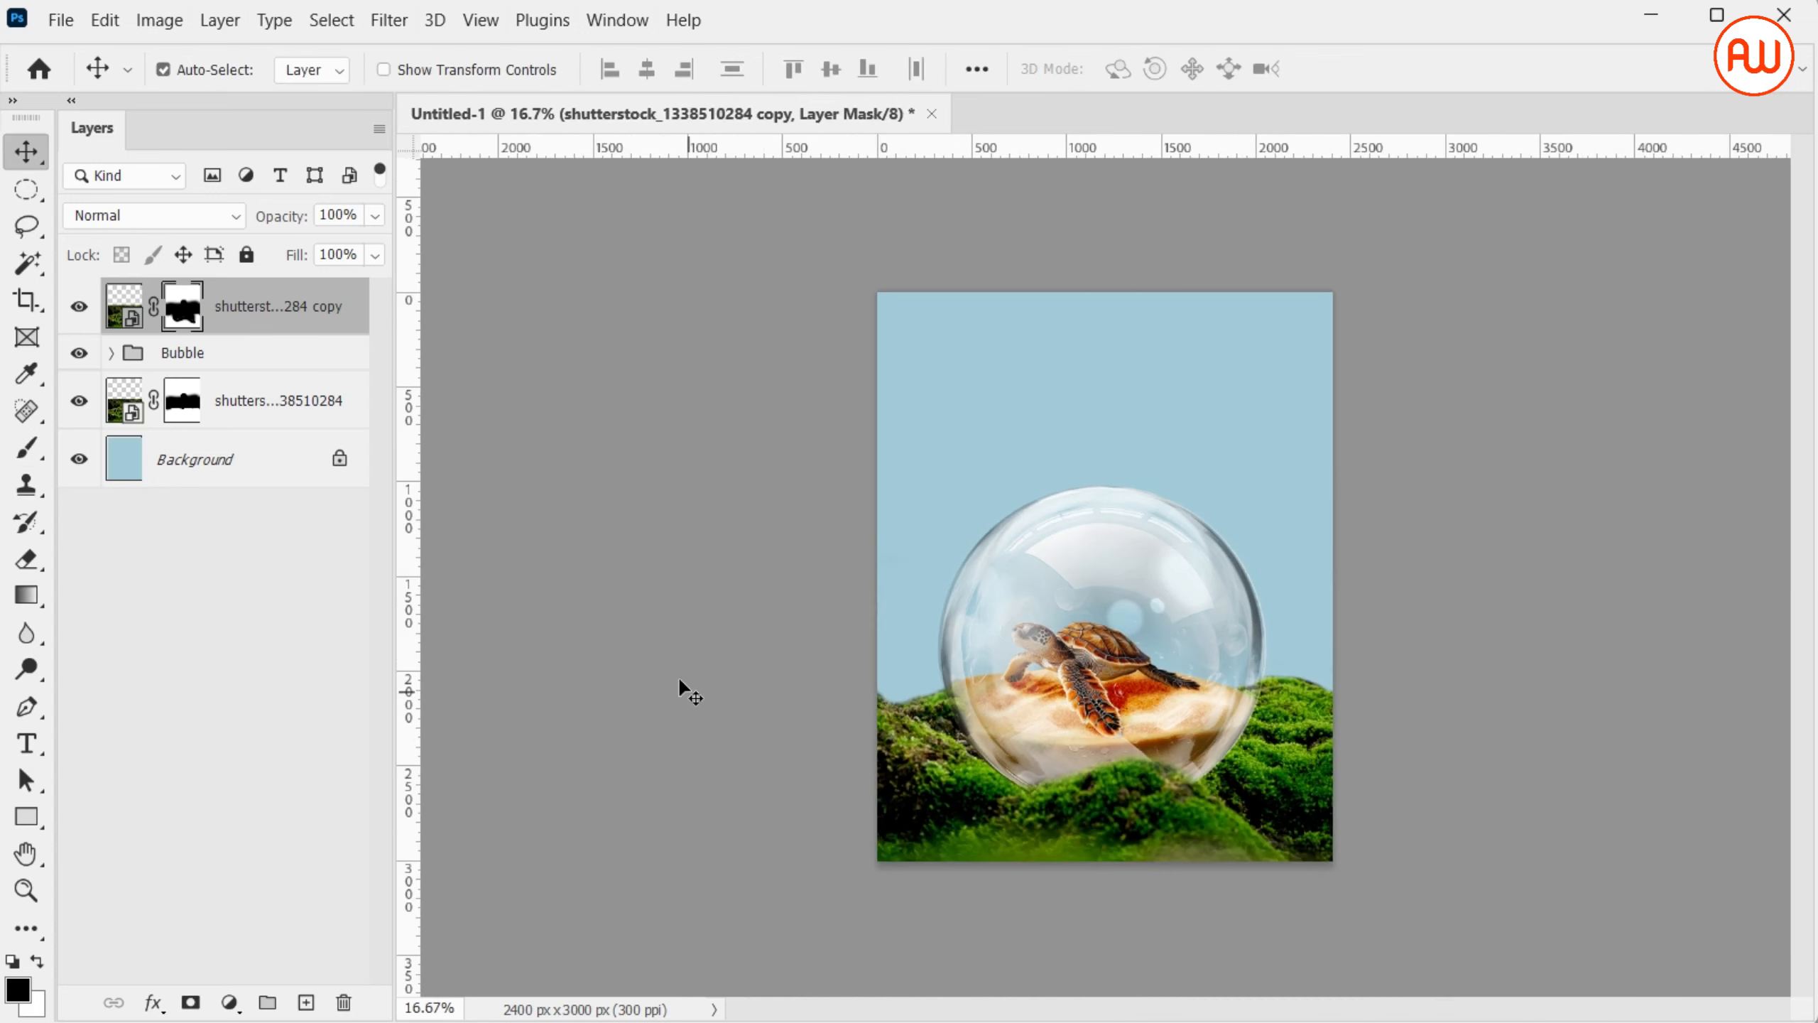
click(319, 367)
key(ctrl+t)
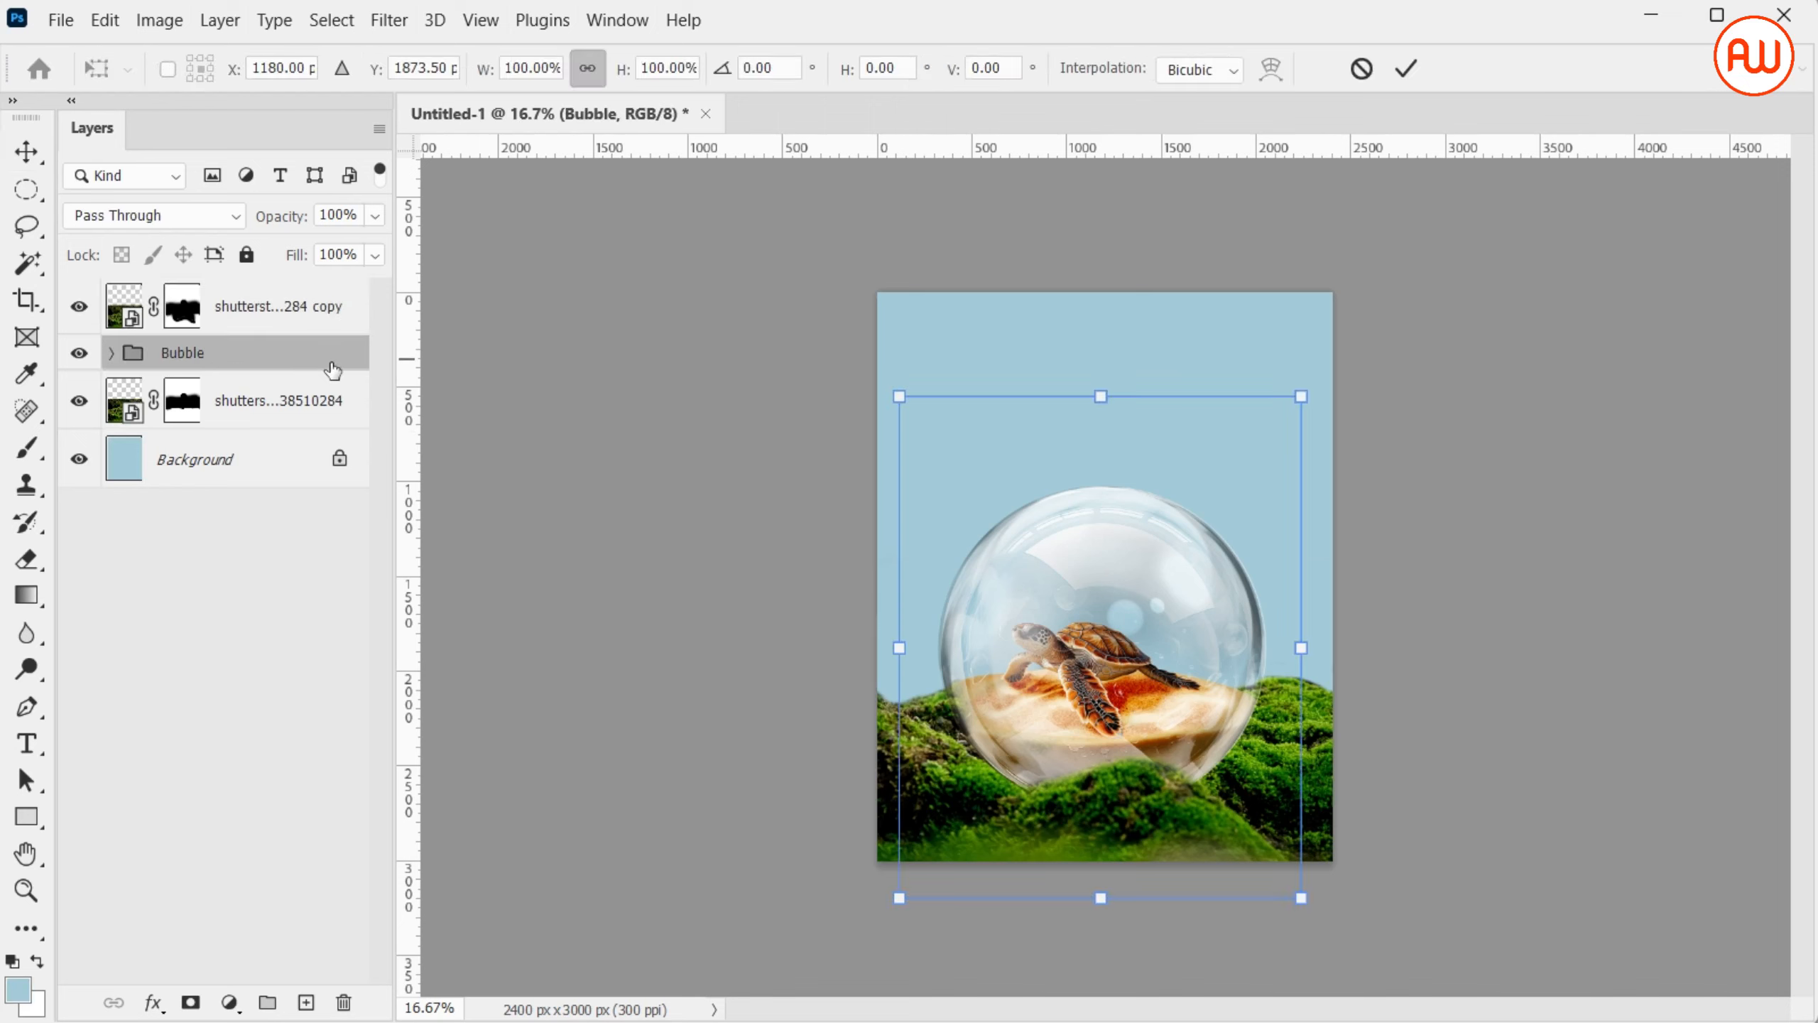
drag(1114, 673, 1106, 666)
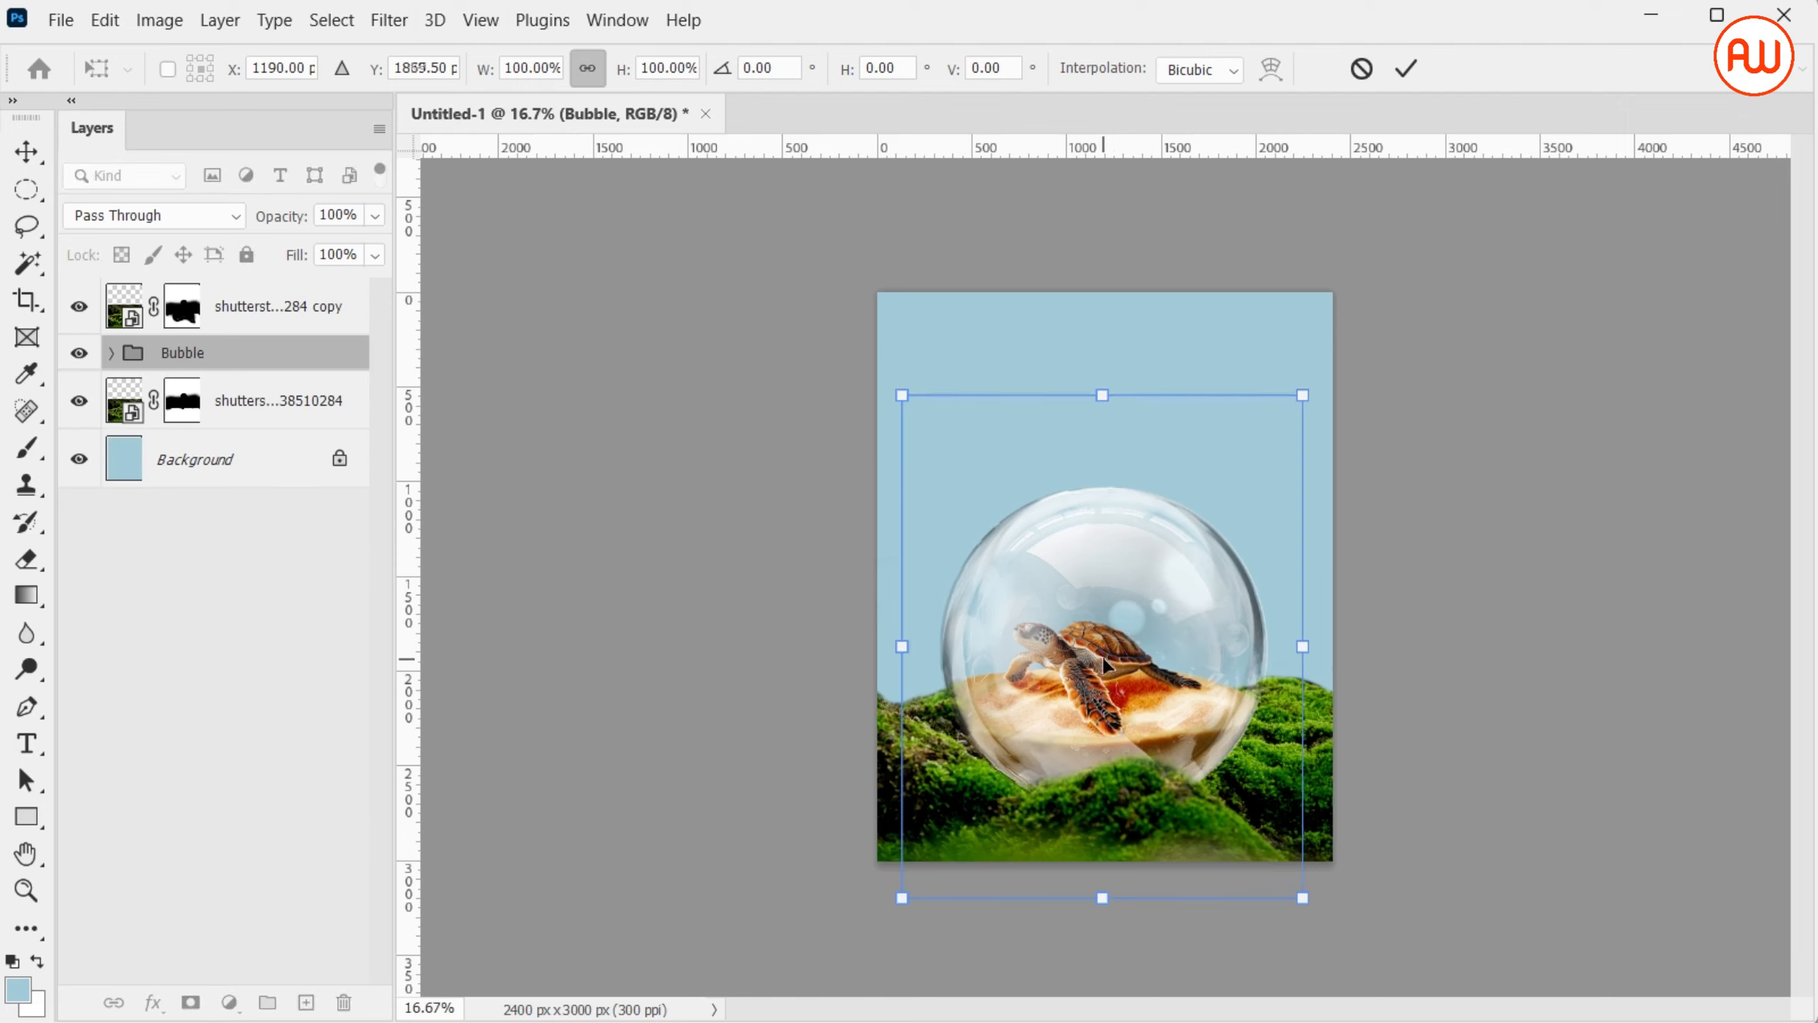
key(Up)
key(Up)
key(Up)
key(Up)
key(Up)
key(Up)
key(Up)
key(Left)
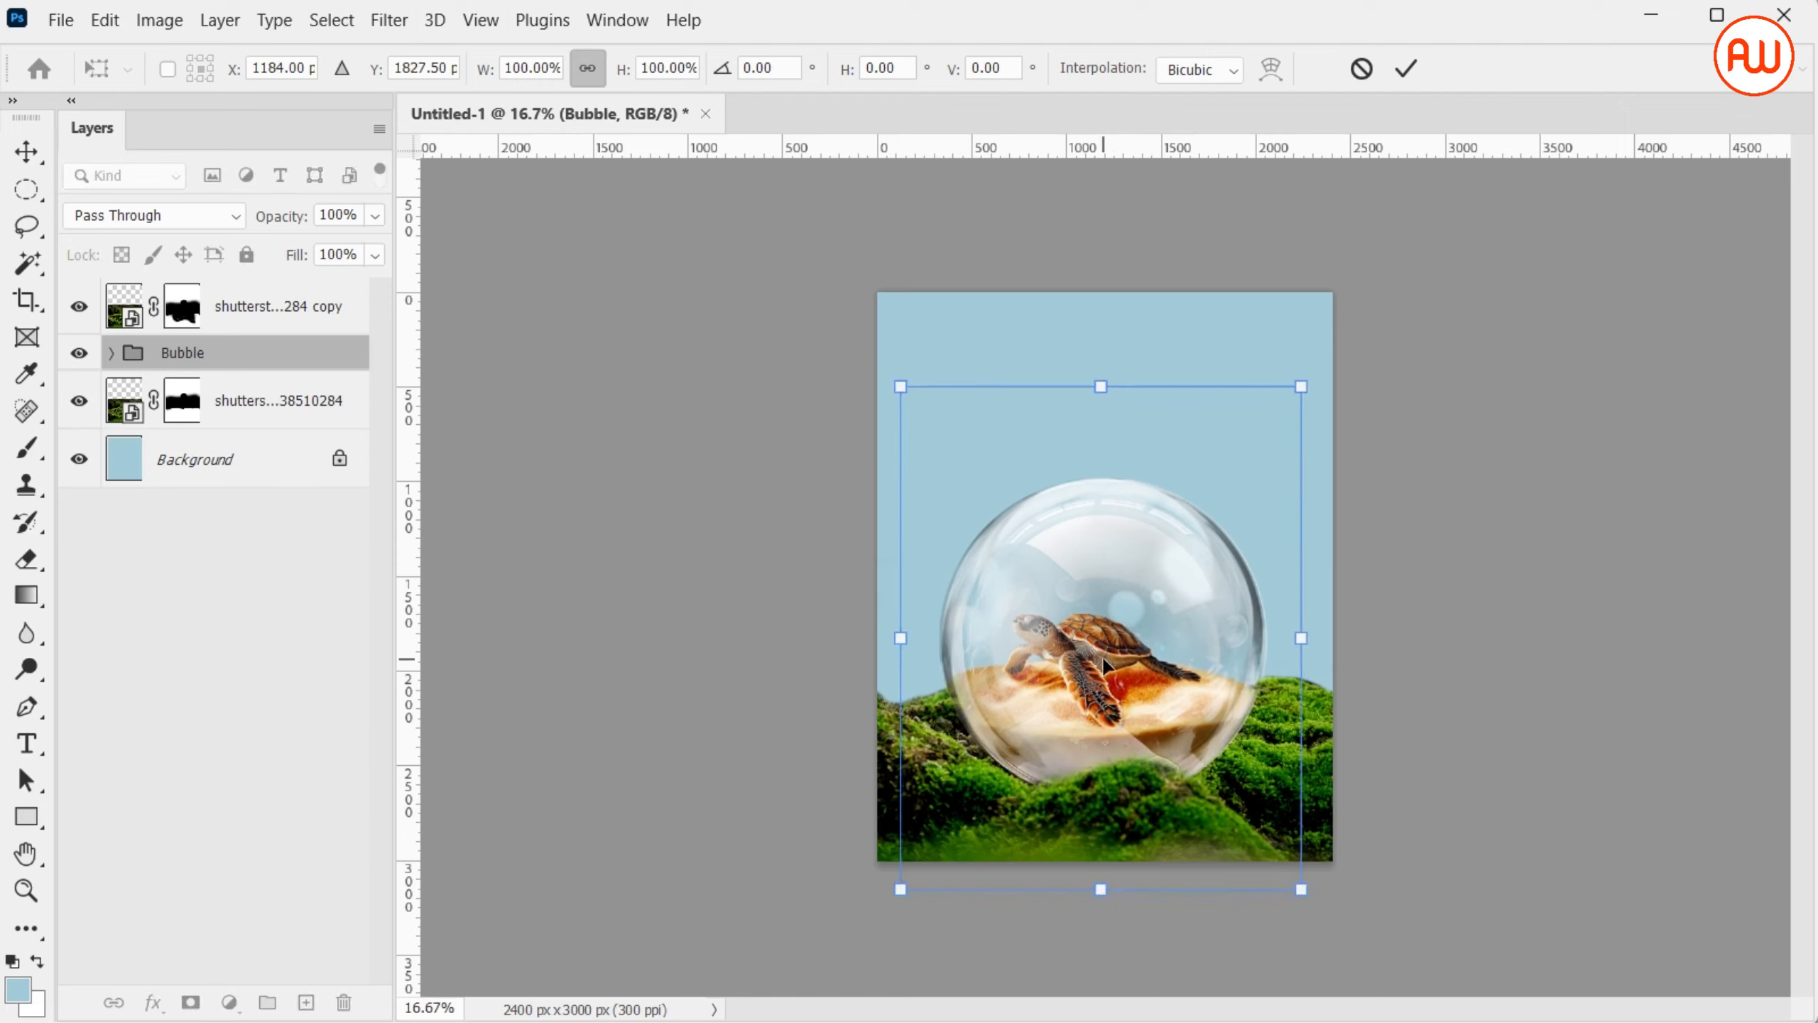
key(Left)
key(Left)
key(Left)
key(Left)
key(Return)
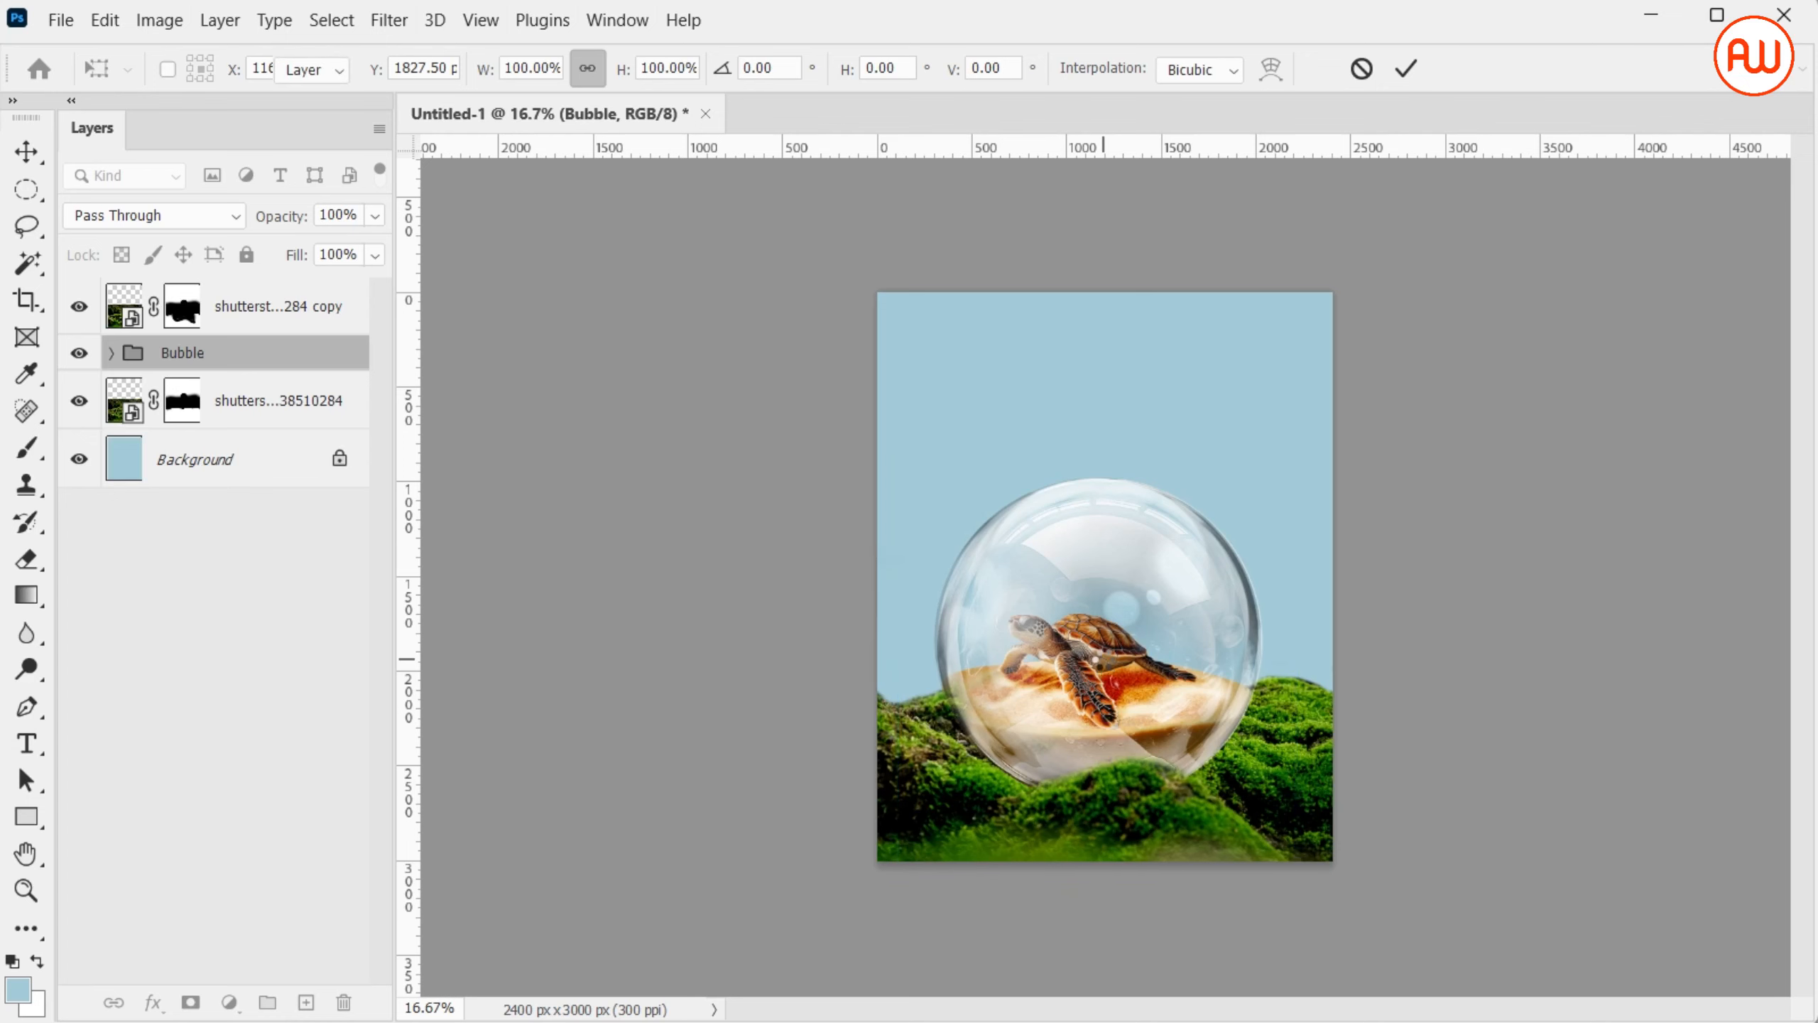
Add a new layer above the top moss copy and set the brush's foreground color to near-black
scroll(1103, 662, up, 2)
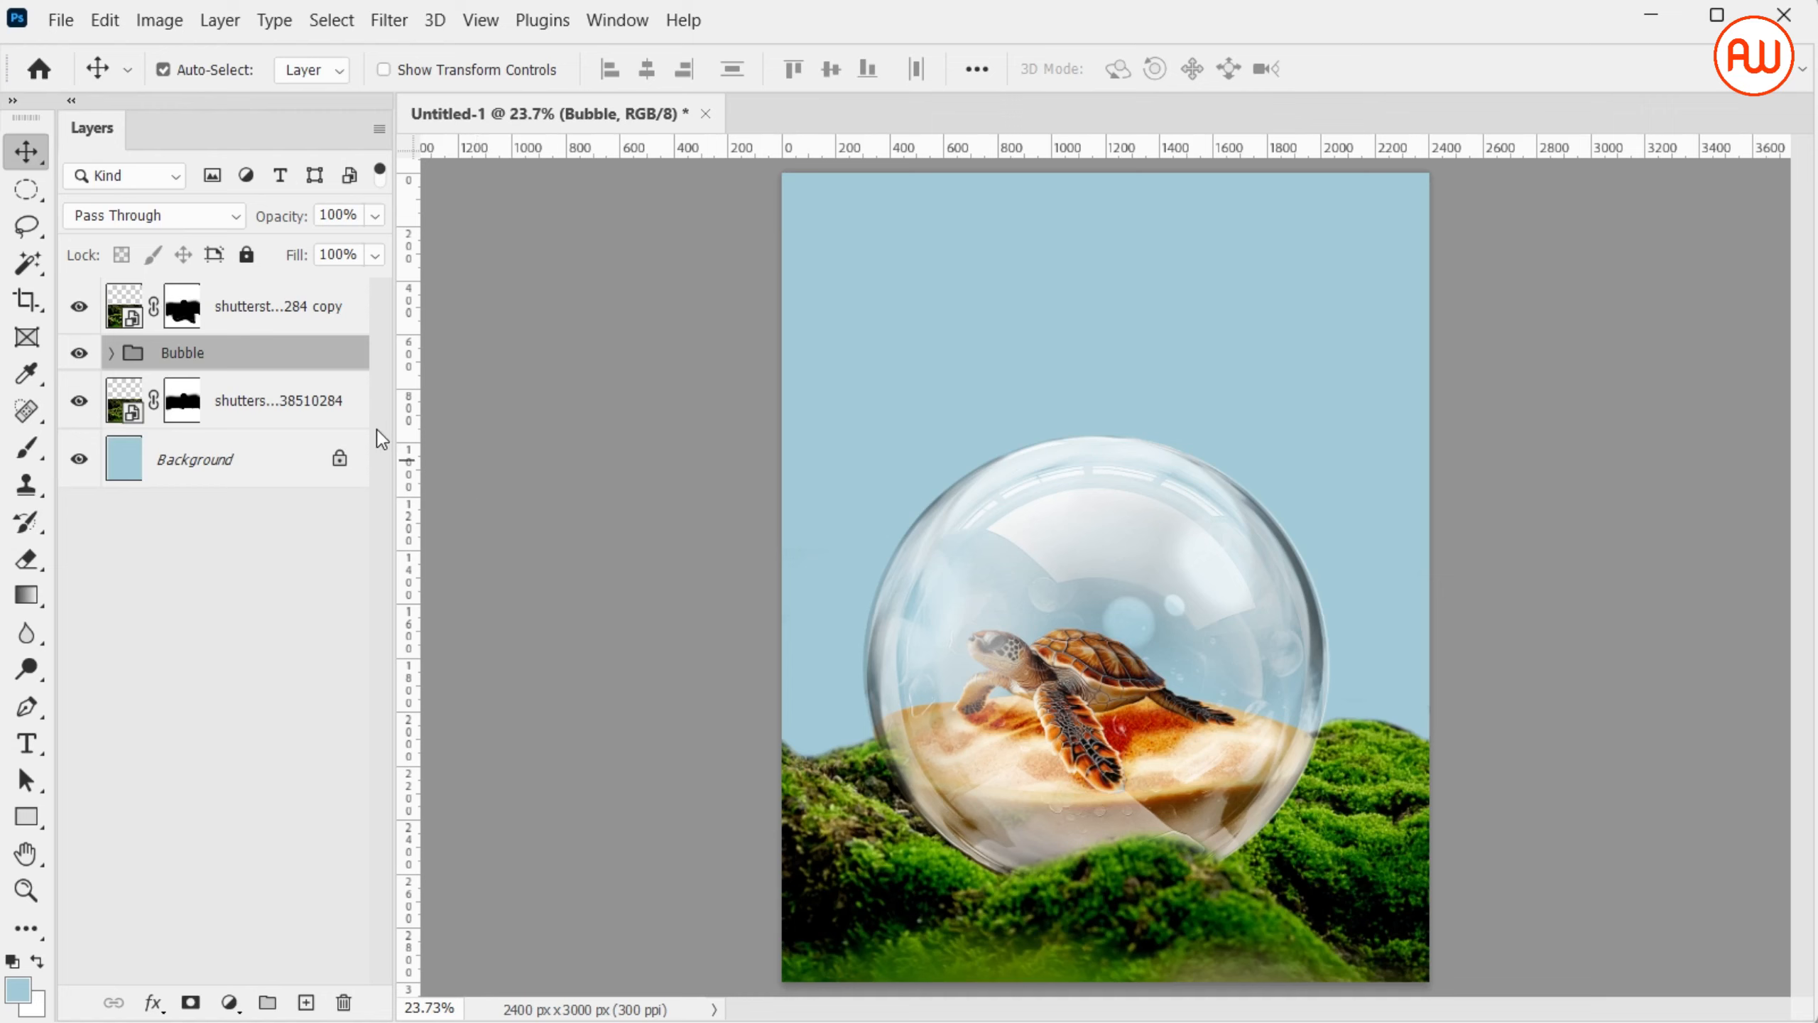
click(347, 424)
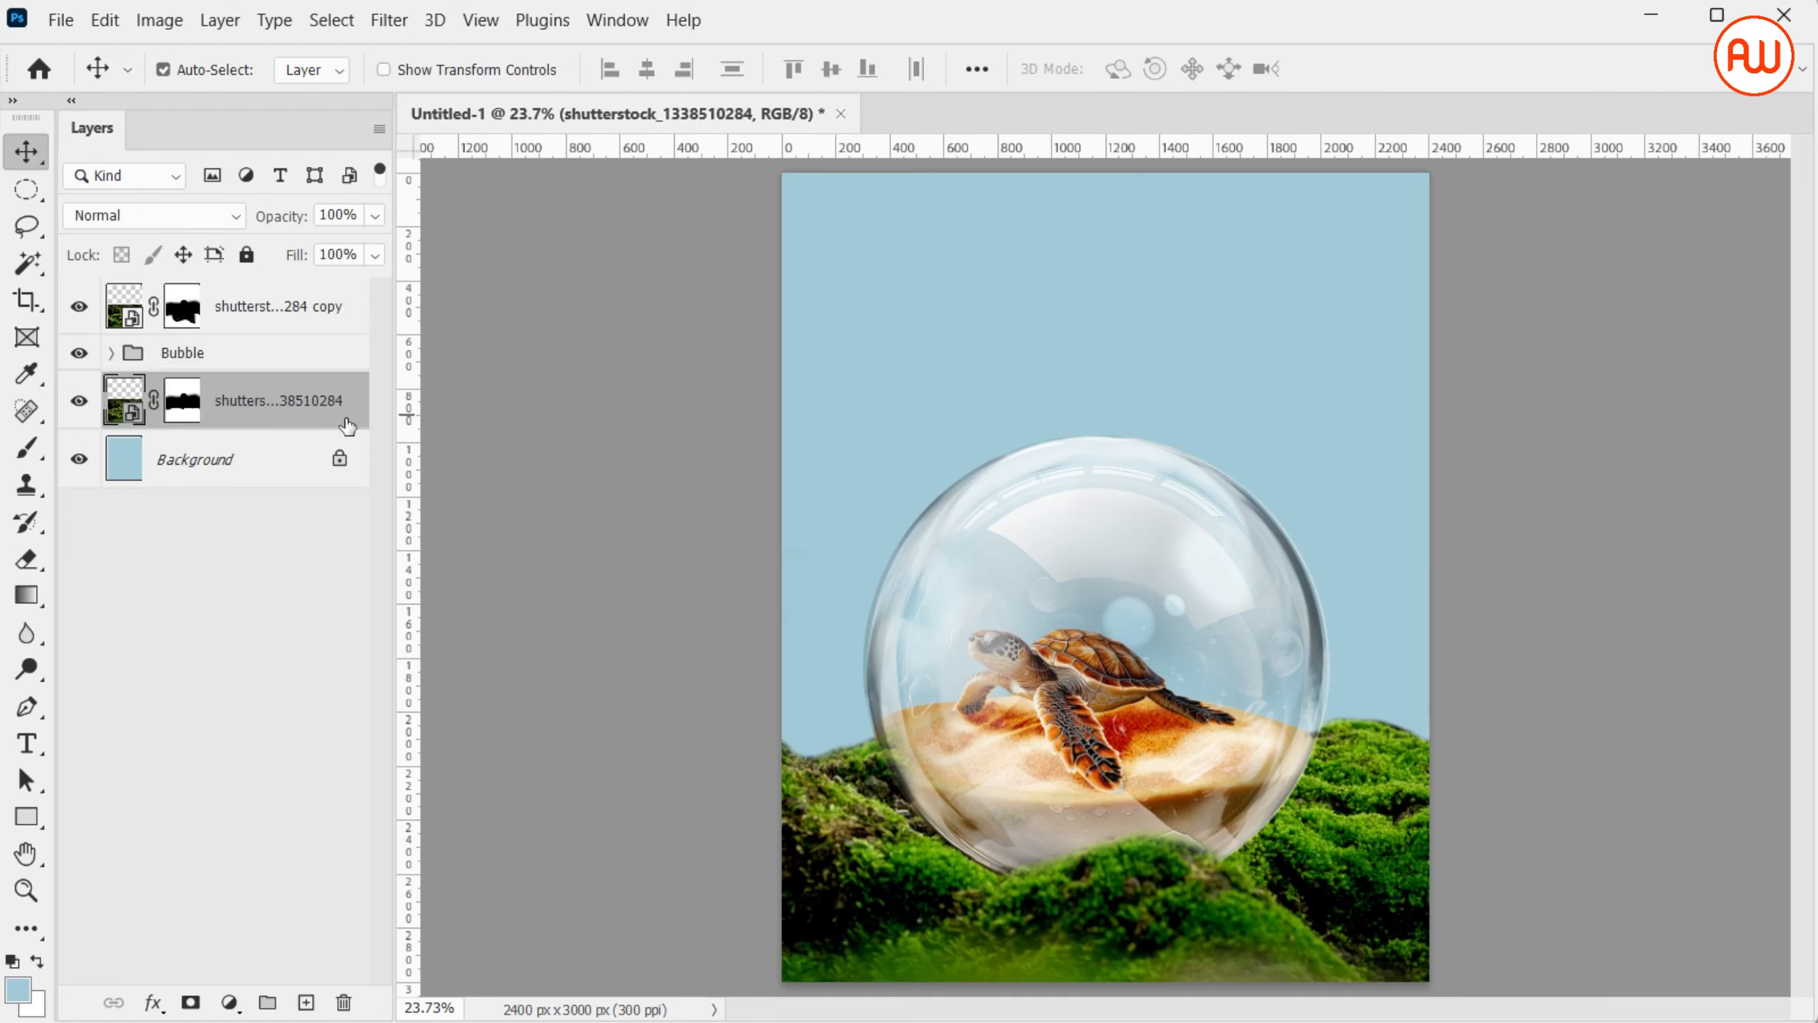
click(356, 322)
click(306, 1004)
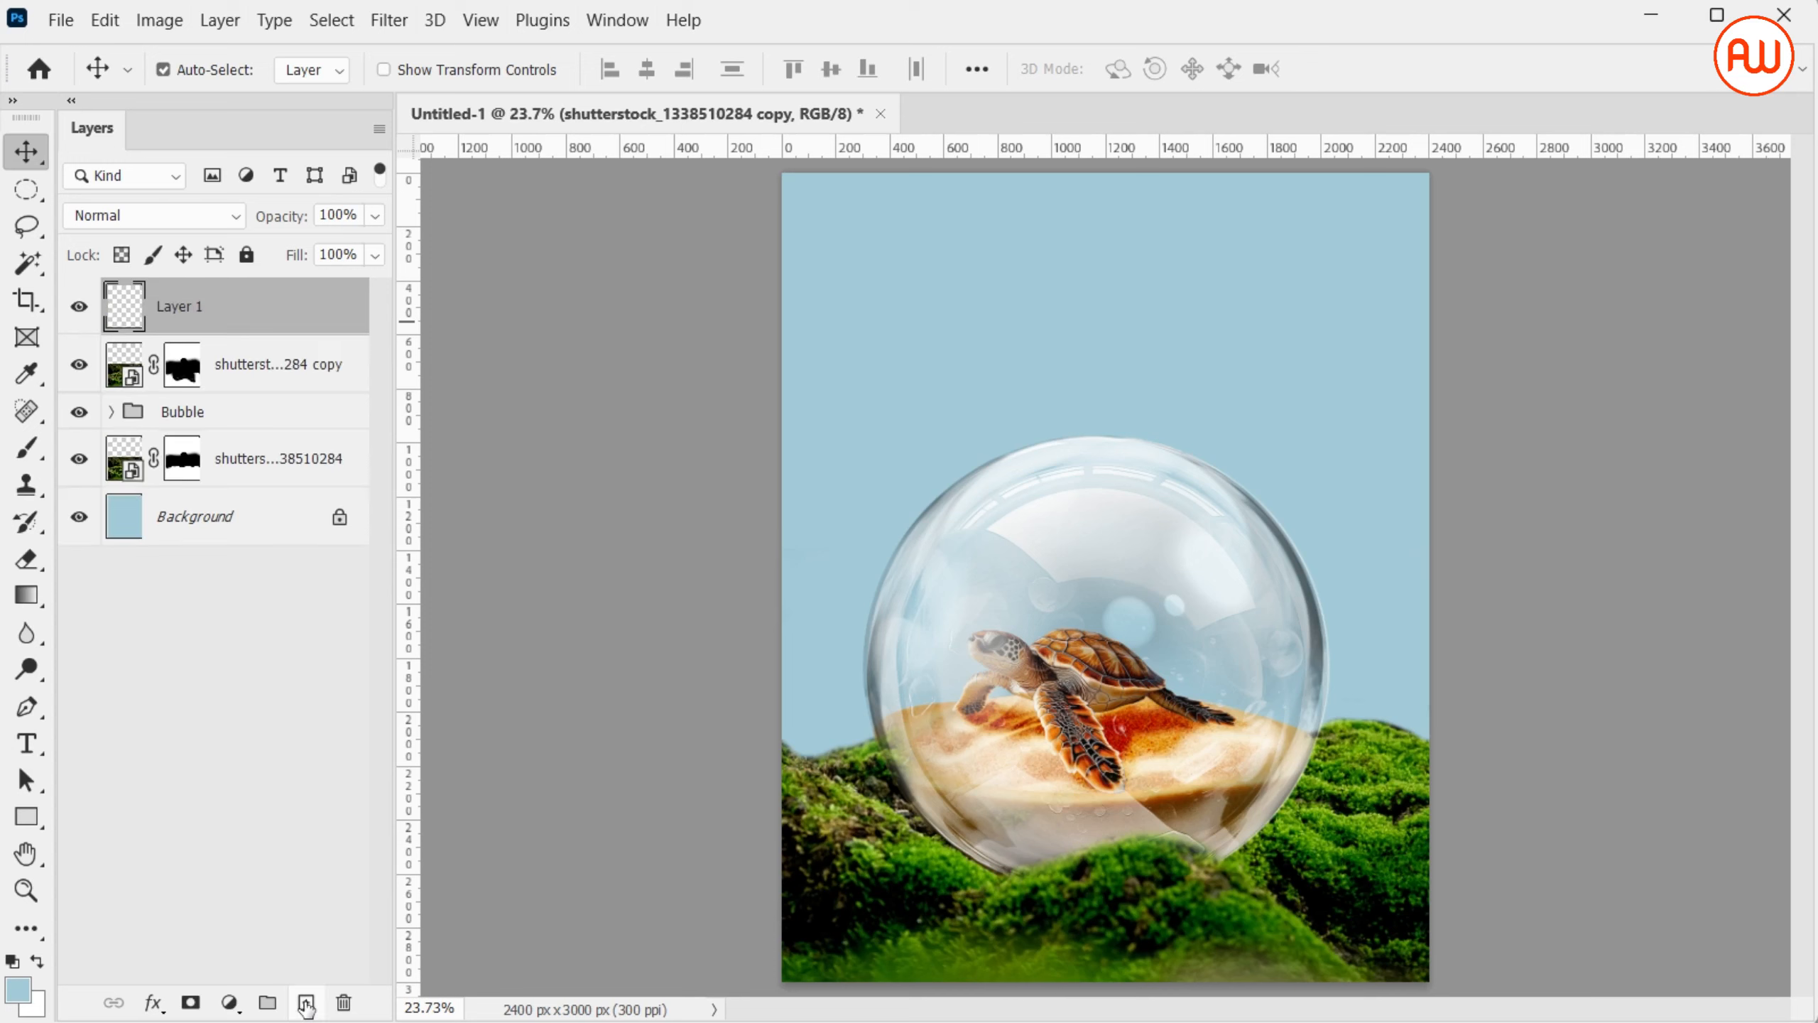
key(b)
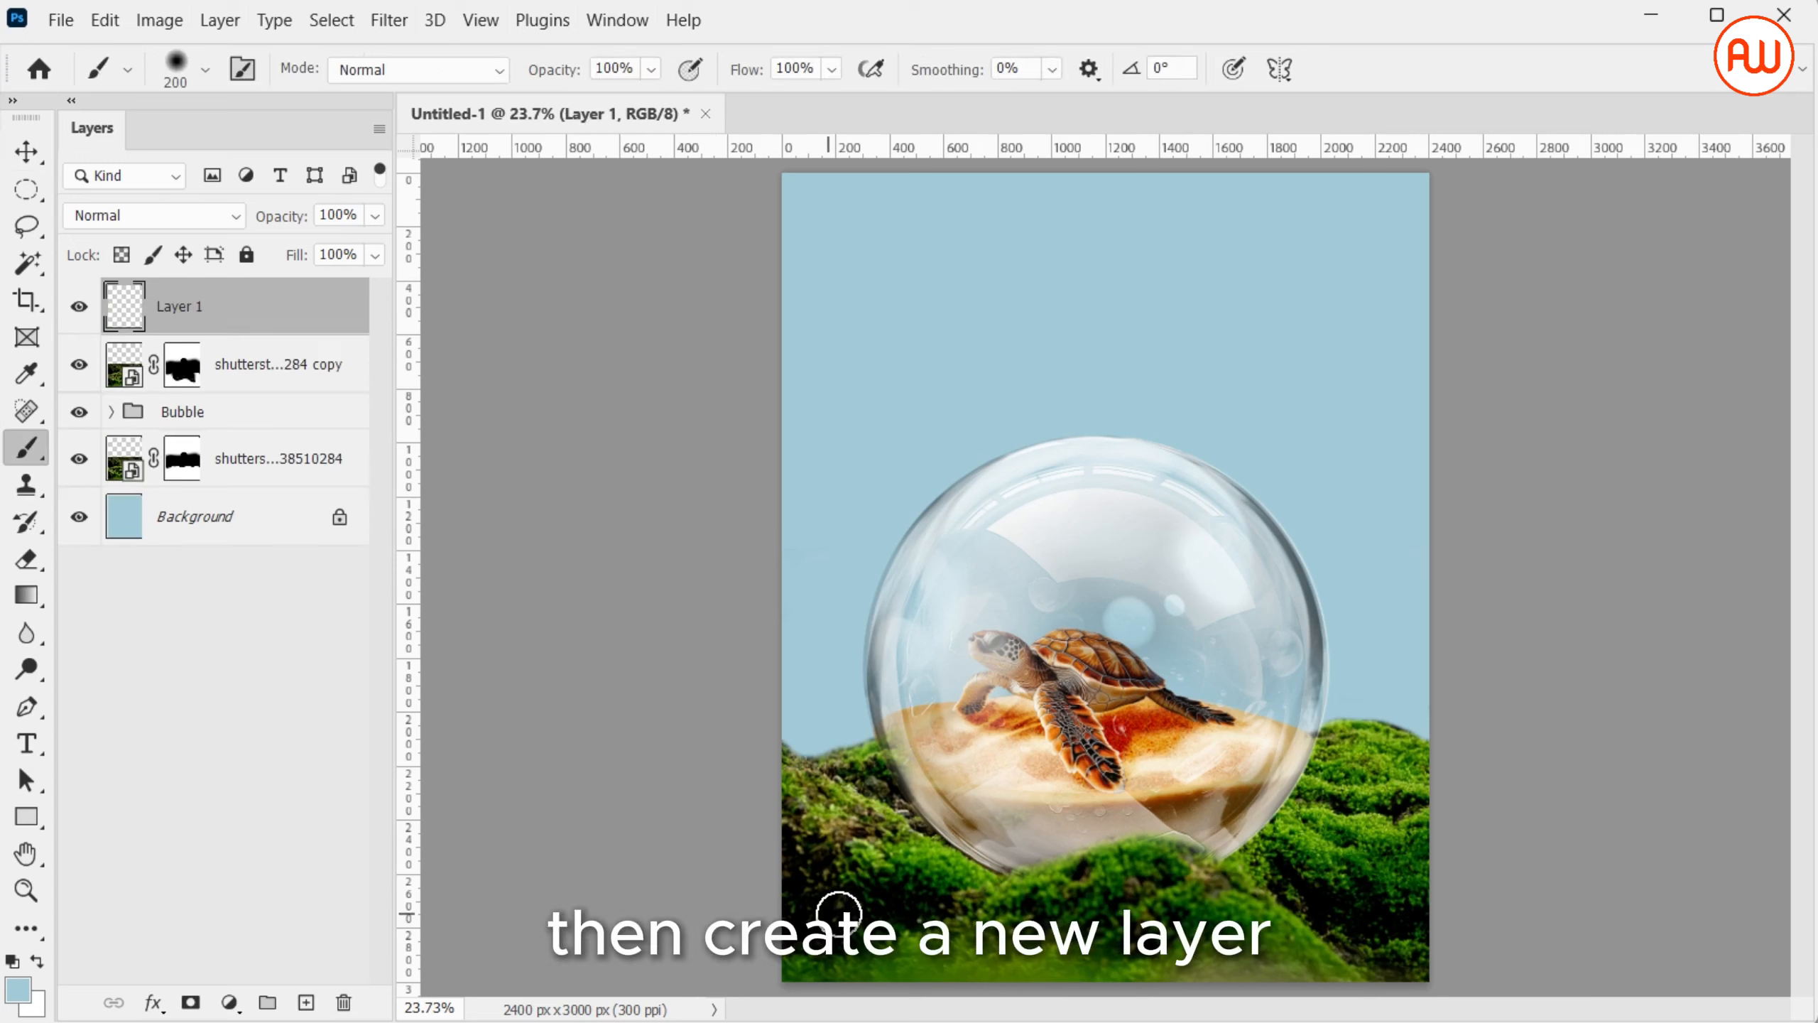
click(17, 990)
click(74, 515)
click(68, 562)
click(735, 214)
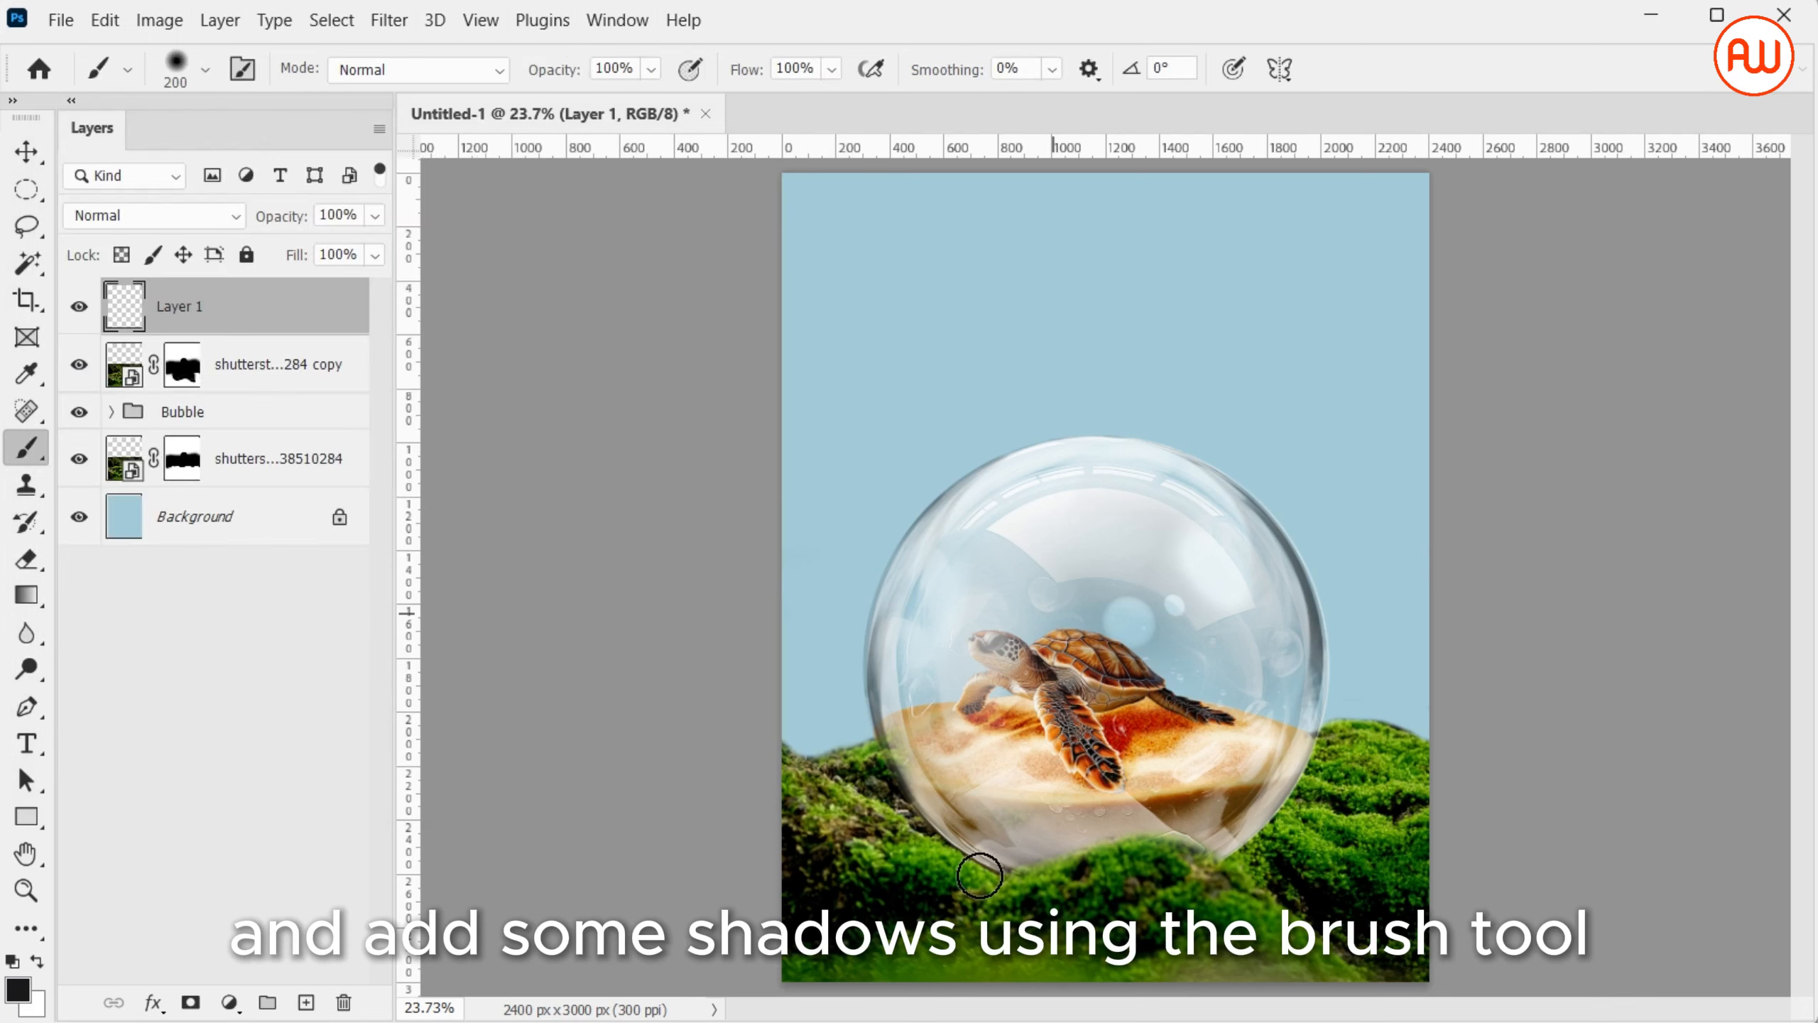
Paint a dark shadow with a soft 500 px brush over the moss along the bubble's base, and set the layer's opacity to 82%
mouse_move(930, 867)
mouse_down()
mouse_move(1015, 893)
mouse_move(931, 854)
mouse_move(1203, 867)
mouse_move(1403, 795)
mouse_up()
key(ctrl+z)
key(bracketright)
key(bracketright)
key(bracketright)
key(bracketright)
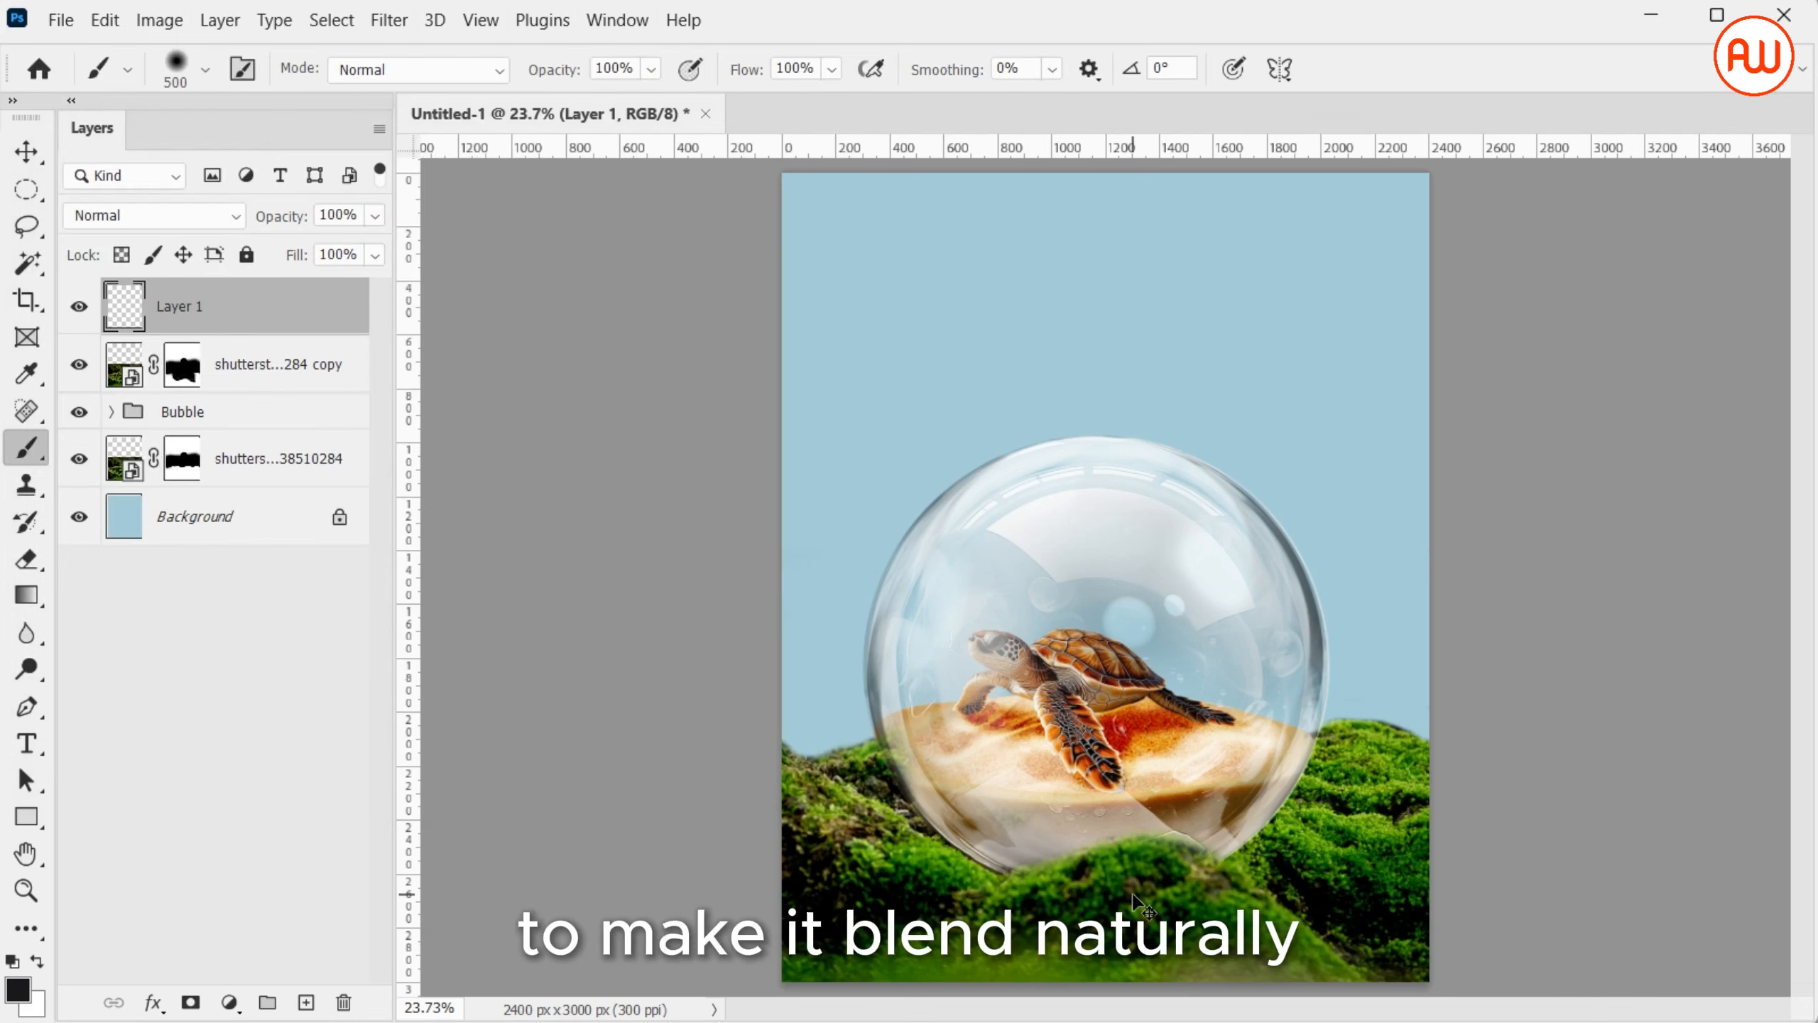
key(ctrl+minus)
mouse_move(945, 809)
mouse_down()
mouse_move(1132, 805)
mouse_move(1258, 764)
mouse_move(933, 804)
mouse_up()
click(375, 216)
drag(381, 245, 312, 257)
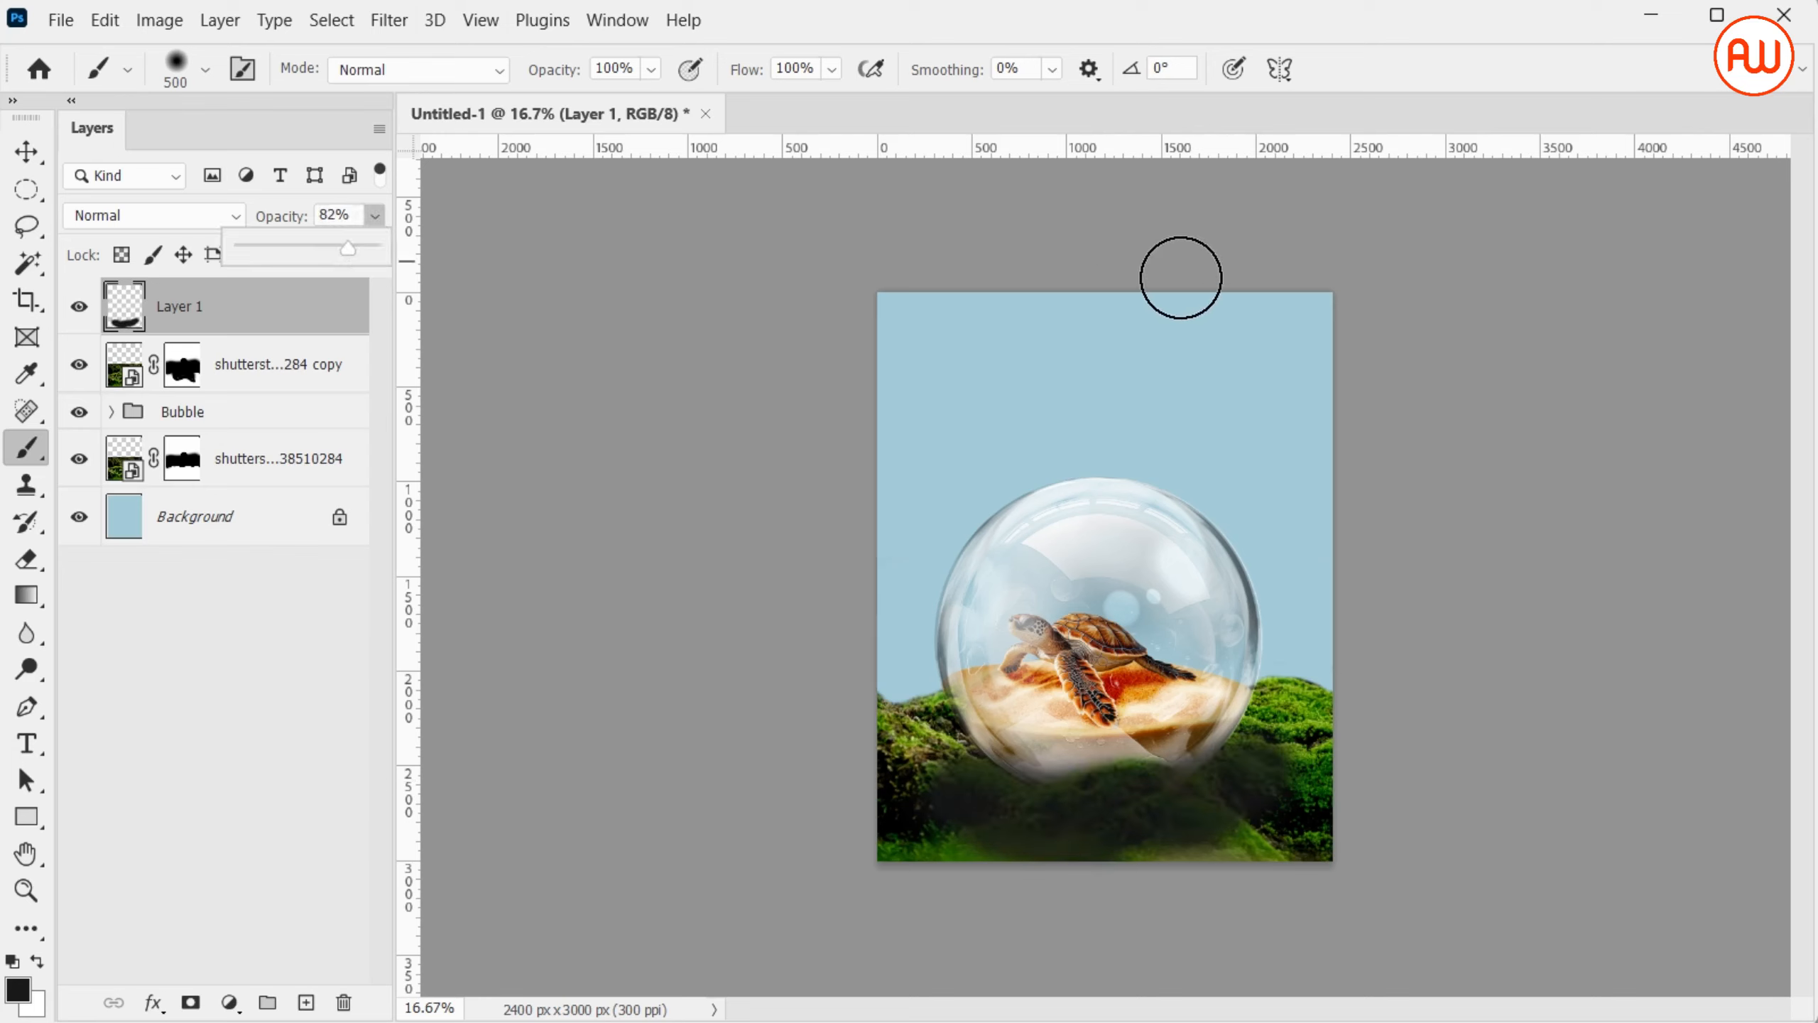
Erase the excess shadow from the front moss mound with a 300 px eraser, and set the shadow layer's opacity to 50%
click(1182, 279)
key(ctrl+z)
key(e)
key(e)
key(bracketleft)
key(bracketleft)
key(bracketleft)
key(bracketleft)
key(bracketleft)
key(bracketleft)
key(bracketleft)
key(bracketleft)
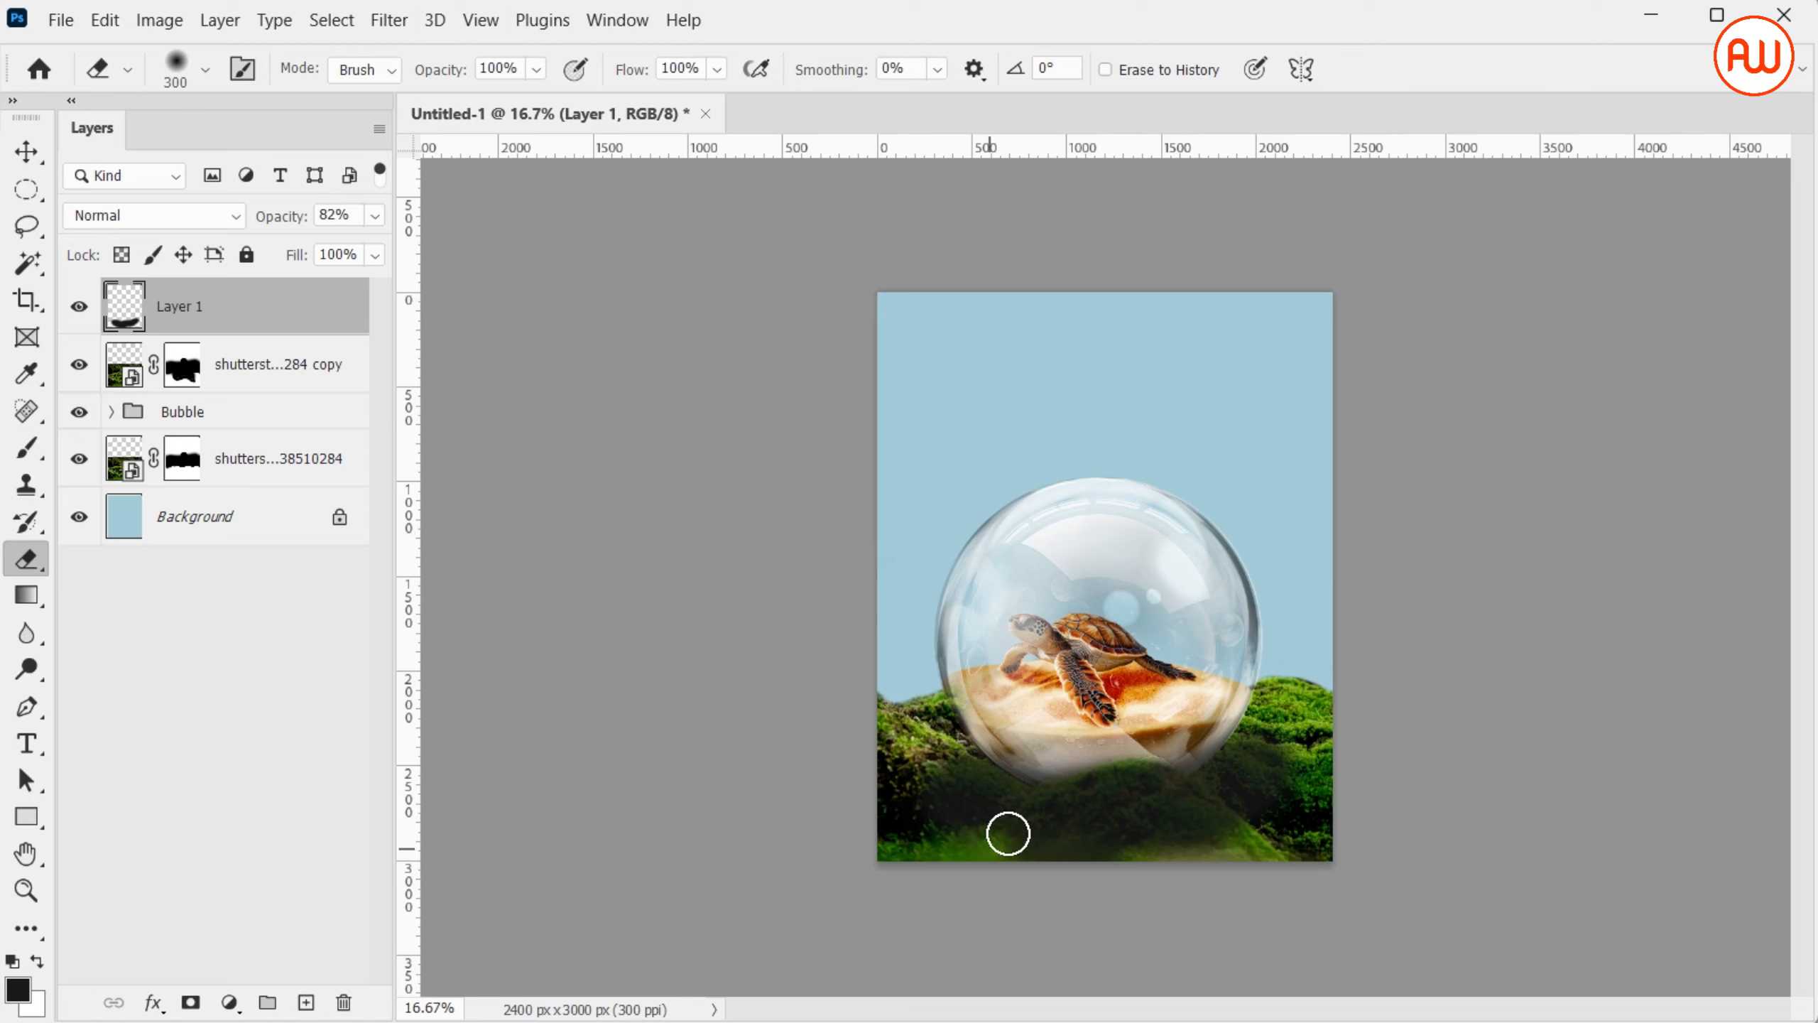
mouse_move(1166, 799)
mouse_down()
mouse_move(1097, 795)
mouse_move(1058, 855)
mouse_move(1112, 818)
mouse_move(1243, 821)
mouse_move(1245, 762)
mouse_move(1236, 835)
mouse_move(895, 779)
mouse_move(963, 788)
mouse_move(1013, 844)
mouse_up()
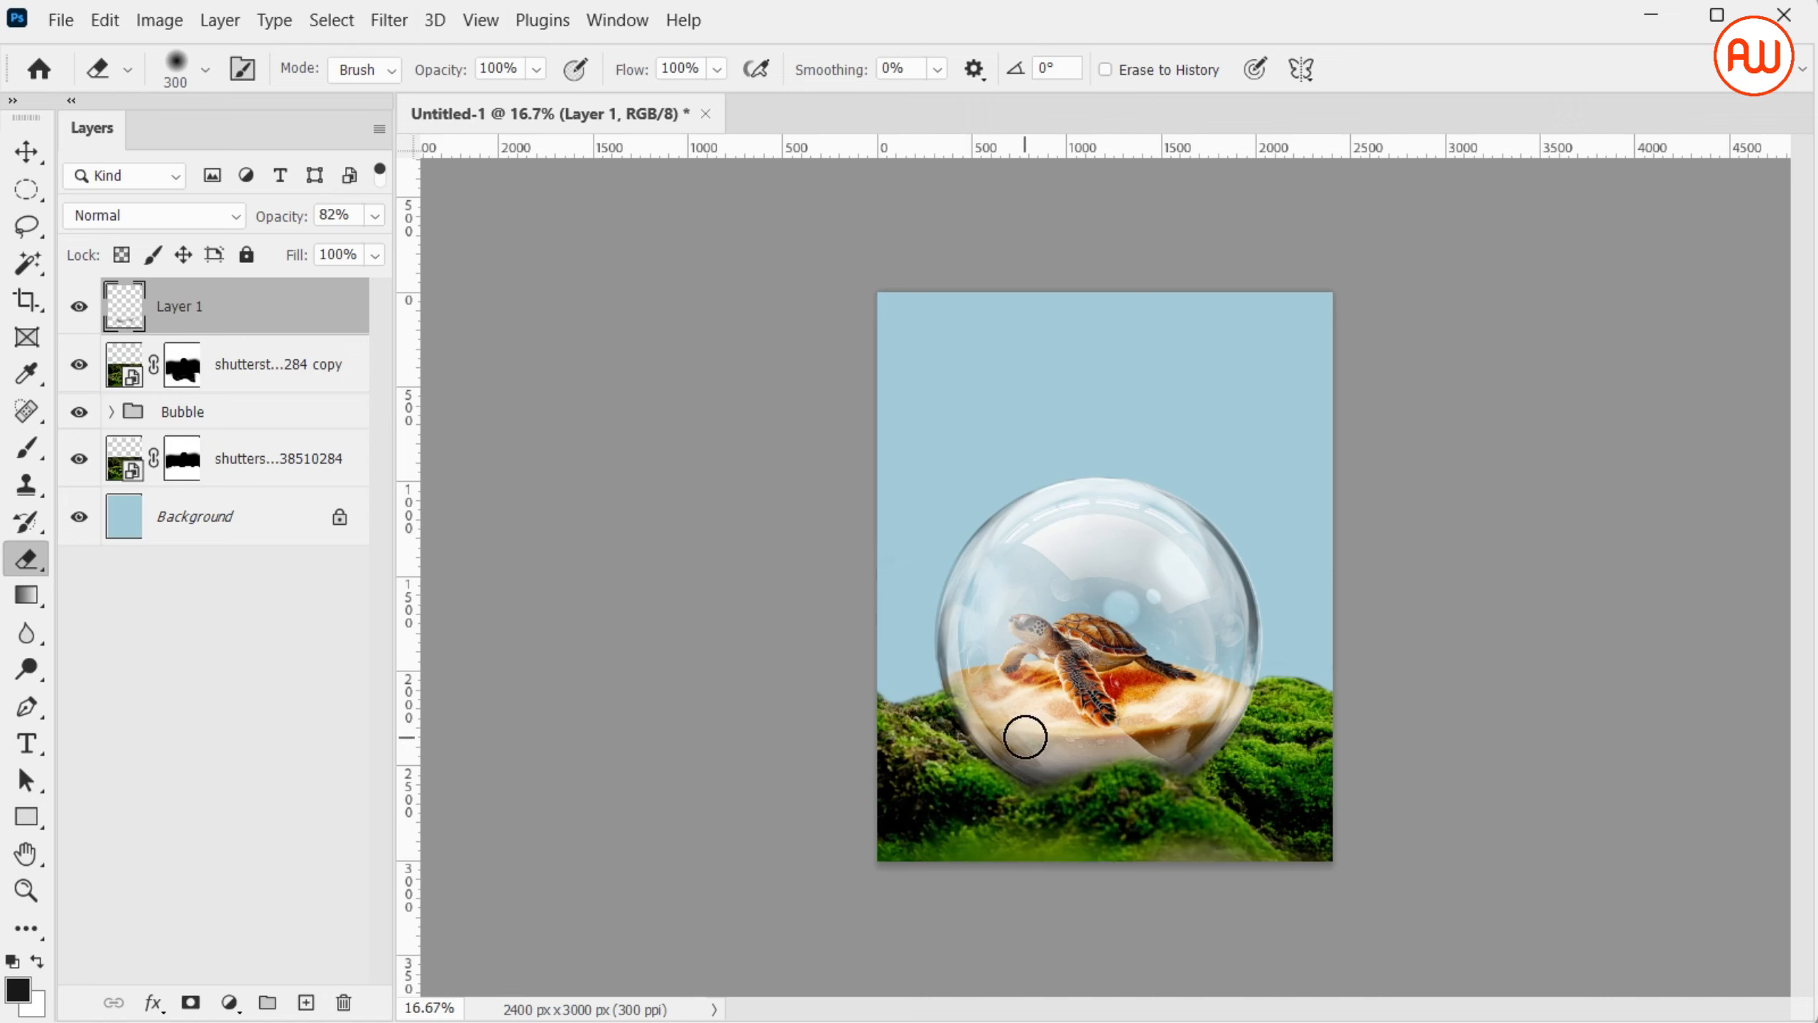
drag(375, 217, 308, 256)
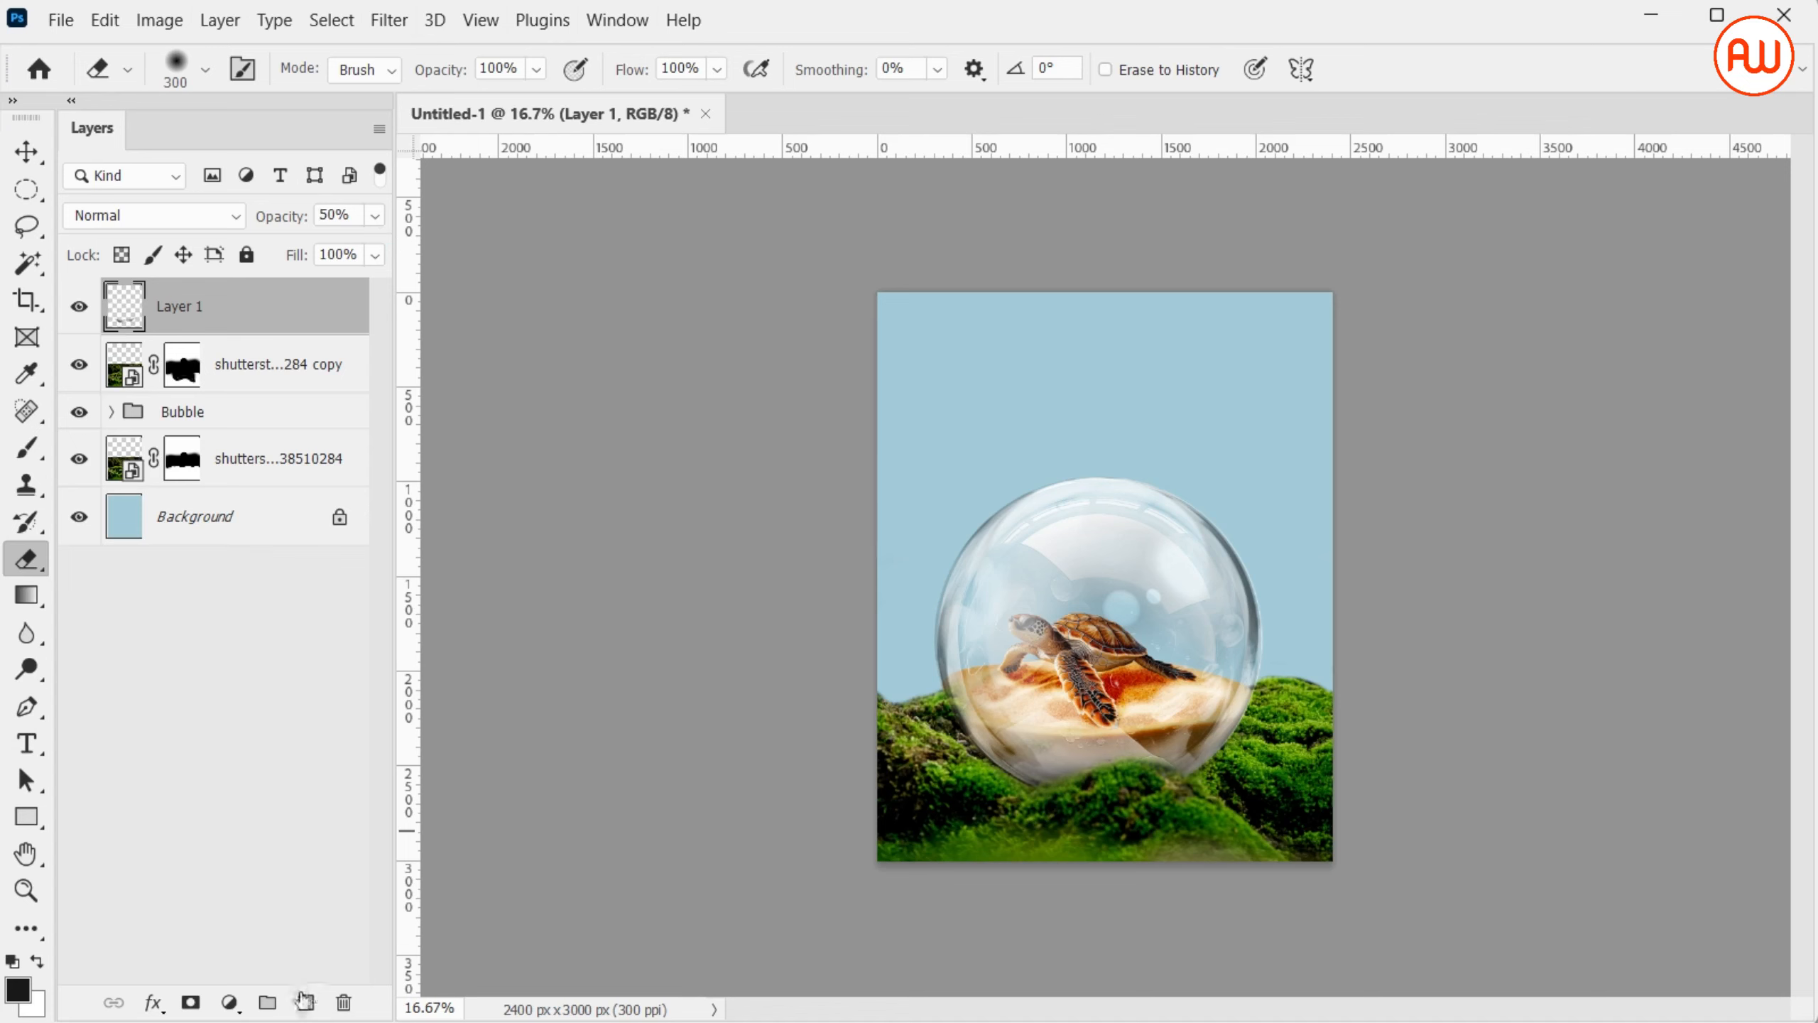
Paint a second shadow under the bubble on a new layer at 58% opacity, erasing its excess with a 300 px eraser
click(304, 999)
key(b)
mouse_move(975, 803)
mouse_down()
mouse_move(1033, 822)
mouse_move(1257, 771)
mouse_up()
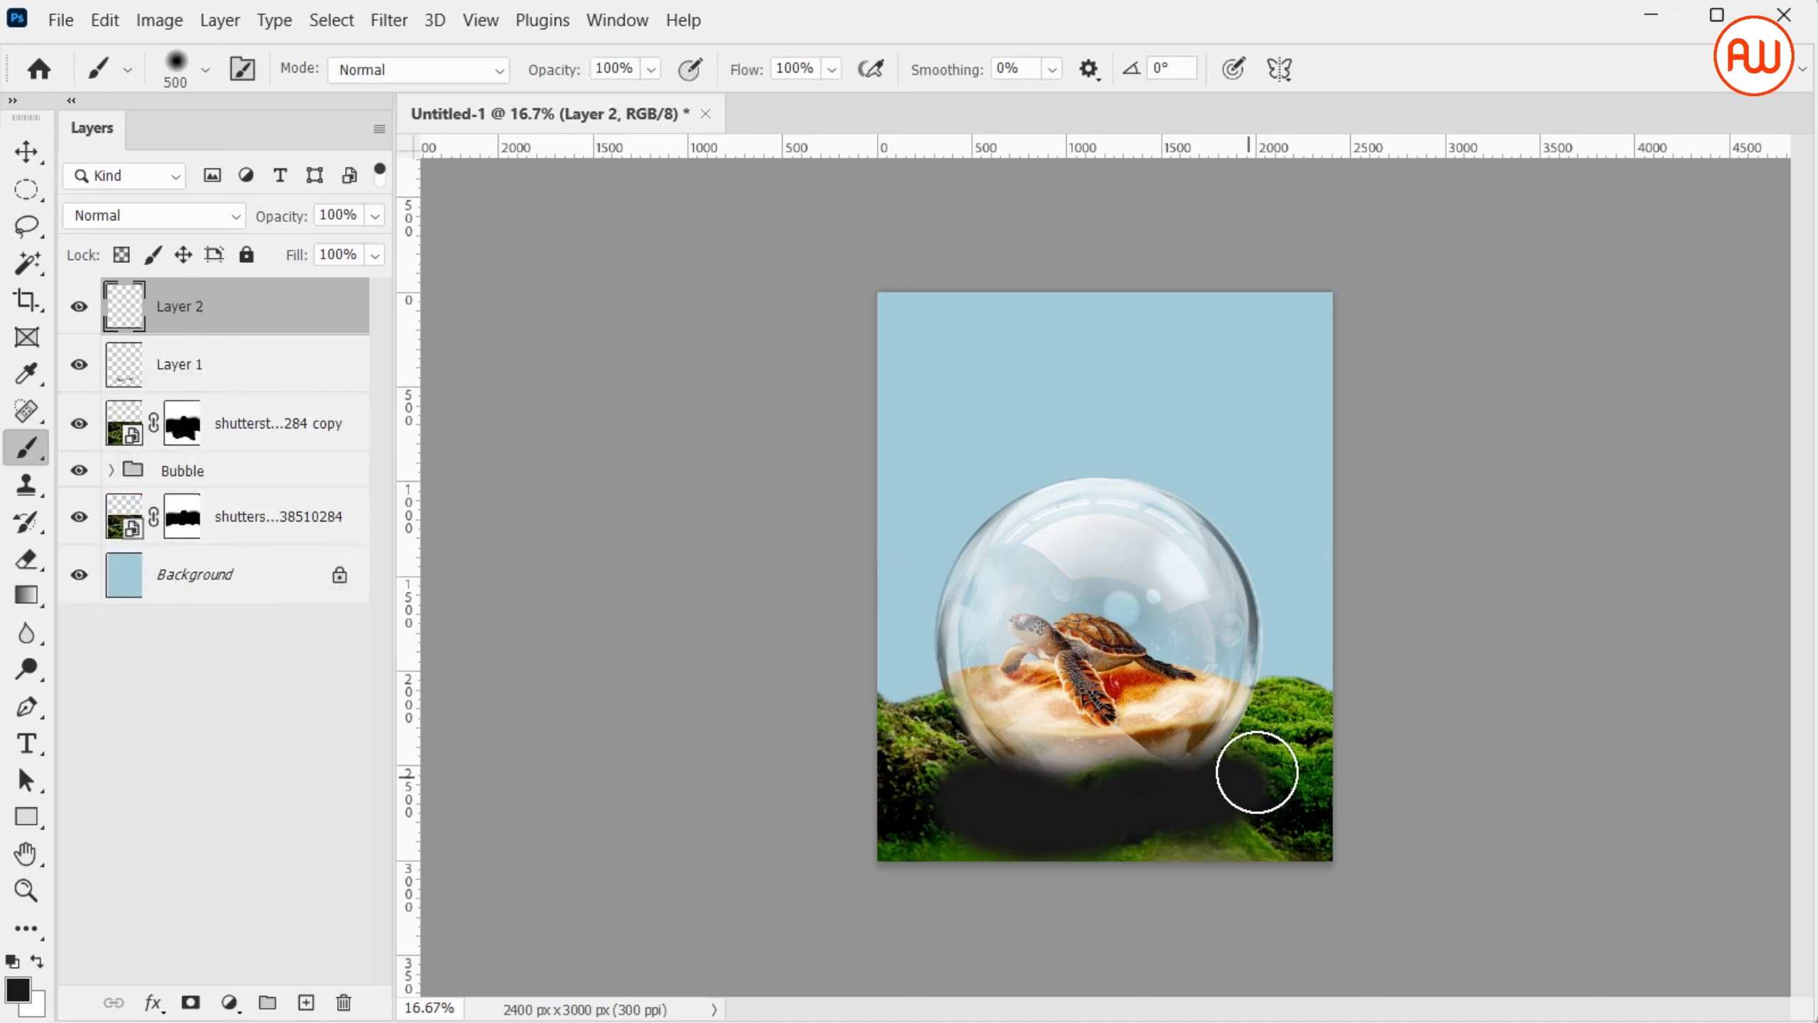
mouse_move(375, 216)
mouse_down()
mouse_move(304, 258)
mouse_move(320, 257)
mouse_up()
key(e)
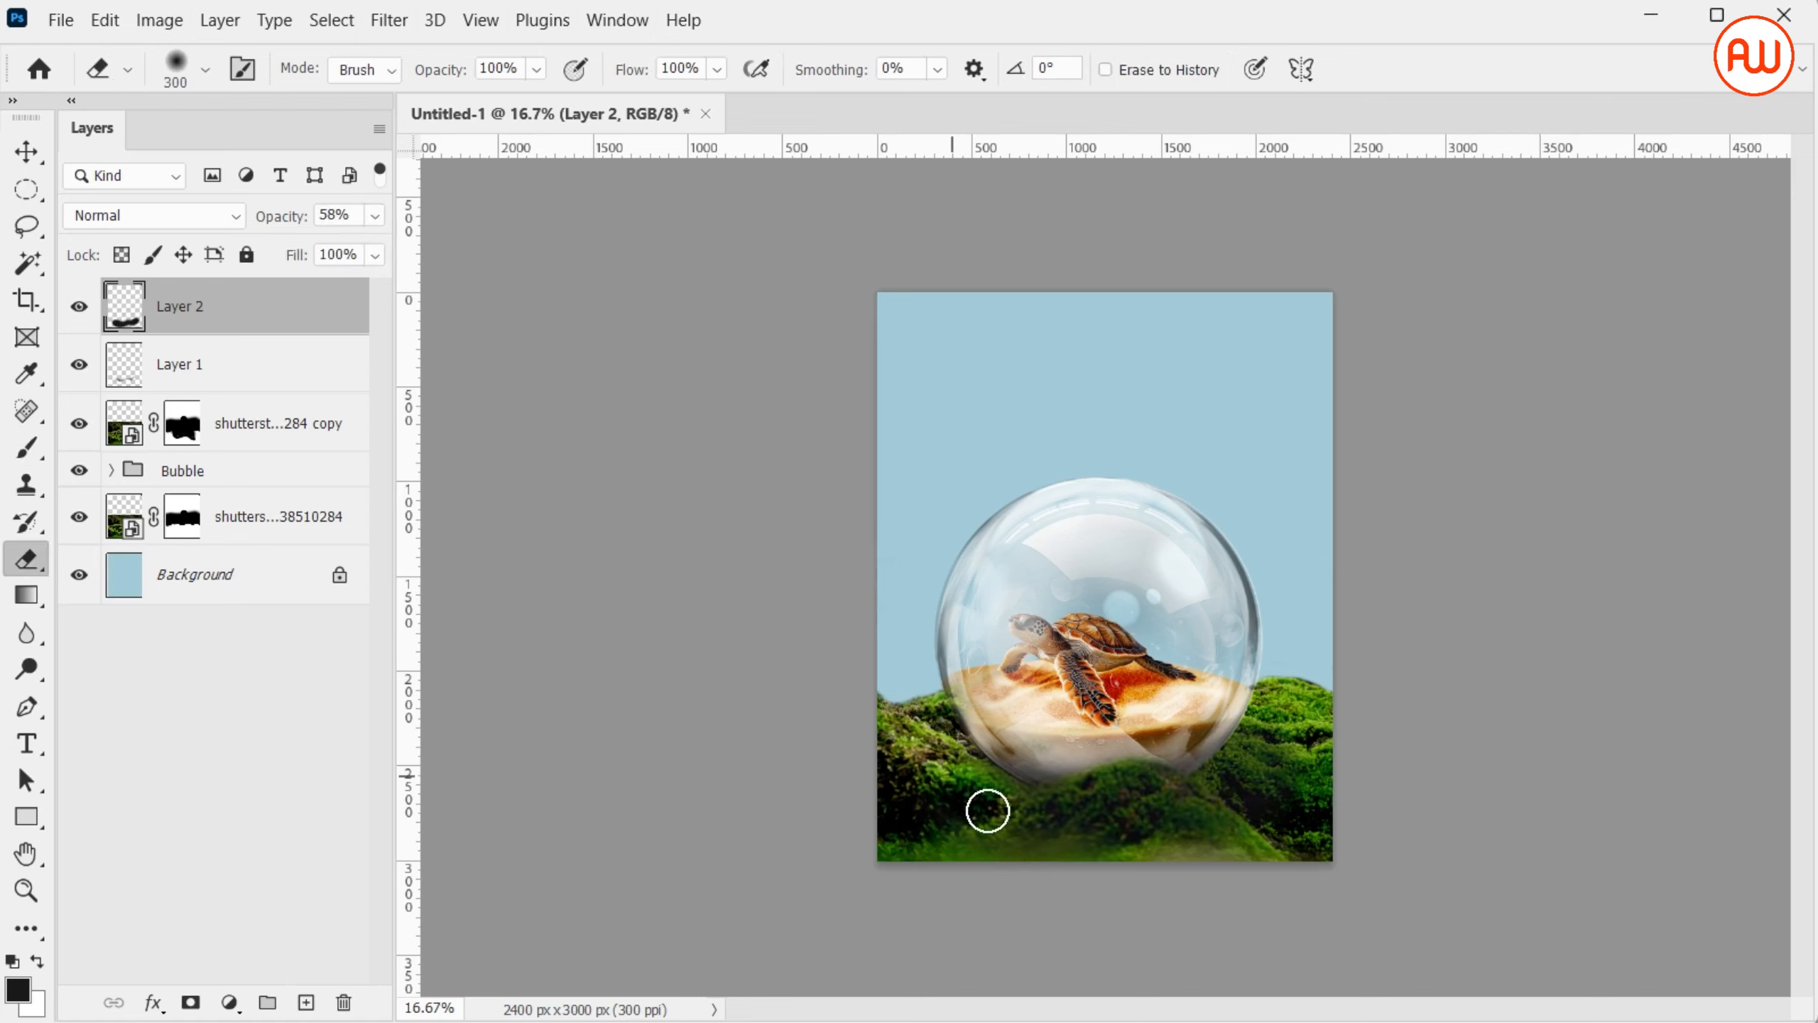
mouse_move(988, 811)
mouse_down()
mouse_move(1156, 817)
mouse_move(1098, 828)
mouse_move(1117, 798)
mouse_move(1171, 810)
mouse_move(1127, 791)
mouse_move(1166, 796)
mouse_move(1124, 818)
mouse_move(1262, 783)
mouse_up()
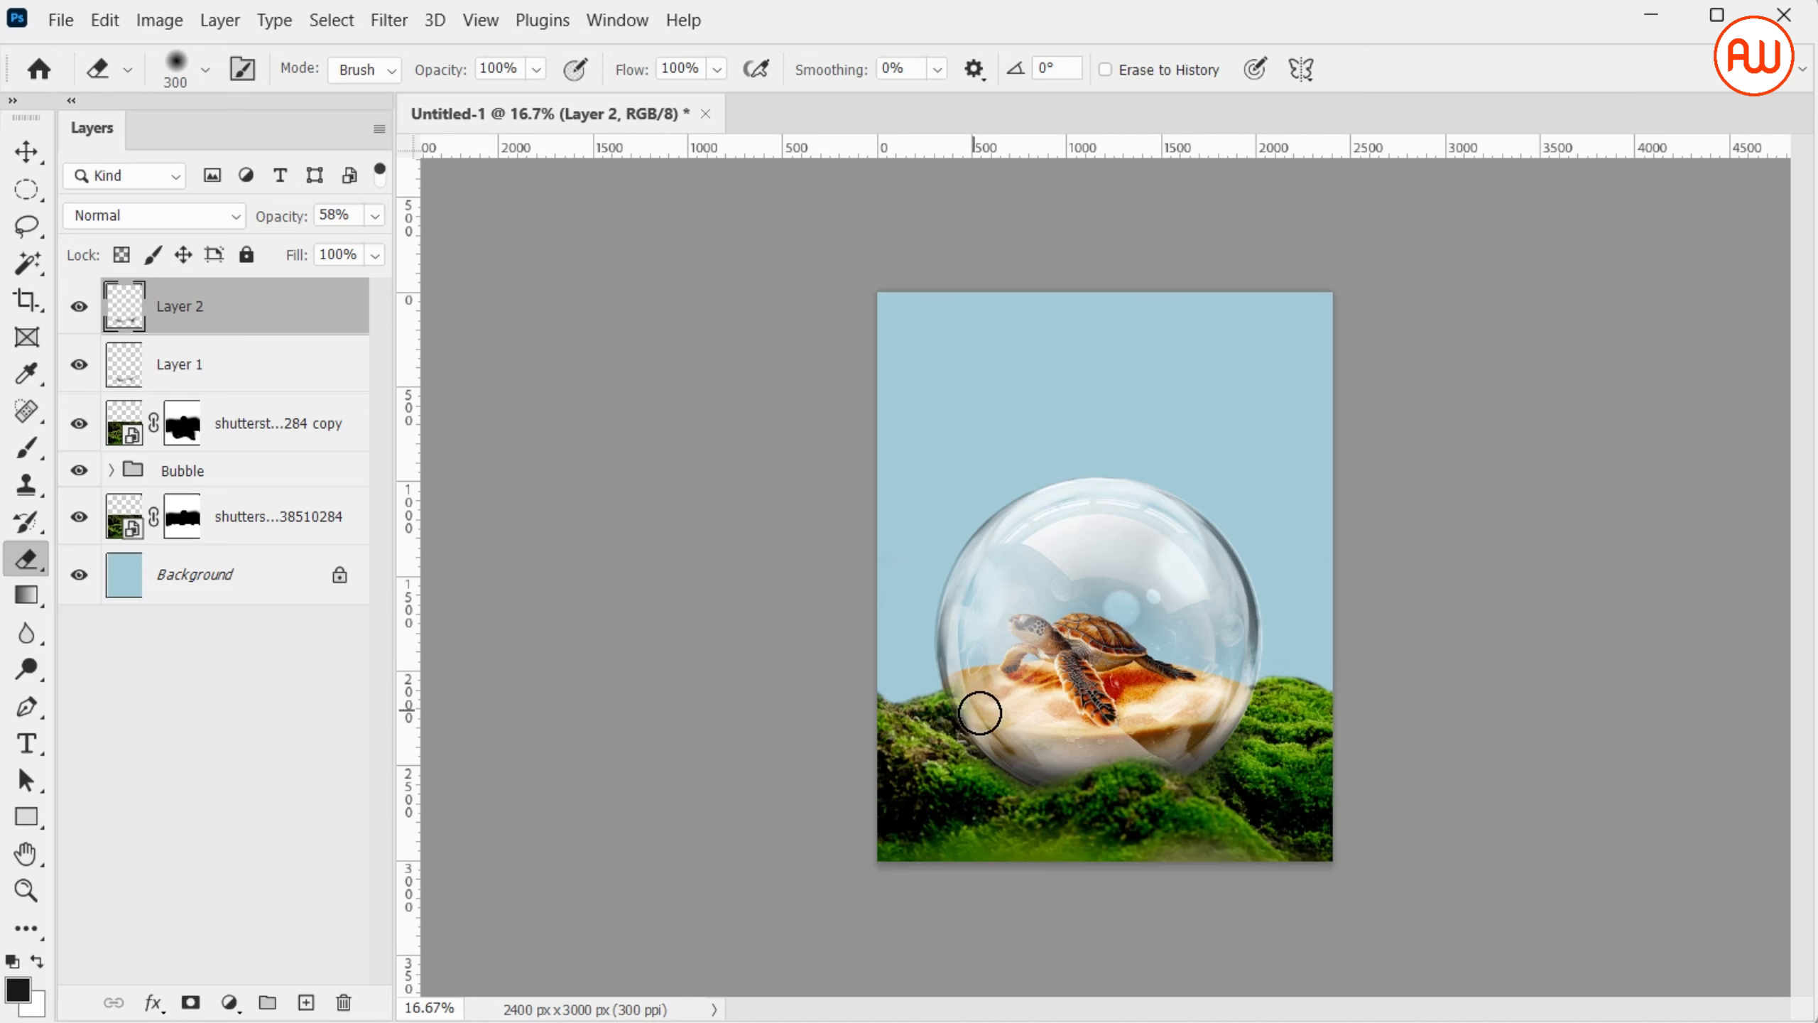
Fine-tune the opacity of Layer 2's shadow and set Layer 1's opacity to 65%
scroll(1184, 723, up, 2)
click(374, 215)
mouse_move(320, 247)
mouse_down()
mouse_move(287, 259)
mouse_move(309, 252)
mouse_up()
click(309, 378)
click(374, 215)
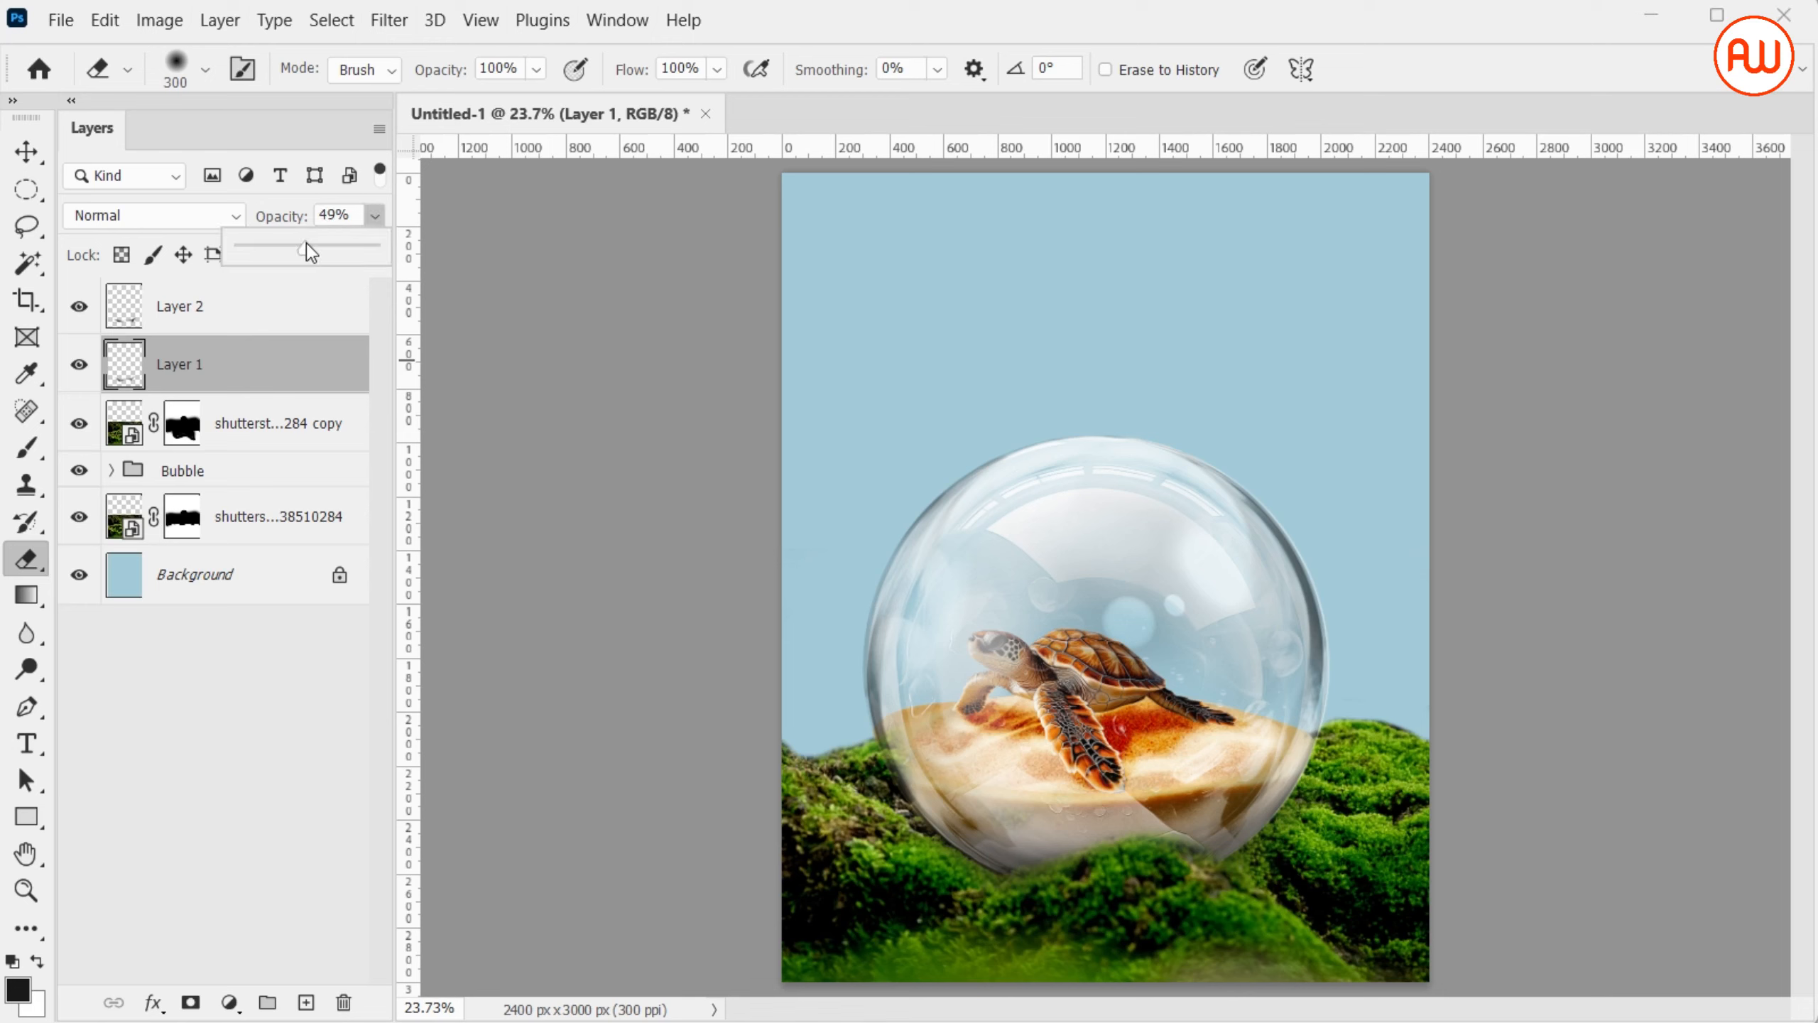
click(628, 527)
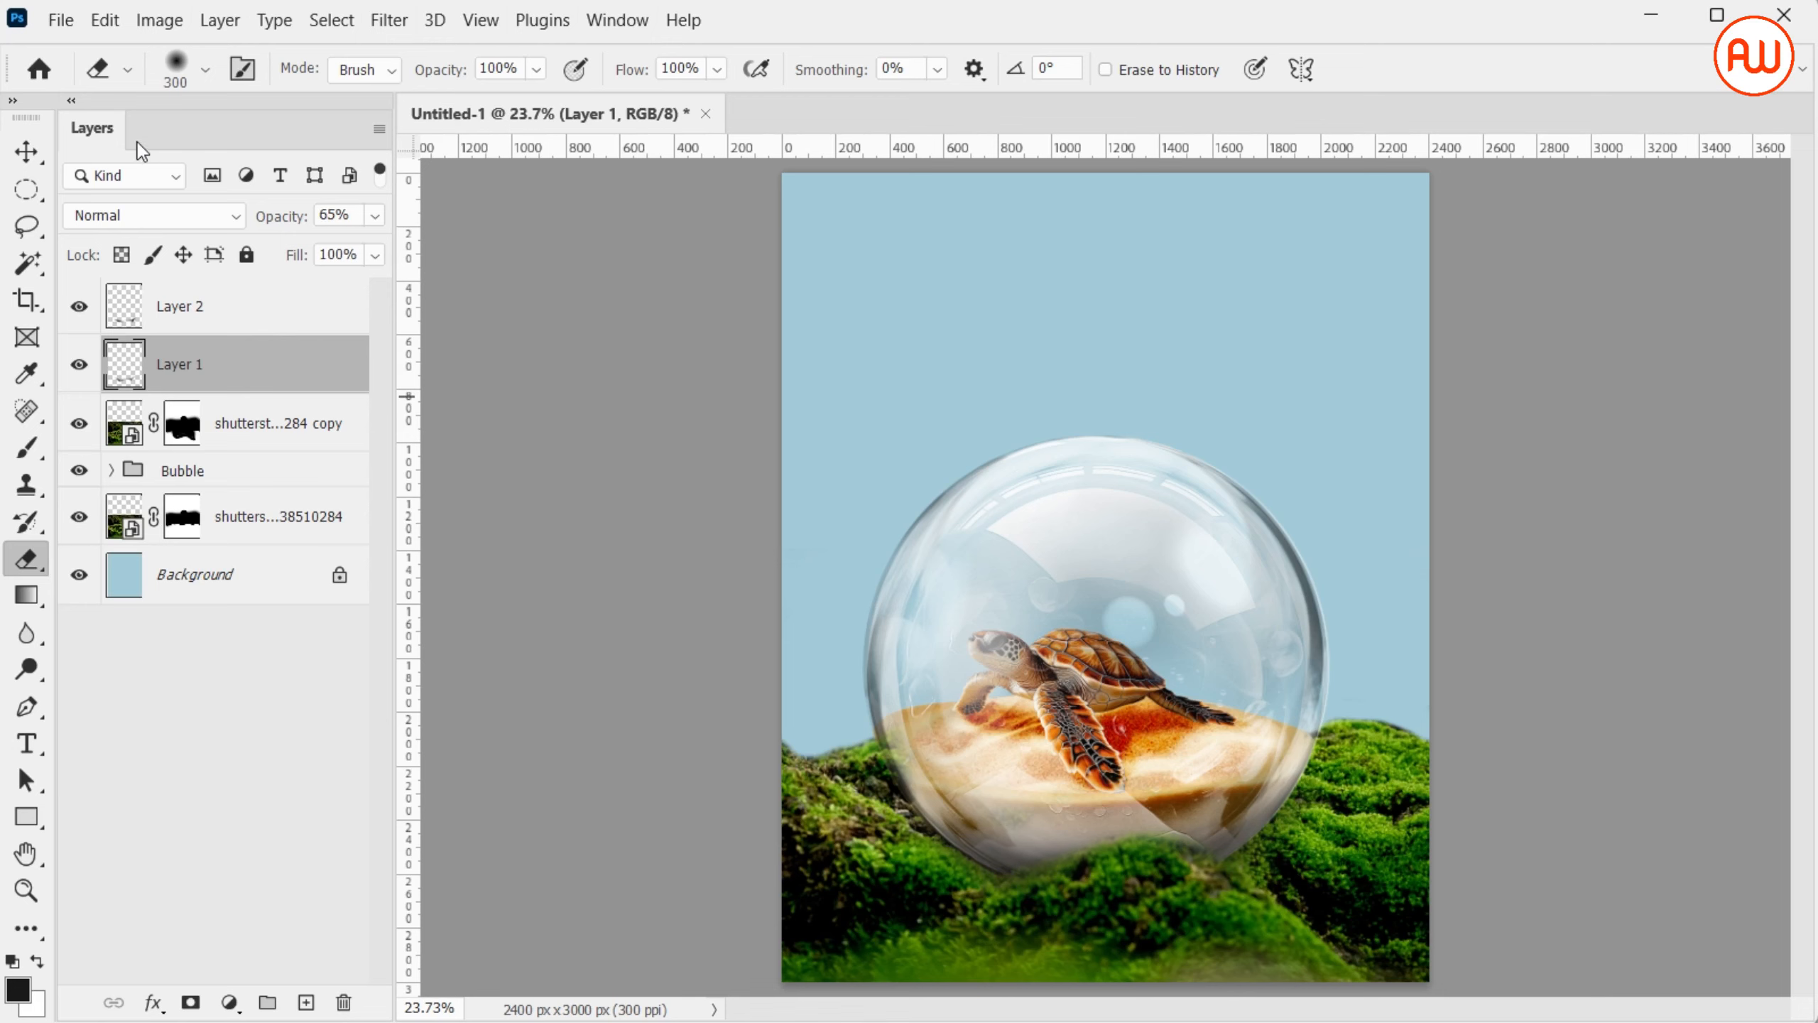
Place the forest image 71JKcEn2mXL in the document as an embedded file
key(v)
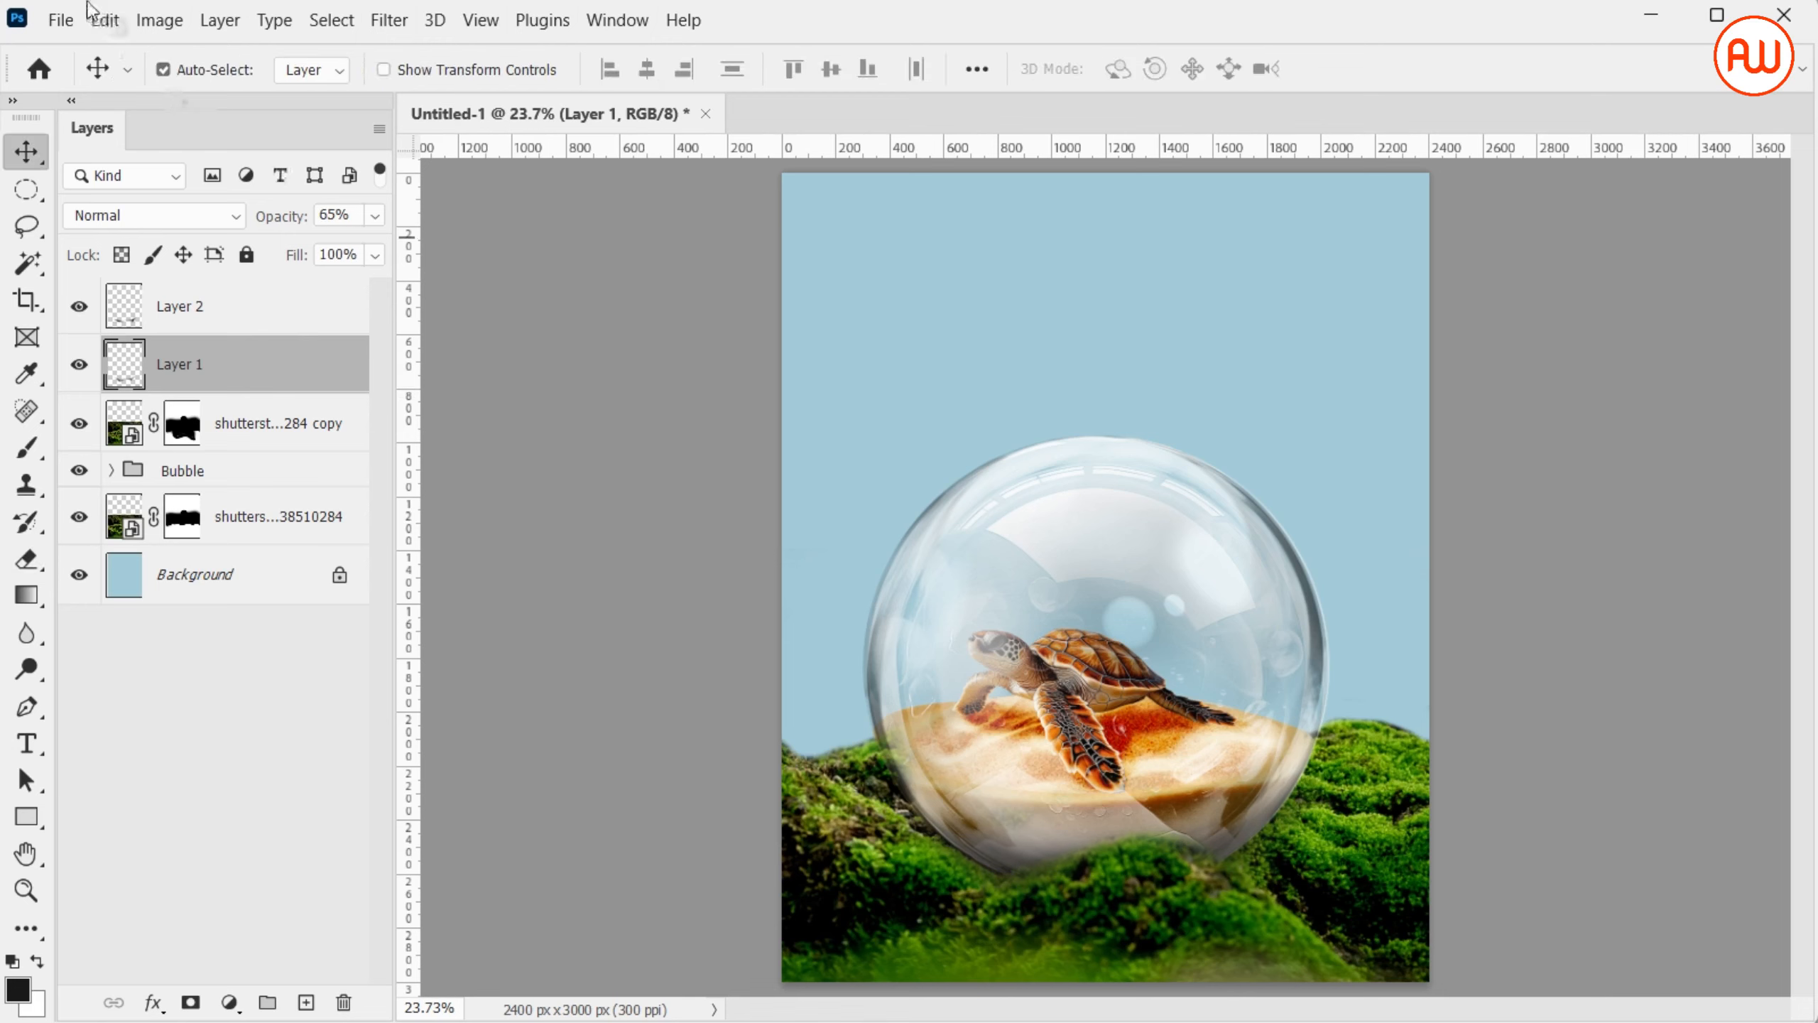
click(61, 20)
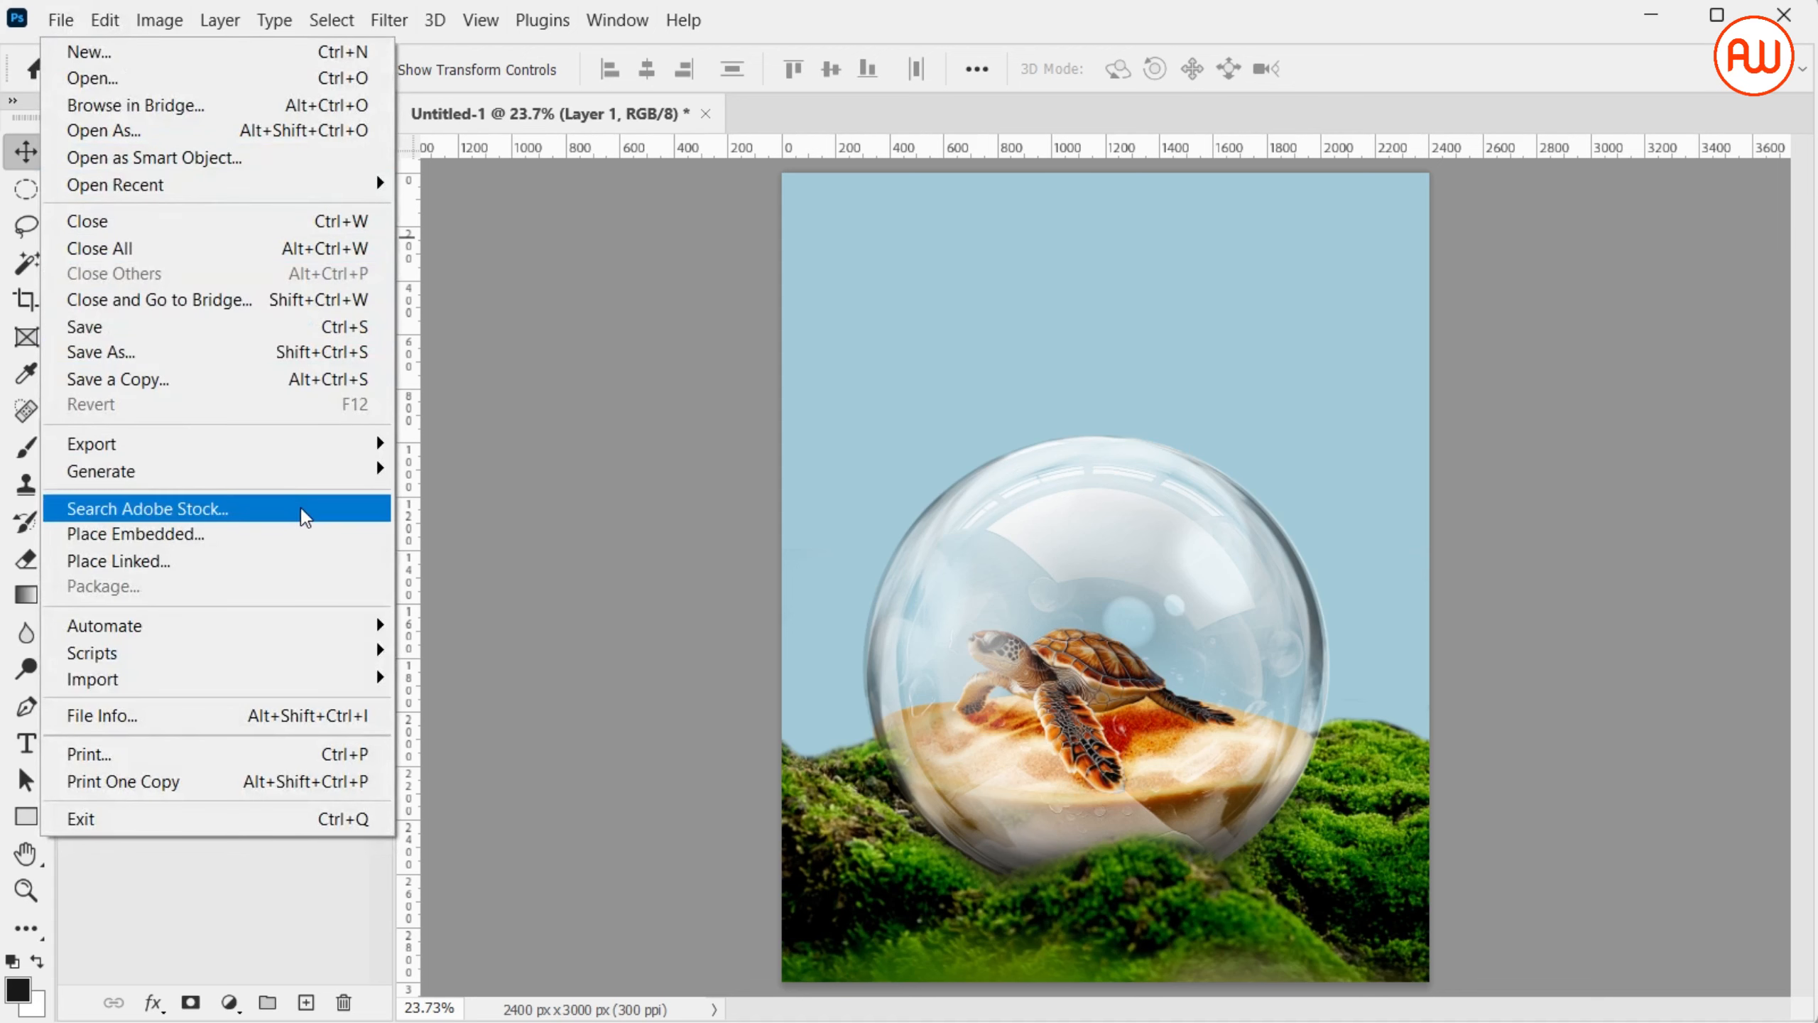
click(319, 533)
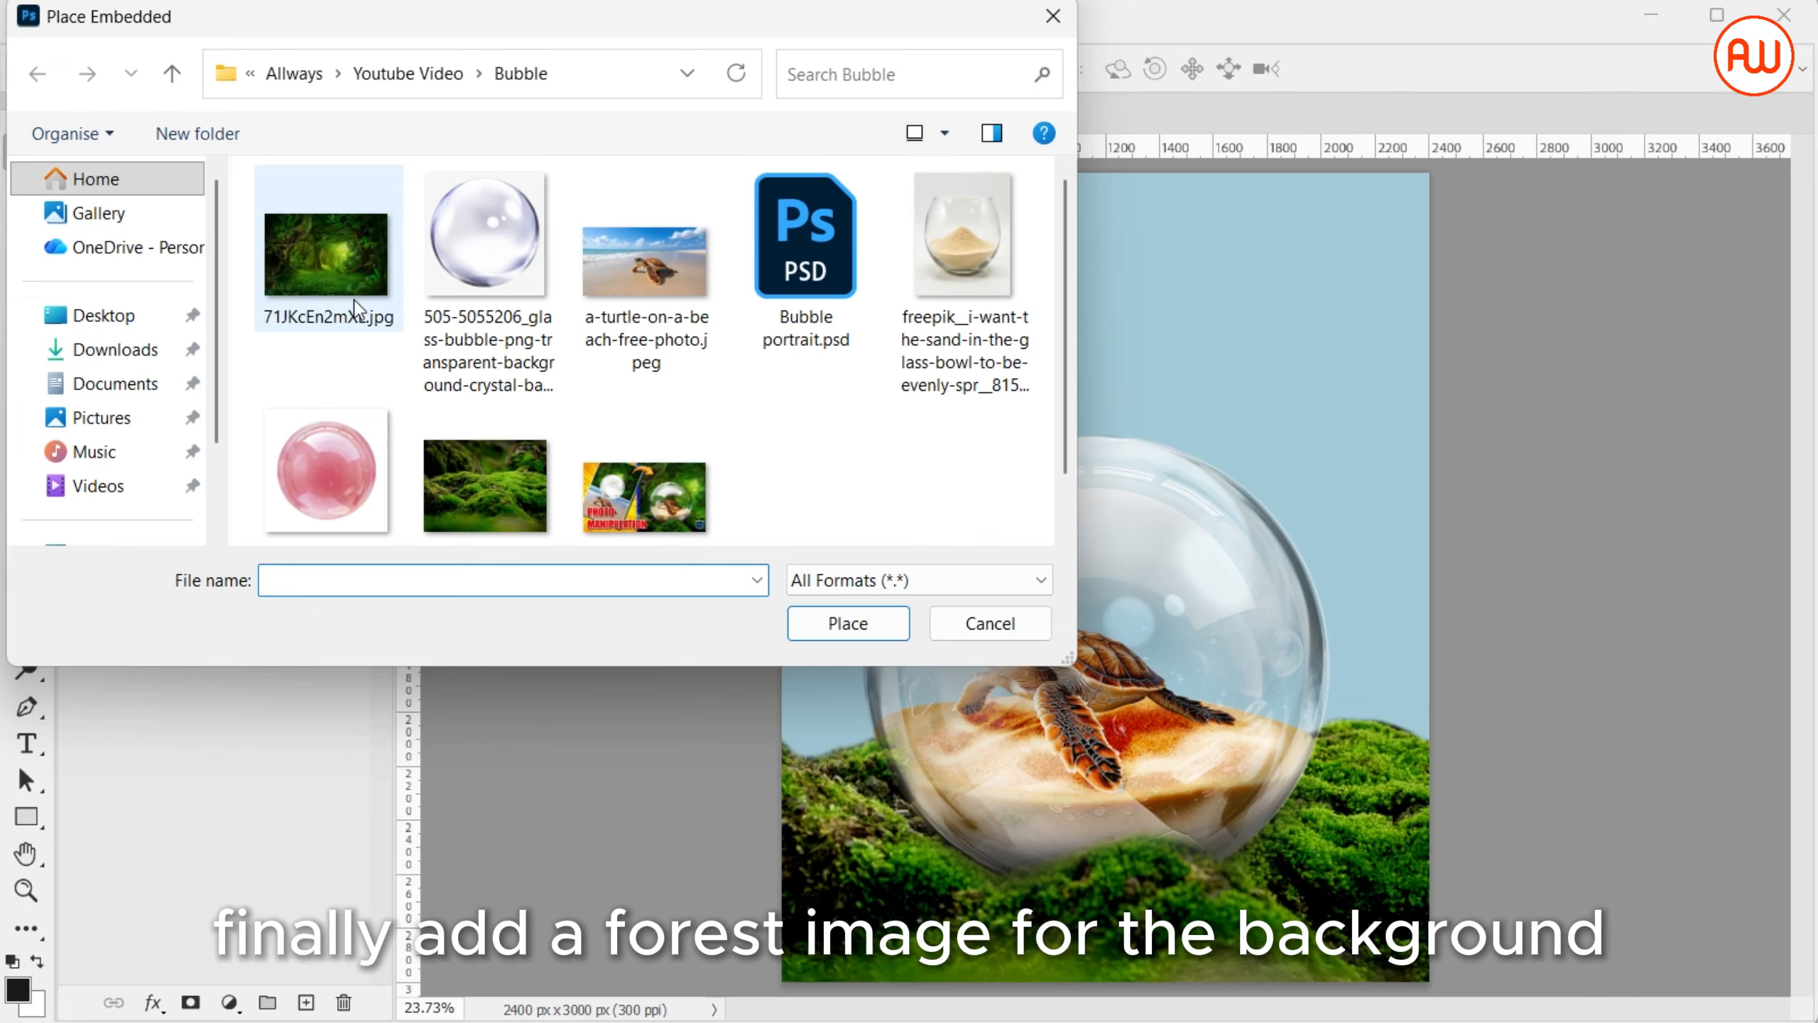
double_click(333, 259)
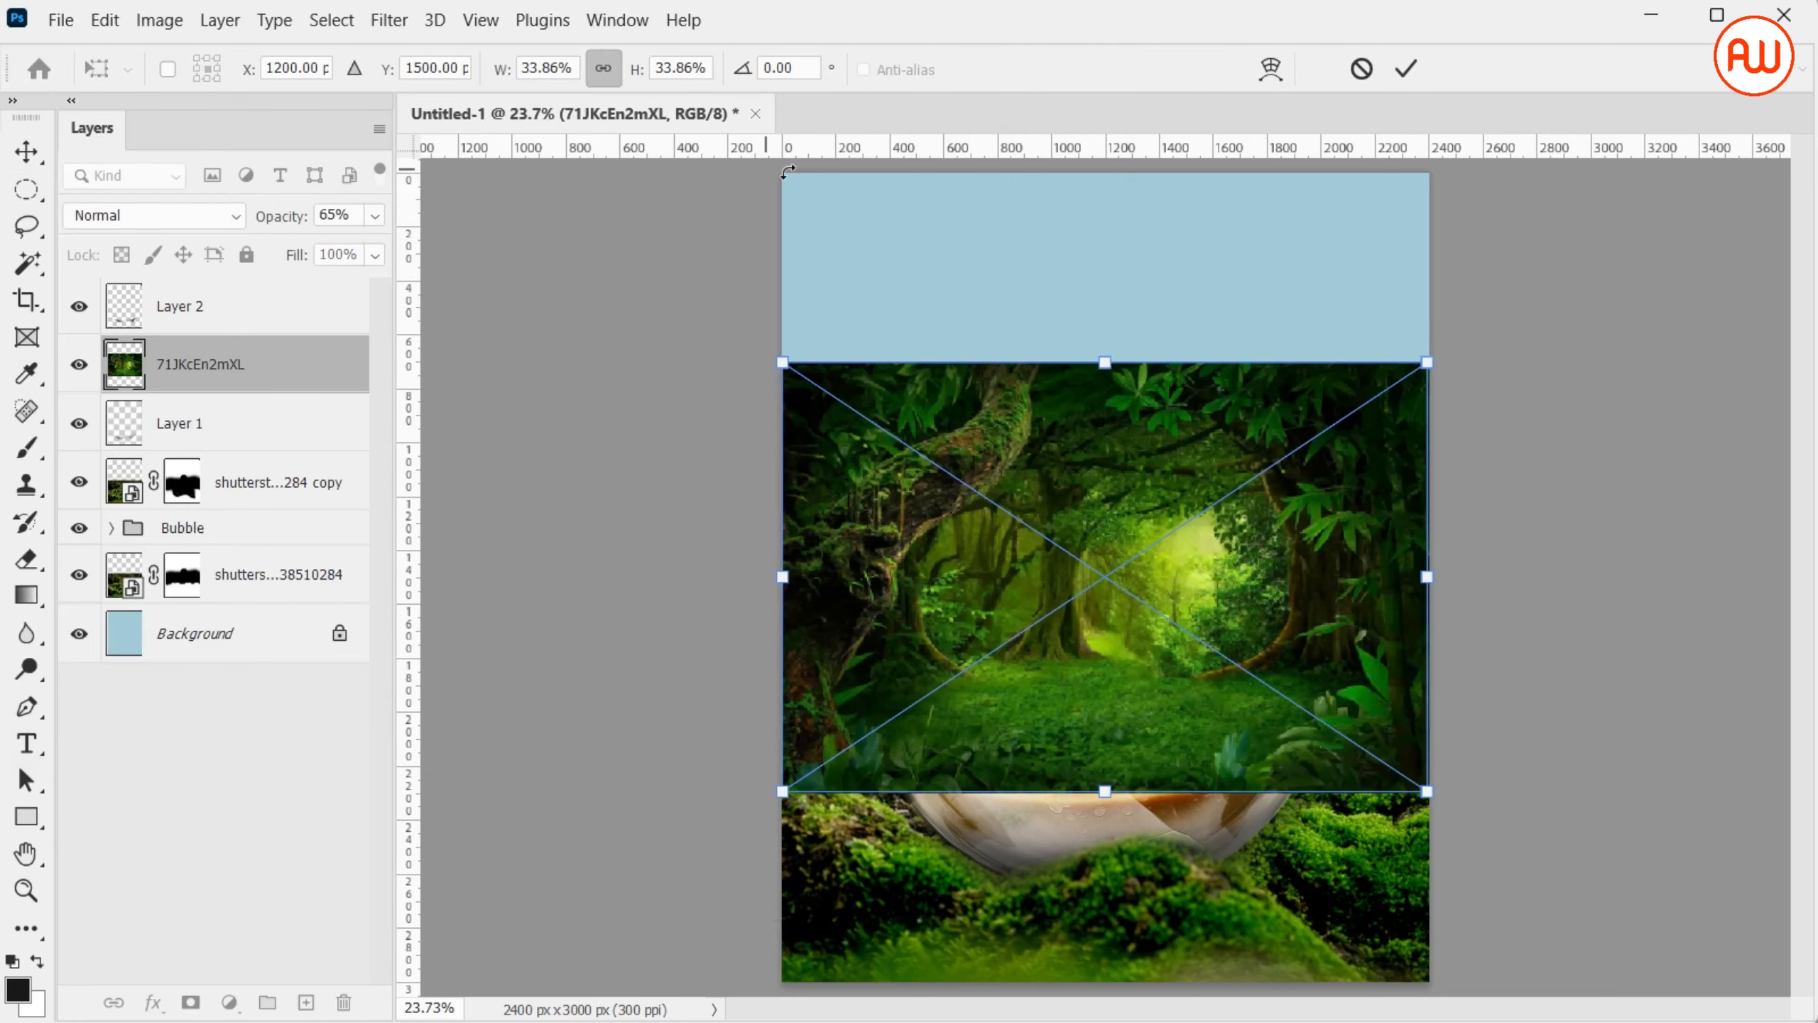
Scale the forest image to about 64.27% and position it so it covers the canvas down to the lower moss
drag(1109, 344, 1264, 39)
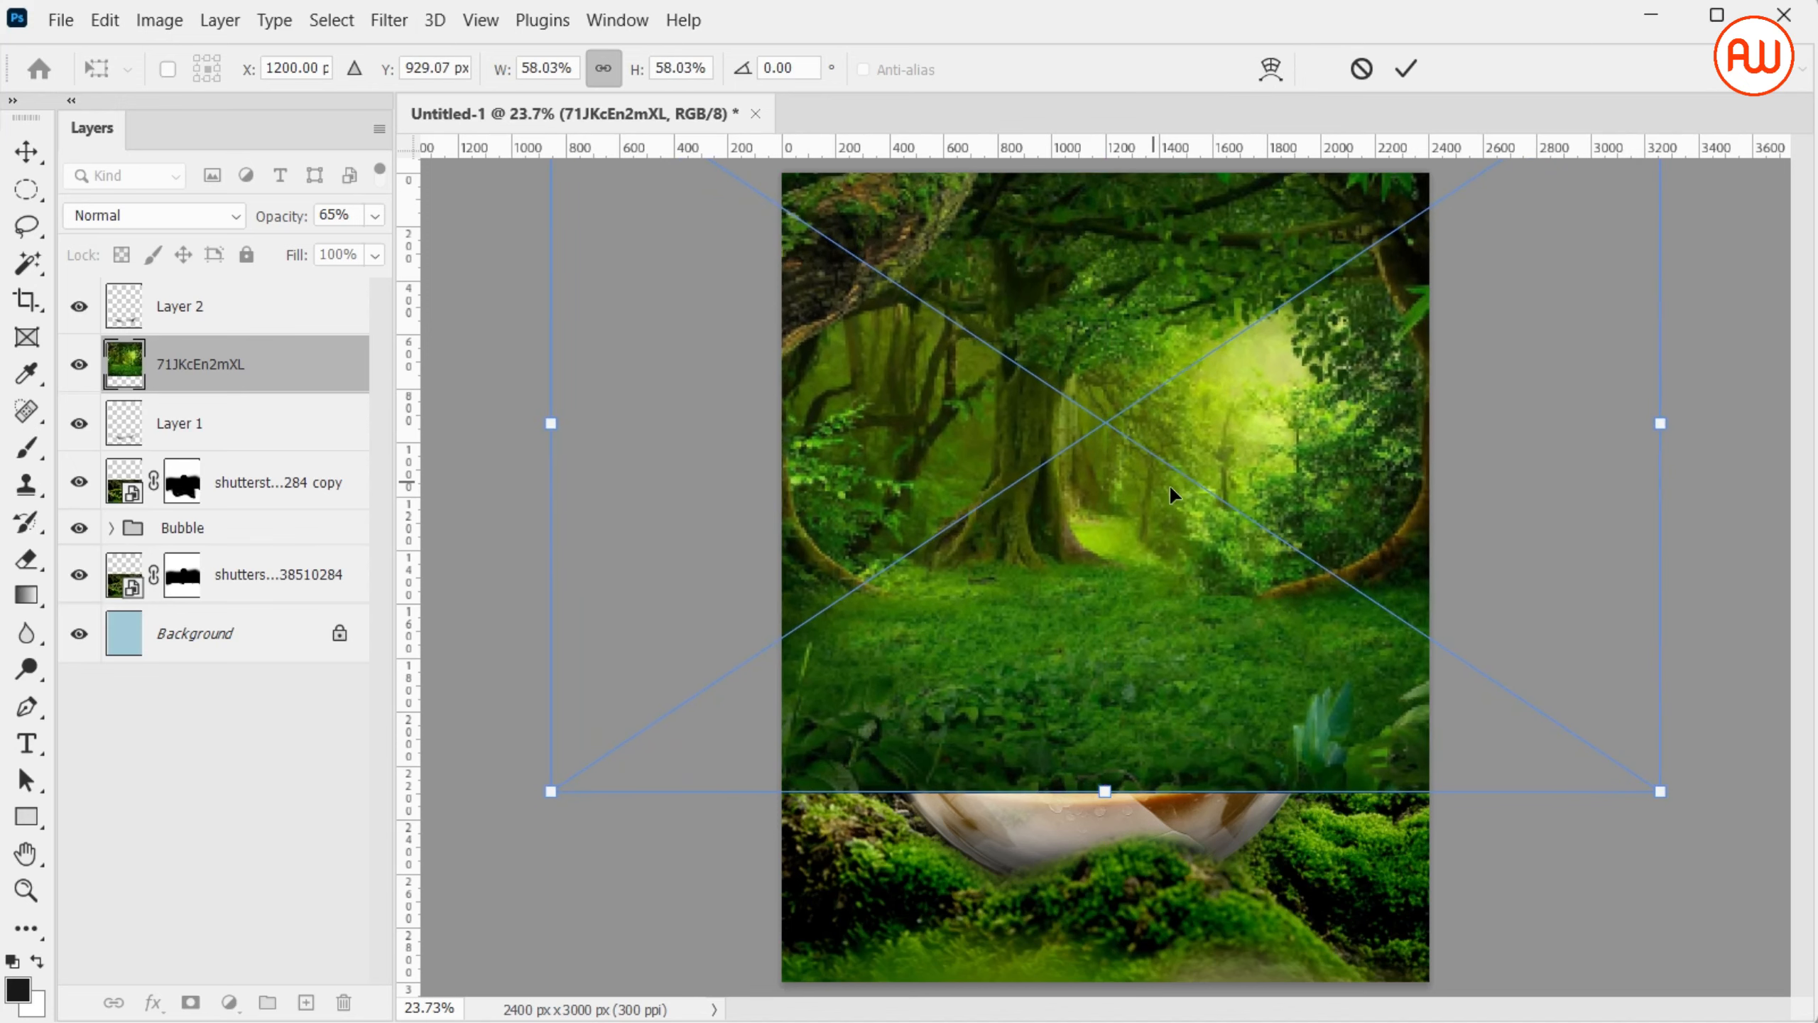
drag(1171, 494, 1395, 558)
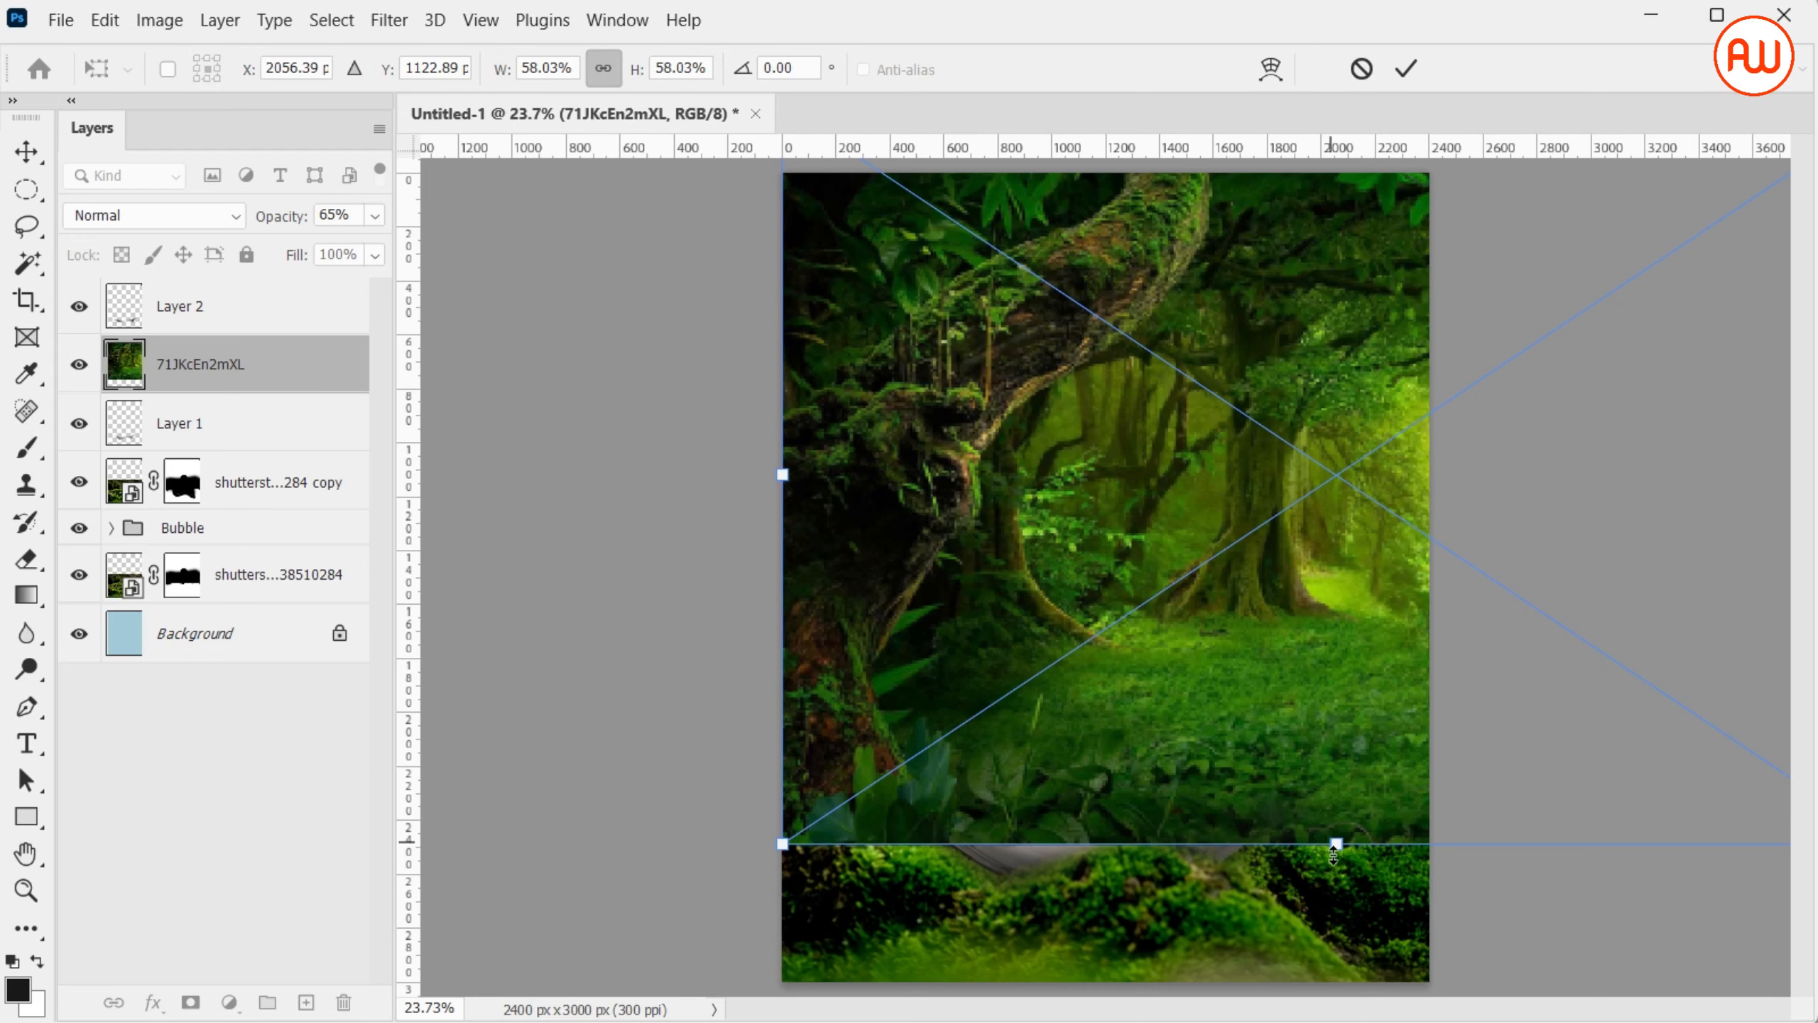
drag(1335, 846, 1336, 924)
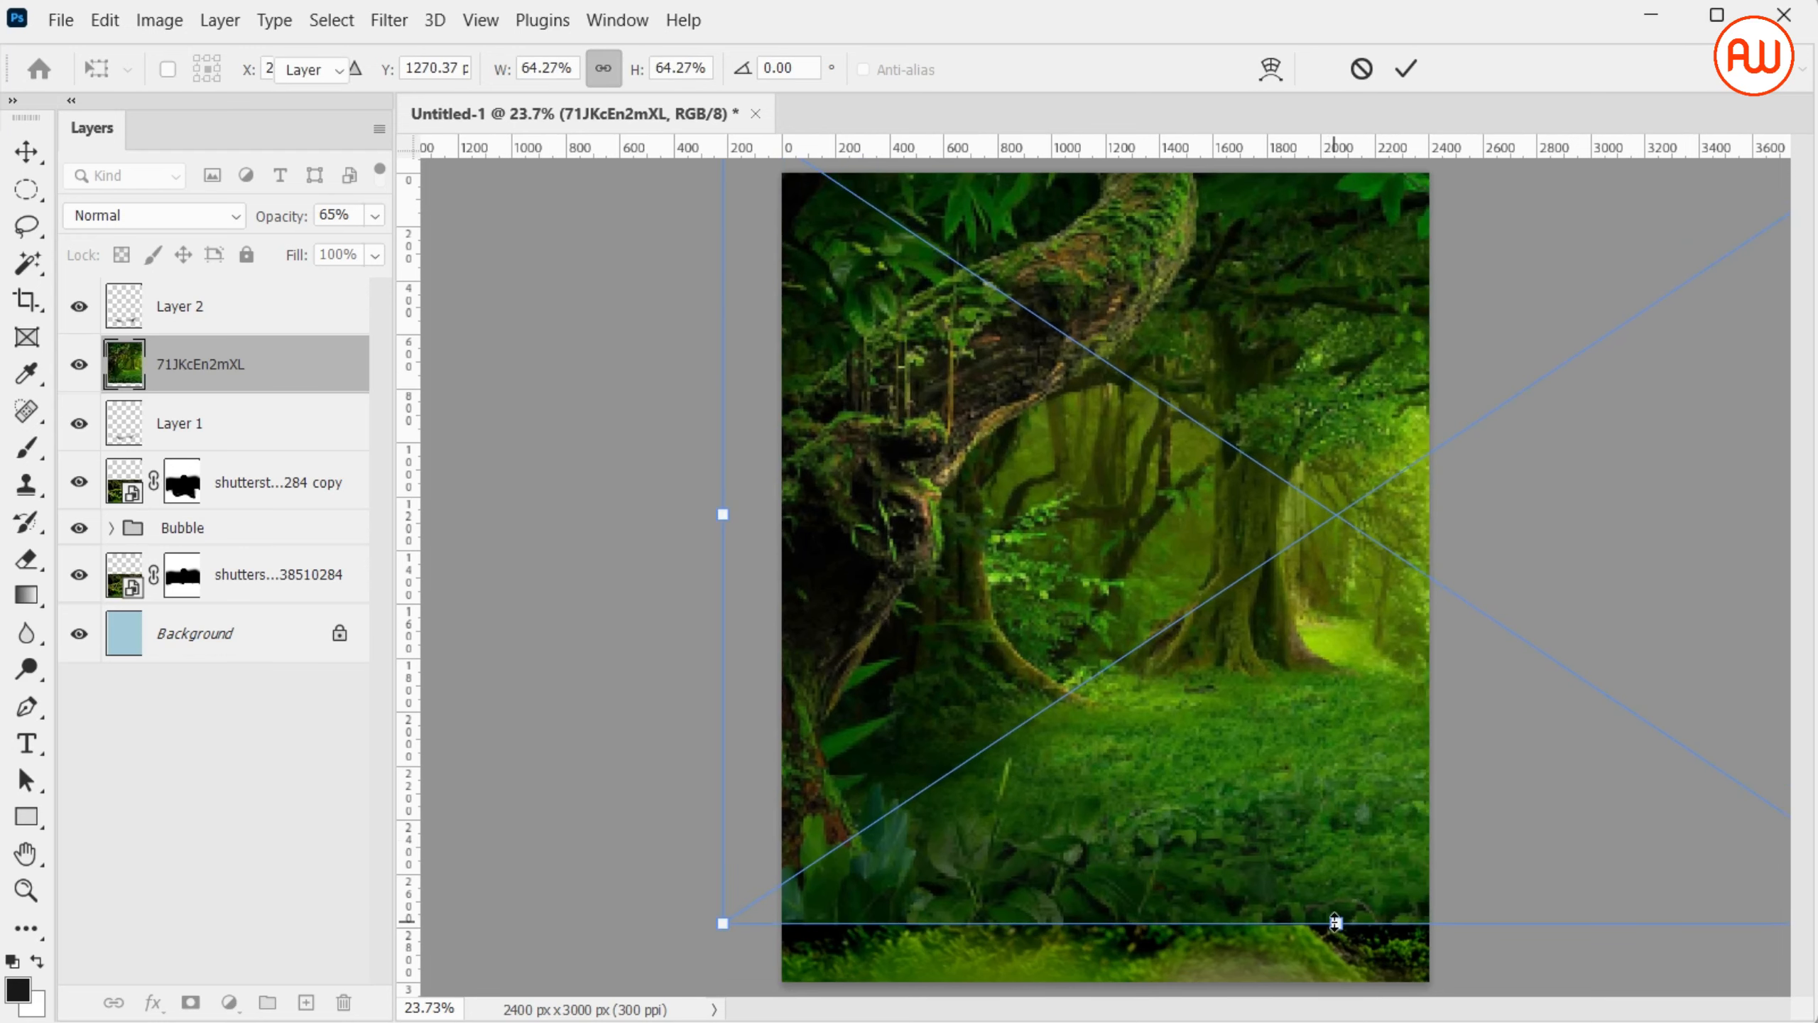
key(Return)
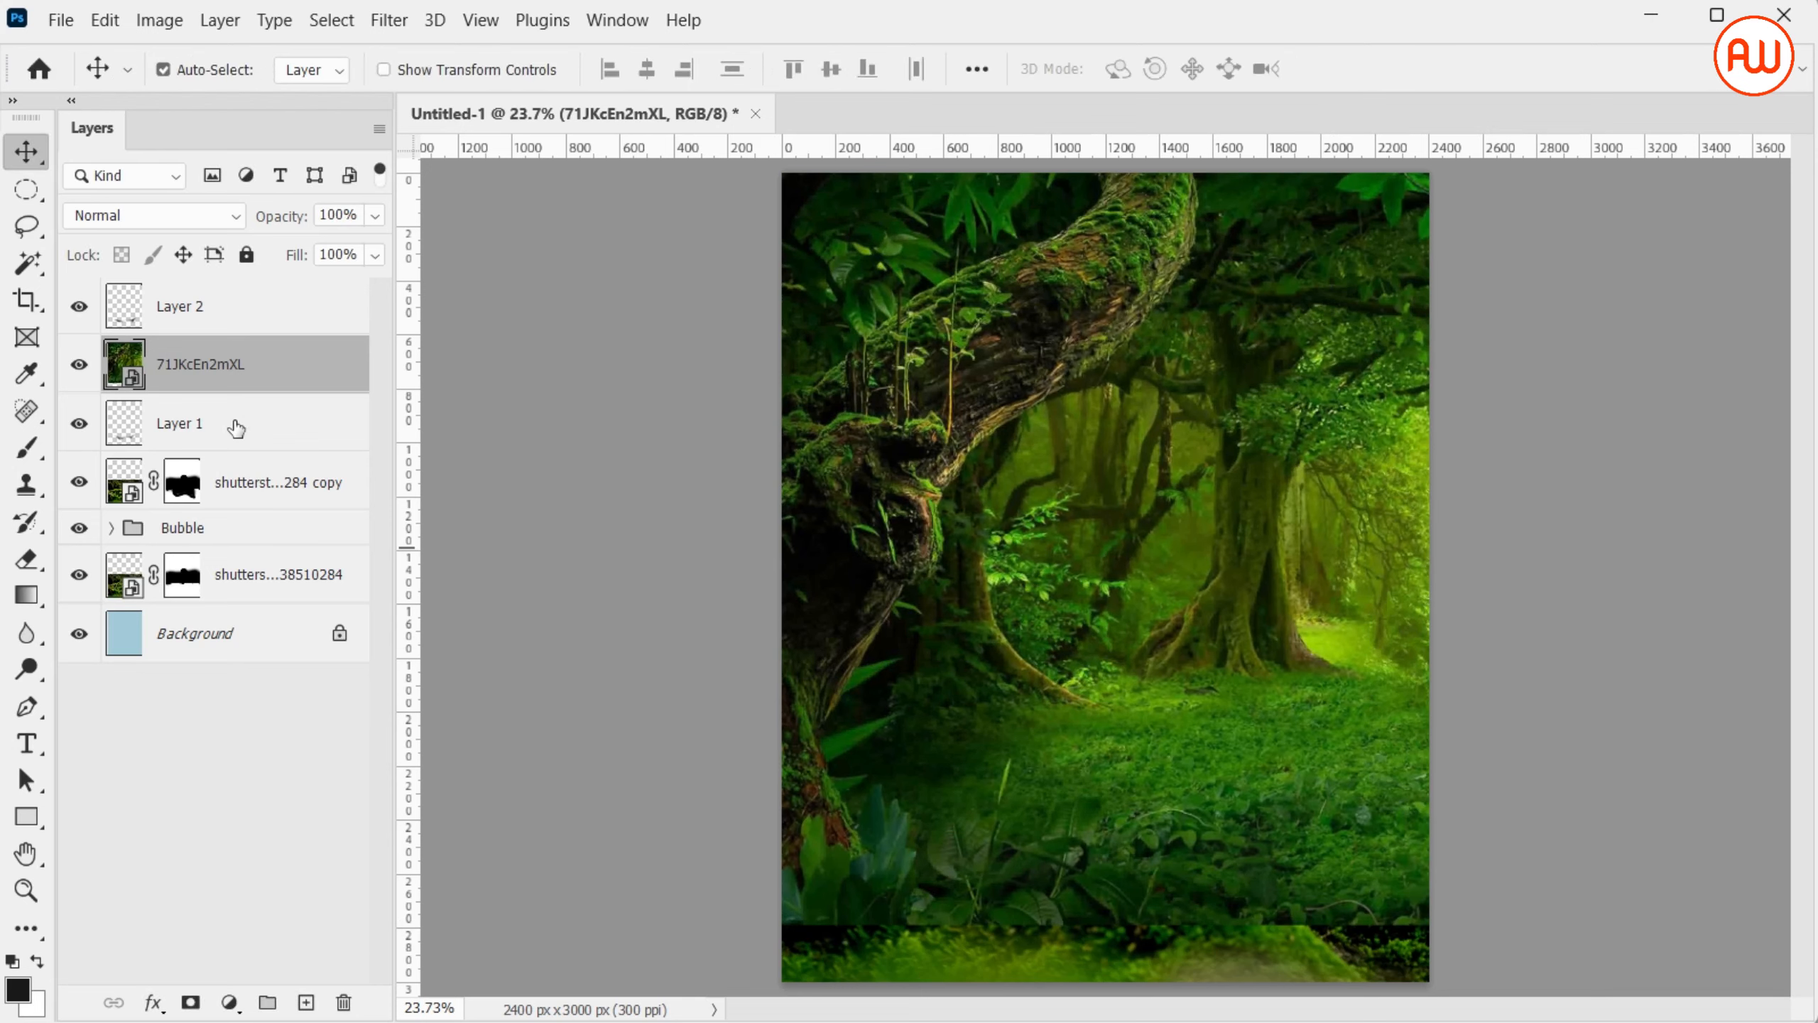
Move the forest layer directly above the Background layer and shift the image left behind the bubble
drag(271, 402, 302, 598)
key(ctrl+z)
click(305, 453)
drag(325, 369, 373, 605)
drag(1240, 344, 1075, 351)
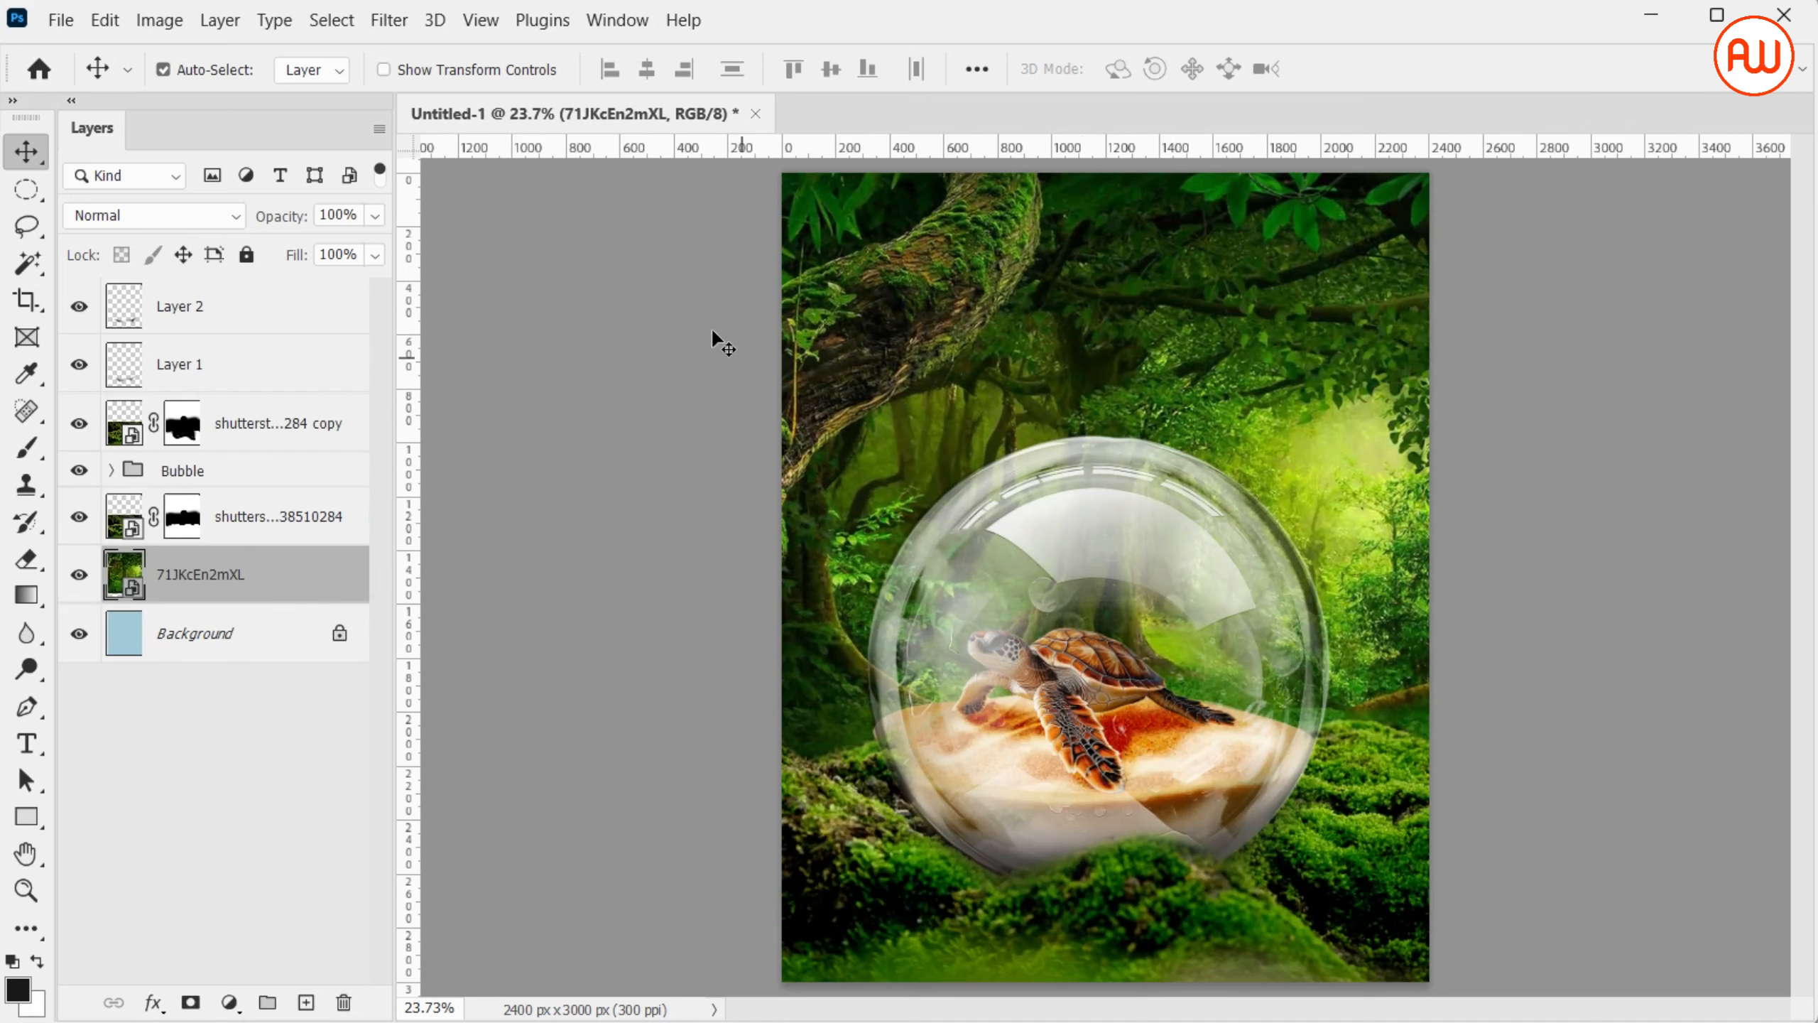
Apply a Gaussian Blur with a 26.3 px radius to the forest layer
click(388, 20)
mouse_move(558, 375)
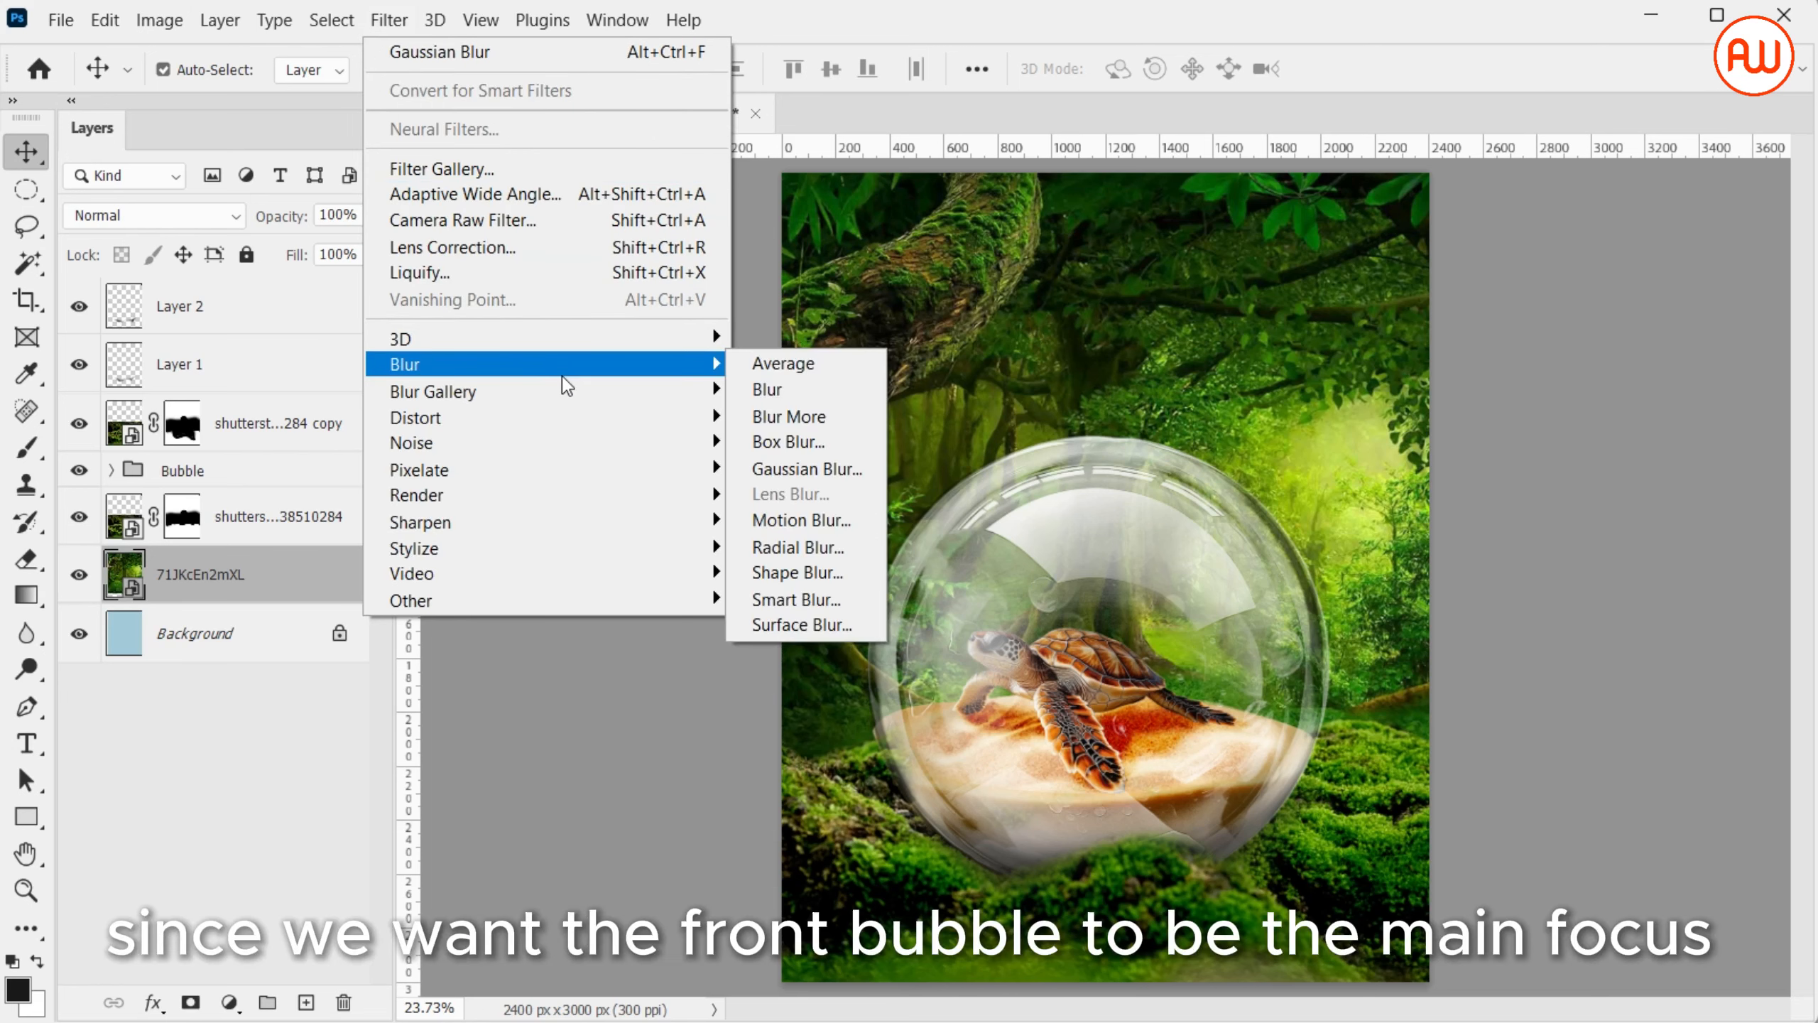
click(824, 469)
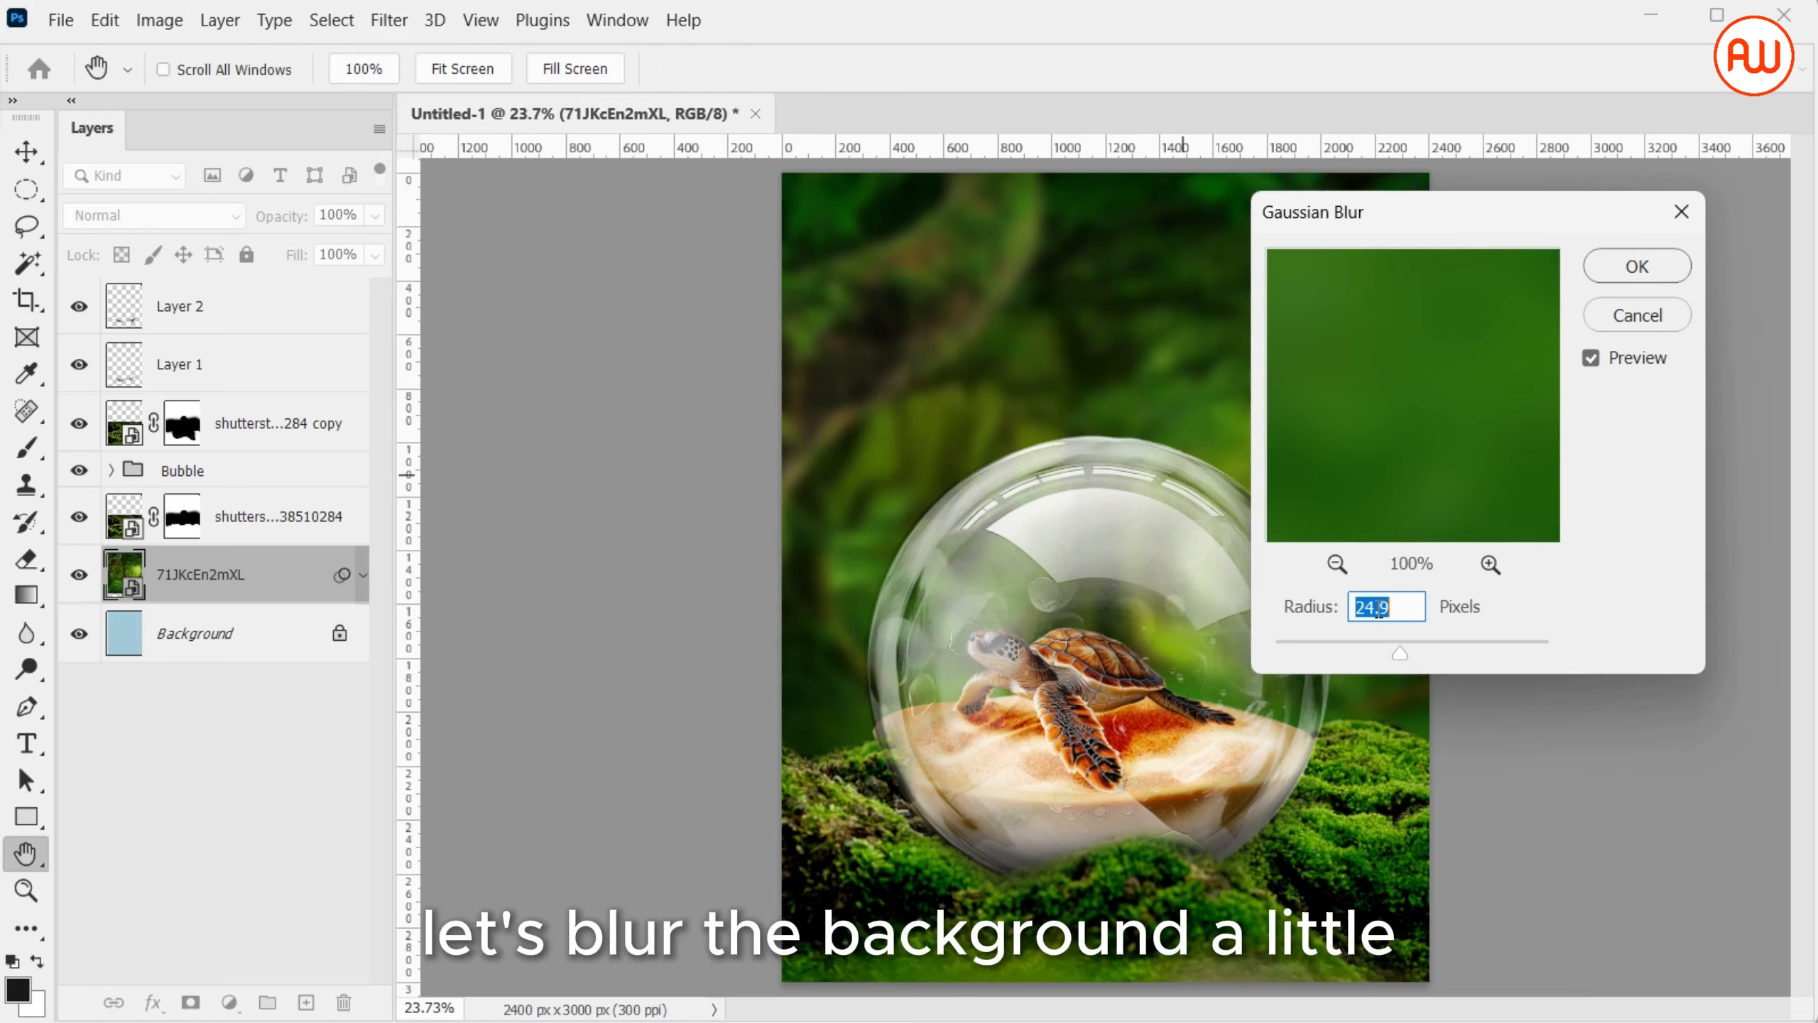
drag(1411, 658, 1403, 655)
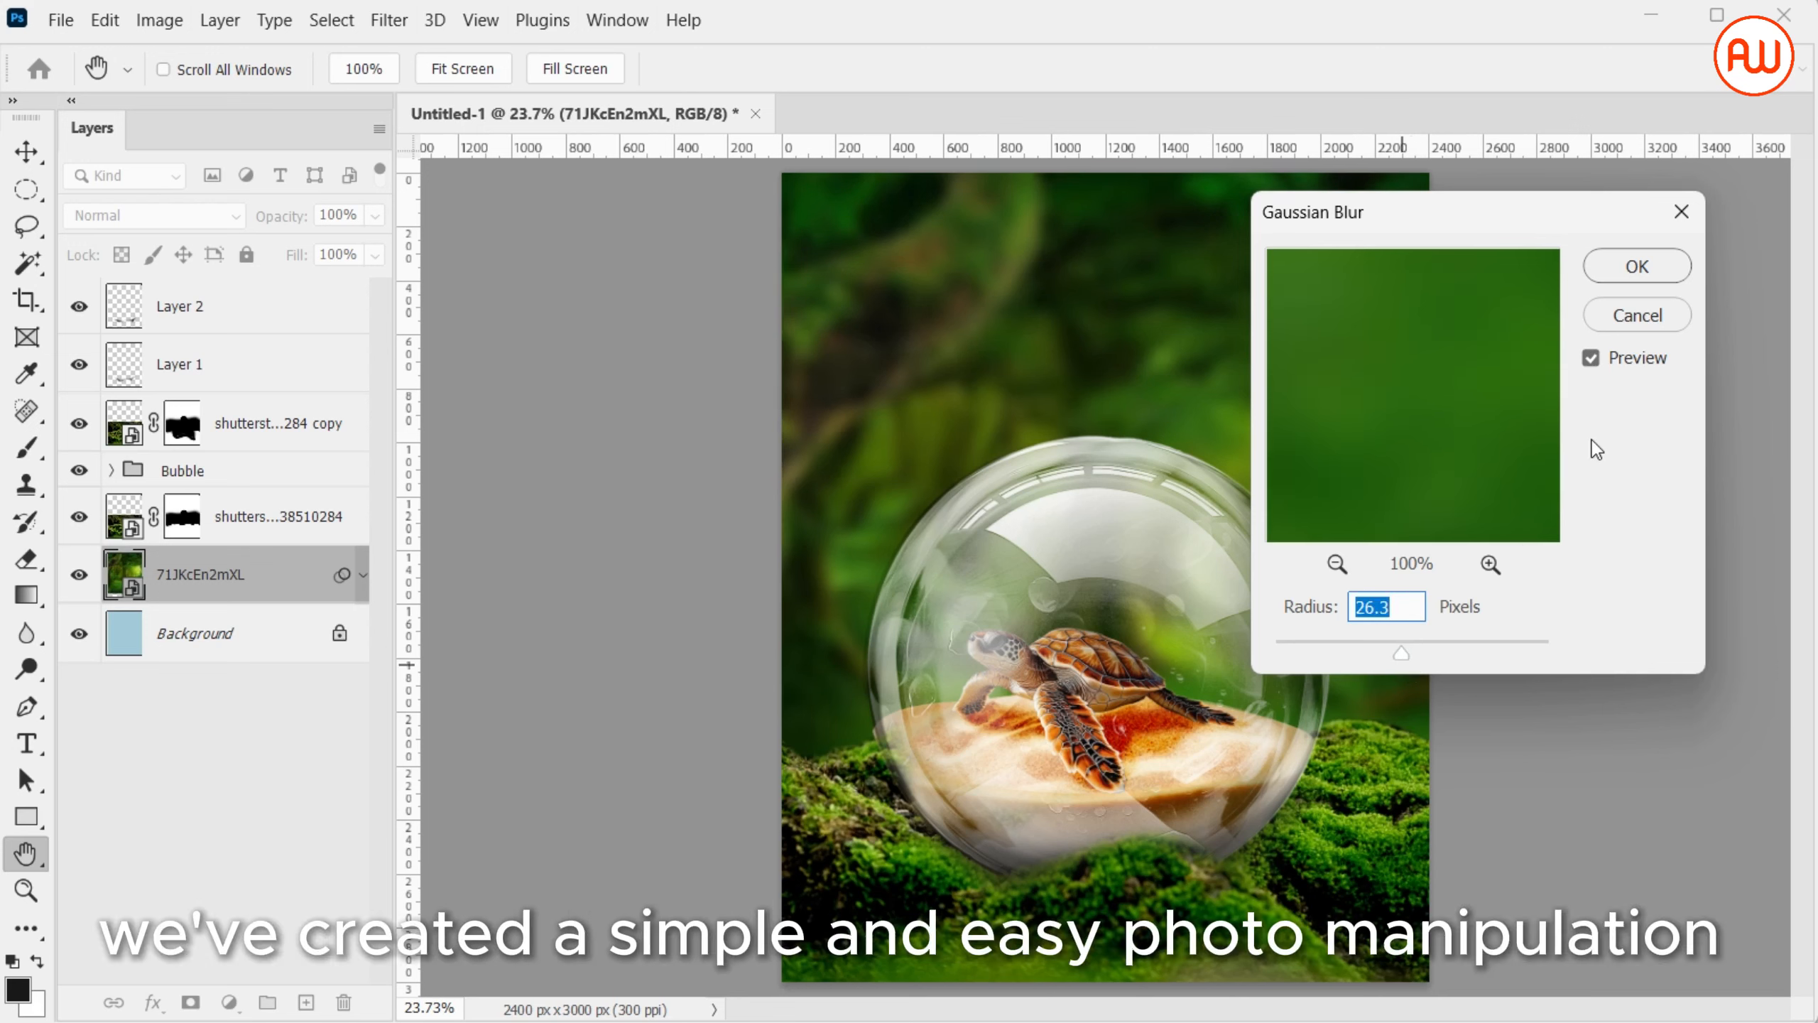